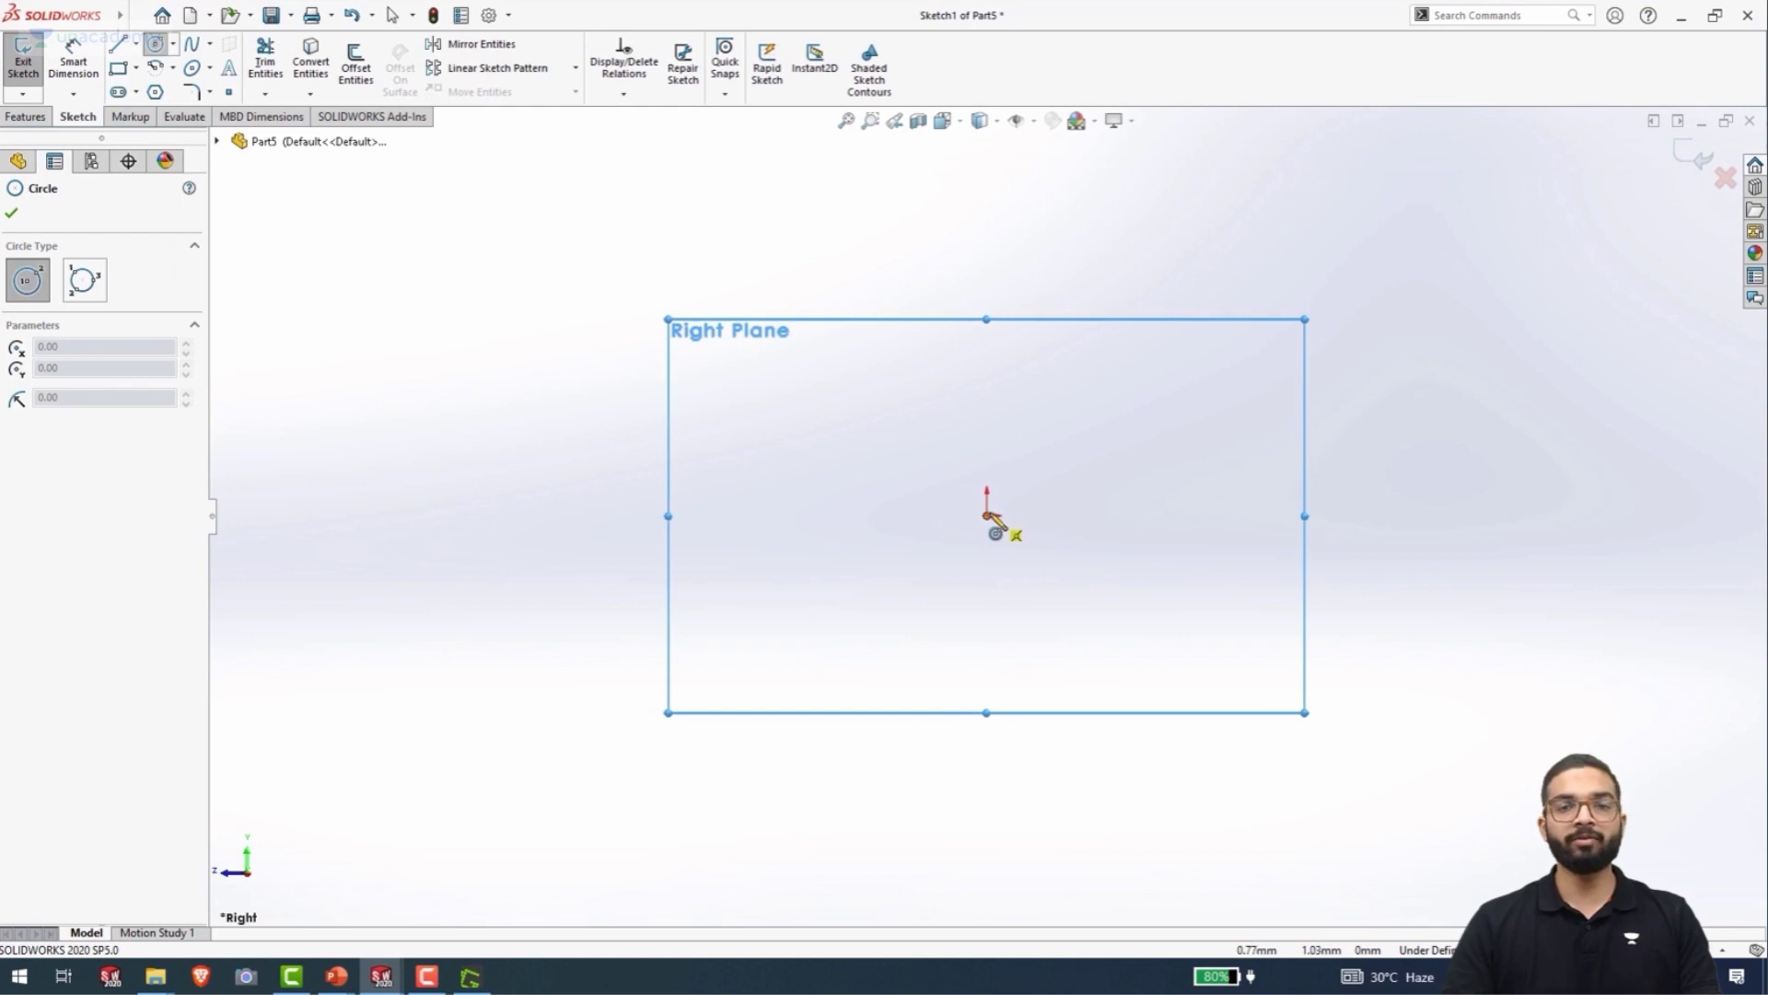
- Sketch a circle centred on the origin on the Right Plane and set its diameter to 120 mm
click(988, 515)
click(1131, 757)
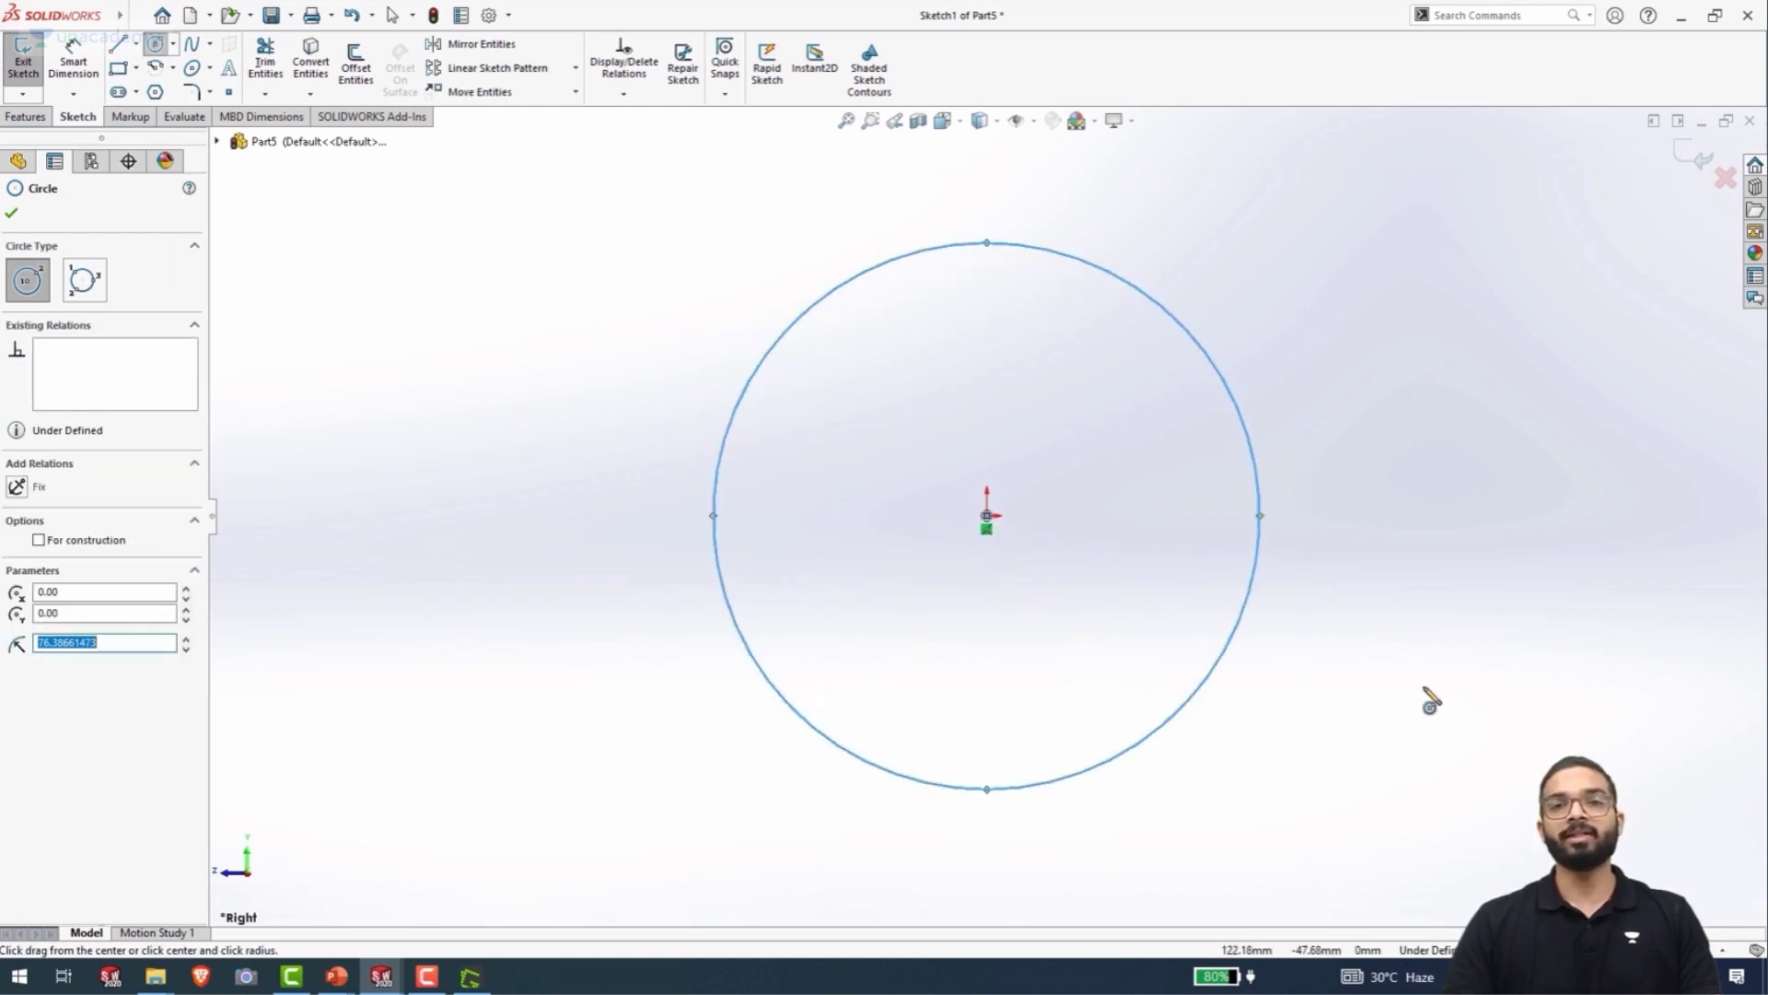
right_drag(1426, 689, 1344, 324)
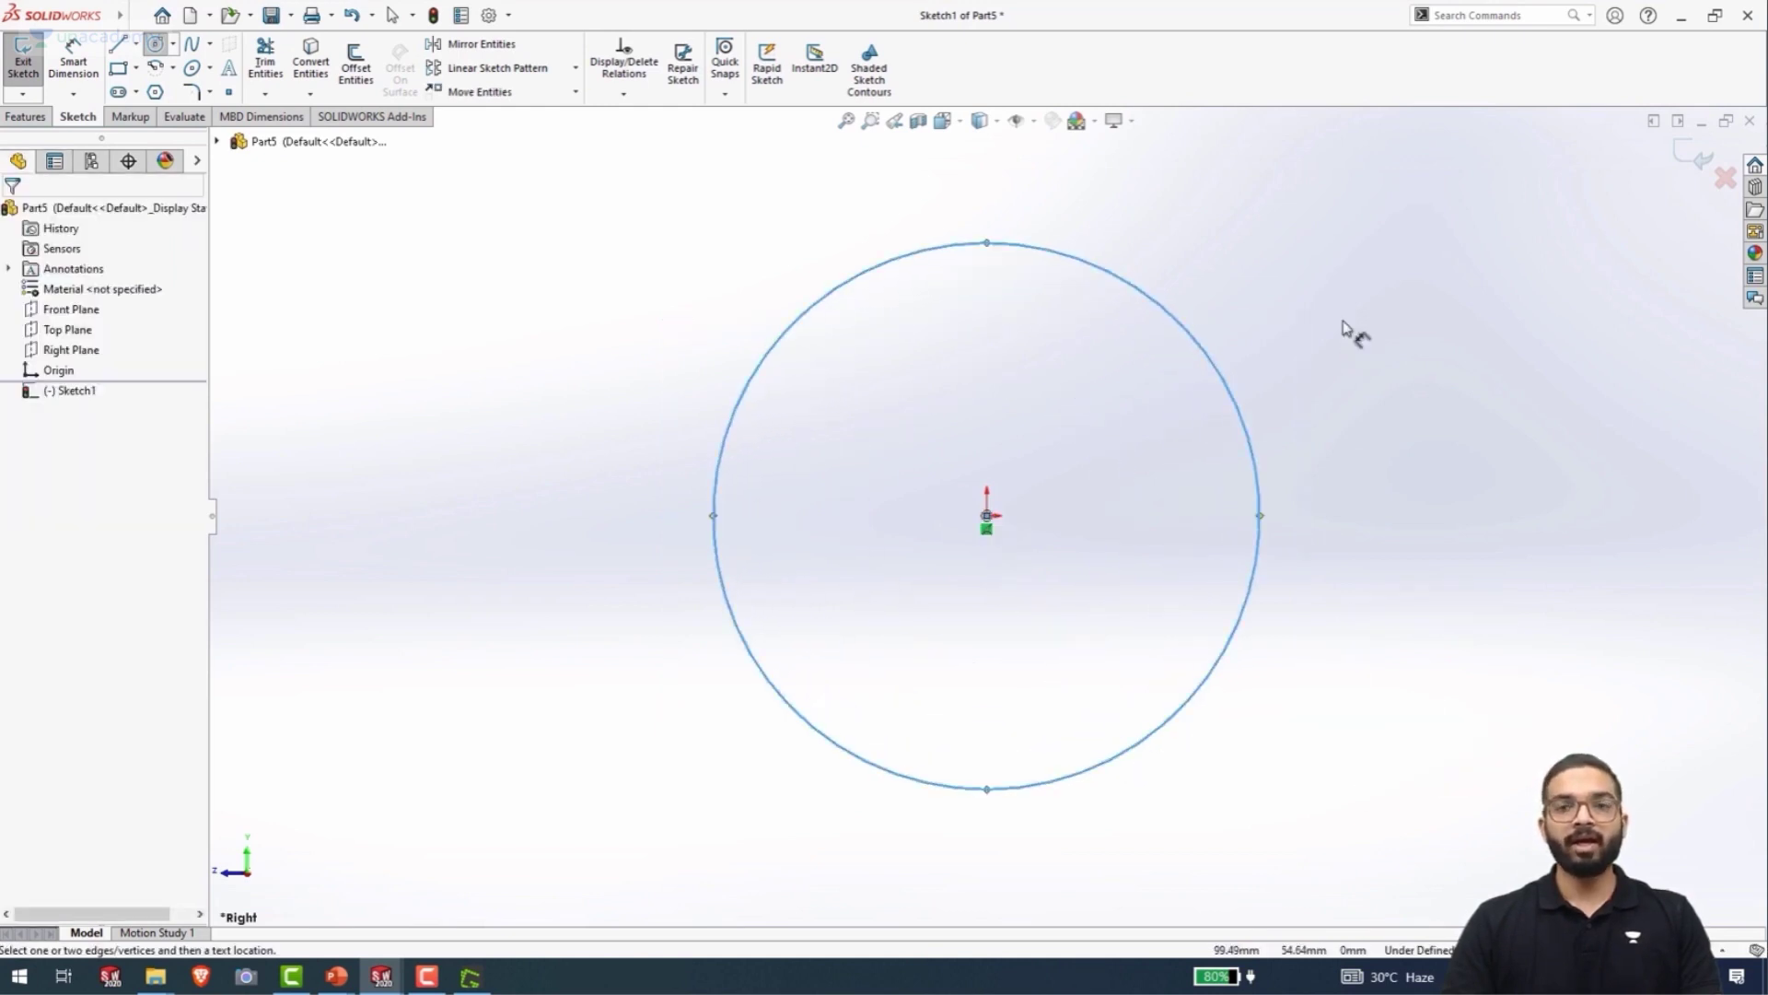
click(1178, 319)
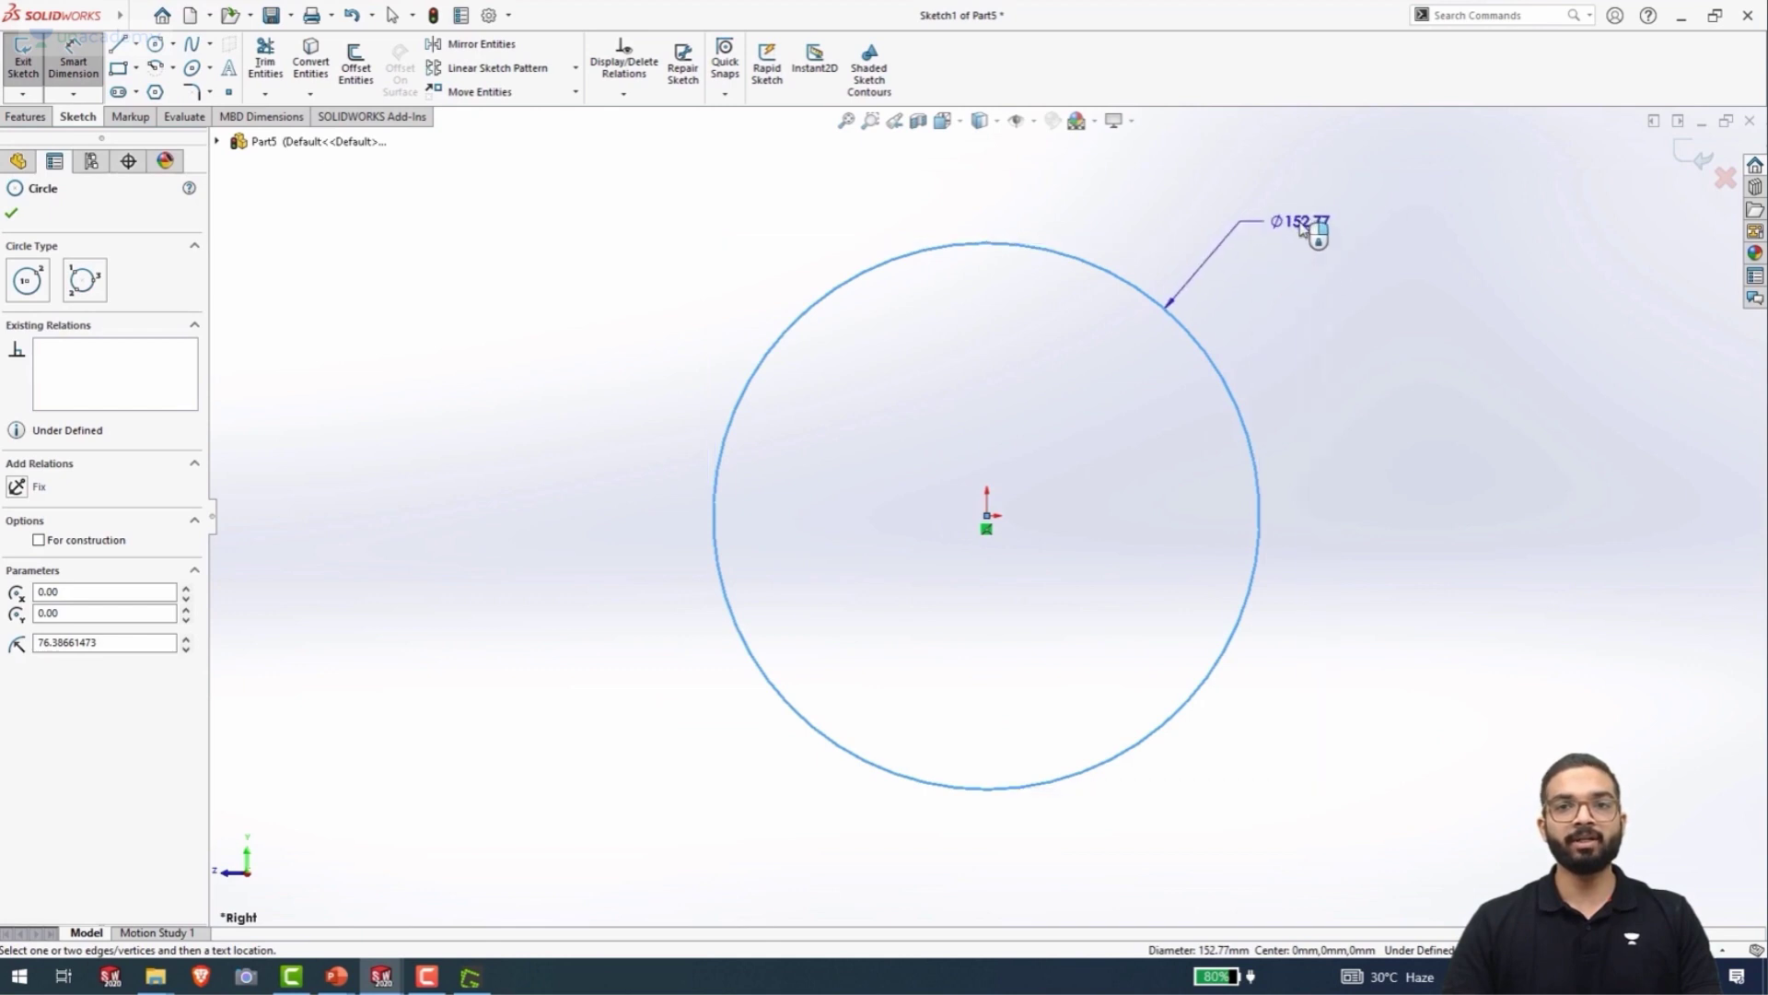
click(1301, 228)
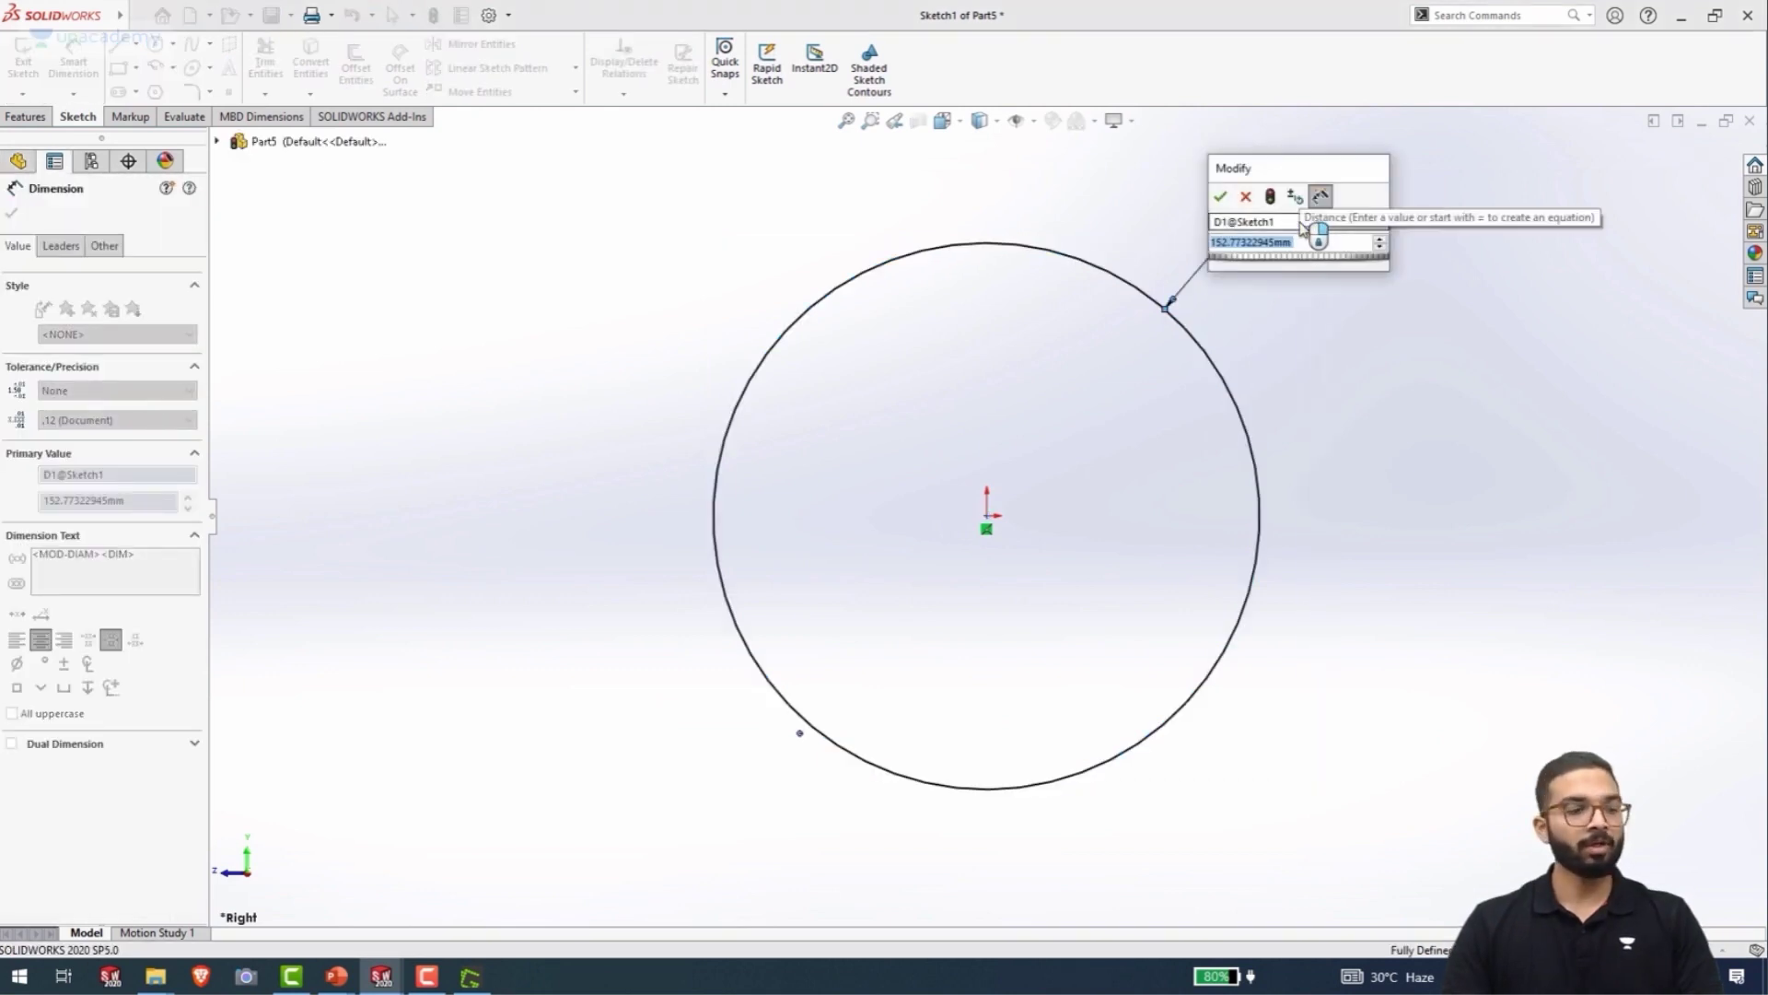
text(12)
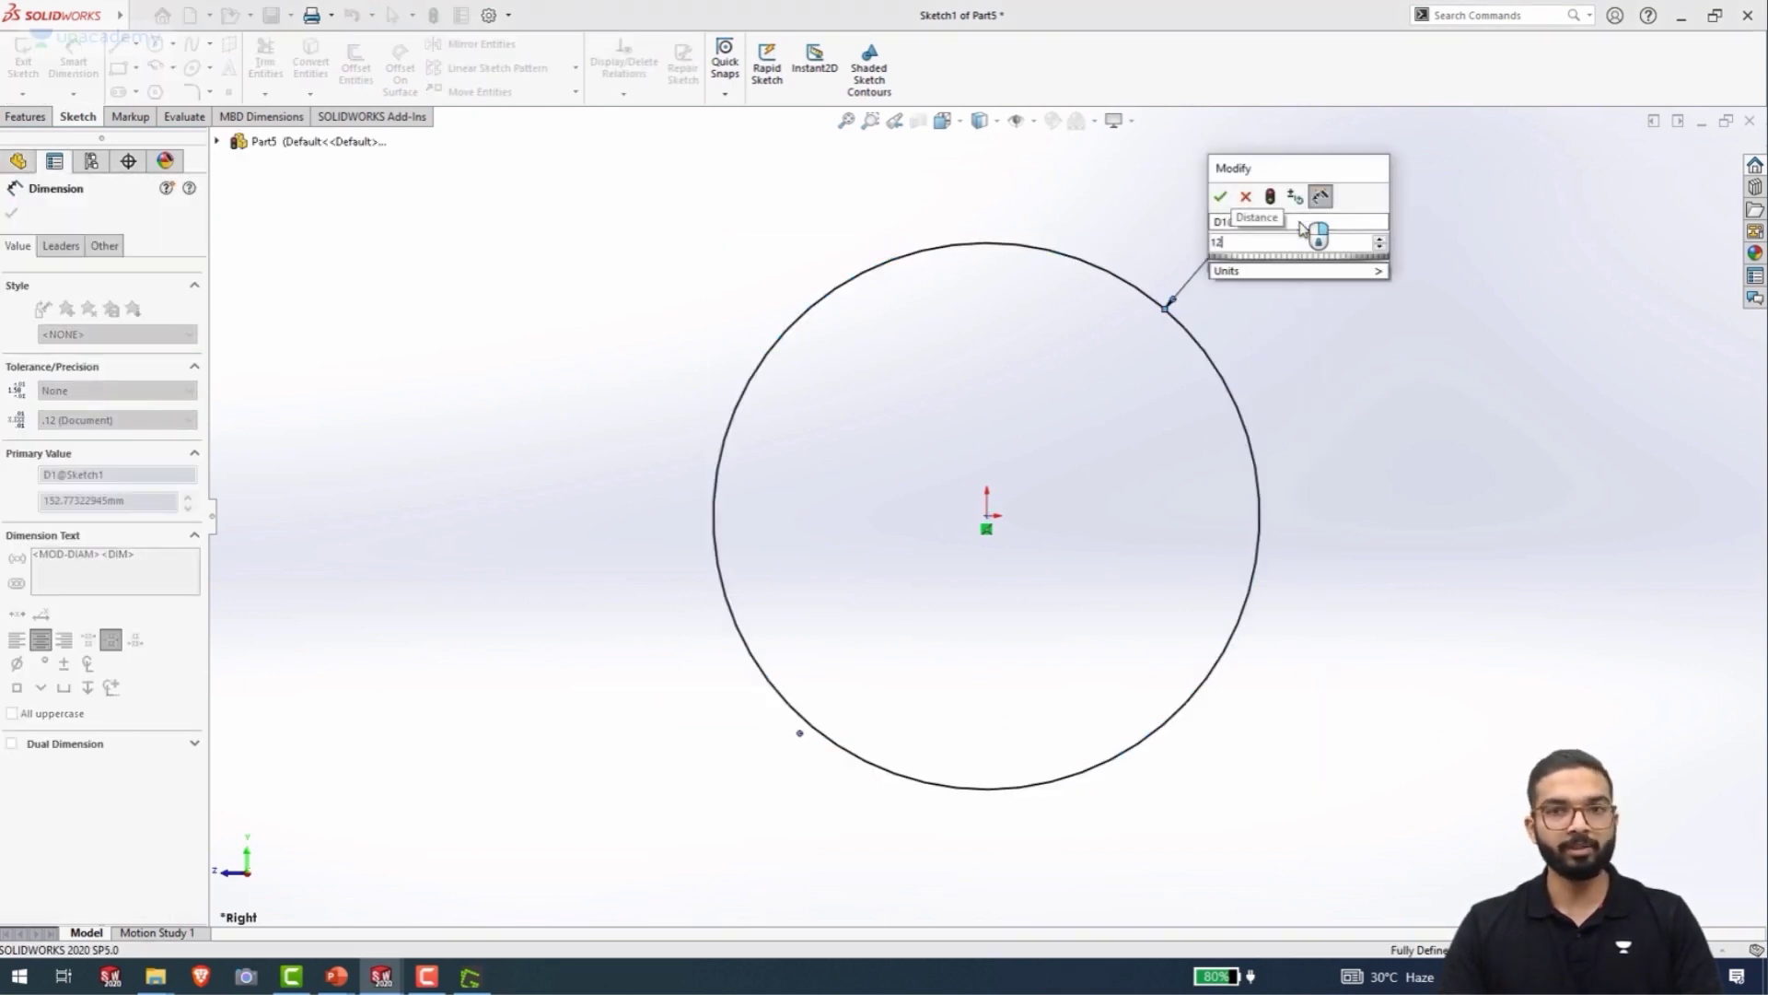
text(0)
key(Return)
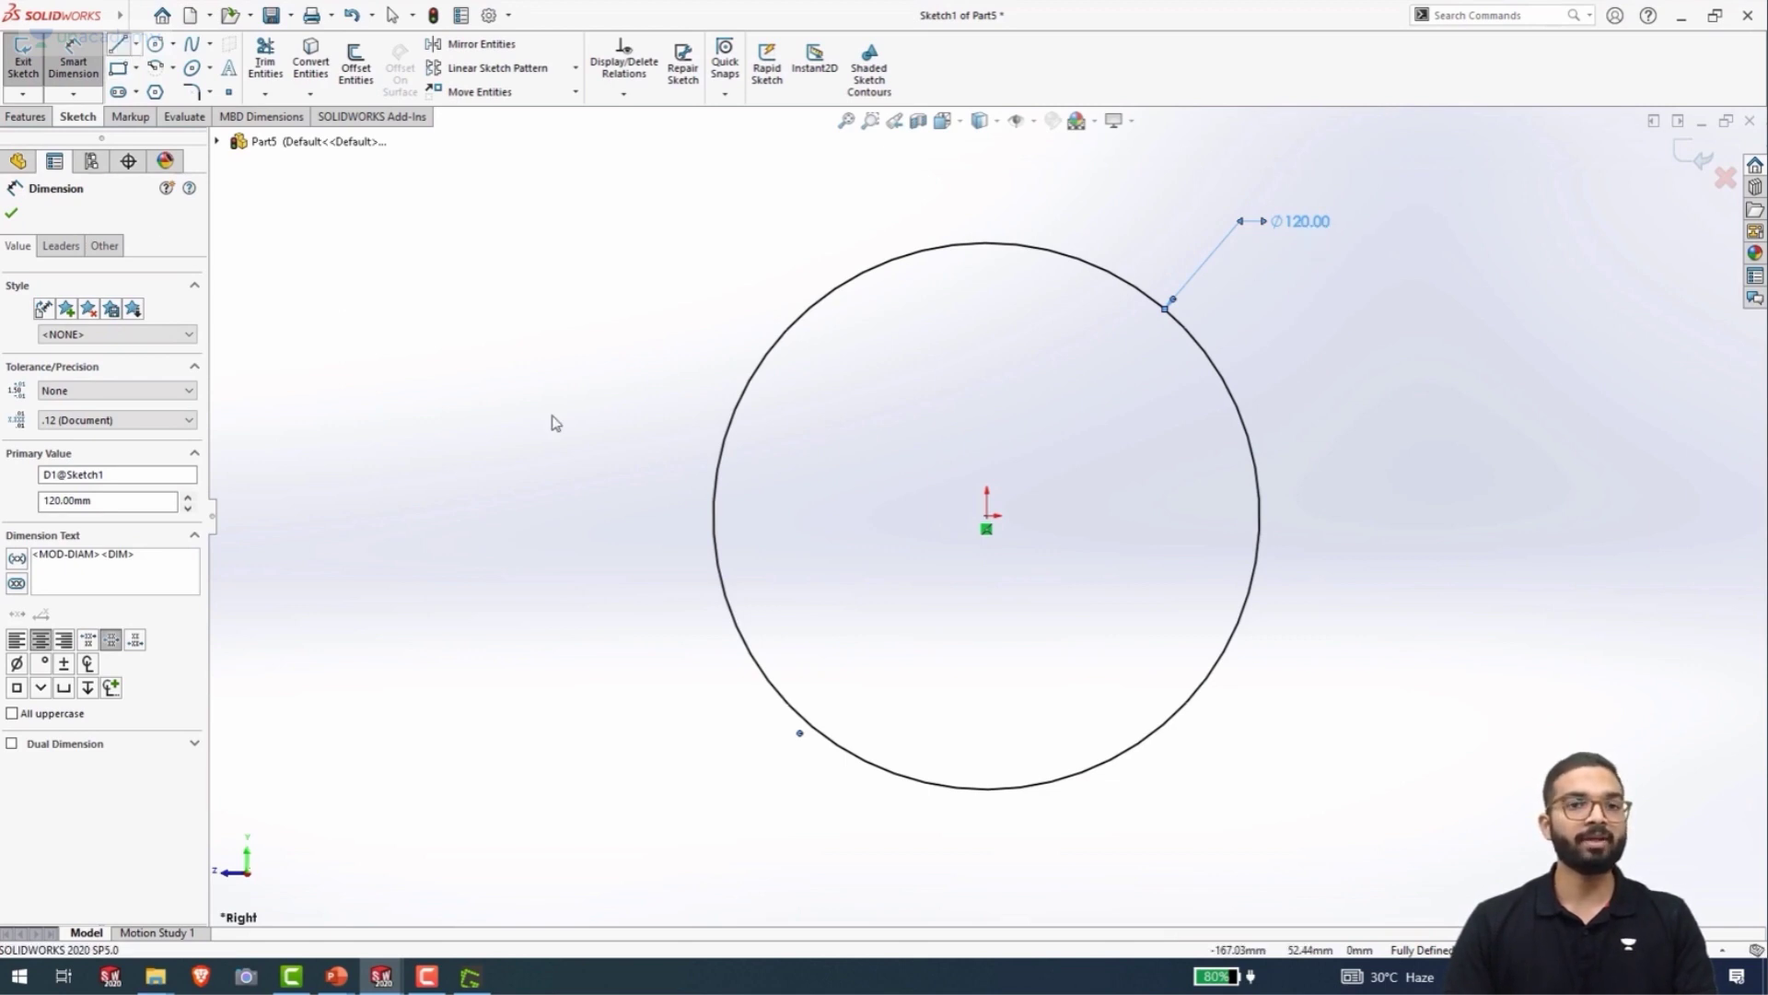
- Draw a horizontal line across the circle's full diameter and trim away the lower half of the circle
key(l)
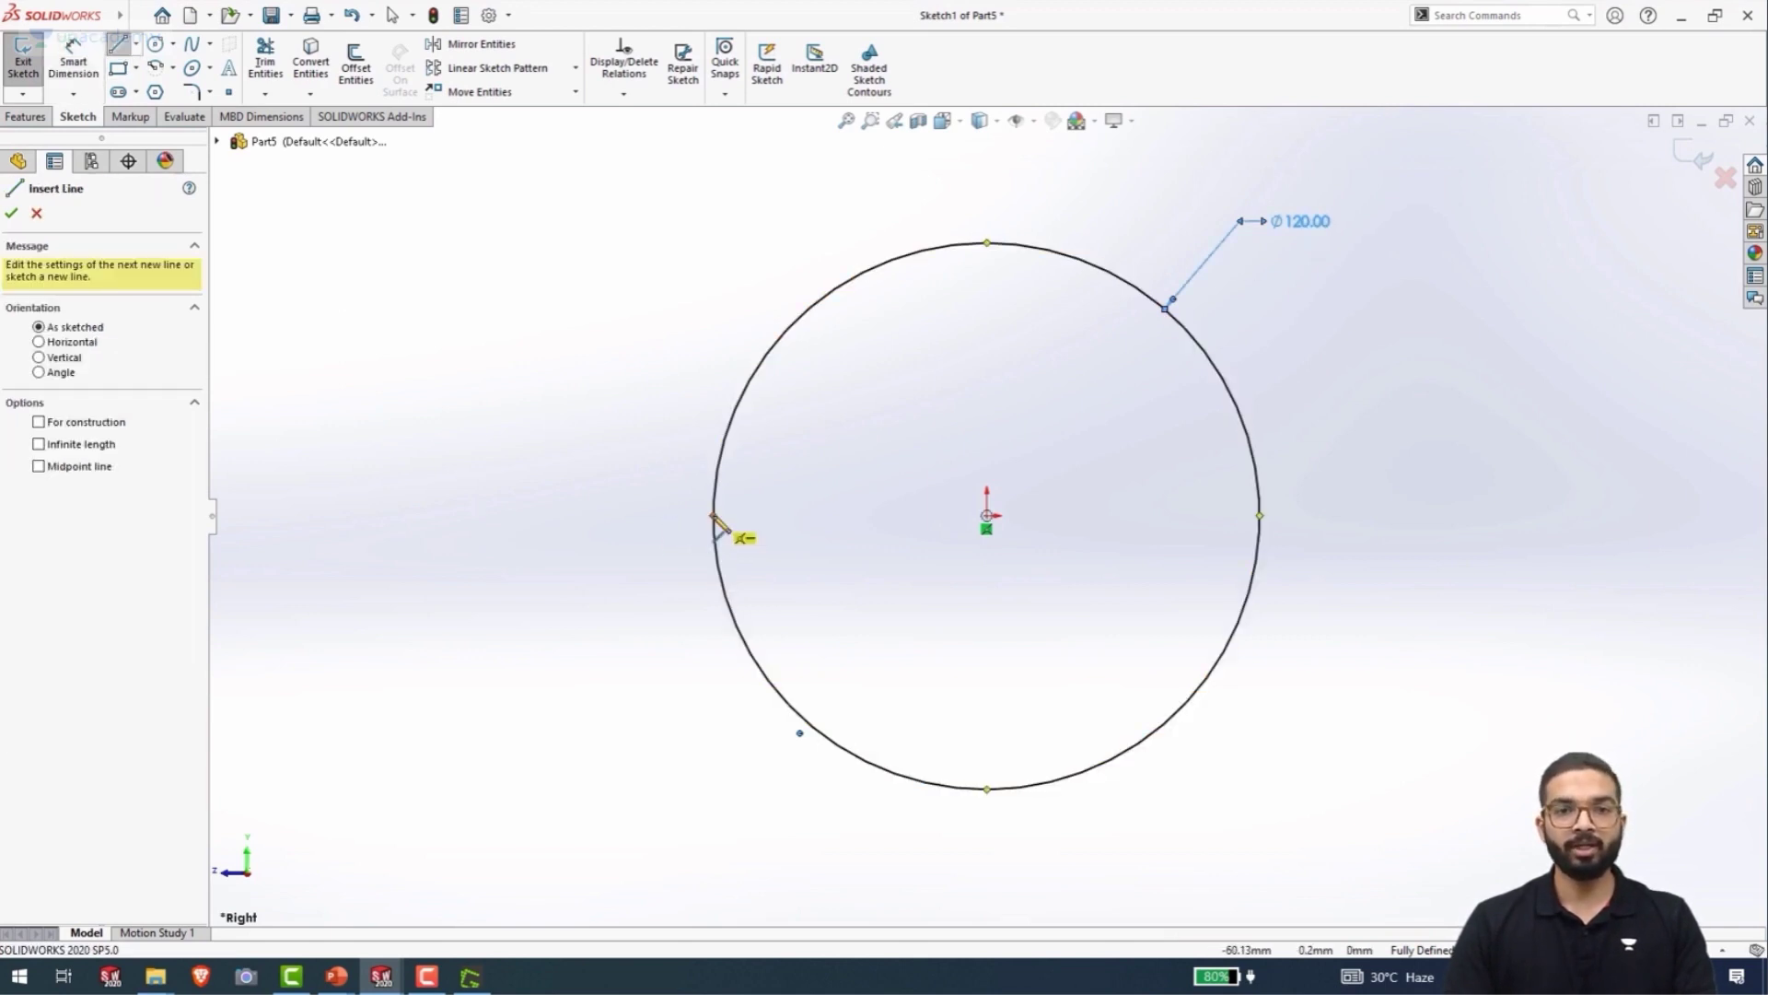
click(713, 516)
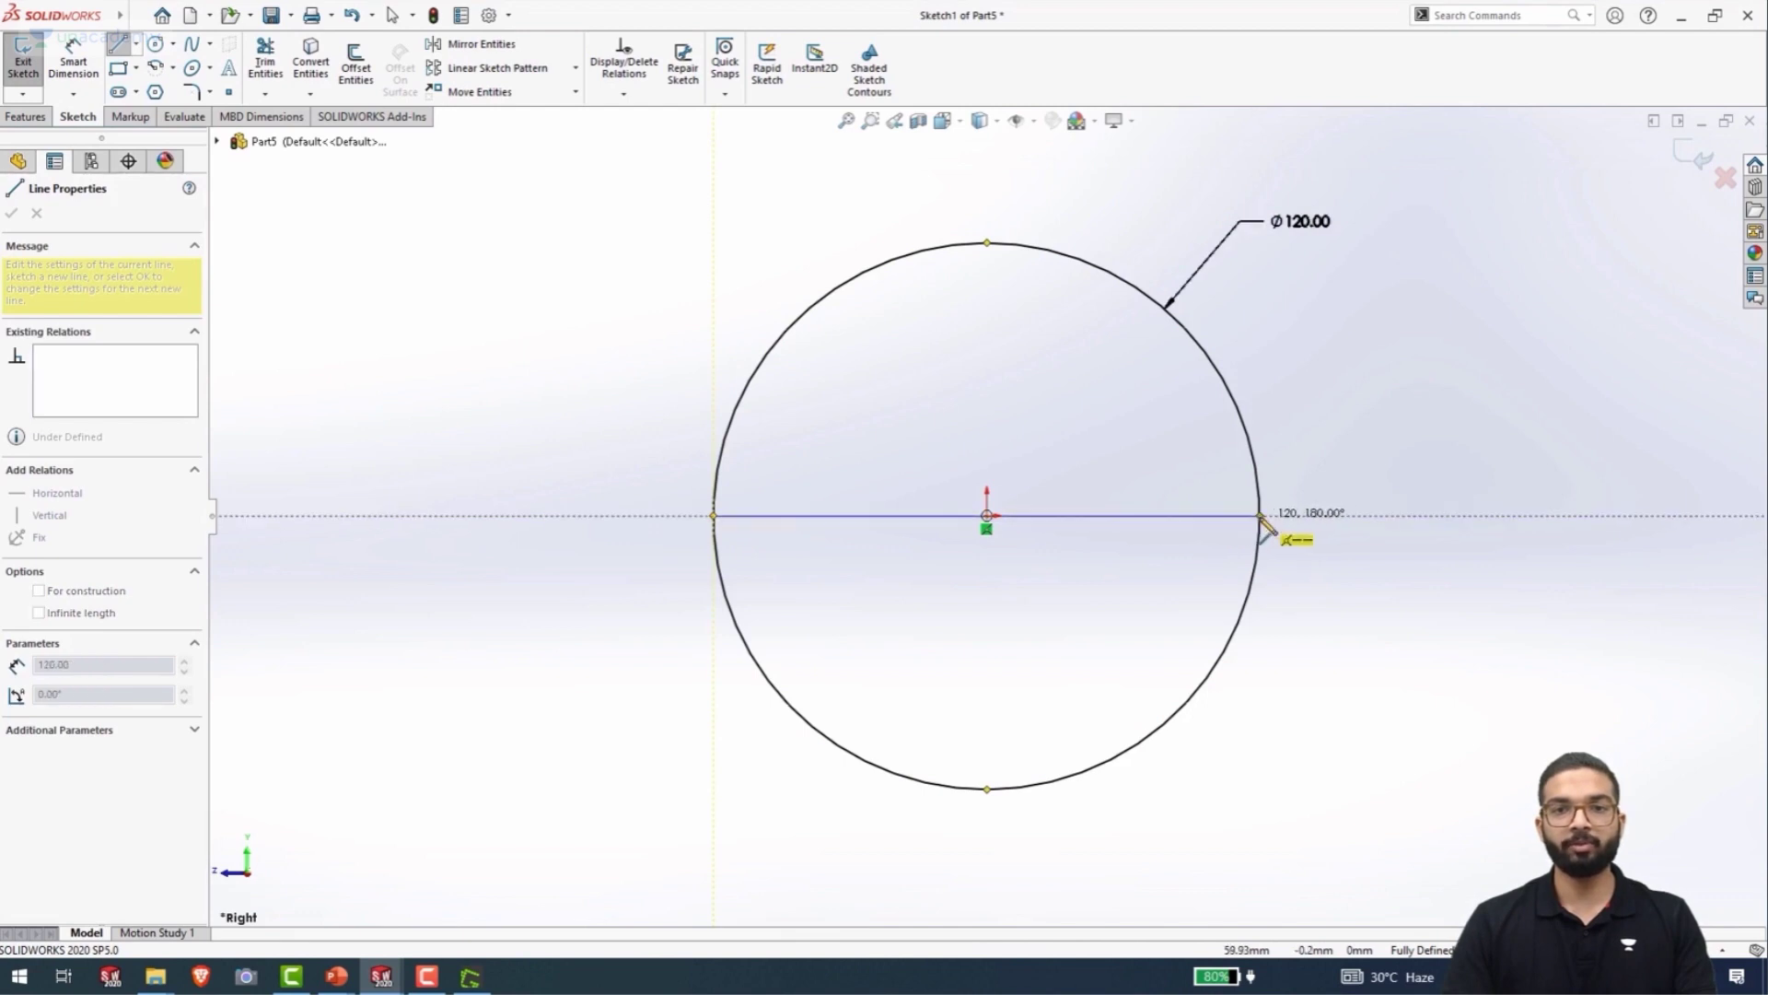
click(1260, 516)
key(Escape)
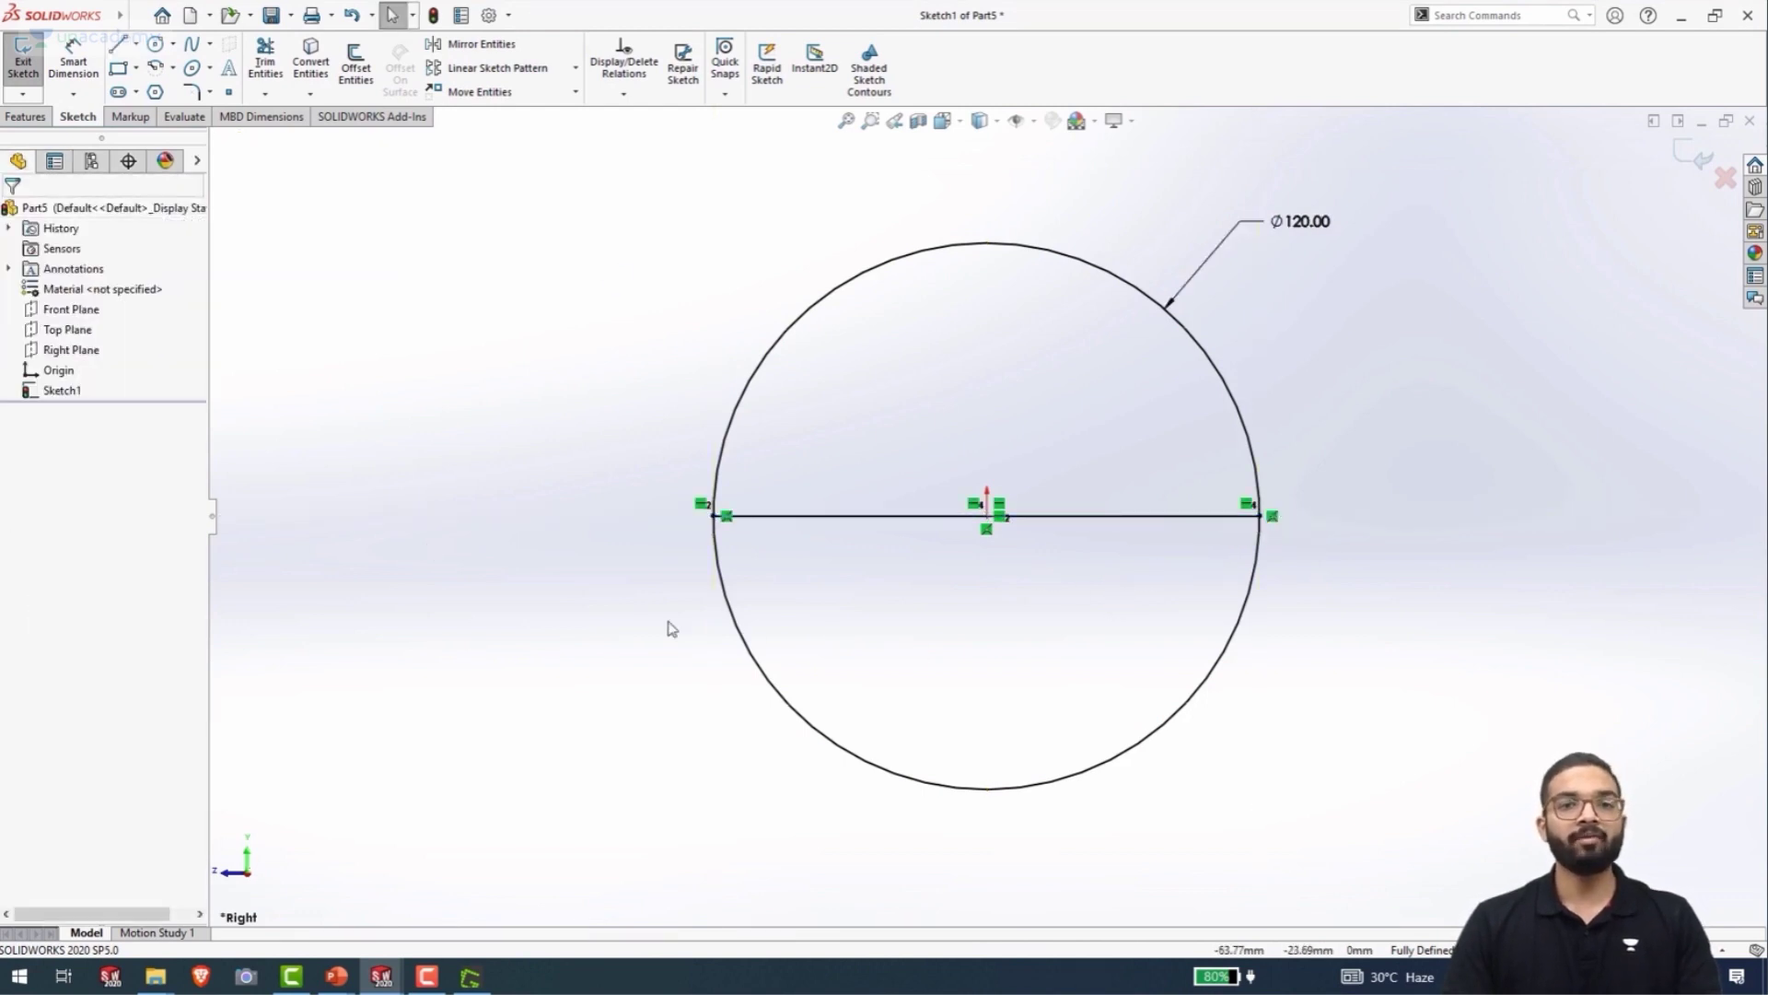
click(265, 60)
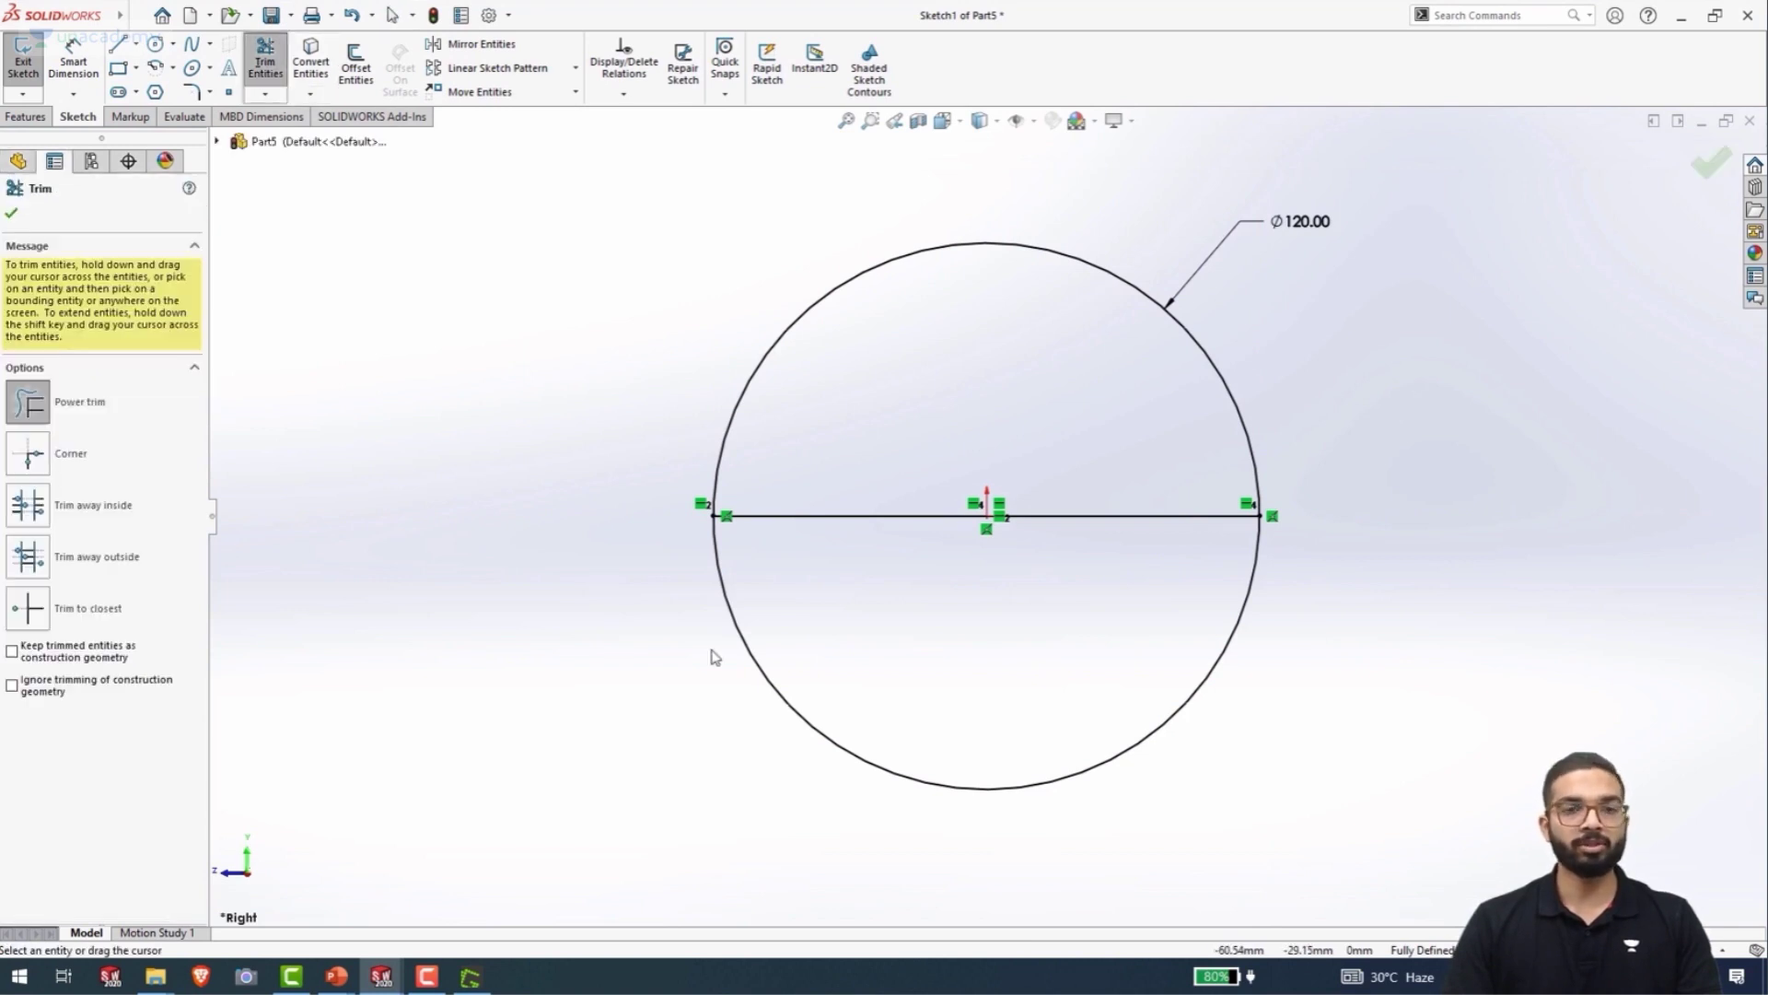
drag(716, 655, 1217, 649)
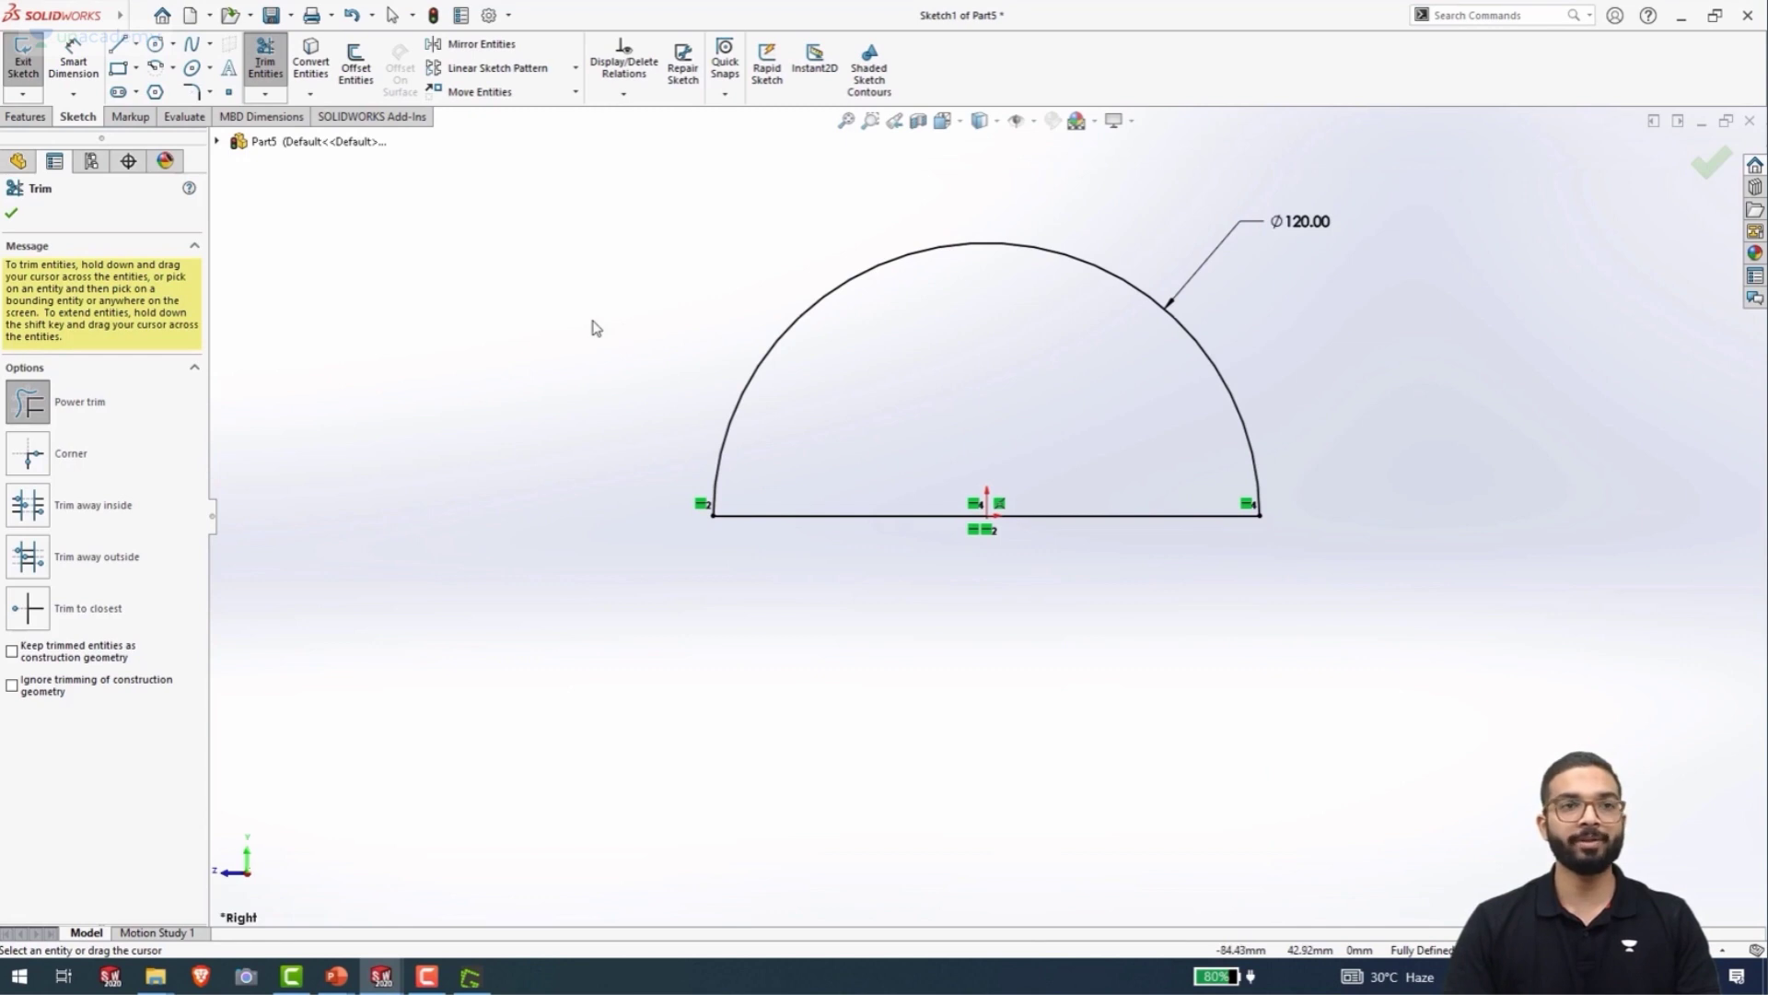
- Extrude the semicircular profile as a boss with the Mid Plane end condition and a depth of 80 mm
click(14, 118)
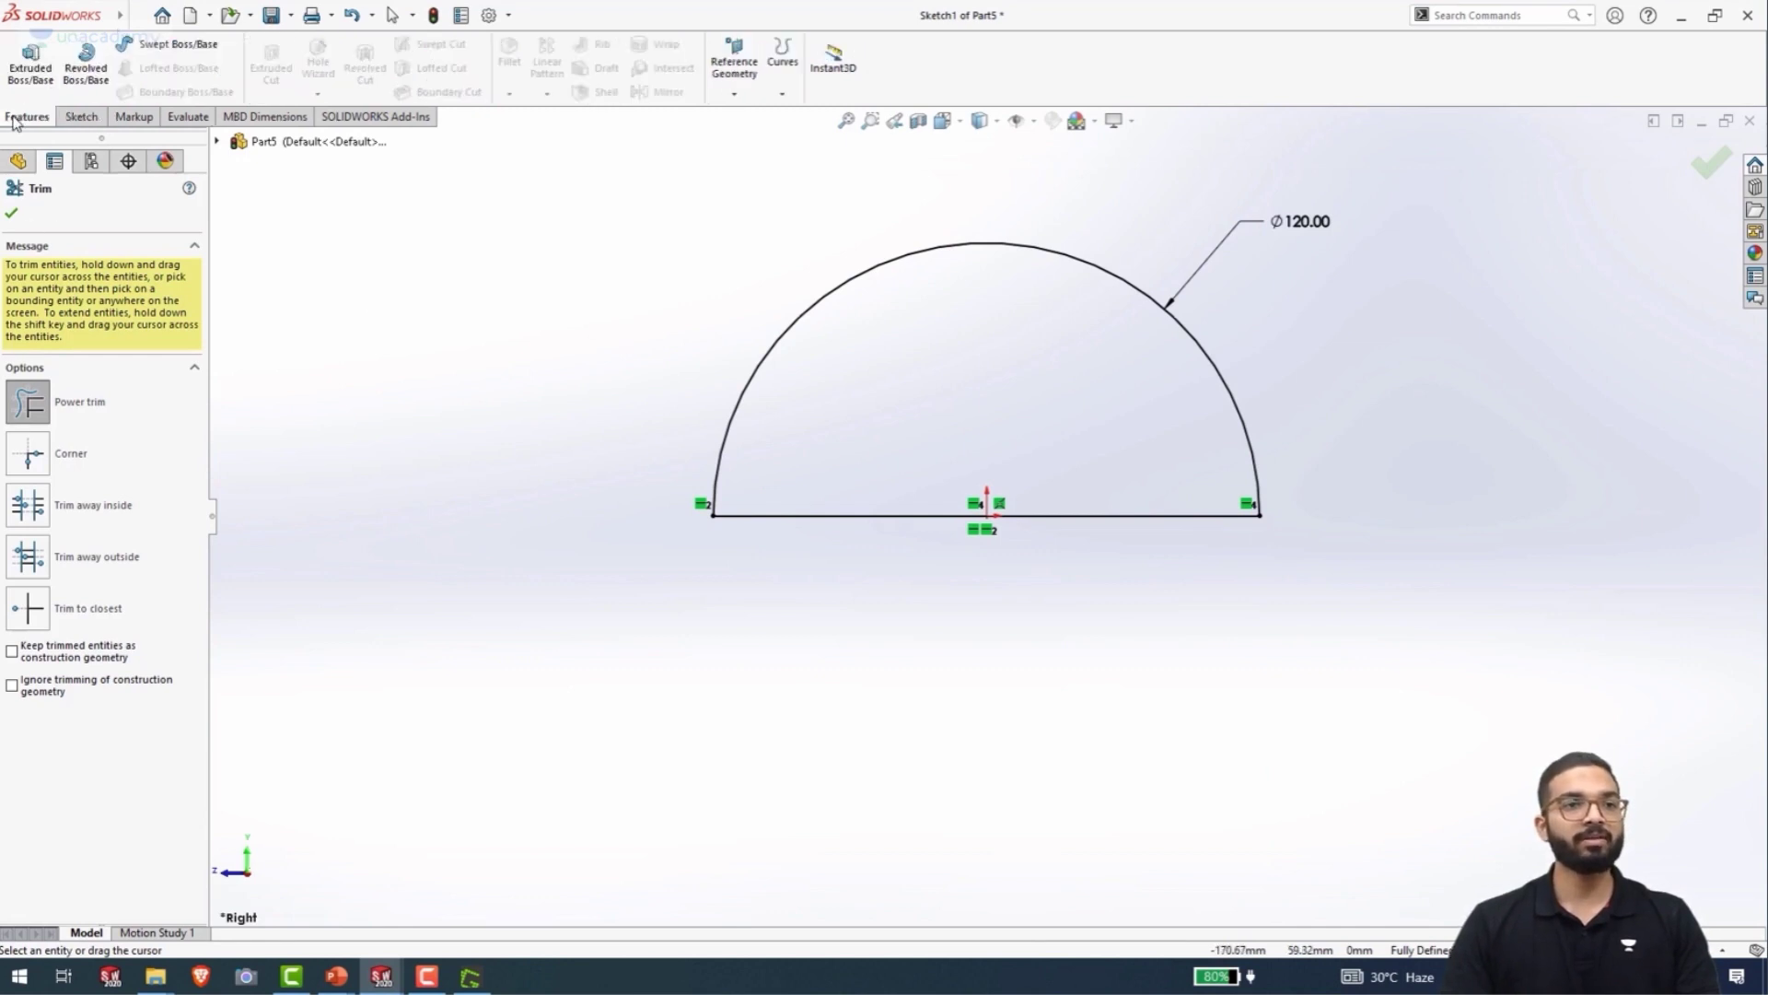
click(30, 65)
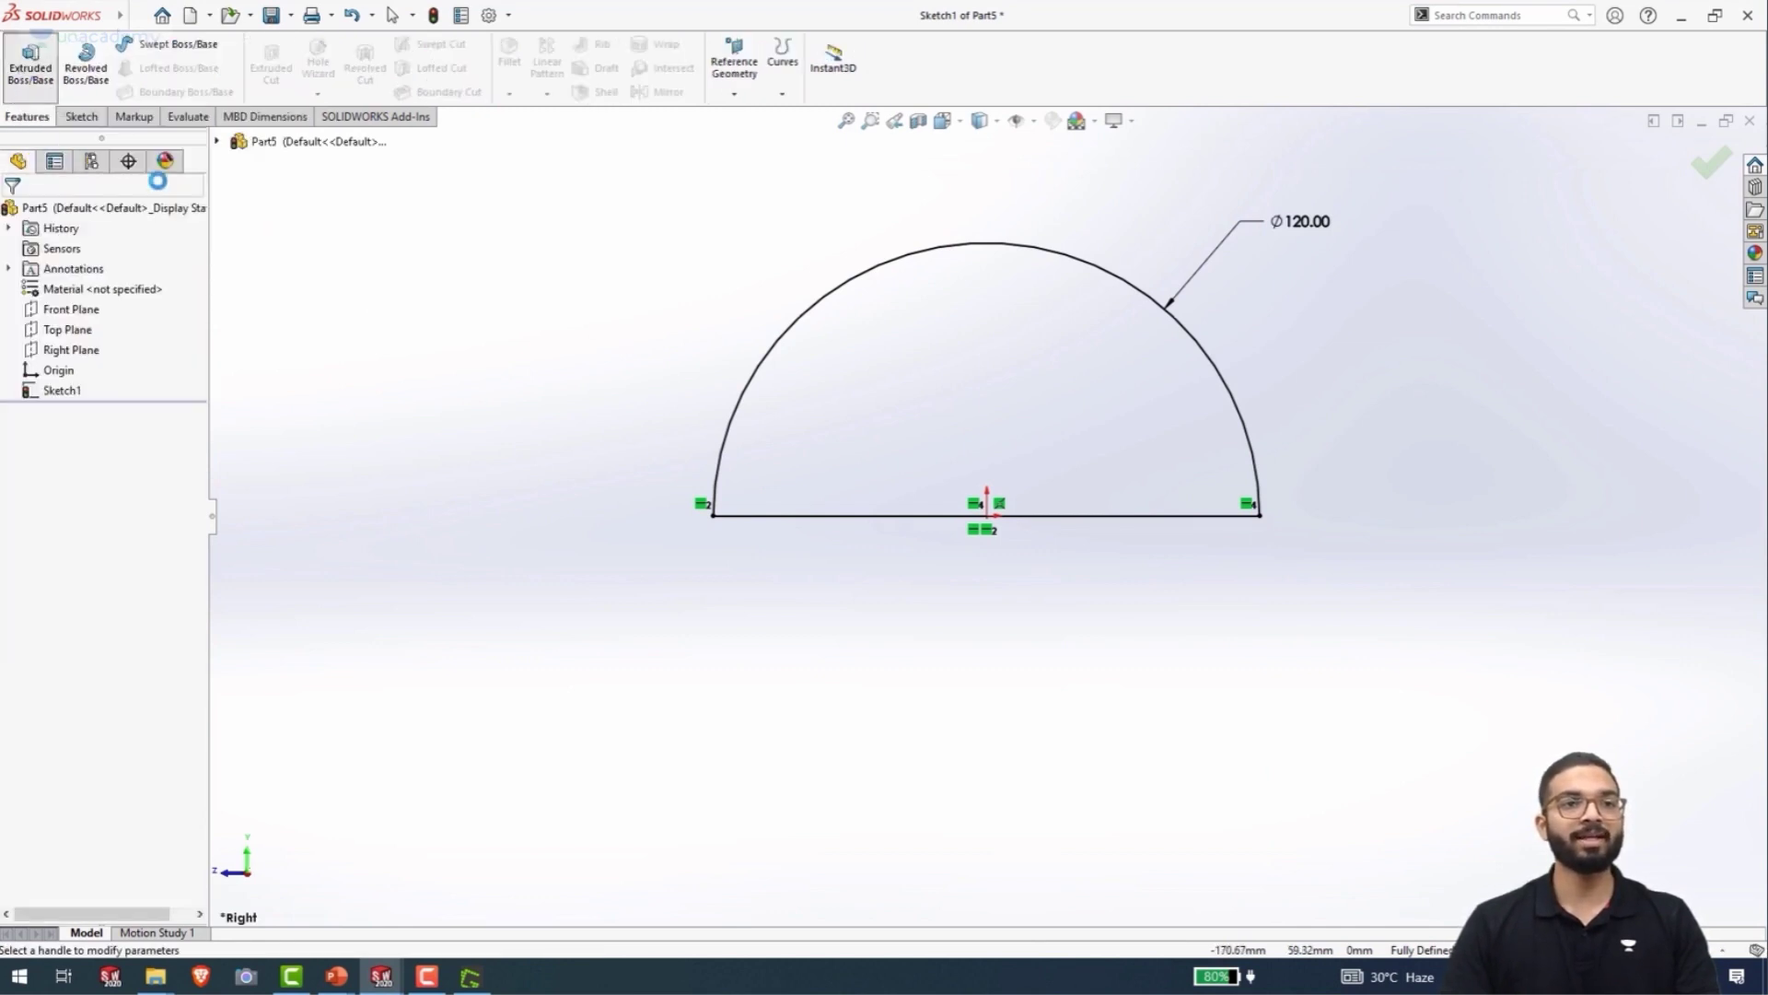
click(169, 327)
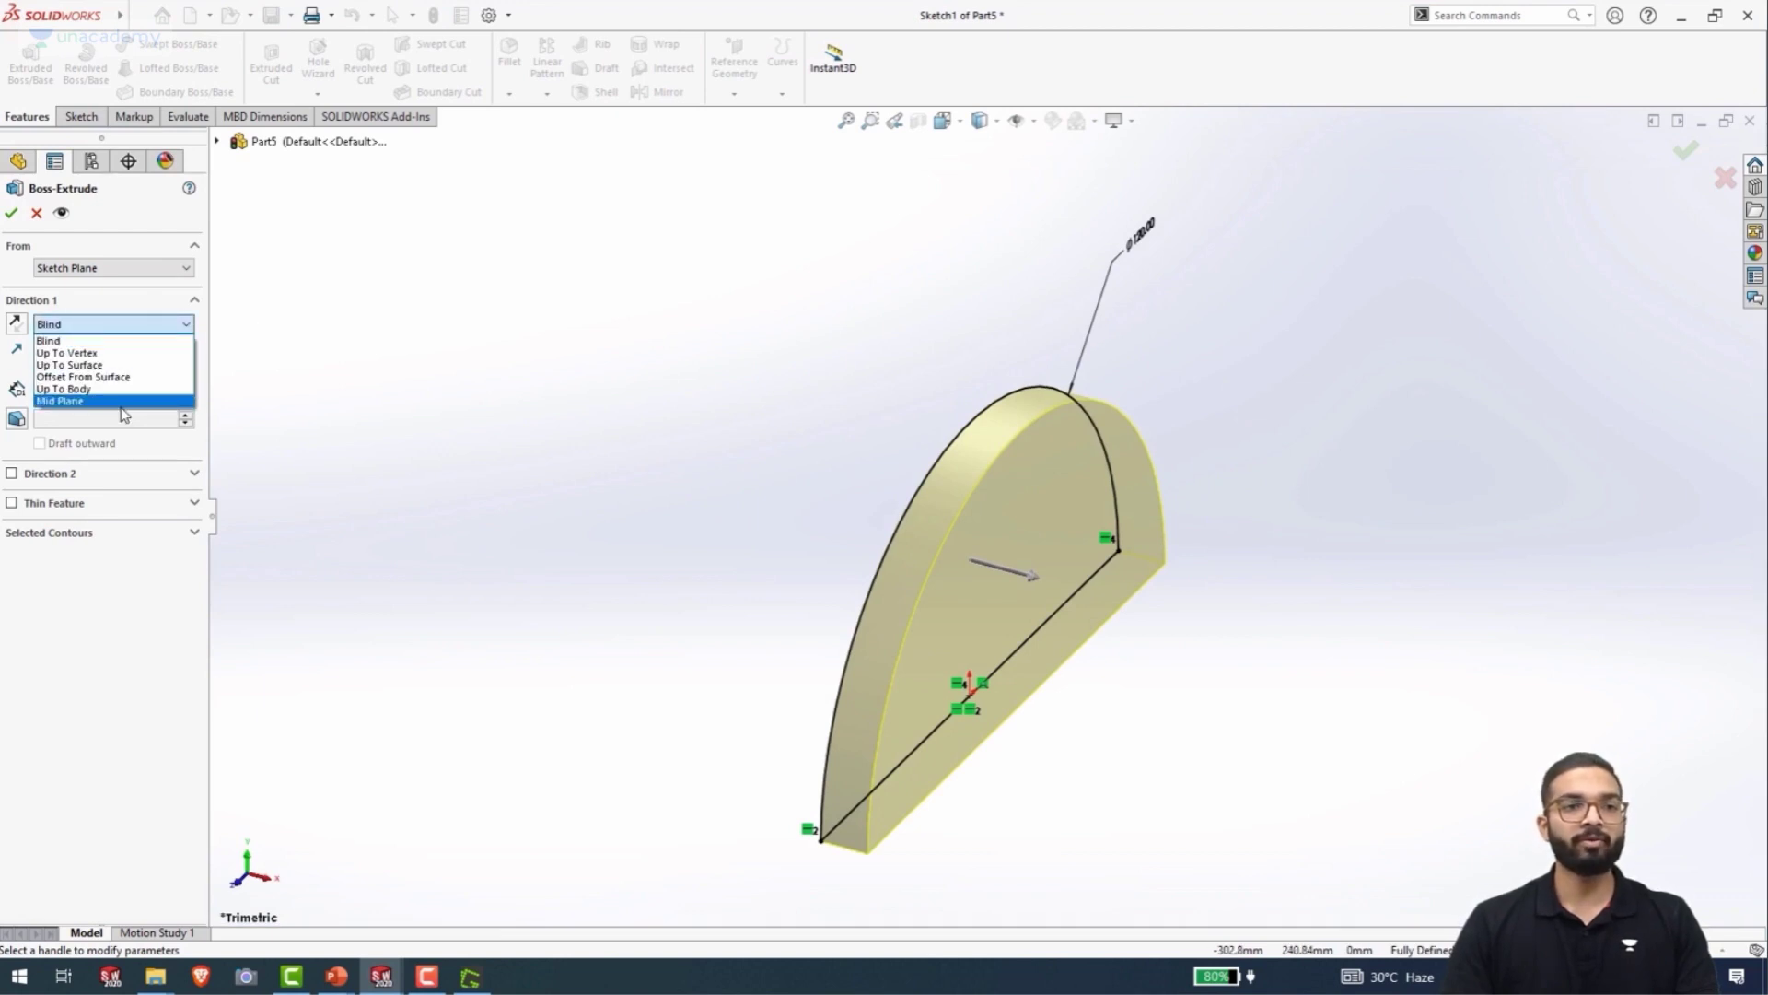
click(57, 402)
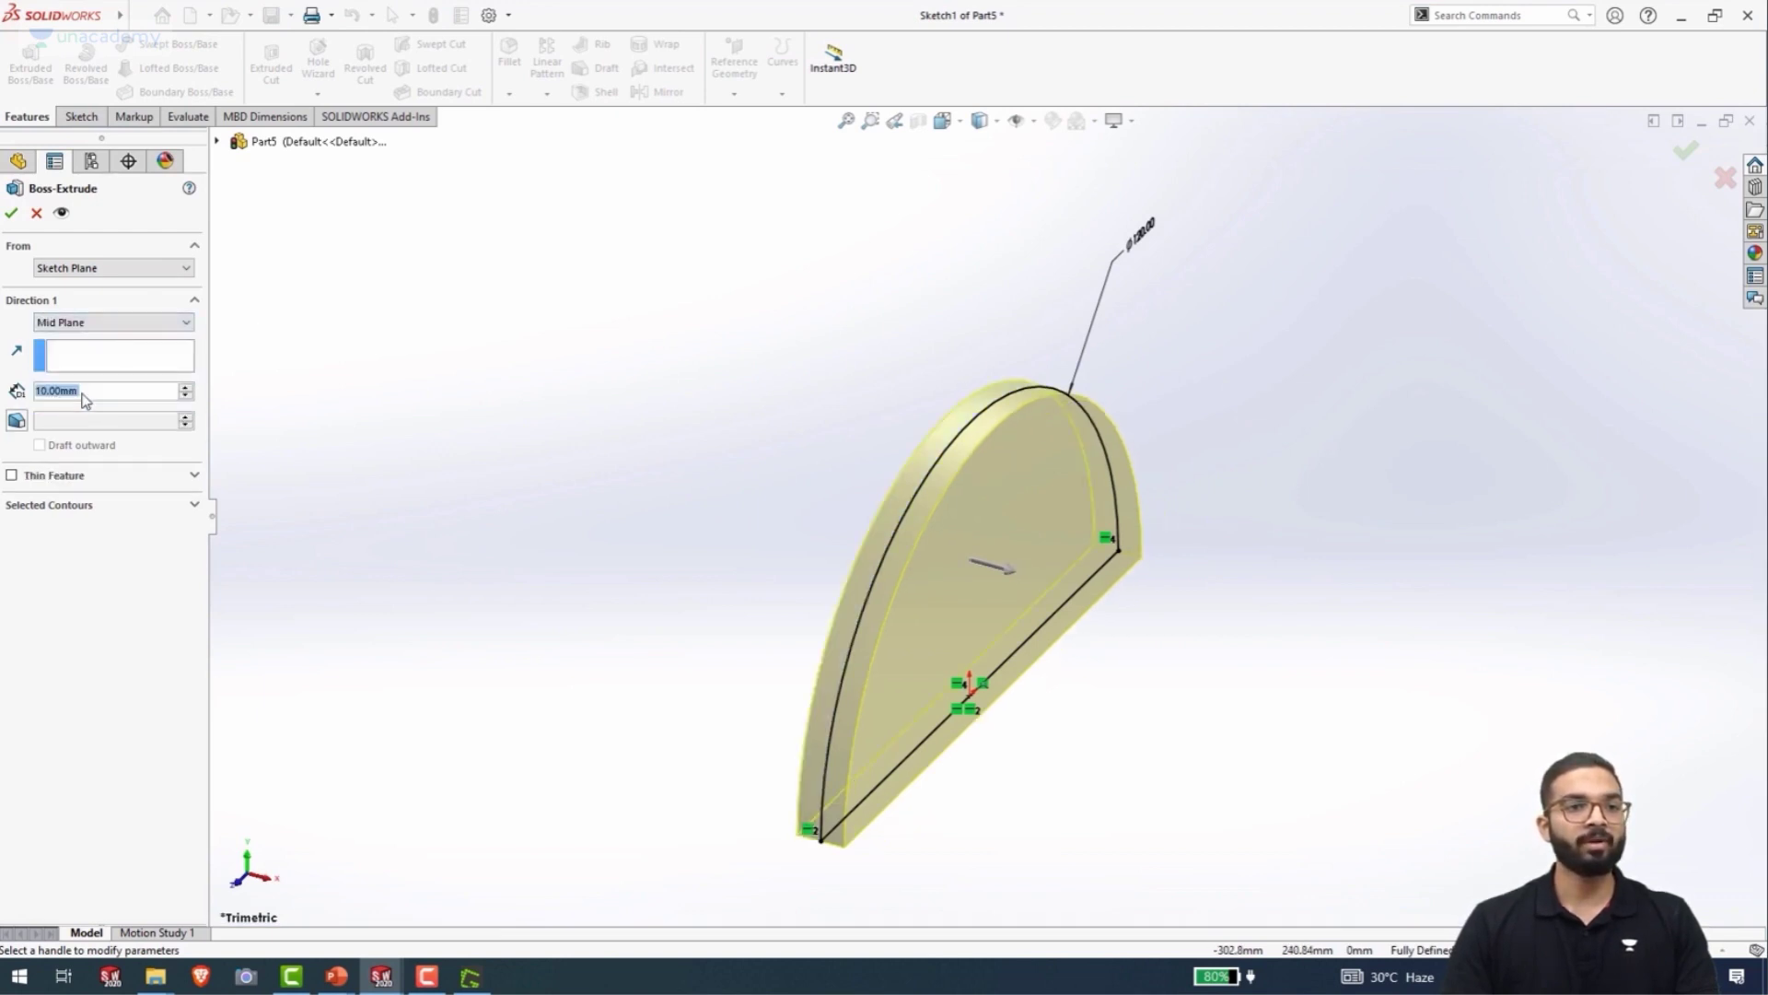
double_click(83, 393)
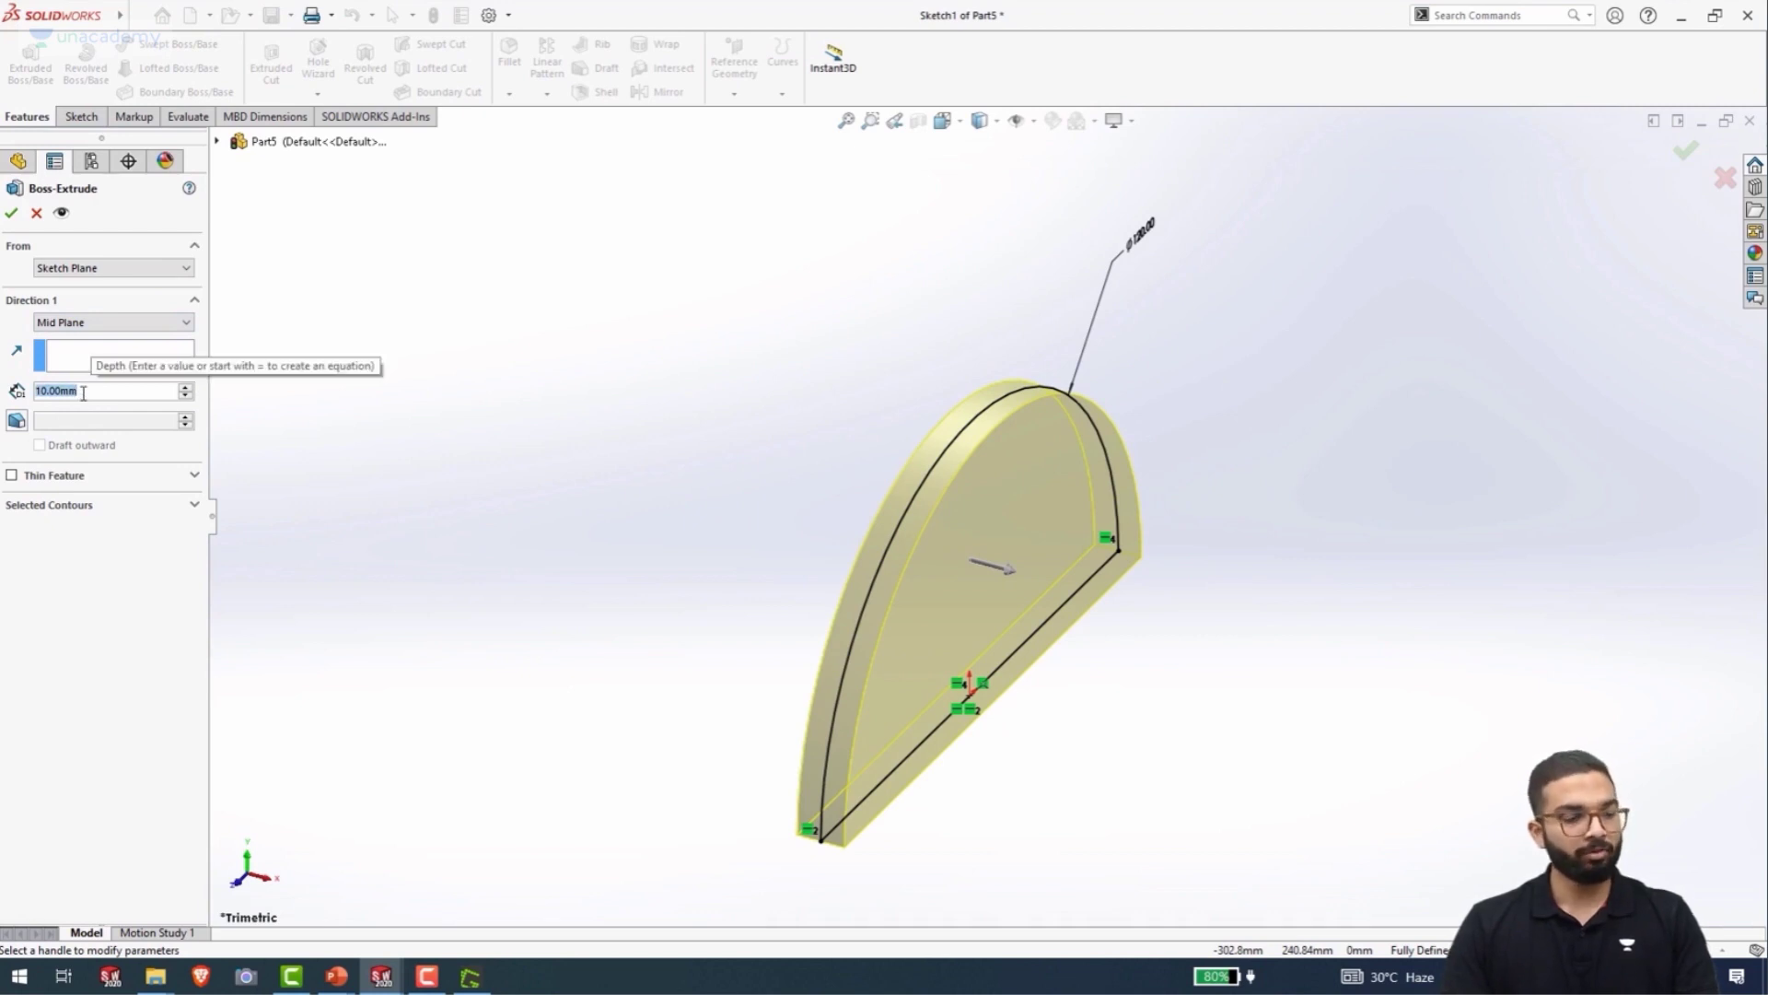
text(80)
key(Return)
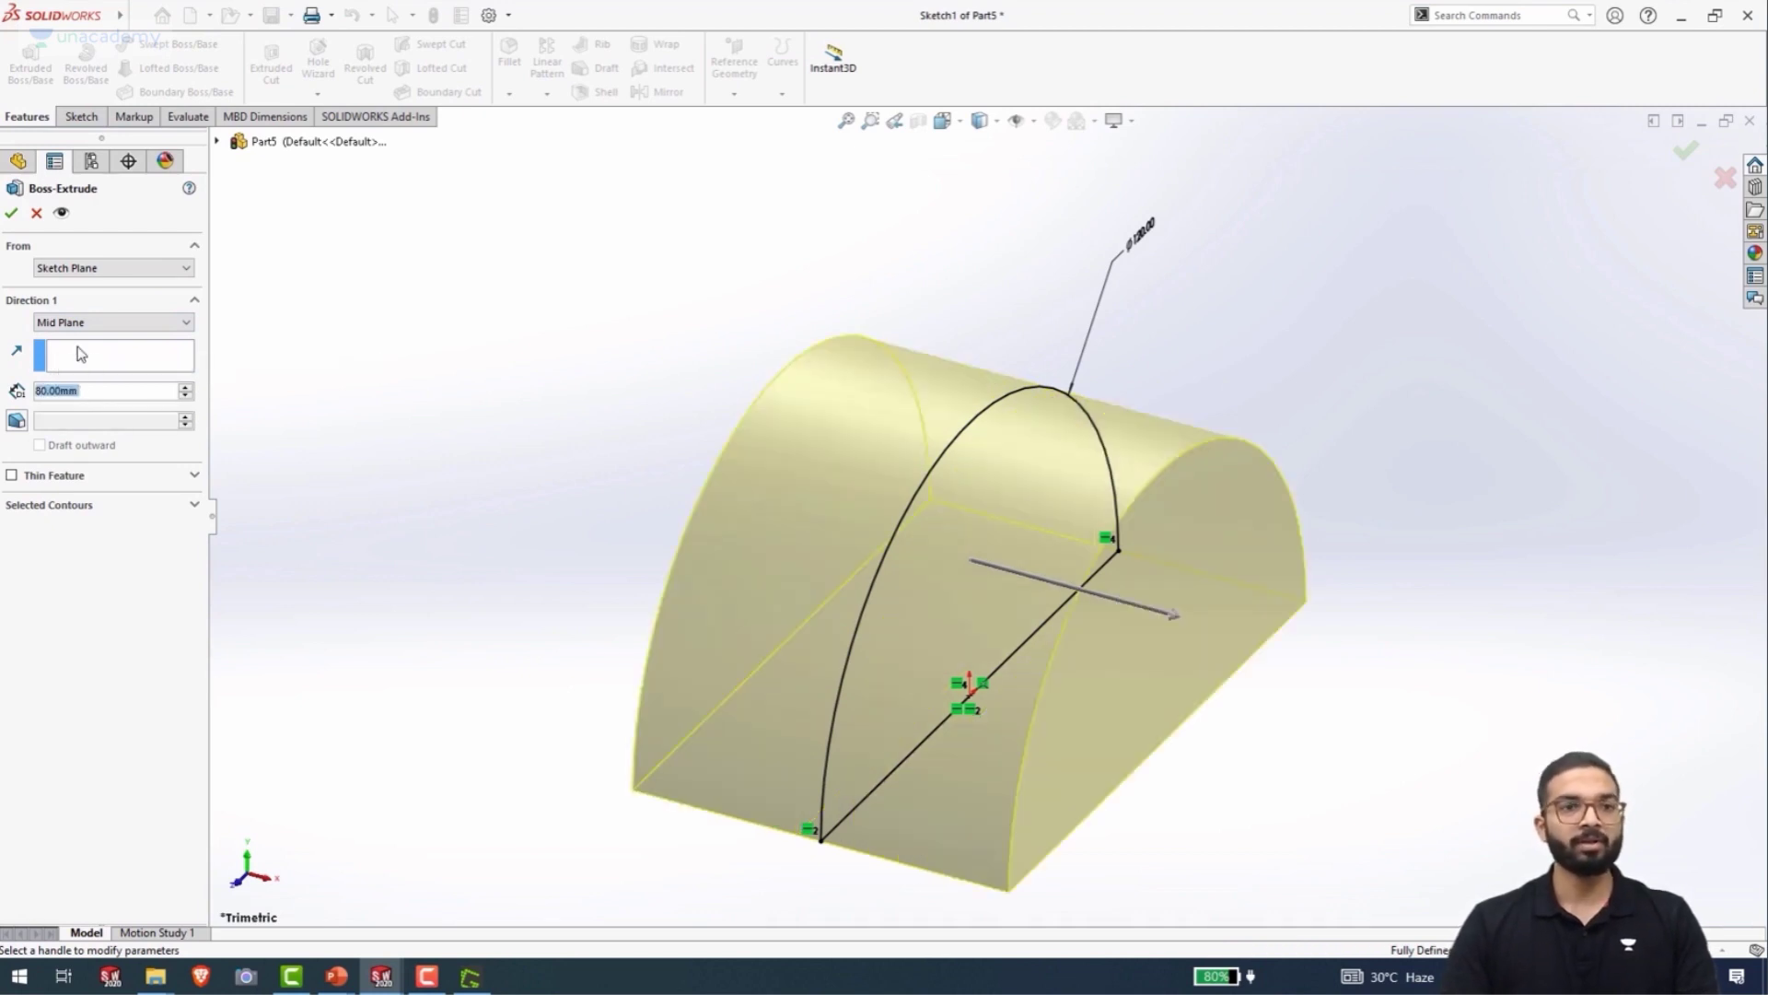
click(10, 214)
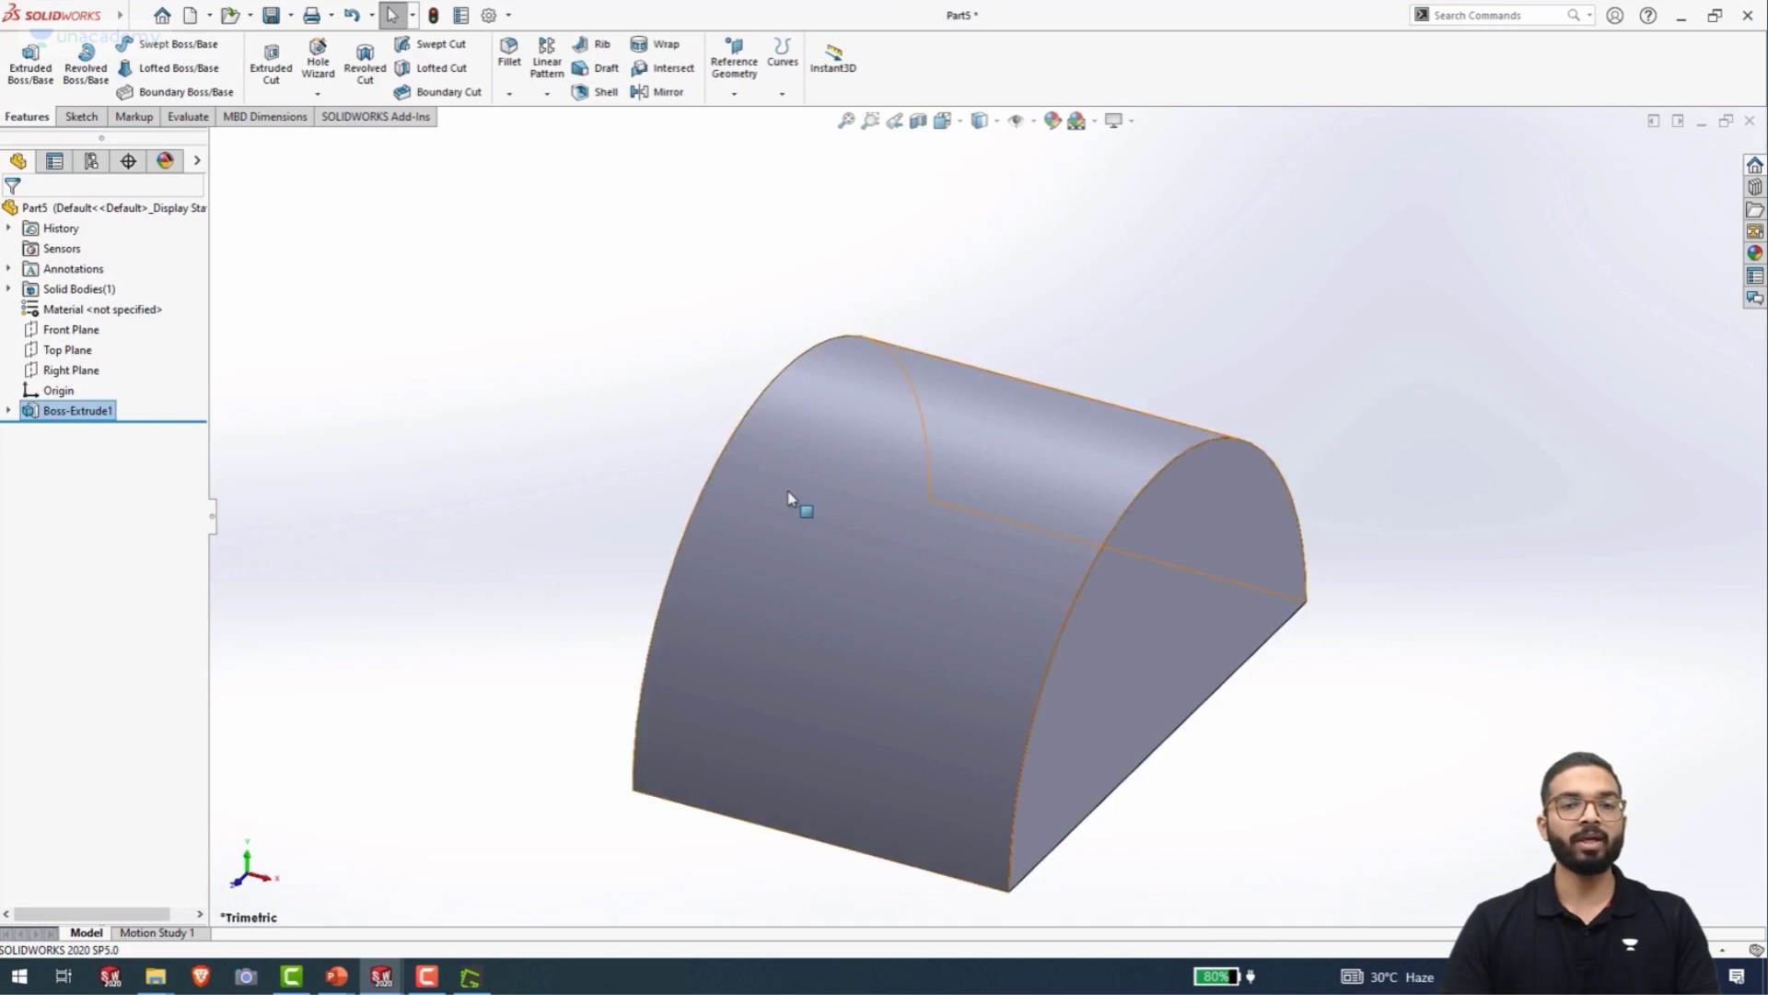
- Start a sketch on the Right Plane and draw a circle about 90 mm in diameter centred on the origin
mouse_move(894, 553)
middle_down()
mouse_move(778, 447)
mouse_move(799, 576)
middle_up()
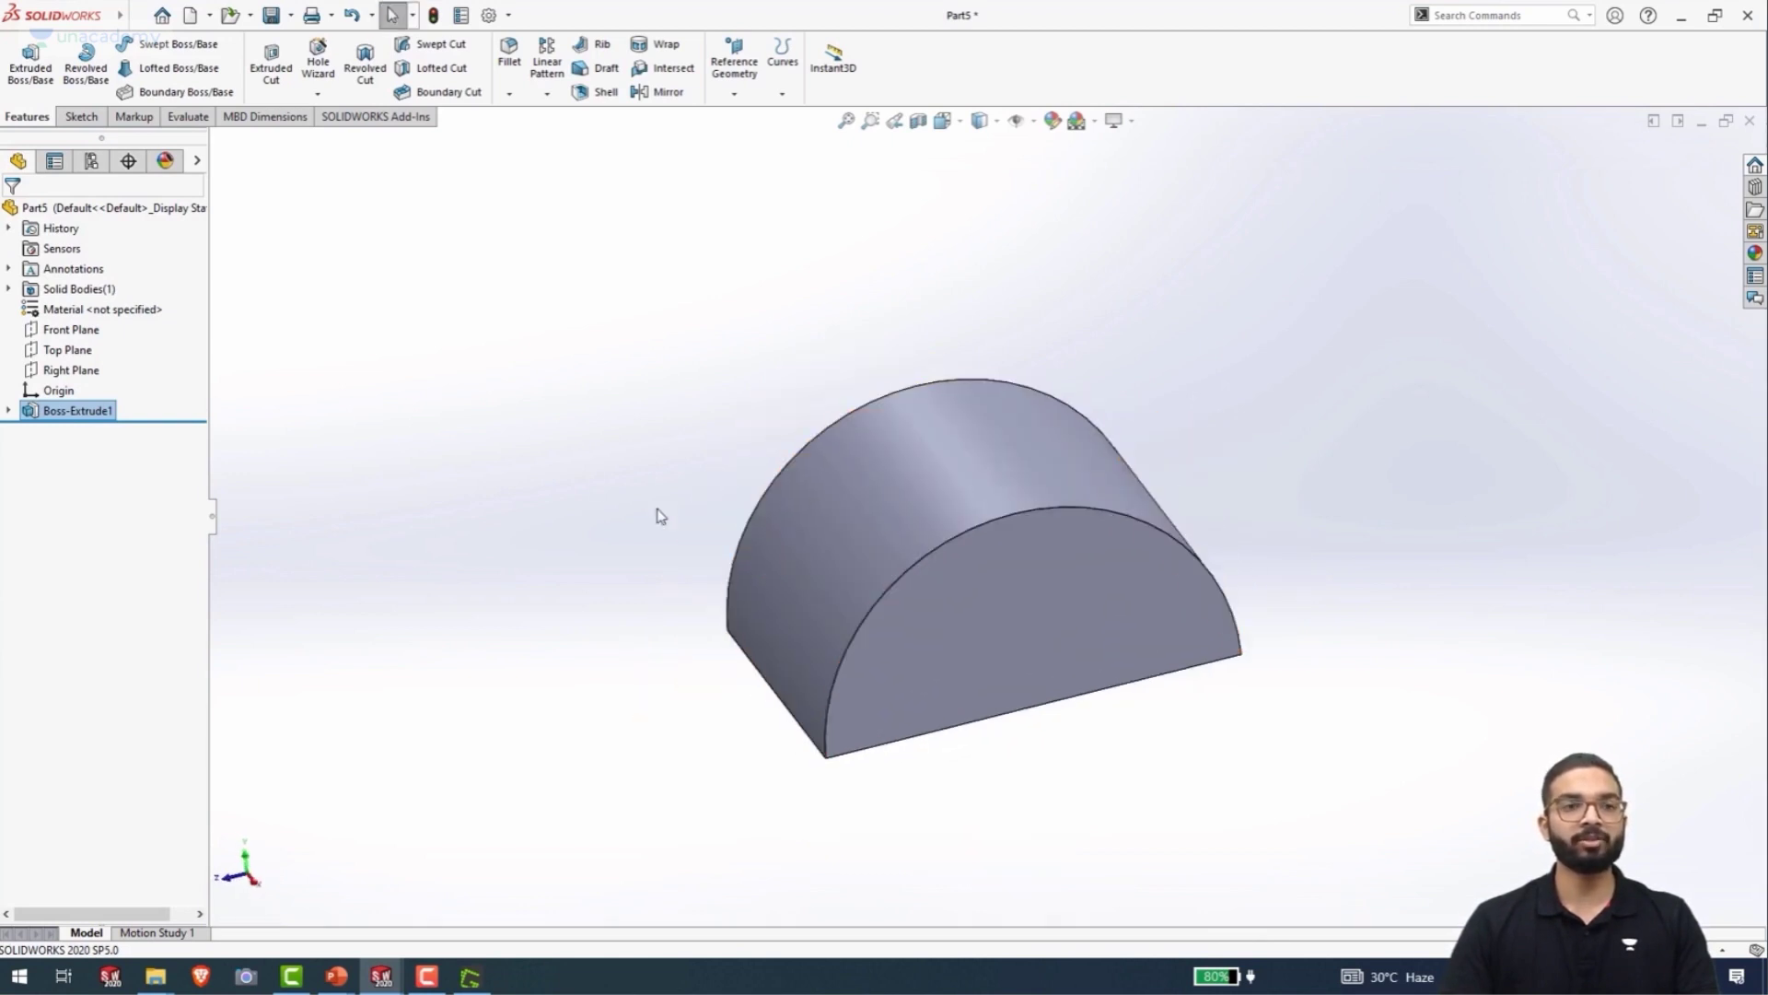
click(67, 368)
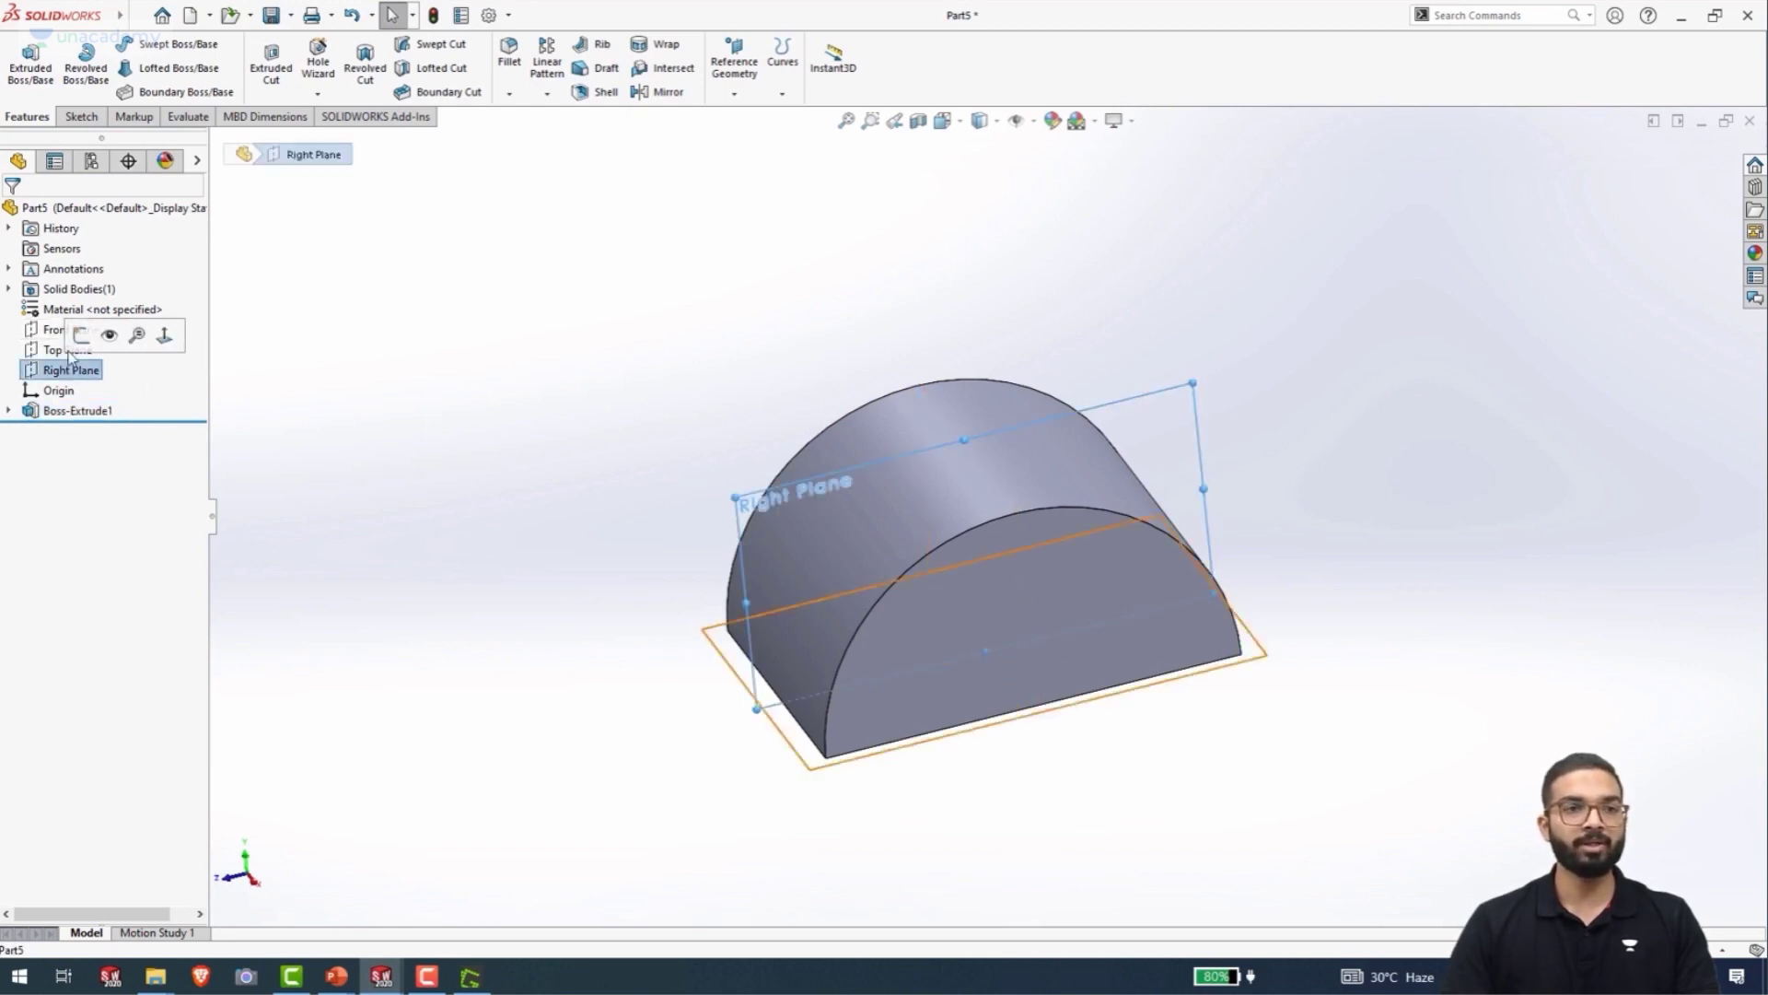
click(83, 339)
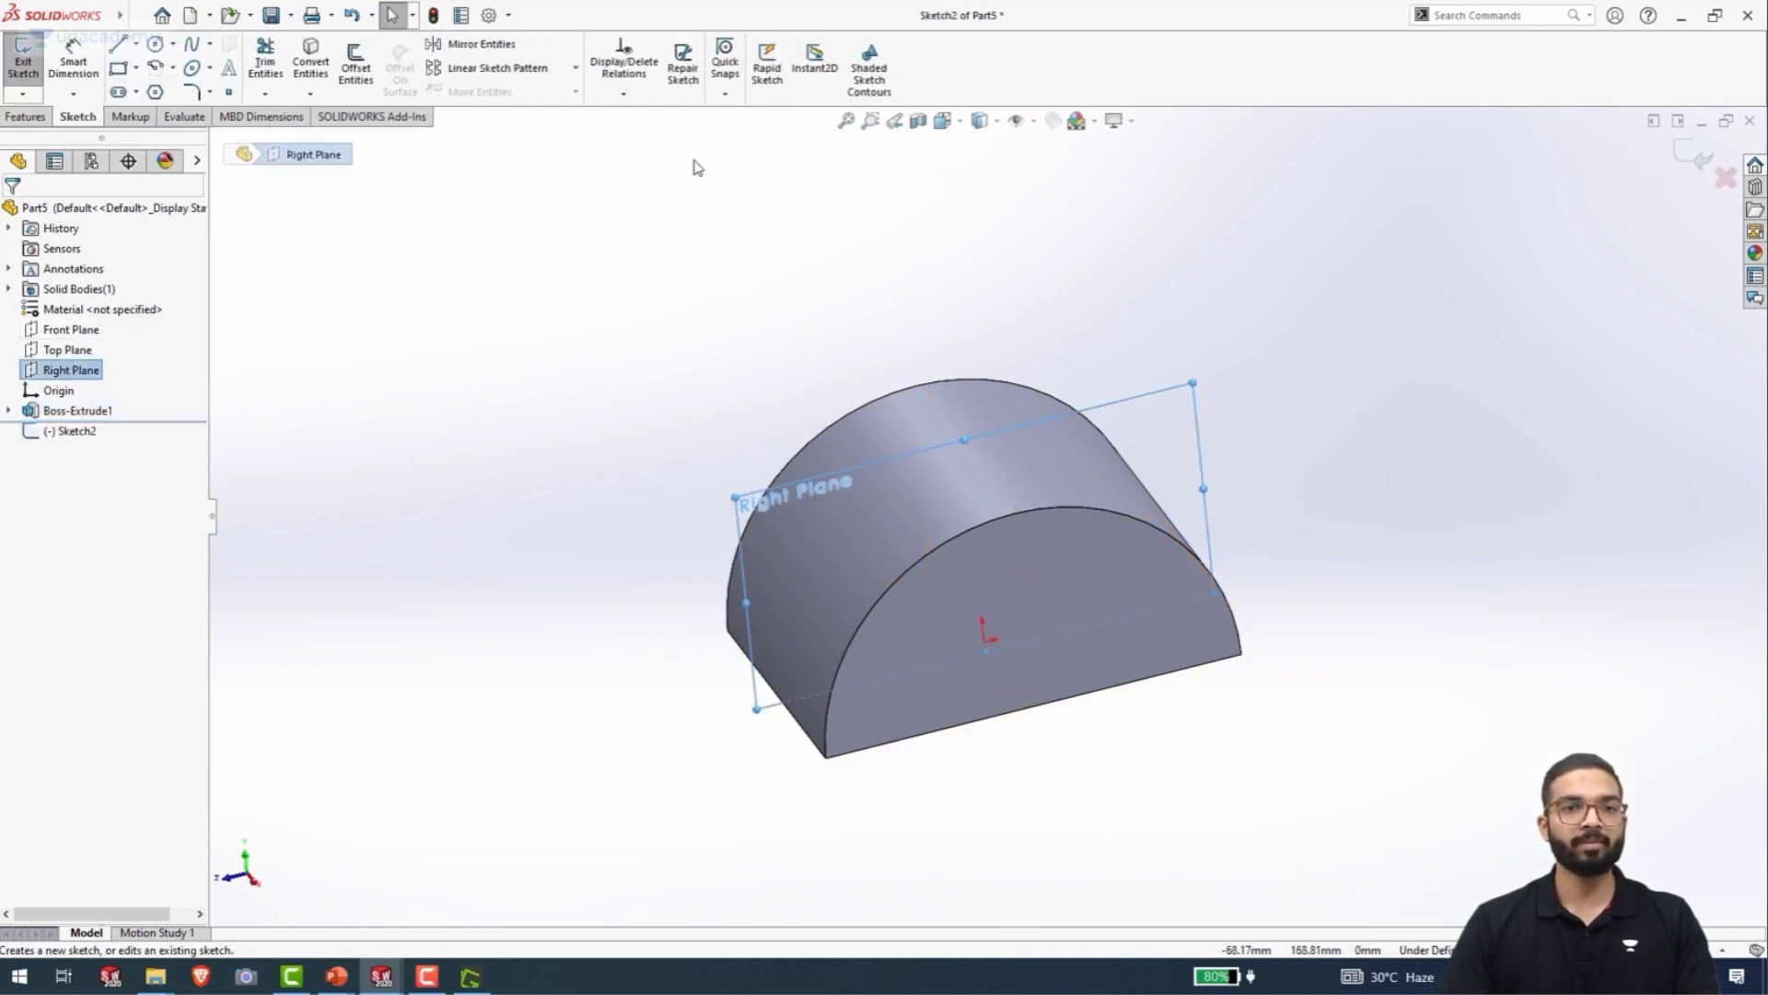
key(ctrl+8)
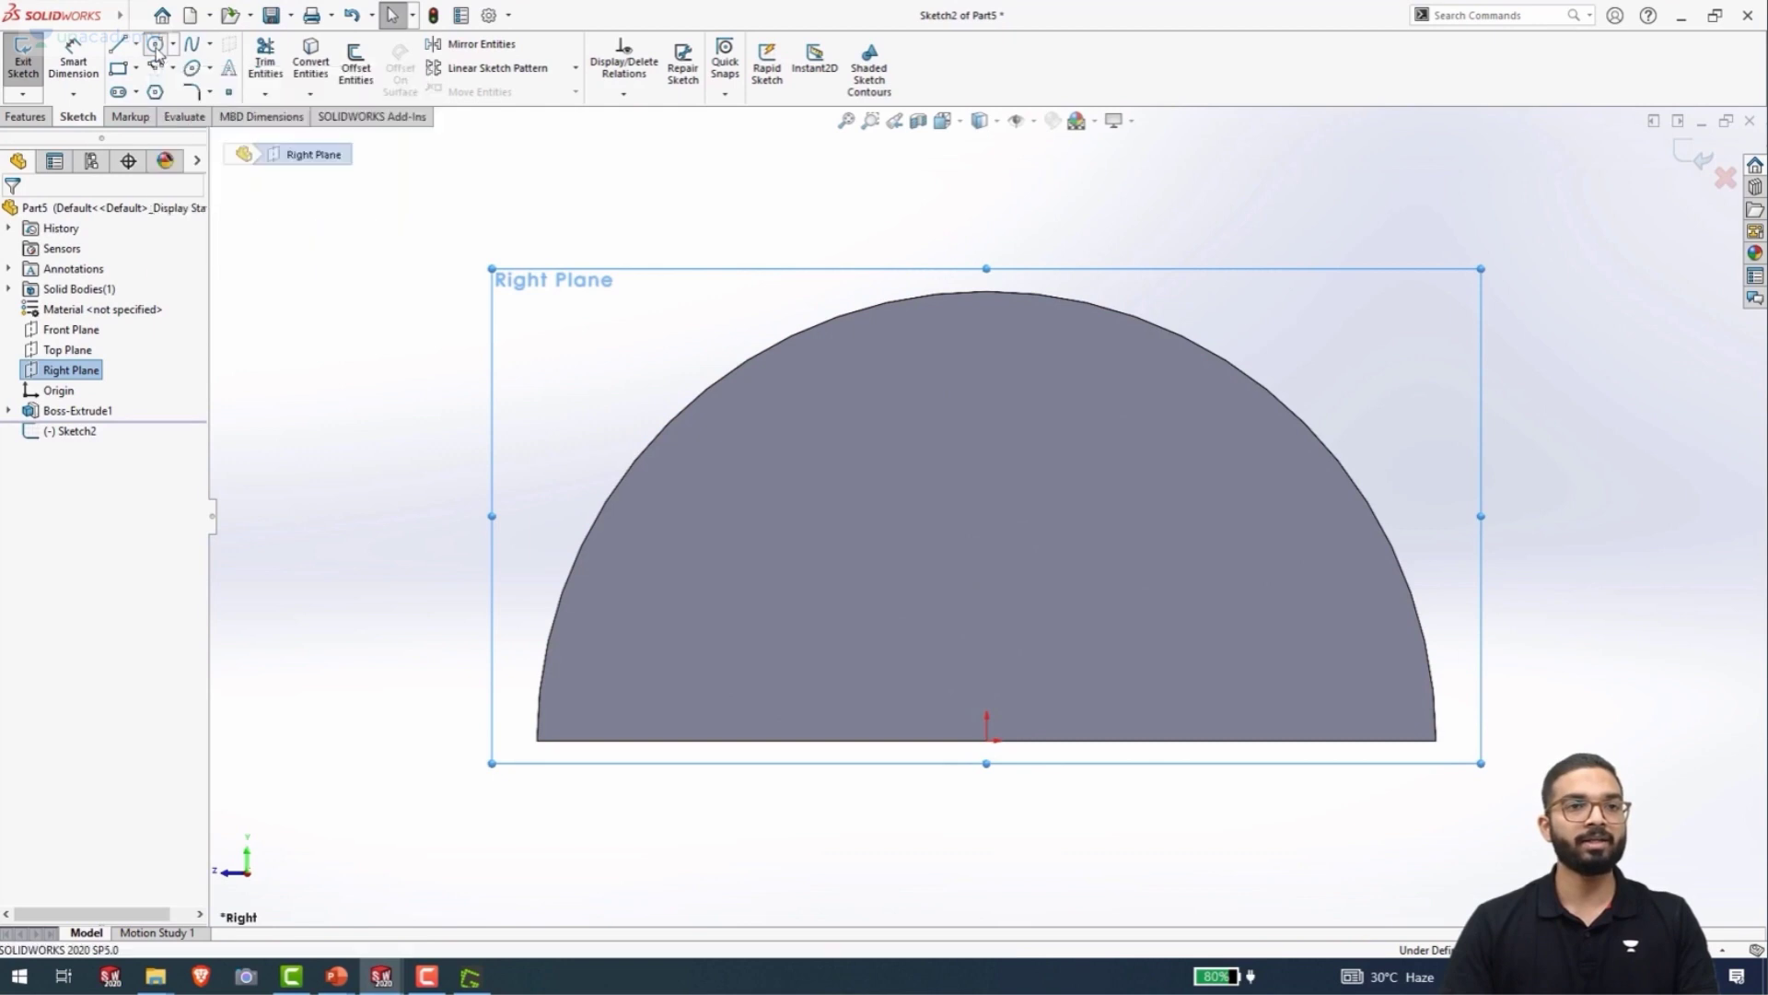
click(156, 44)
click(986, 740)
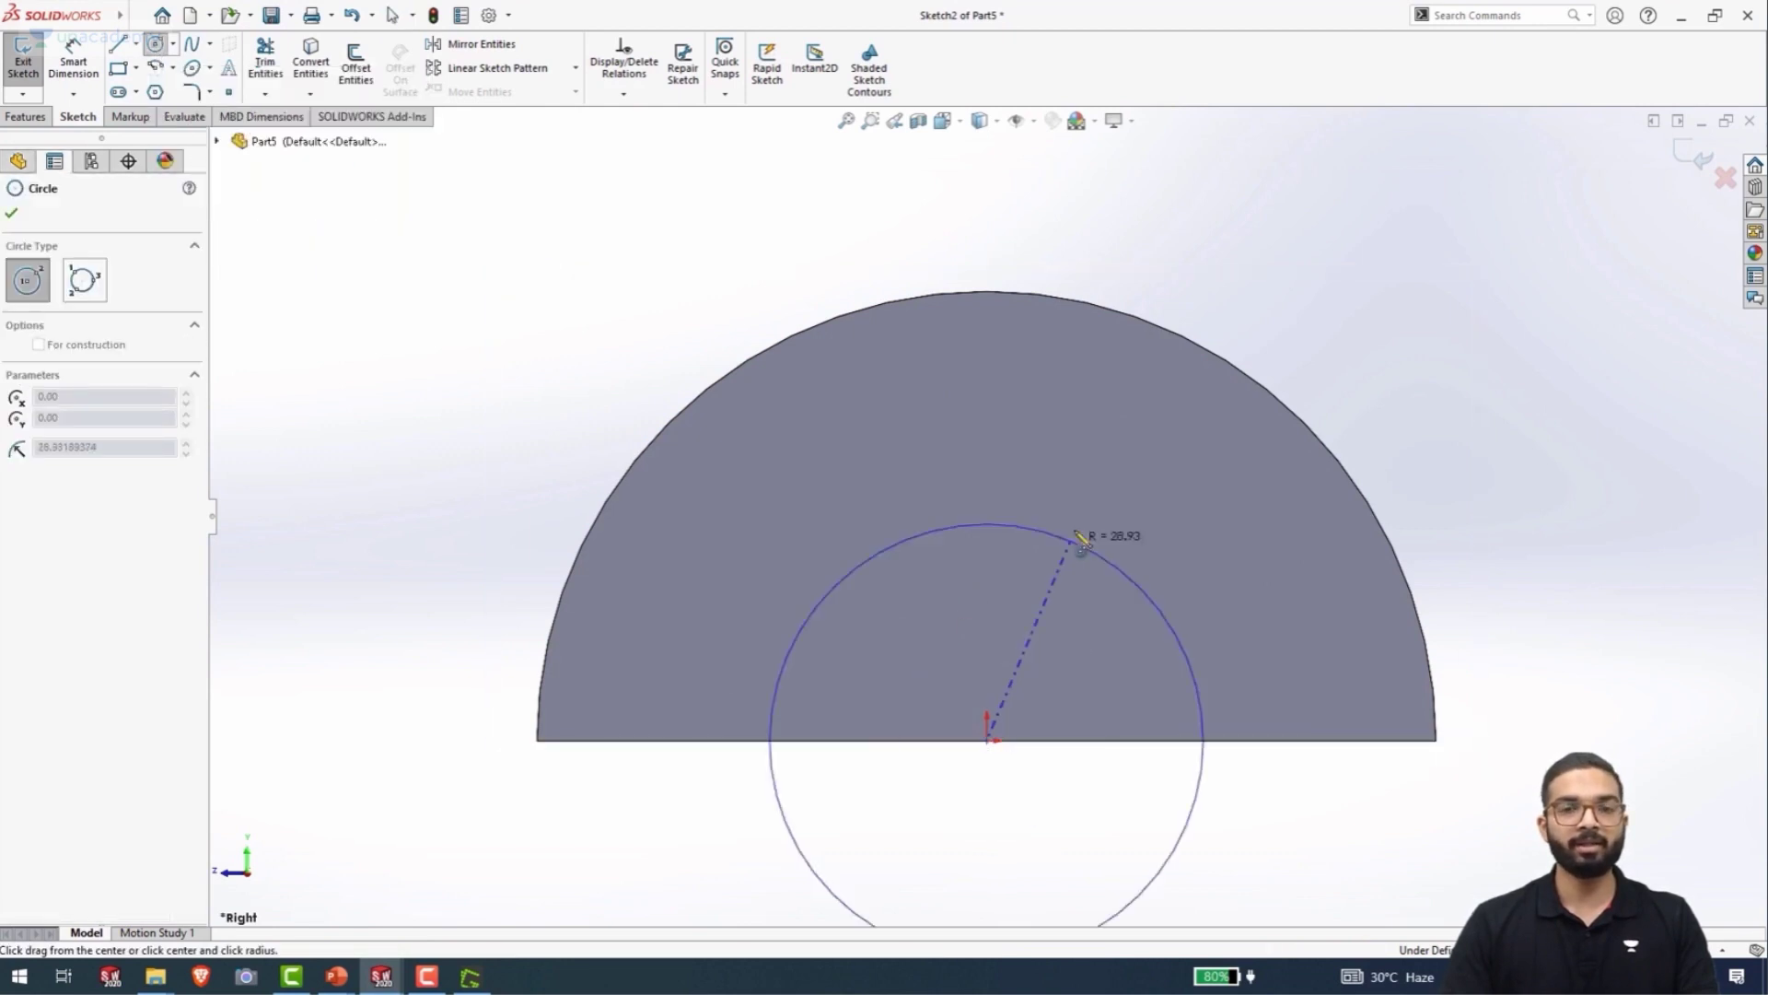
click(1129, 438)
- Dimension the new circle's diameter and set it to 97.5 mm
right_drag(1547, 388, 1560, 278)
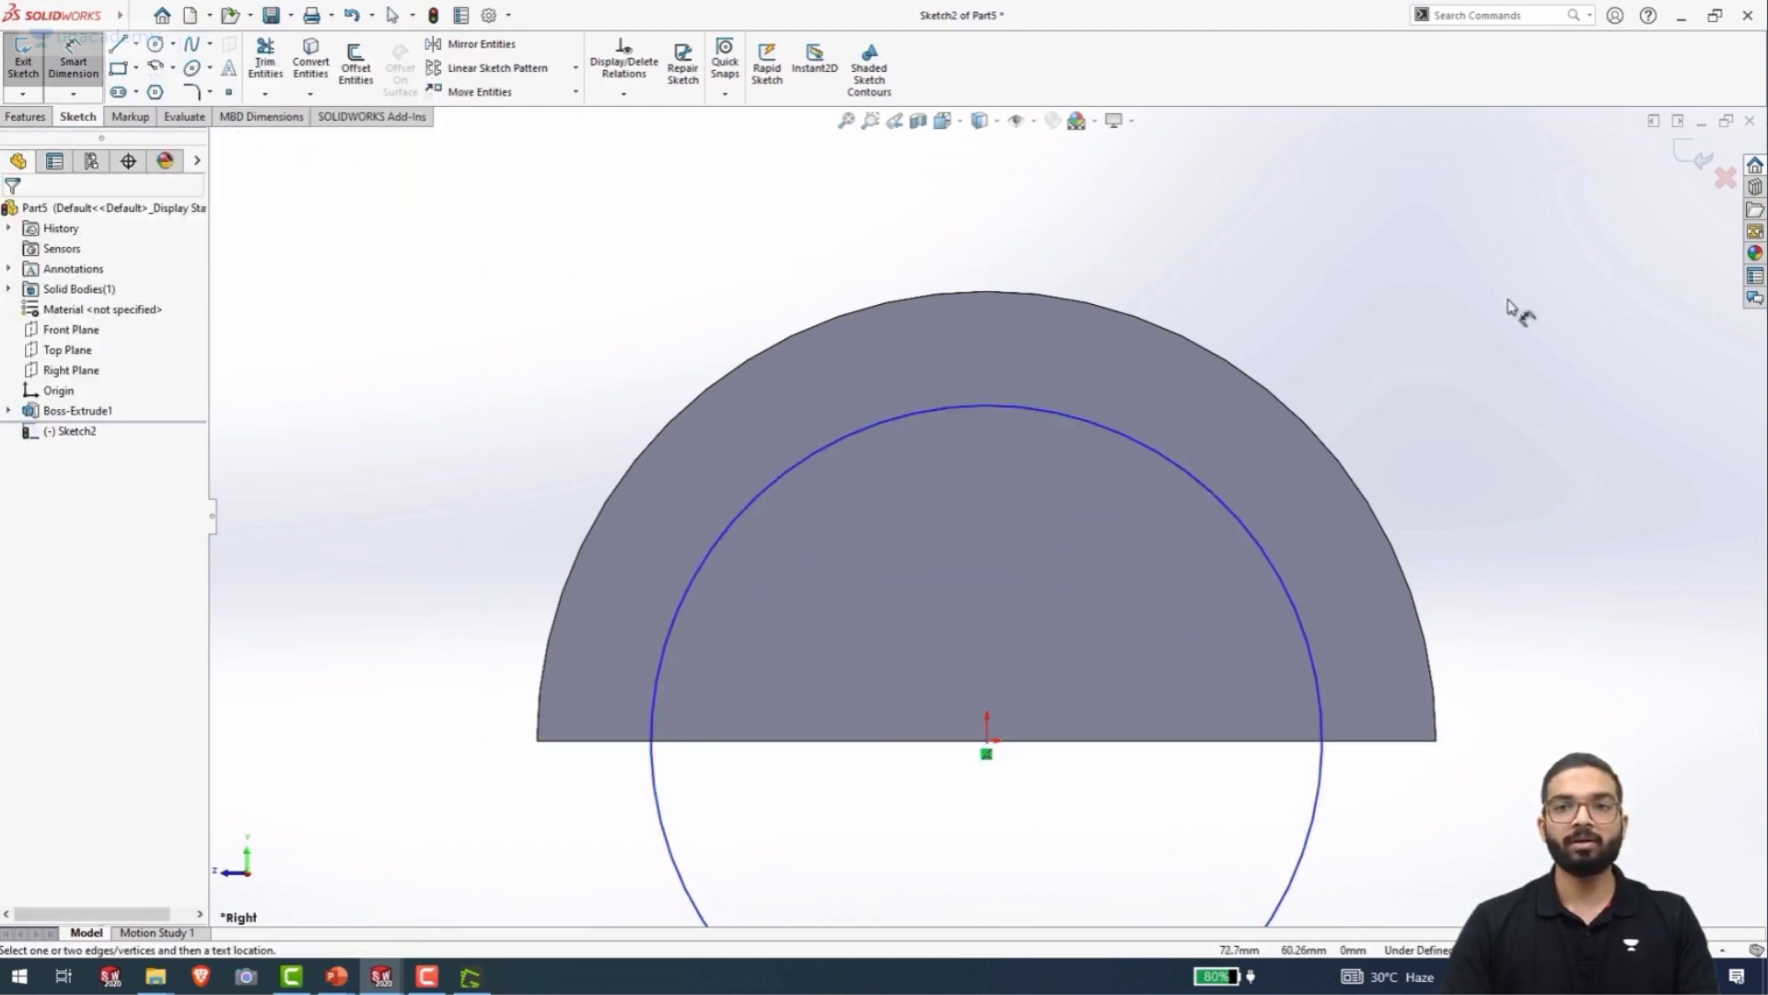
click(1096, 428)
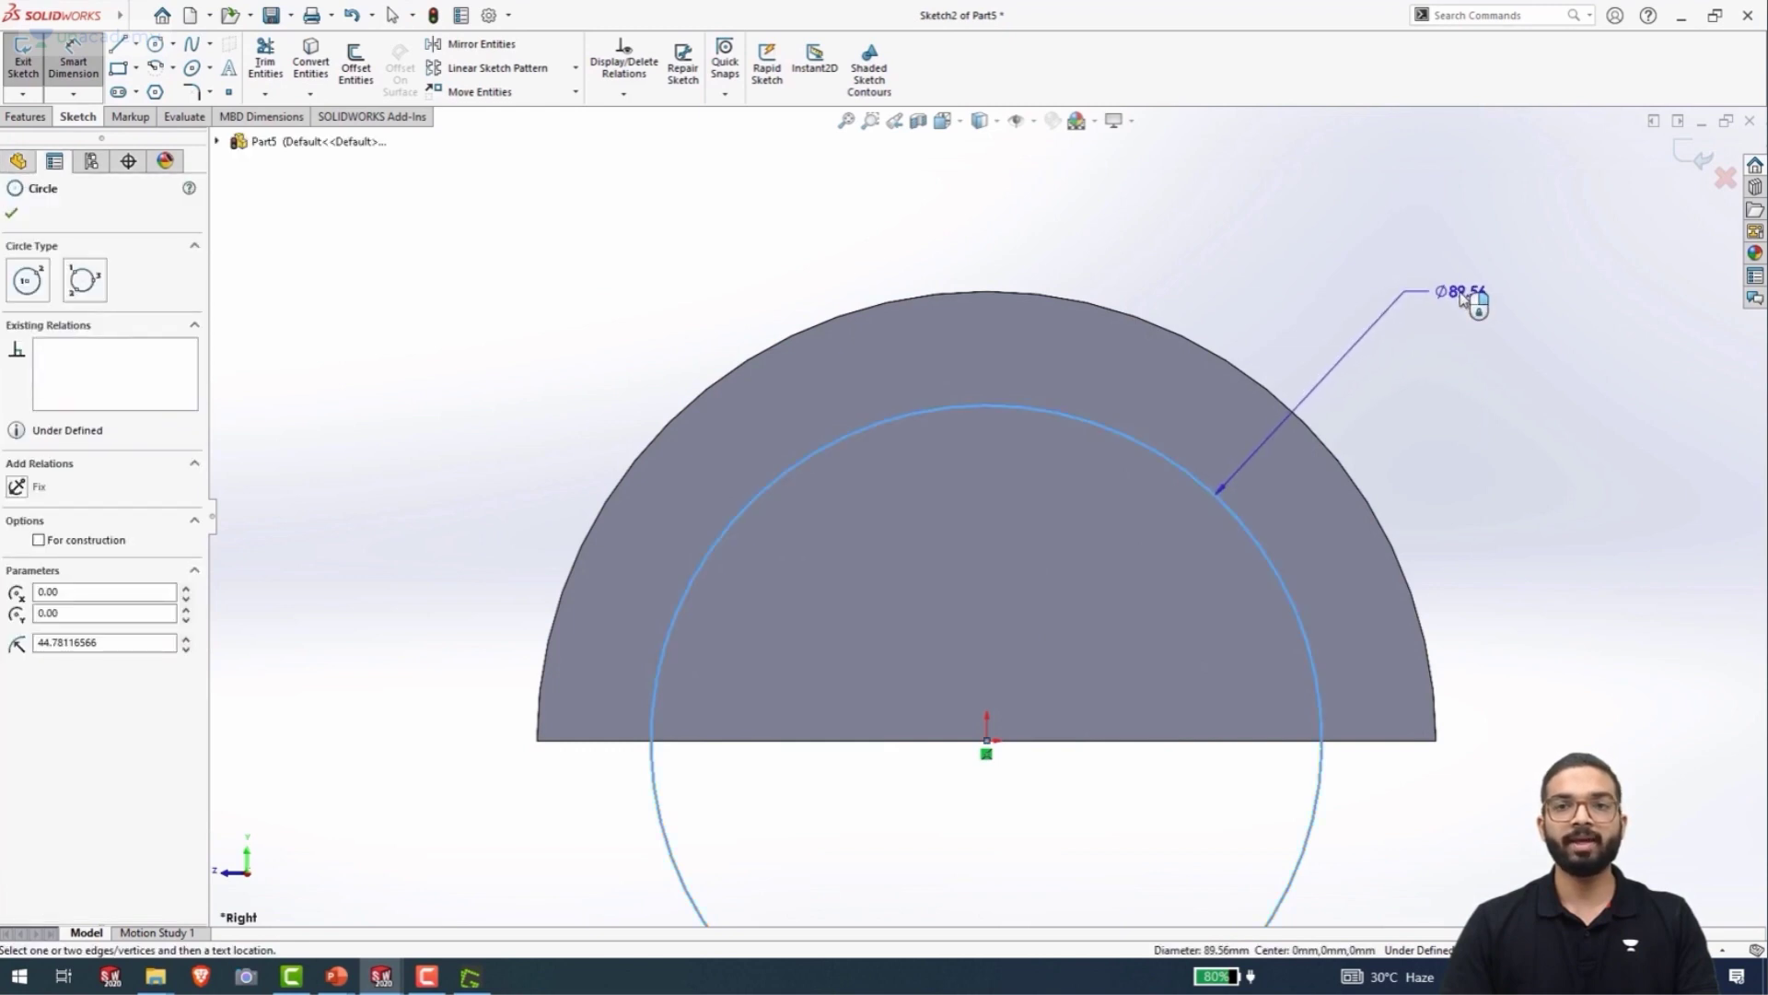
click(1466, 301)
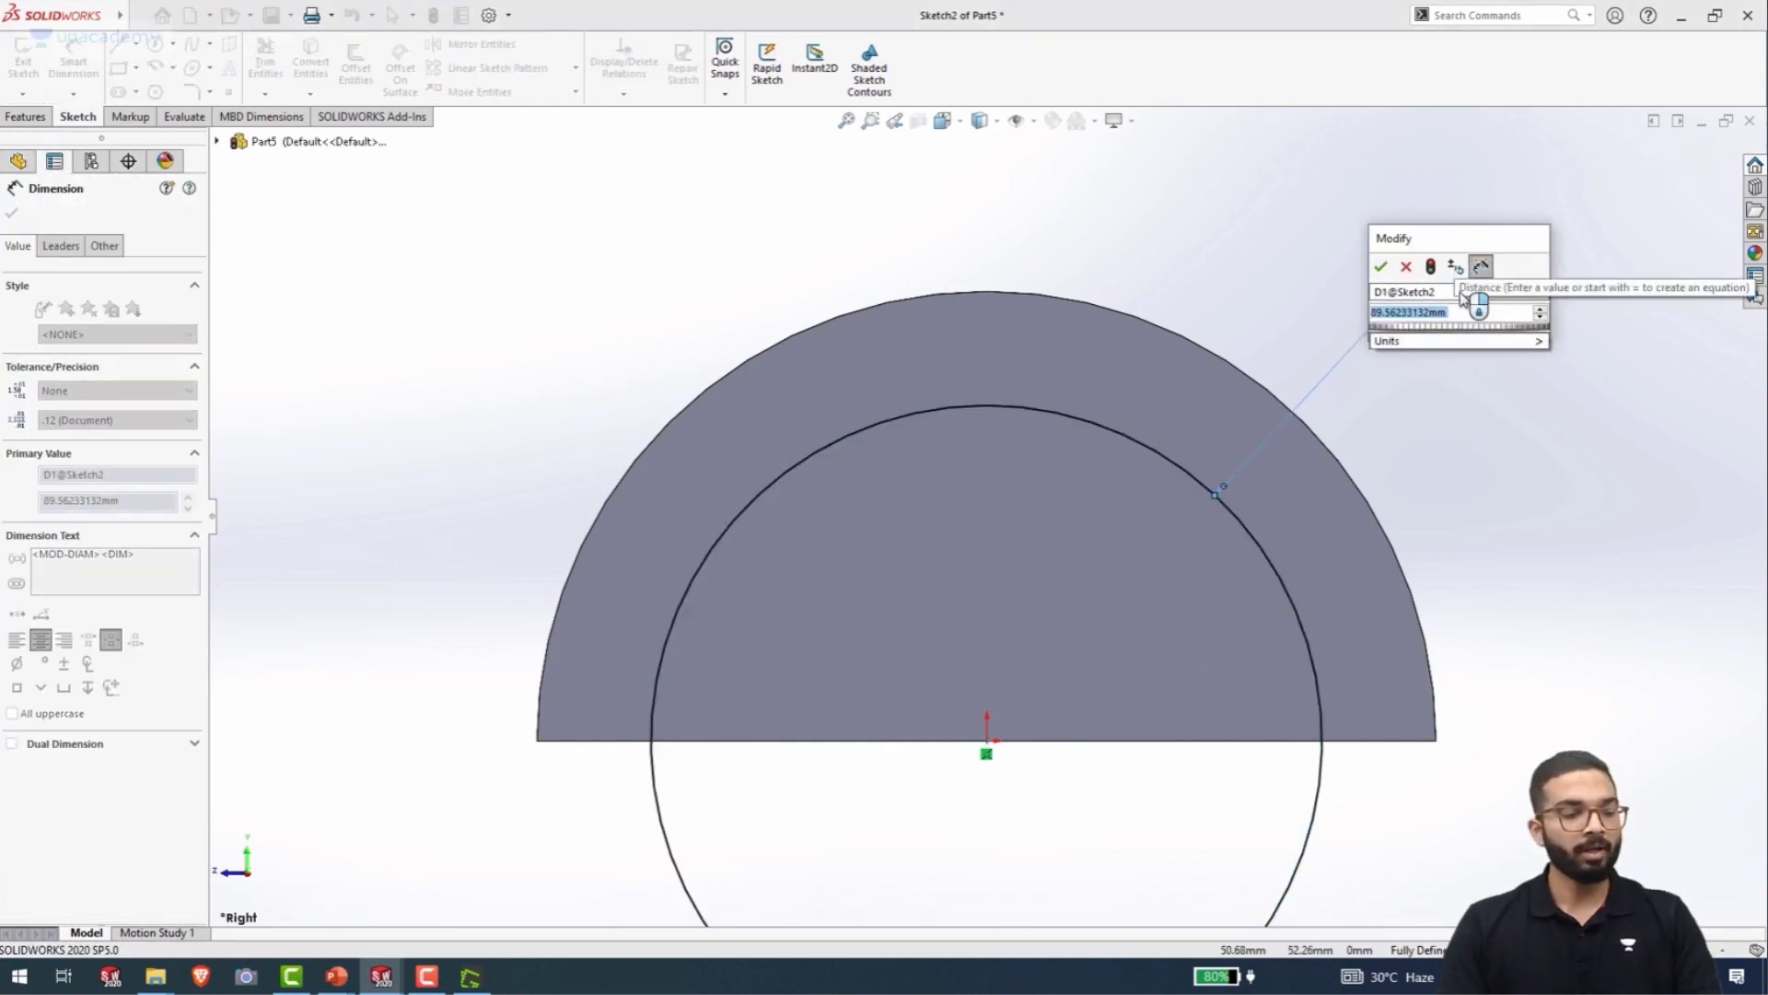
text(97.)
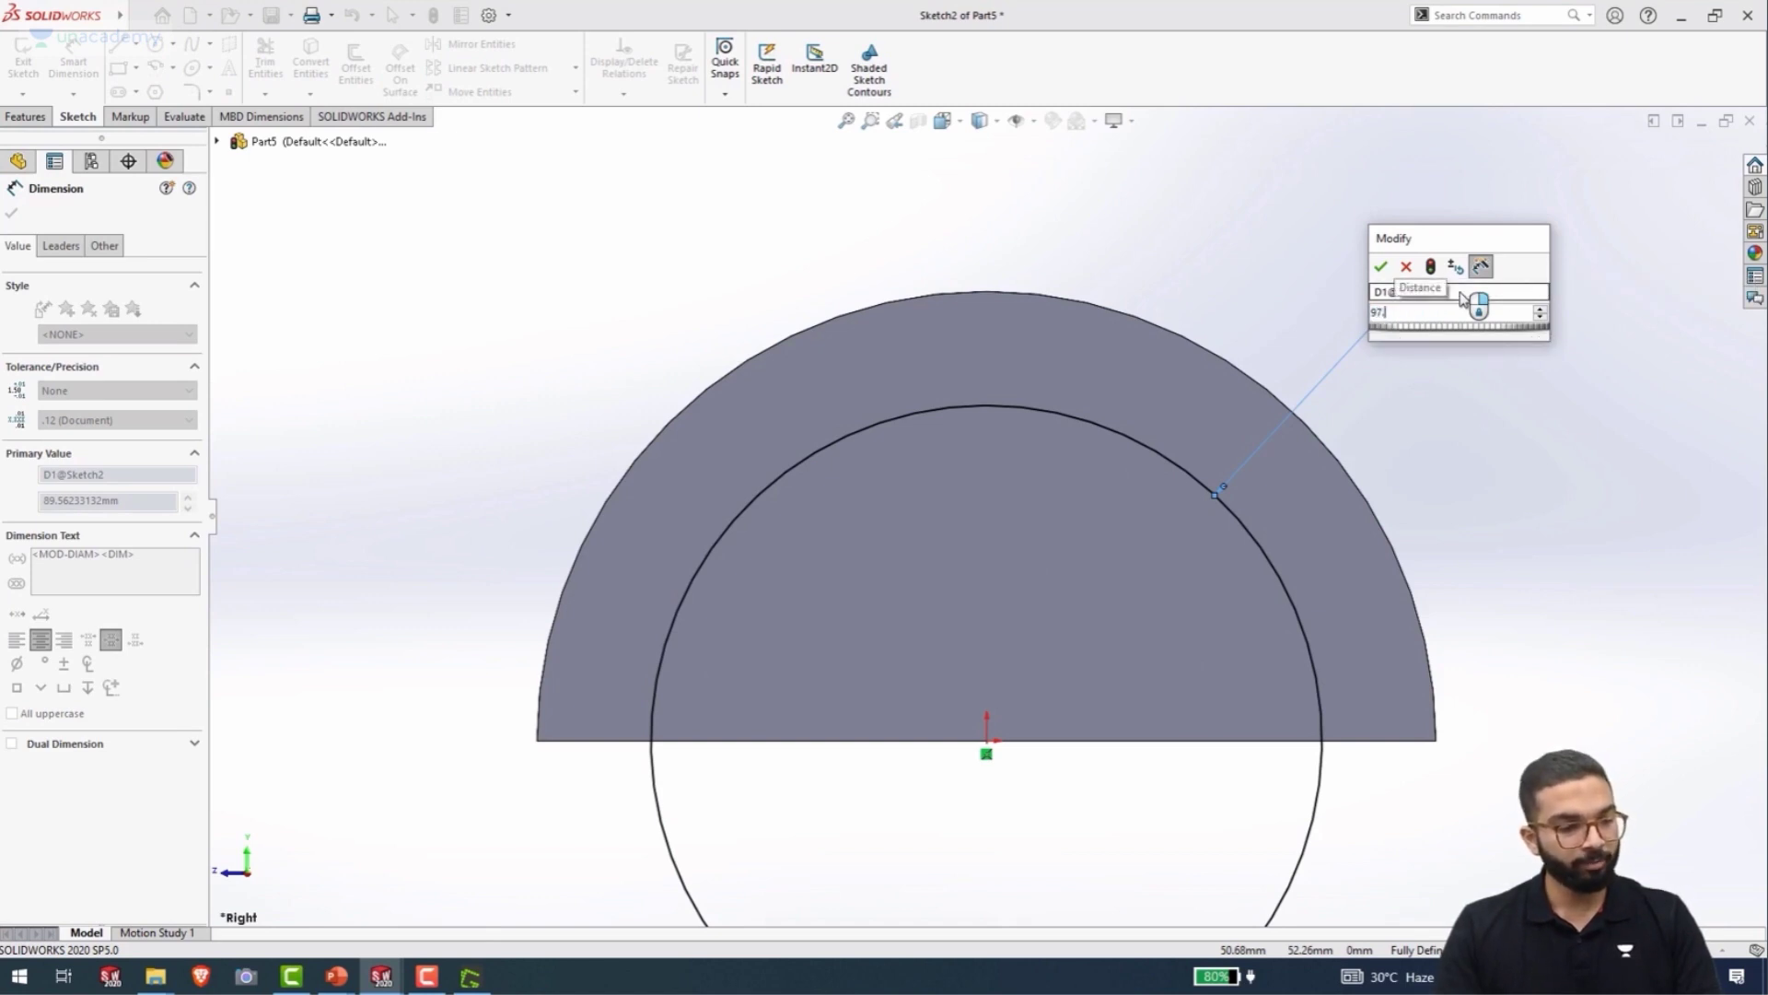
text(5)
key(Return)
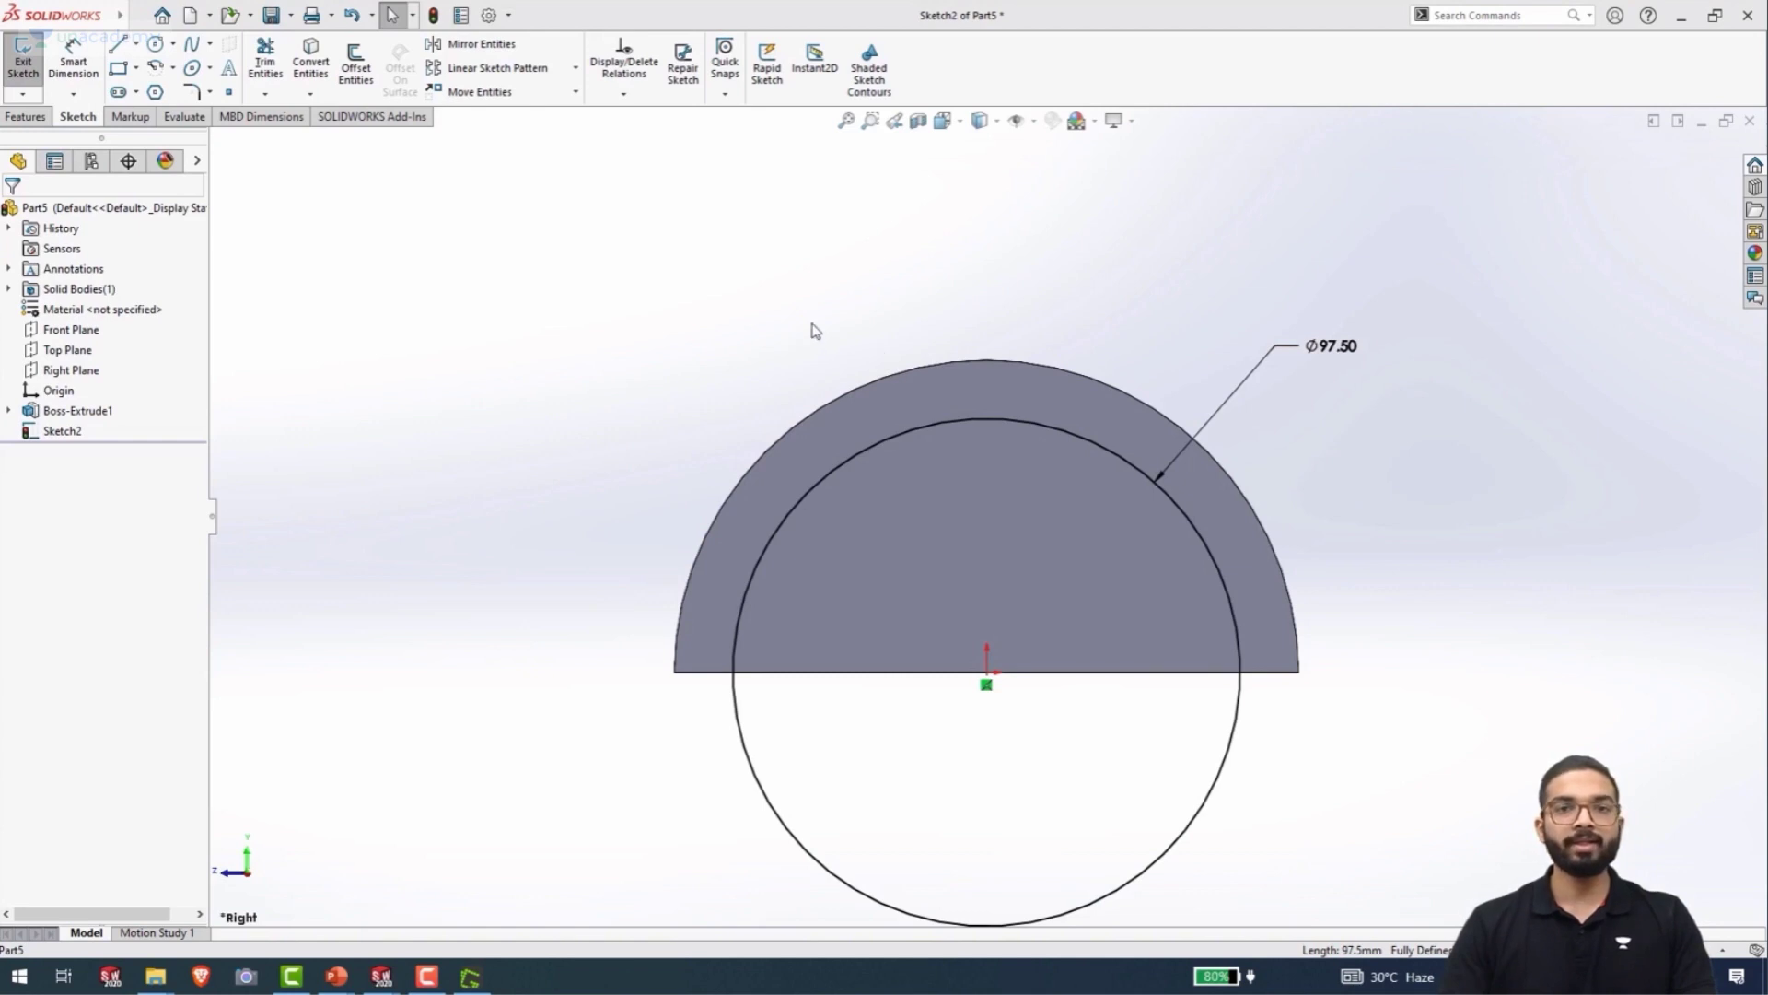
- Finish the circle sketch on the Right Plane and close it
key(ctrl+7)
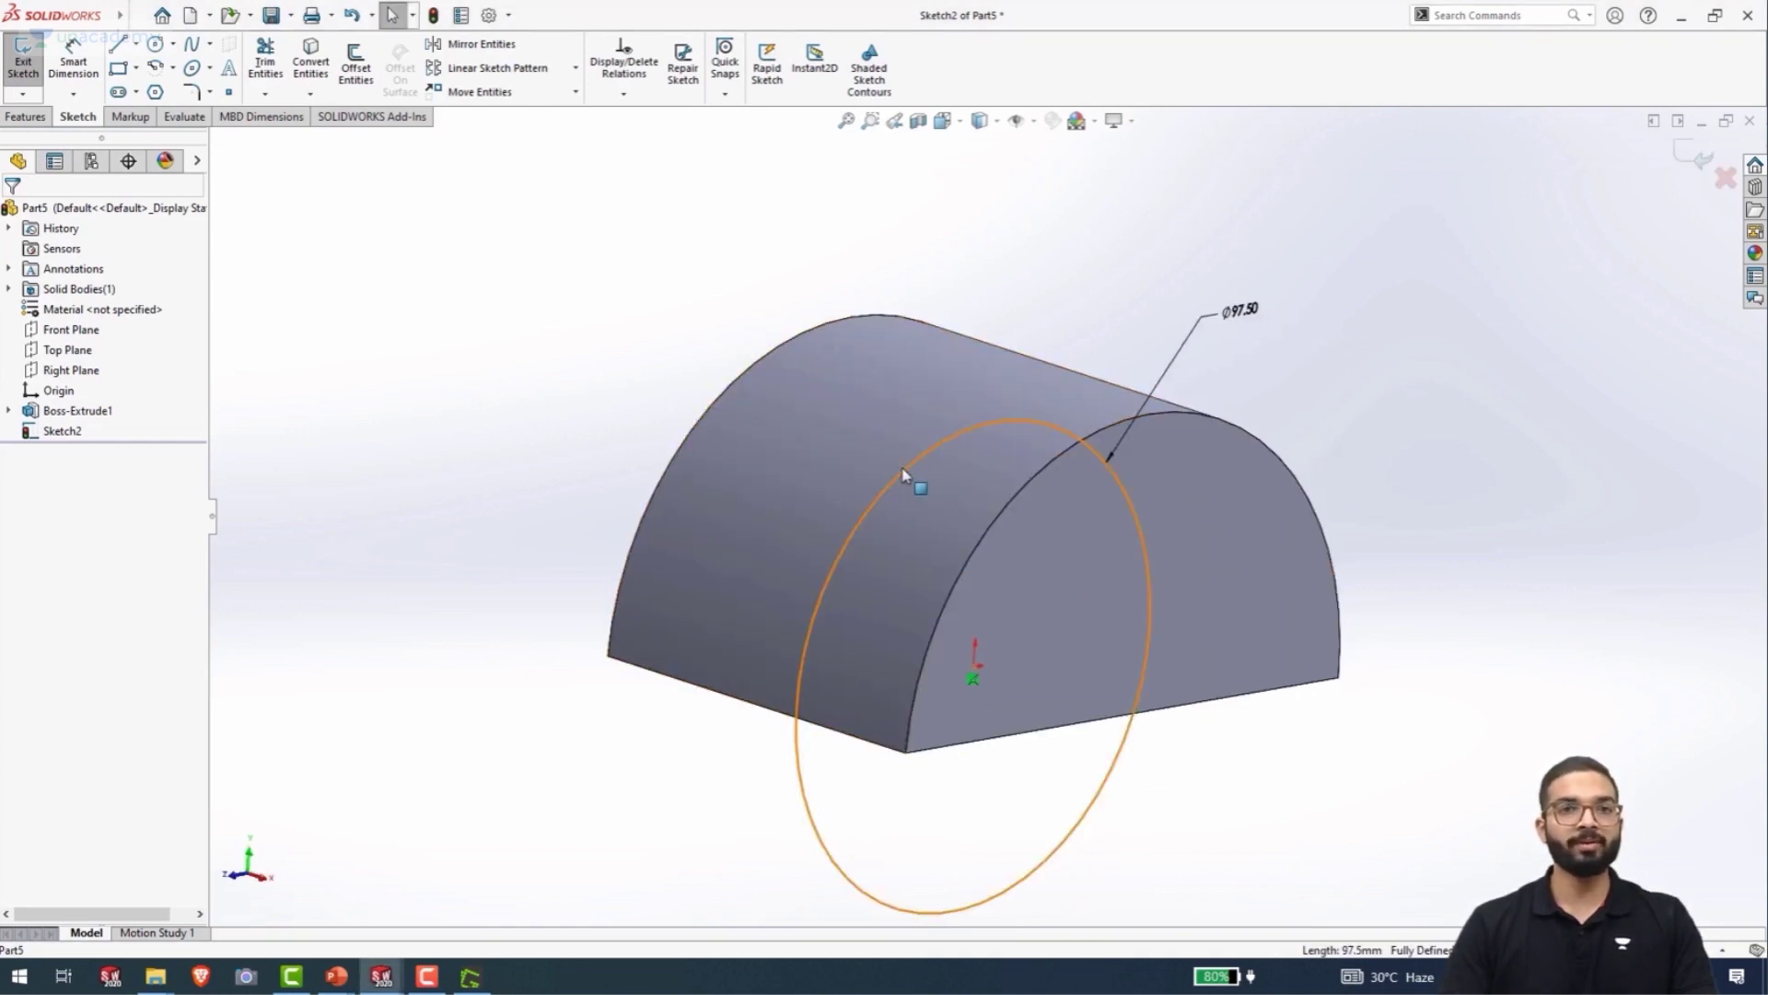
click(15, 118)
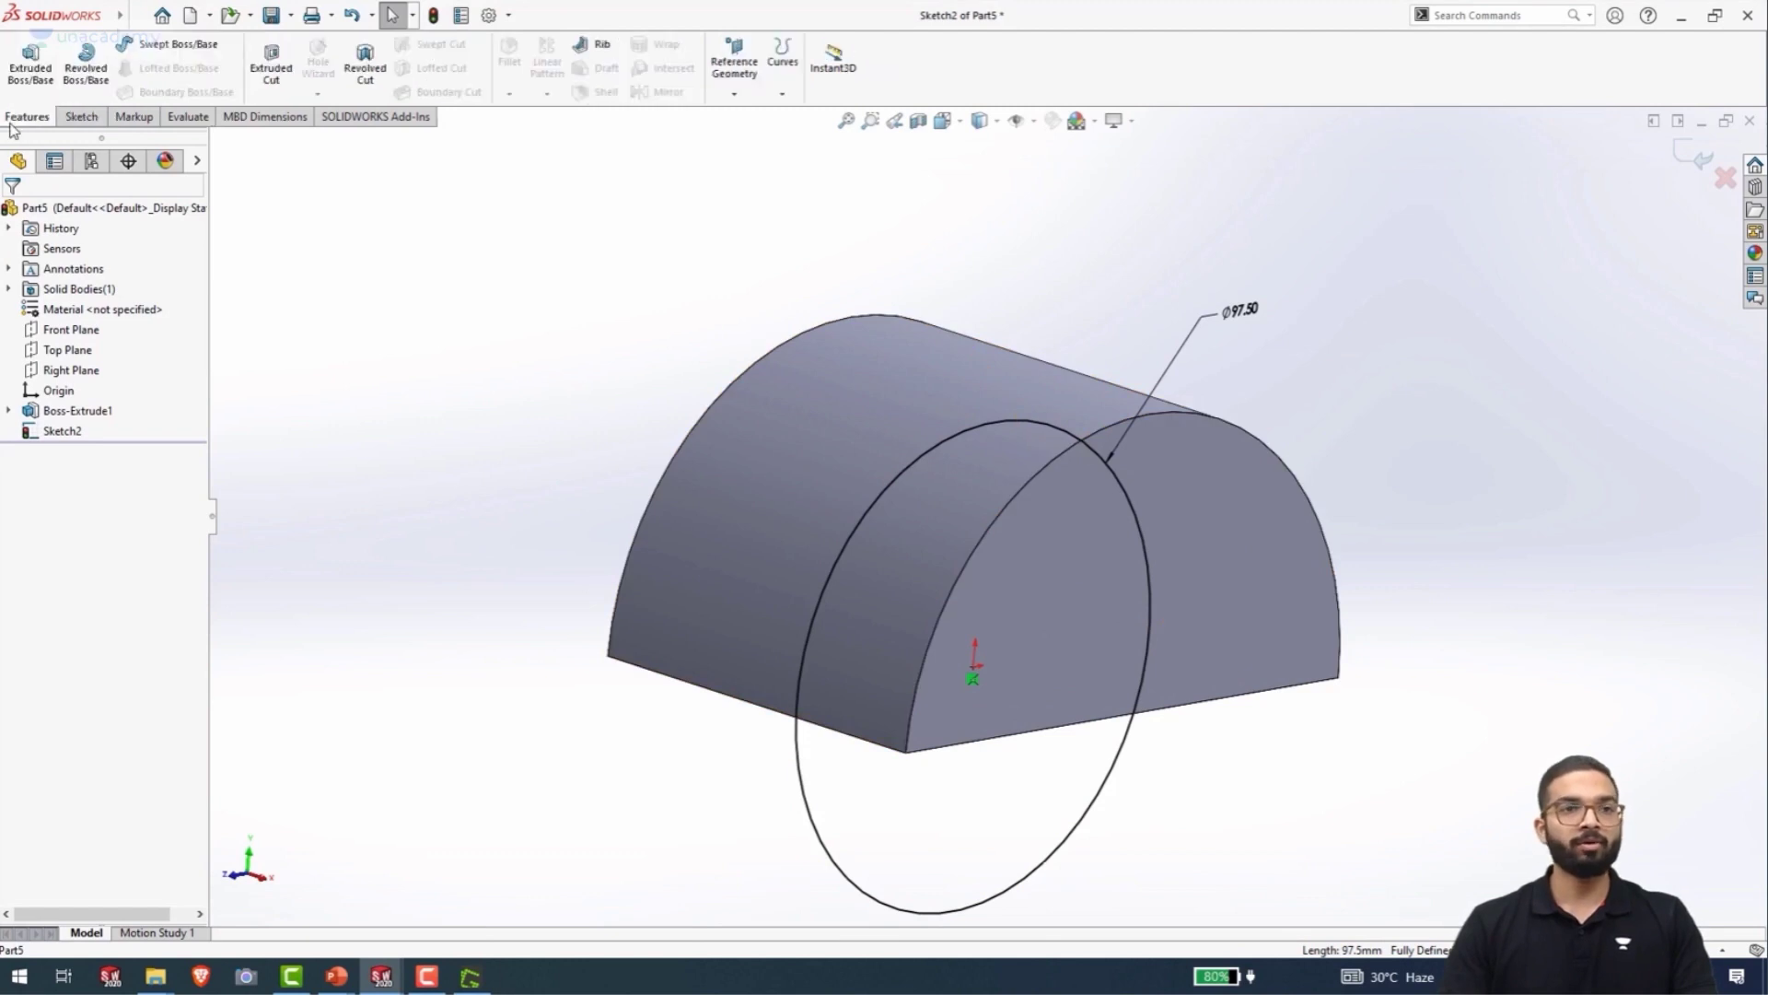
click(785, 96)
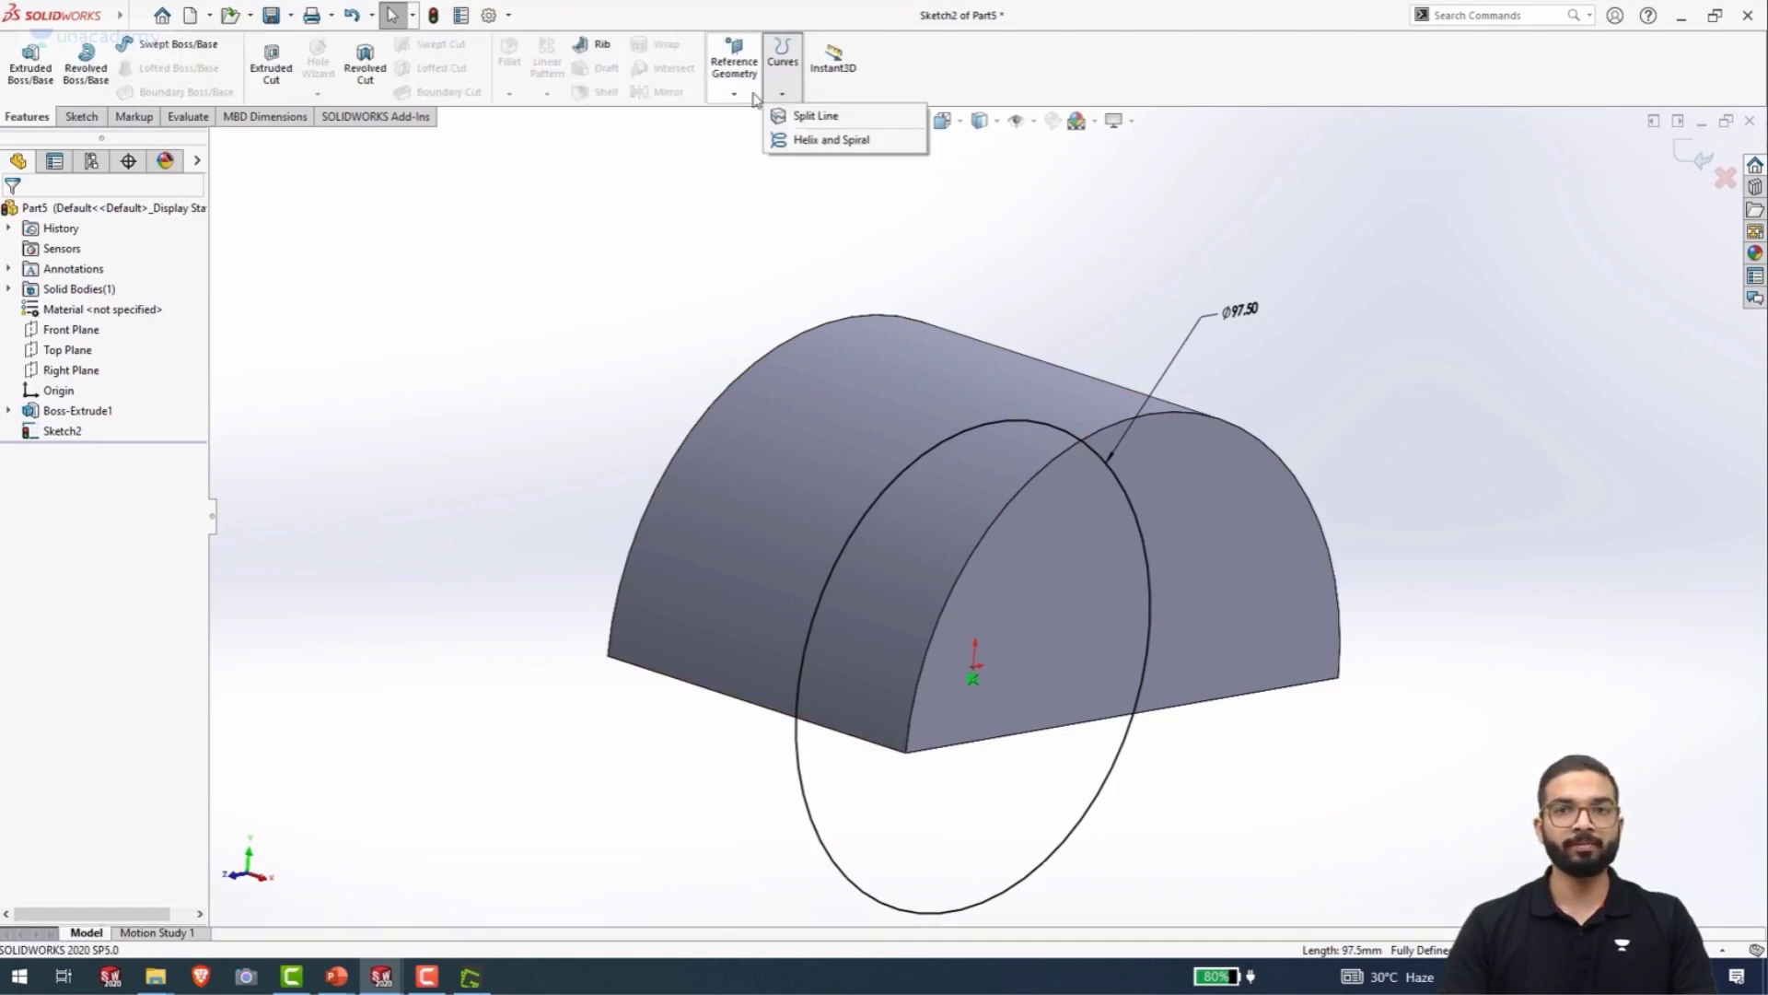
double_click(673, 235)
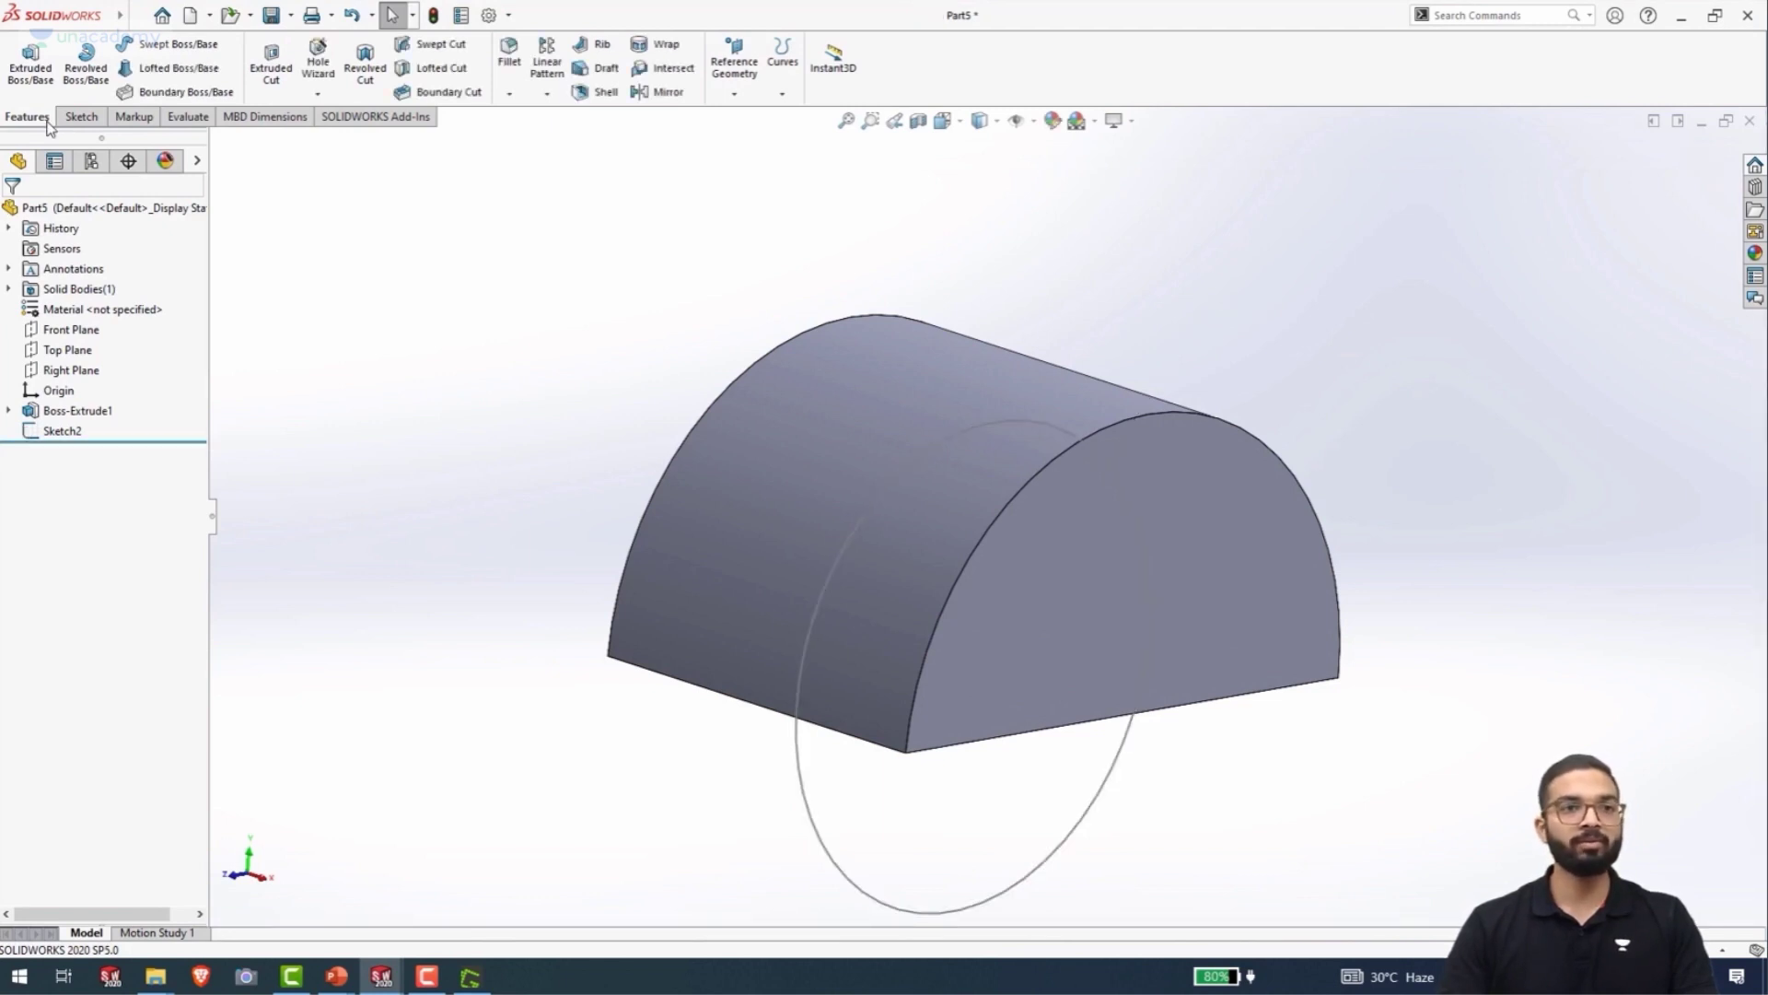
- Split the half-cylinder's flat end face with a Projection split line using the 97.5 mm circle sketch
click(786, 96)
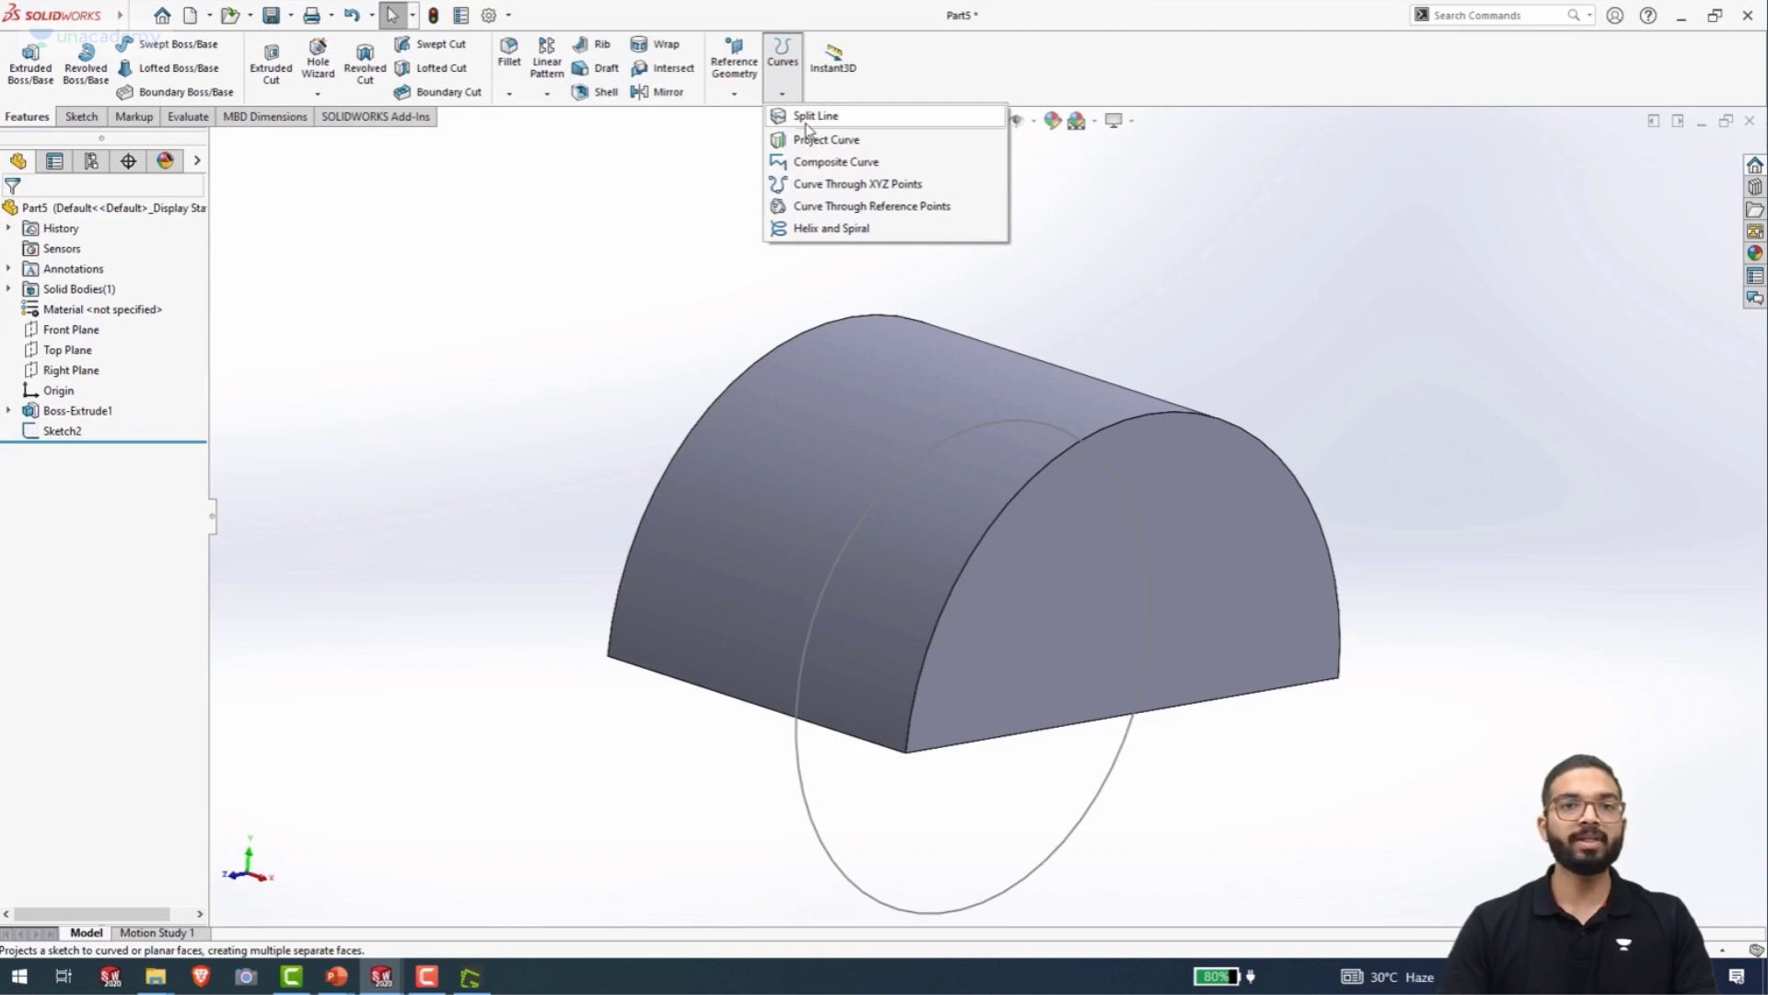
click(807, 123)
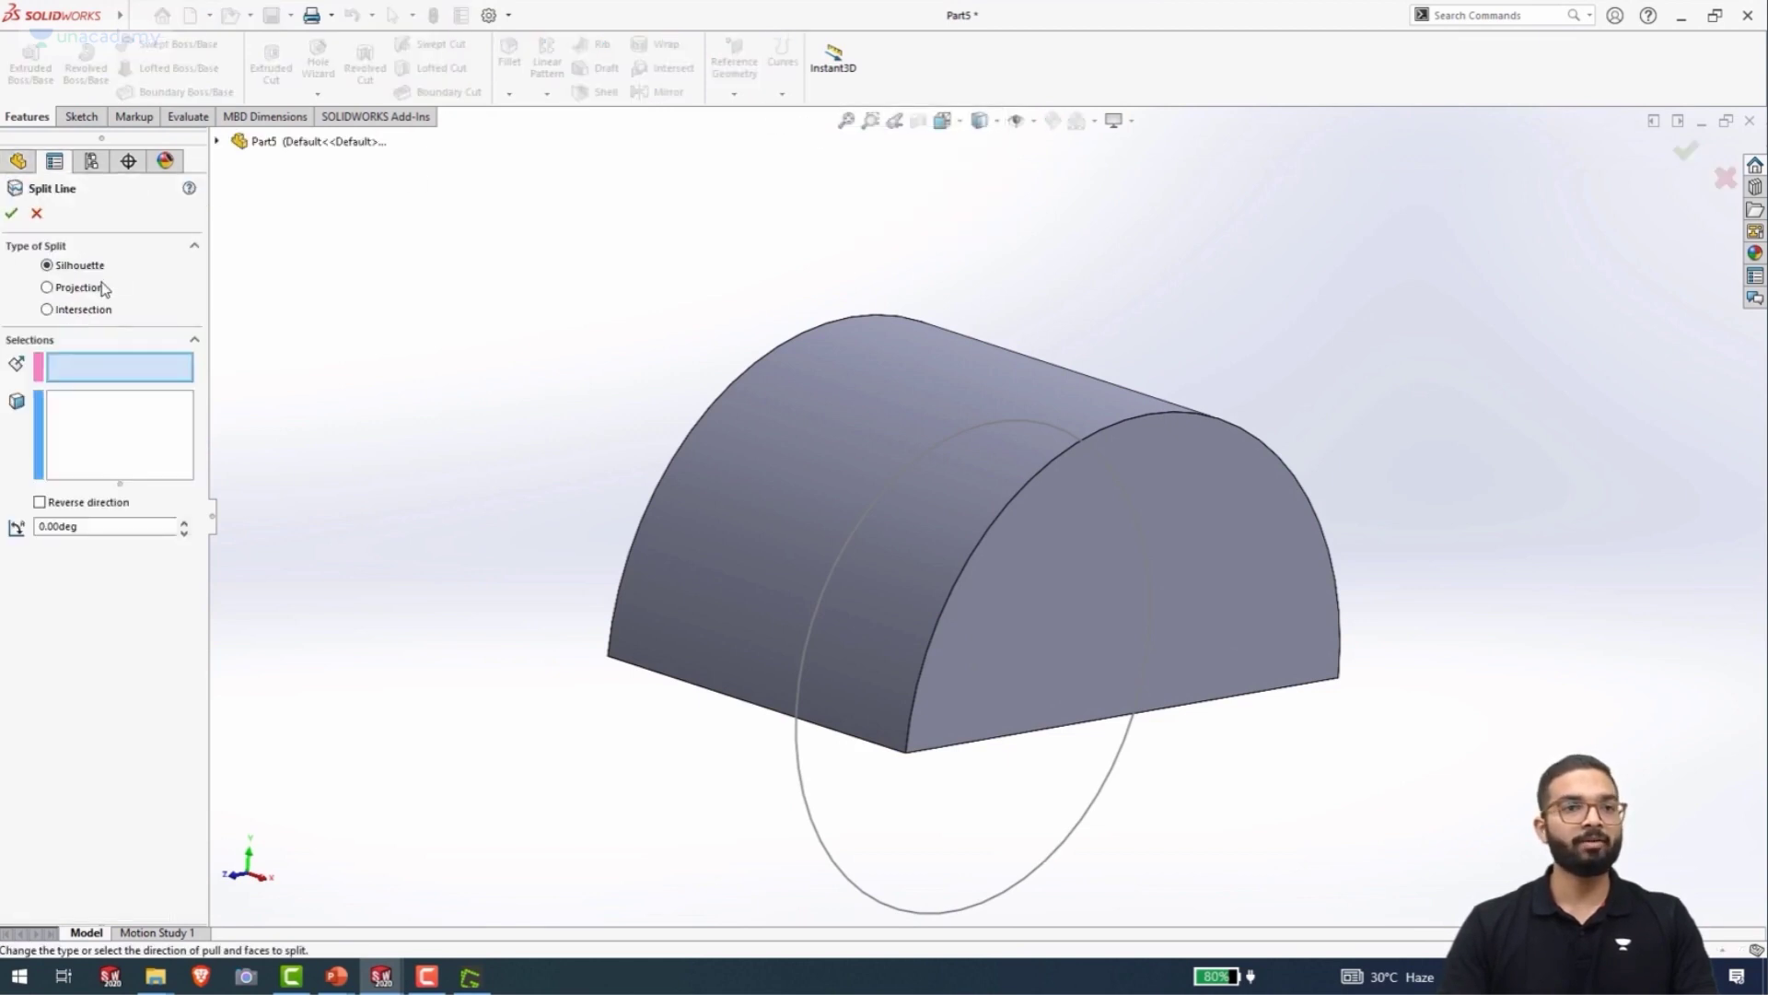
click(47, 288)
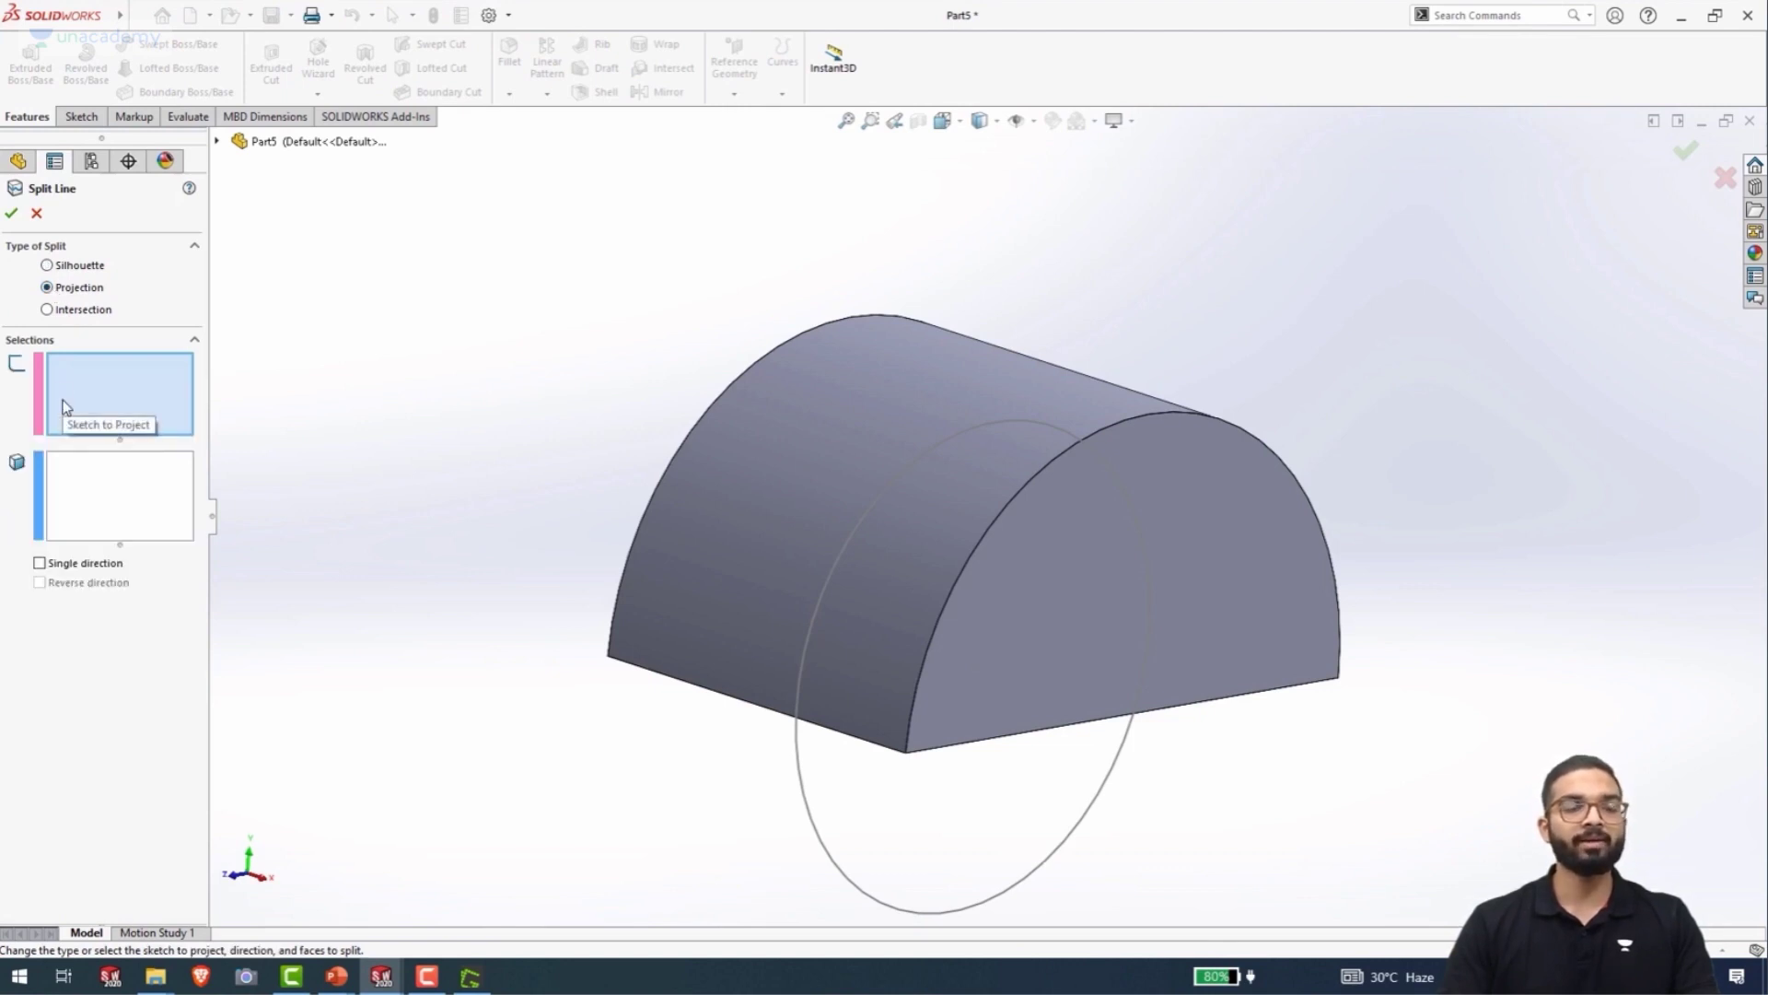
click(812, 836)
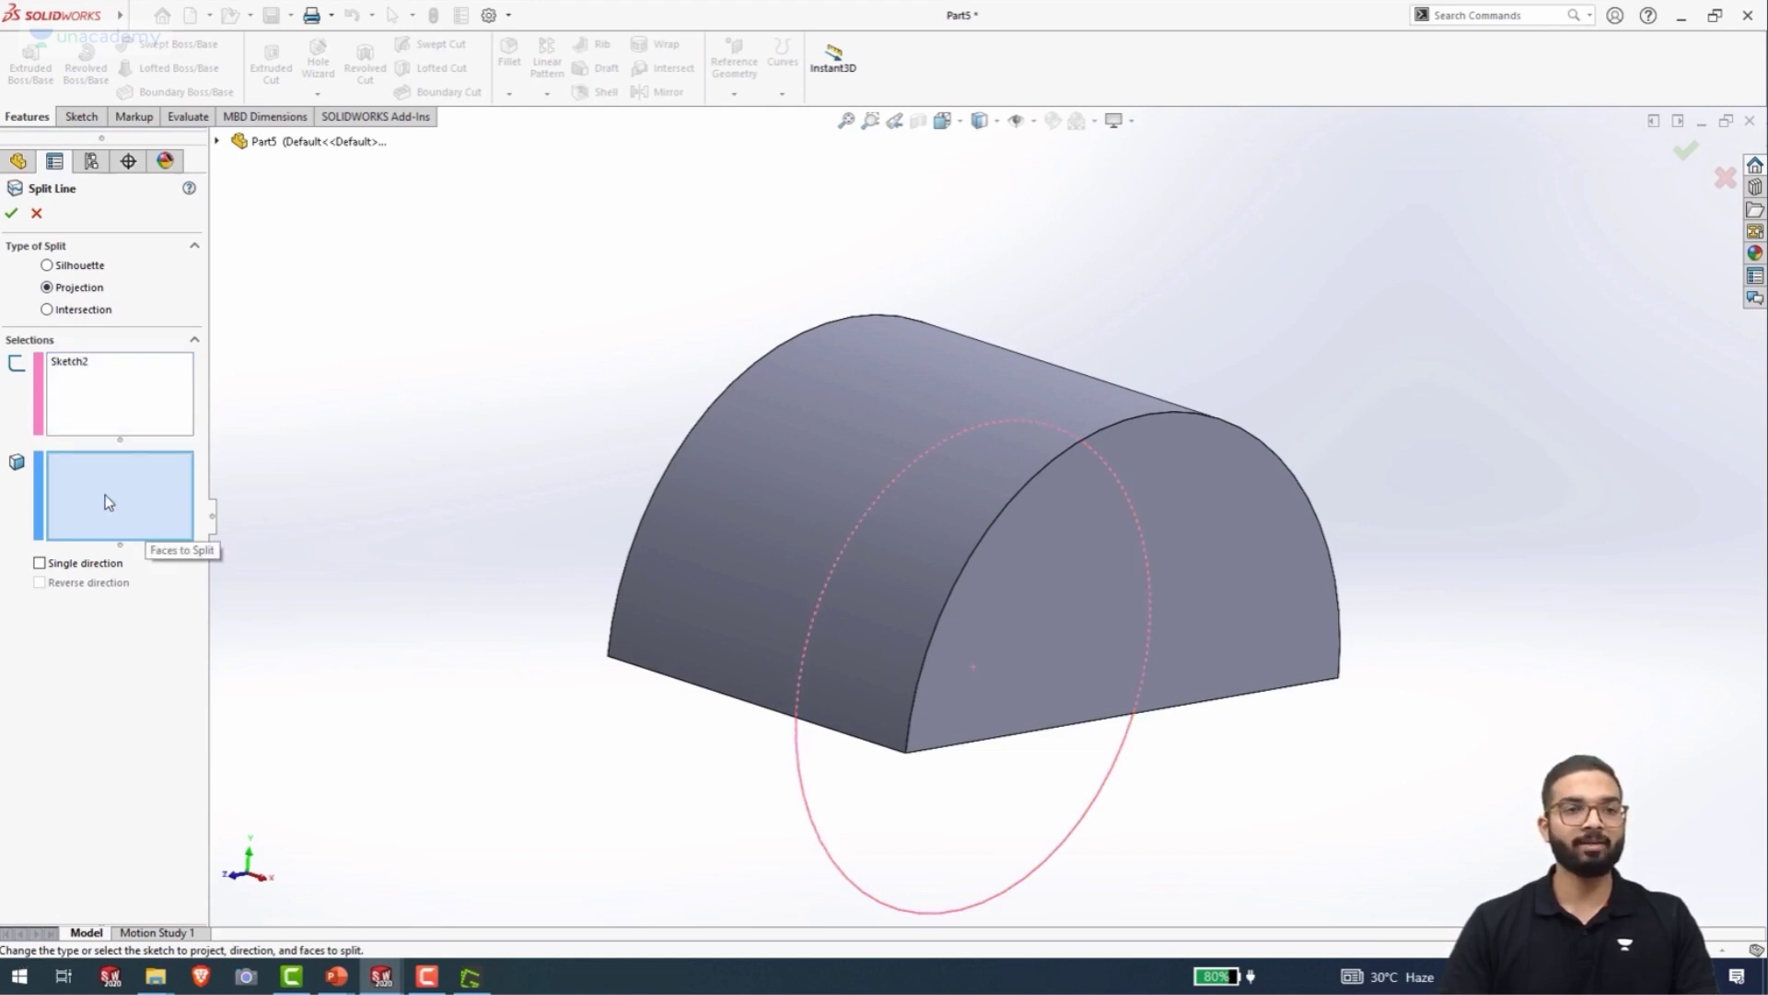
click(1225, 603)
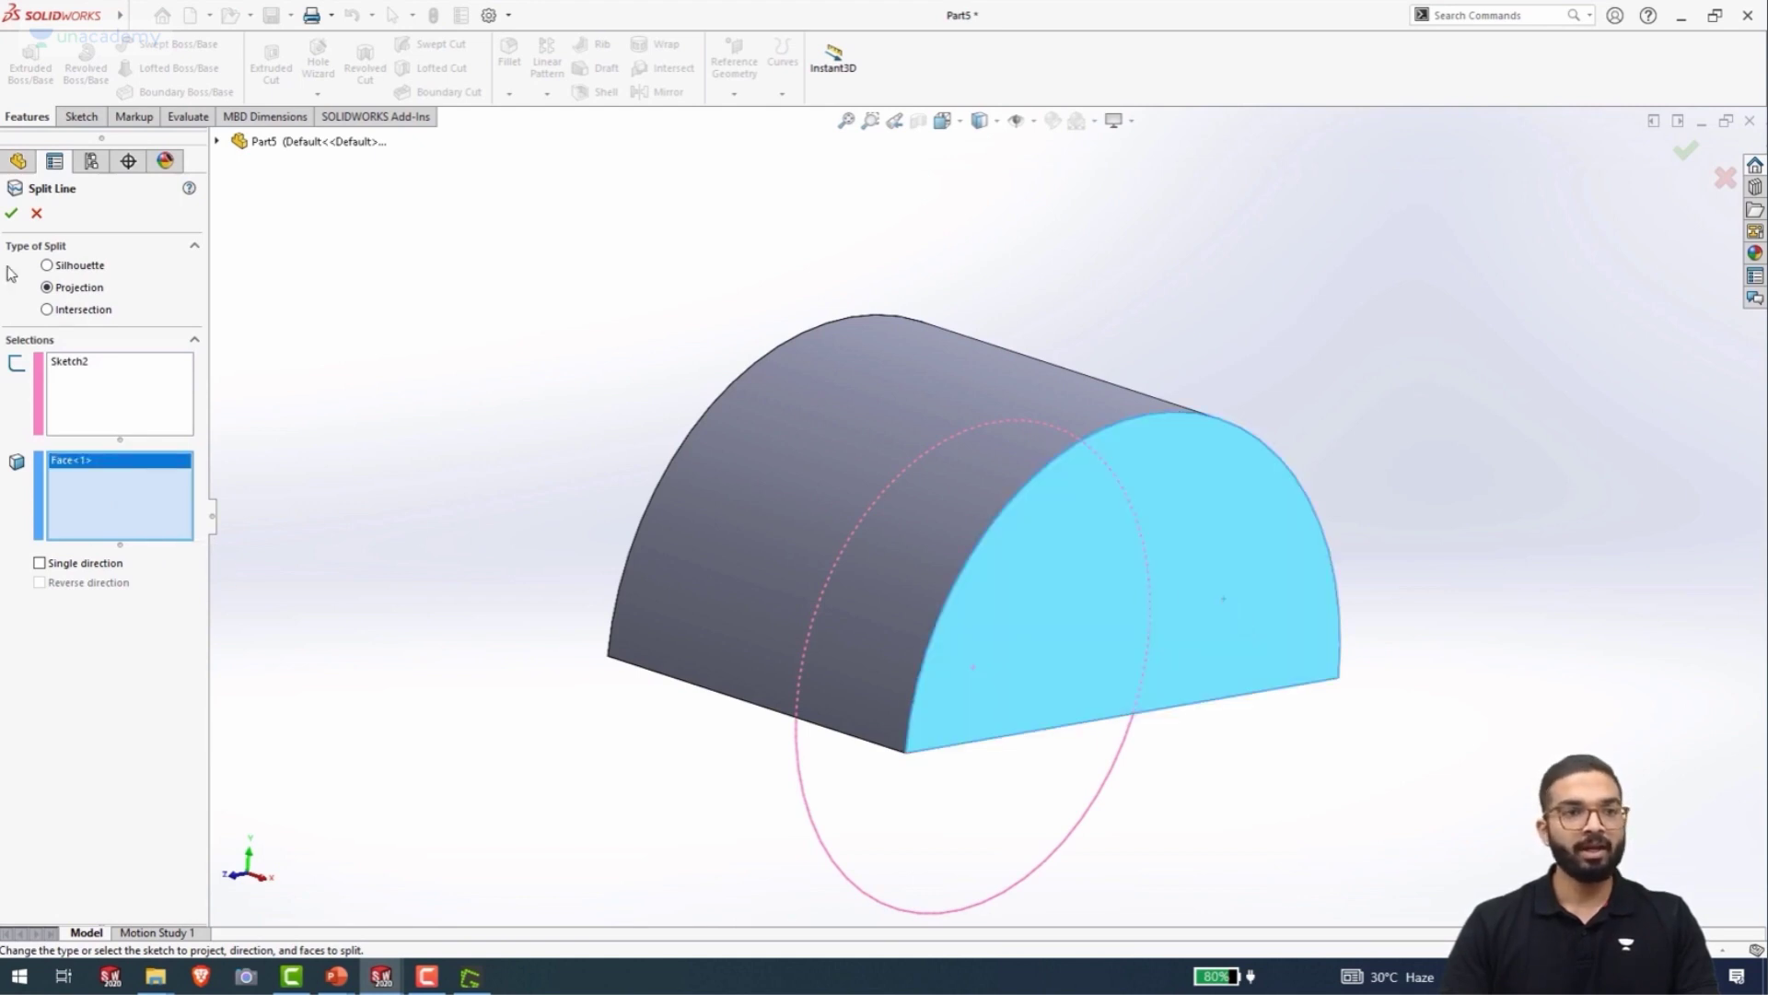
click(10, 216)
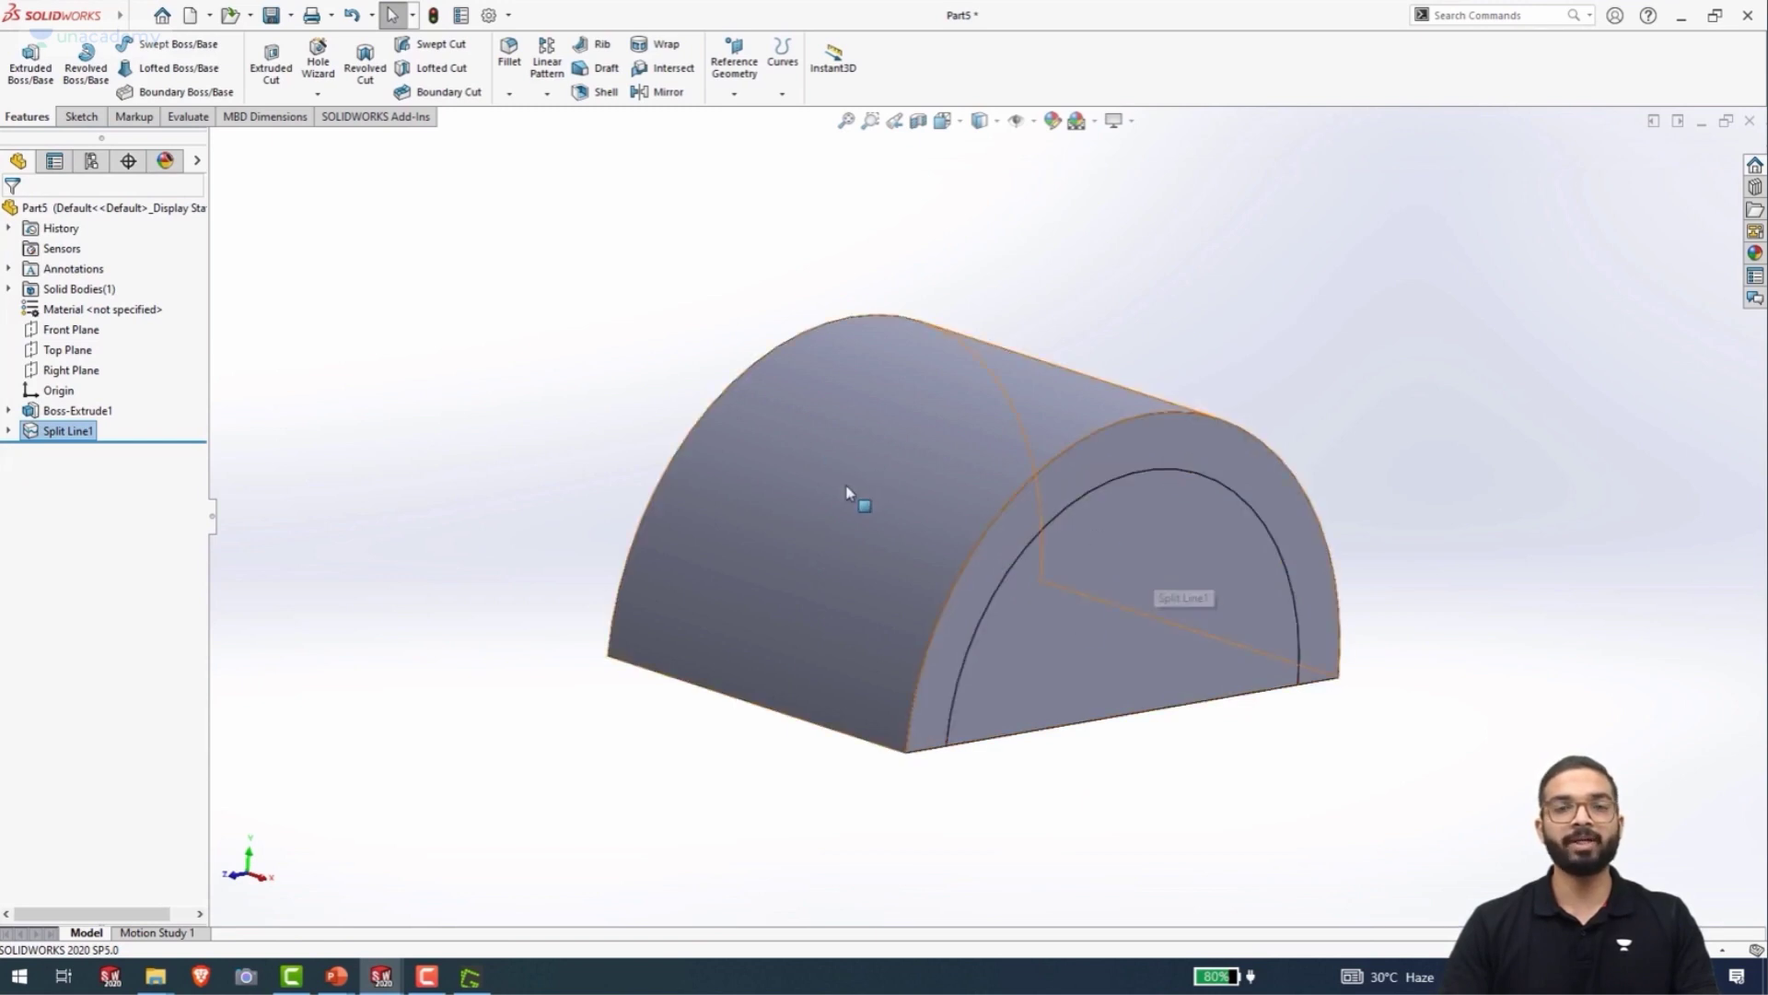
middle_drag(1000, 518, 858, 502)
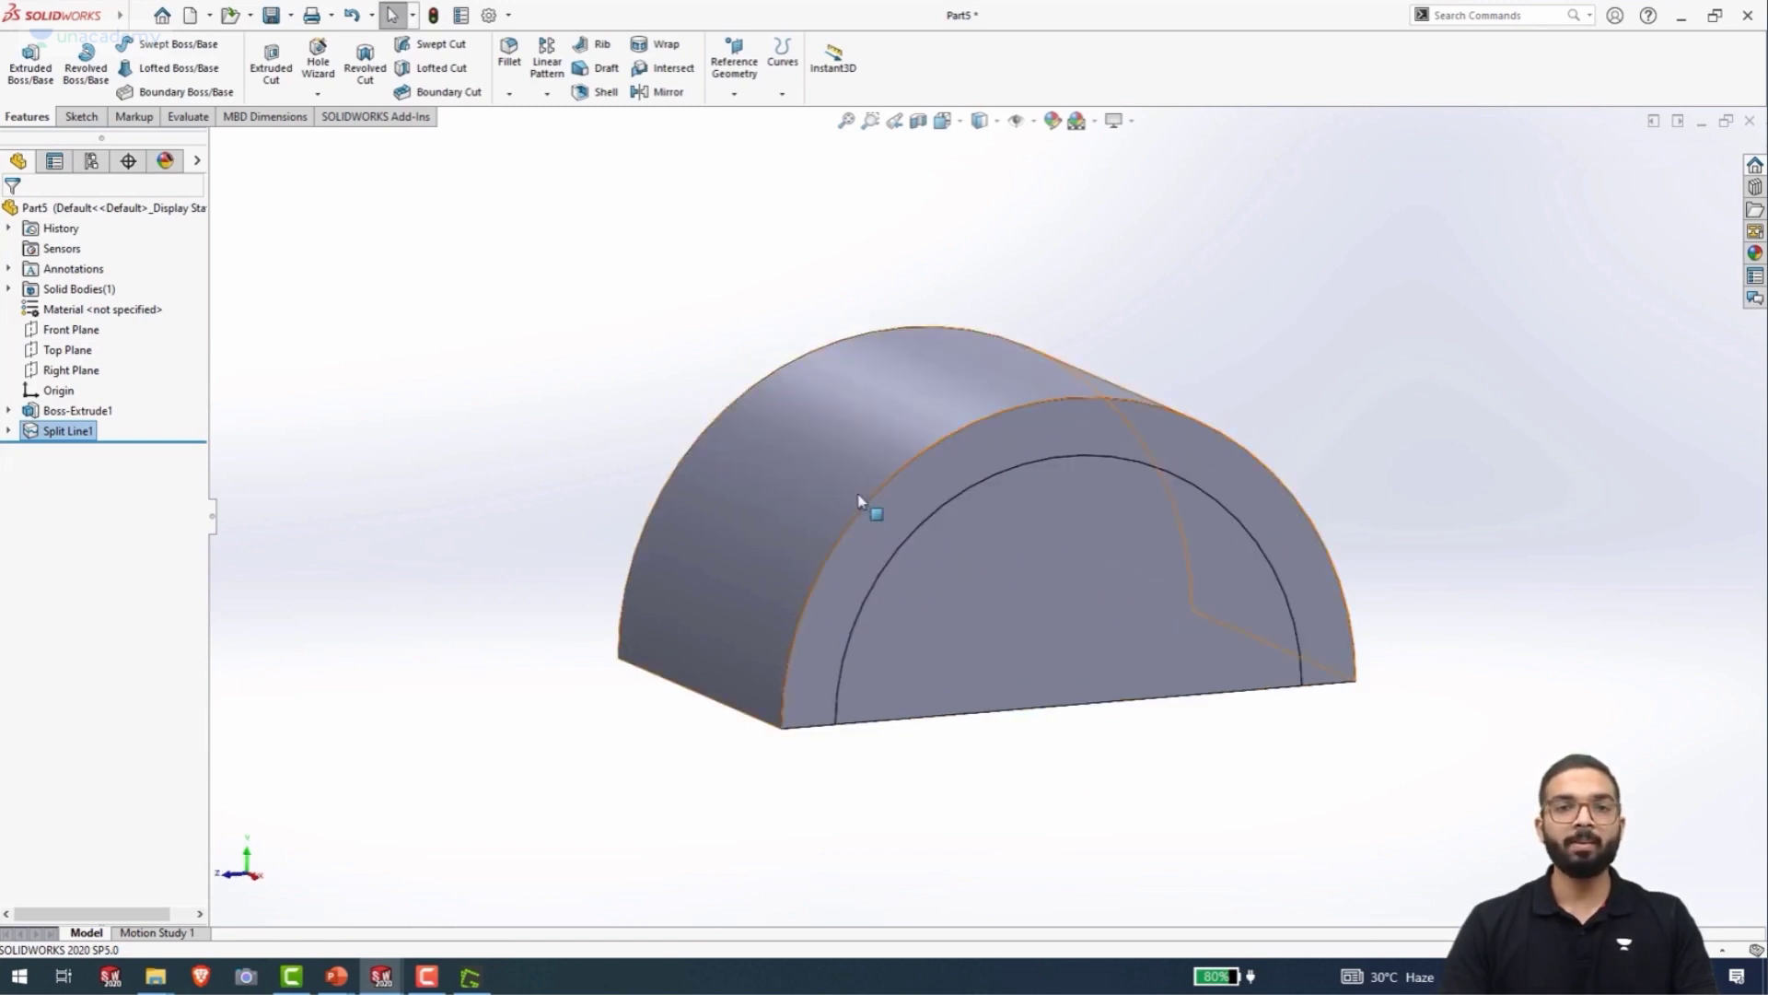
click(983, 635)
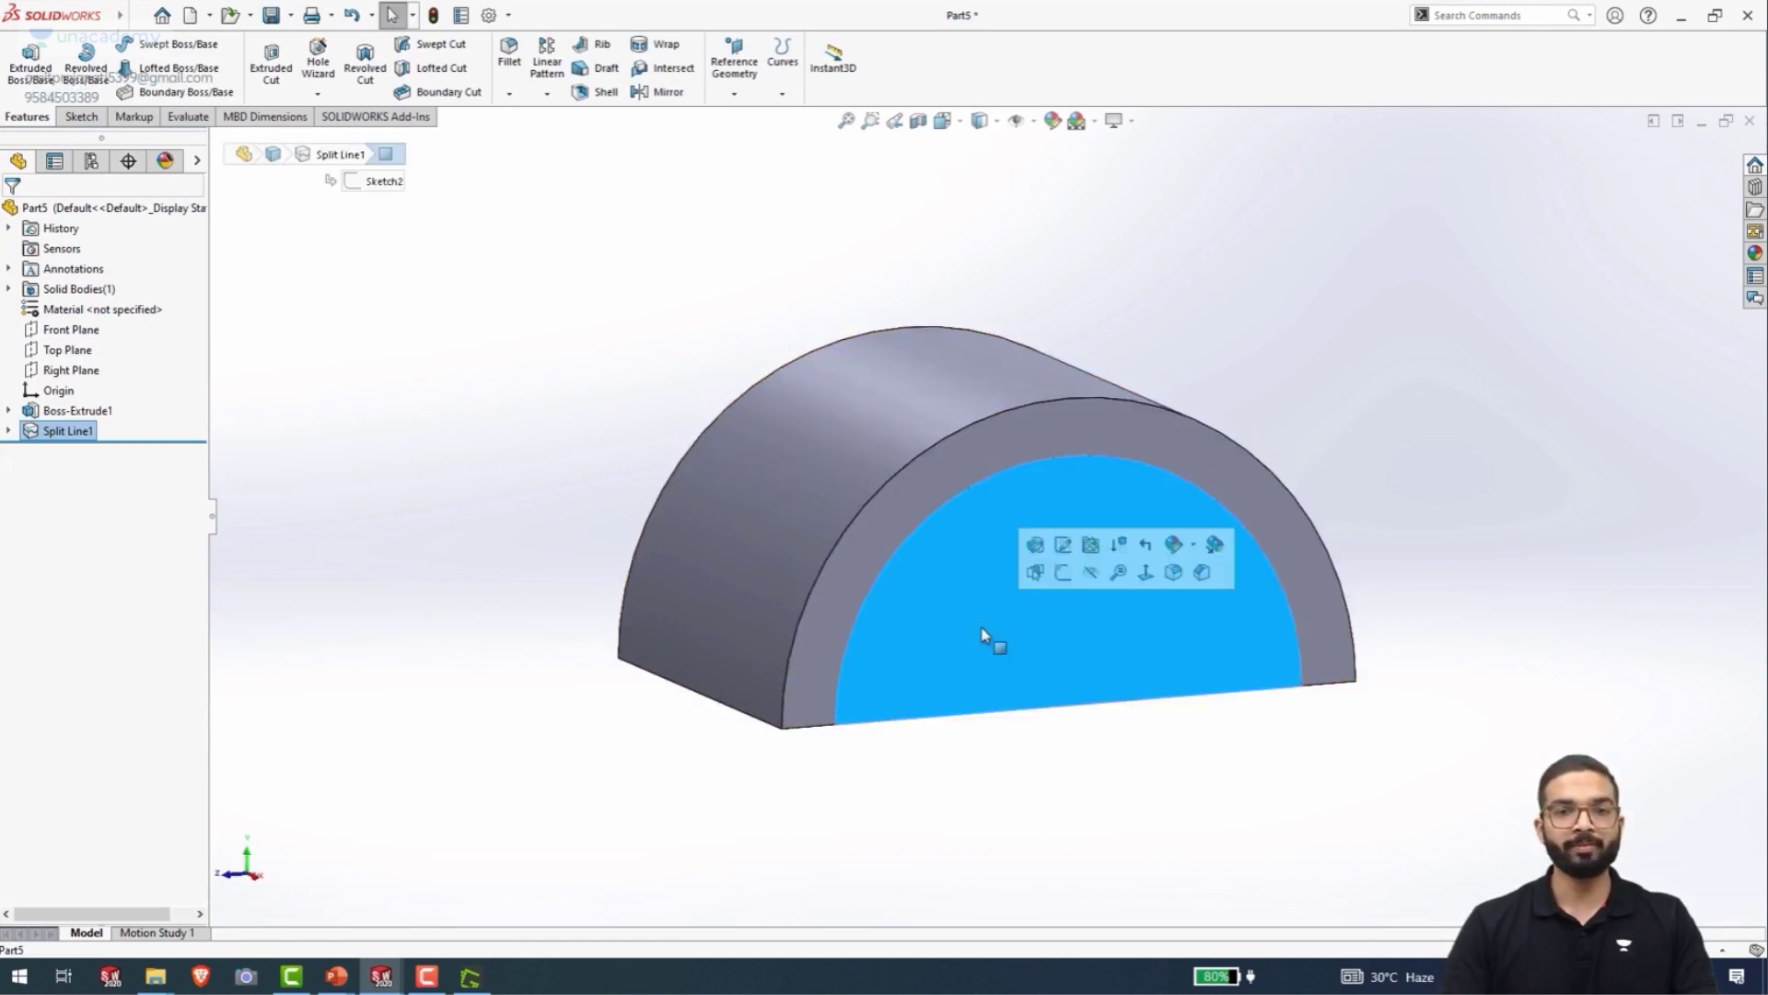
click(919, 493)
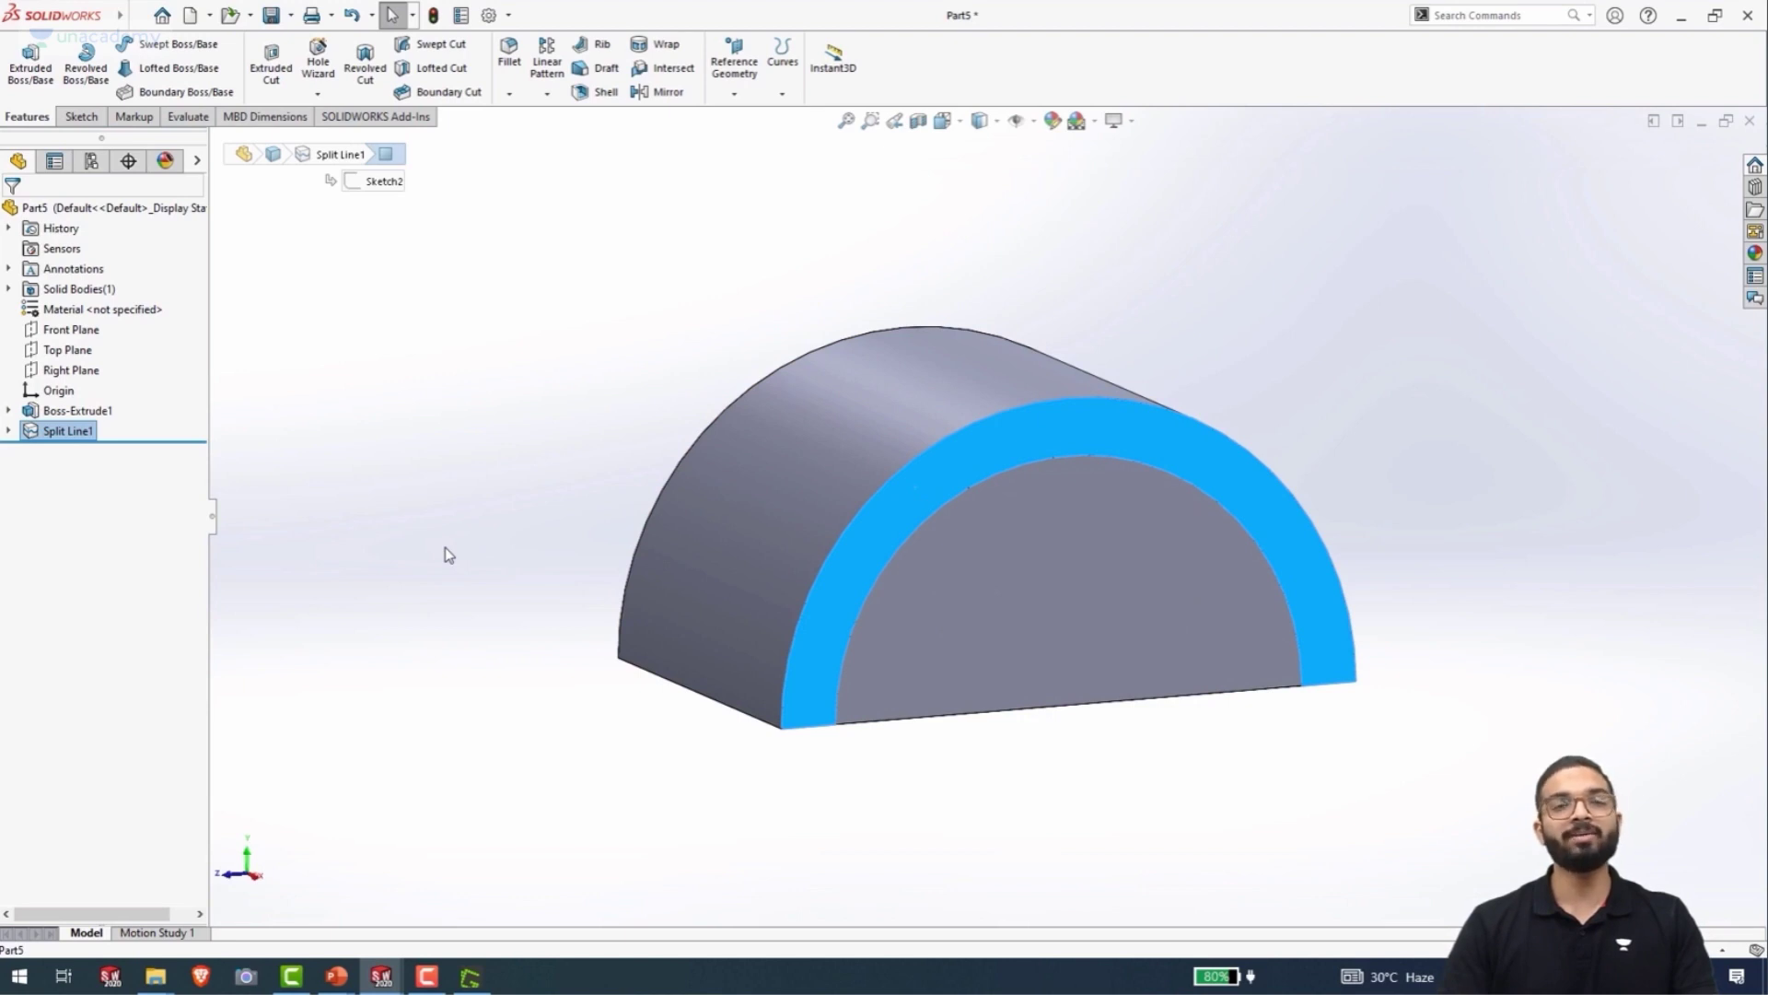
click(495, 406)
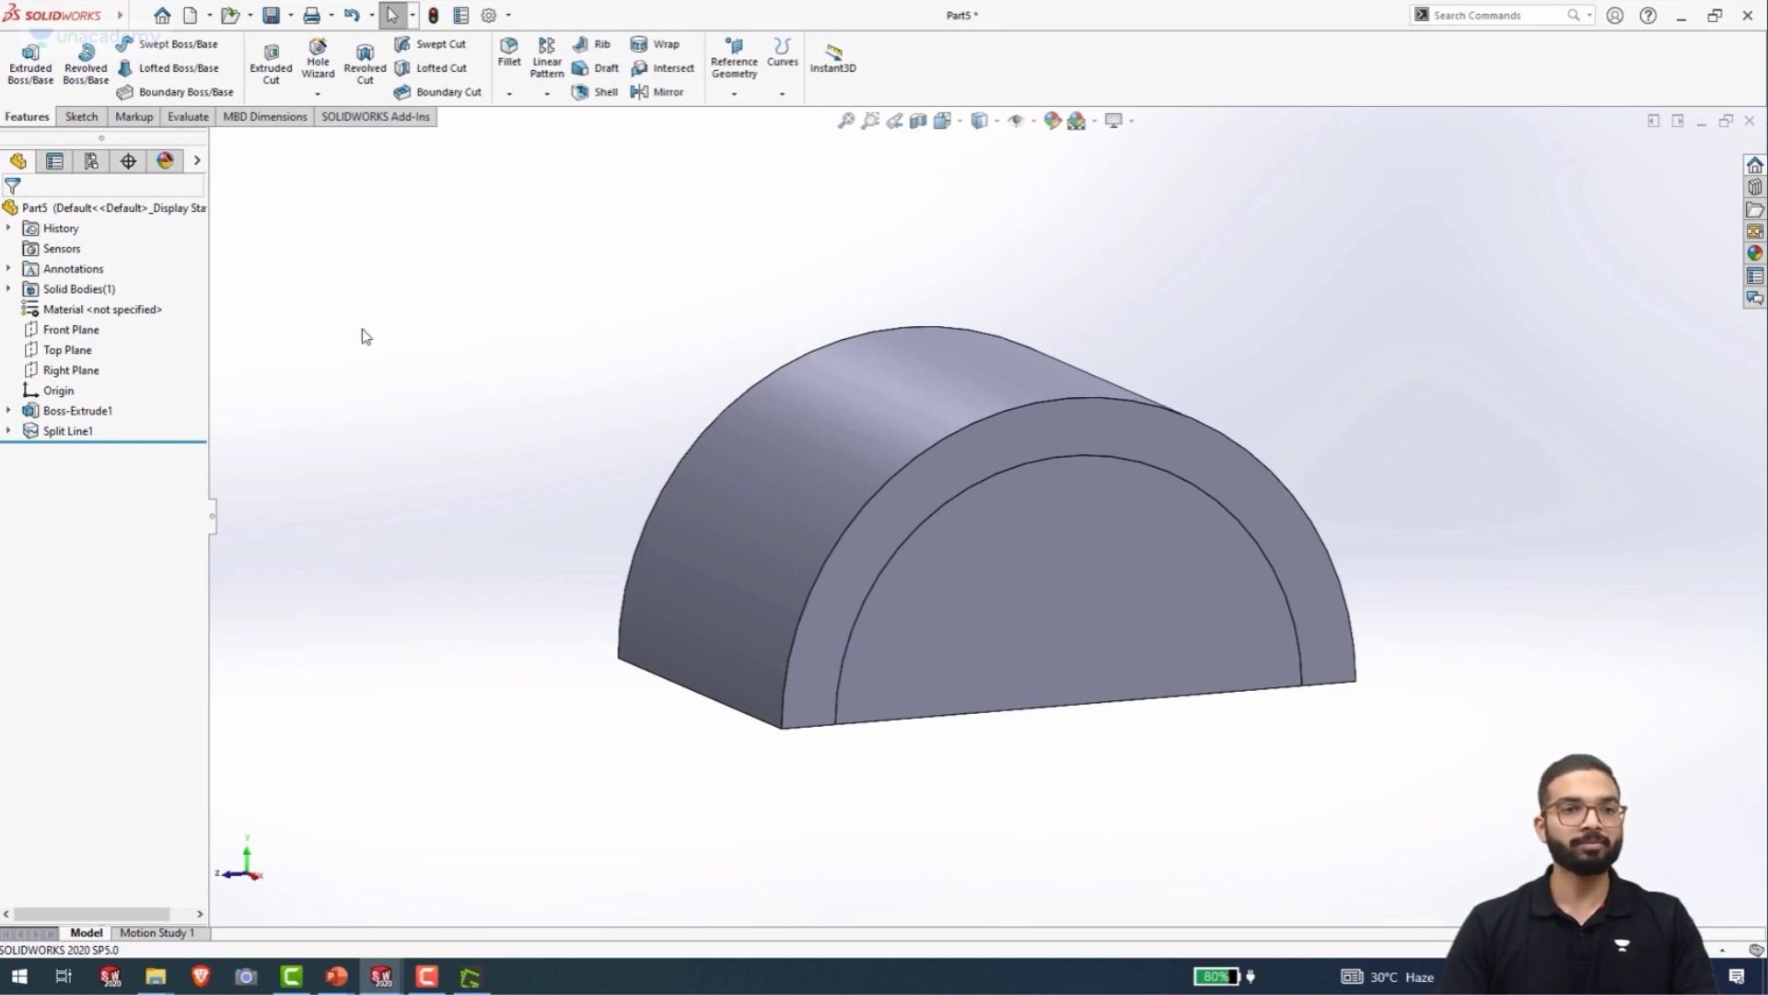
- Start a sketch on the Right Plane and draw a 90° 3 Point Arc of about 85 mm radius from the half-cylinder's lower right corner
click(57, 372)
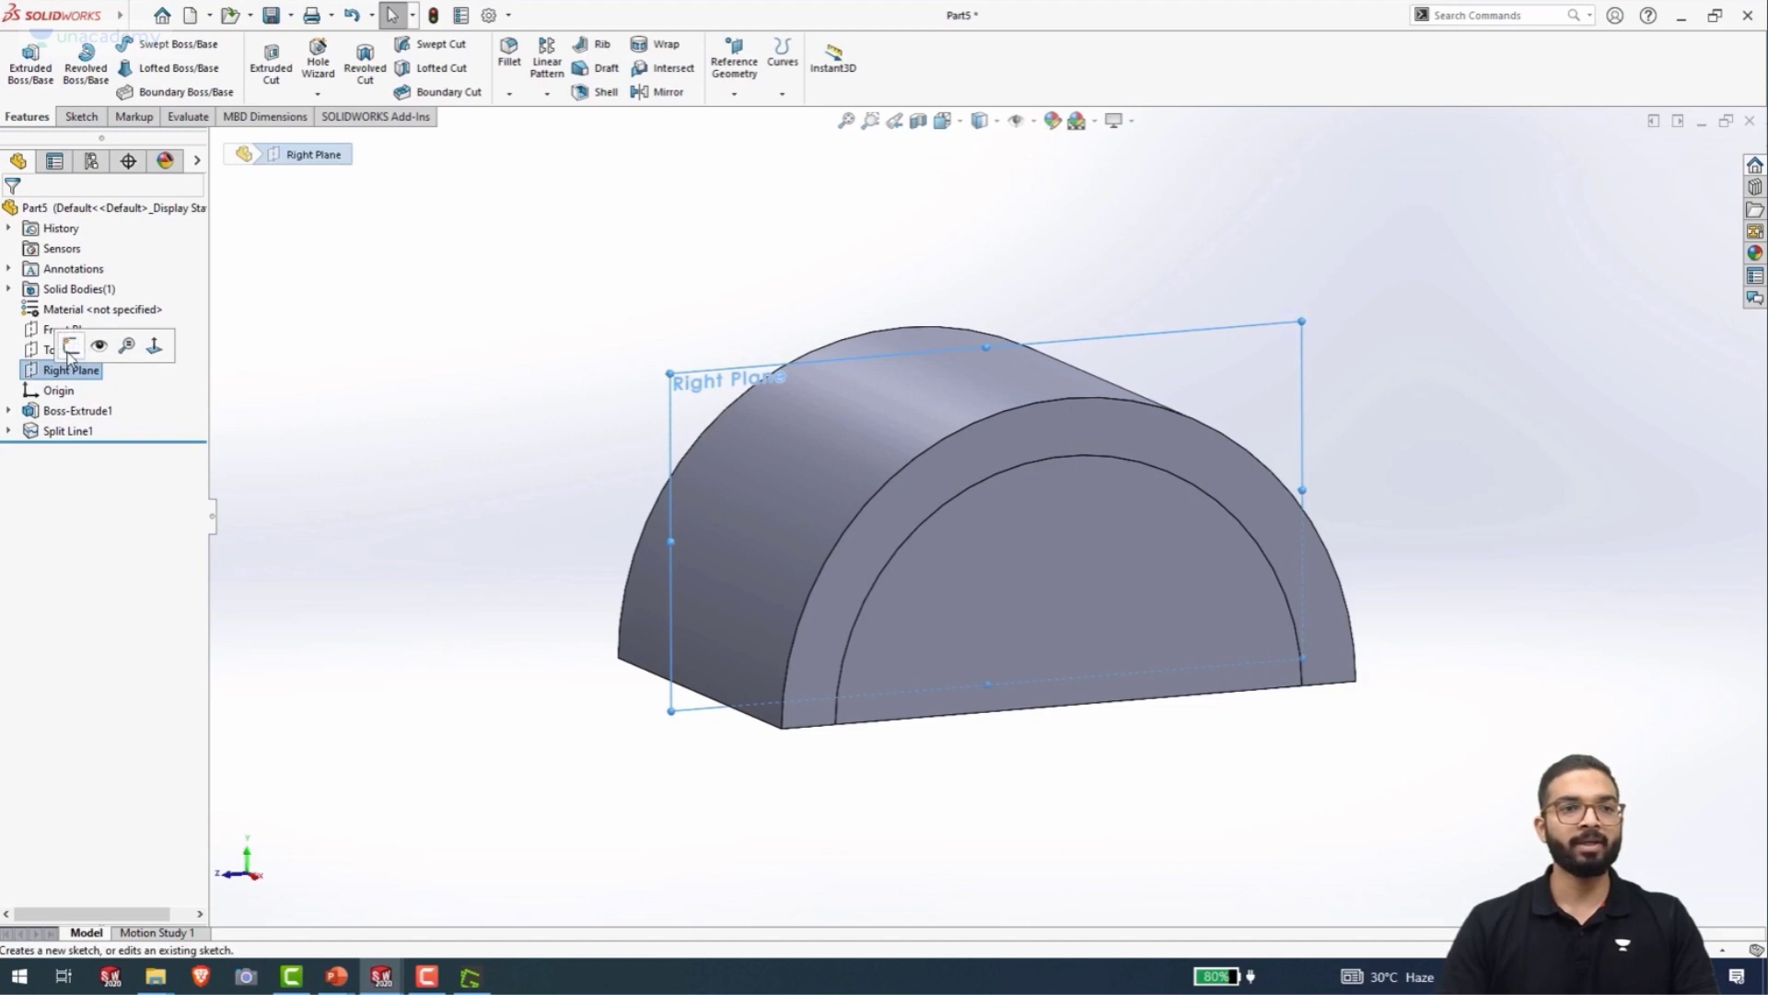
click(126, 346)
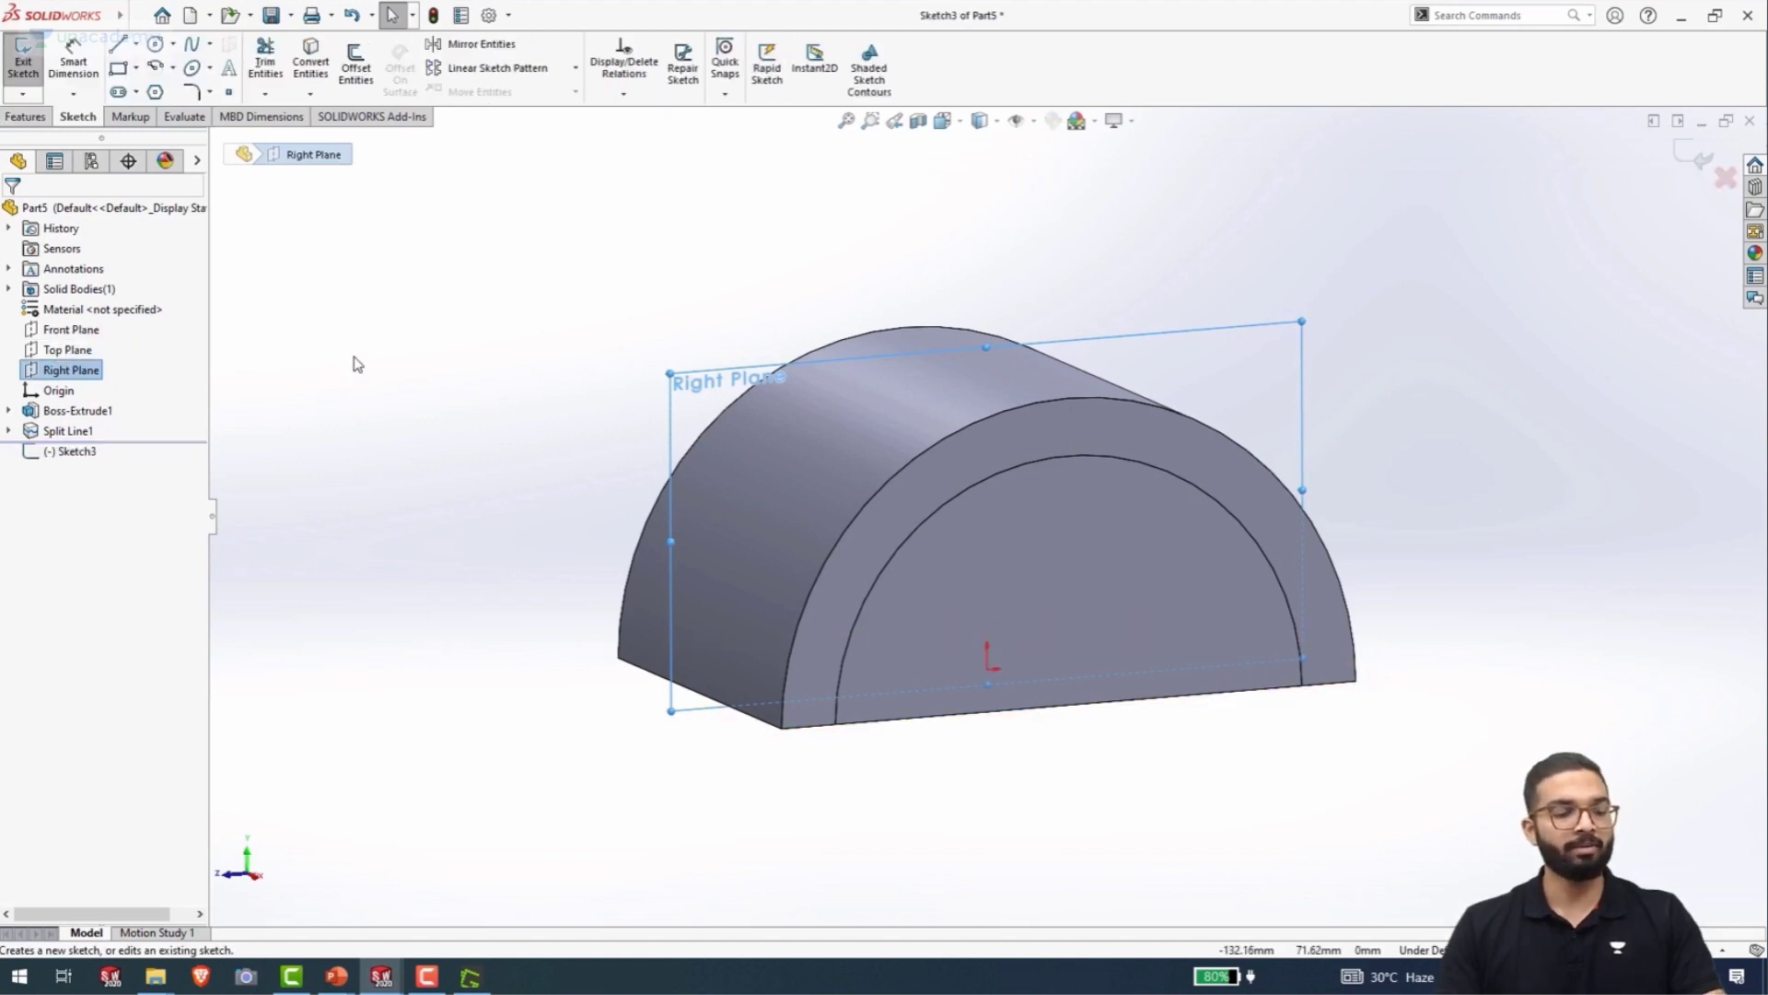
key(ctrl+8)
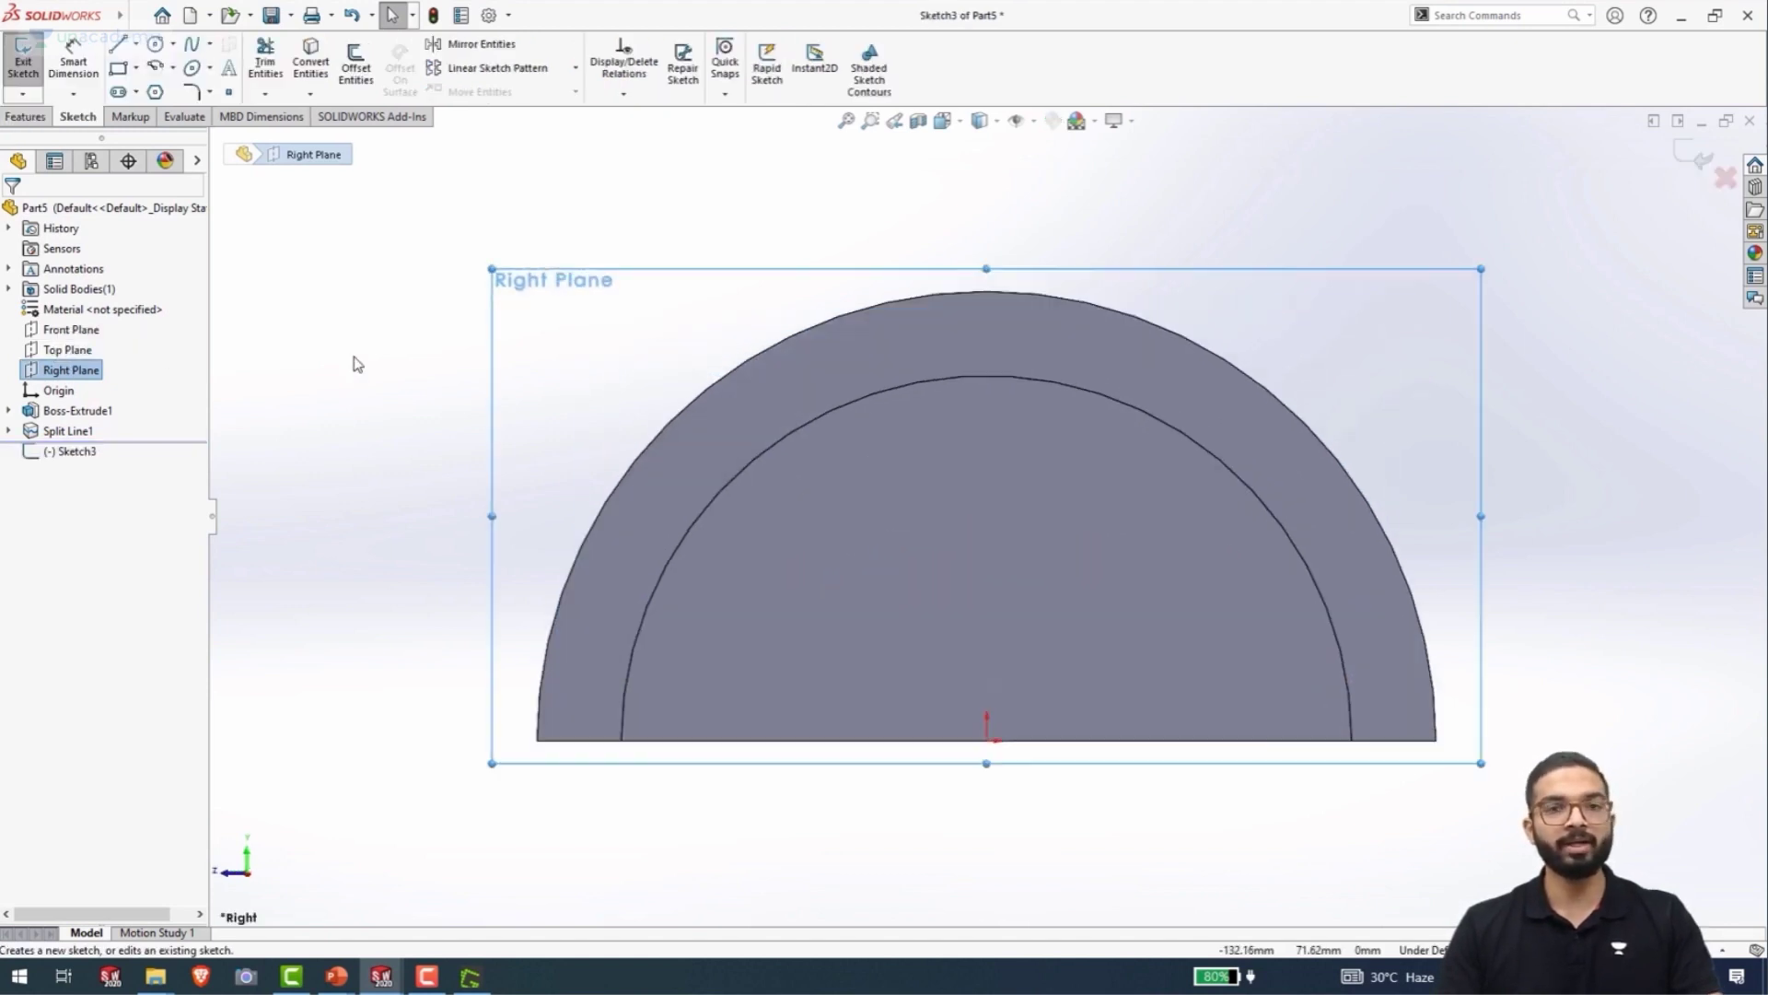
scroll(806, 394, down, 2)
scroll(810, 394, up, 5)
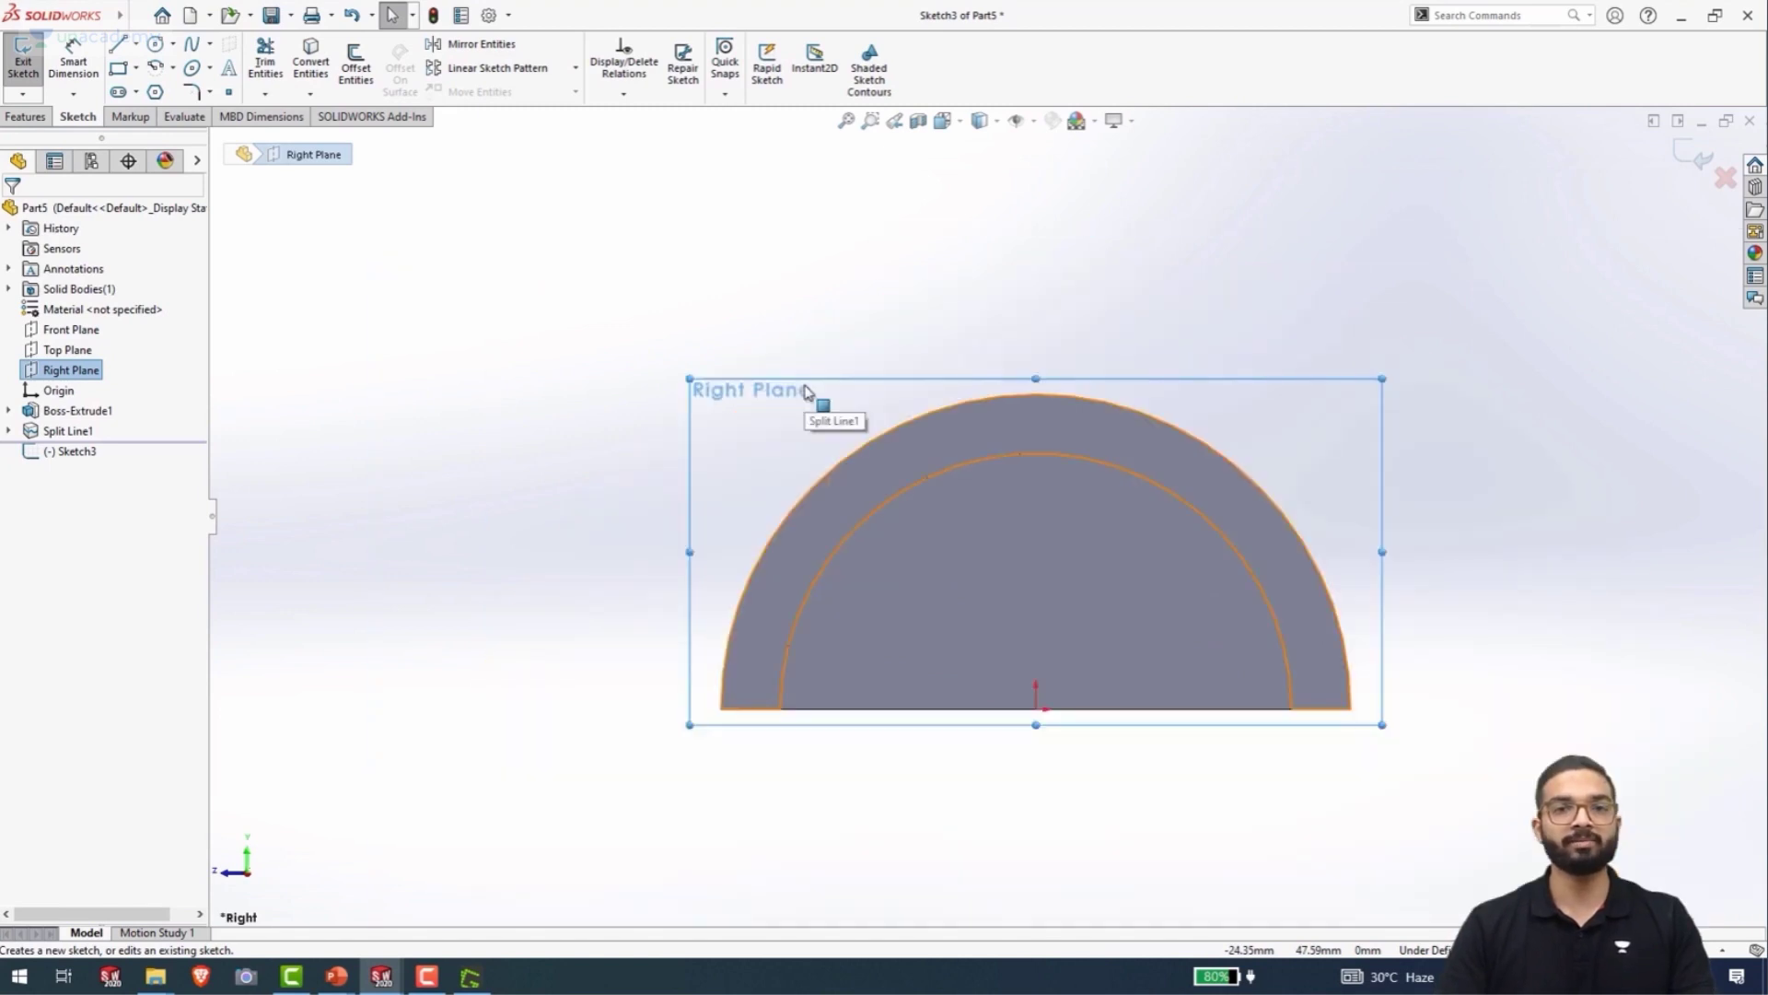
click(173, 69)
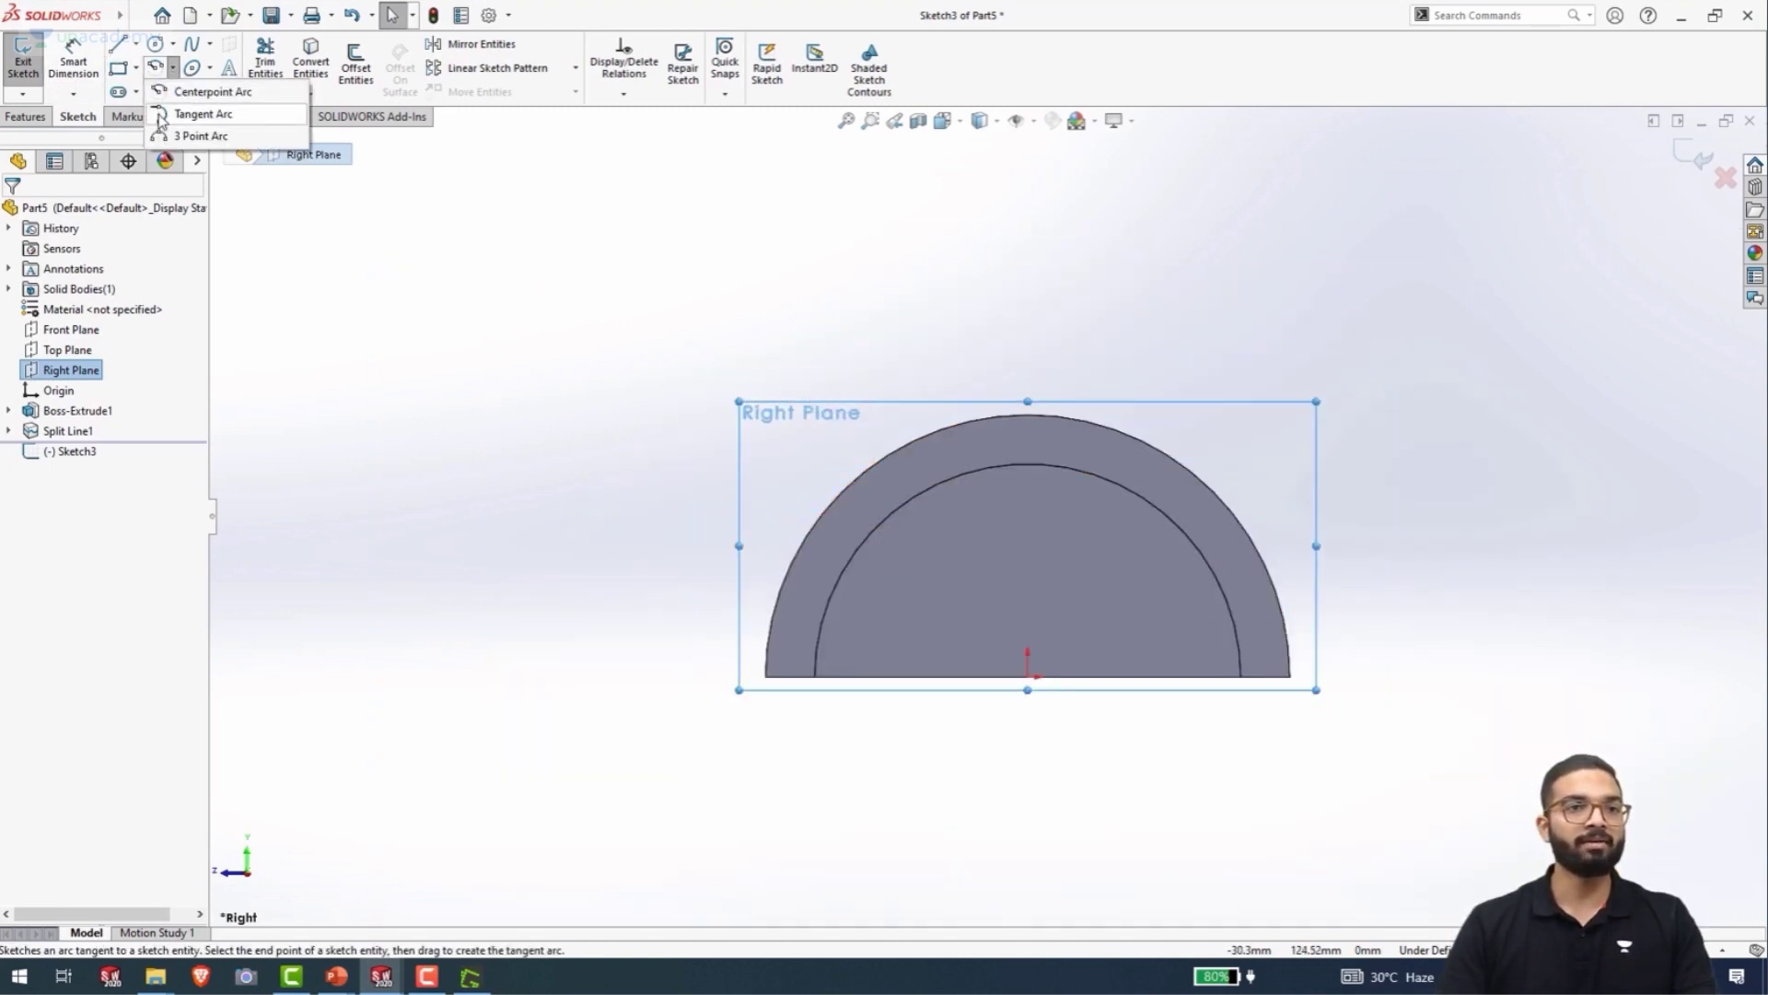
click(169, 136)
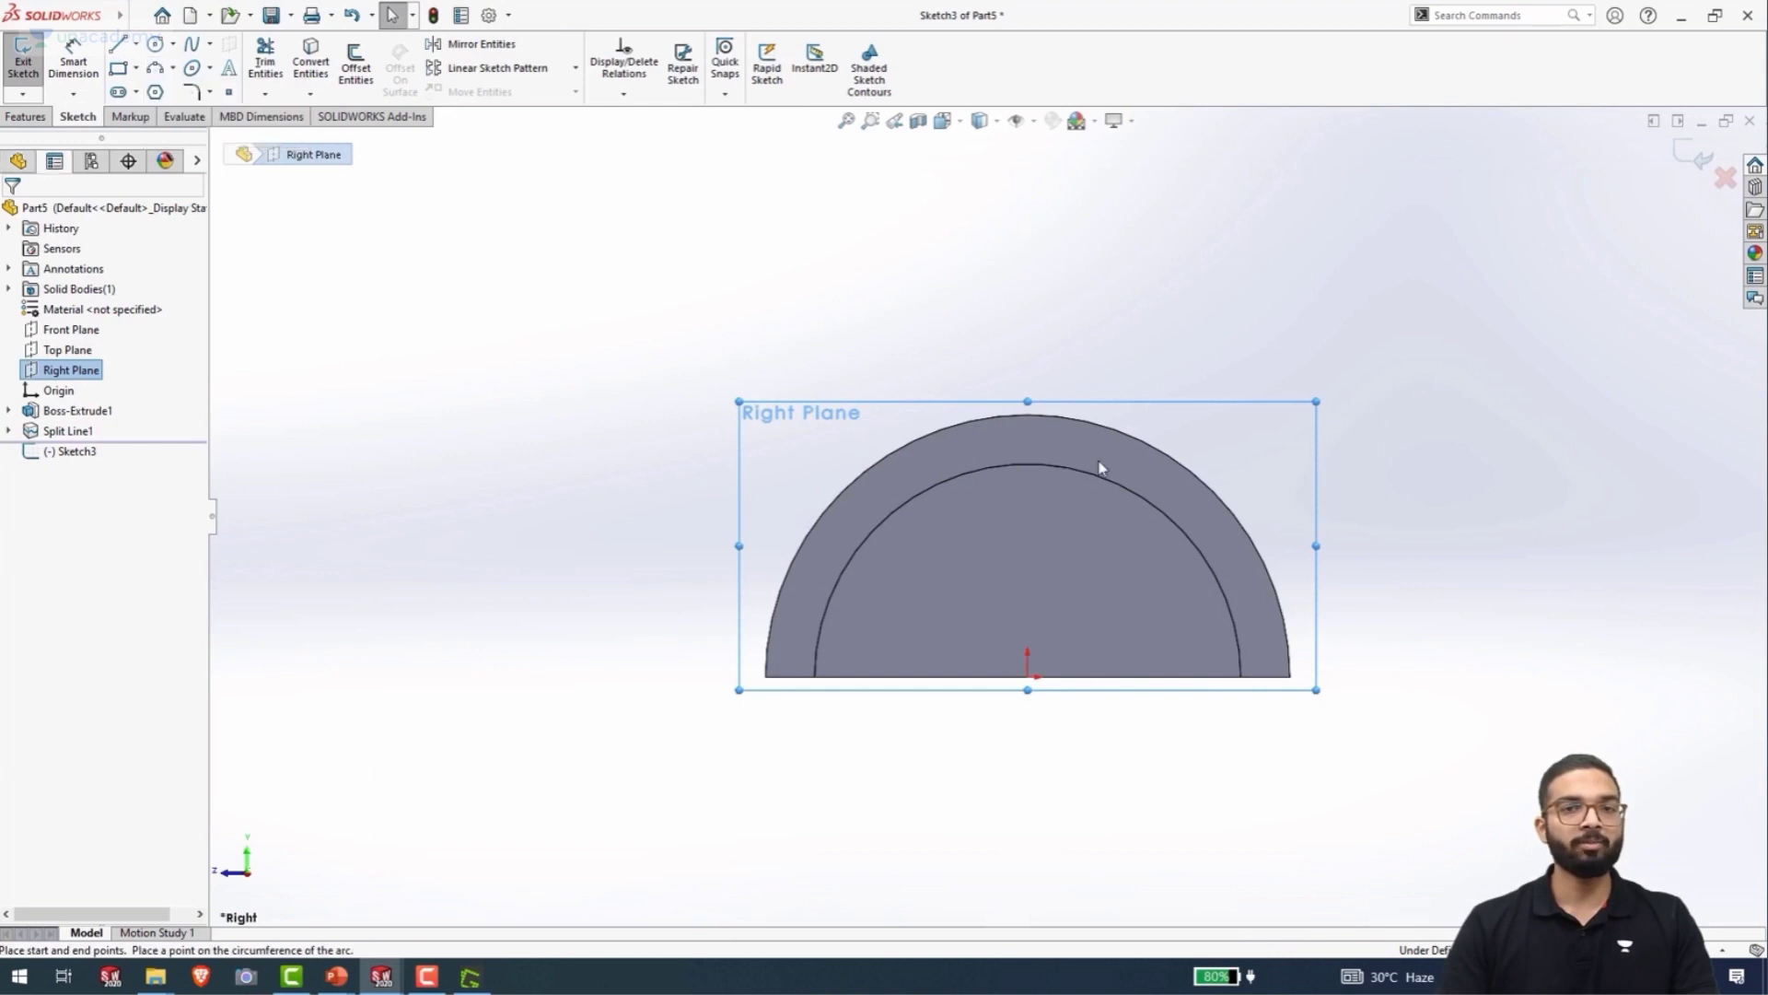
click(1289, 677)
click(947, 276)
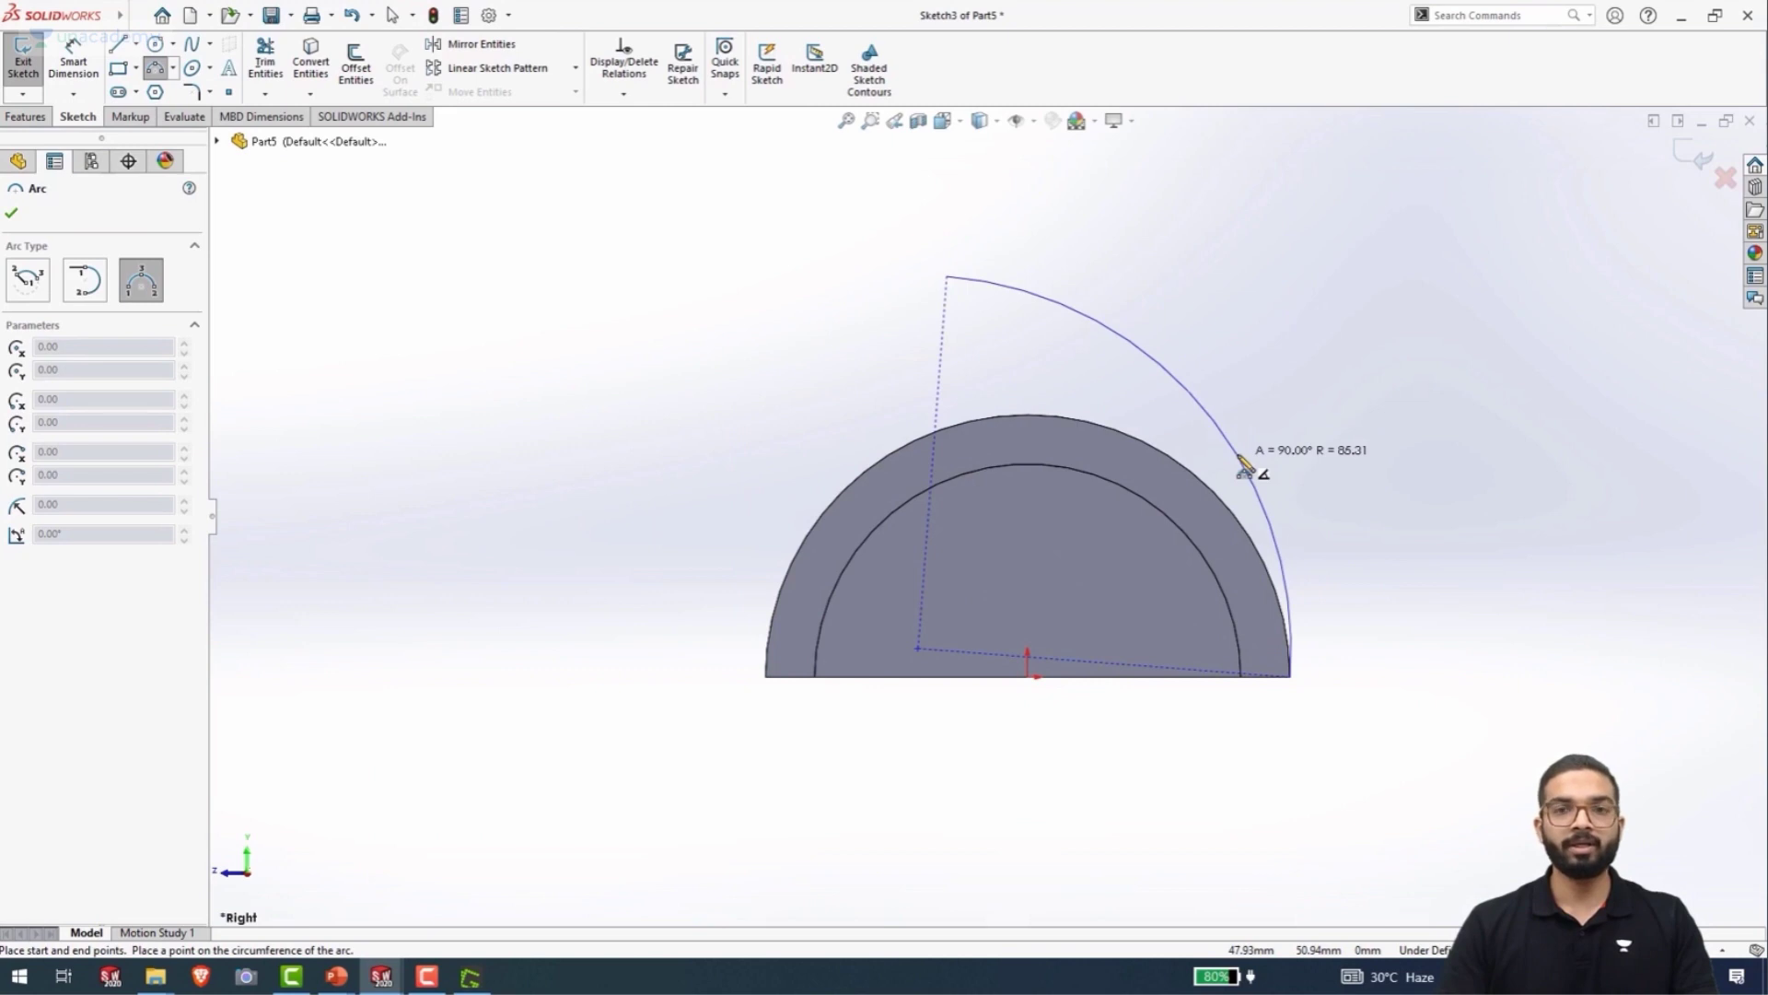
click(1242, 460)
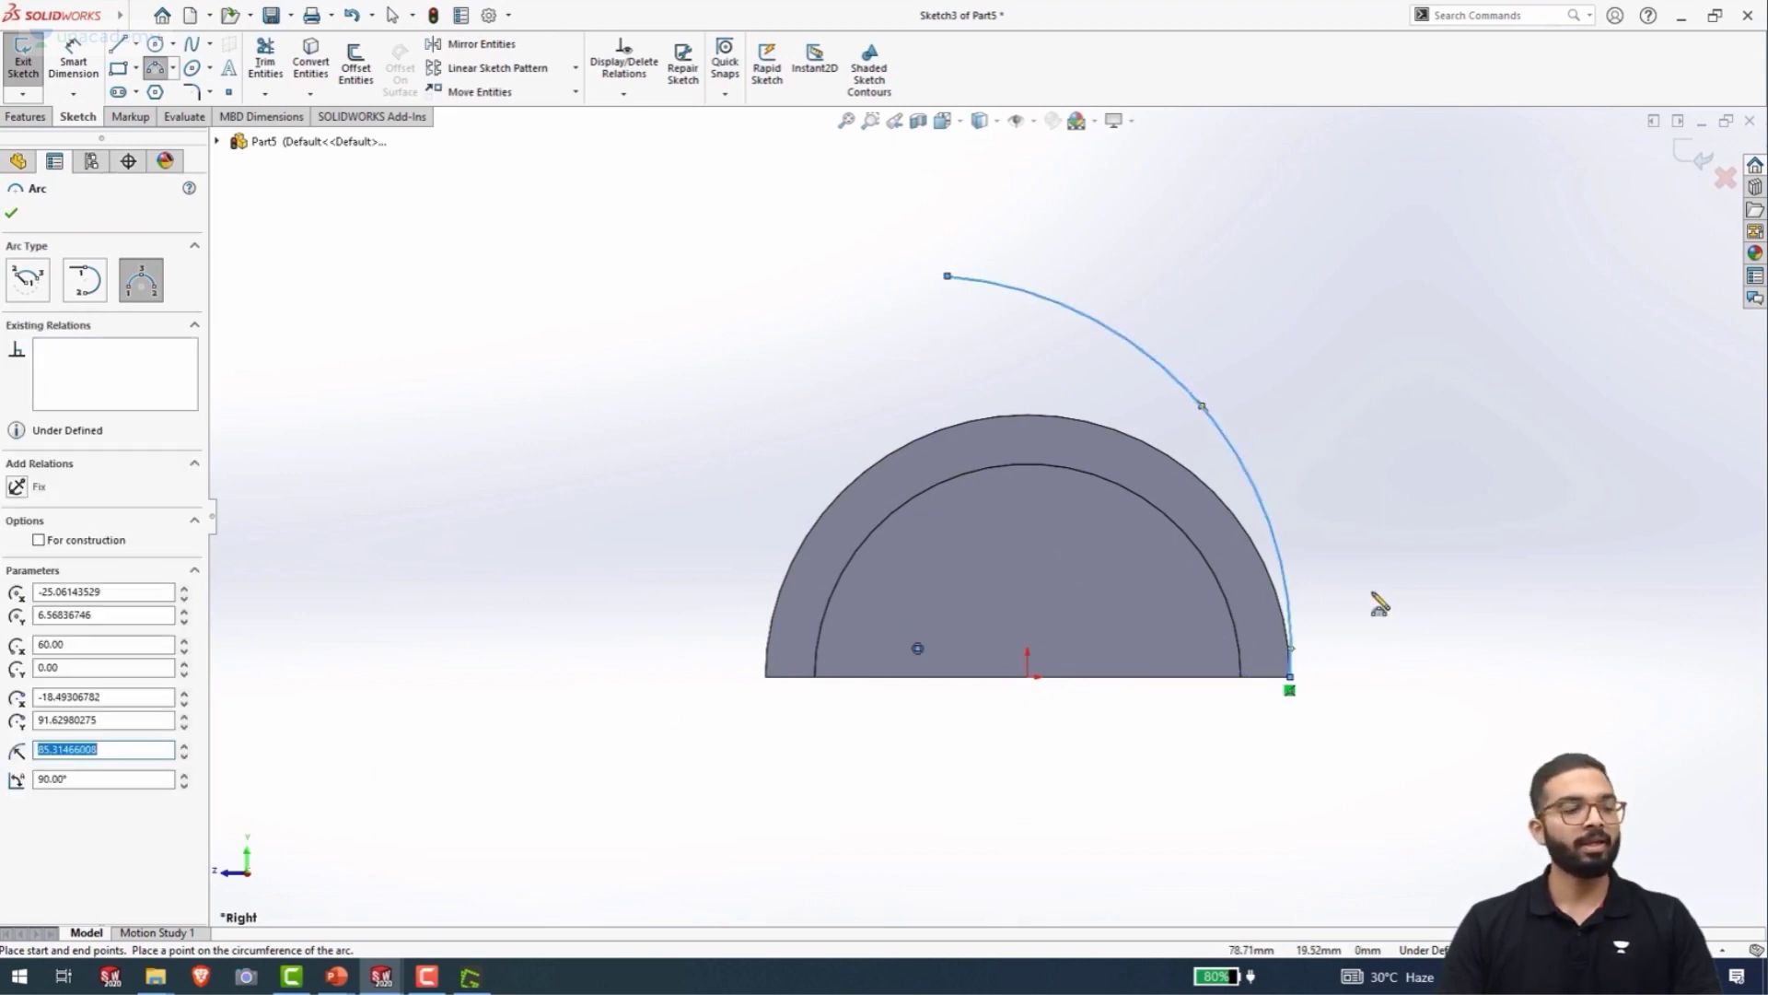
key(Escape)
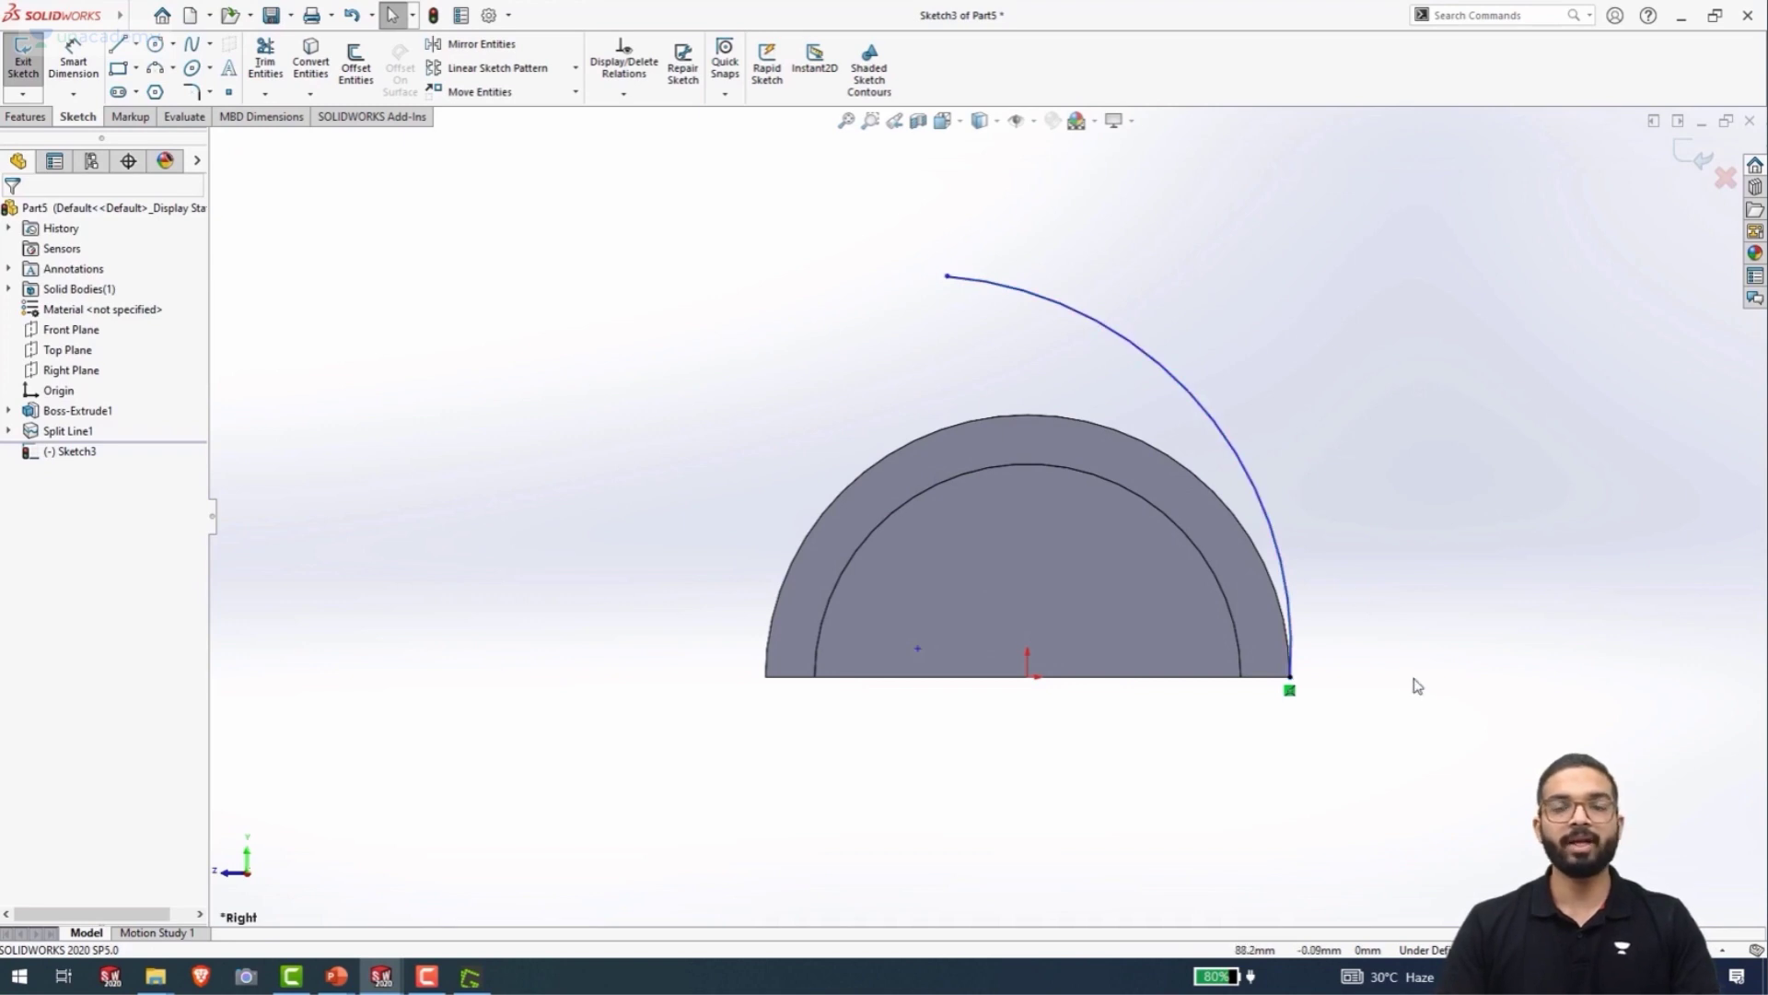
- Dimension the arc's radius and set it to 100 mm
click(1204, 401)
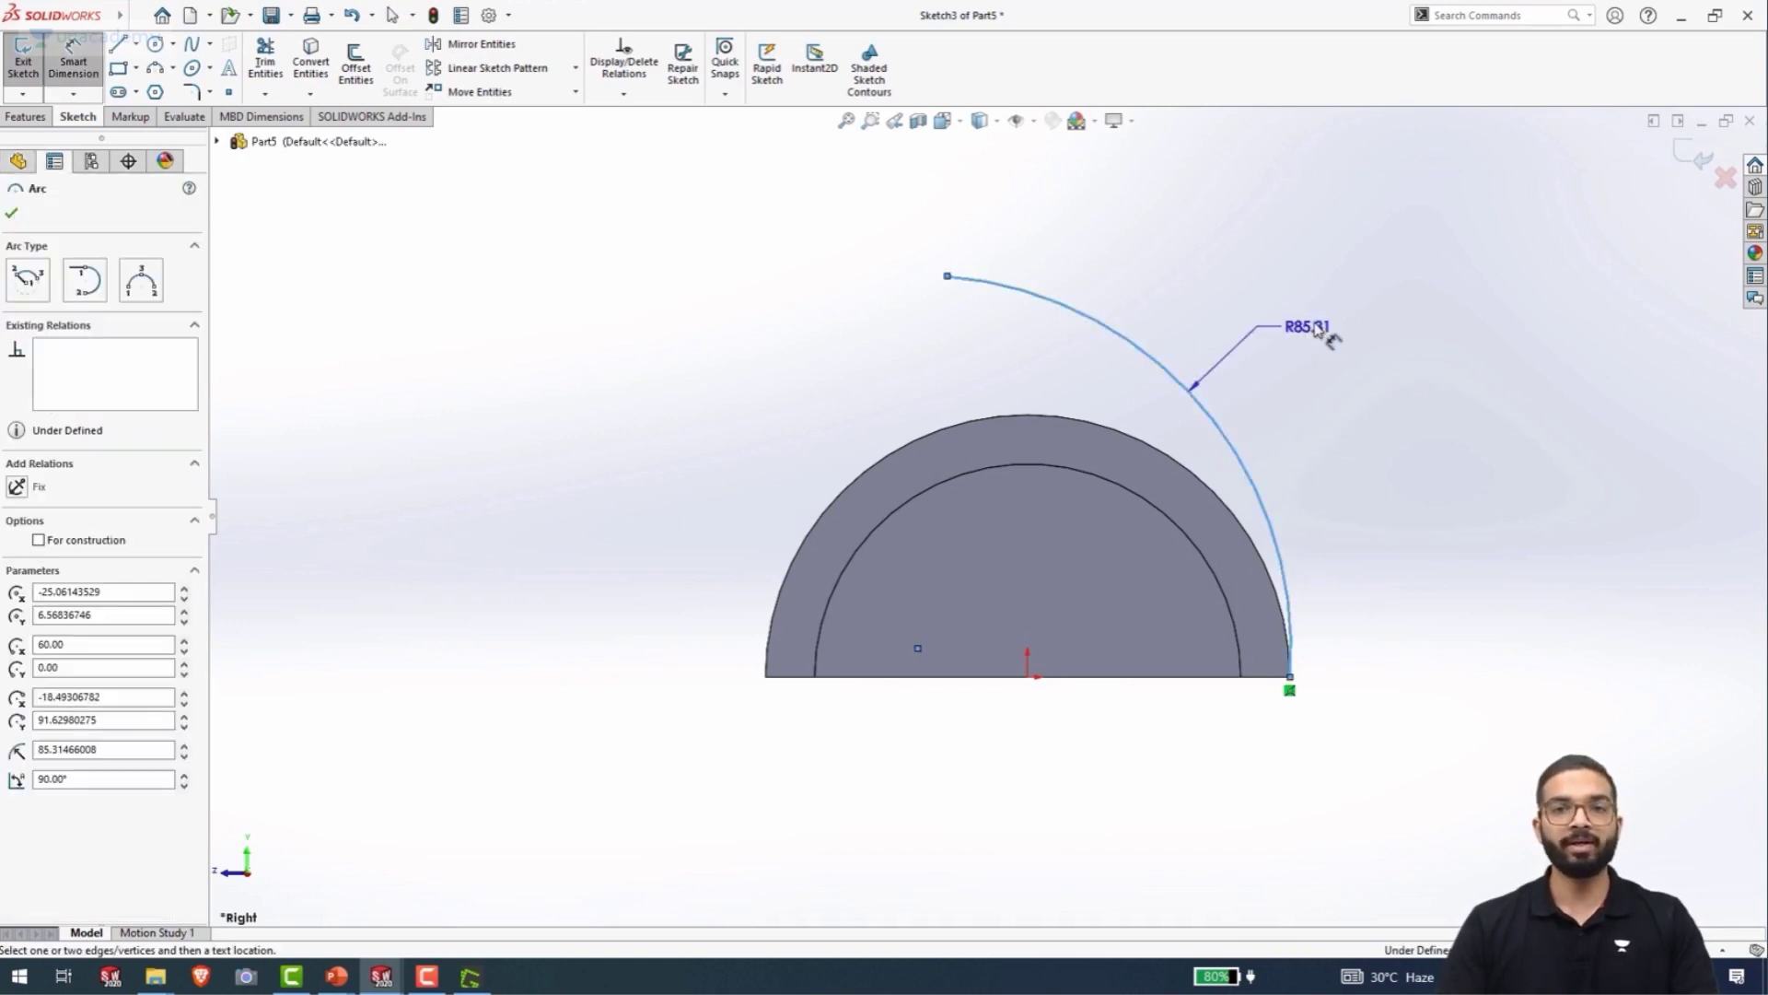
click(1316, 327)
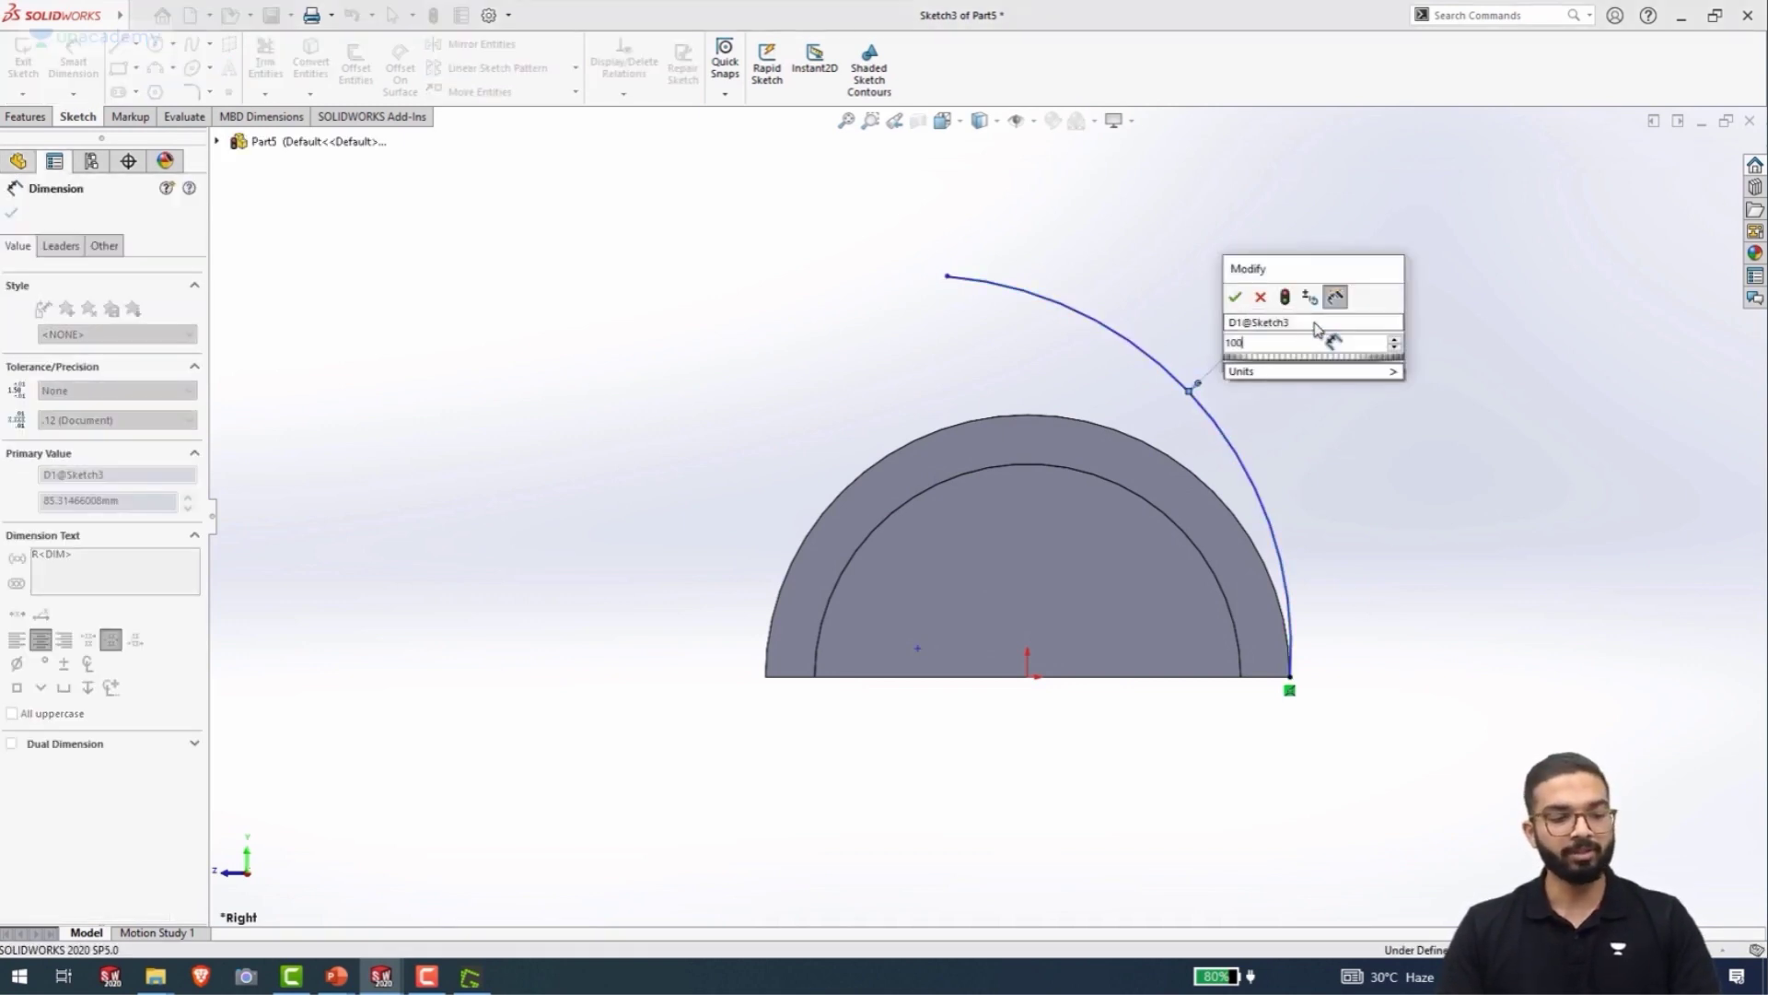
key(Return)
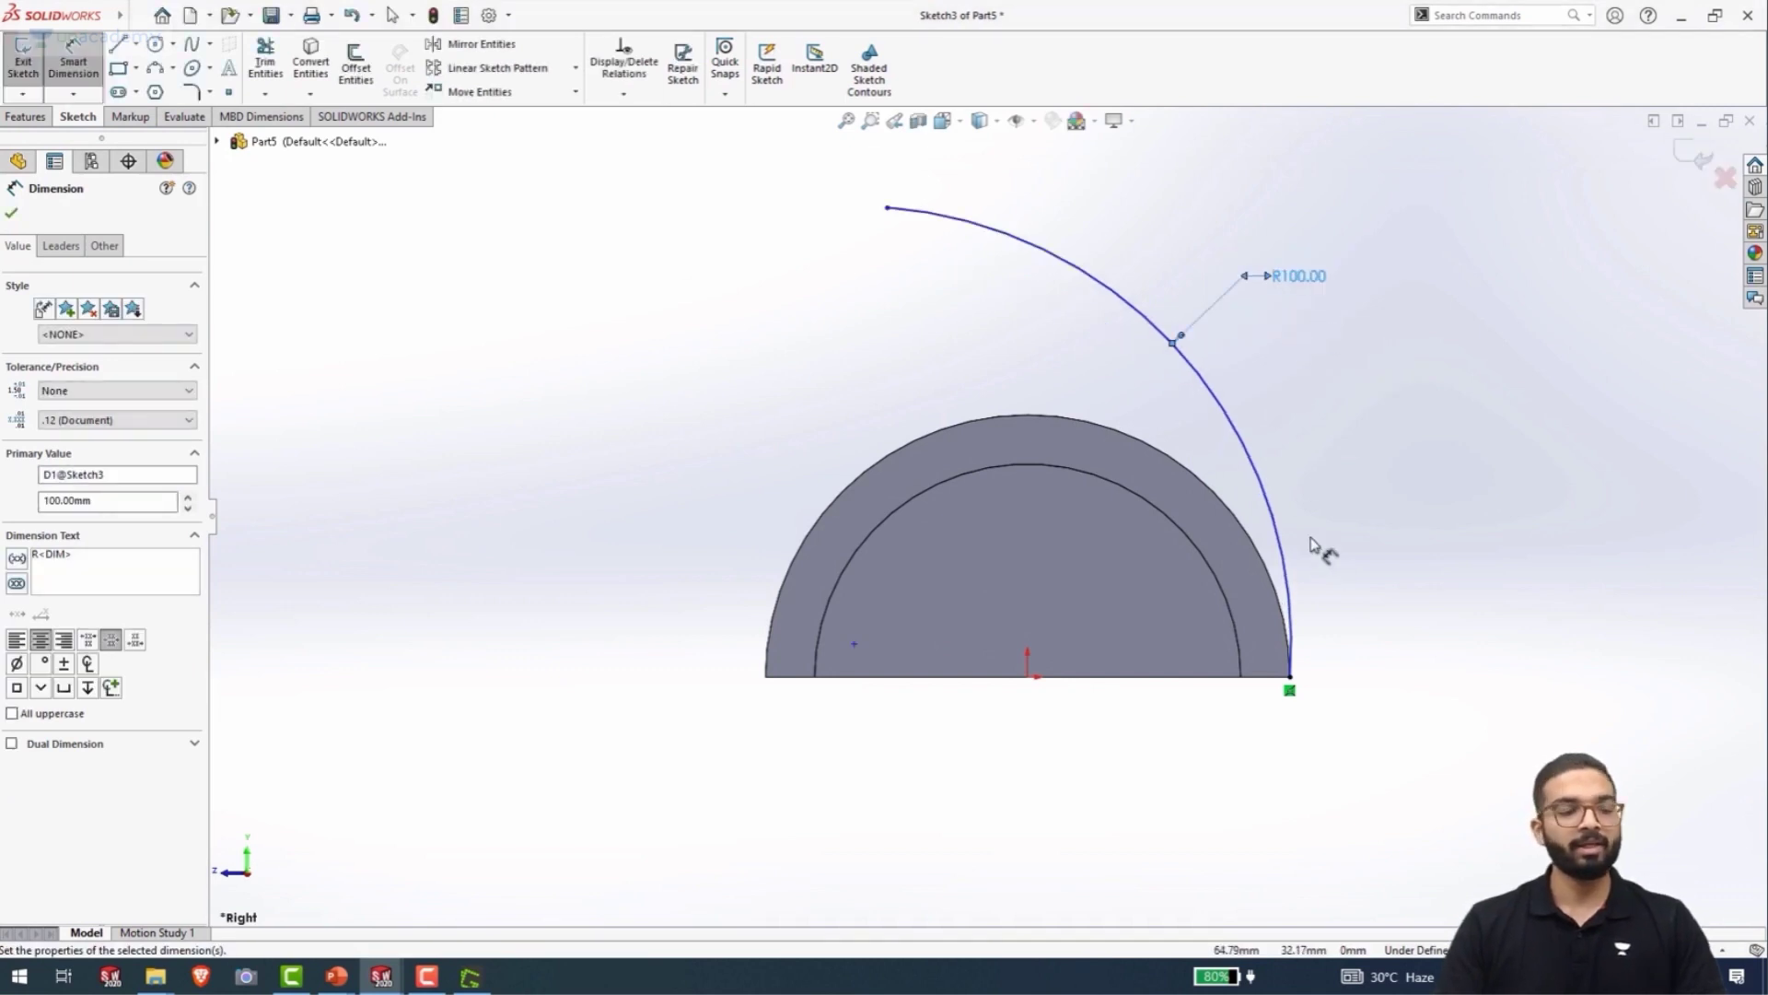
key(Escape)
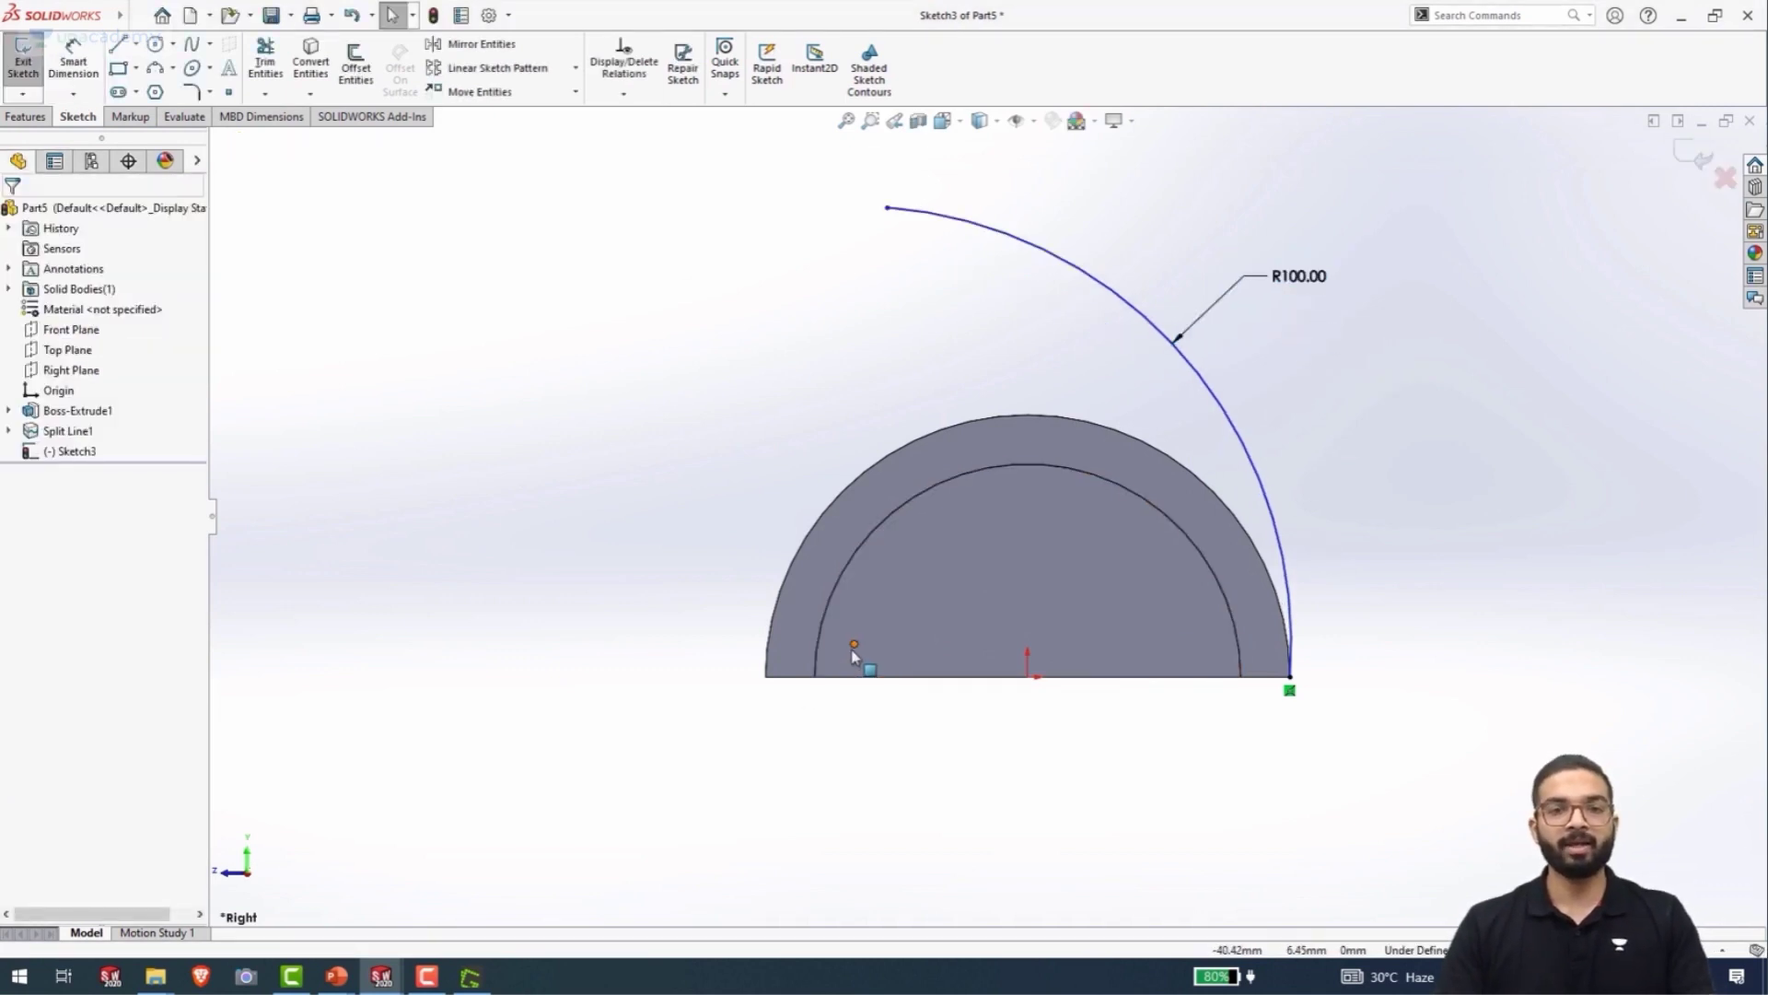
- Make the arc's centre point coincident with the half-cylinder's straight bottom edge
click(853, 646)
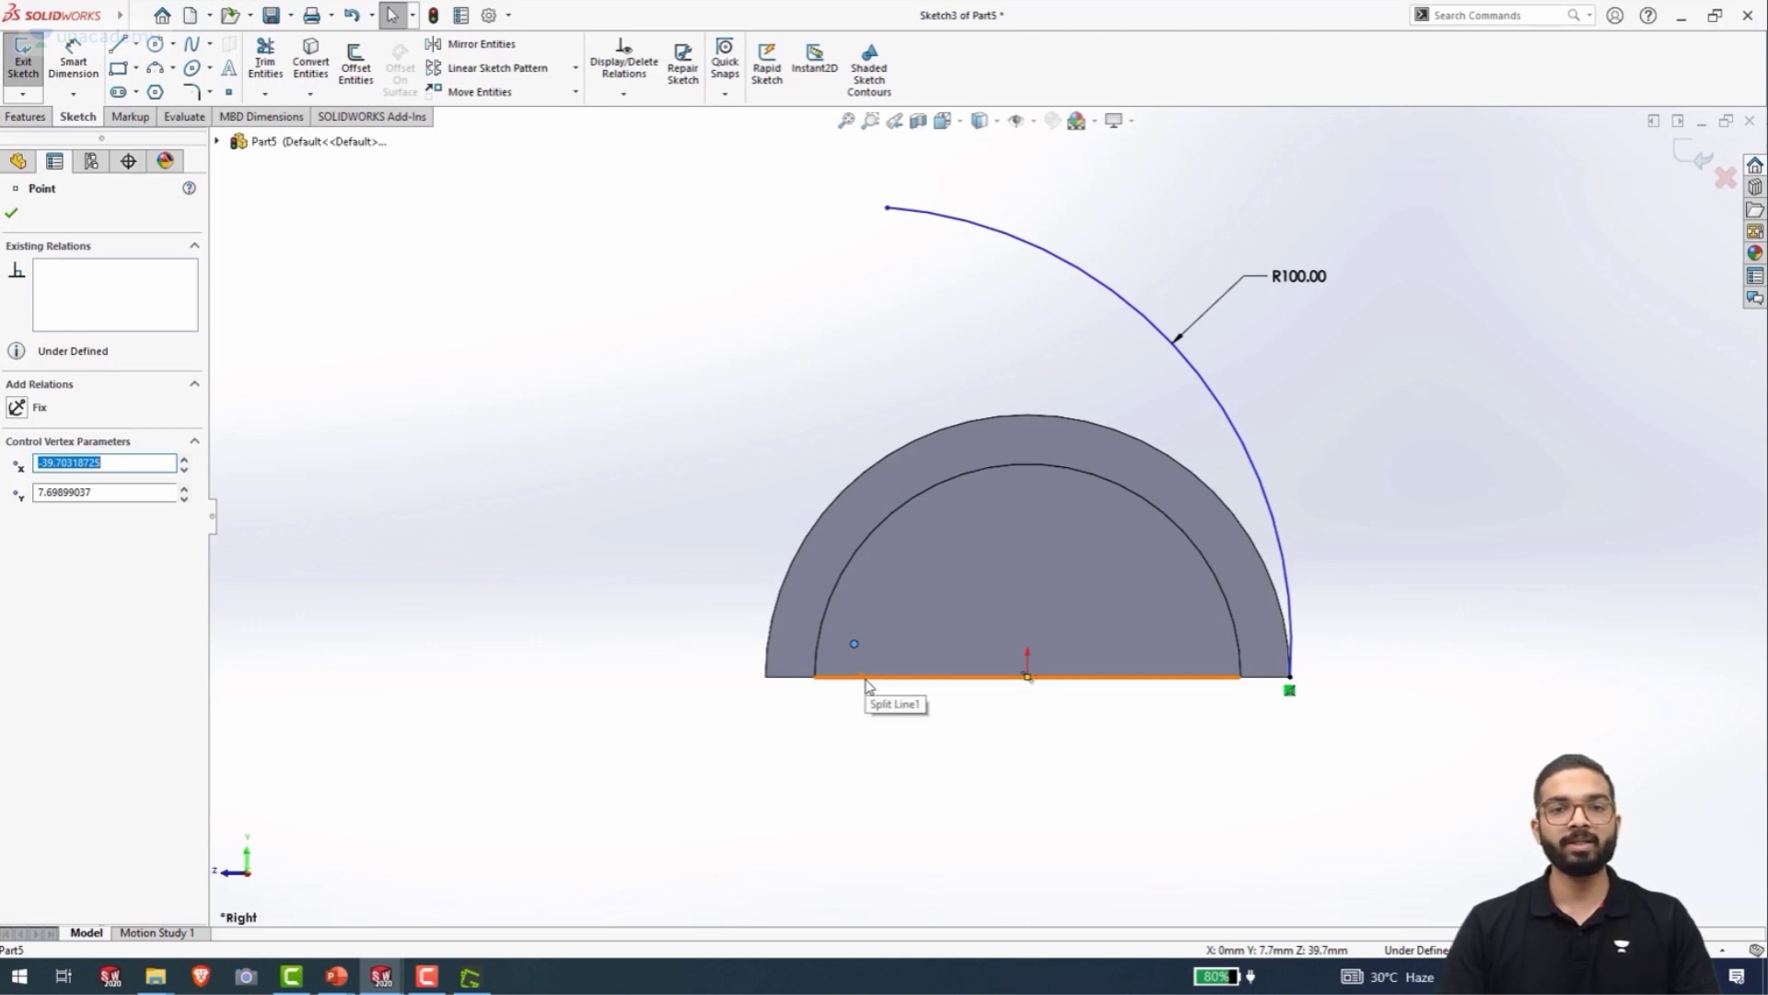
ctrl+click(865, 681)
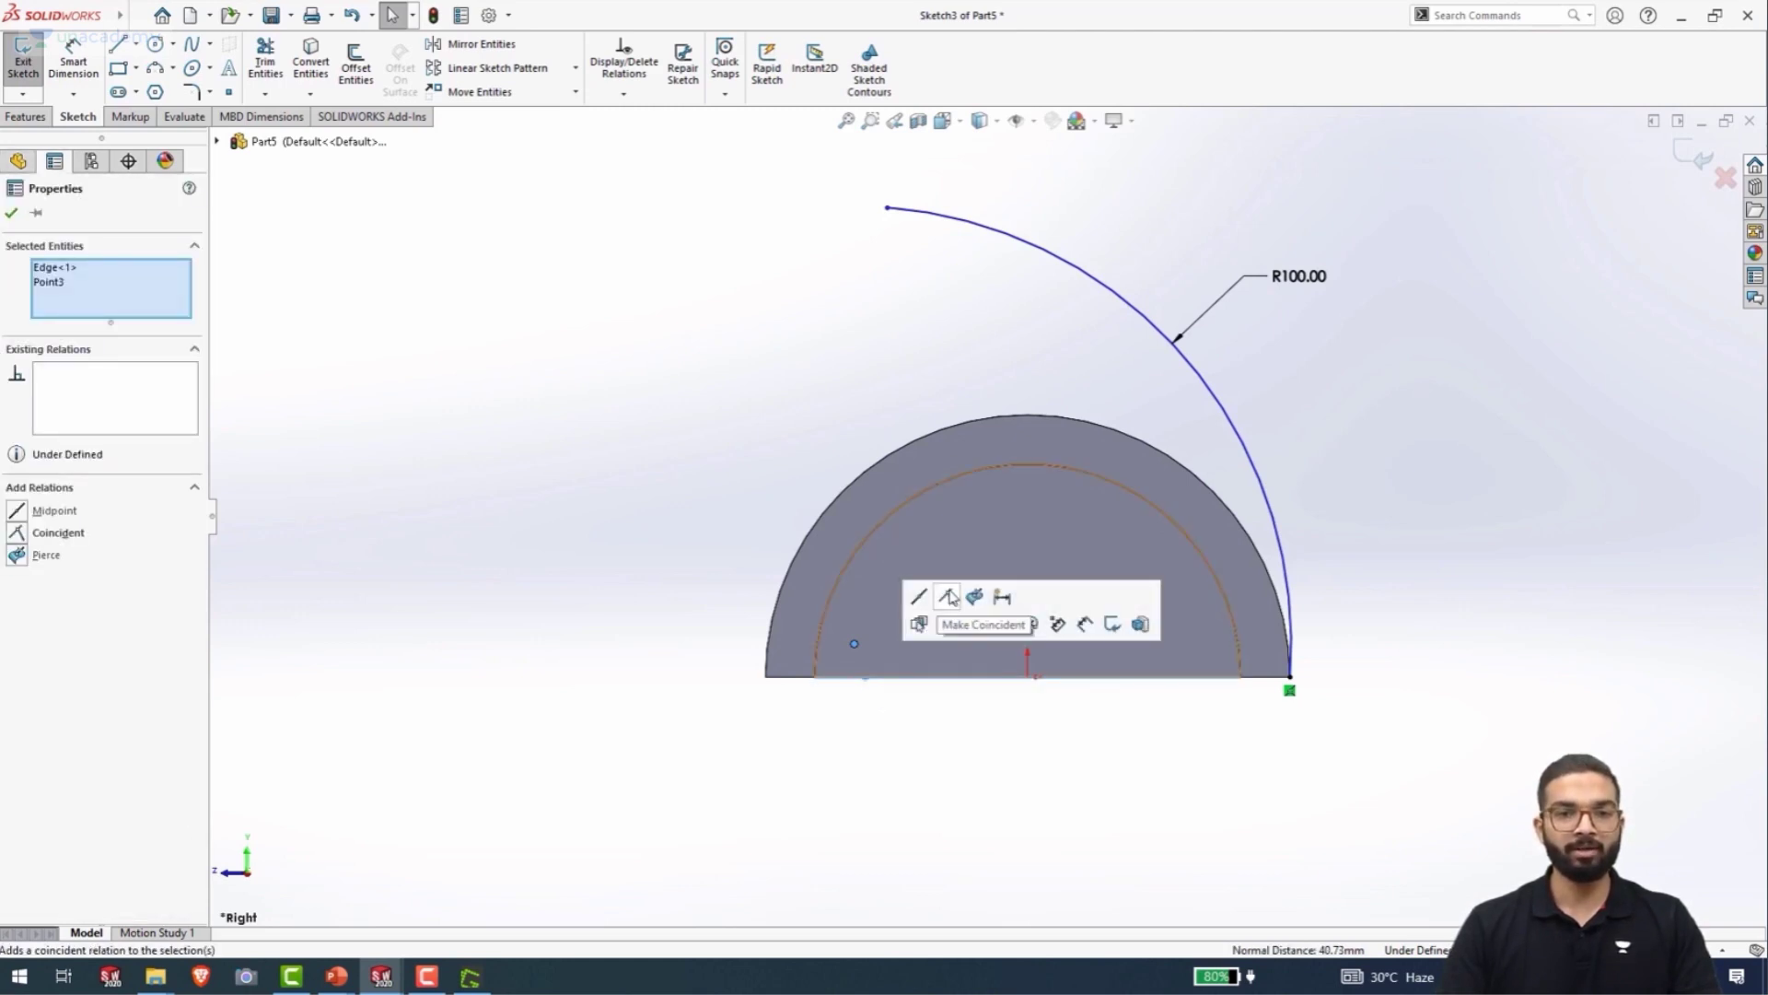
click(949, 598)
click(843, 771)
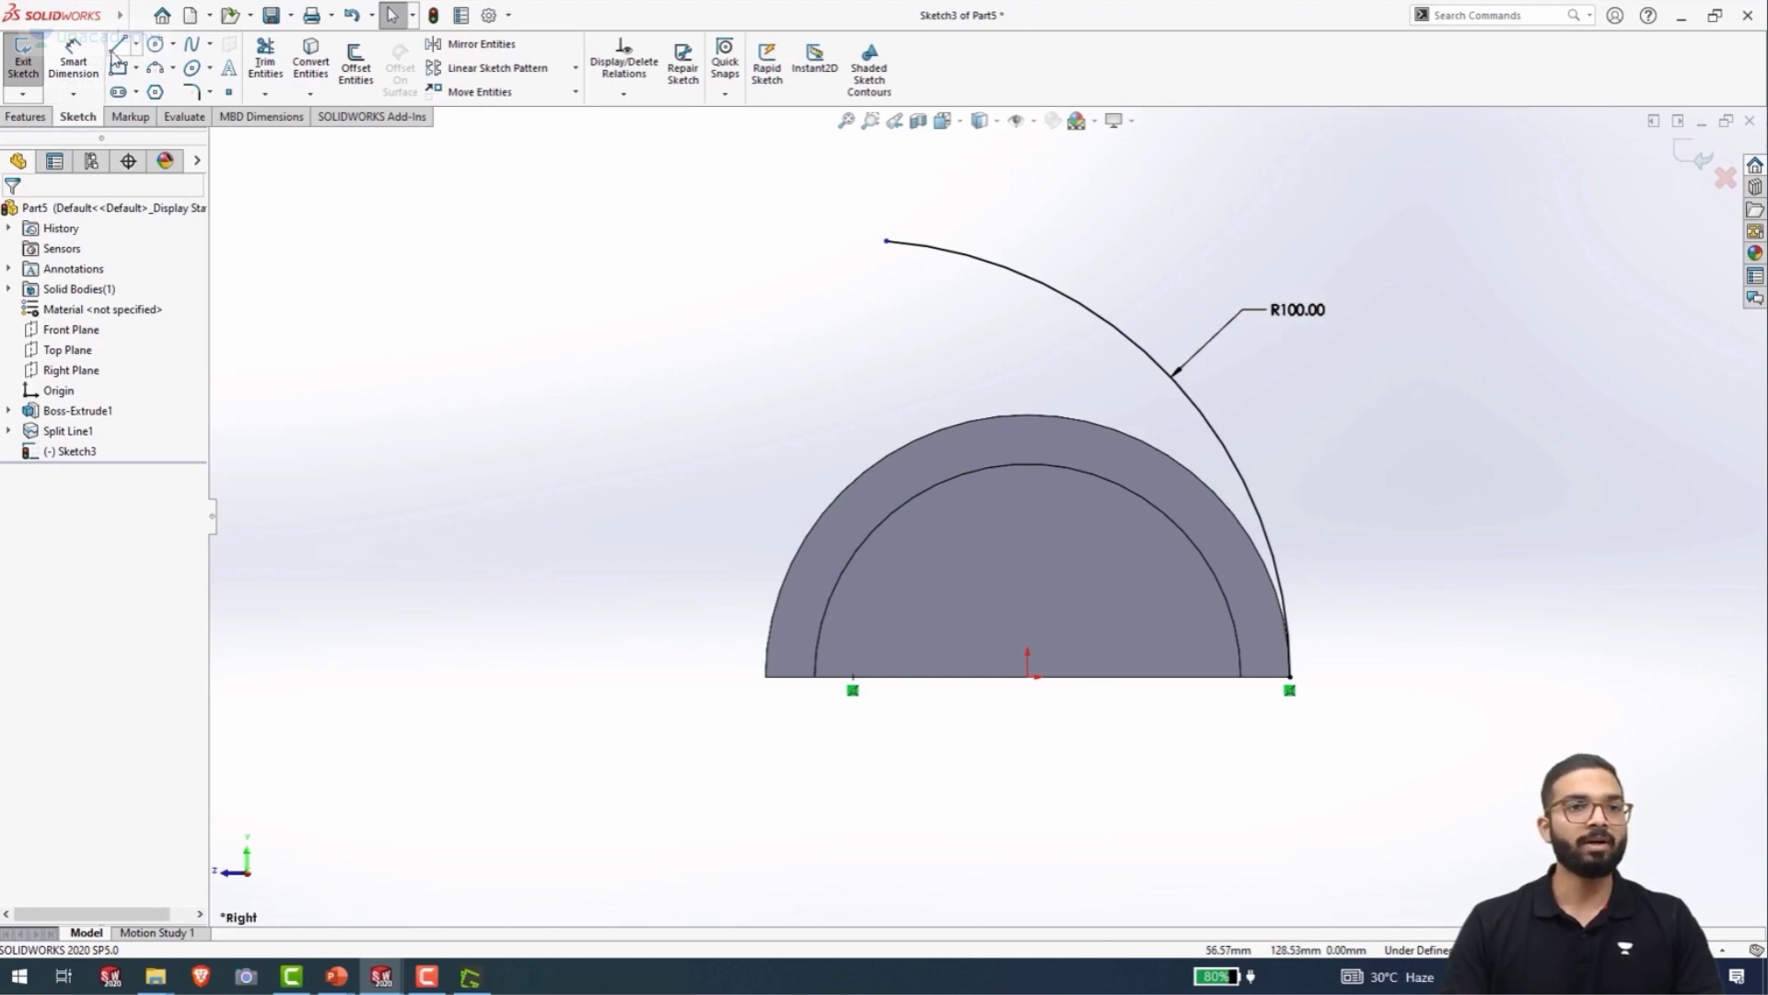
- Draw a horizontal line about 93 mm long leftwards from the arc's upper endpoint
click(116, 46)
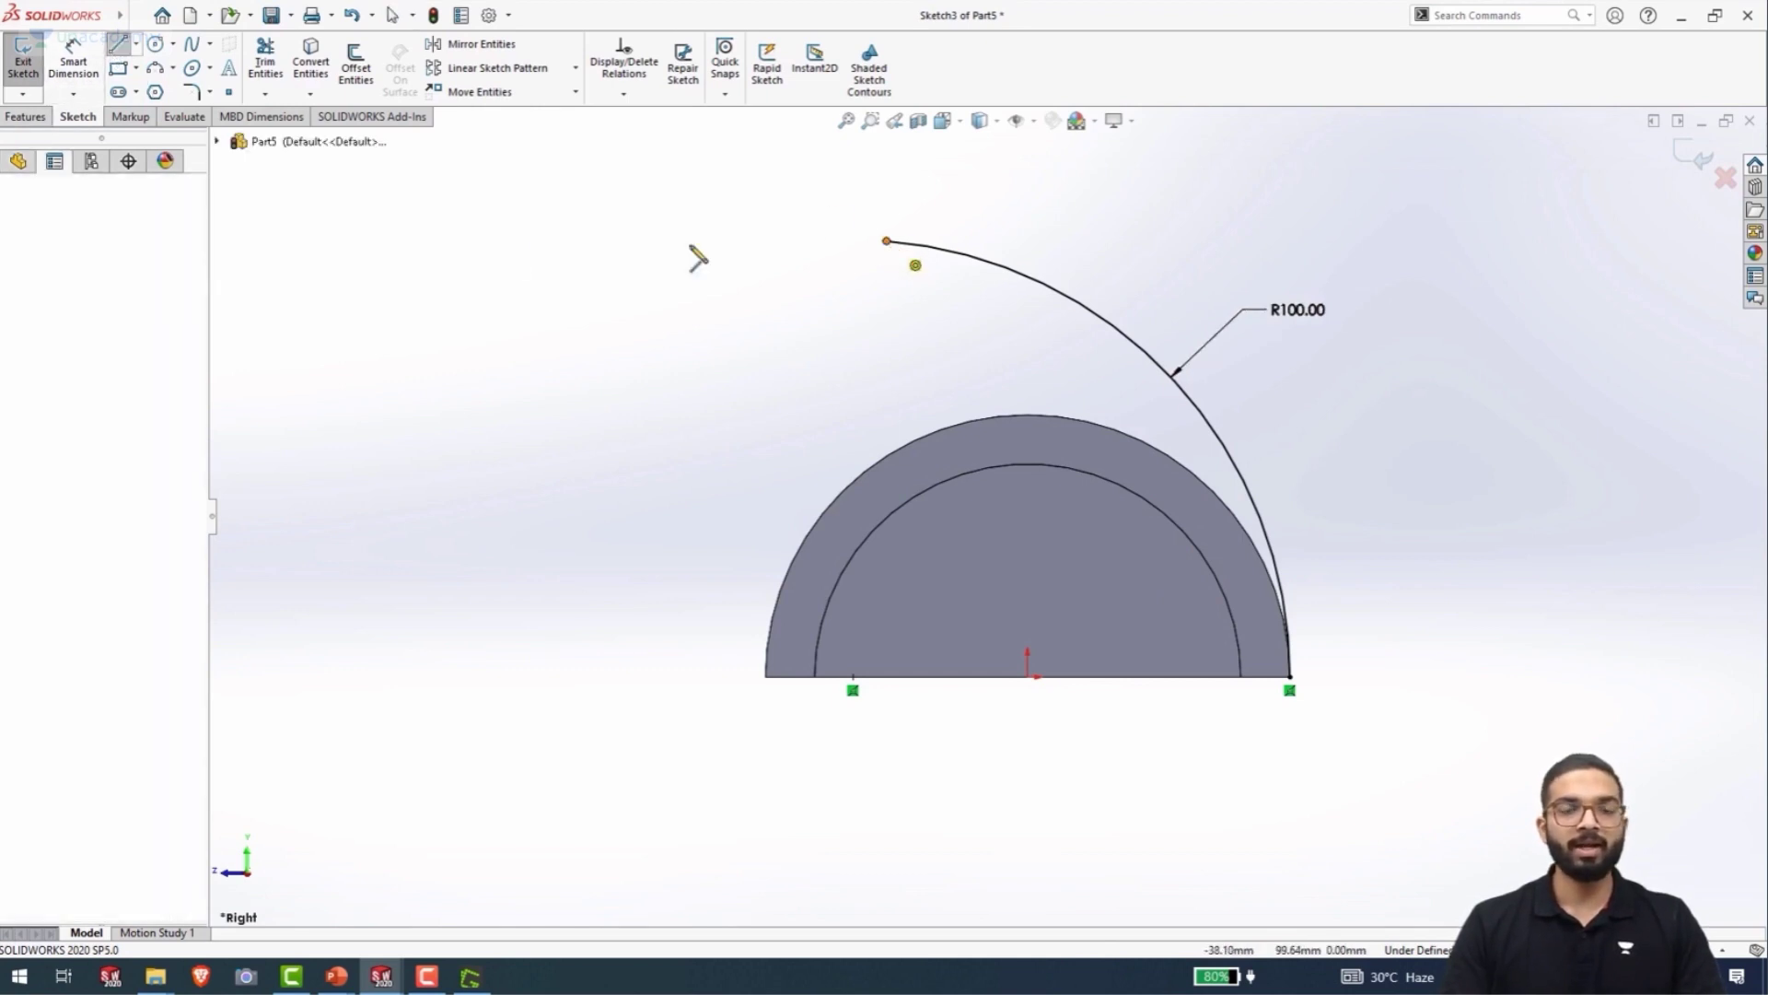
click(886, 241)
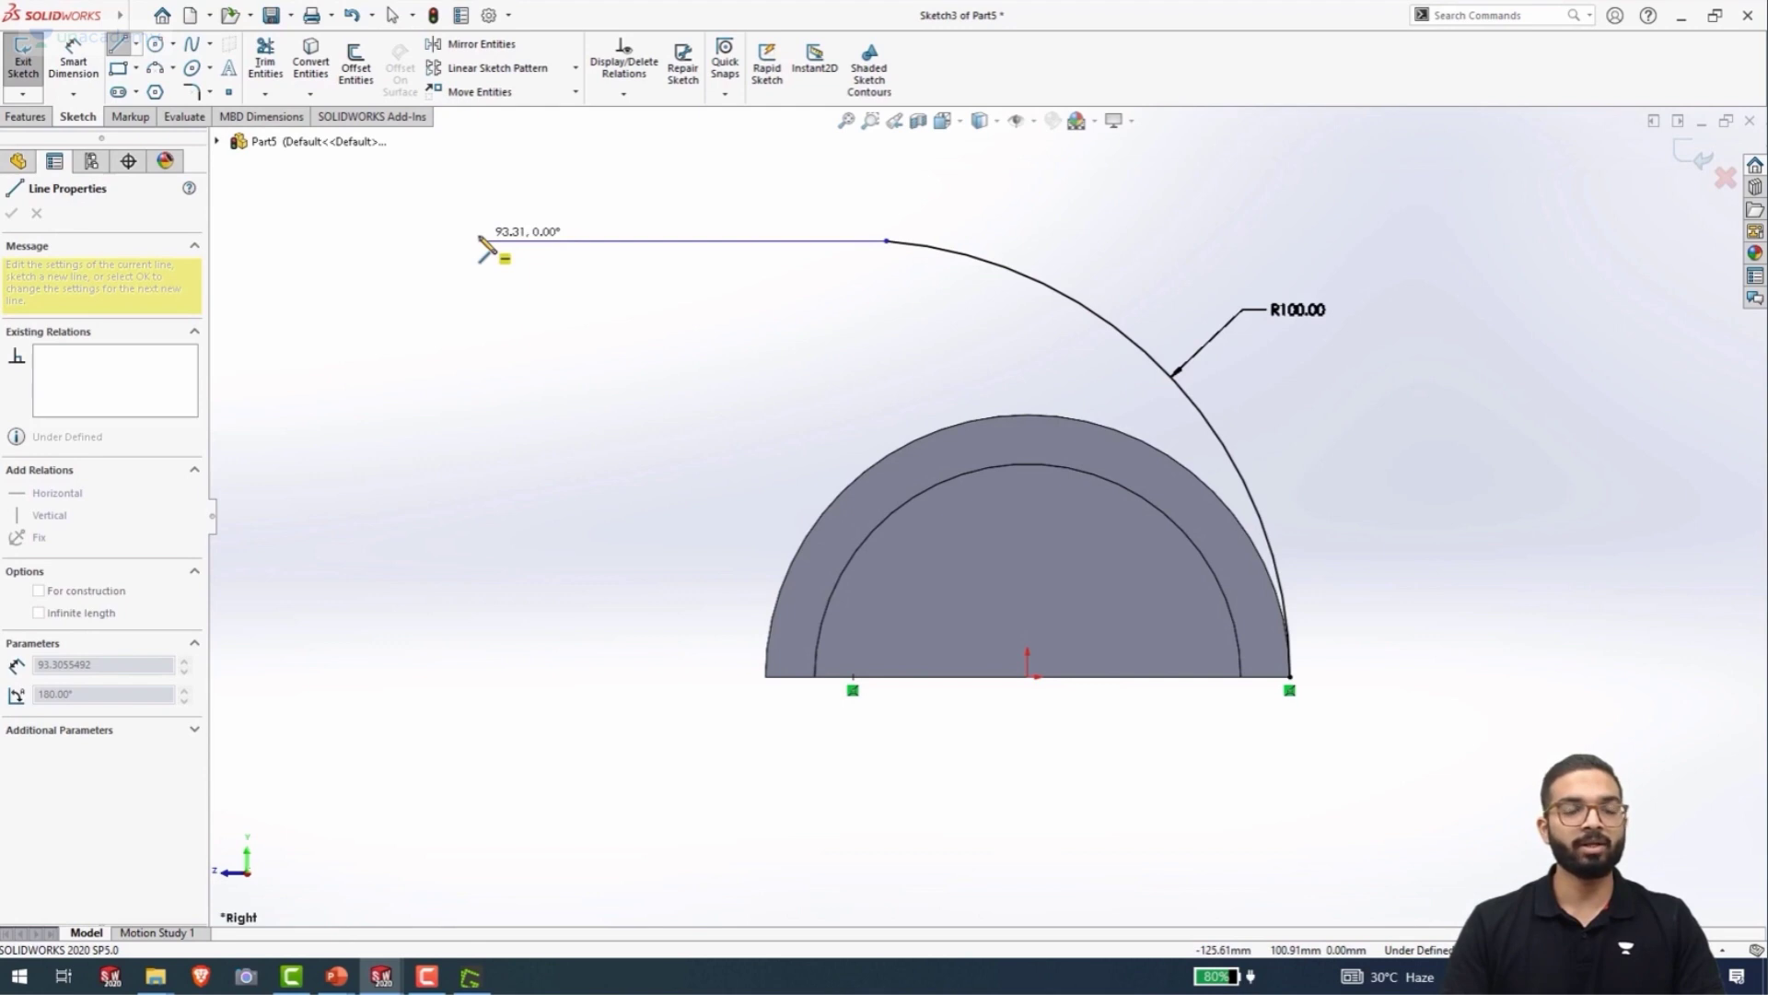
click(479, 241)
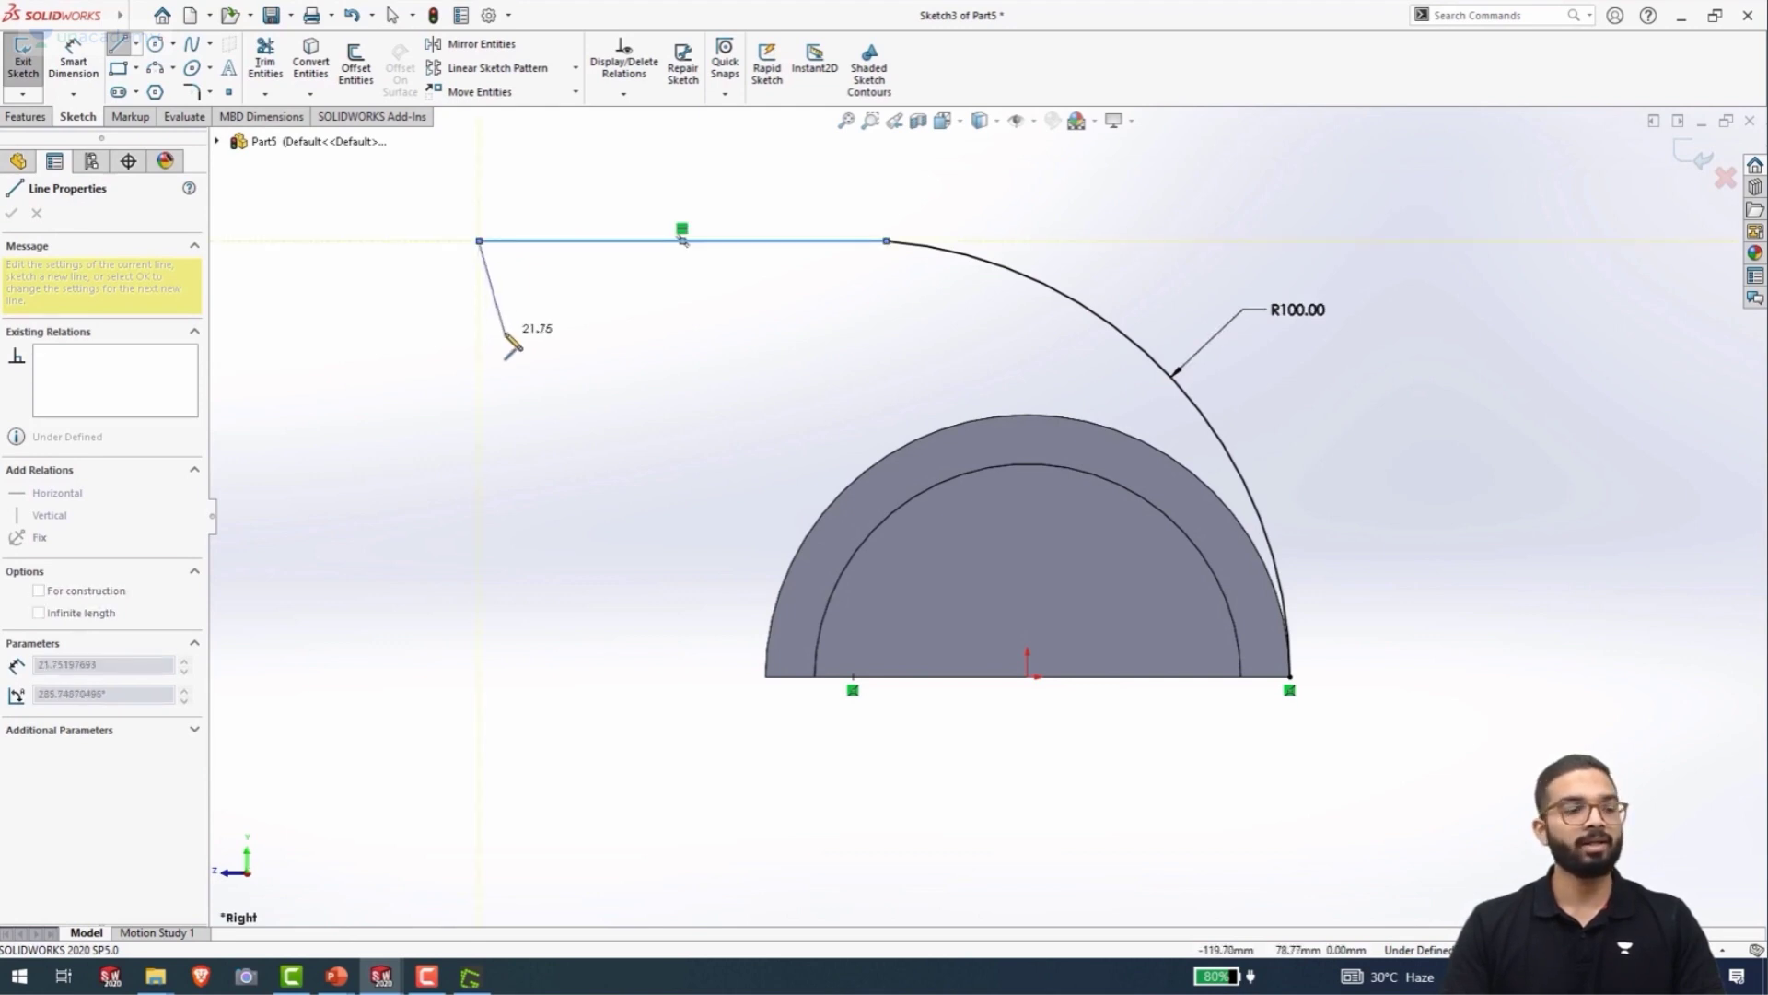
key(Escape)
key(Escape)
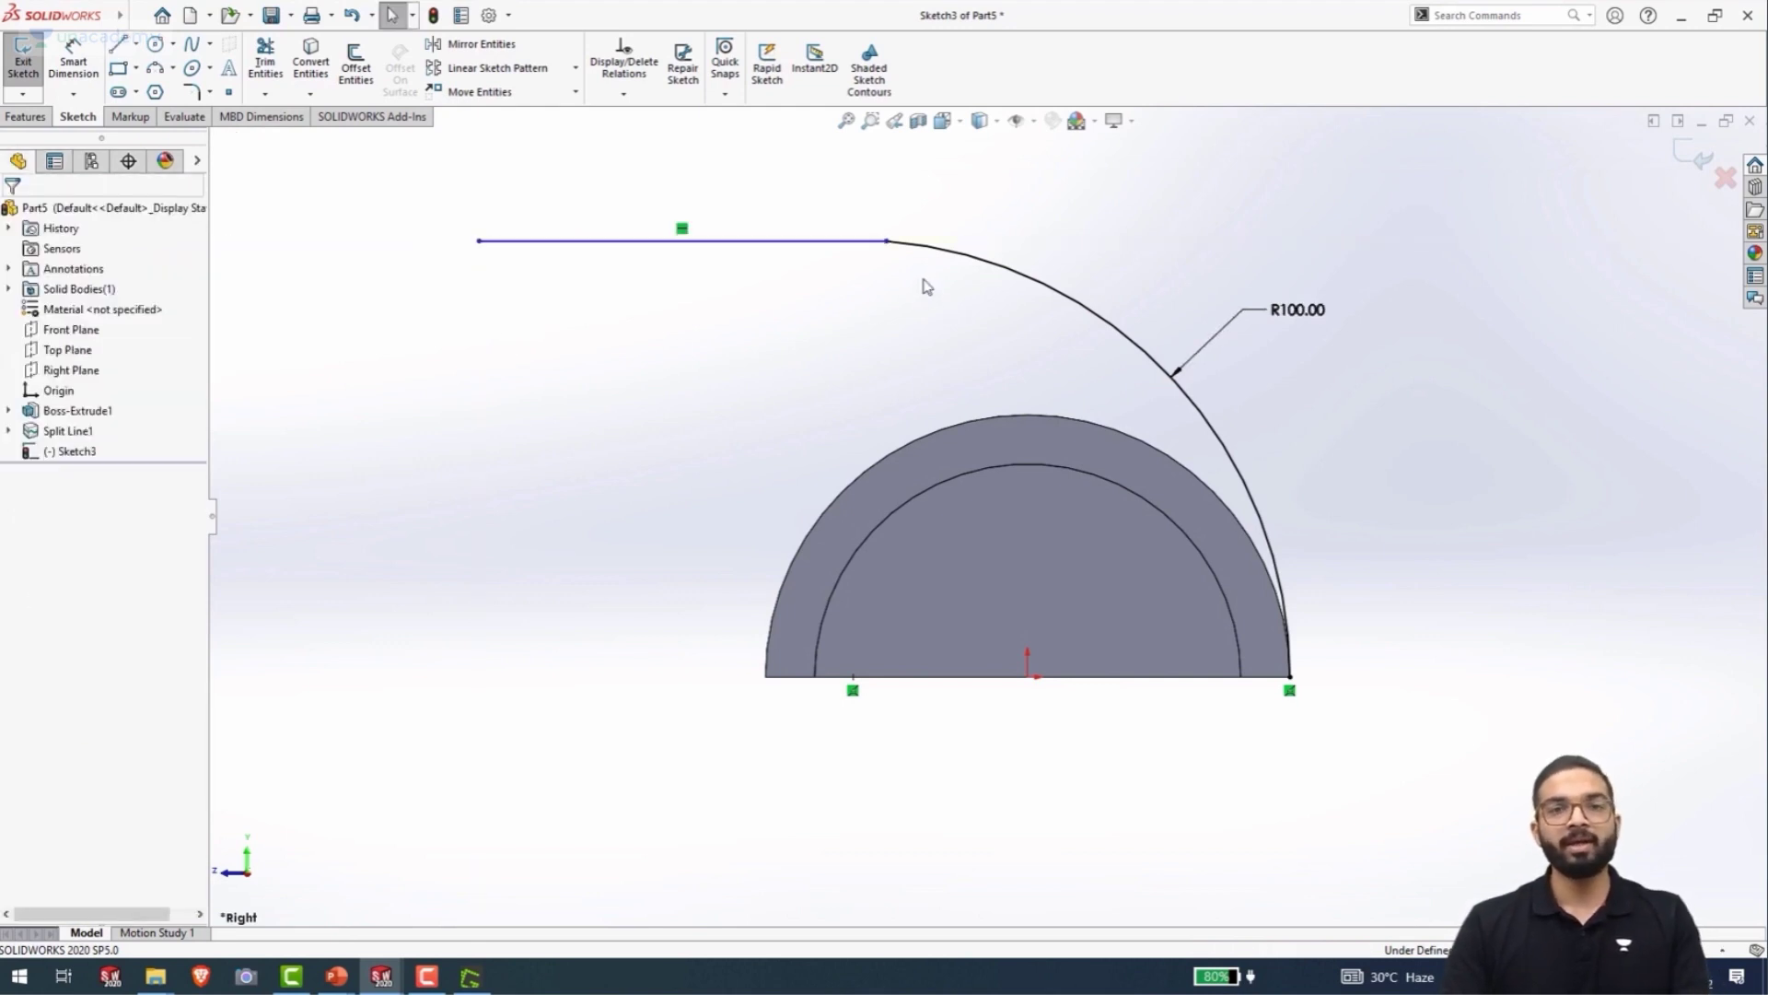
- Make the horizontal line tangent to the 100 mm arc
drag(923, 276, 840, 202)
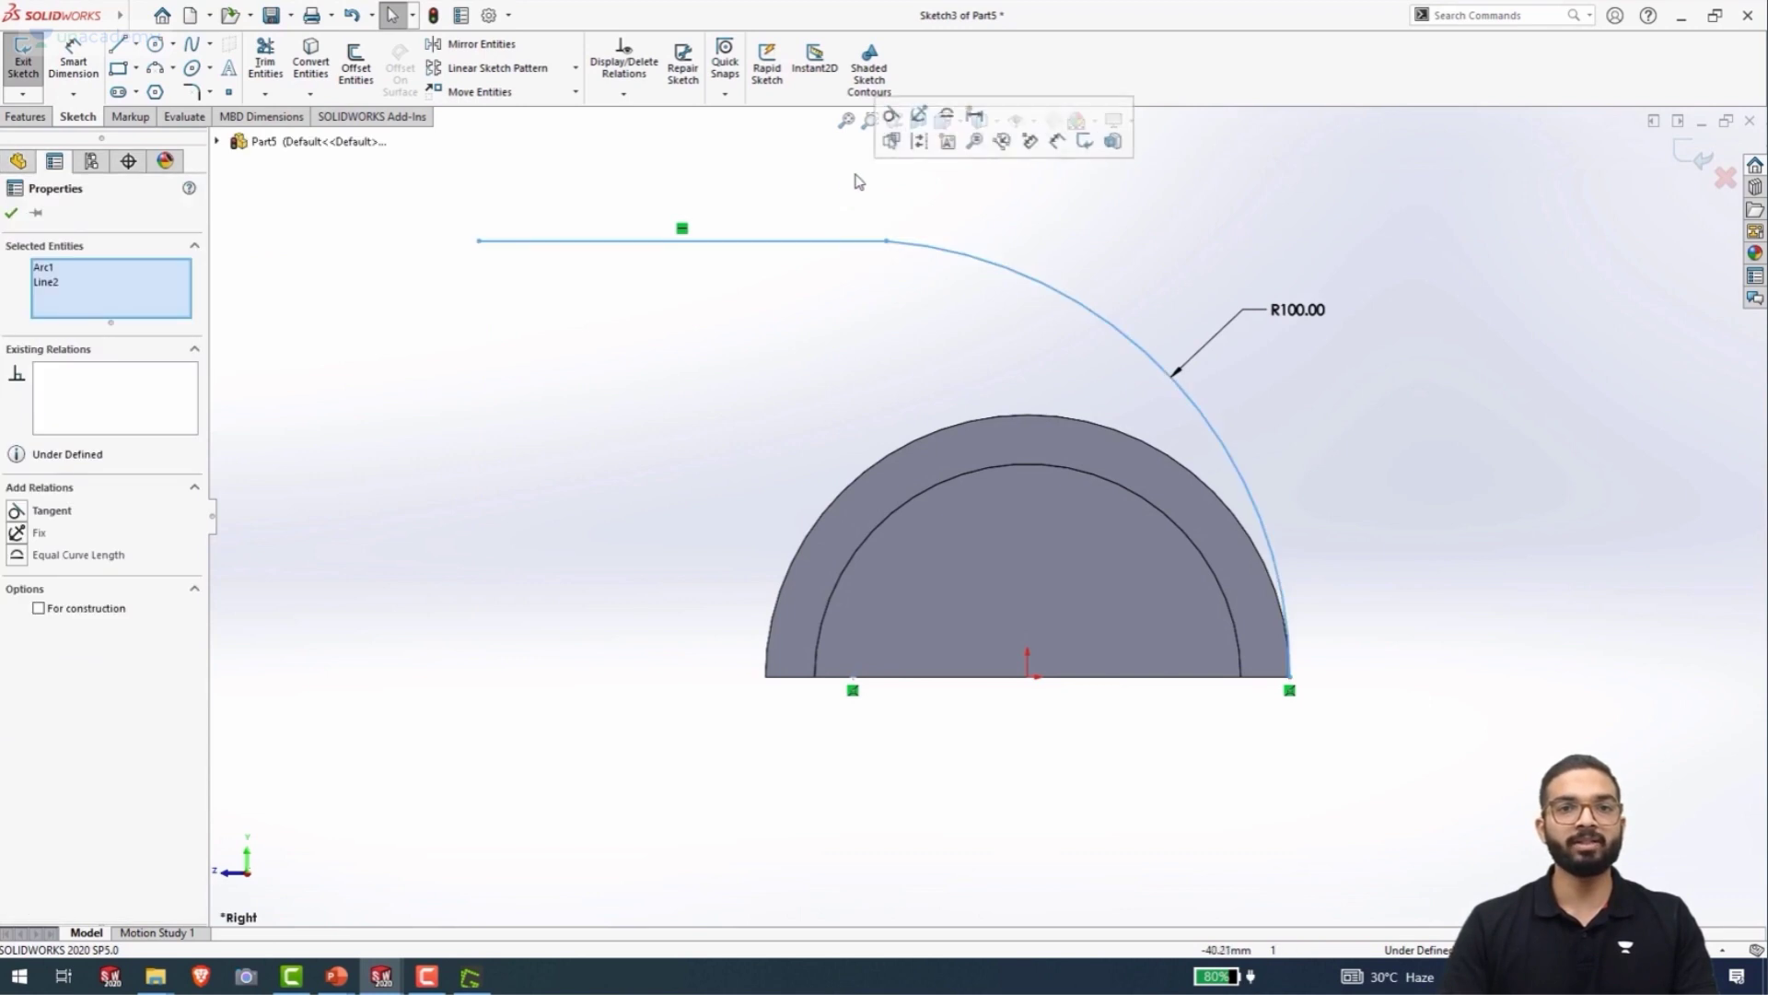
click(892, 116)
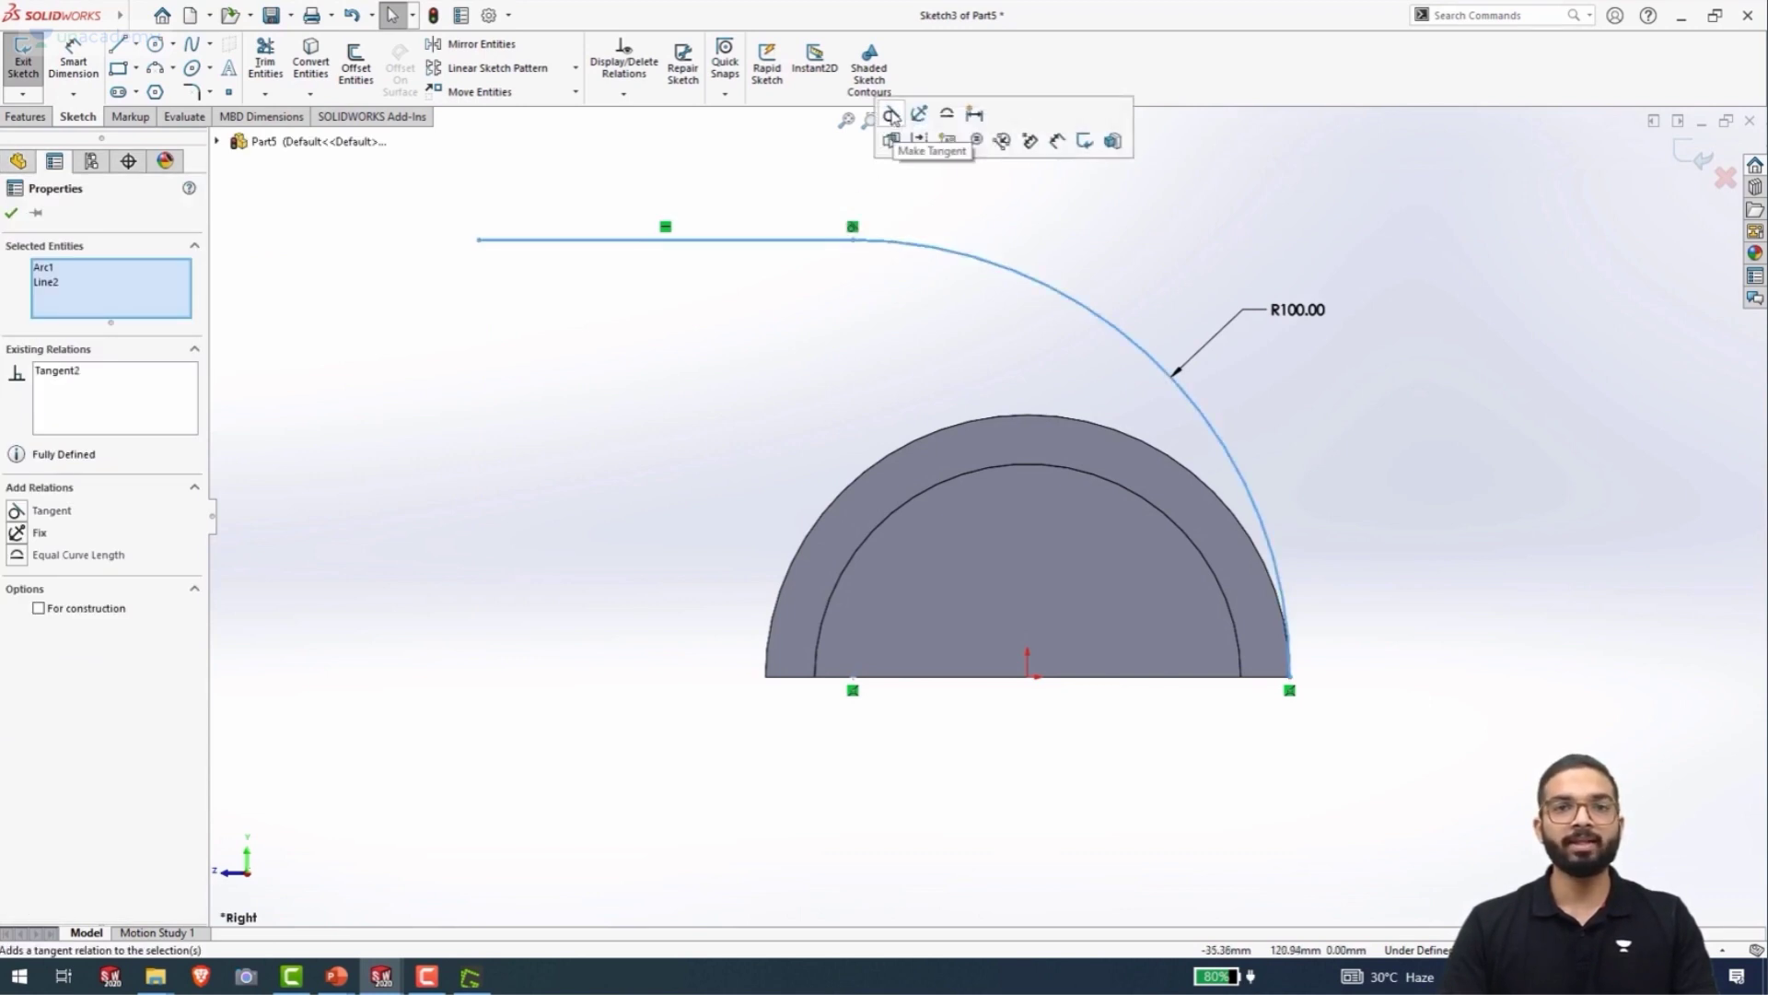
click(698, 199)
- Dimension the horizontal distance from the line's free endpoint to the origin as 81.5 mm and finish the path sketch
right_drag(588, 534, 636, 146)
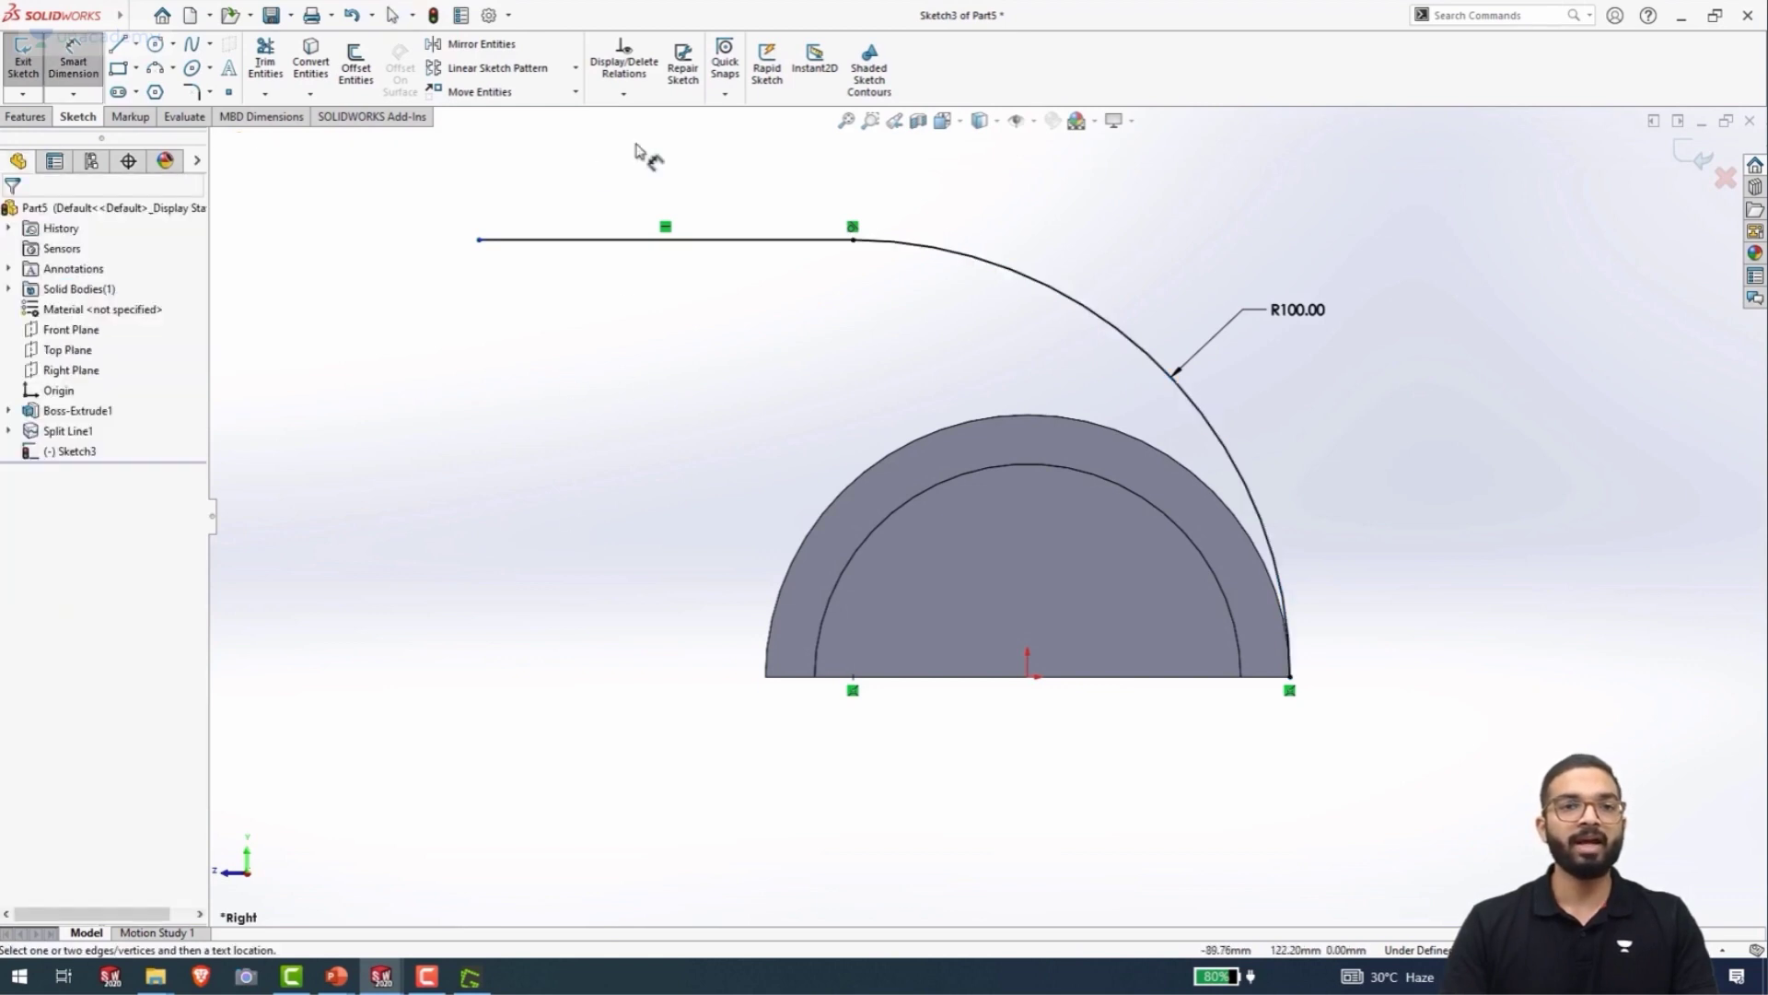
click(480, 240)
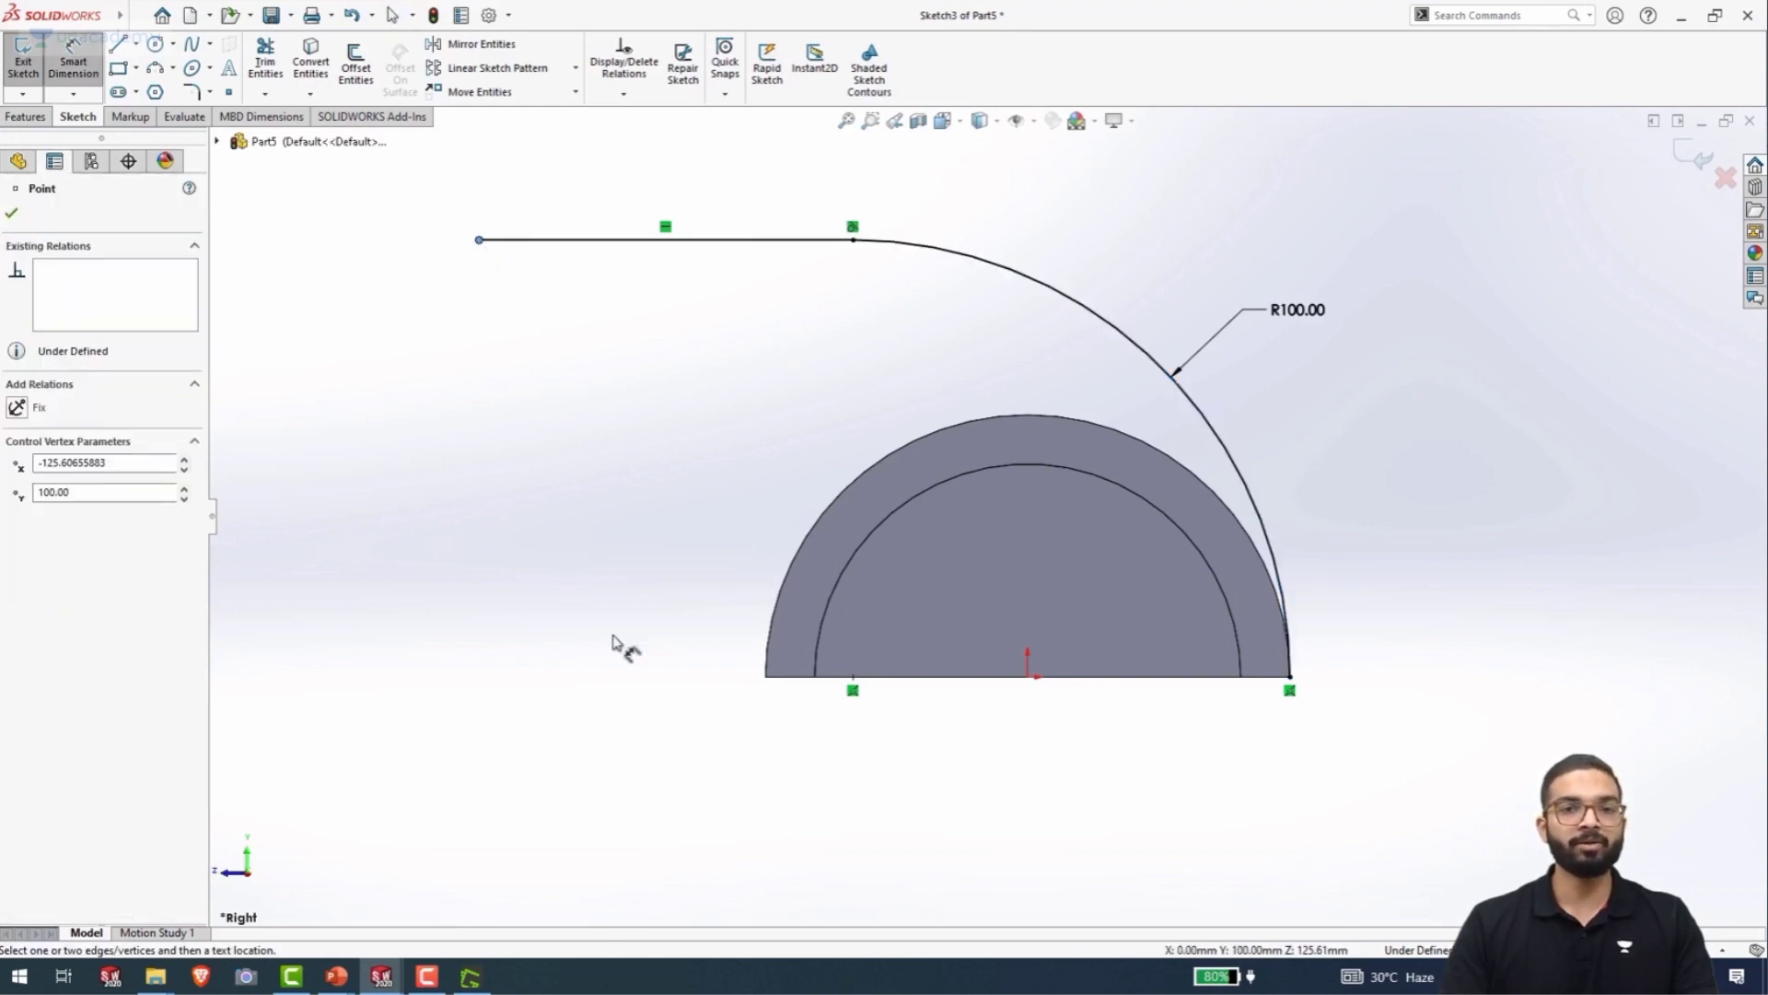
click(1027, 677)
click(717, 774)
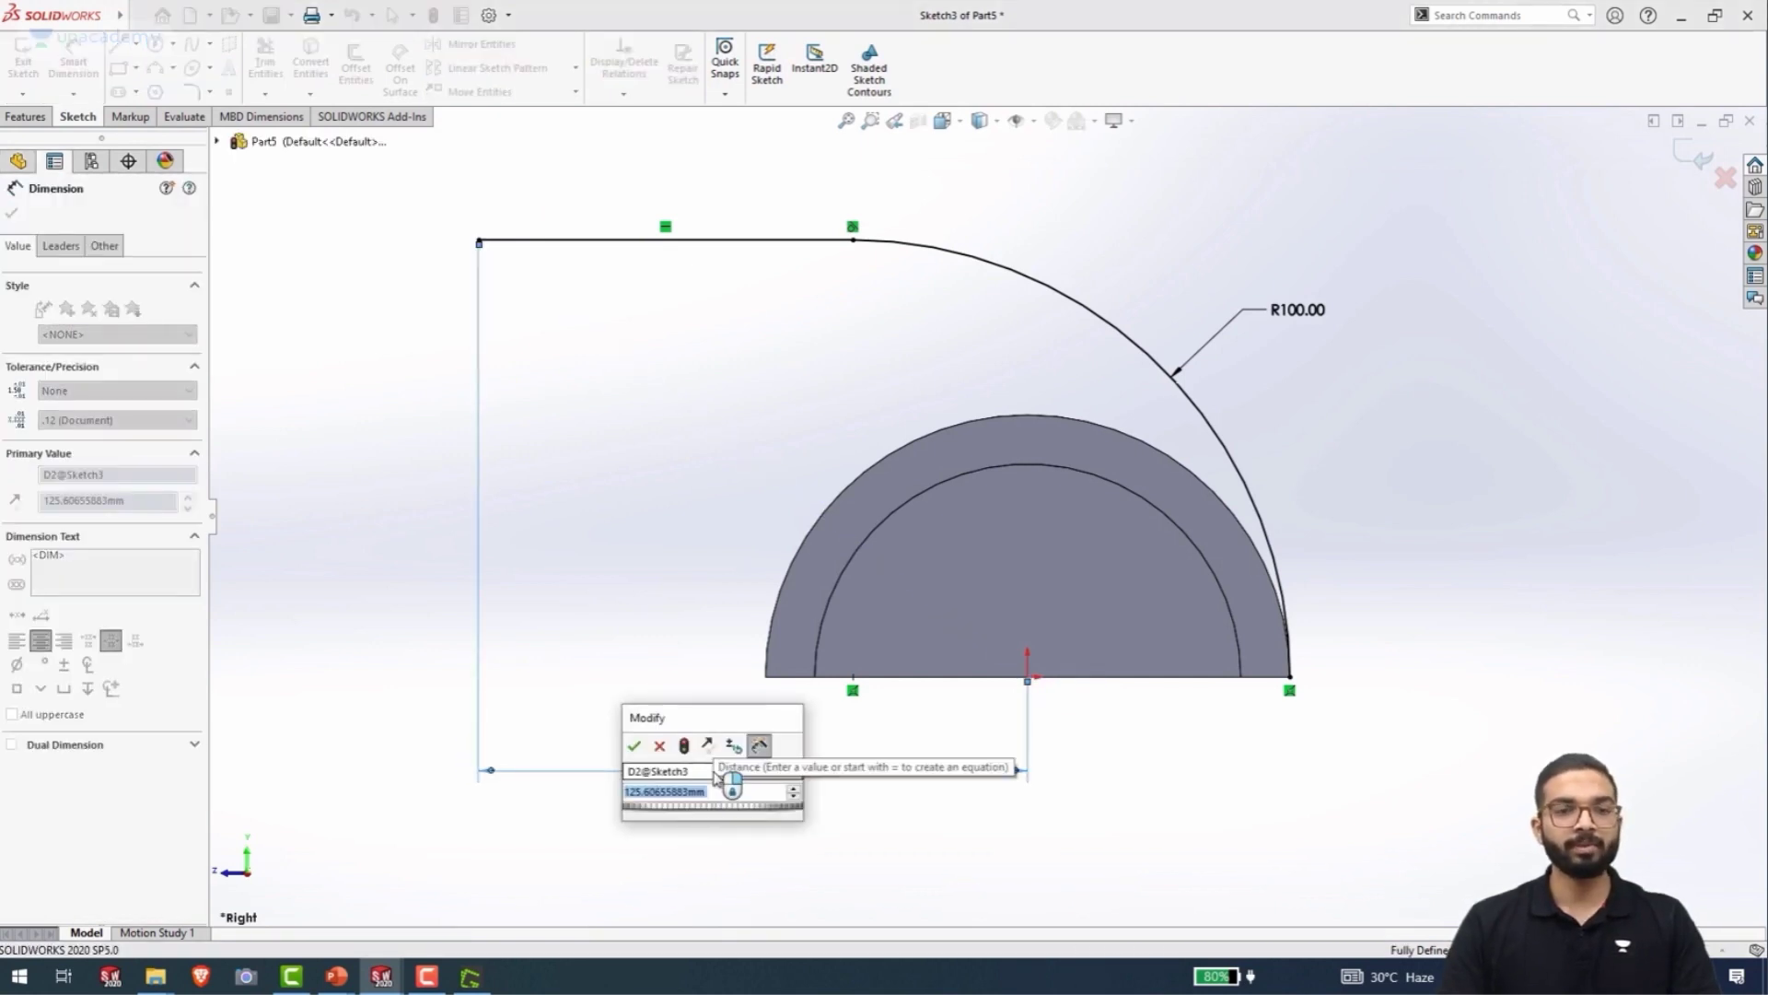
text(81.5)
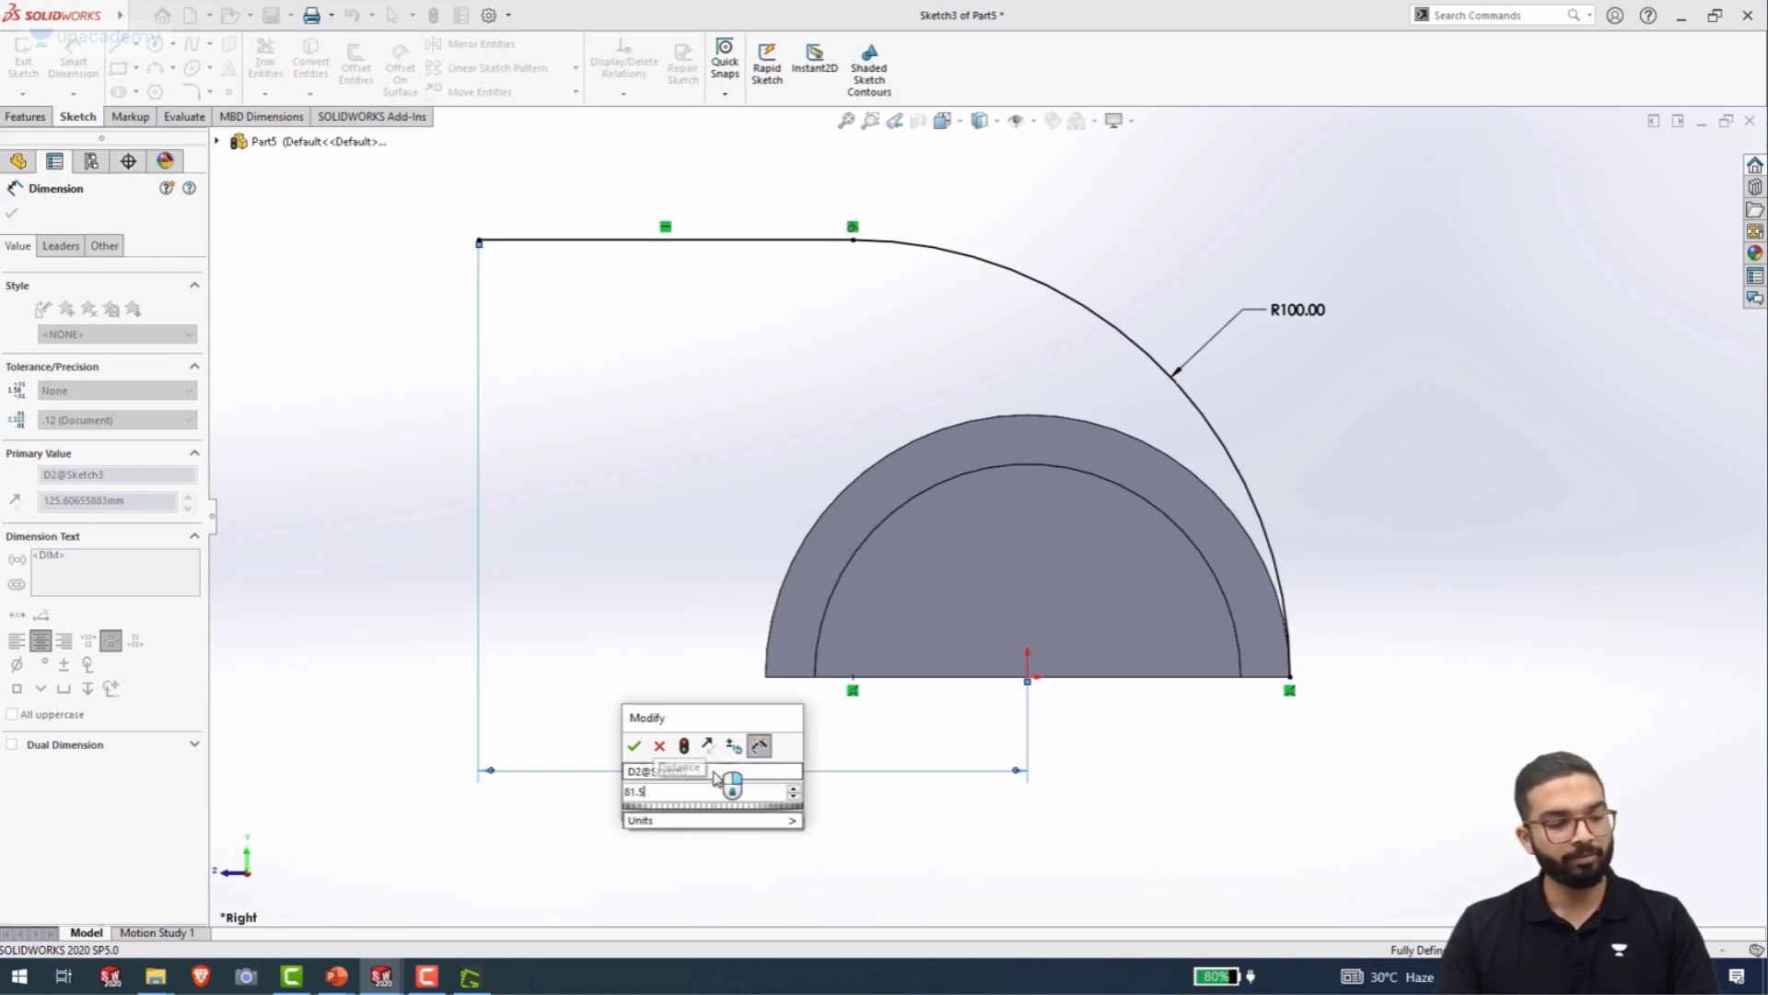
key(Return)
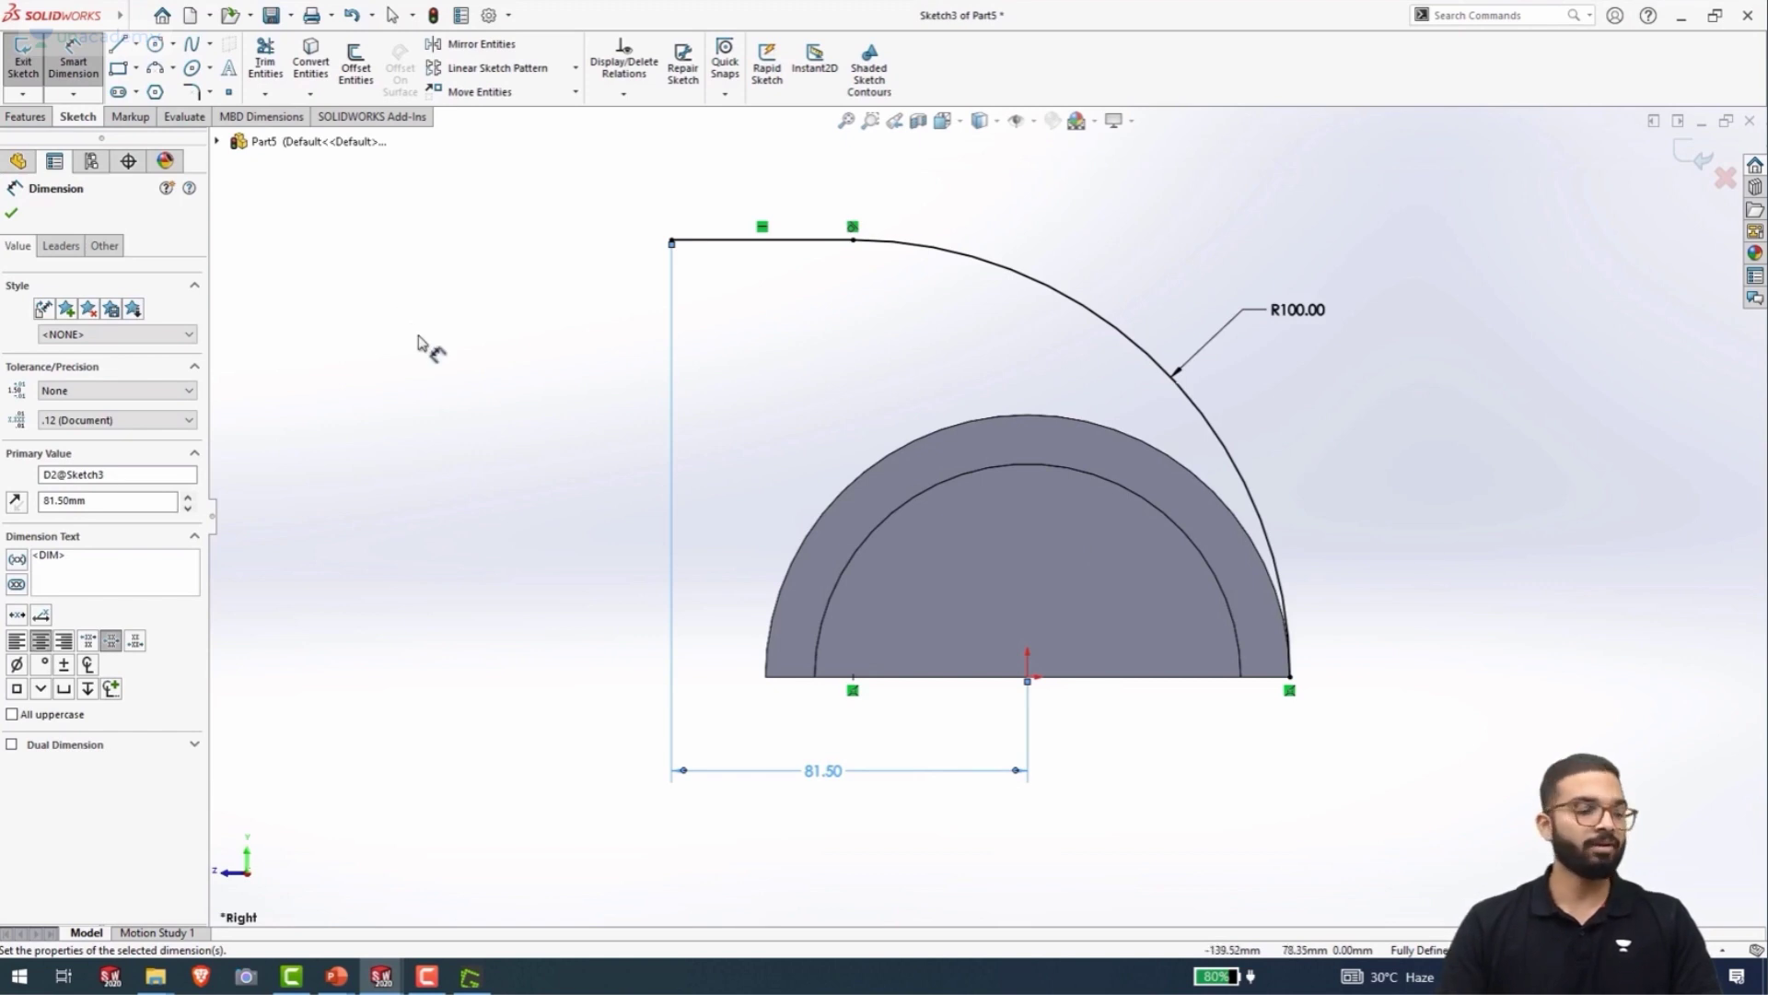
key(ctrl+b)
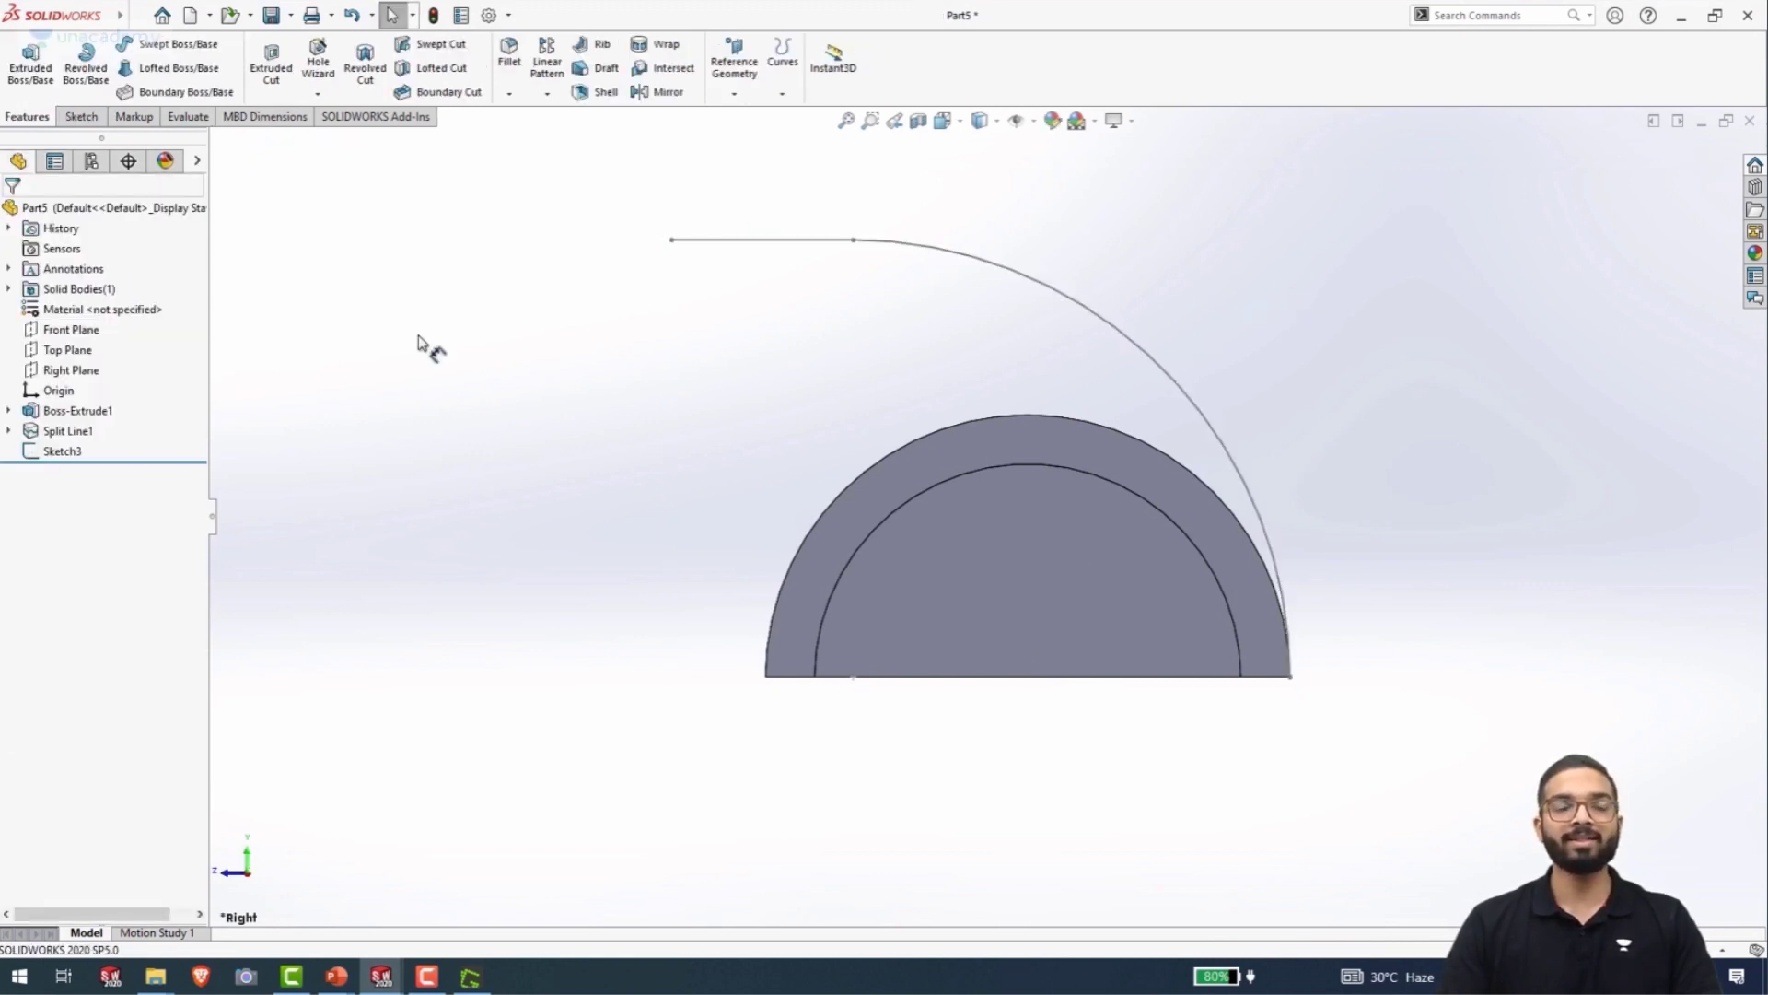
- Create a reference plane perpendicular to the path's straight line and coincident with the line's free endpoint
middle_drag(419, 342, 472, 394)
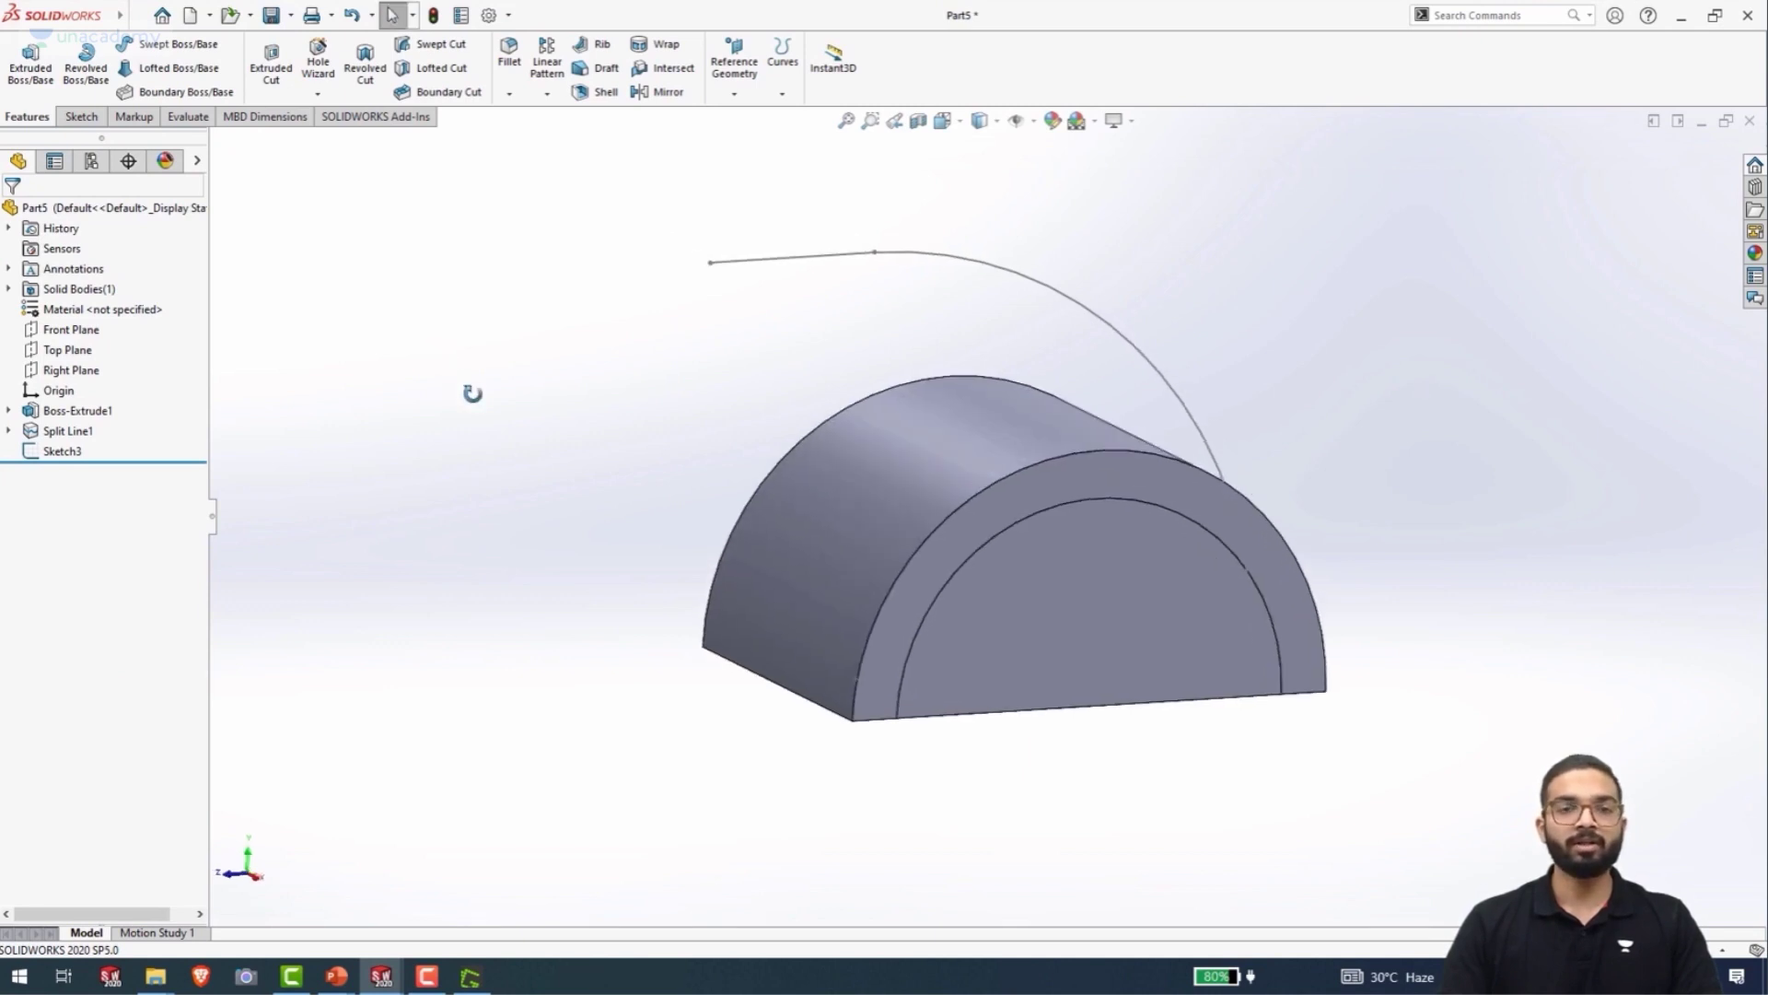
click(711, 266)
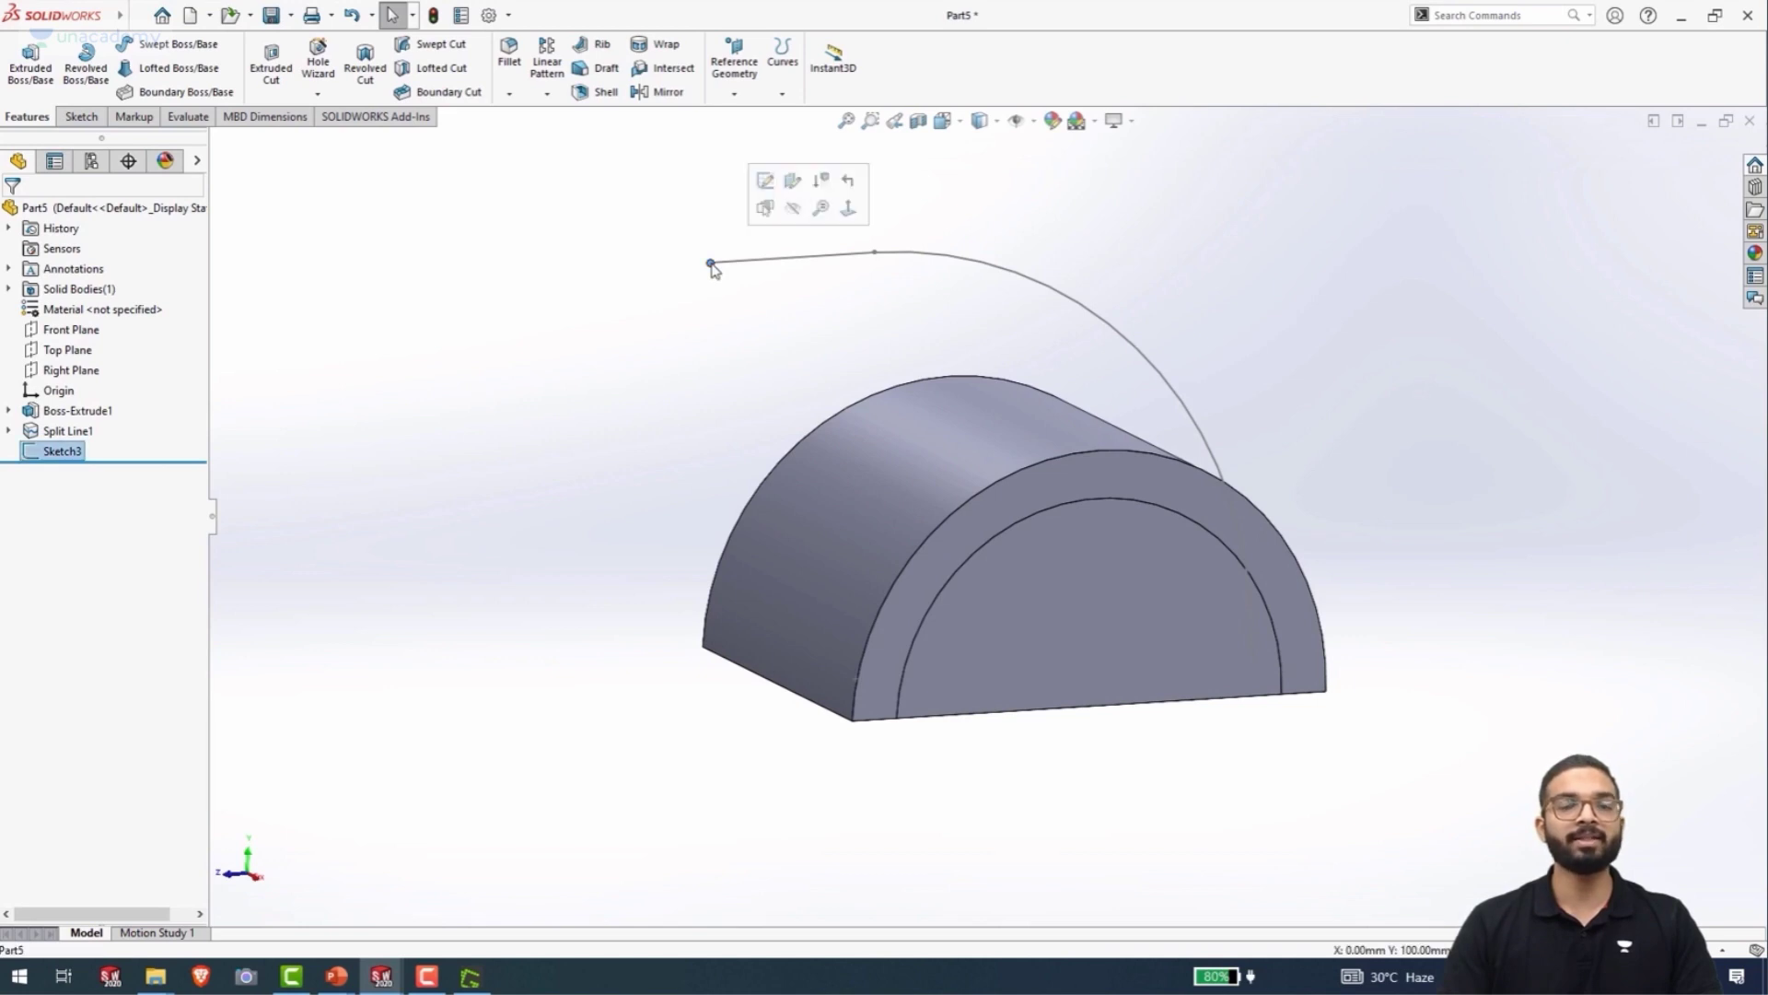
click(703, 326)
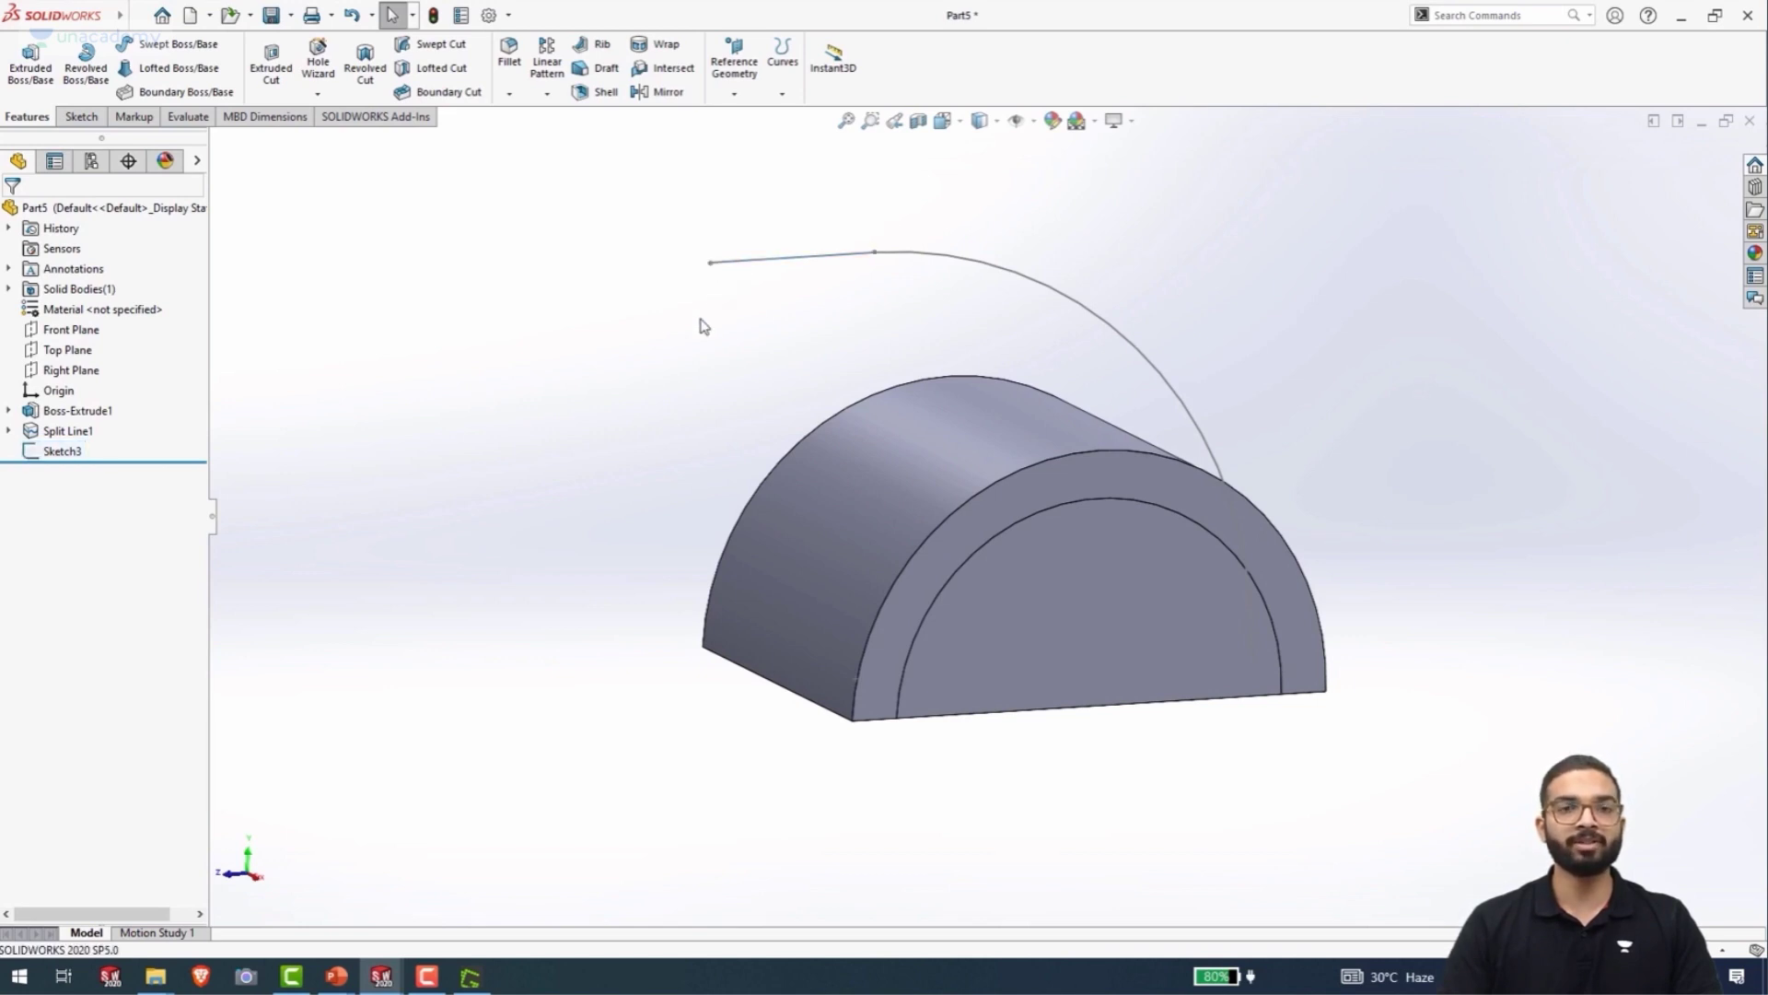
click(729, 96)
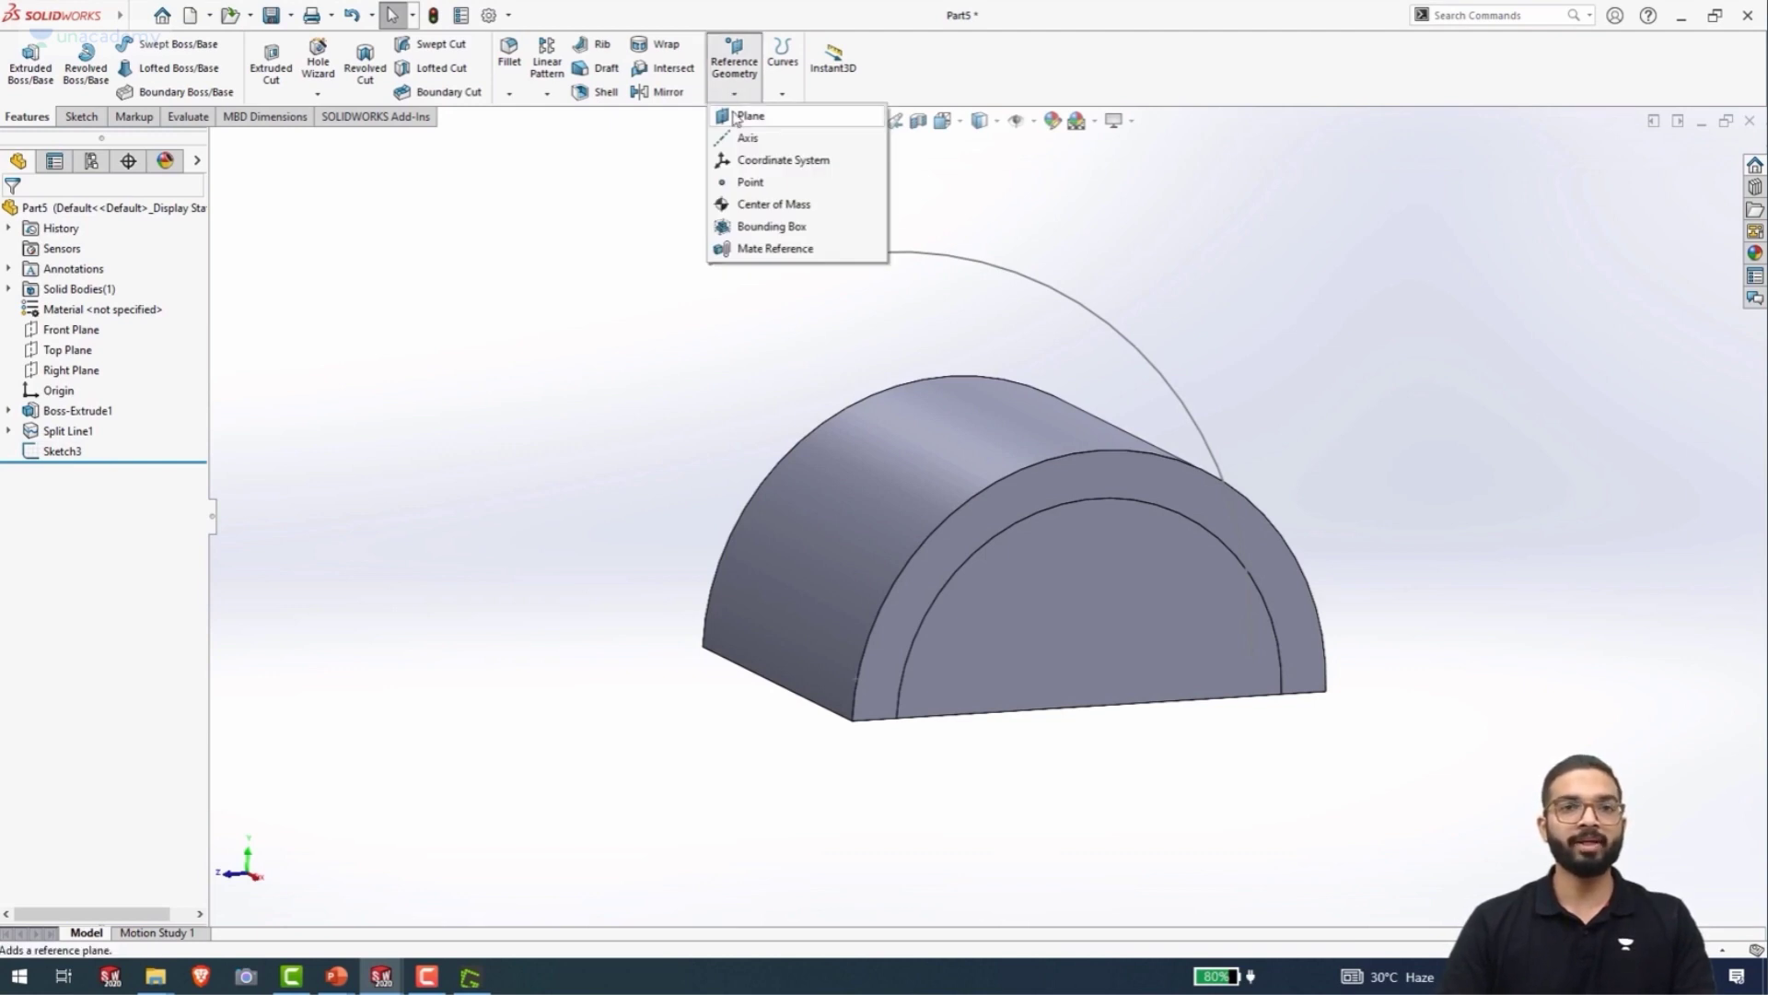
click(746, 116)
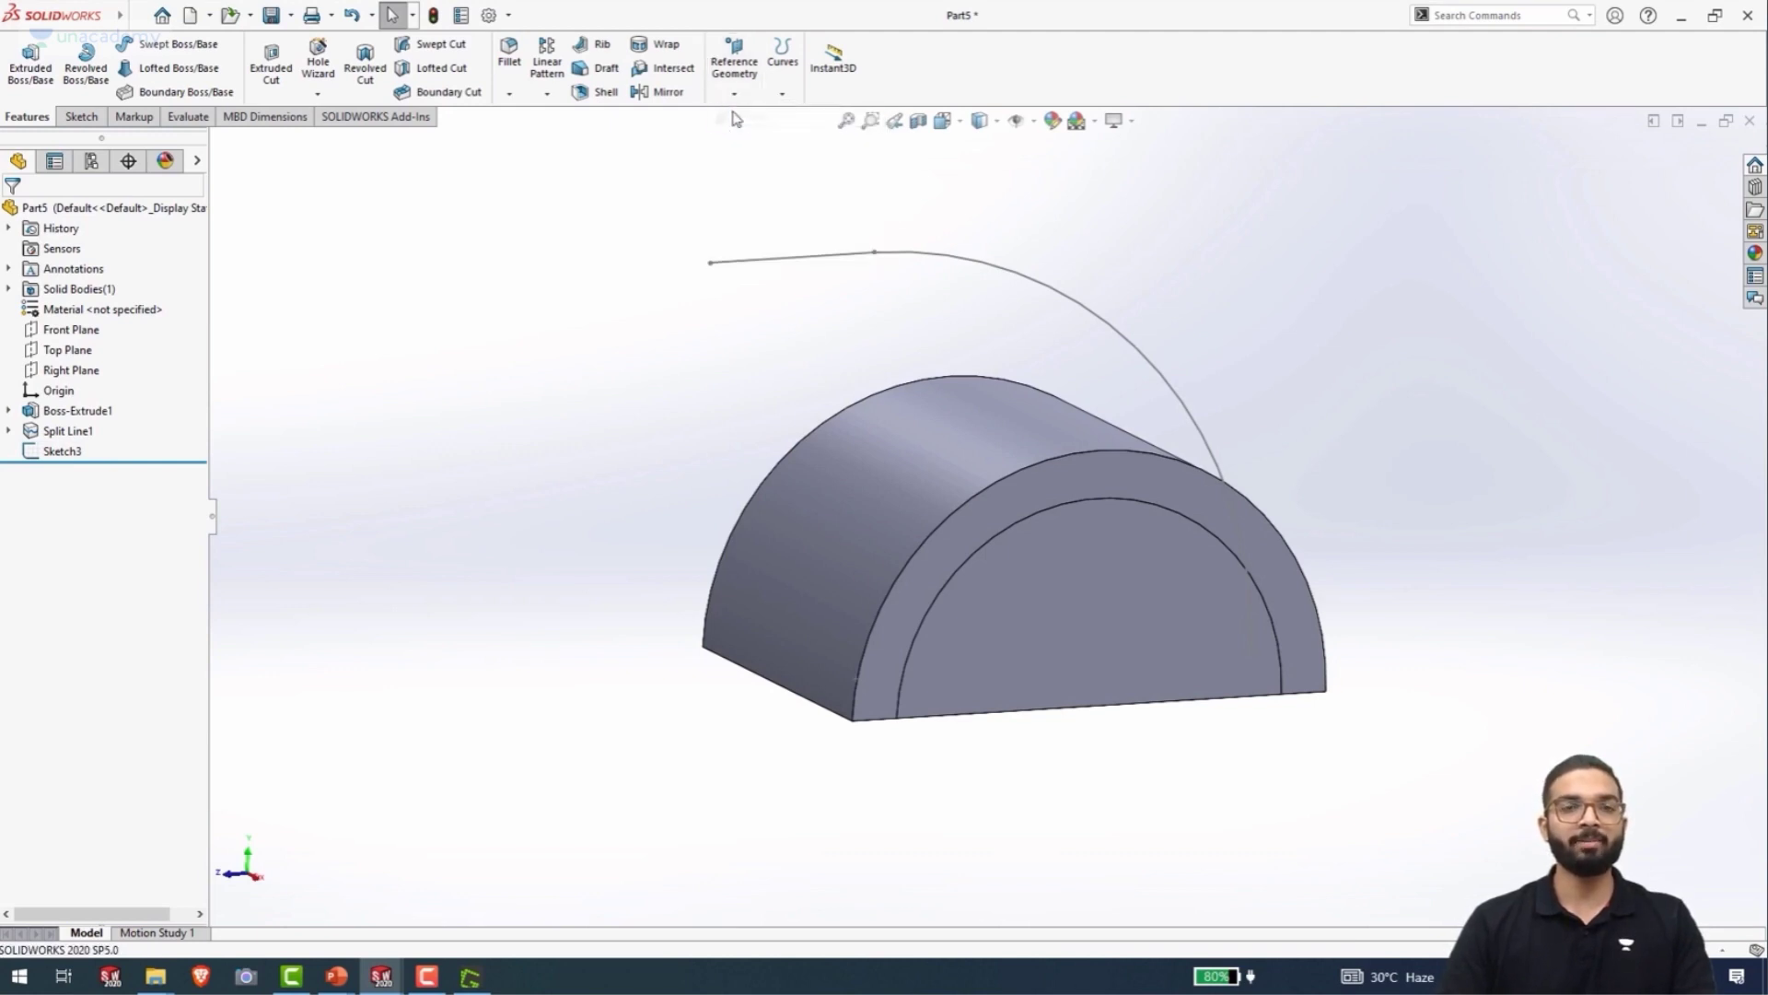
click(775, 260)
scroll(716, 293, down, 3)
scroll(715, 293, down, 2)
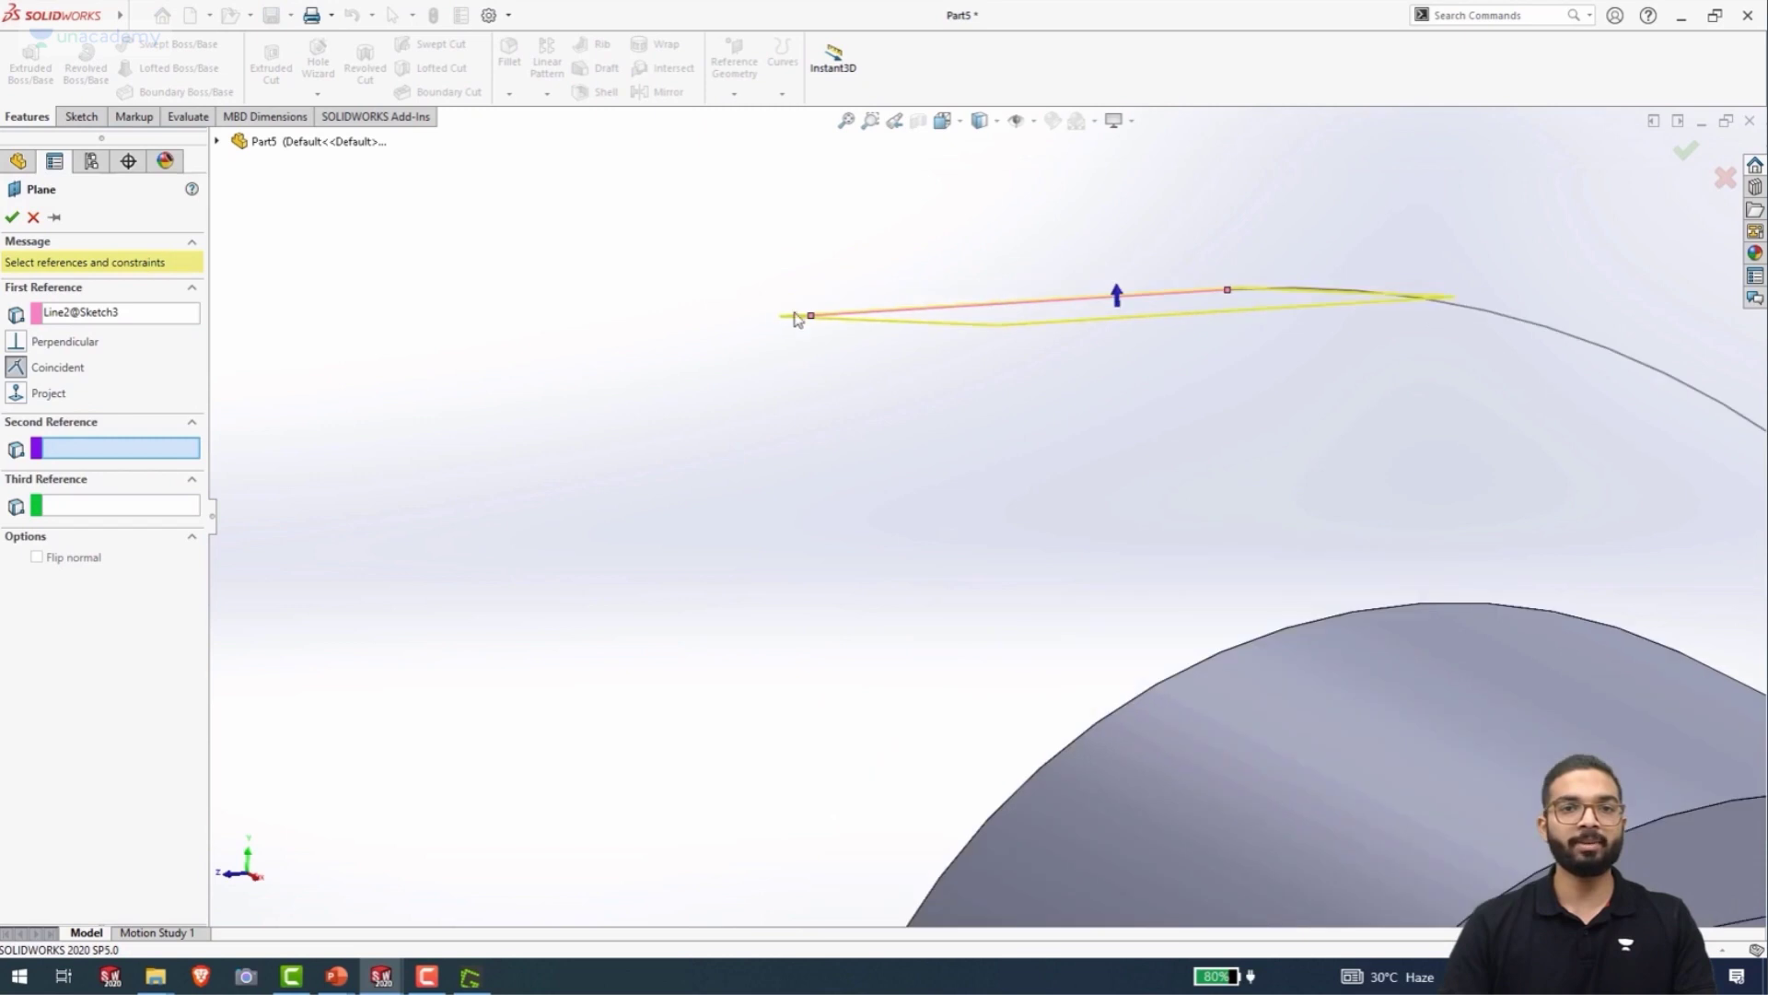
click(810, 317)
scroll(808, 359, up, 3)
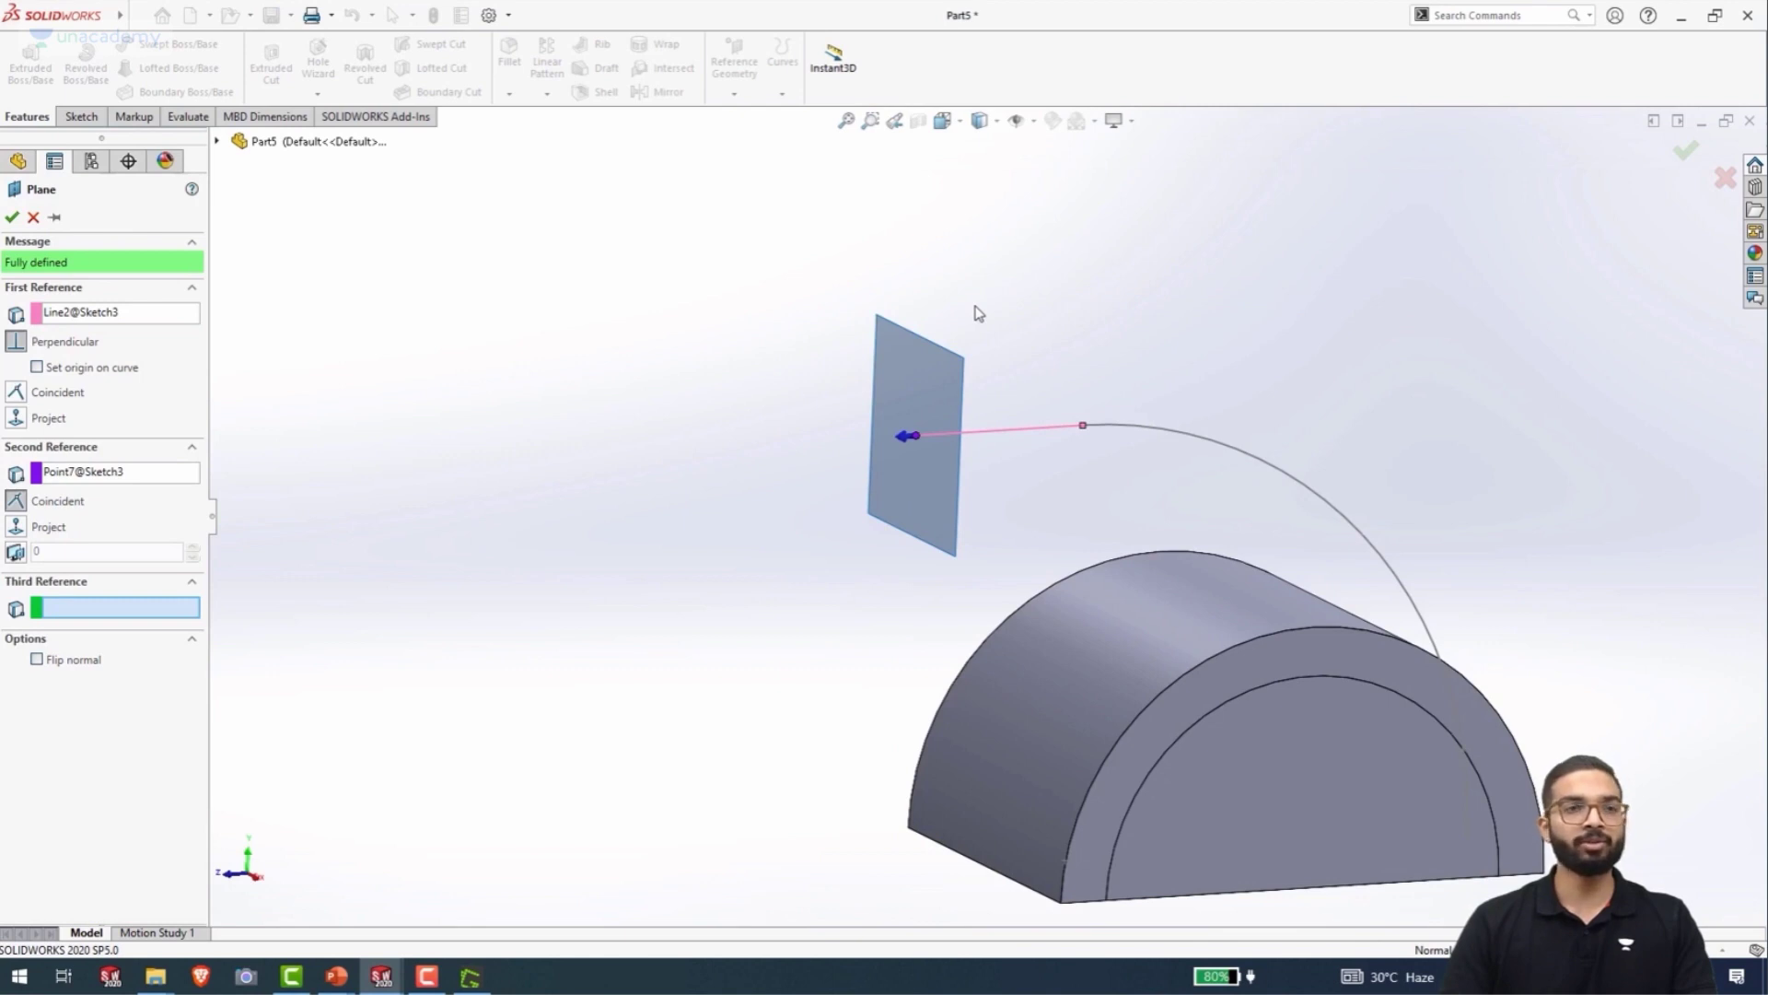
click(12, 216)
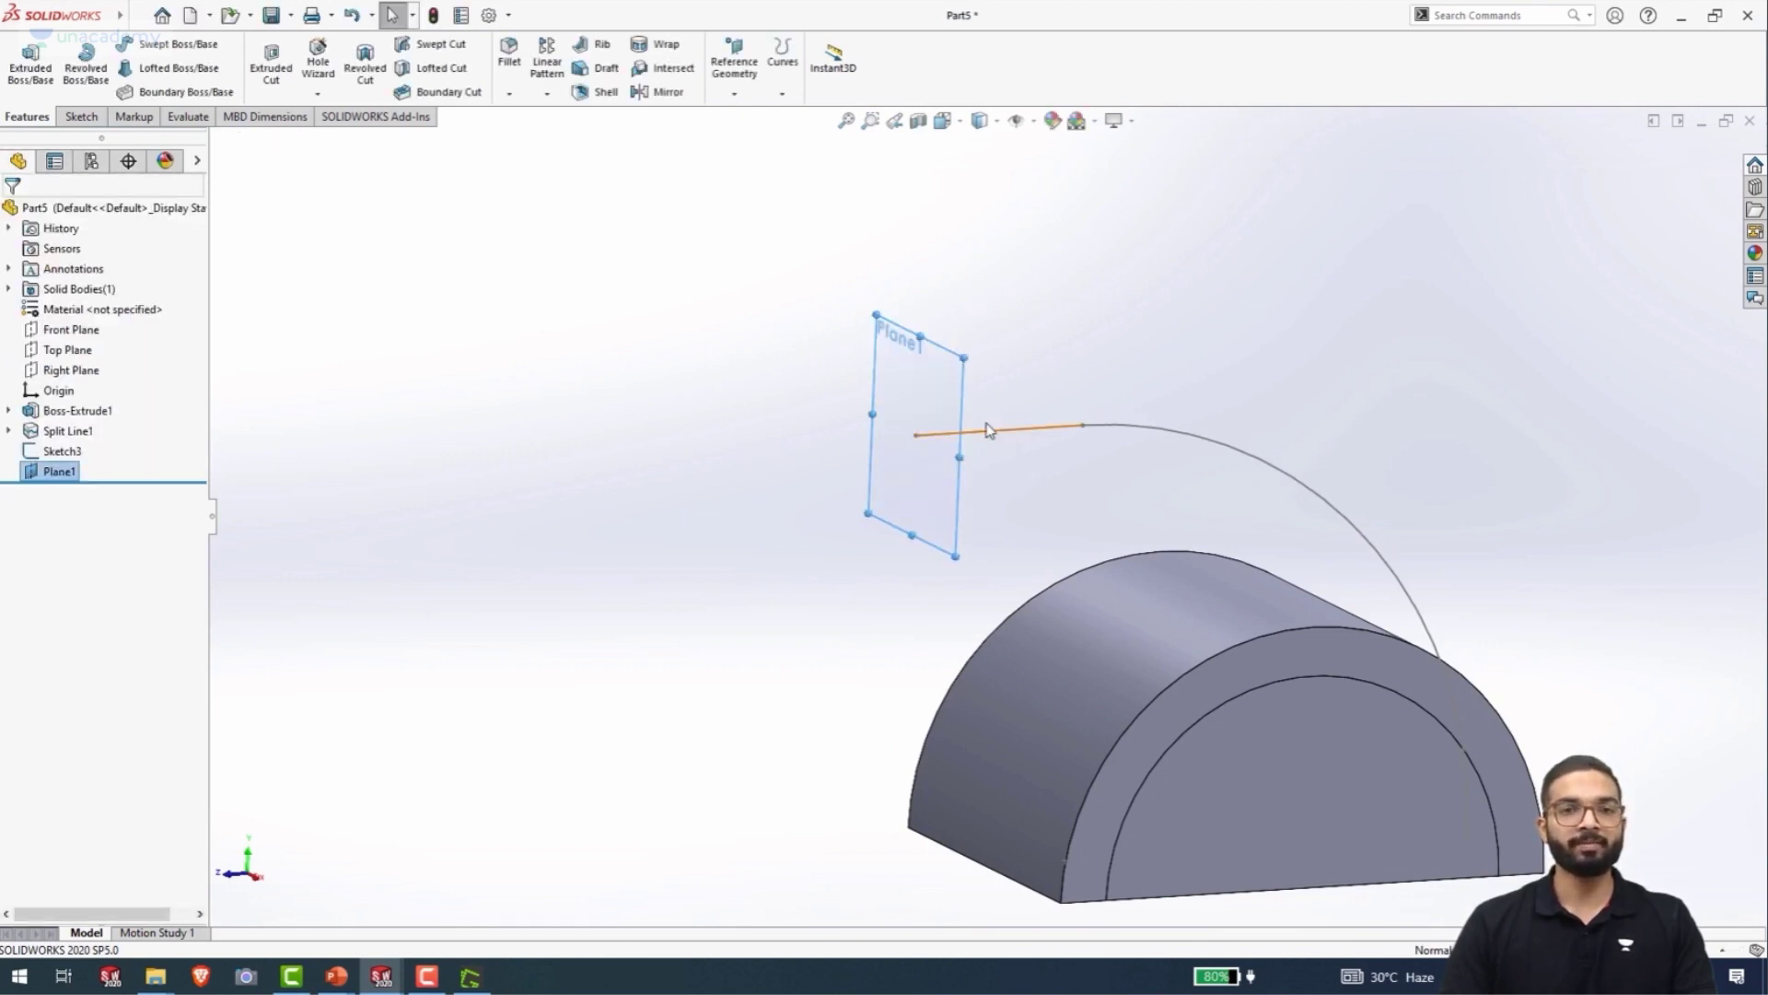
- Start a sketch on the new reference plane and draw a corner rectangle about 31.6 by 15.6 mm below the path's endpoint
click(48, 469)
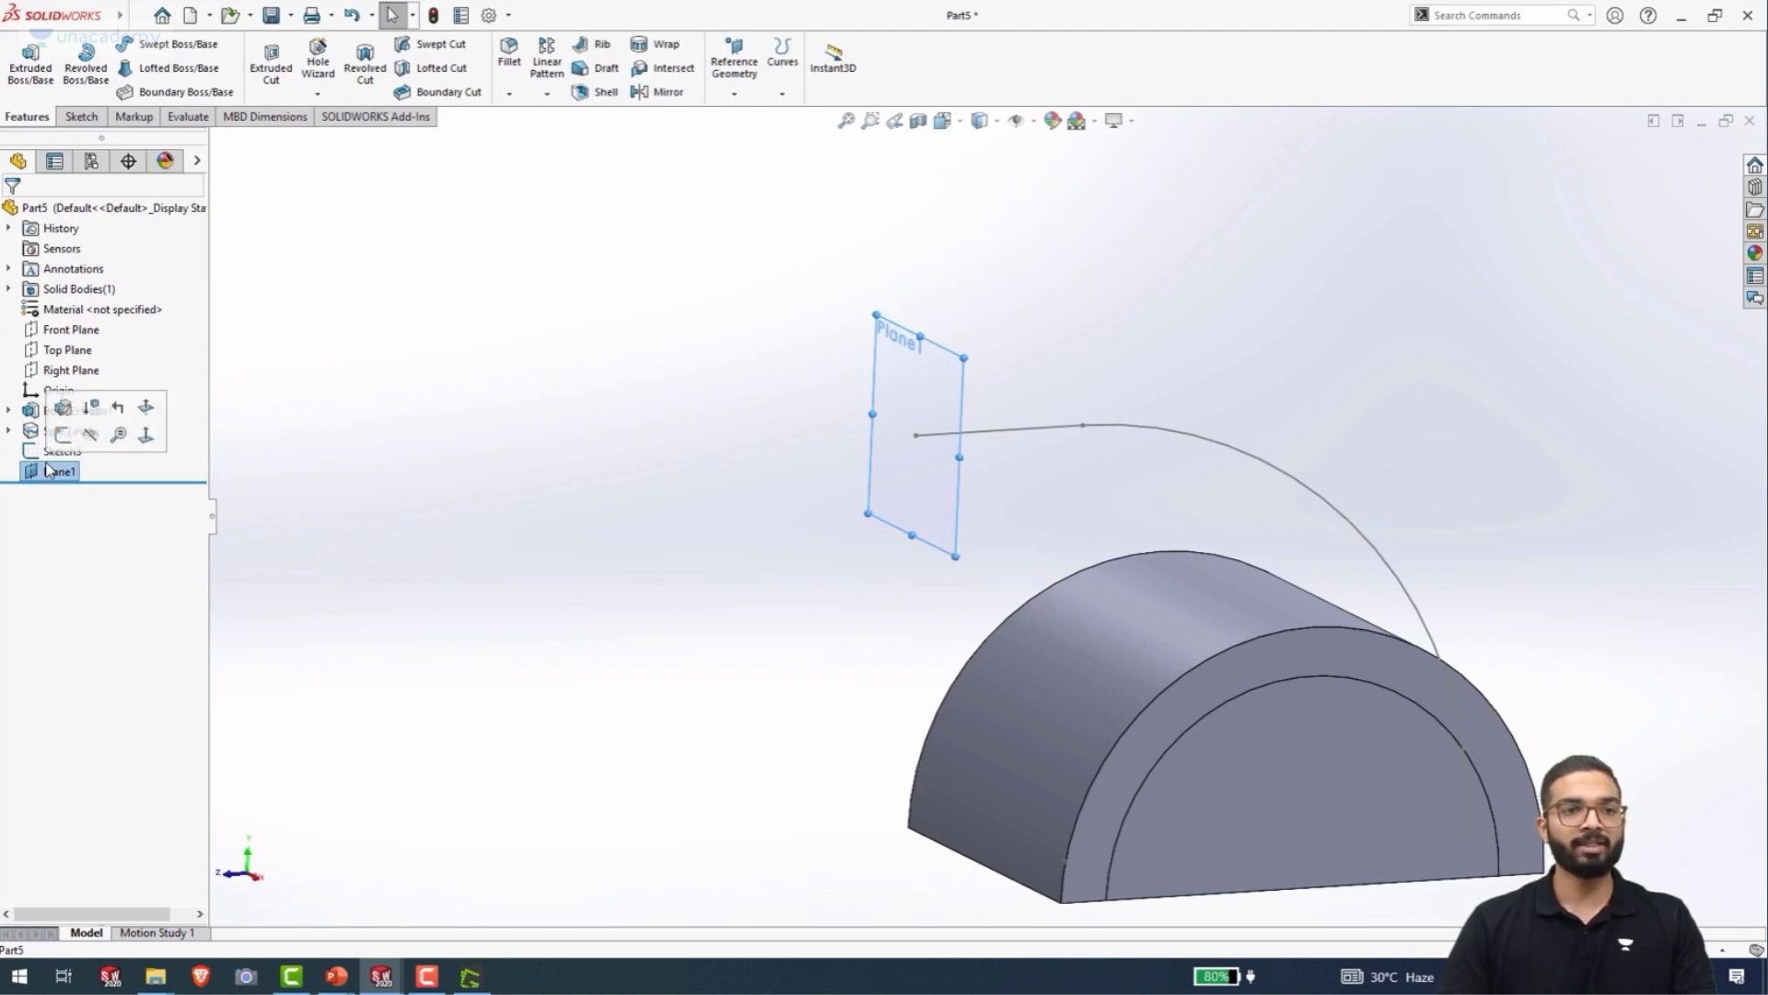
click(62, 448)
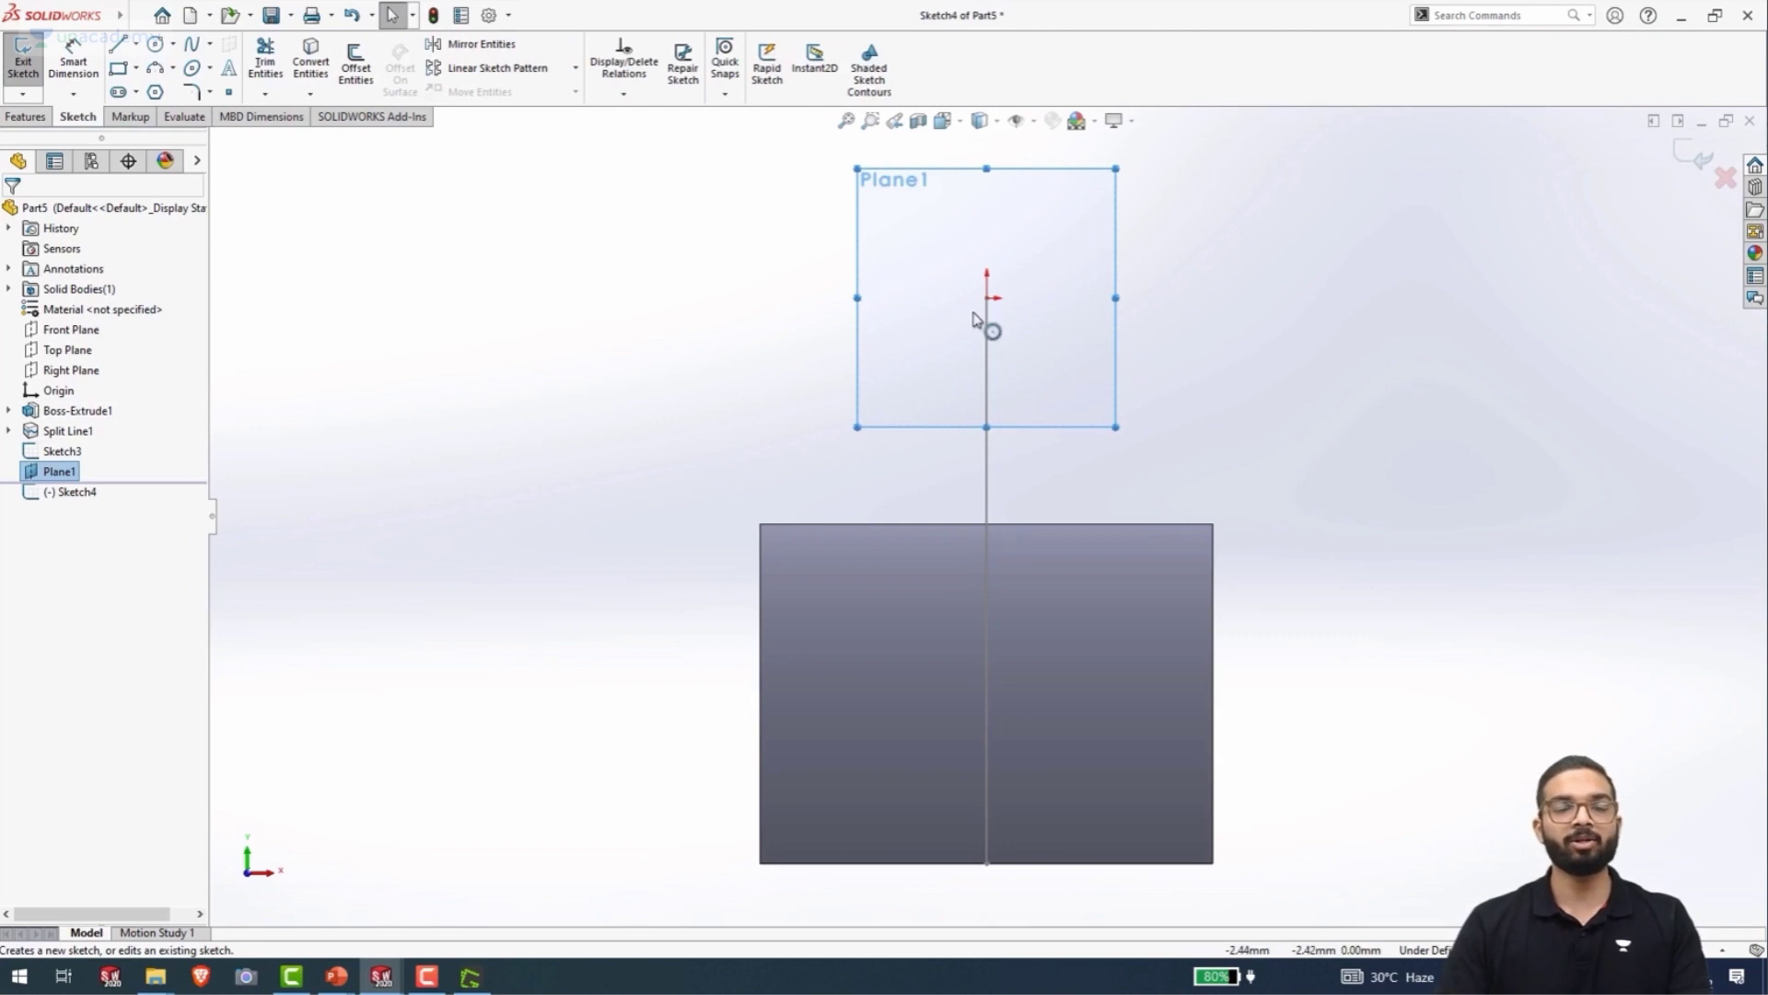
scroll(1014, 304, down, 5)
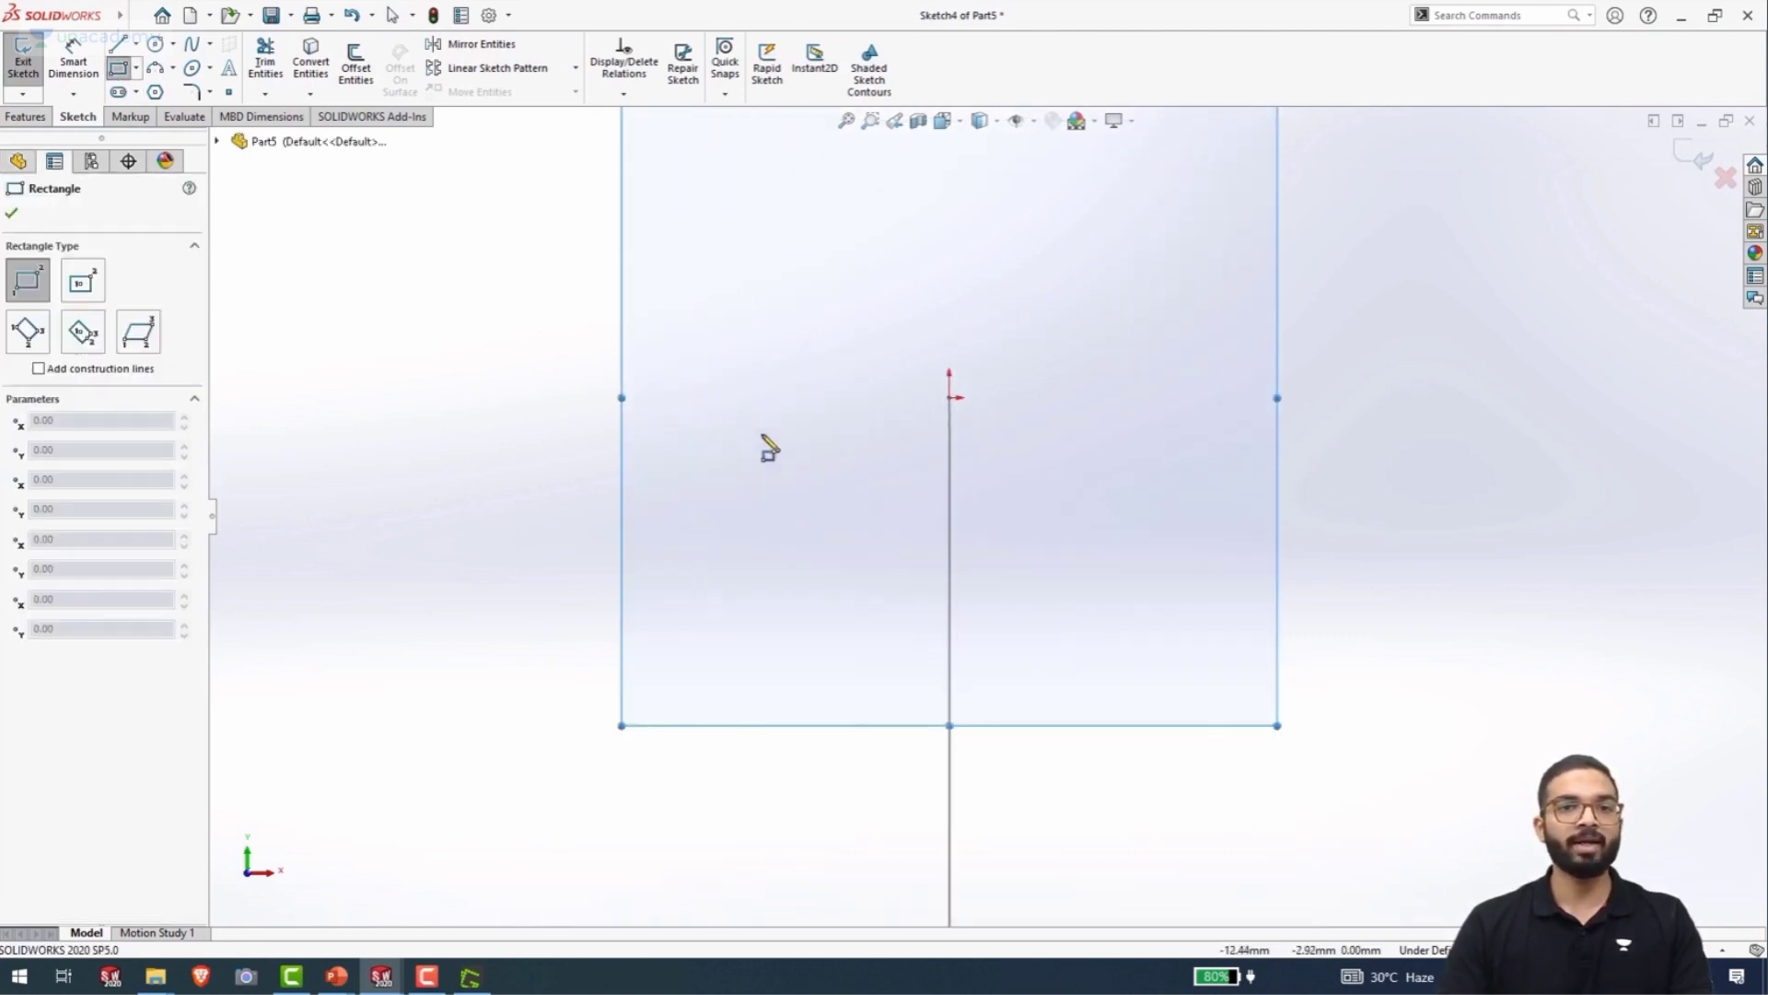
click(759, 432)
click(1214, 656)
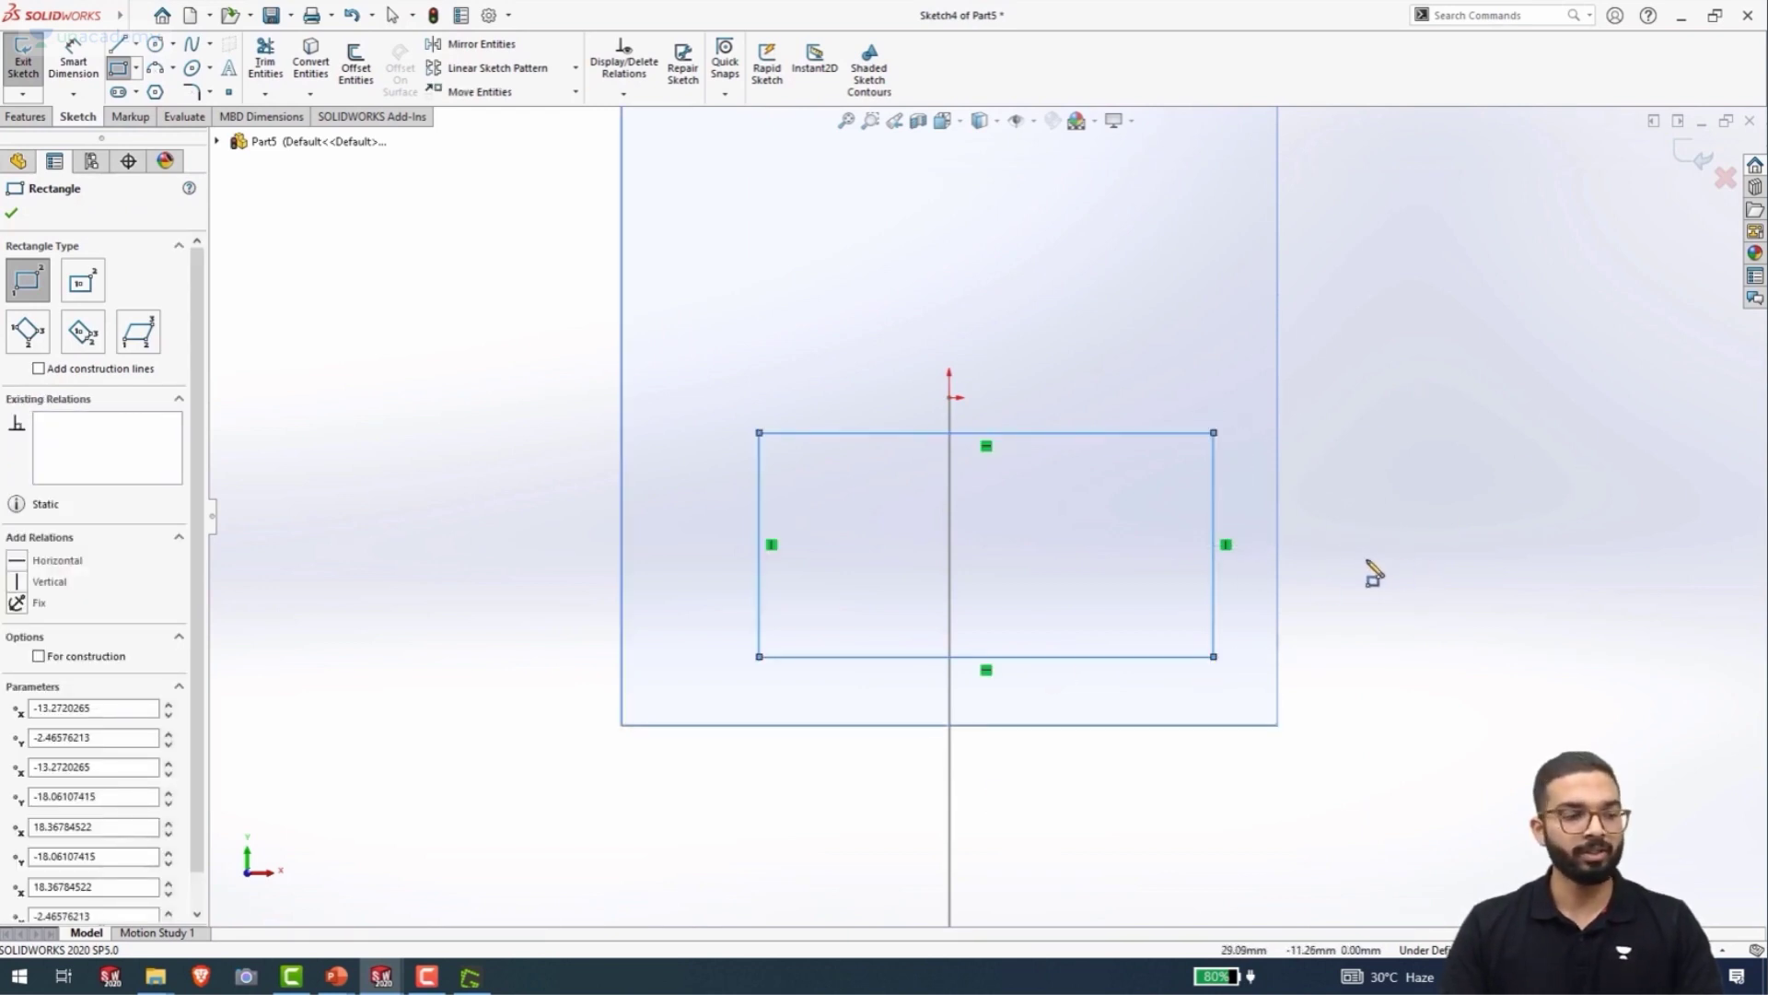
- Dimension the rectangle's upper edge and set its width to 57.5 mm
right_drag(1386, 620, 1378, 296)
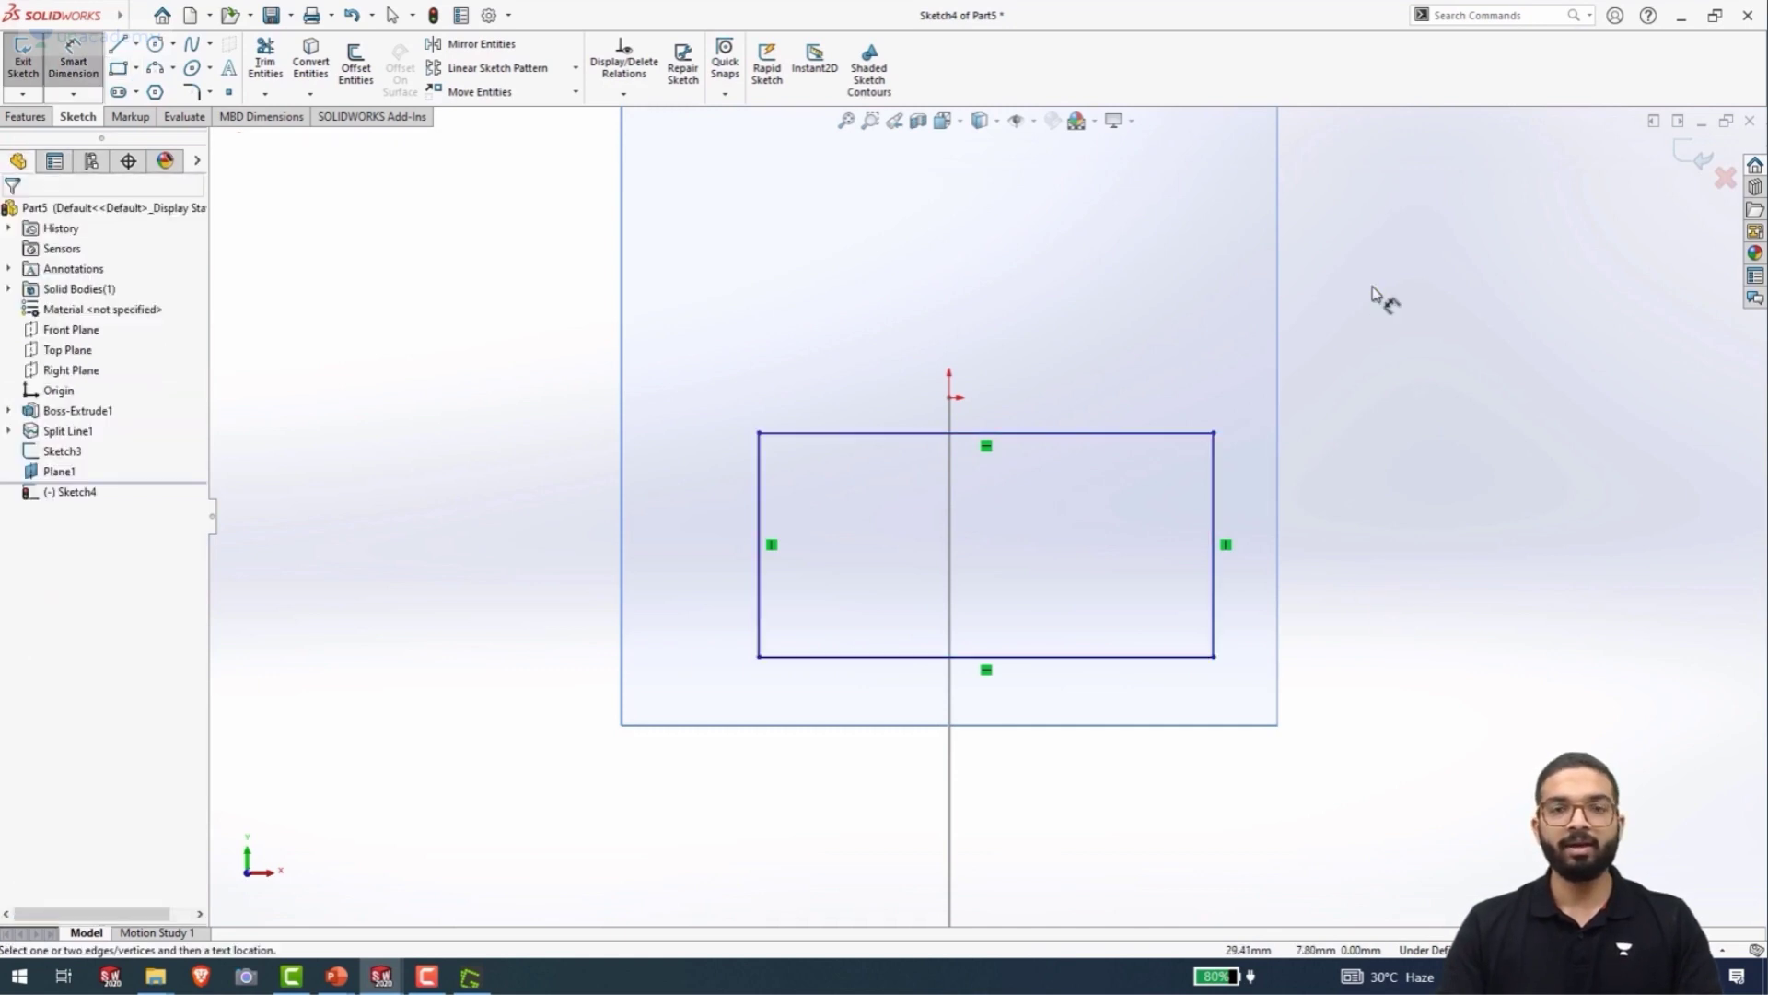
click(1123, 432)
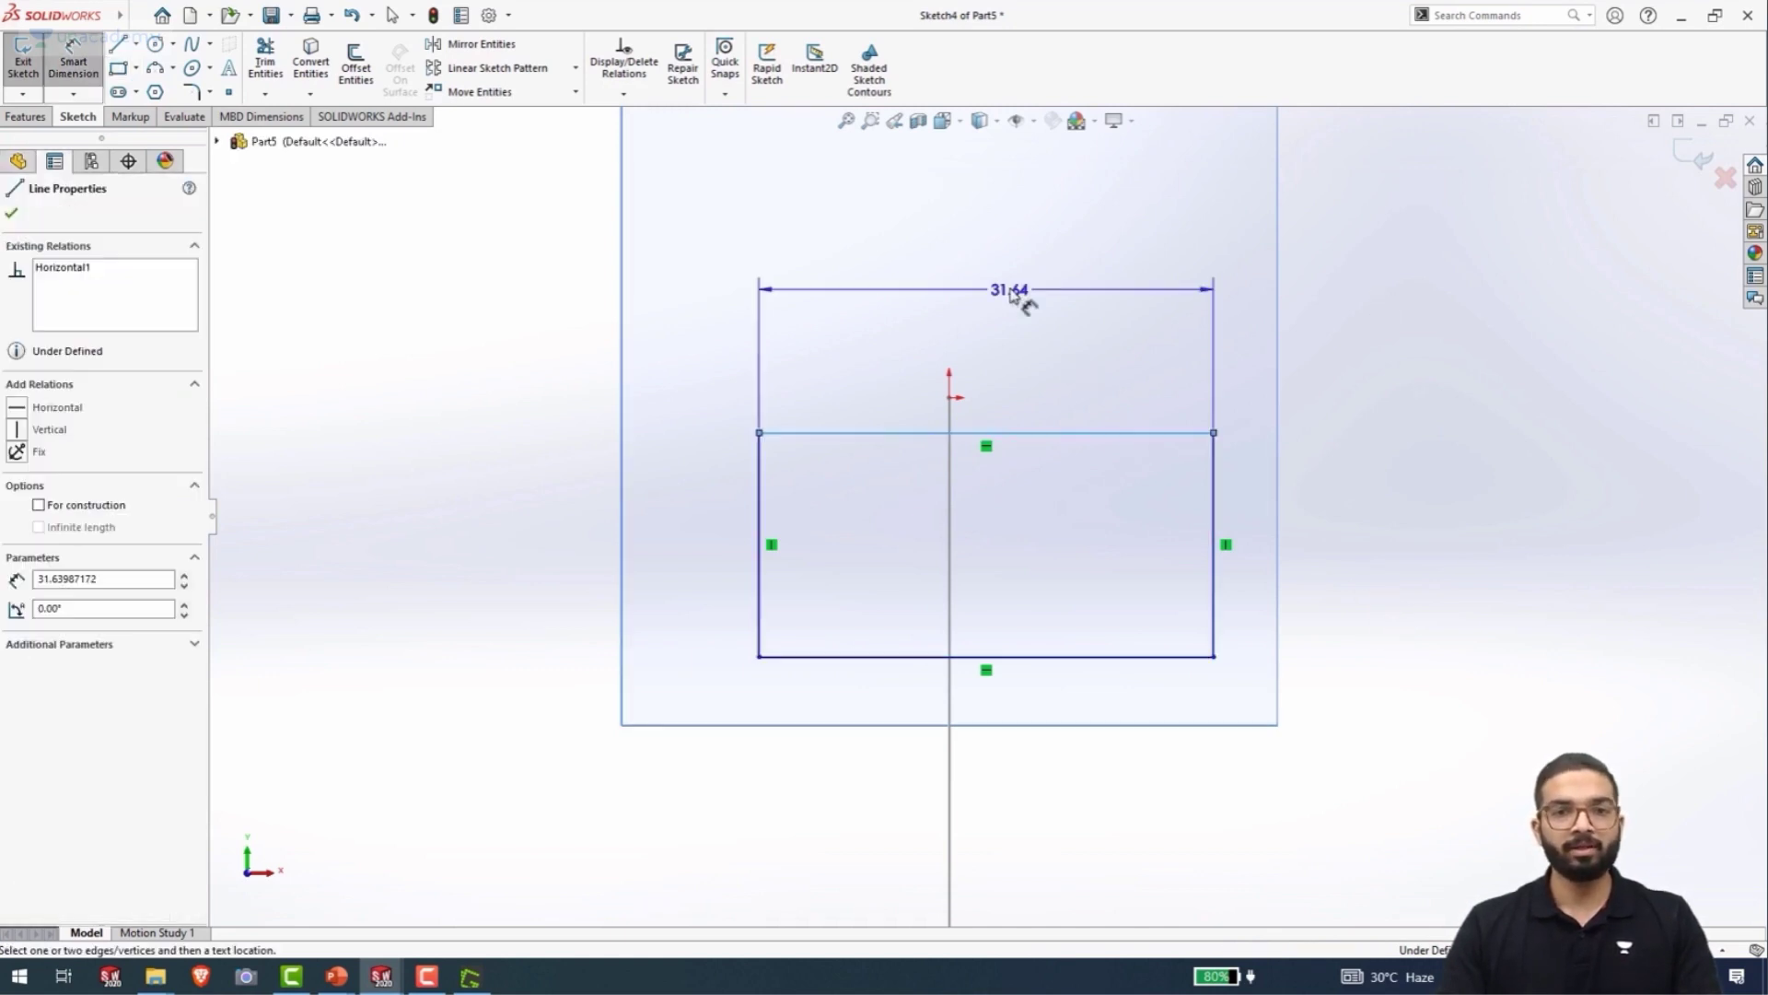
click(999, 285)
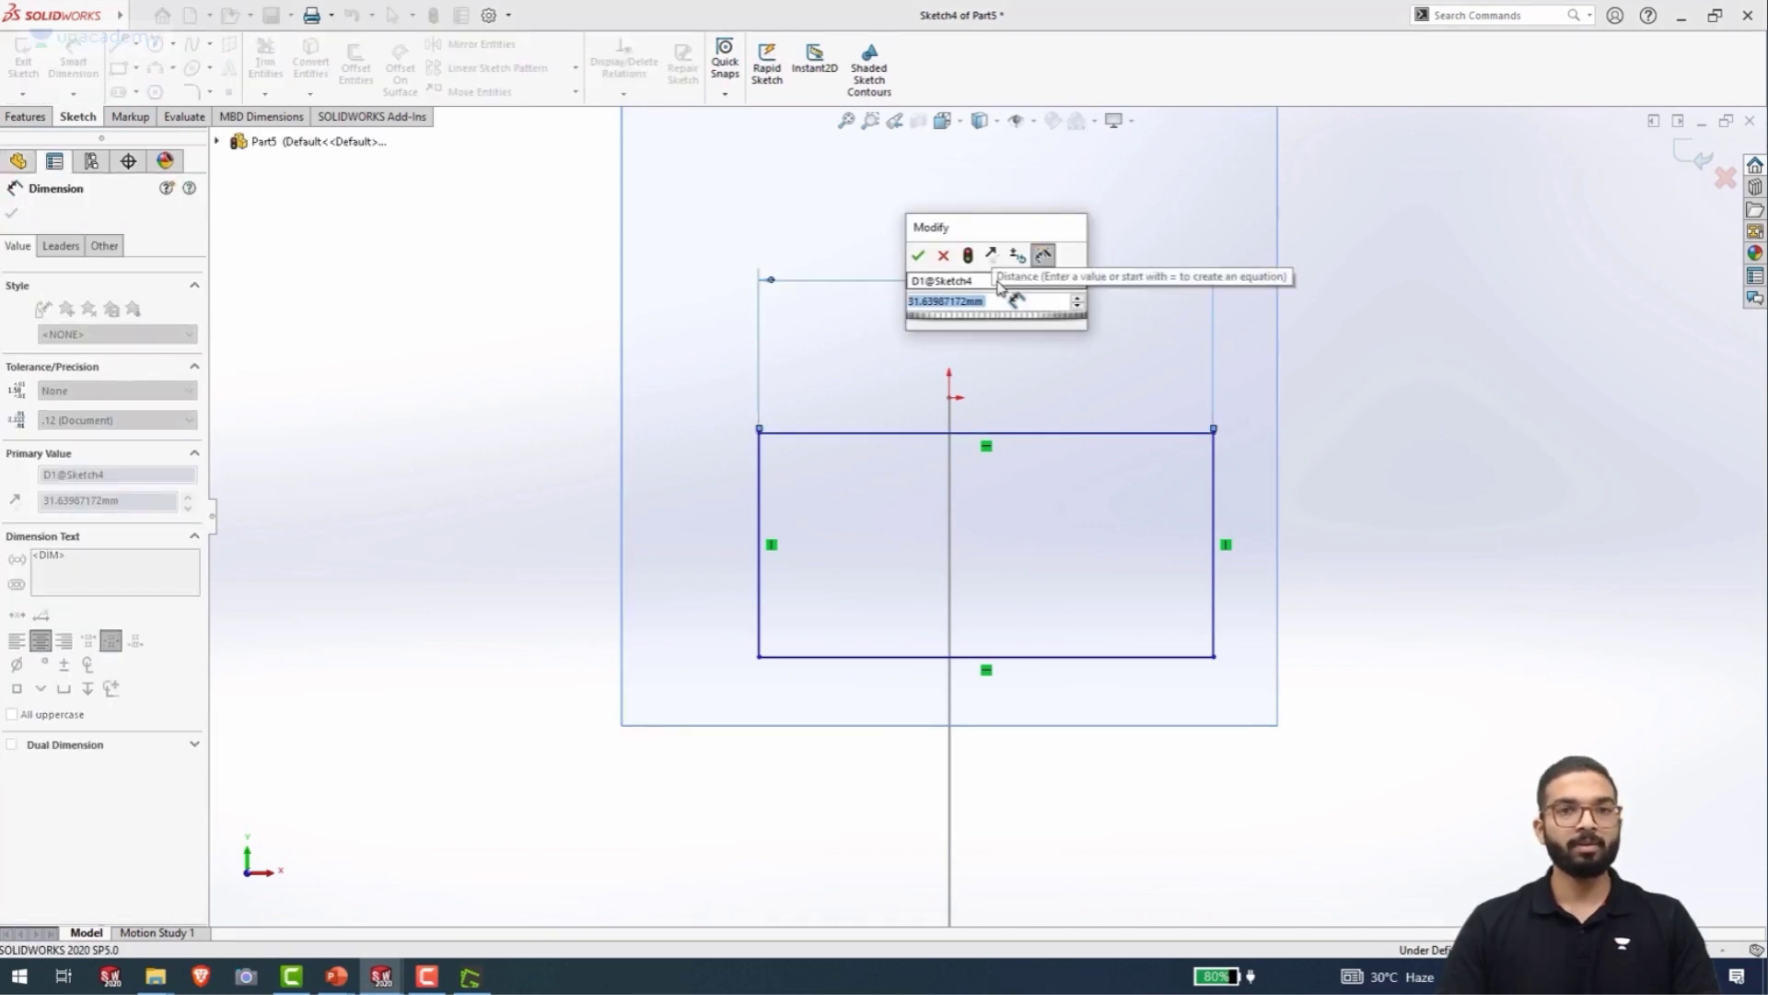
text(57.5)
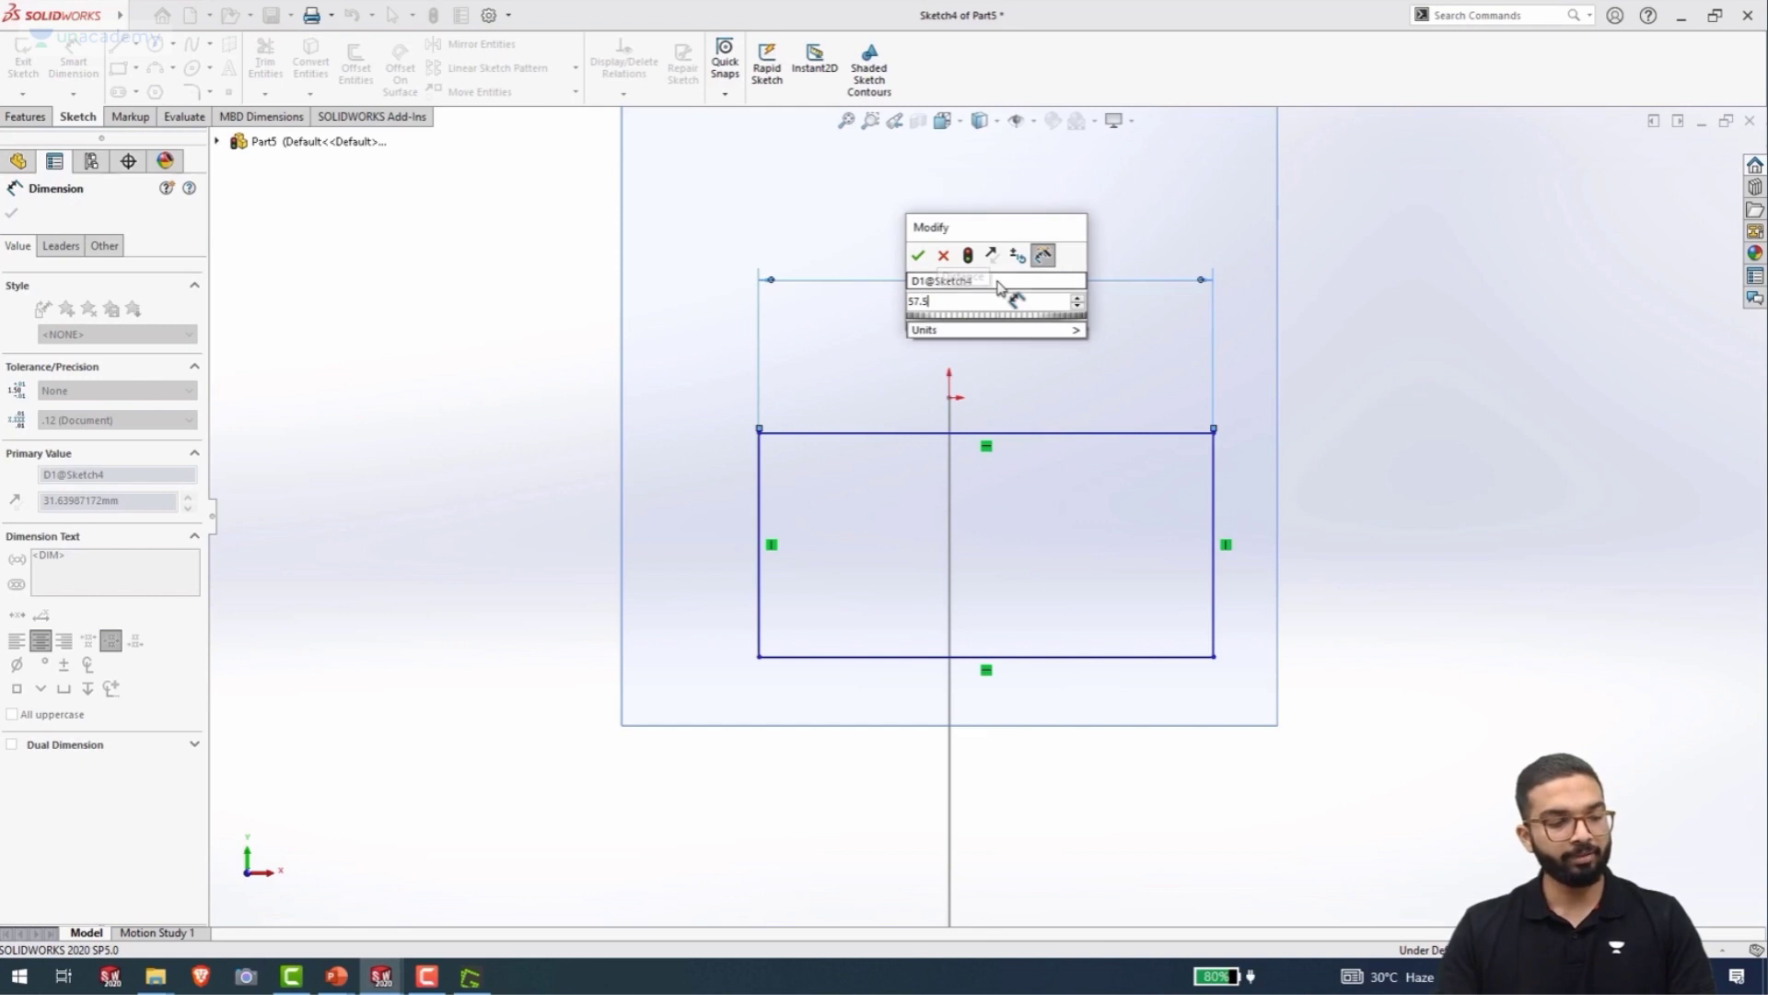
key(Return)
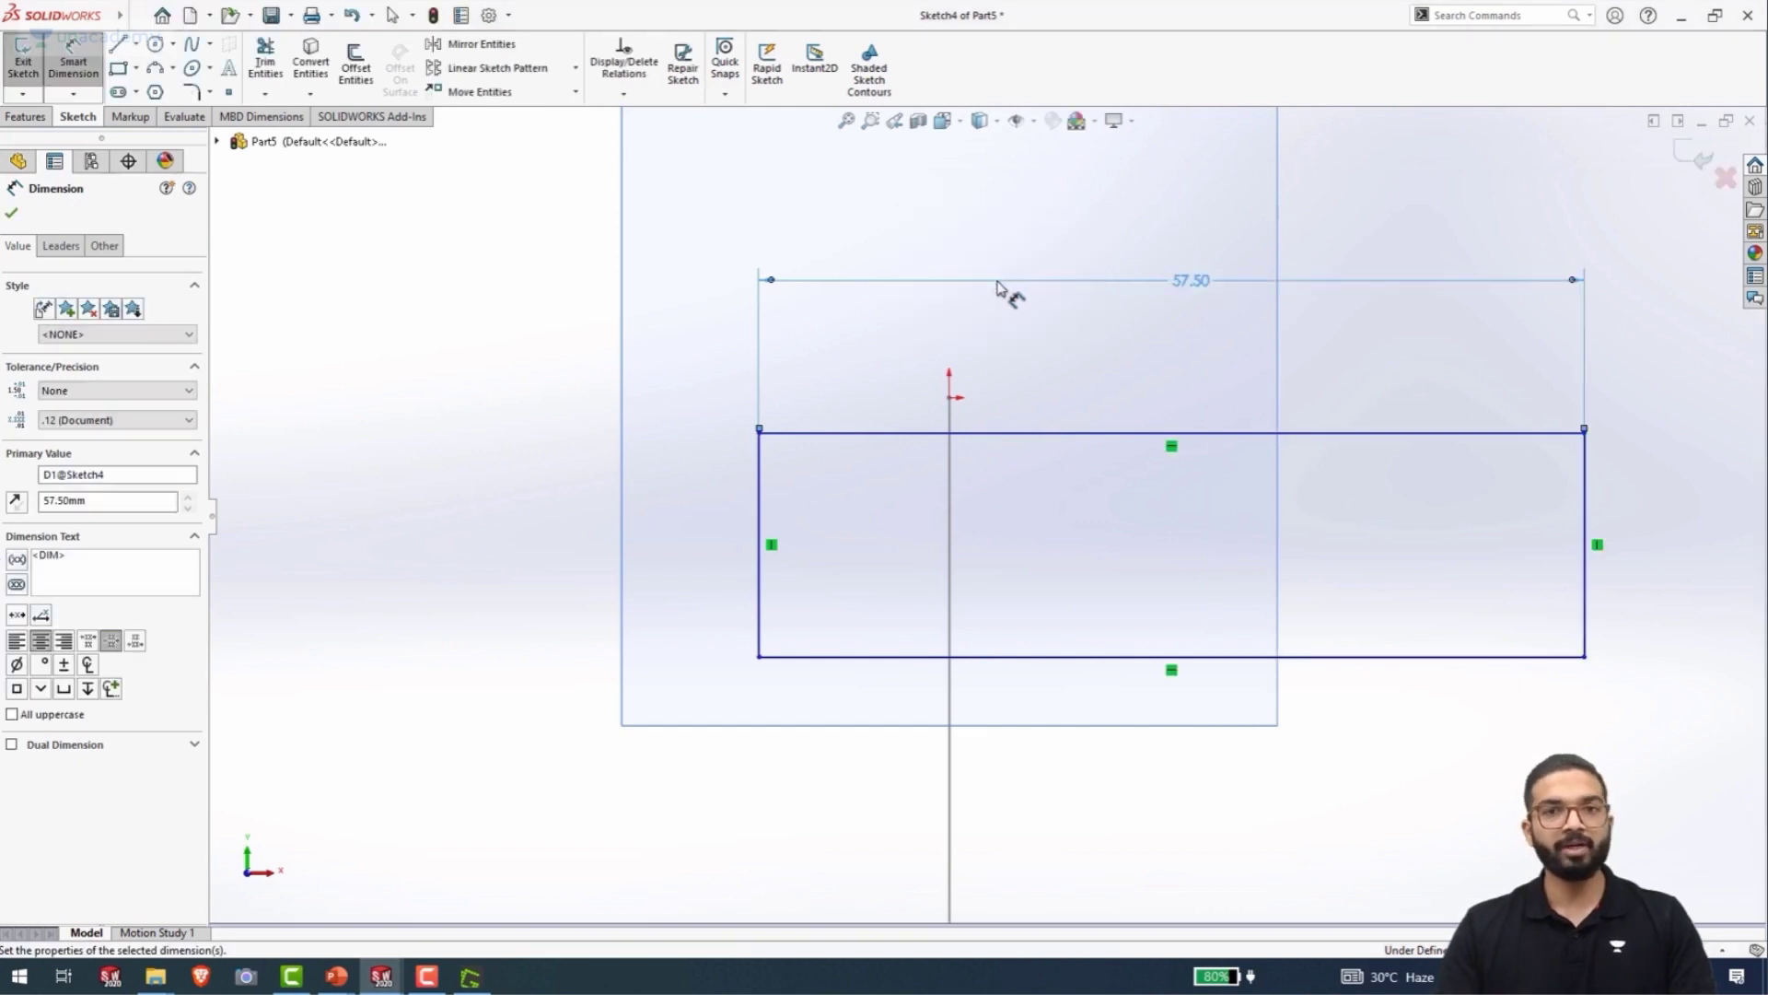
- Dimension the rectangle's left edge and set its height to 42 mm
click(761, 502)
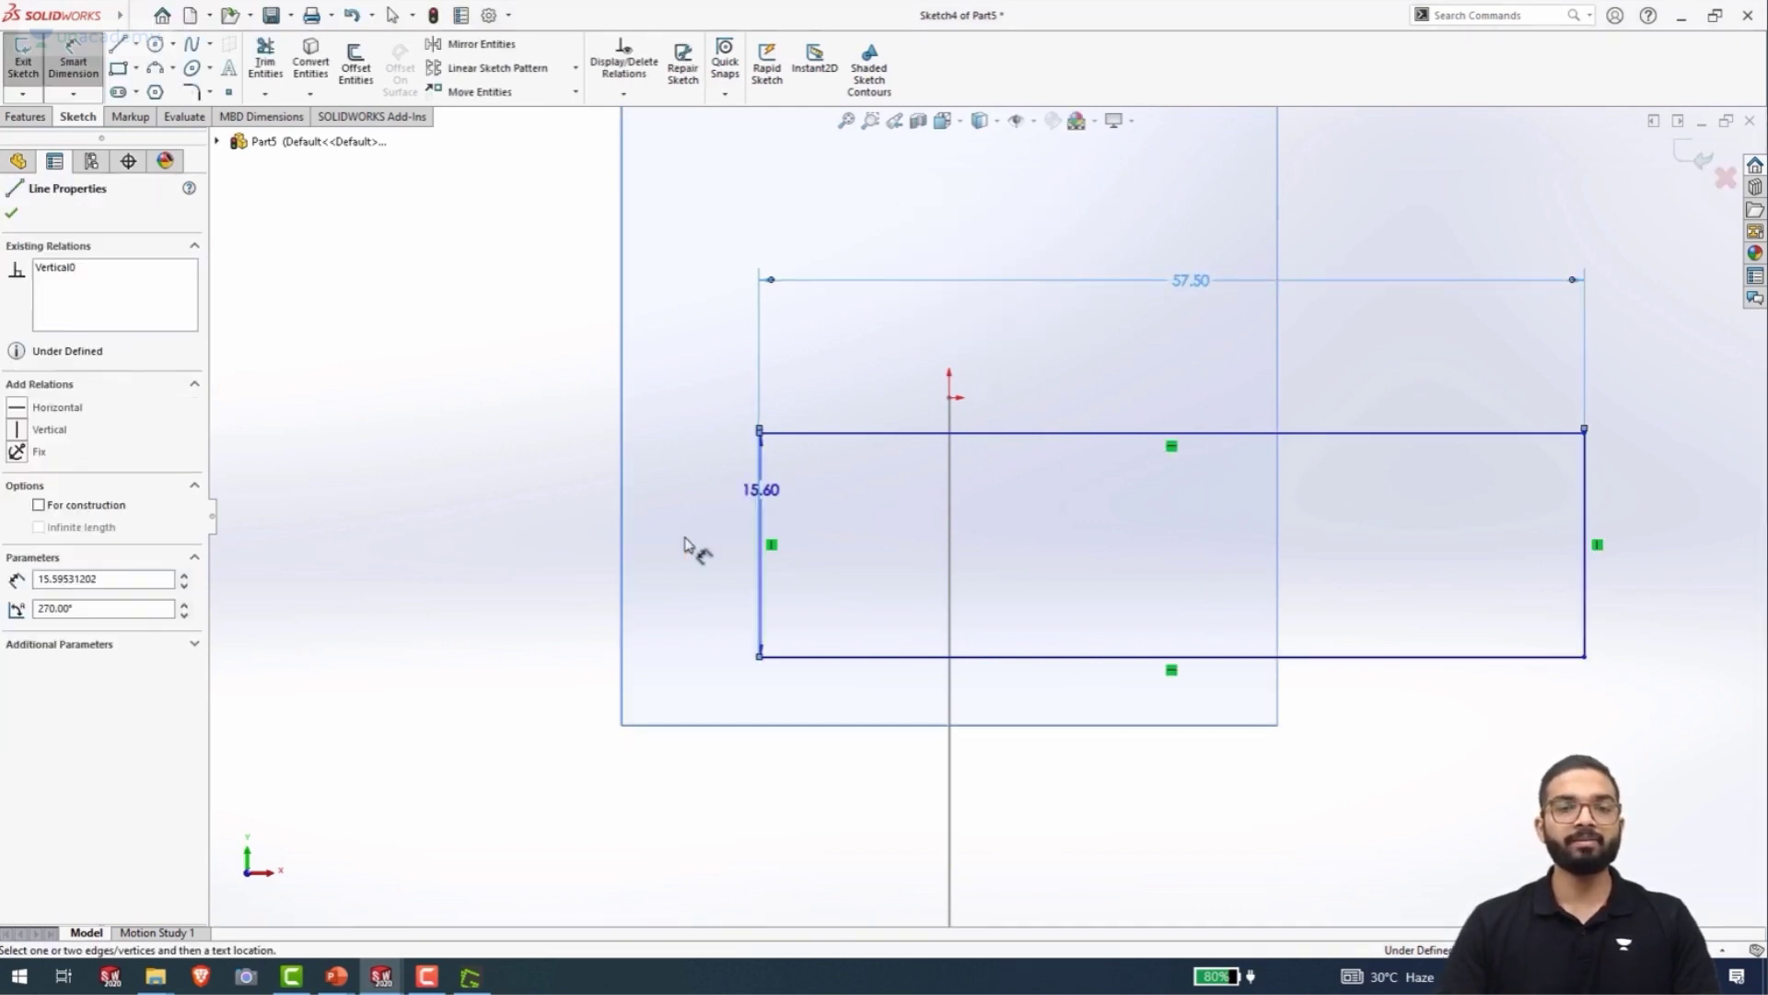
click(686, 548)
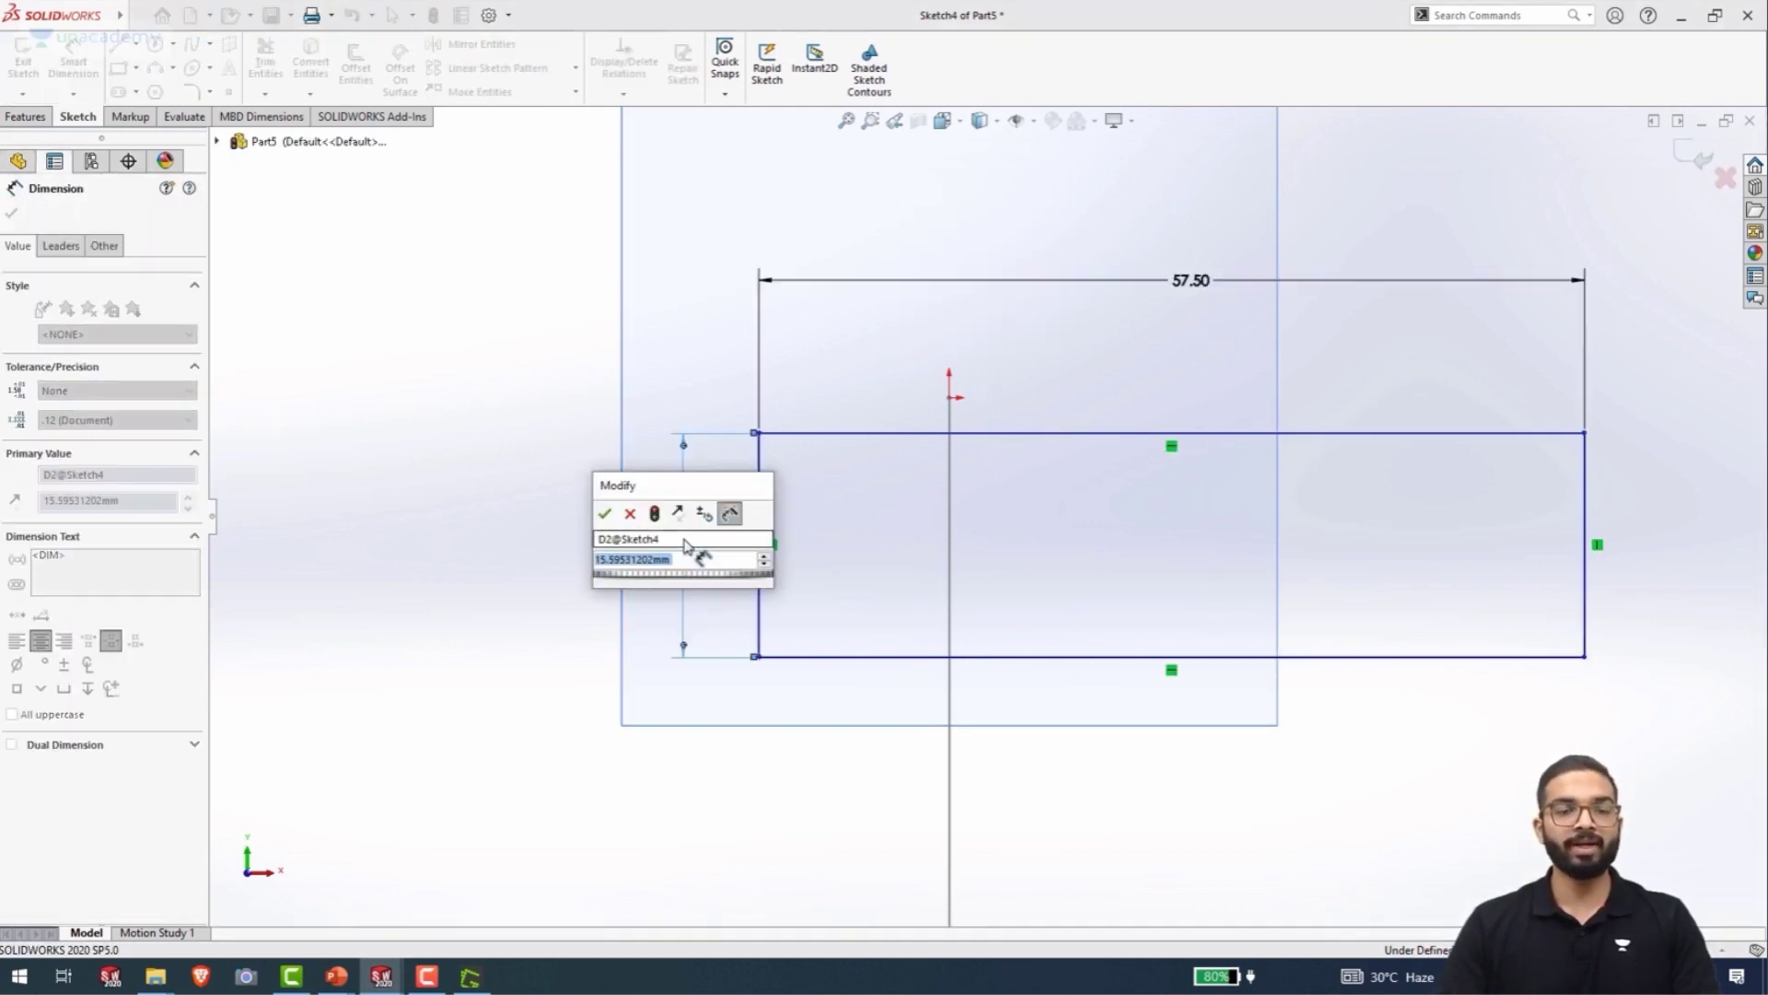
text(42)
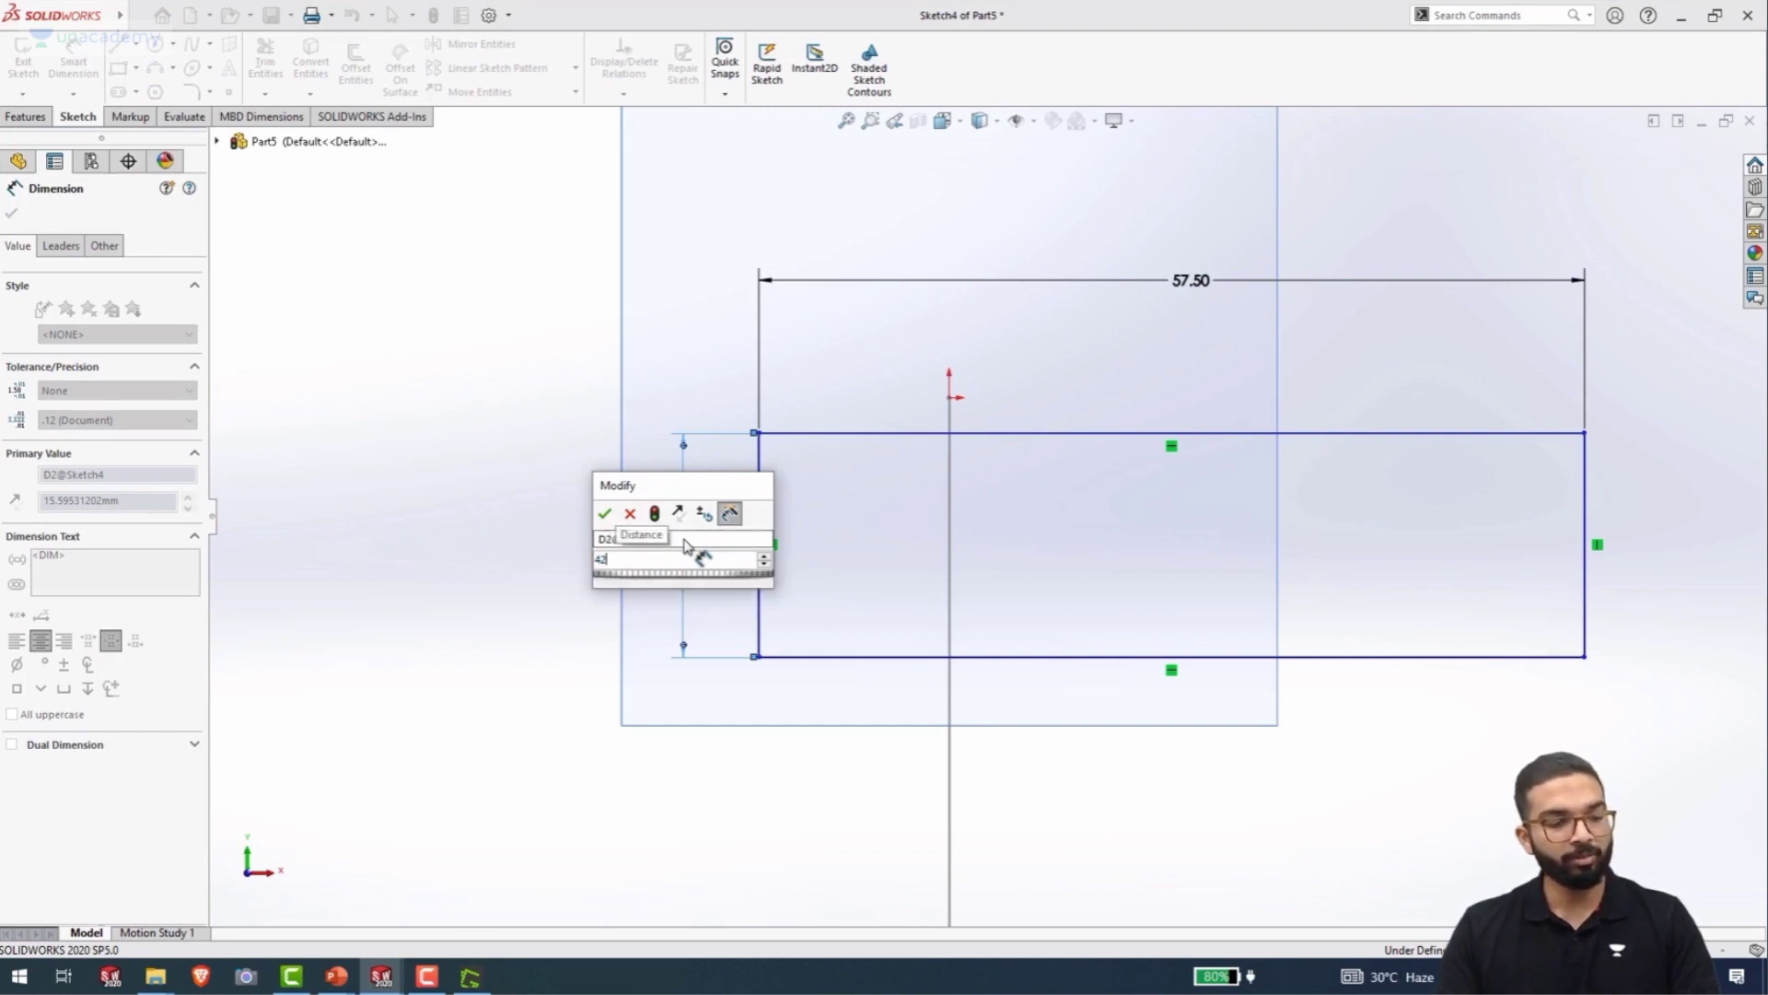
key(Return)
scroll(898, 705, up, 4)
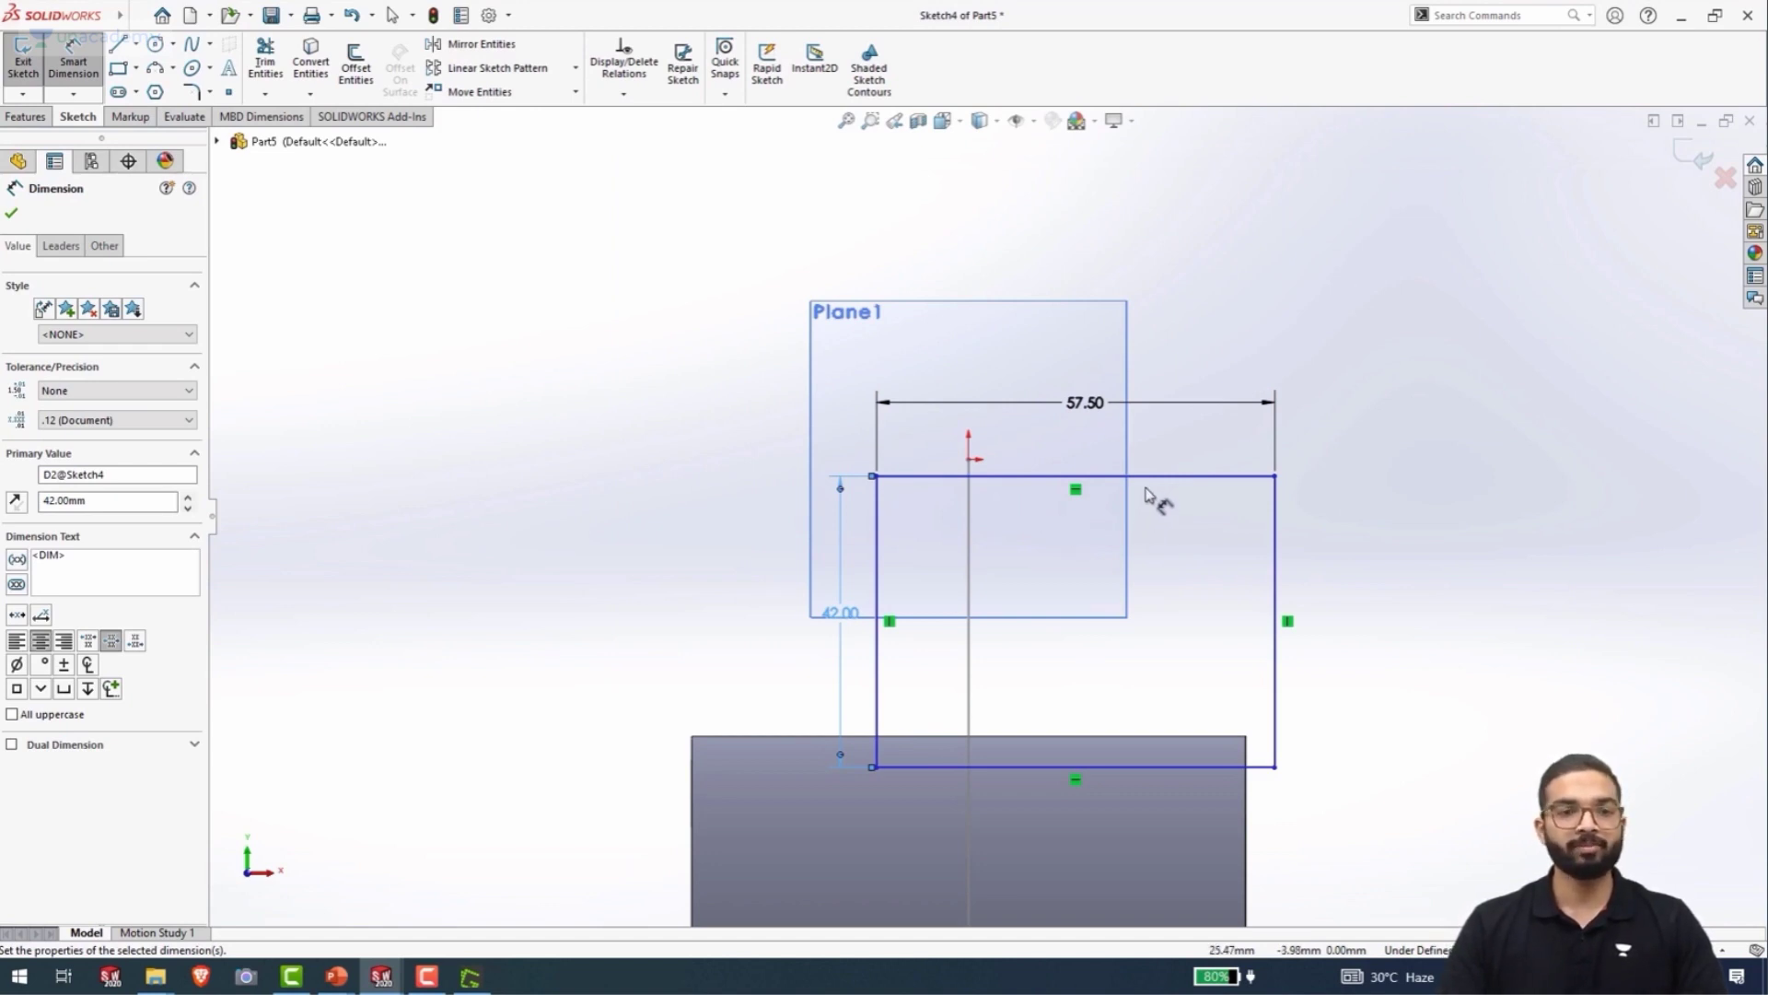
key(Escape)
- Add a Pierce relation between the midpoint of the rectangle's upper edge and the path's straight line
scroll(1057, 496, down, 3)
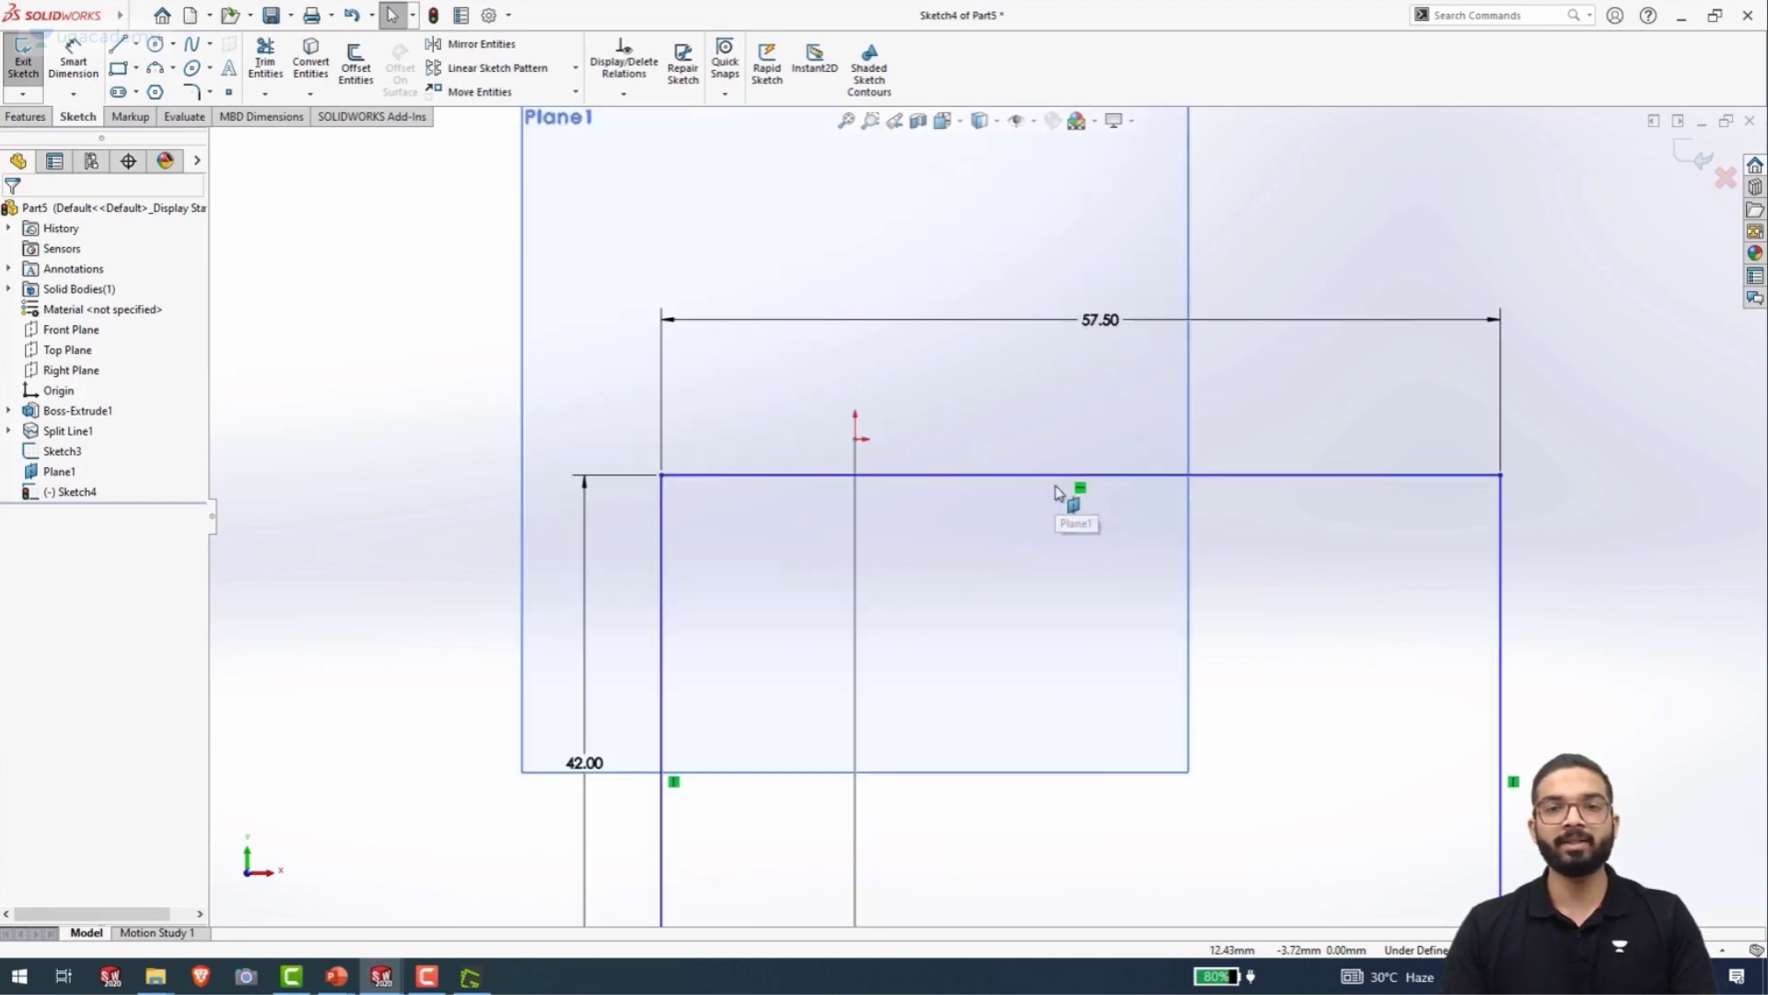
right_click(1114, 477)
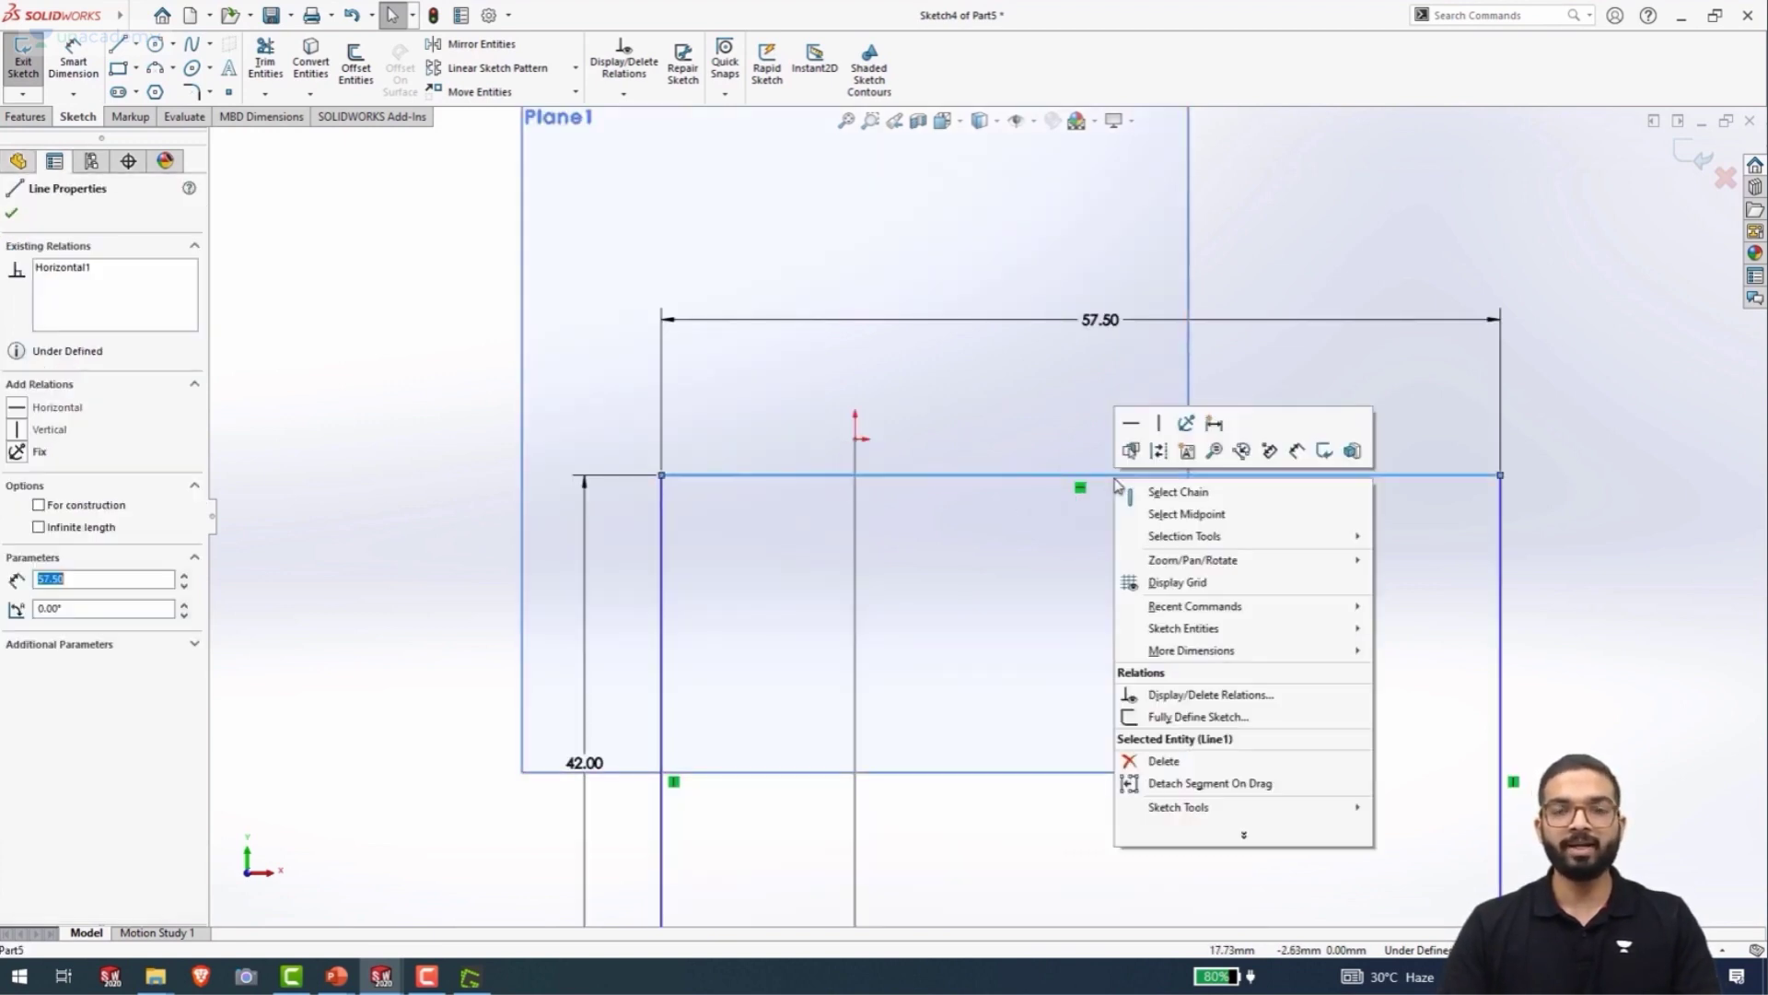
click(1160, 514)
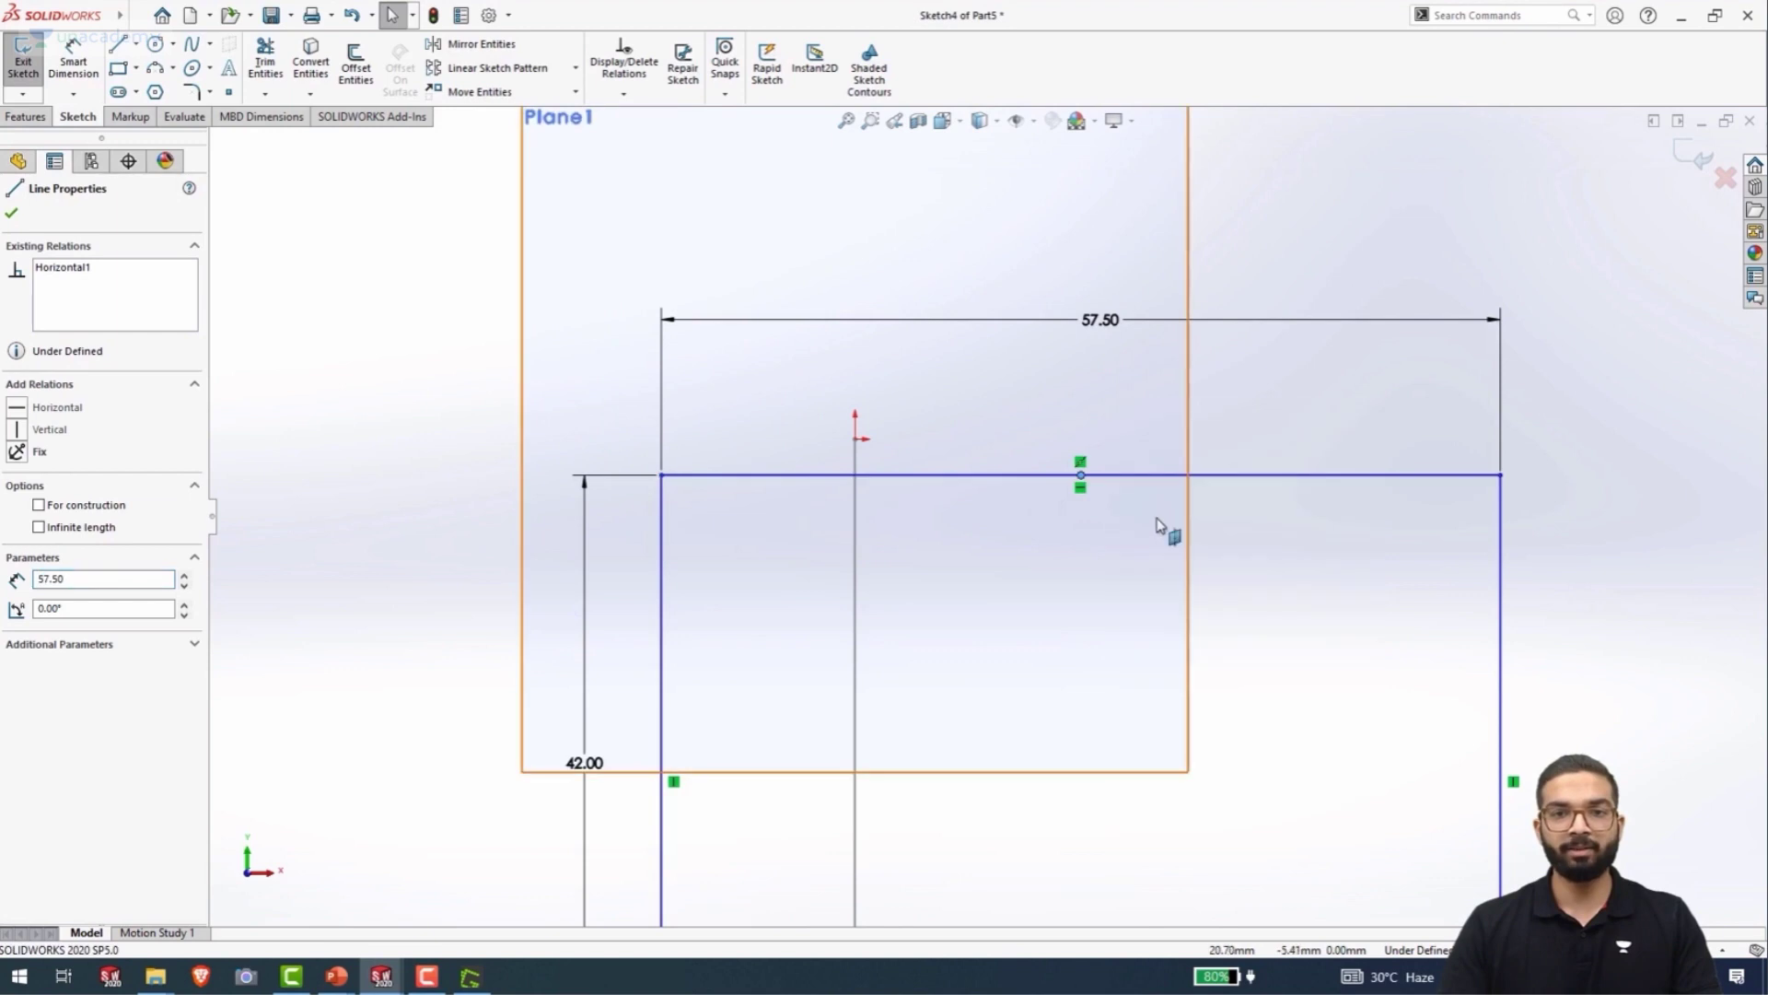
ctrl+click(858, 443)
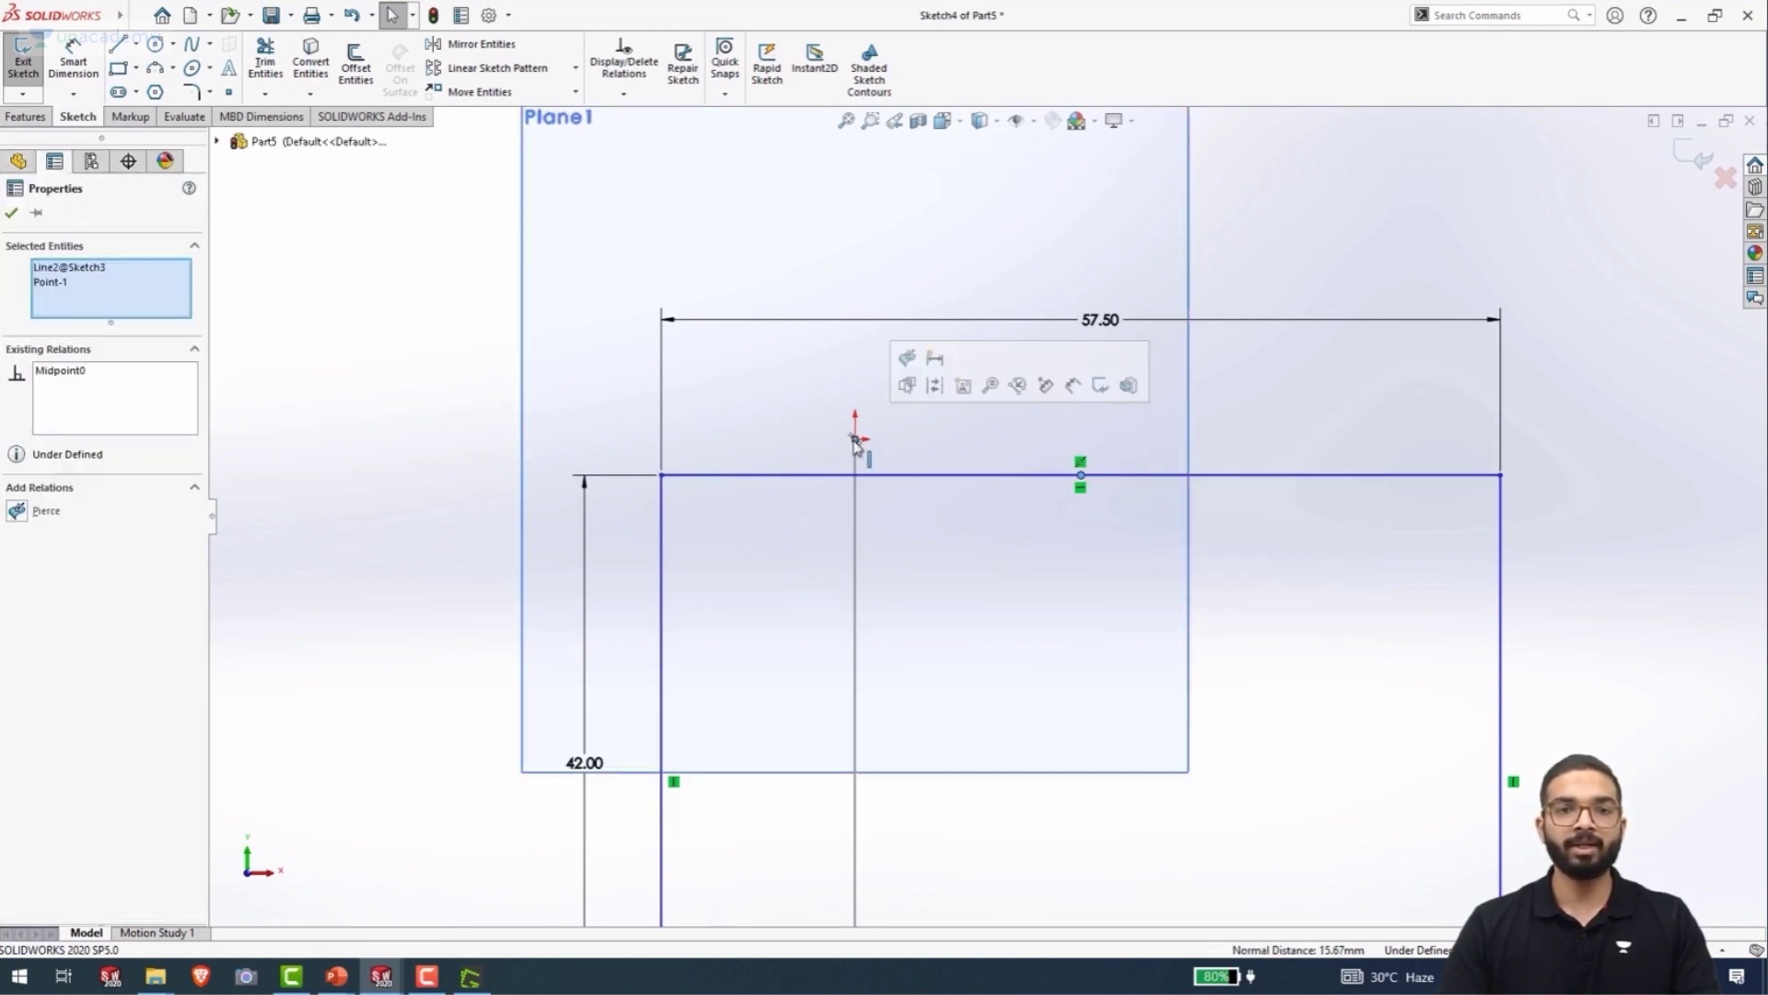
click(910, 364)
click(1275, 251)
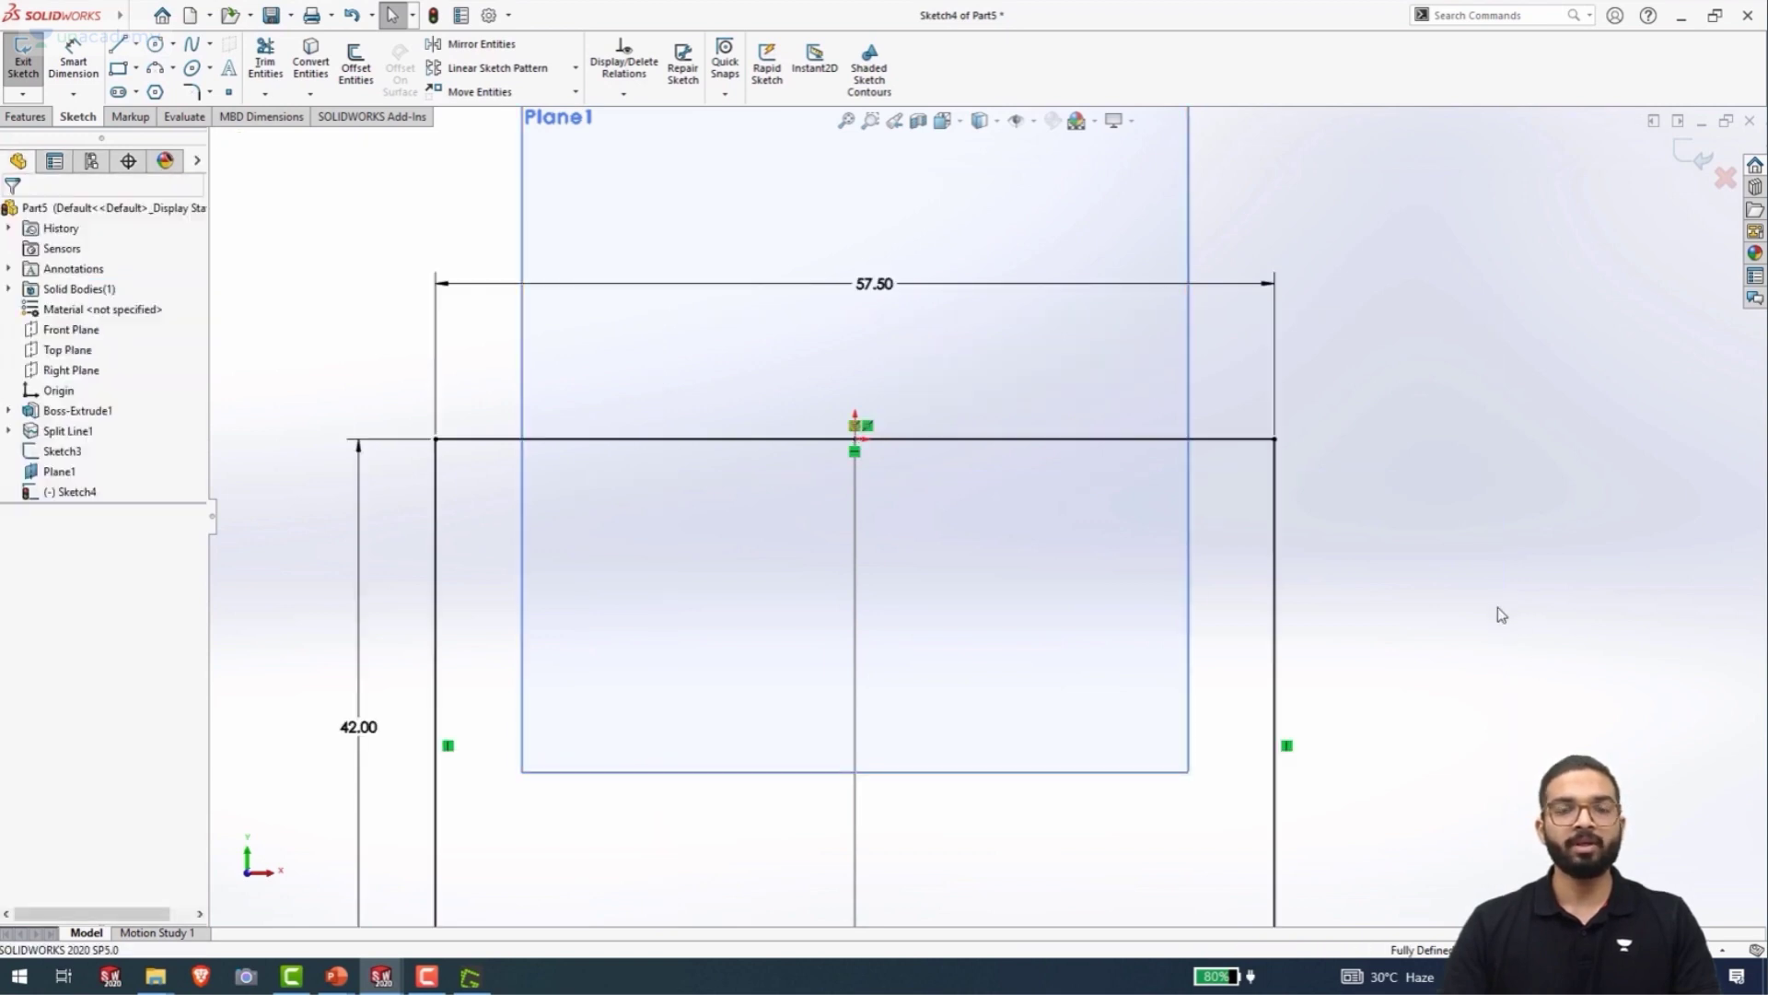
key(f)
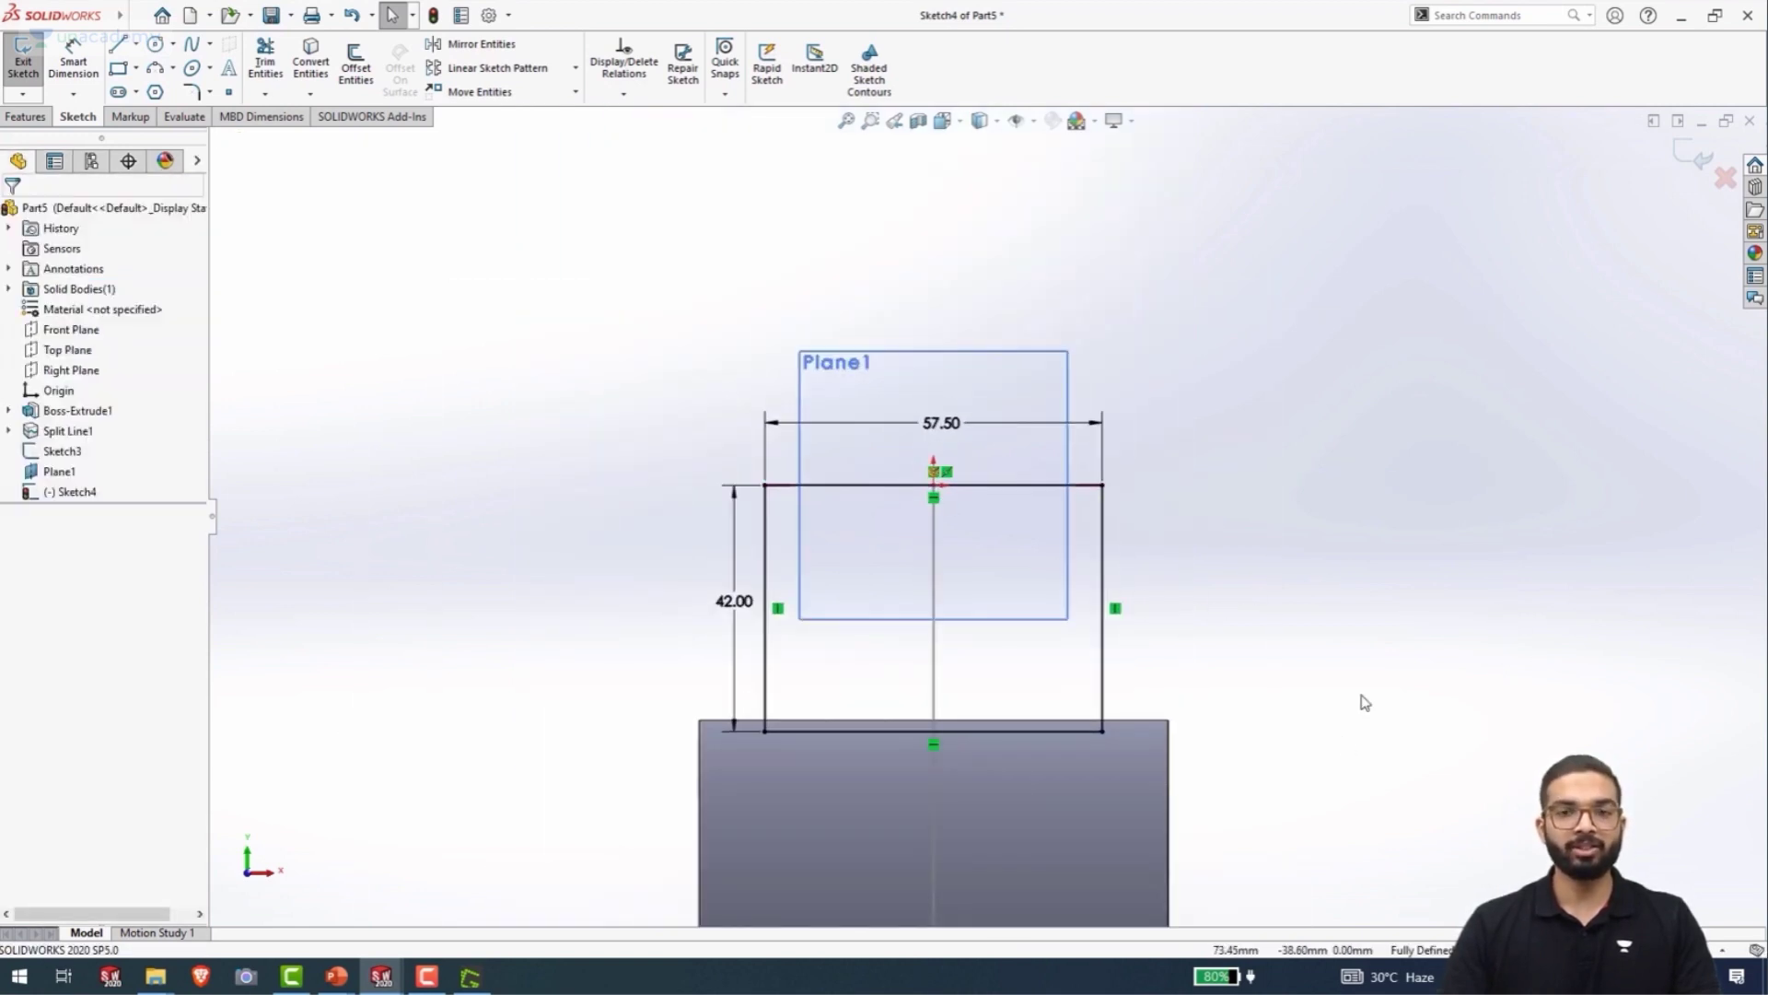
- Round all four corners of the rectangle with 15 mm sketch fillets, accepting the relation changes, and exit the sketch
mouse_move(935, 501)
middle_down()
mouse_move(974, 501)
mouse_move(906, 506)
mouse_move(817, 584)
middle_up()
scroll(611, 513, down, 5)
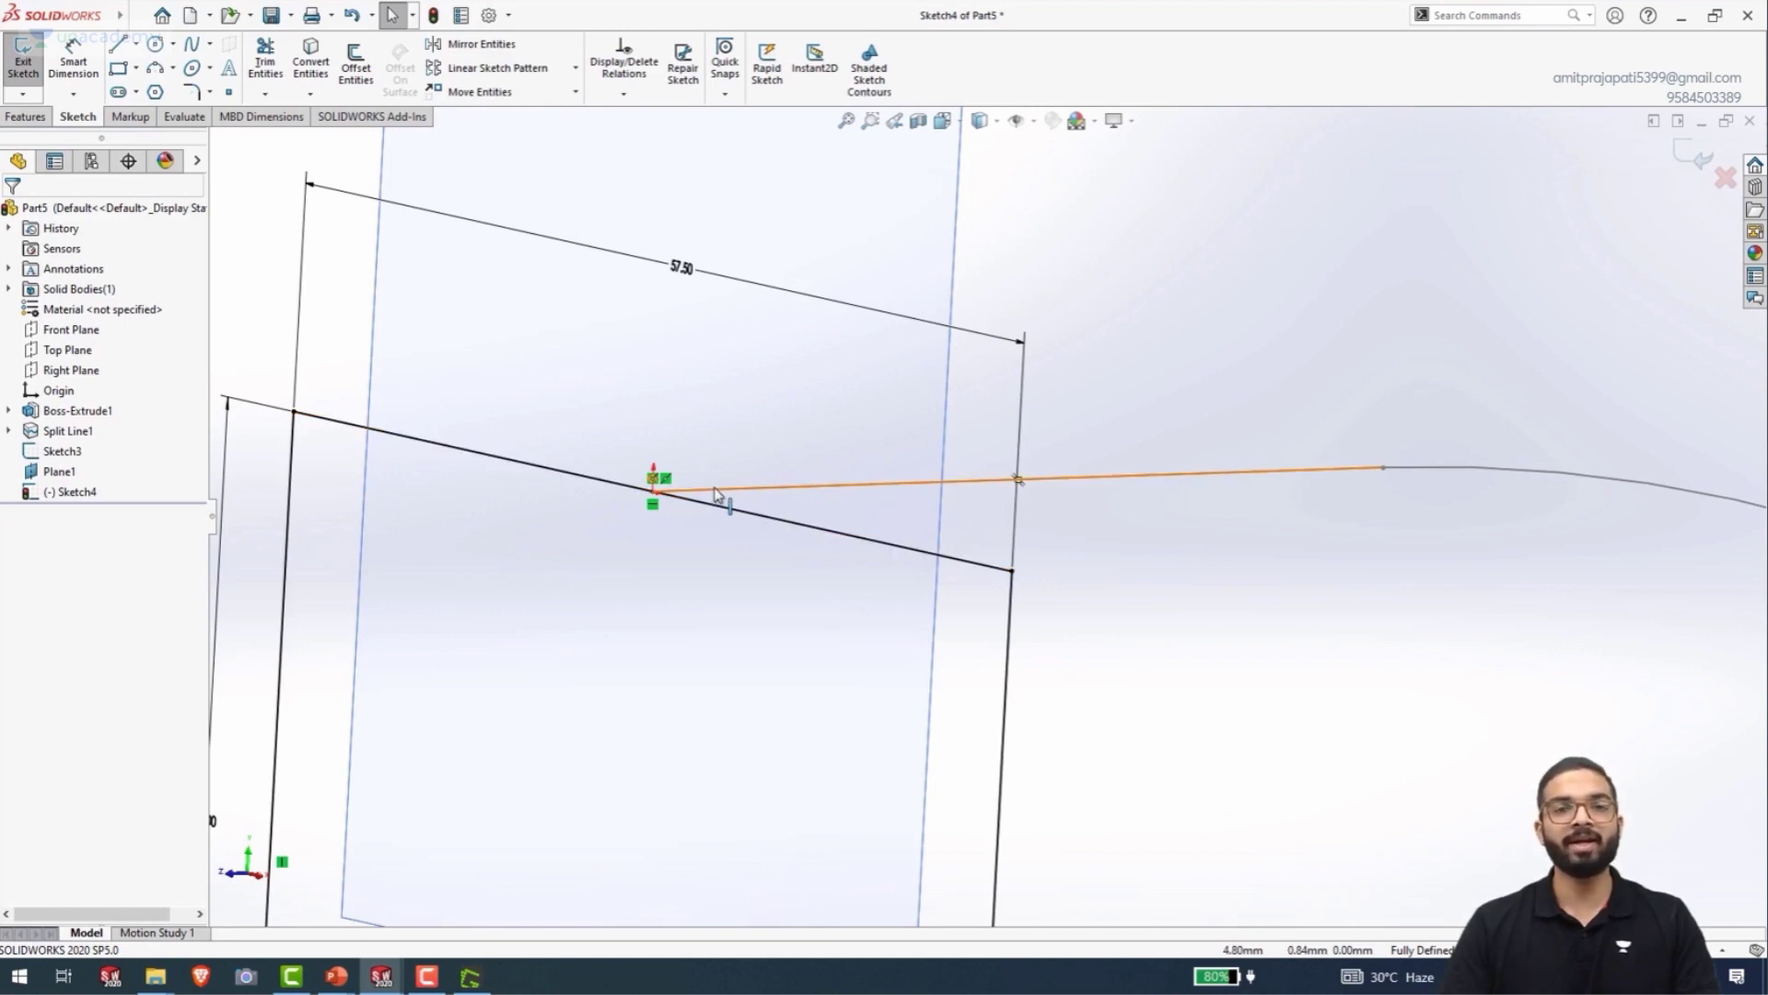
key(ctrl+8)
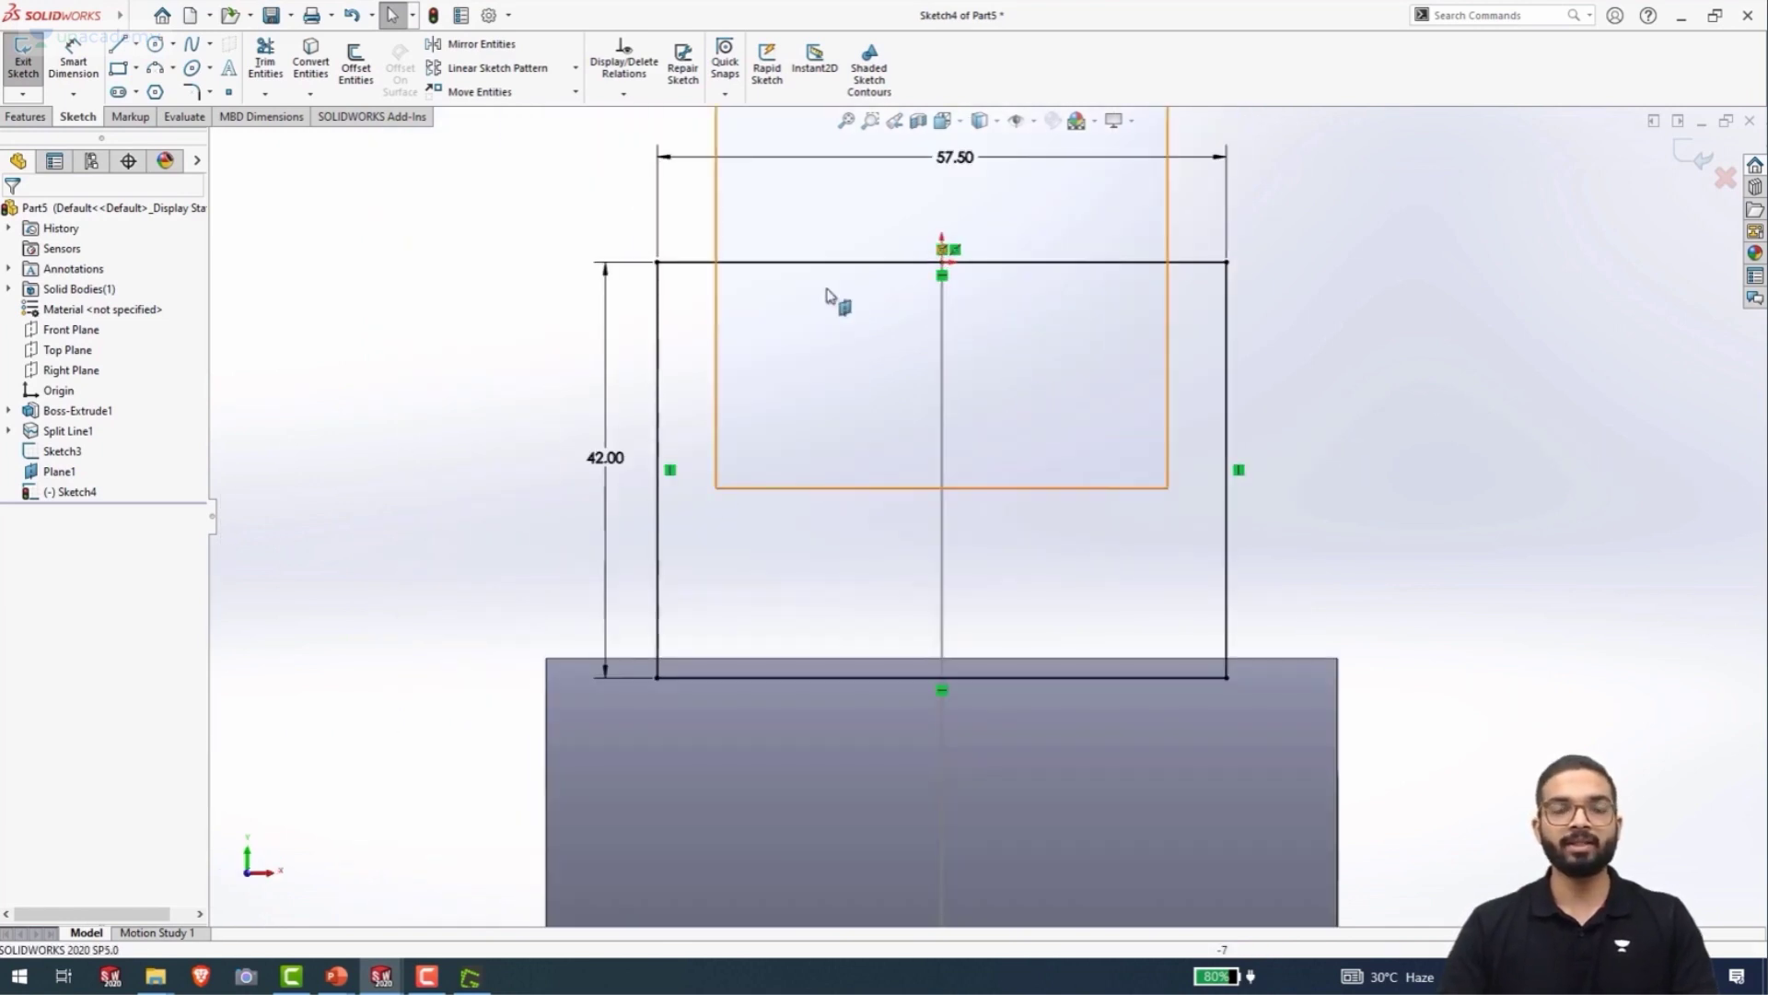
scroll(986, 367, up, 3)
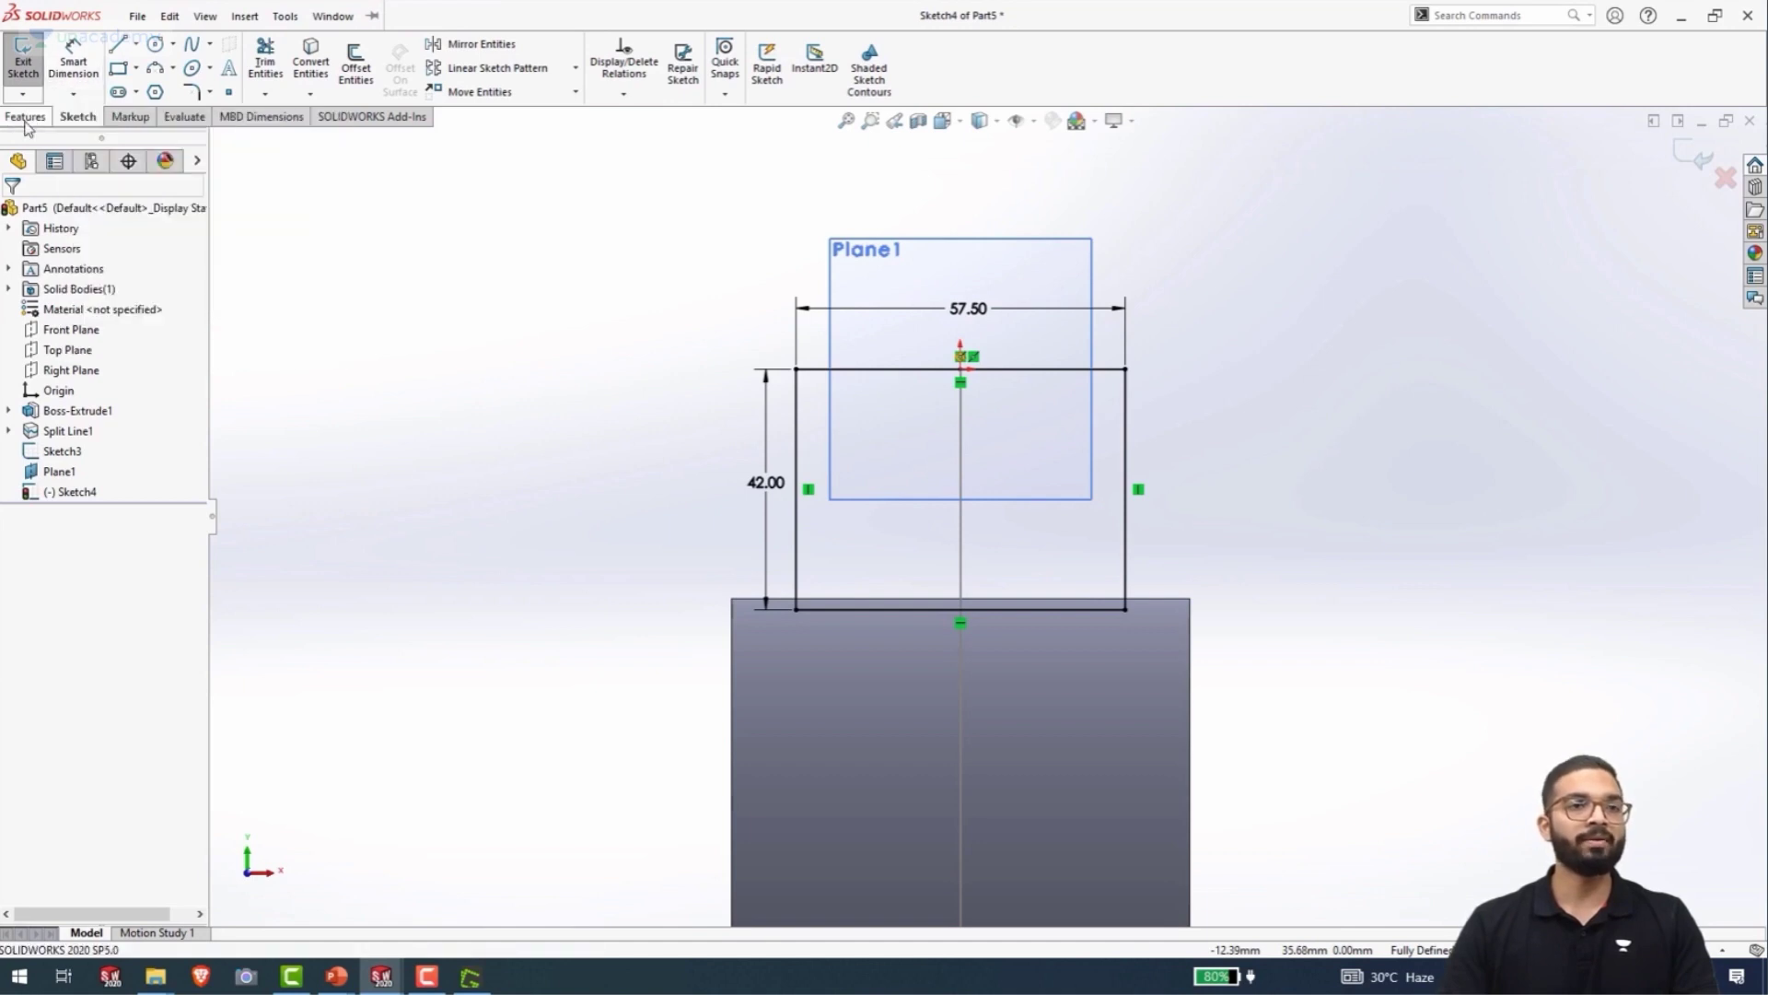
click(192, 92)
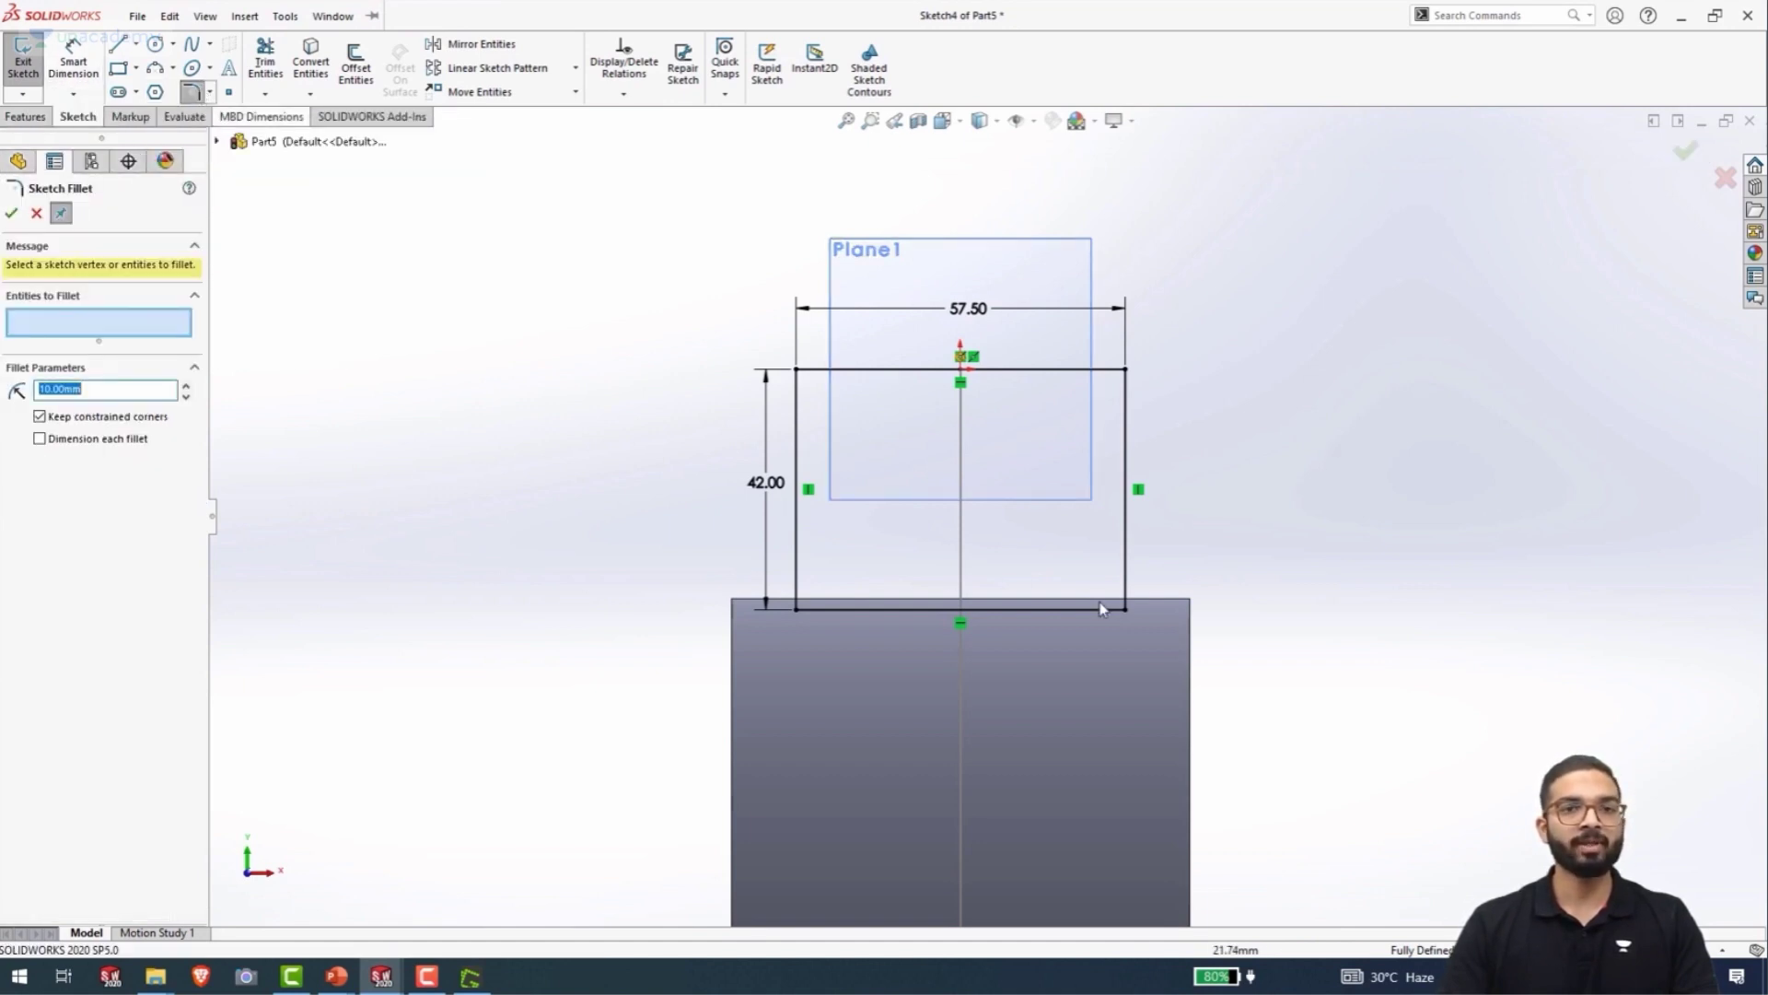
mouse_move(1240, 686)
mouse_down()
mouse_move(1059, 525)
mouse_move(669, 320)
mouse_up()
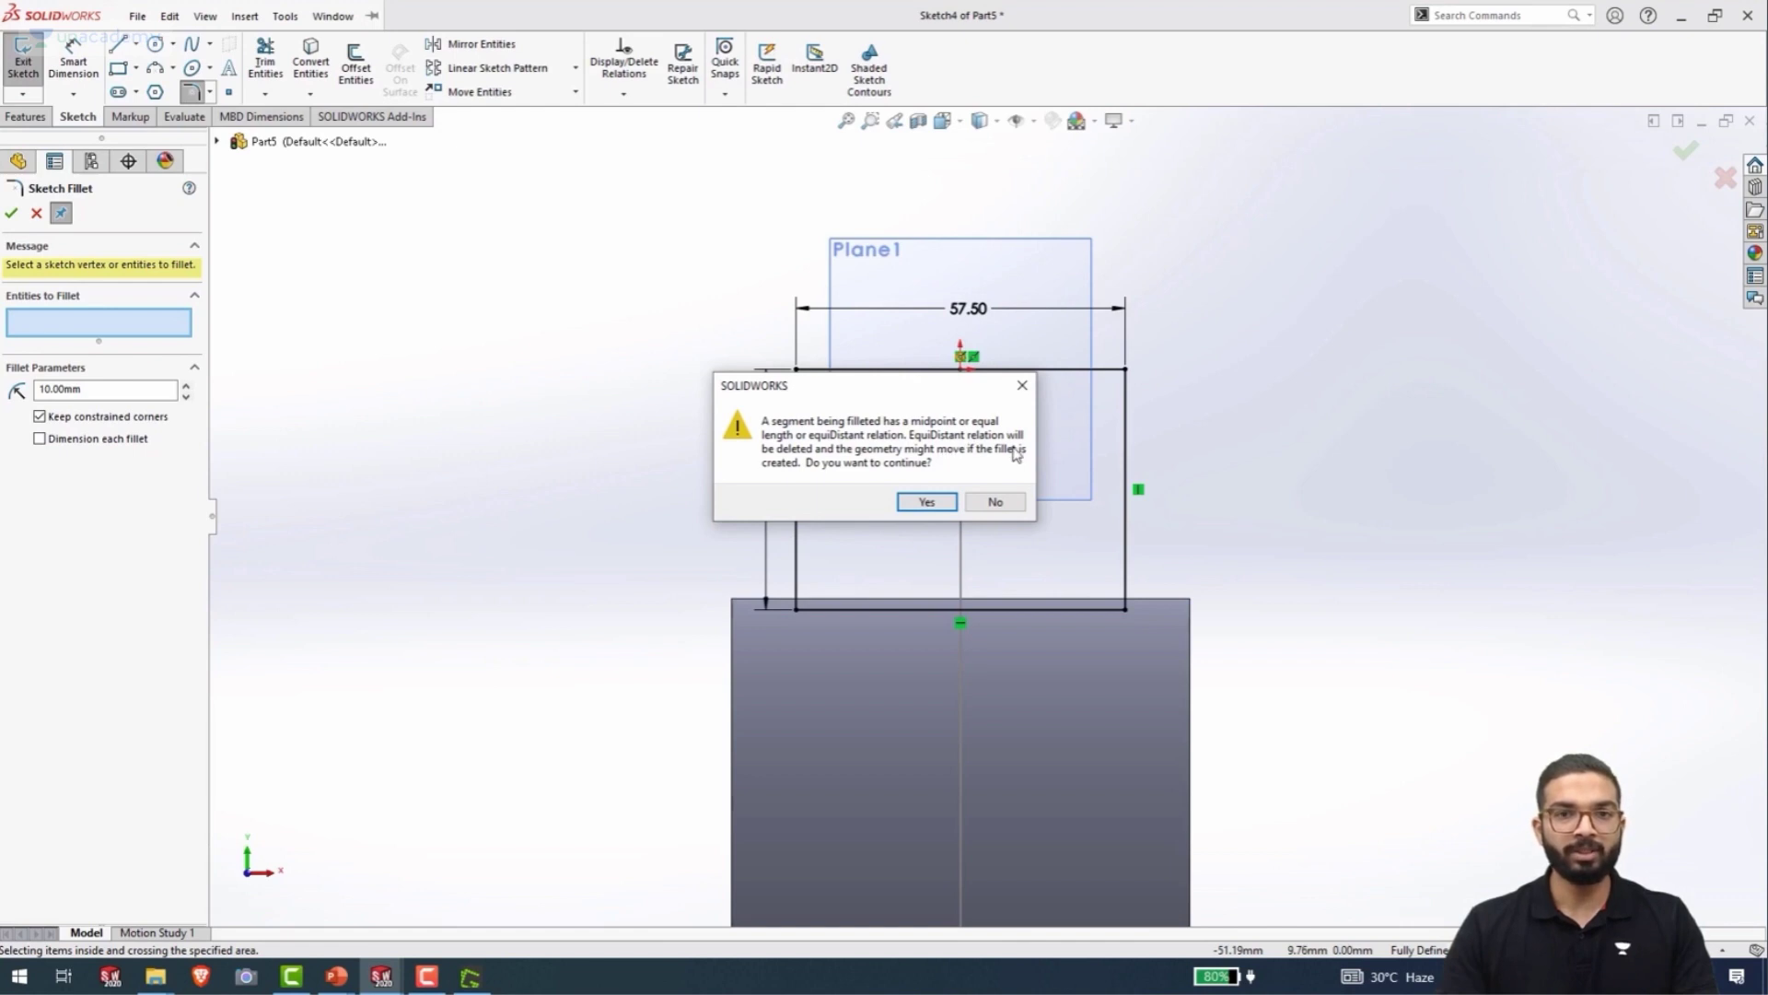
click(921, 502)
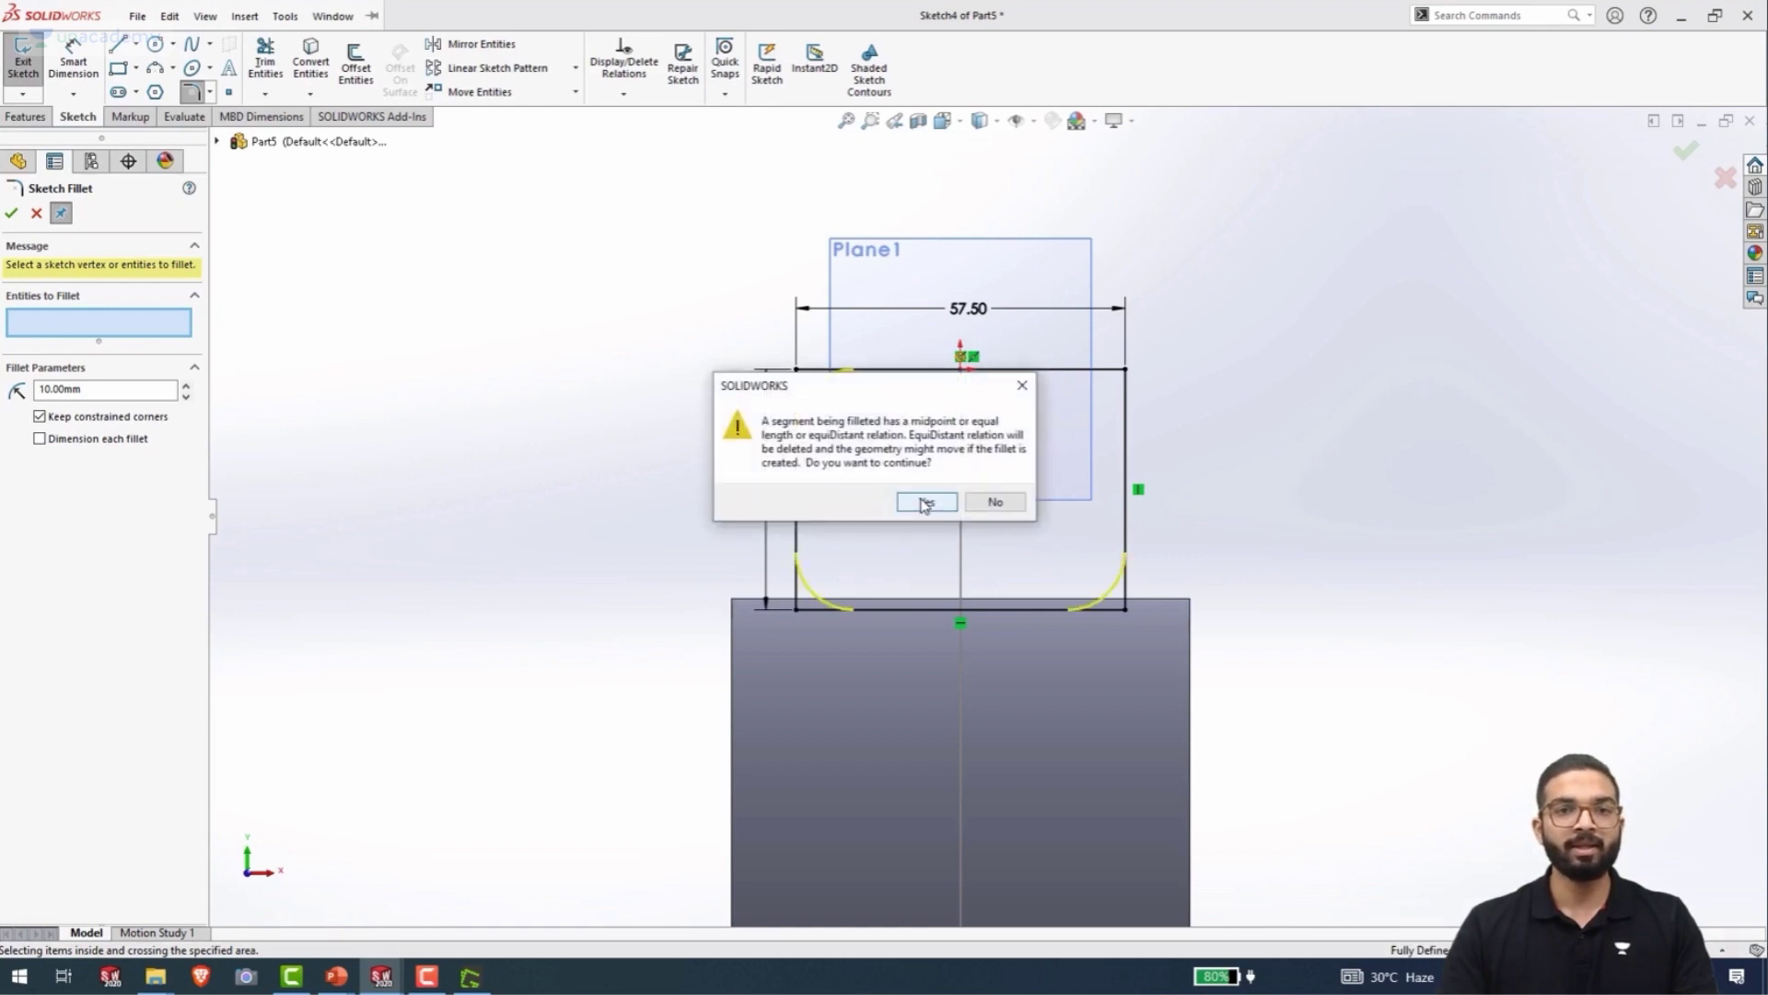
click(925, 501)
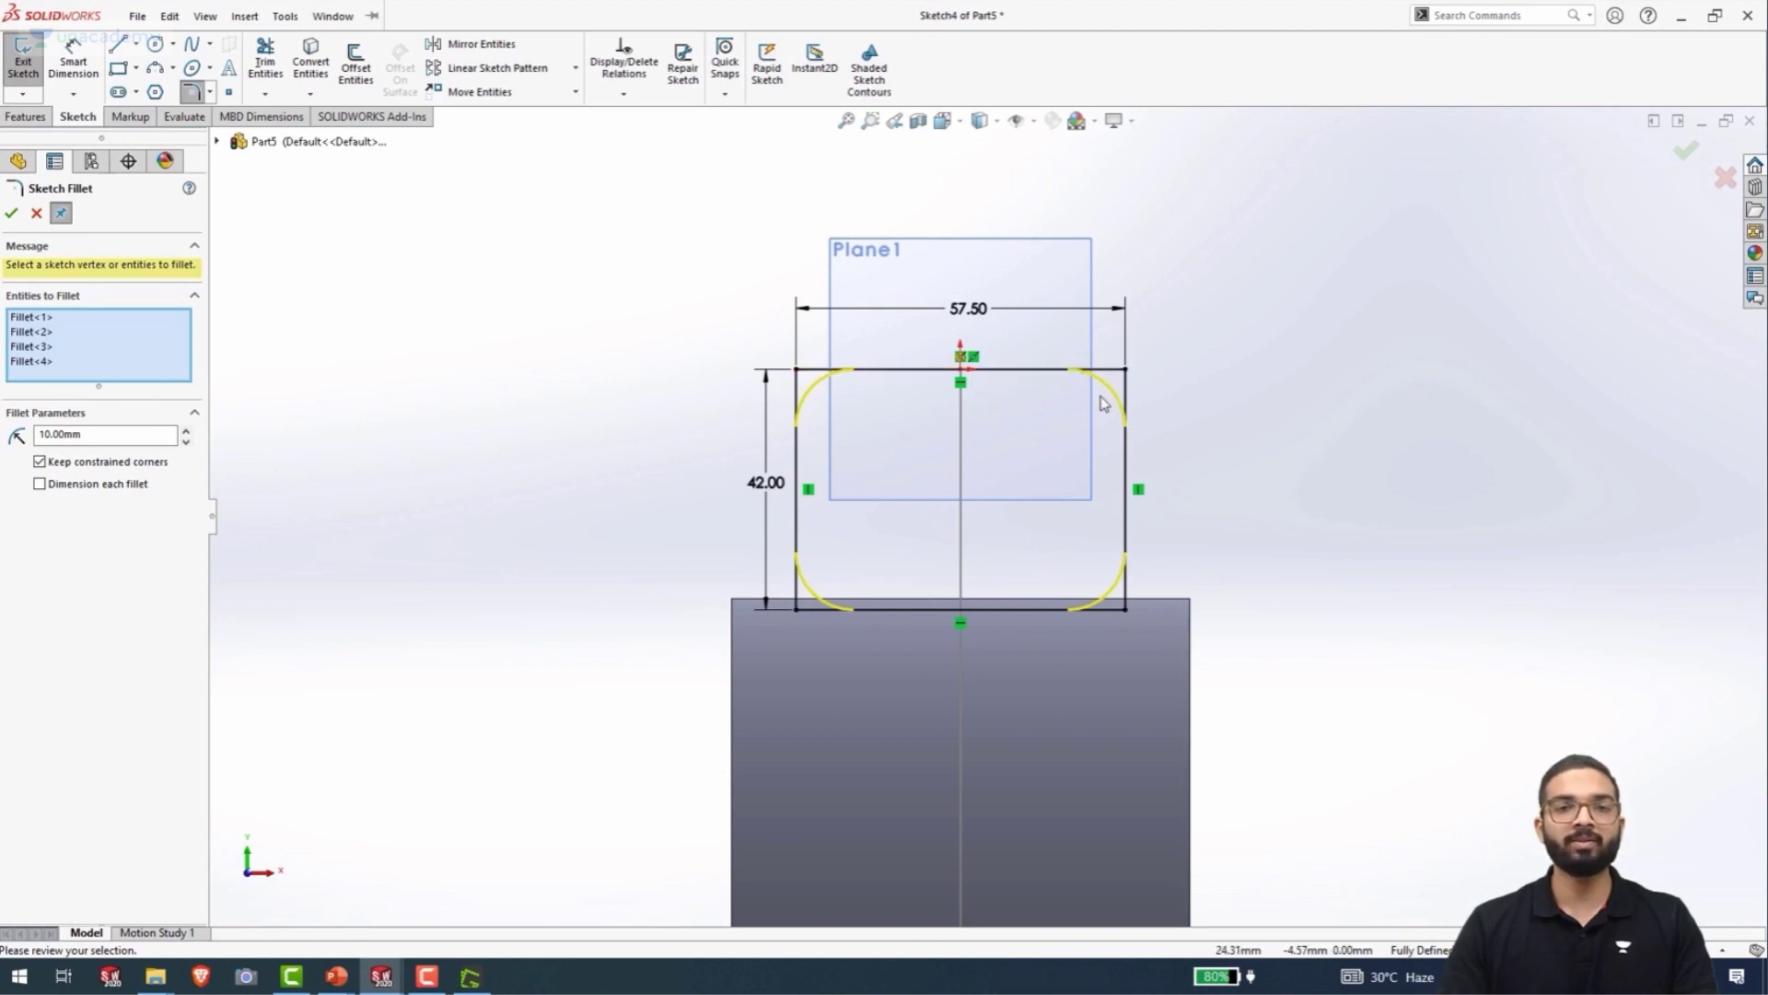
double_click(72, 434)
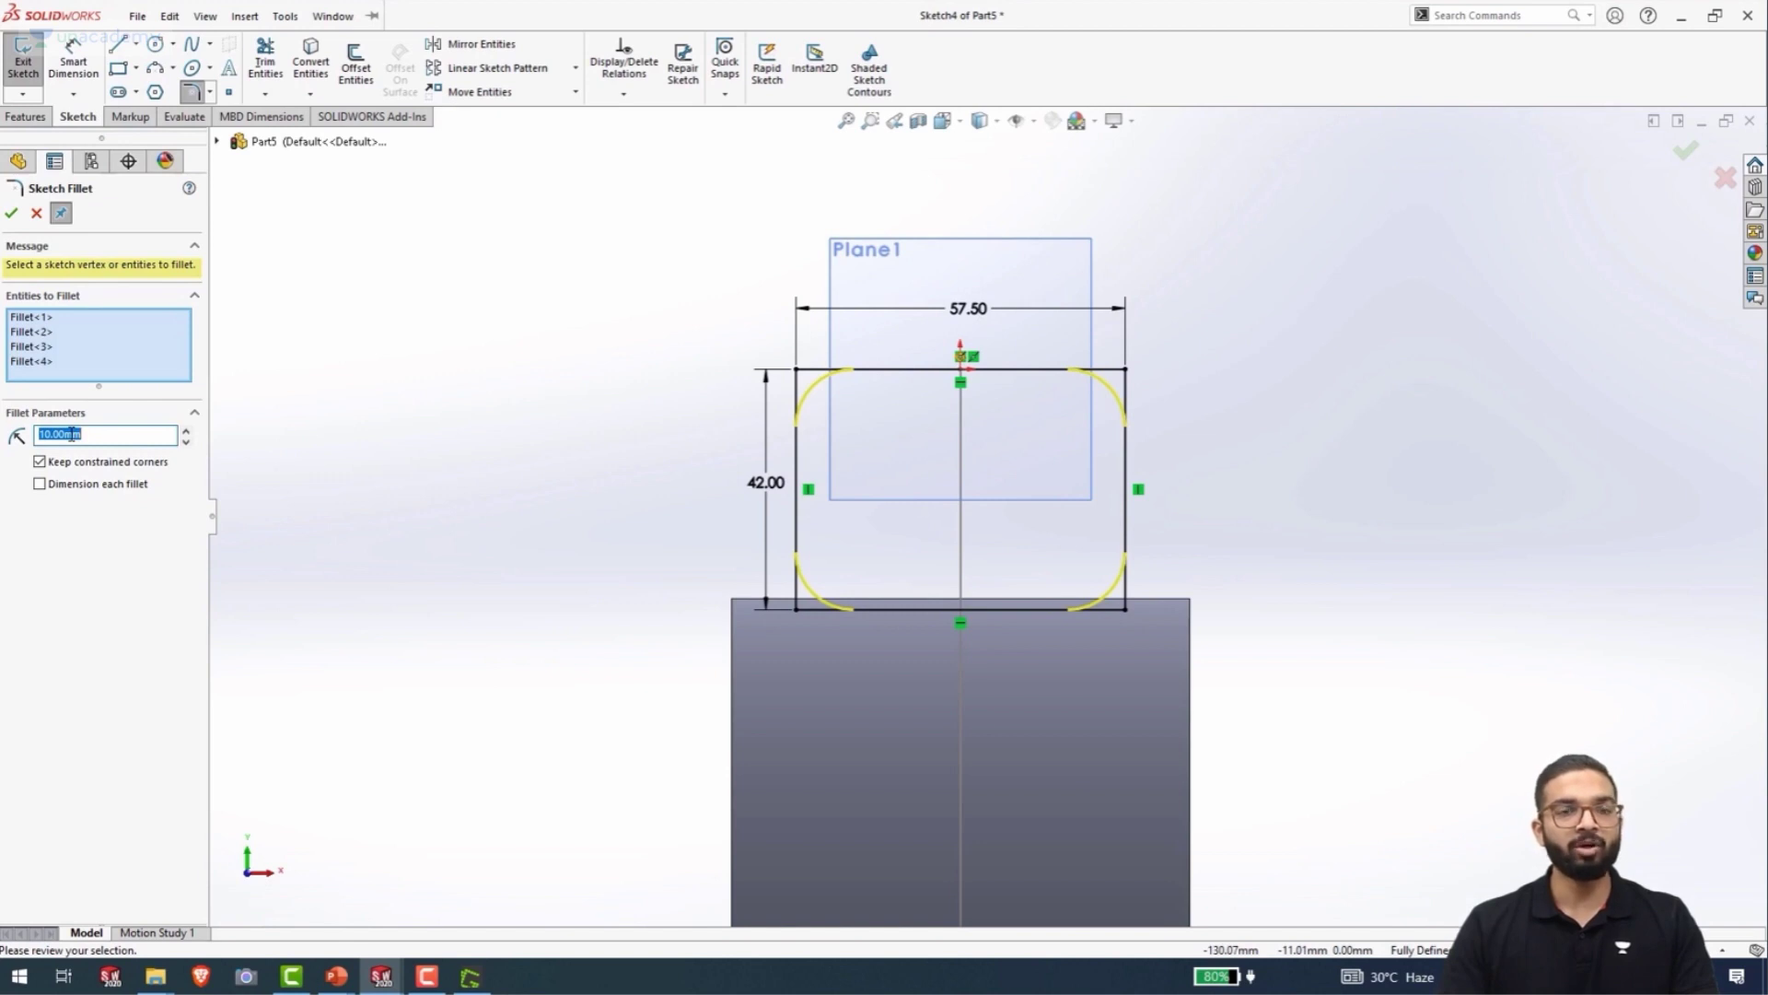
text(15)
key(Return)
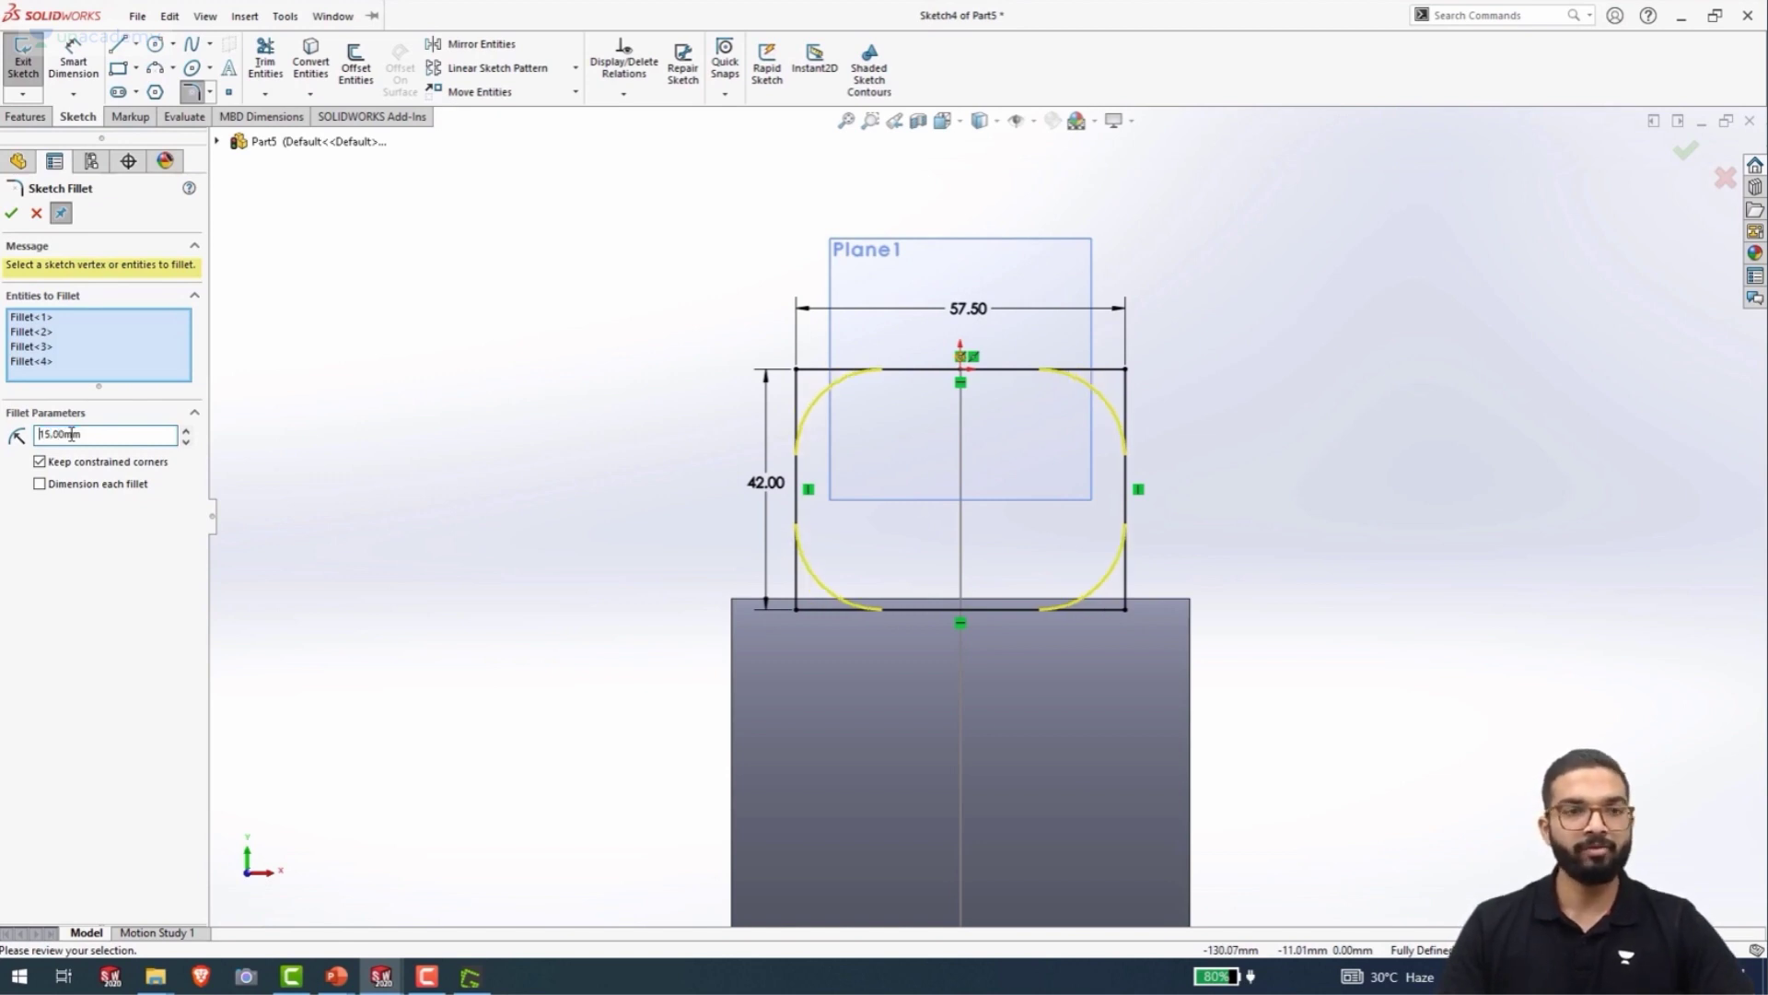
click(11, 217)
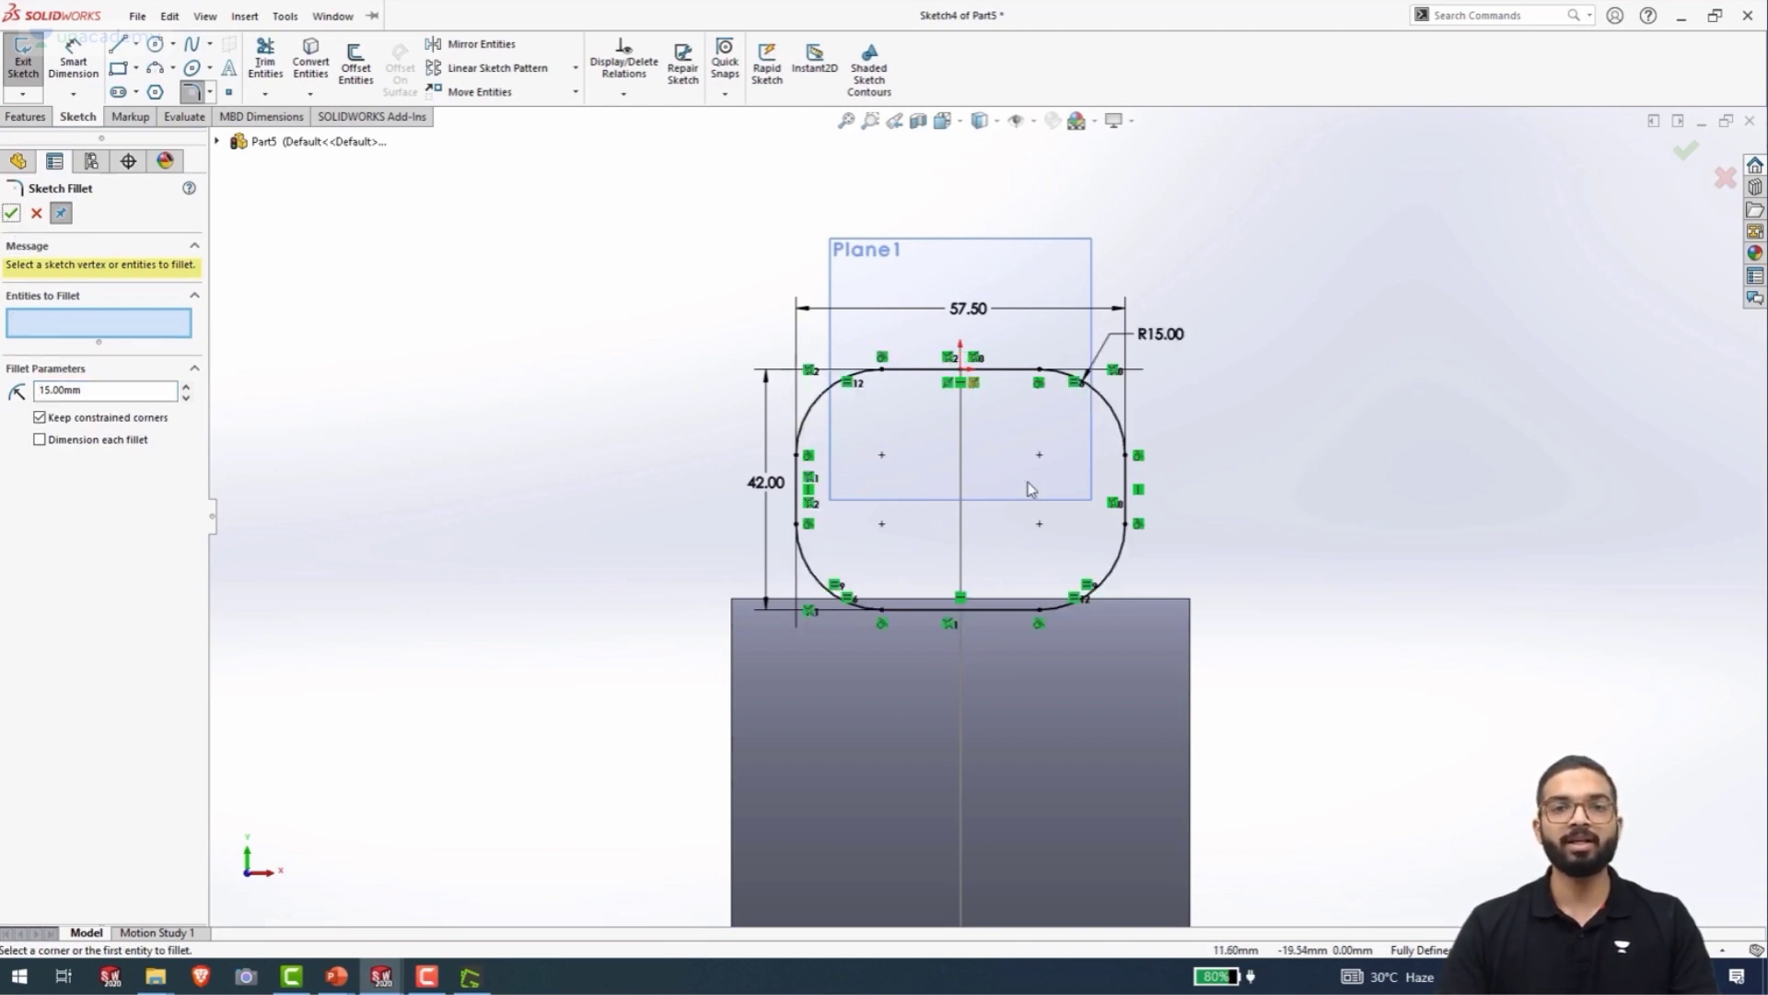
click(11, 213)
double_click(567, 340)
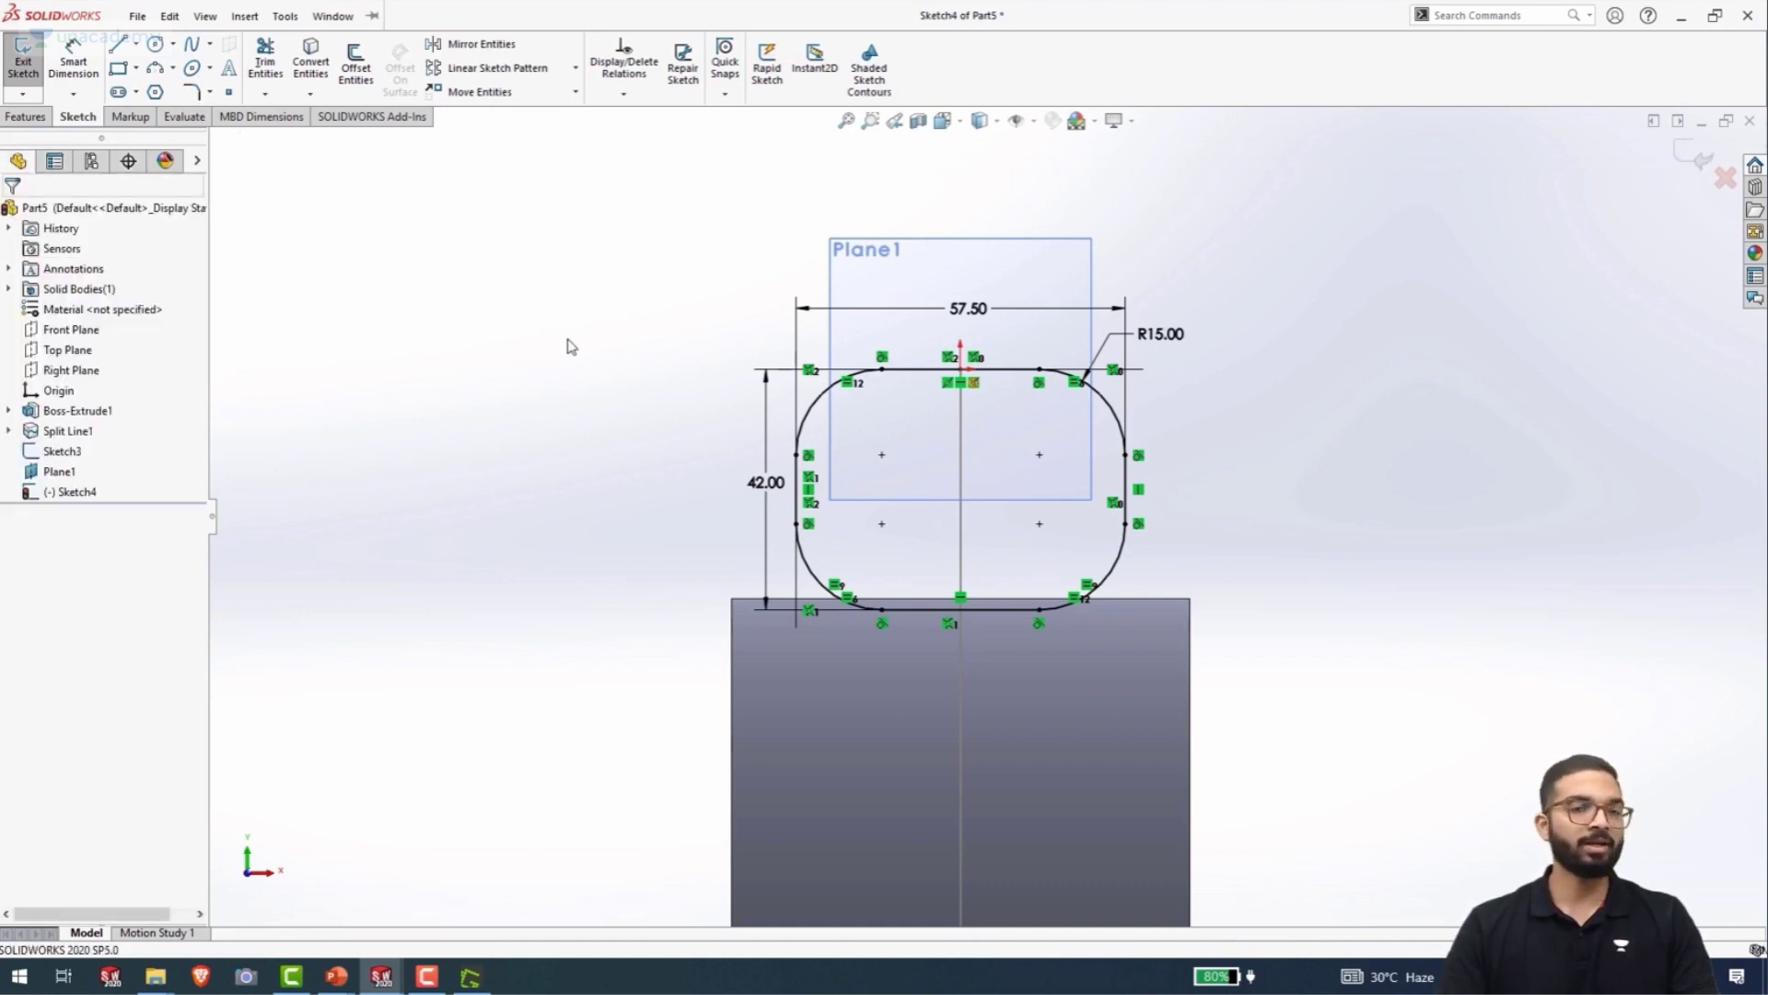
- Create a swept boss using the rounded rectangle sketch as the profile and the arc-and-line sketch as the path
scroll(567, 339, up, 2)
mouse_move(568, 340)
middle_down()
mouse_move(620, 356)
mouse_move(525, 427)
middle_up()
scroll(794, 525, down, 5)
scroll(800, 479, down, 2)
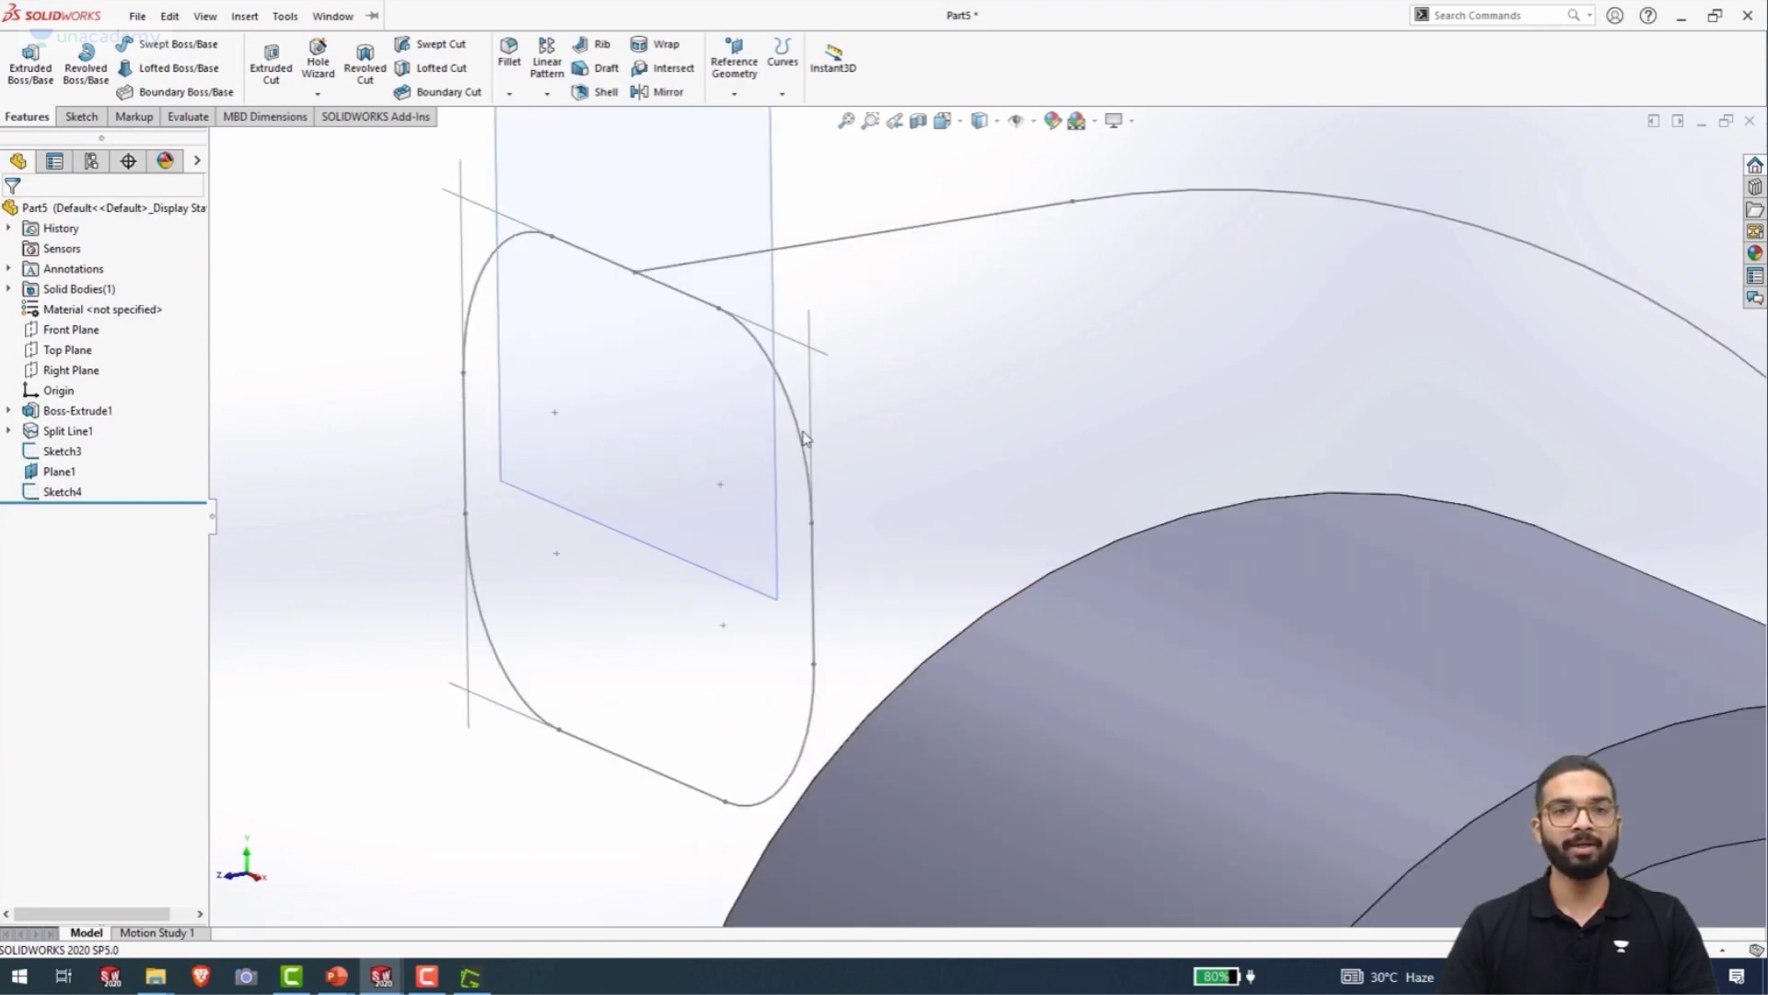
scroll(810, 452, up, 4)
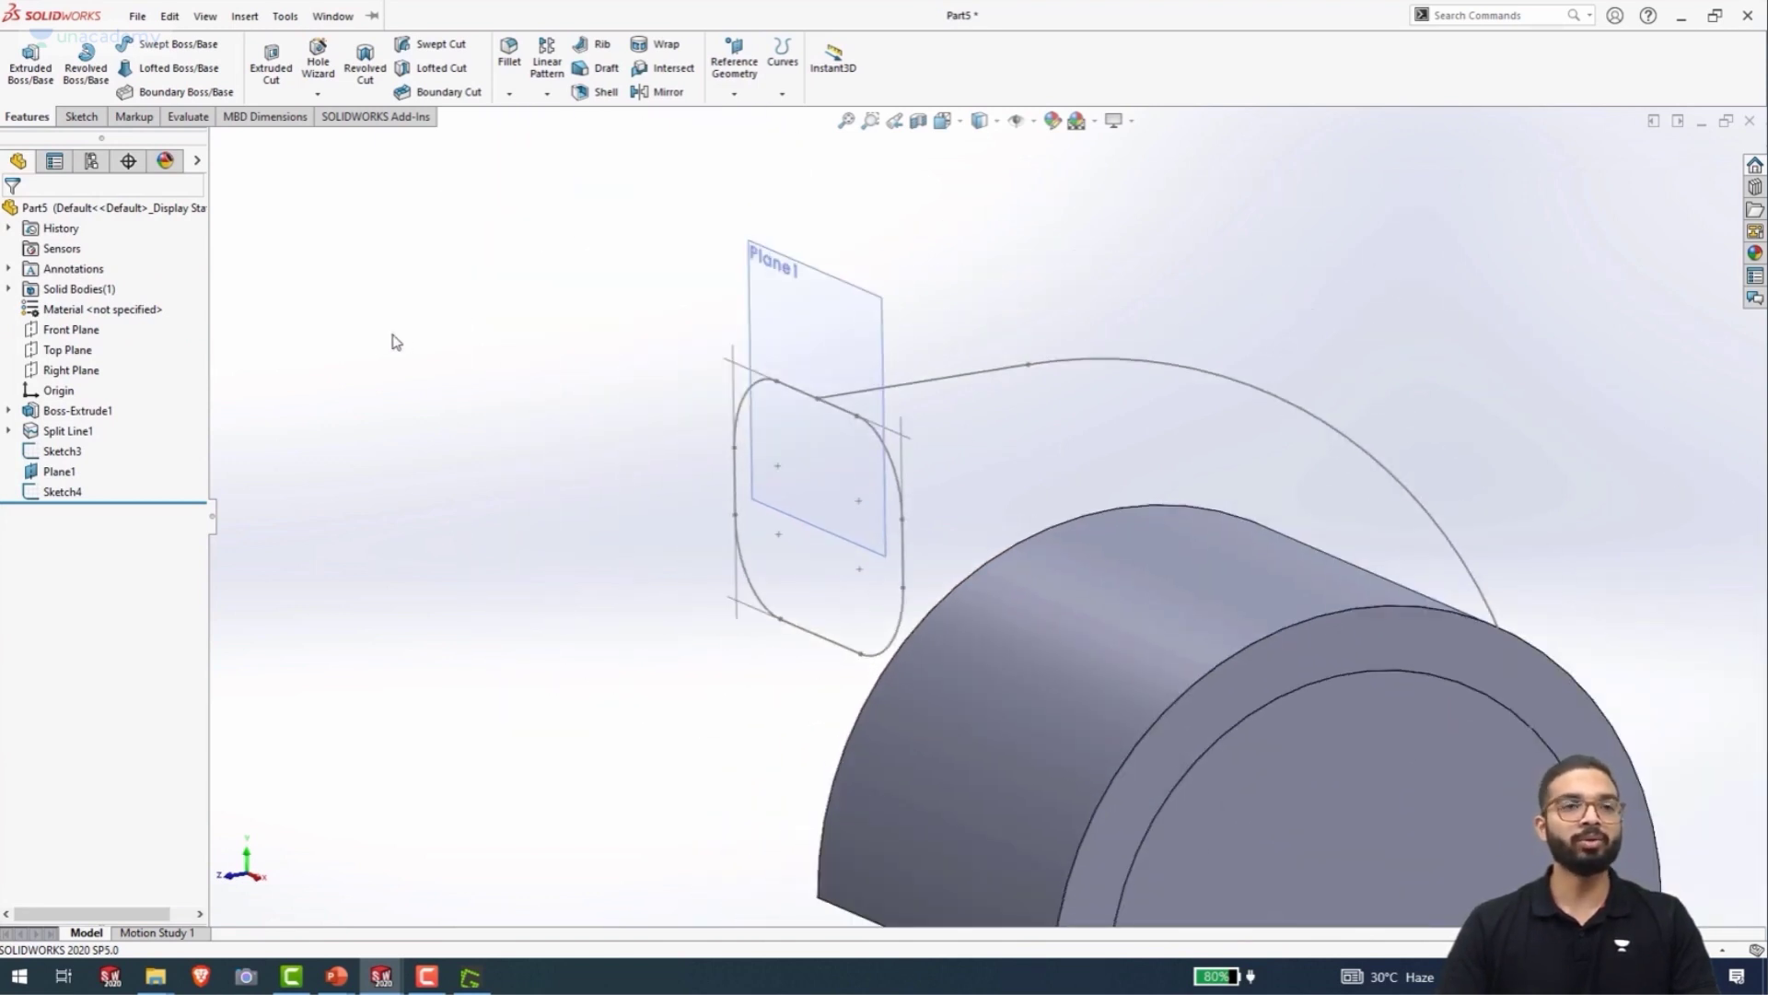
click(182, 51)
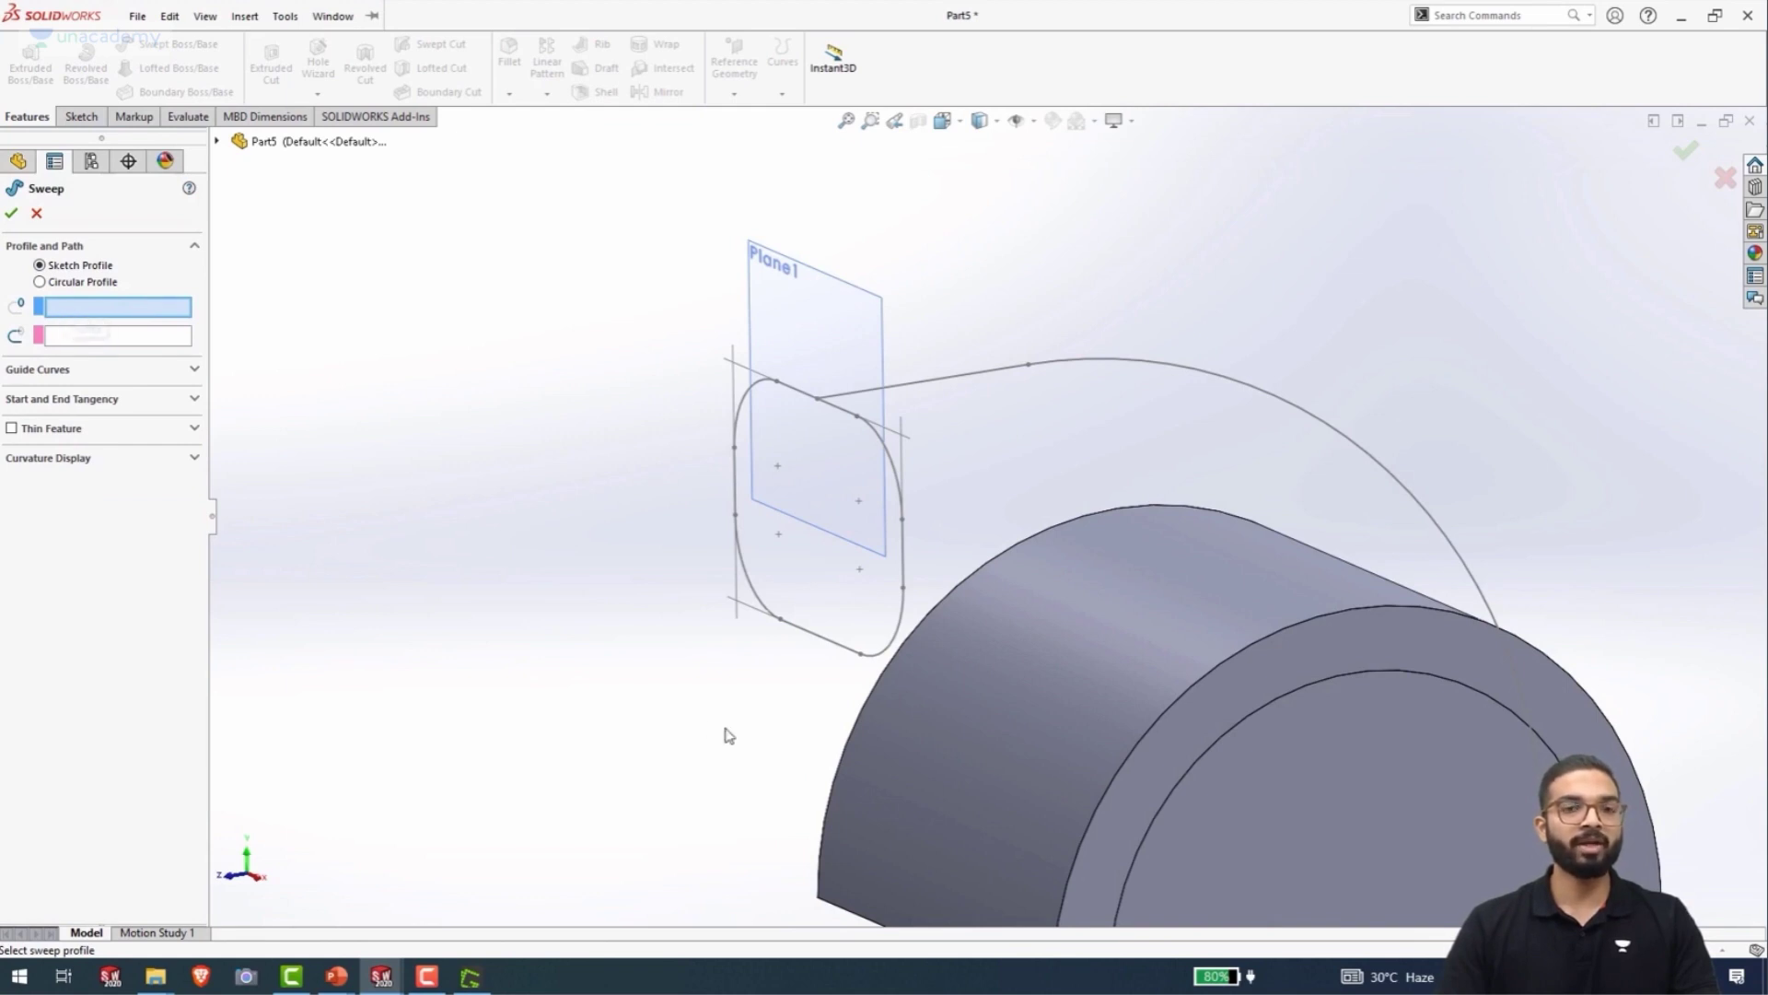
click(217, 141)
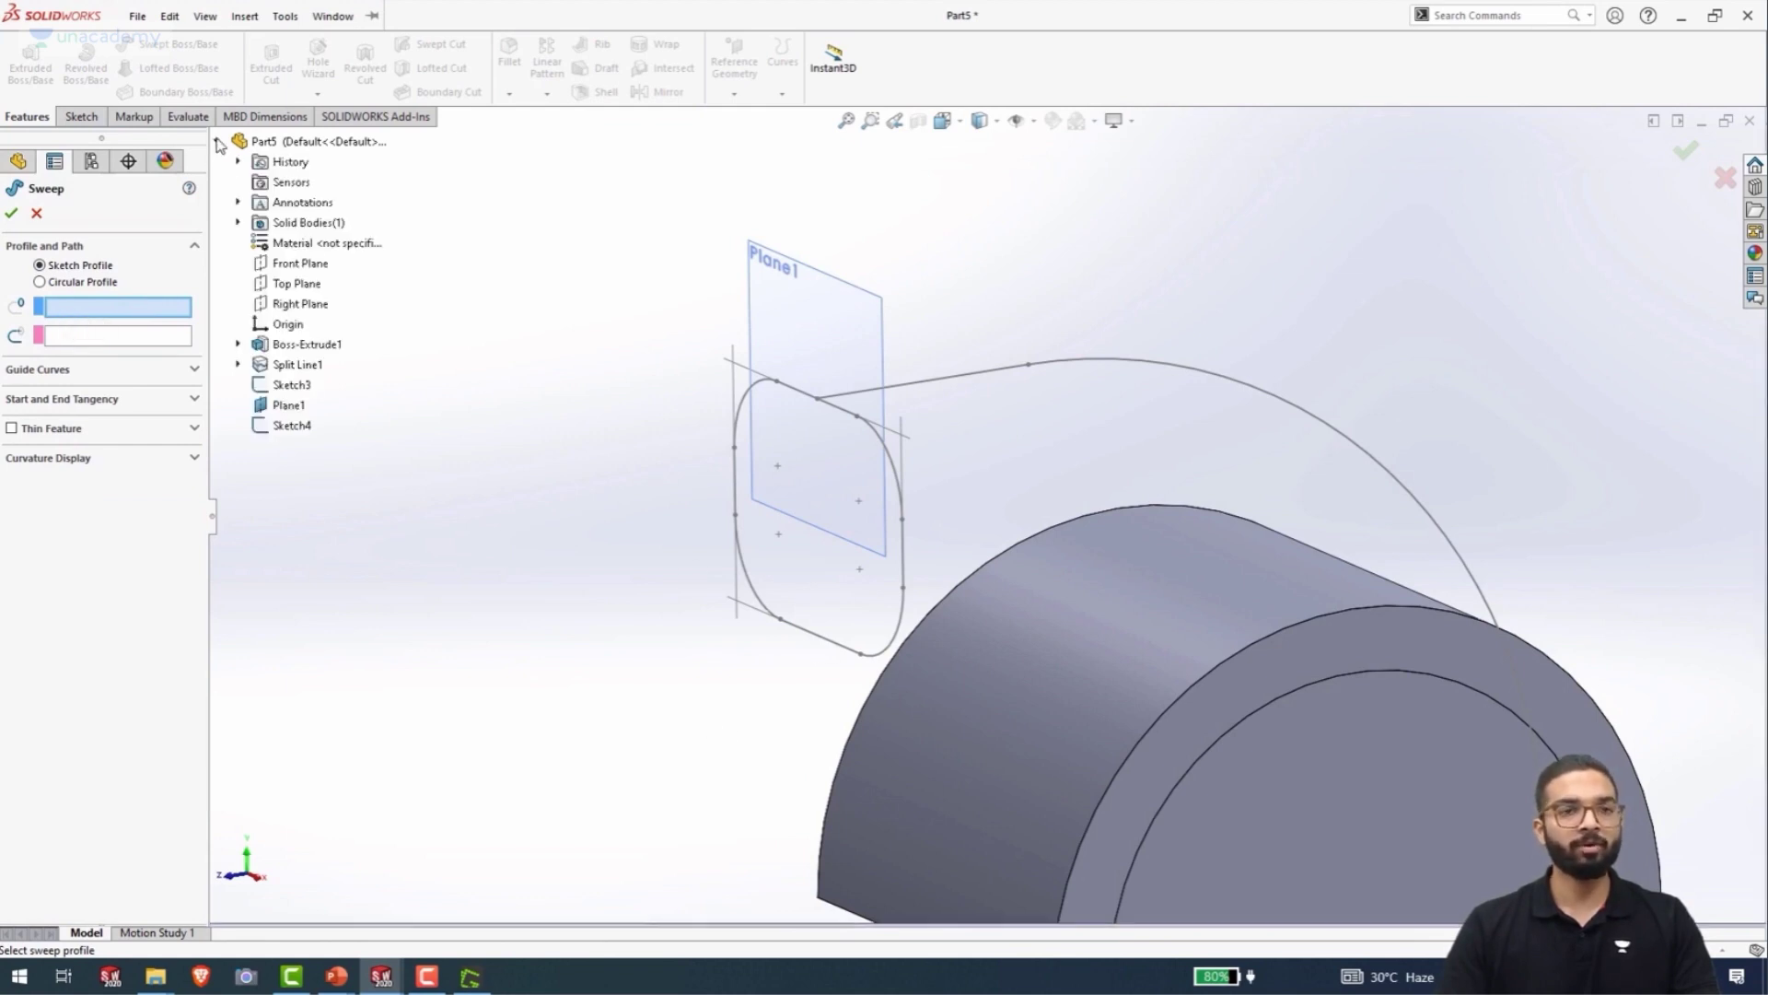
click(826, 645)
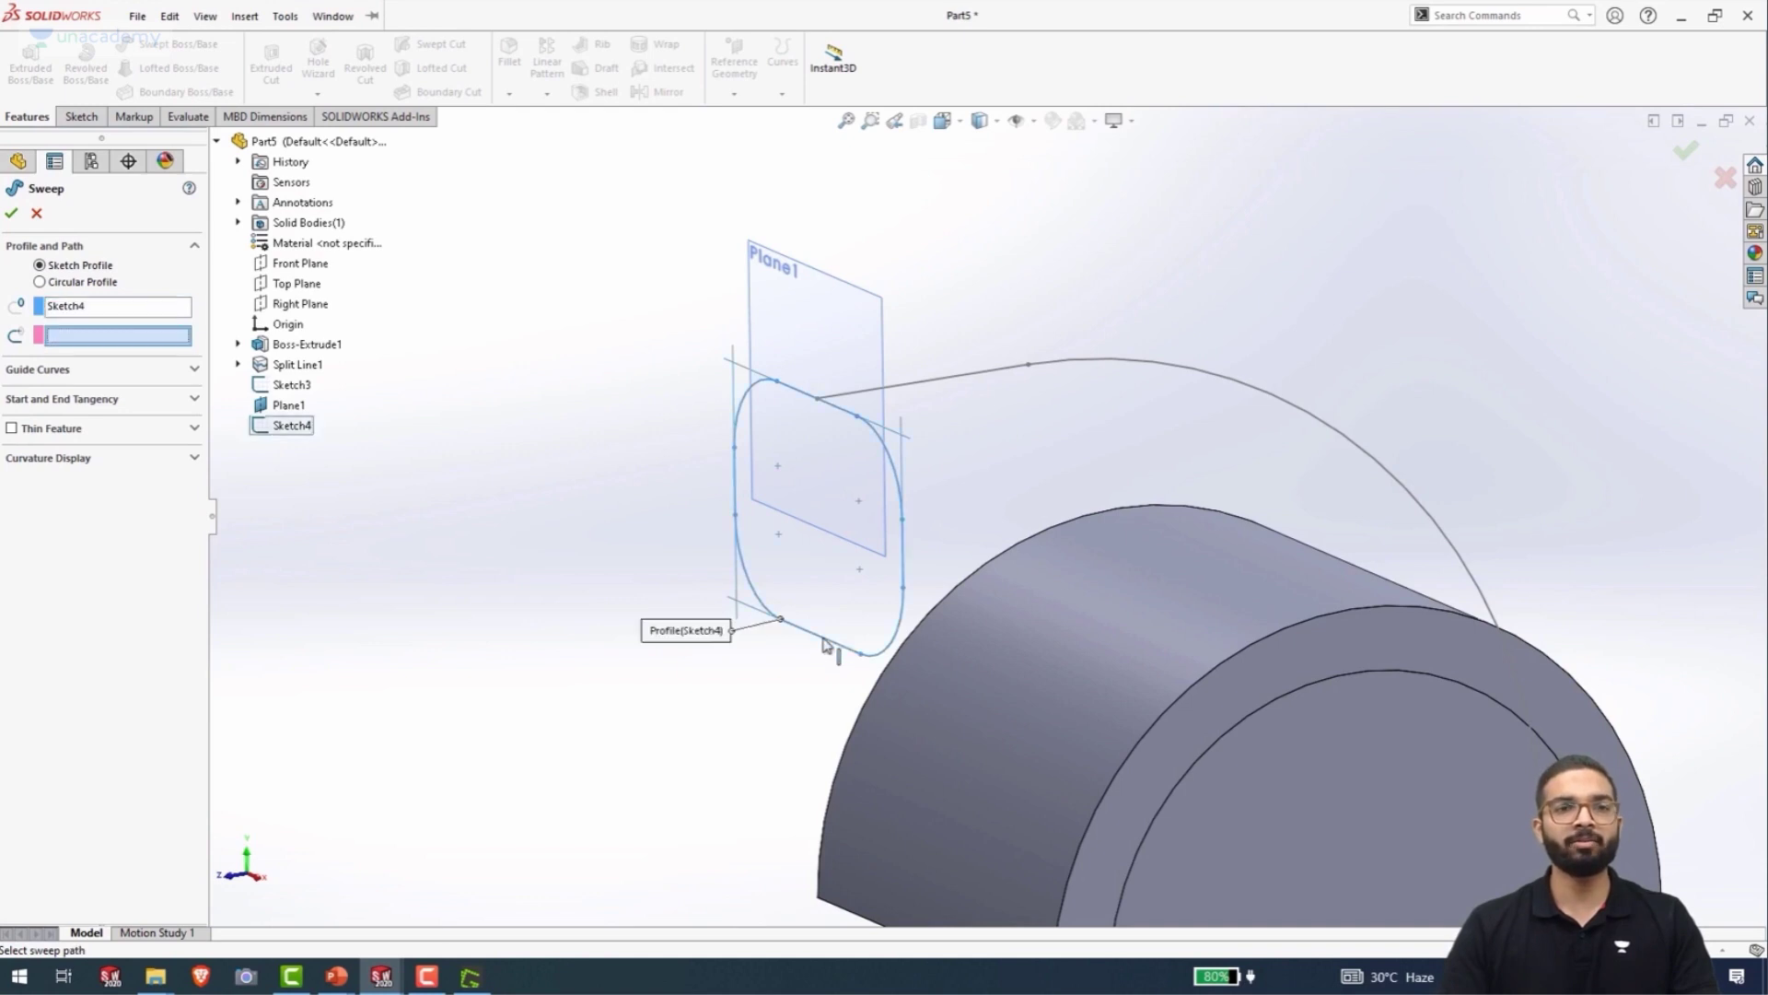
right_click(81, 310)
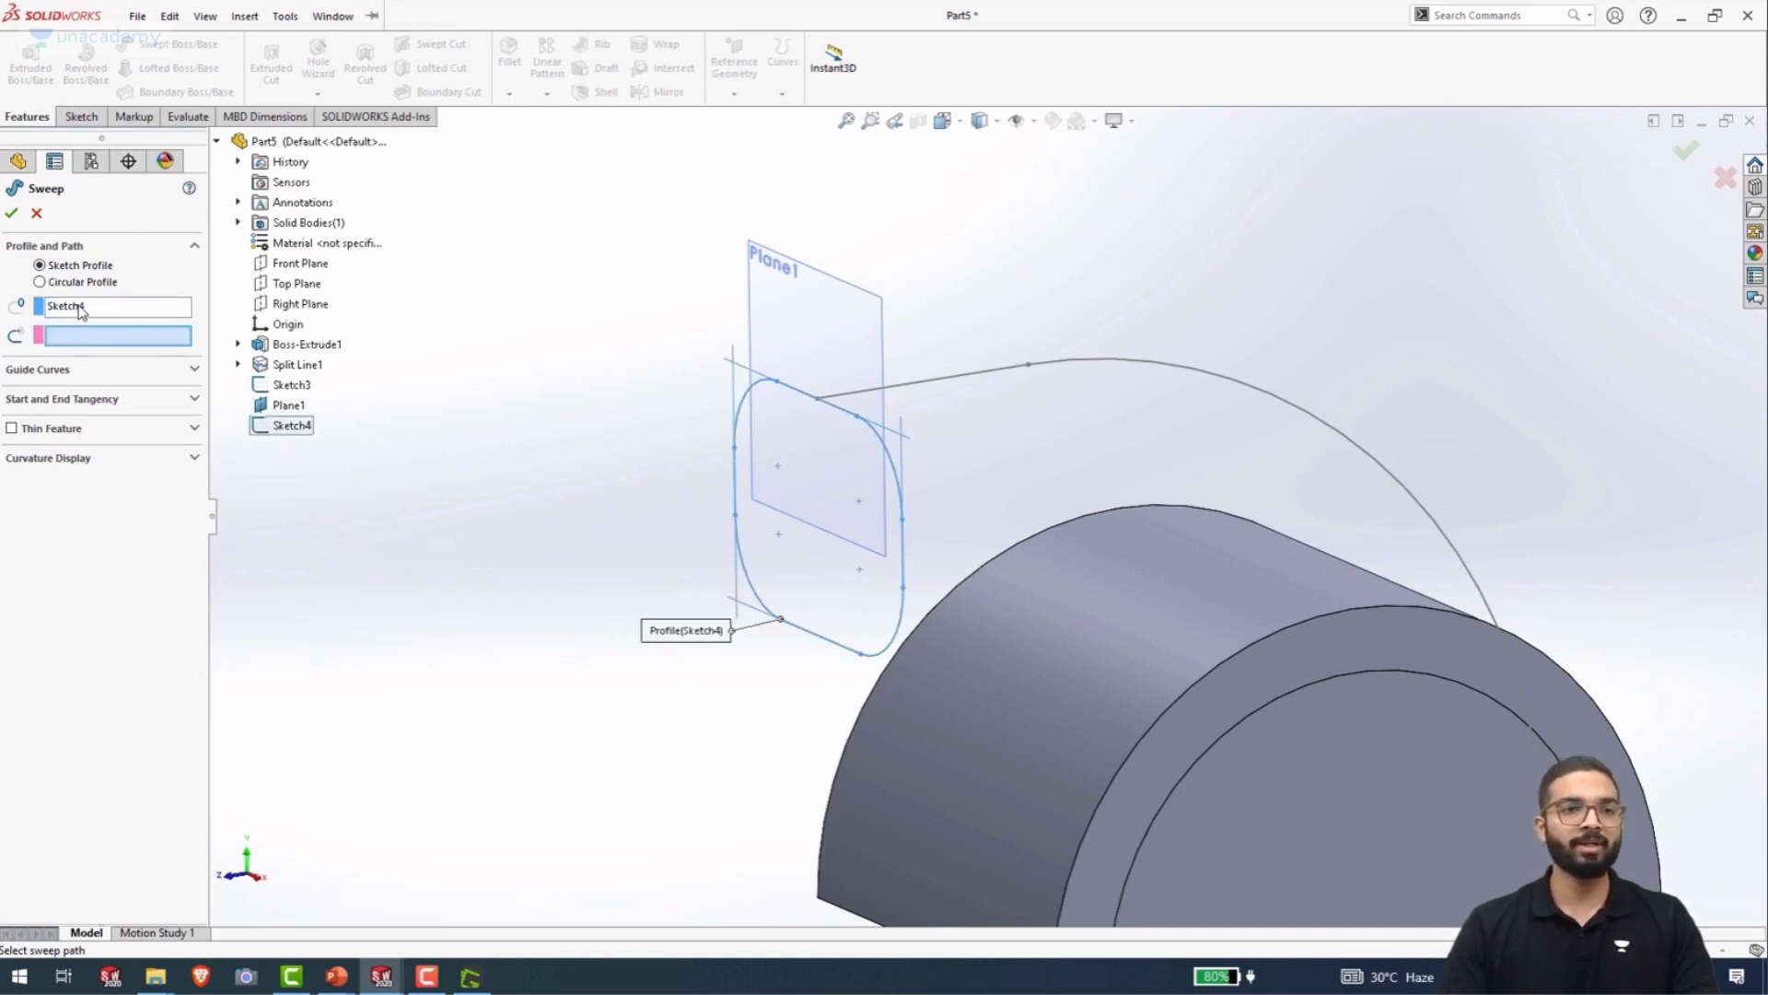
click(144, 318)
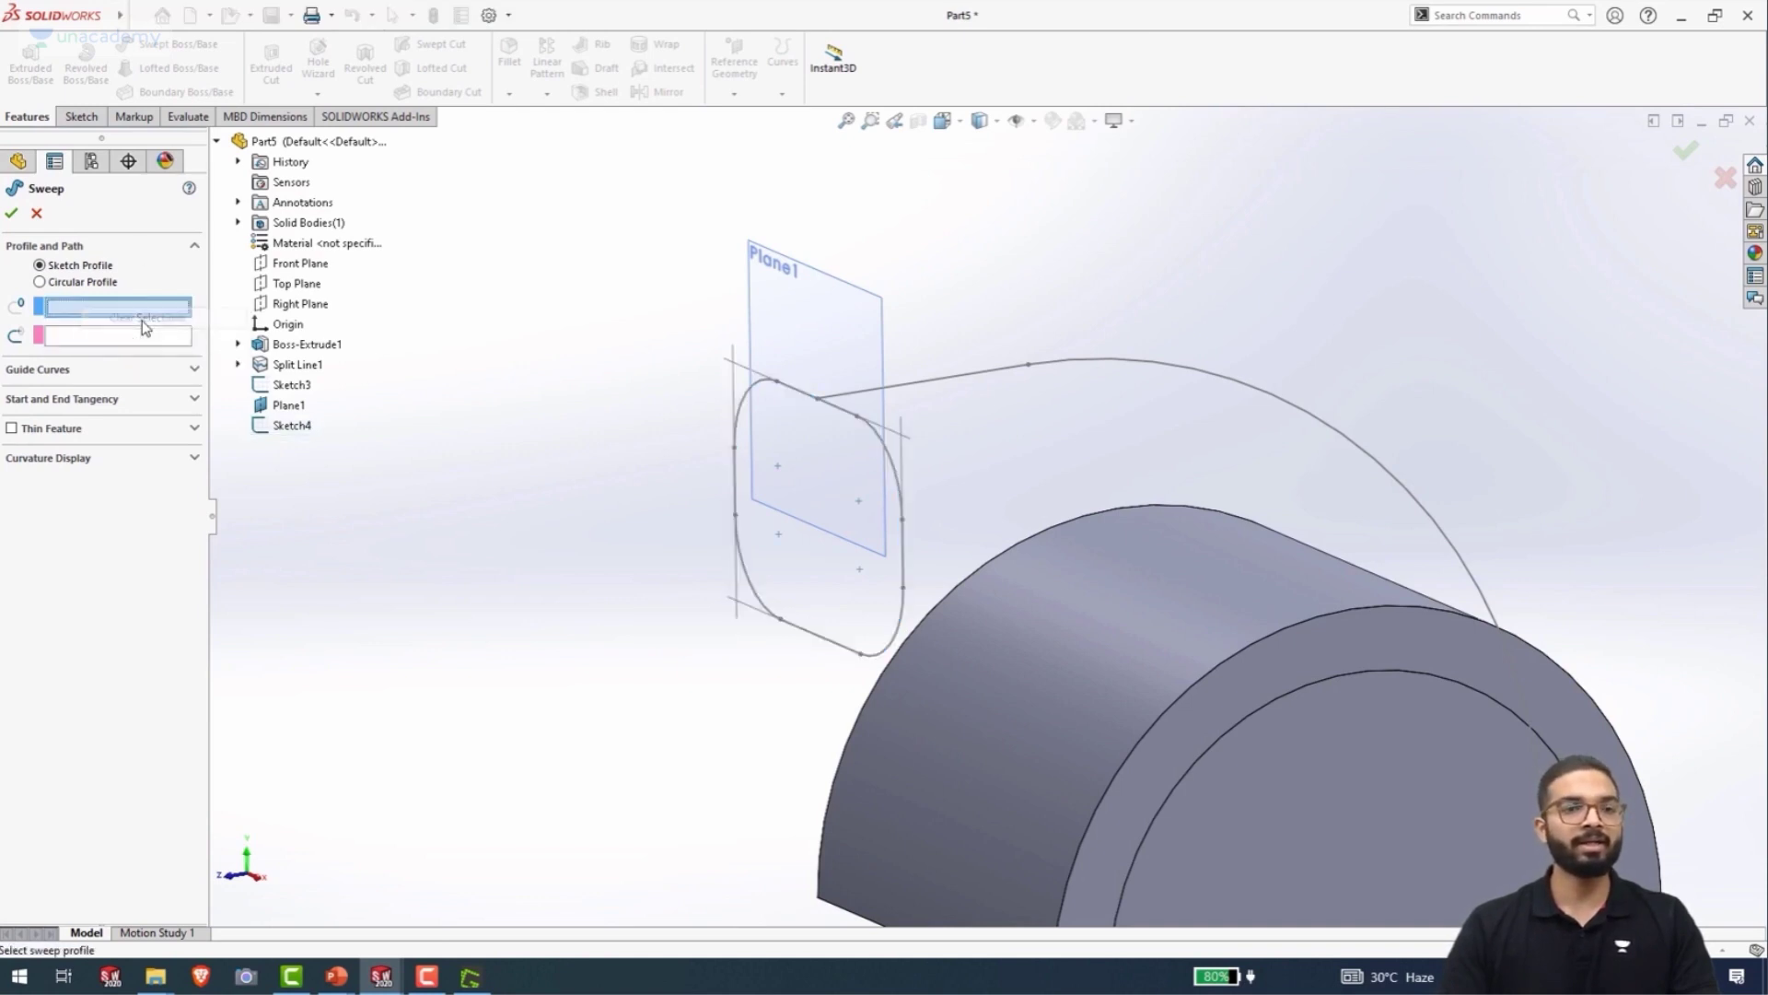
click(291, 426)
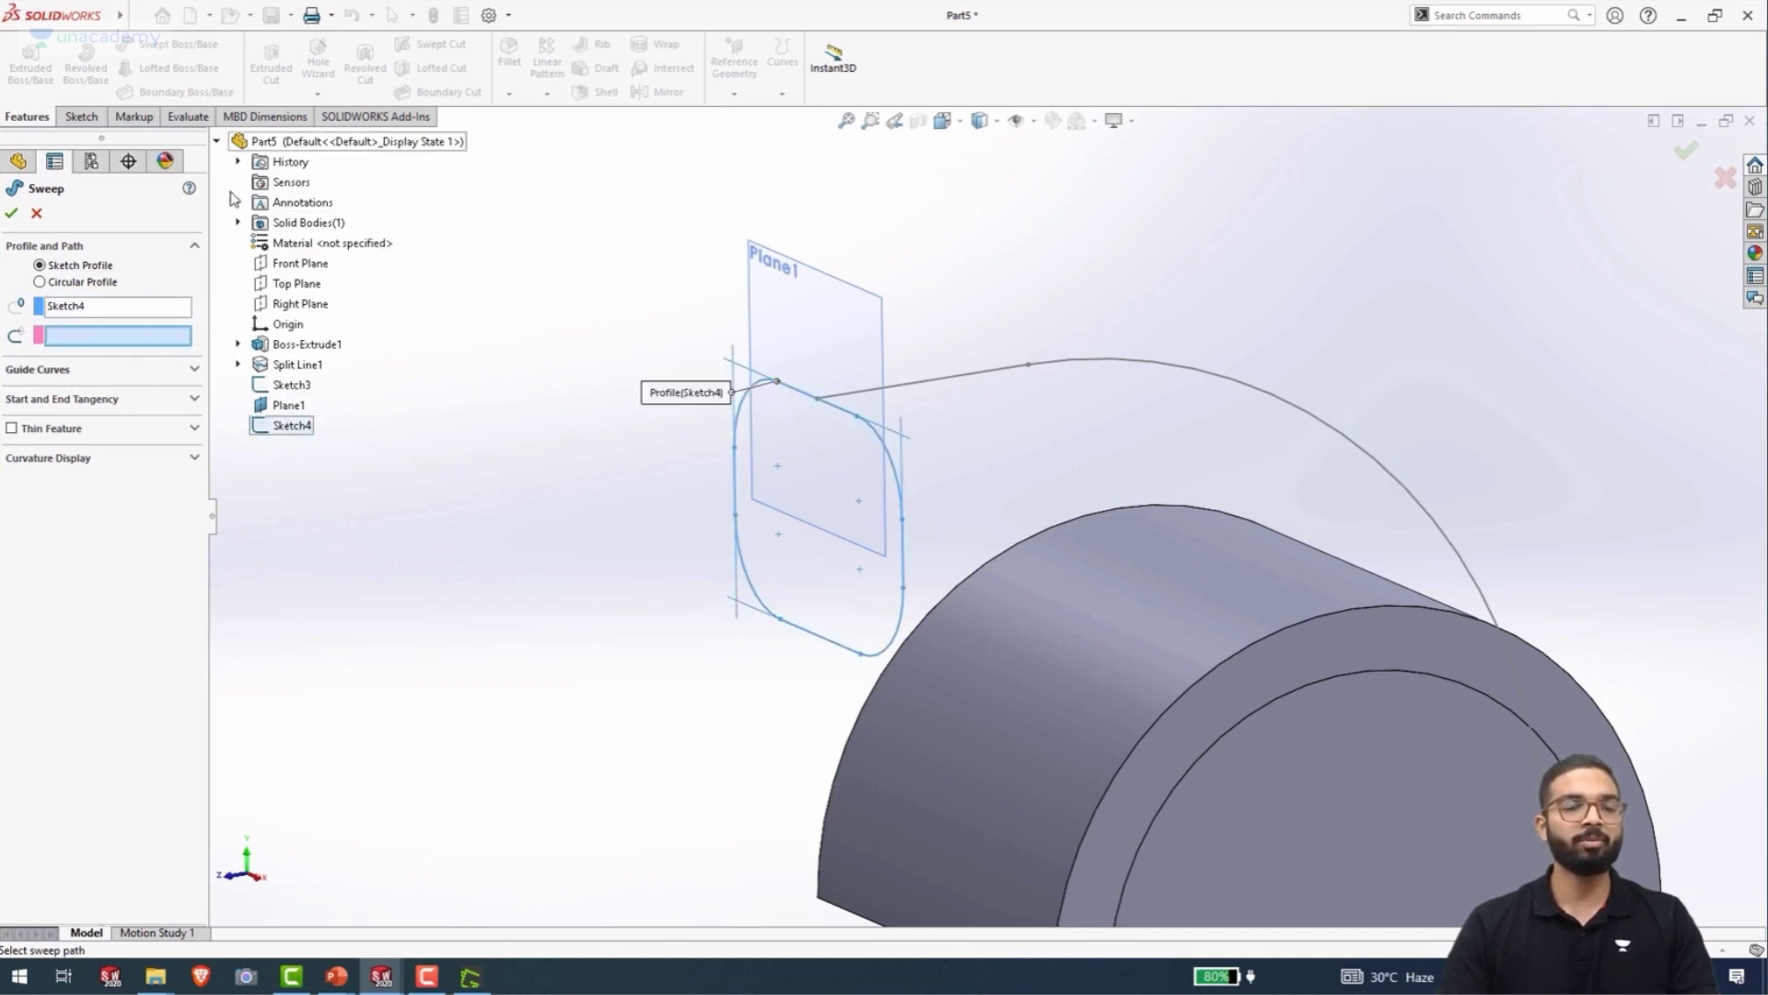
click(914, 391)
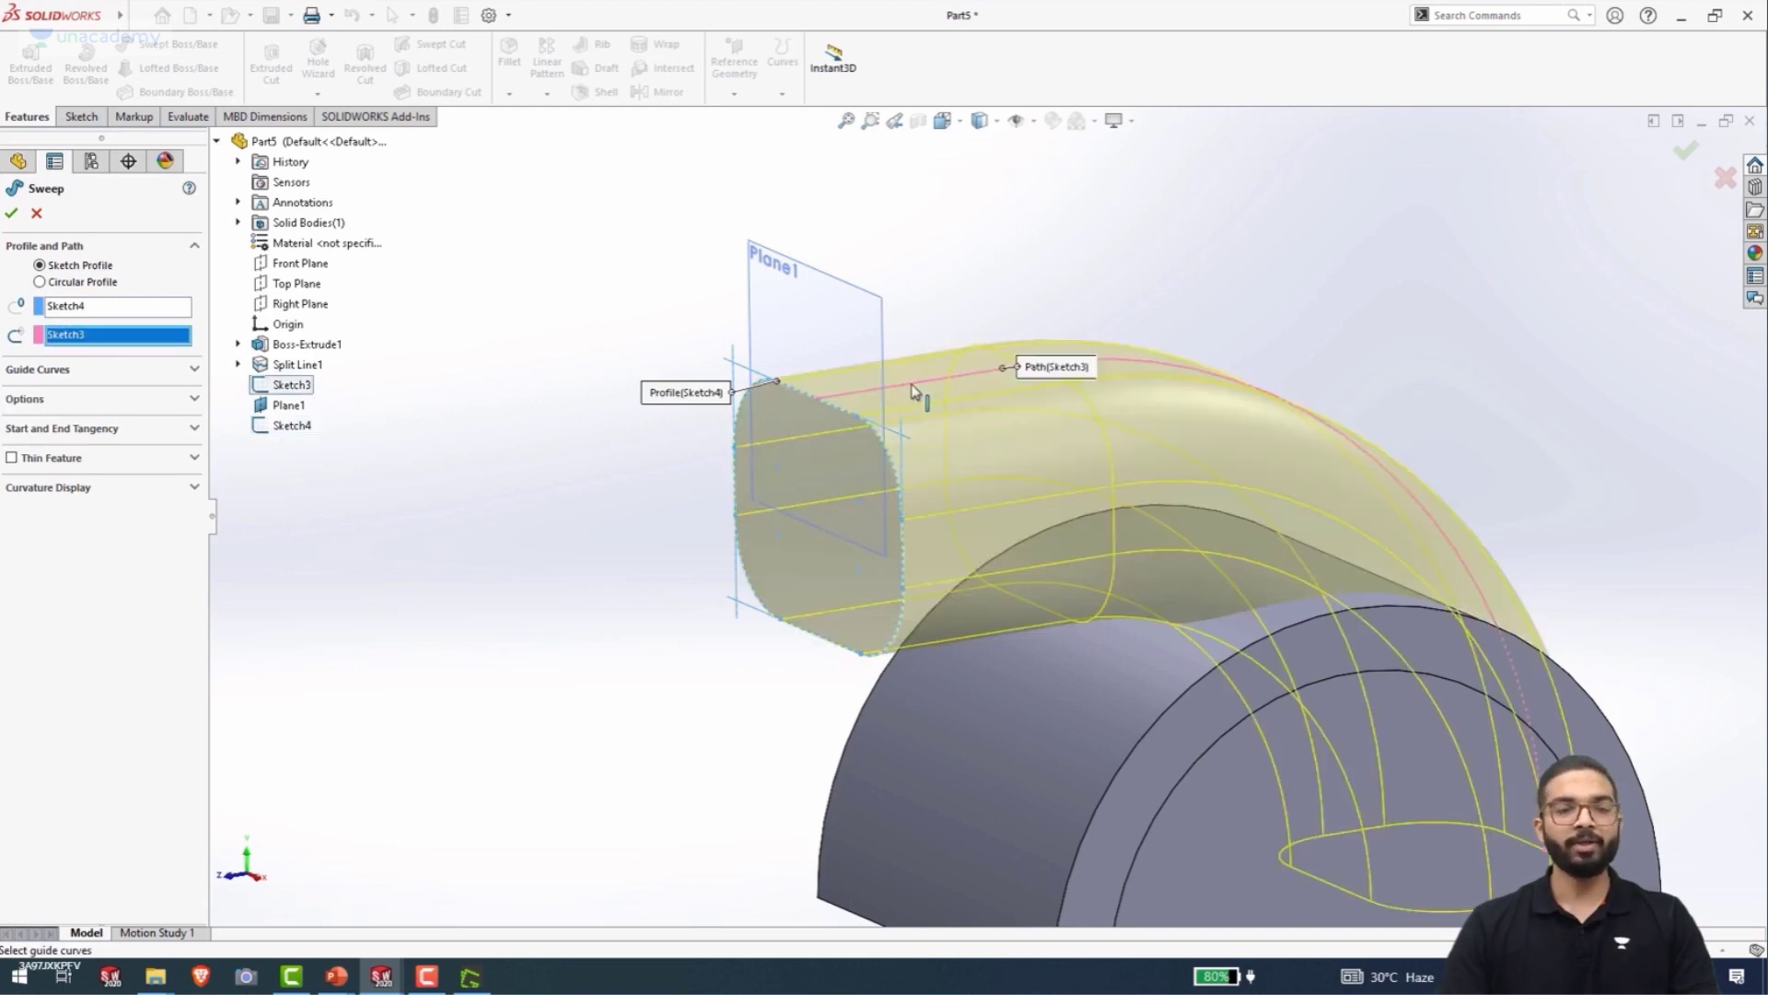
middle_drag(781, 583, 734, 583)
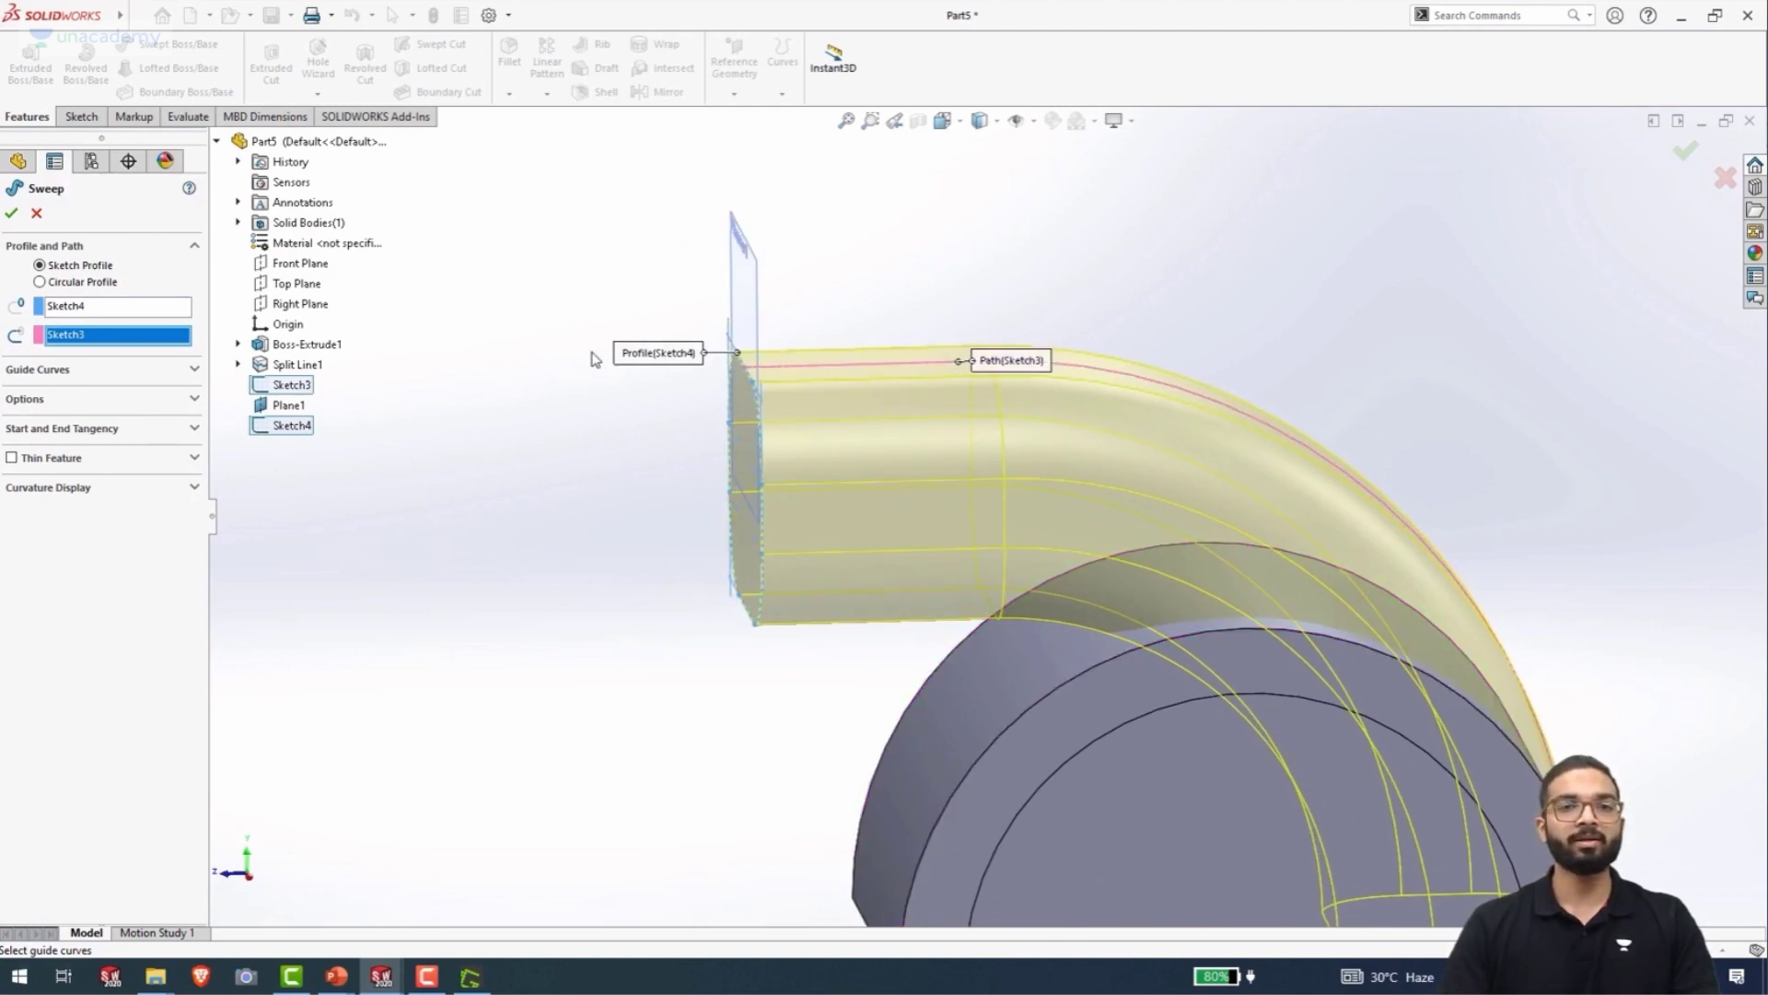
middle_drag(595, 359, 591, 421)
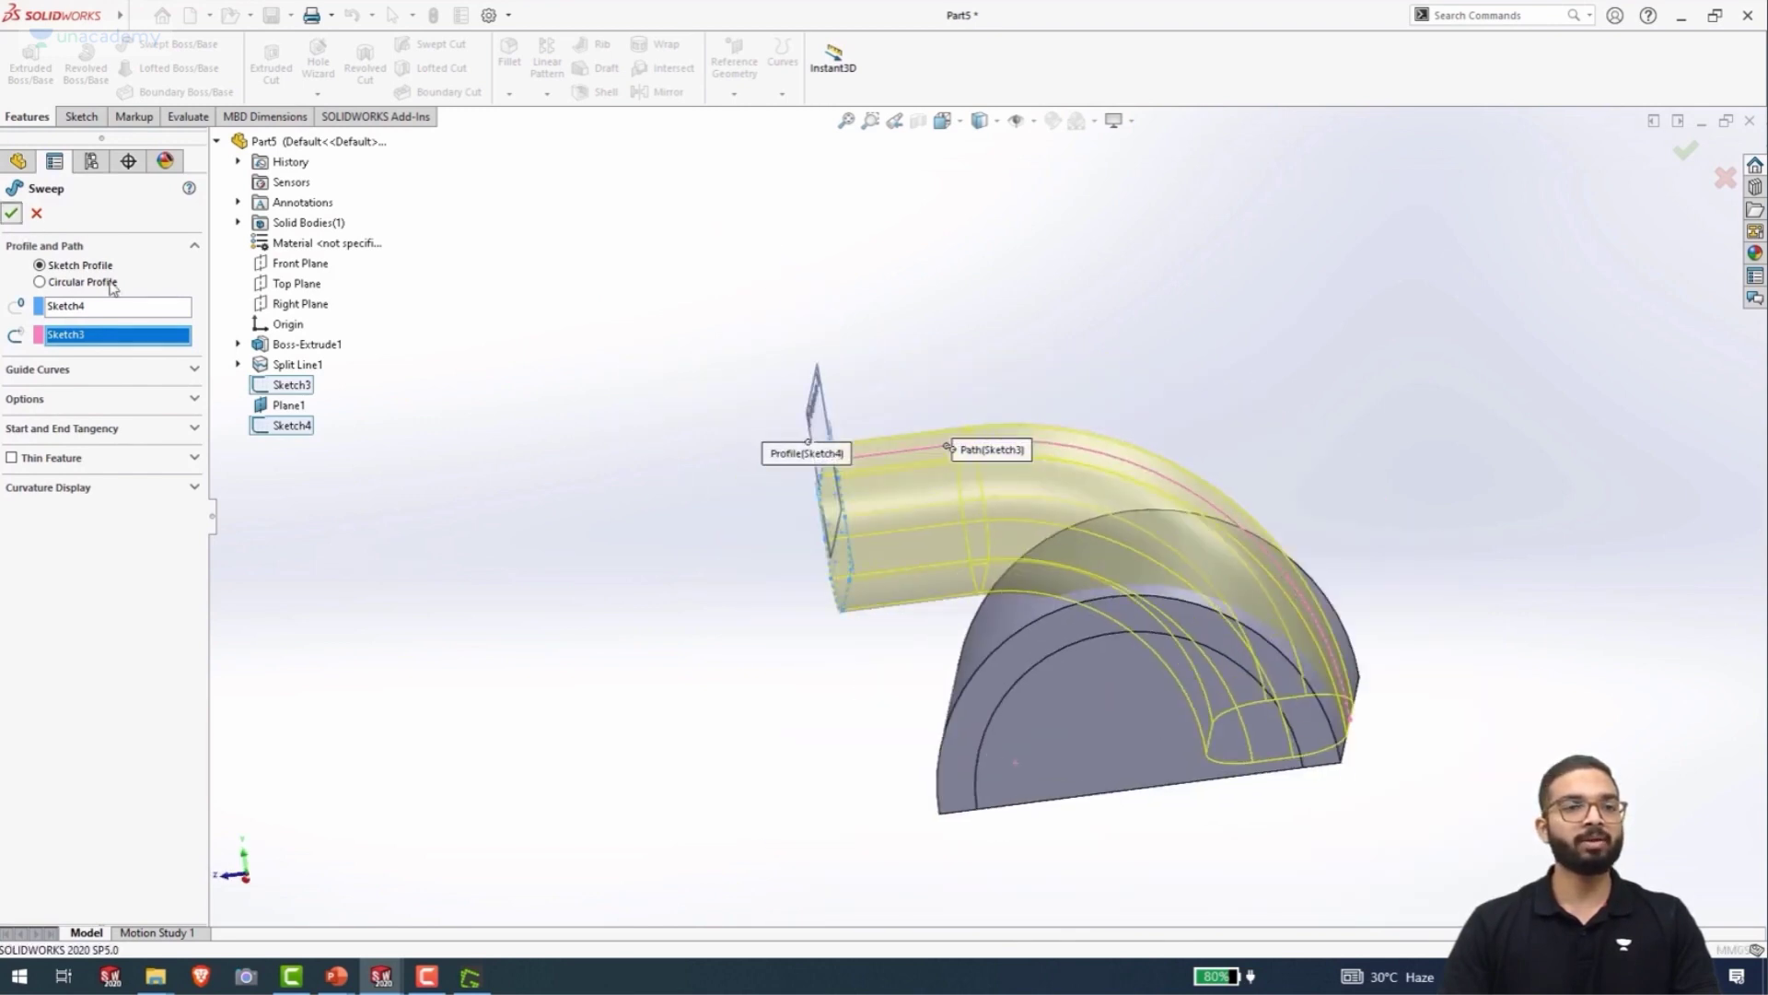
key(Return)
- Hide the reference plane at the open end of the swept body
middle_drag(758, 473, 761, 418)
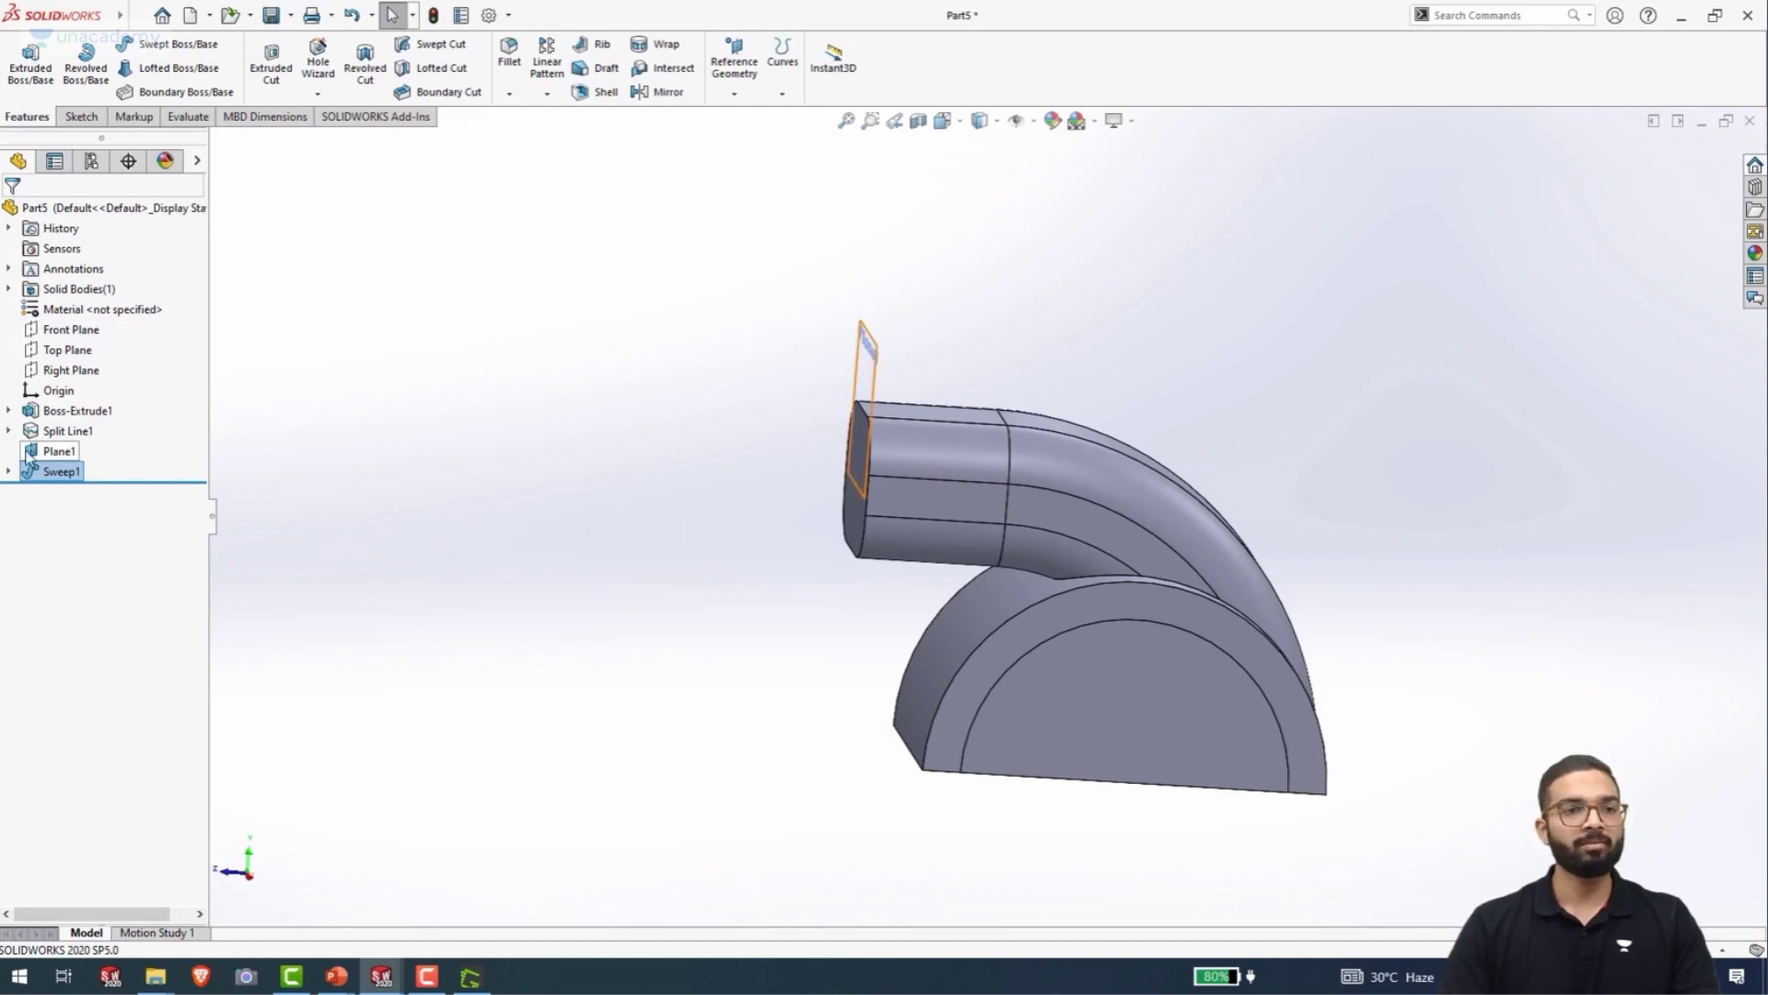
click(58, 451)
click(387, 543)
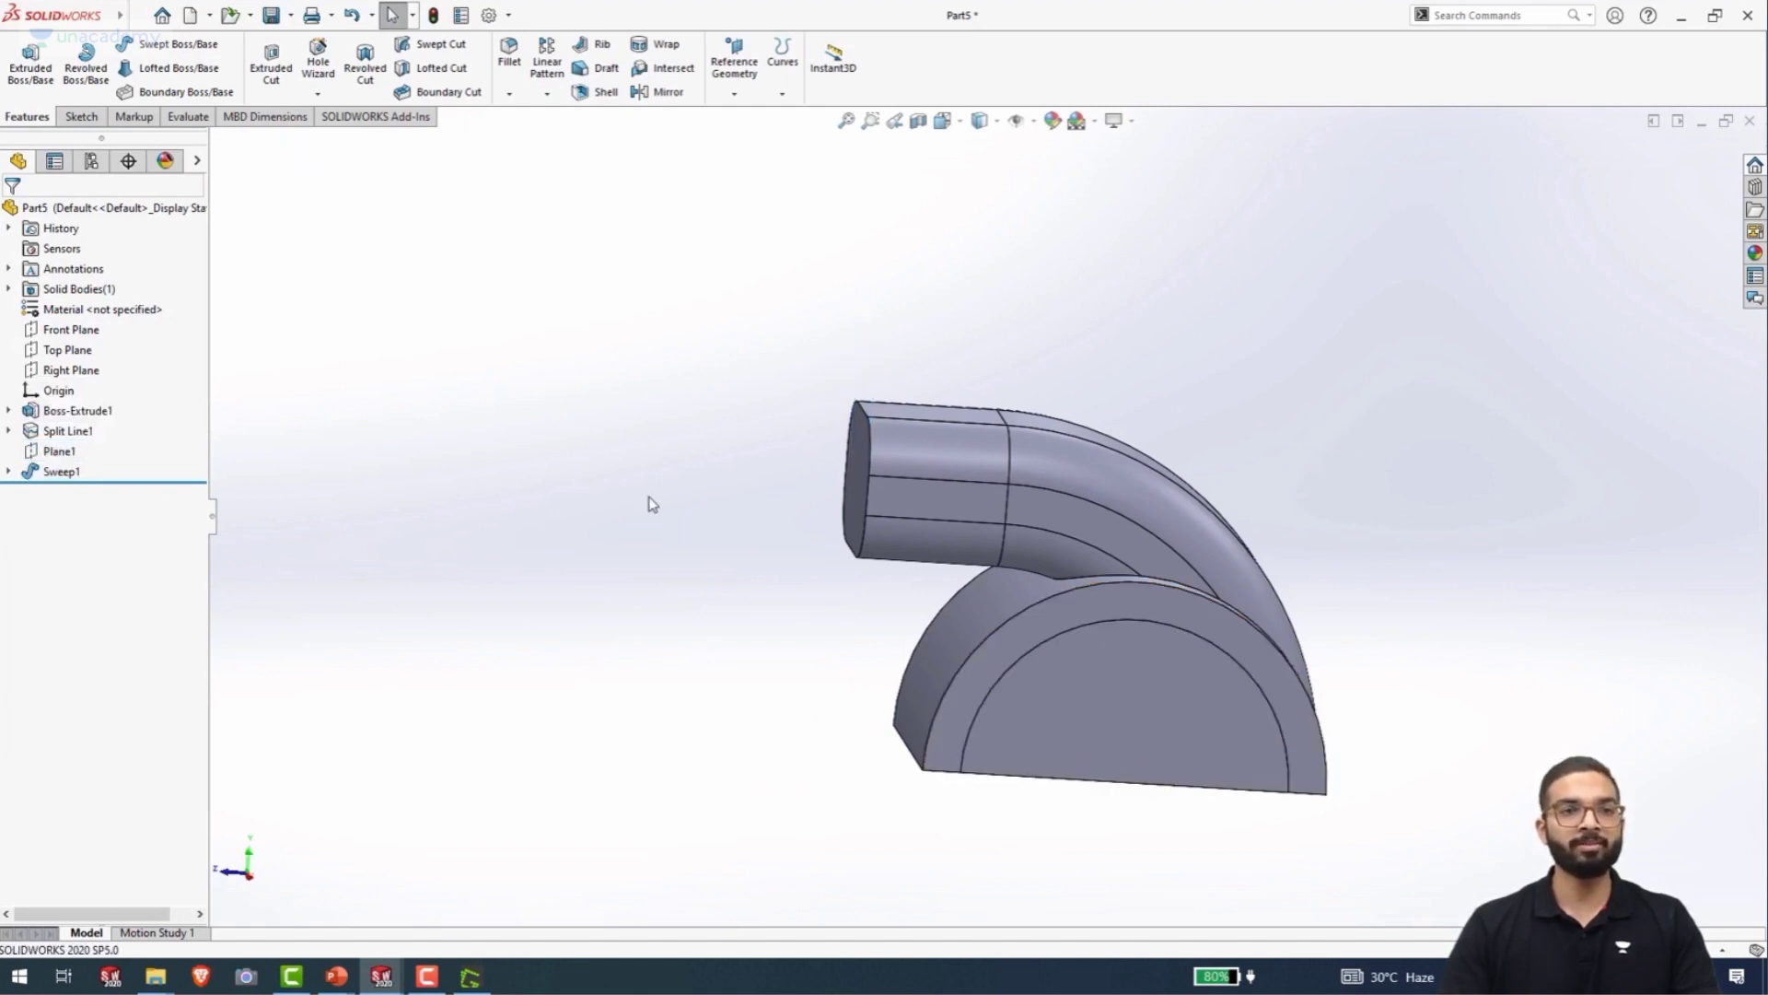
- Create a reference plane offset 57.5 mm outward from the flat end face of the swept body
middle_drag(731, 537, 770, 564)
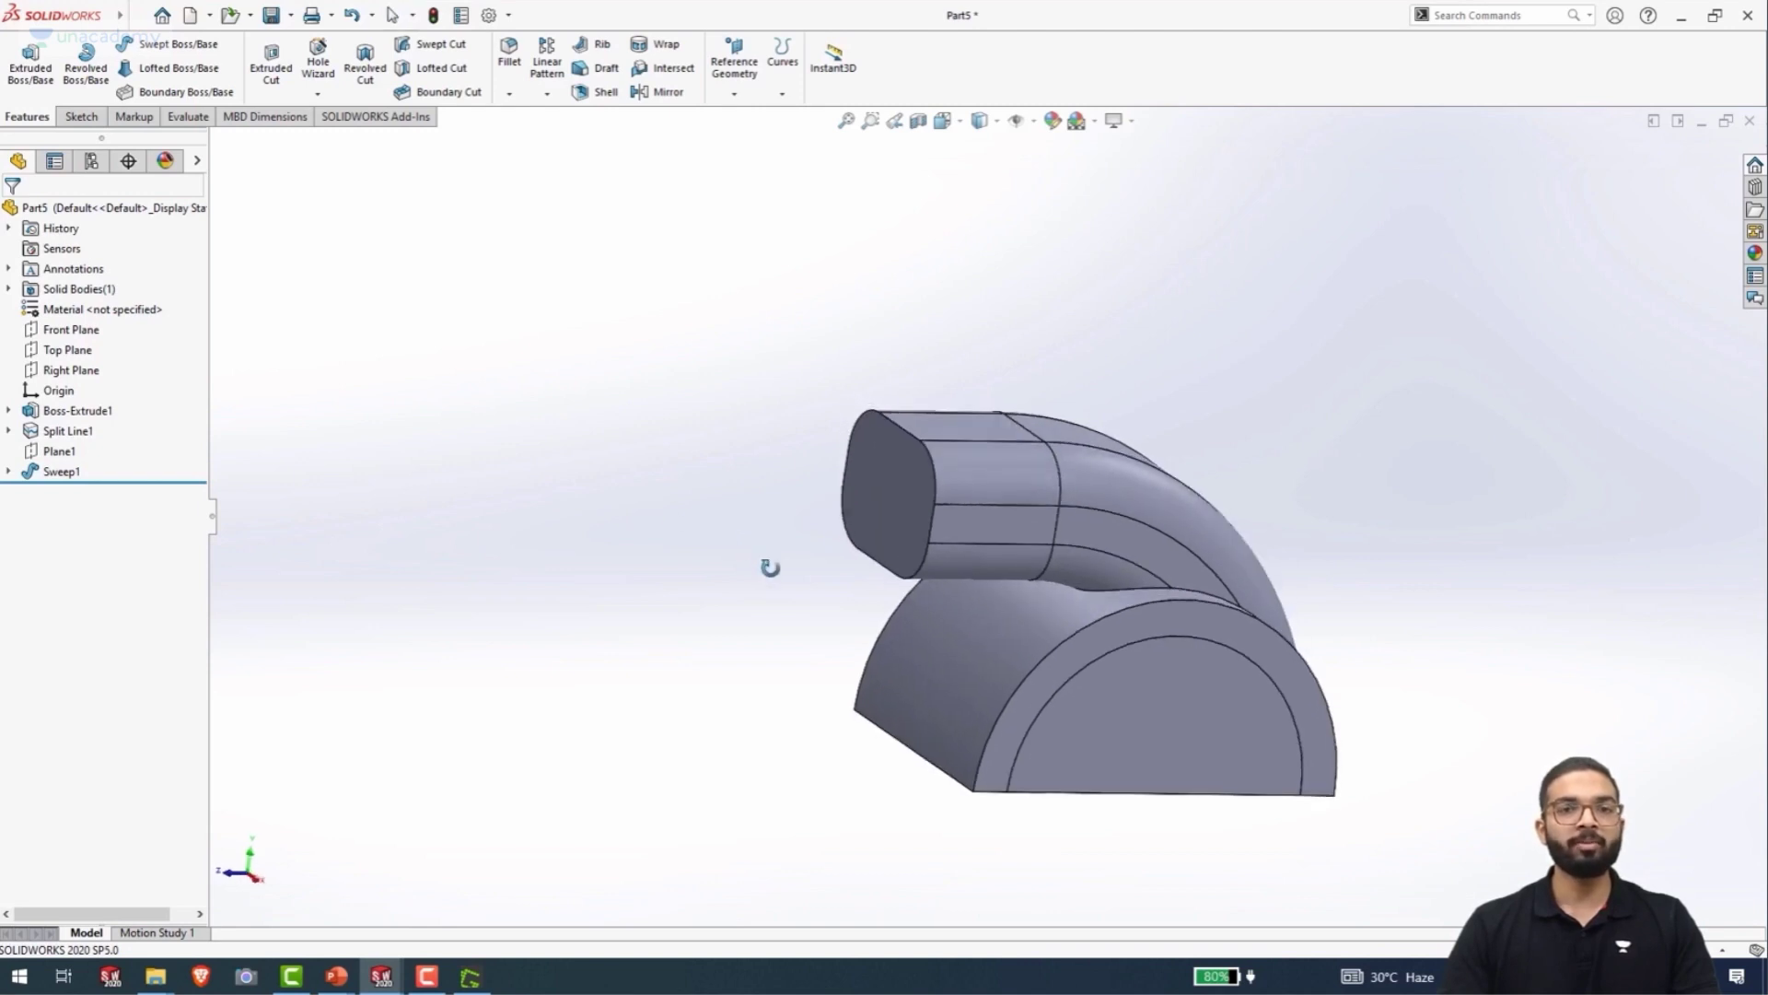
click(864, 505)
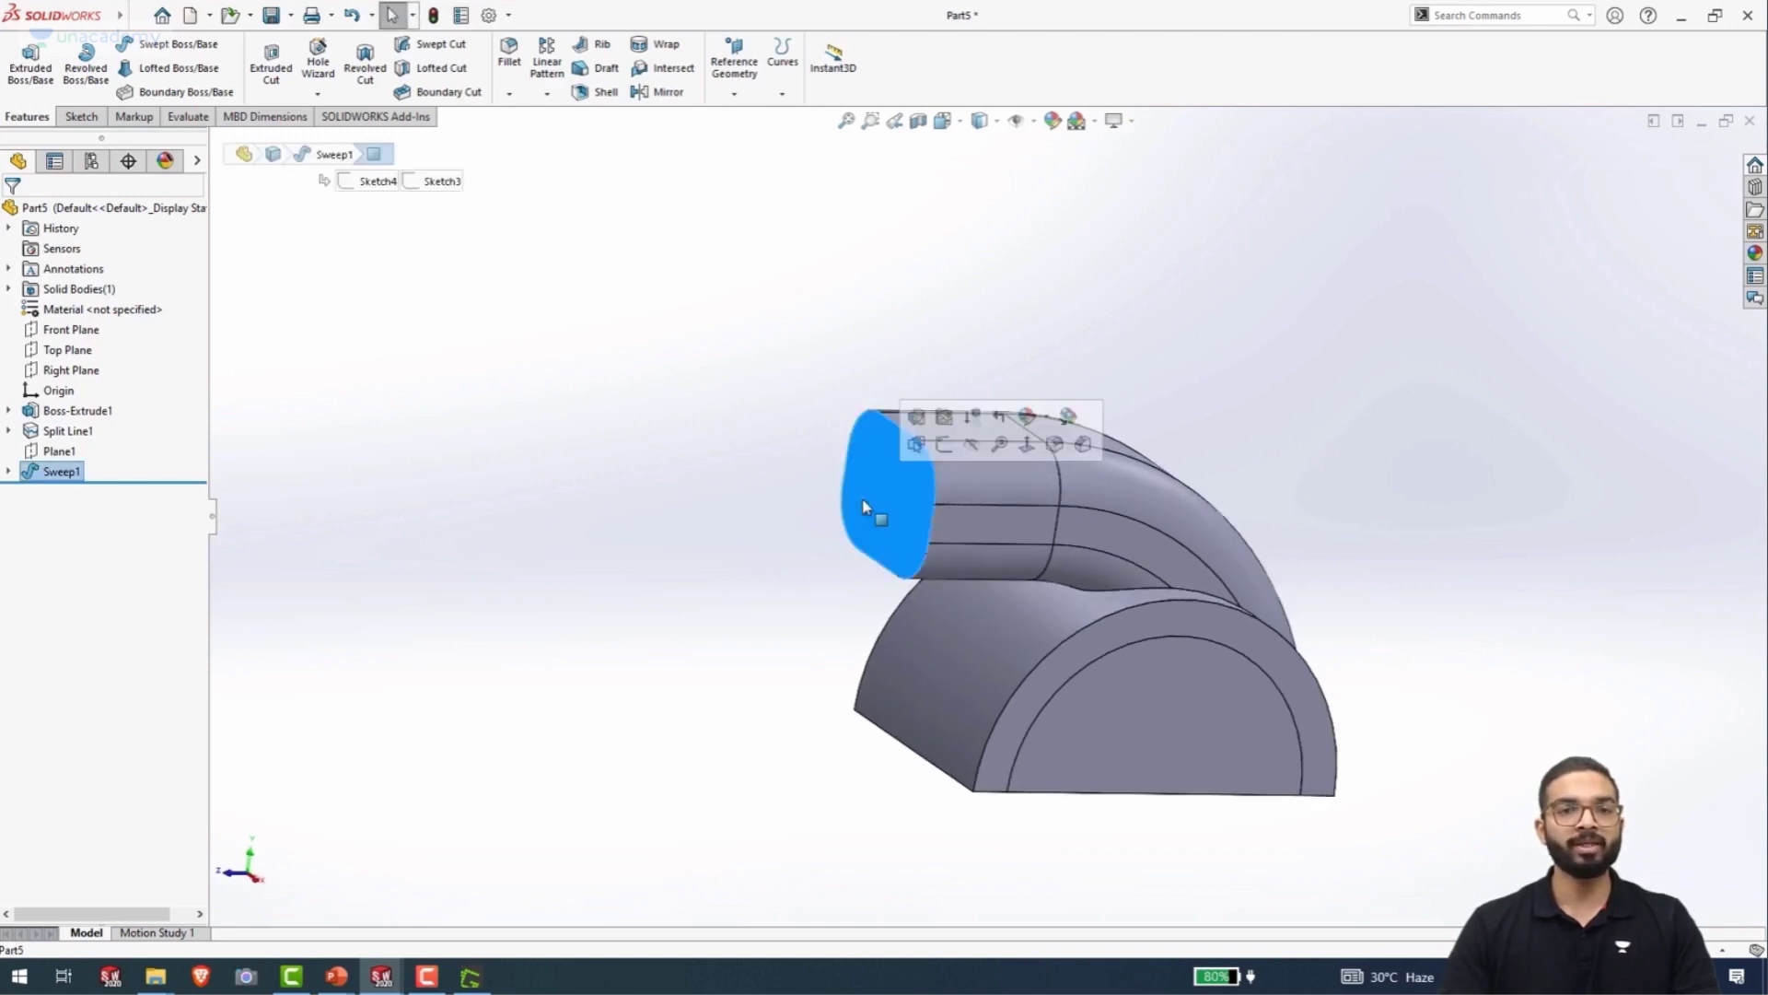
click(735, 96)
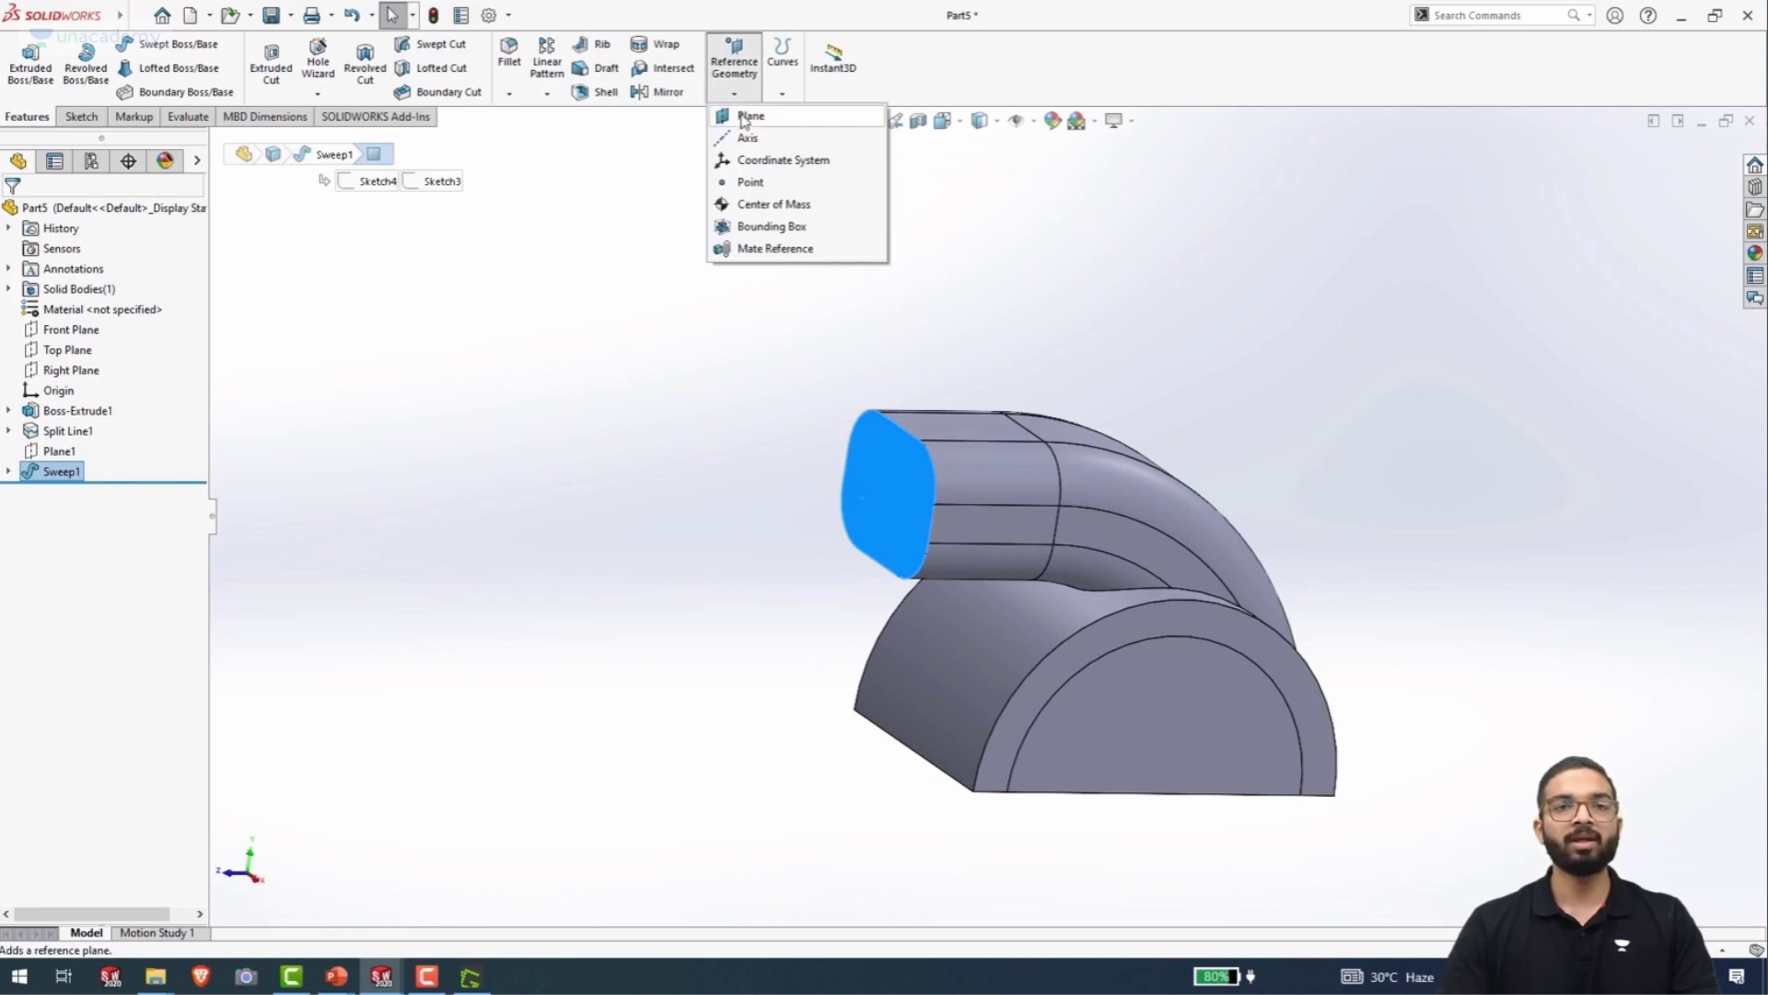
click(748, 116)
middle_drag(782, 477, 827, 497)
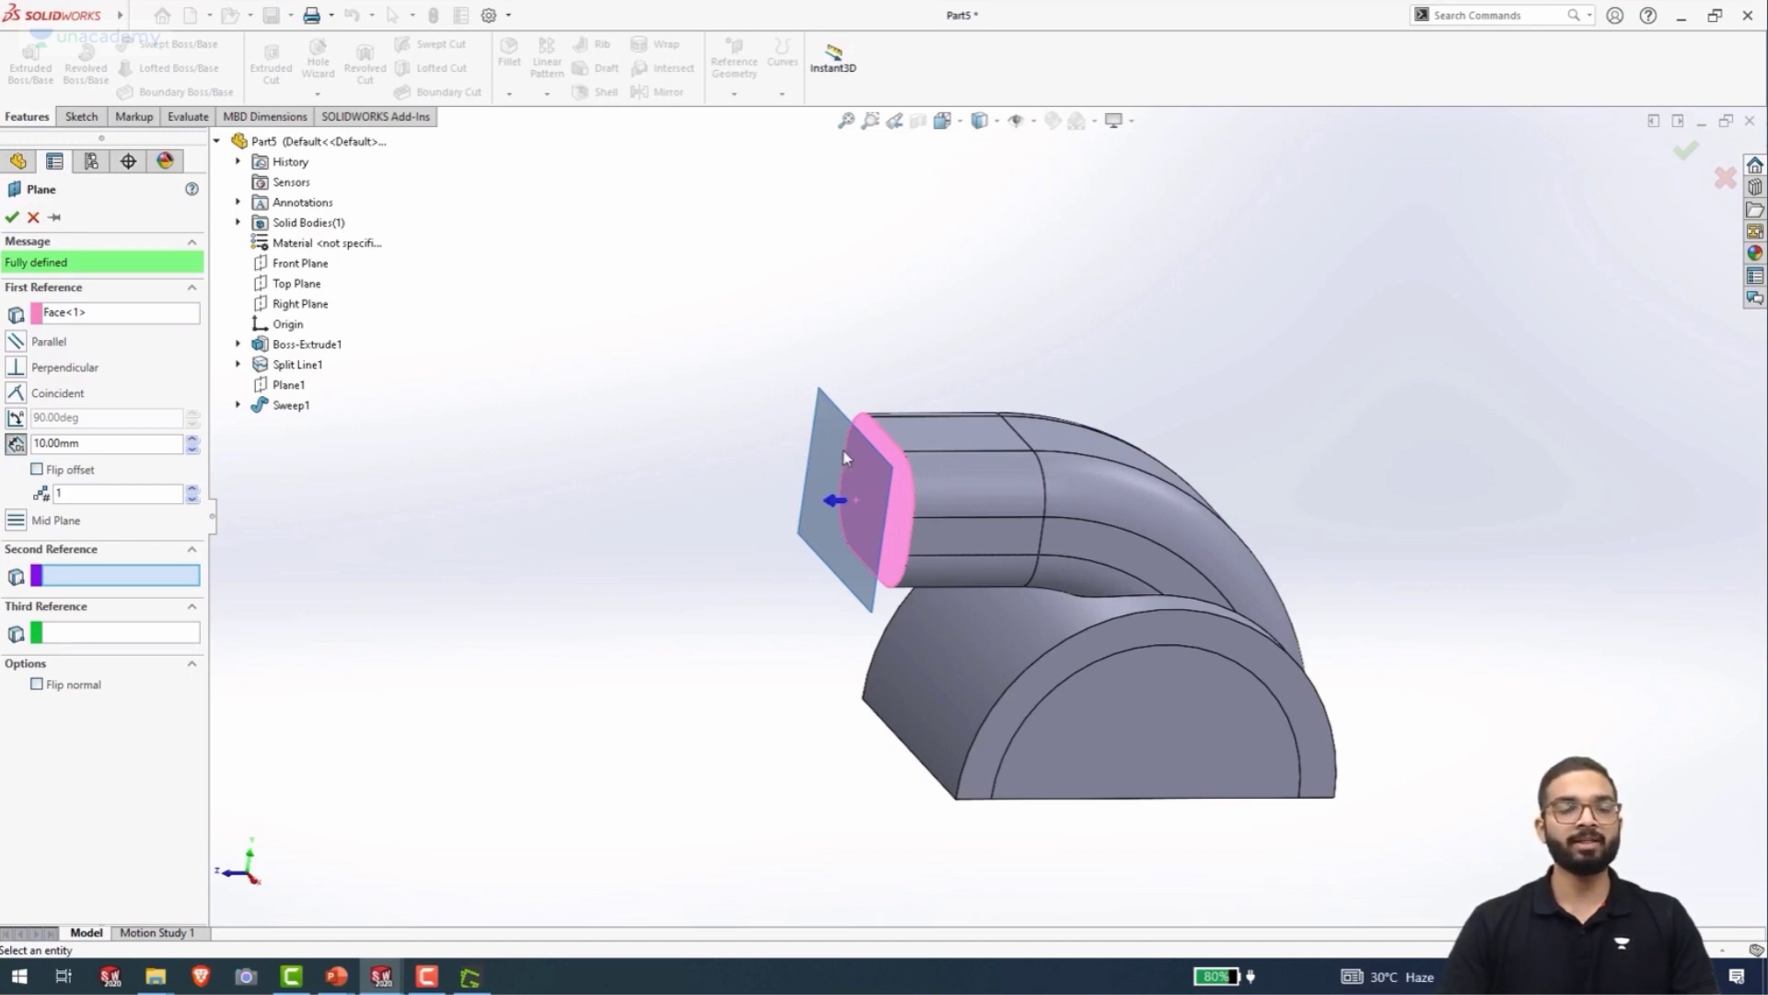
double_click(85, 446)
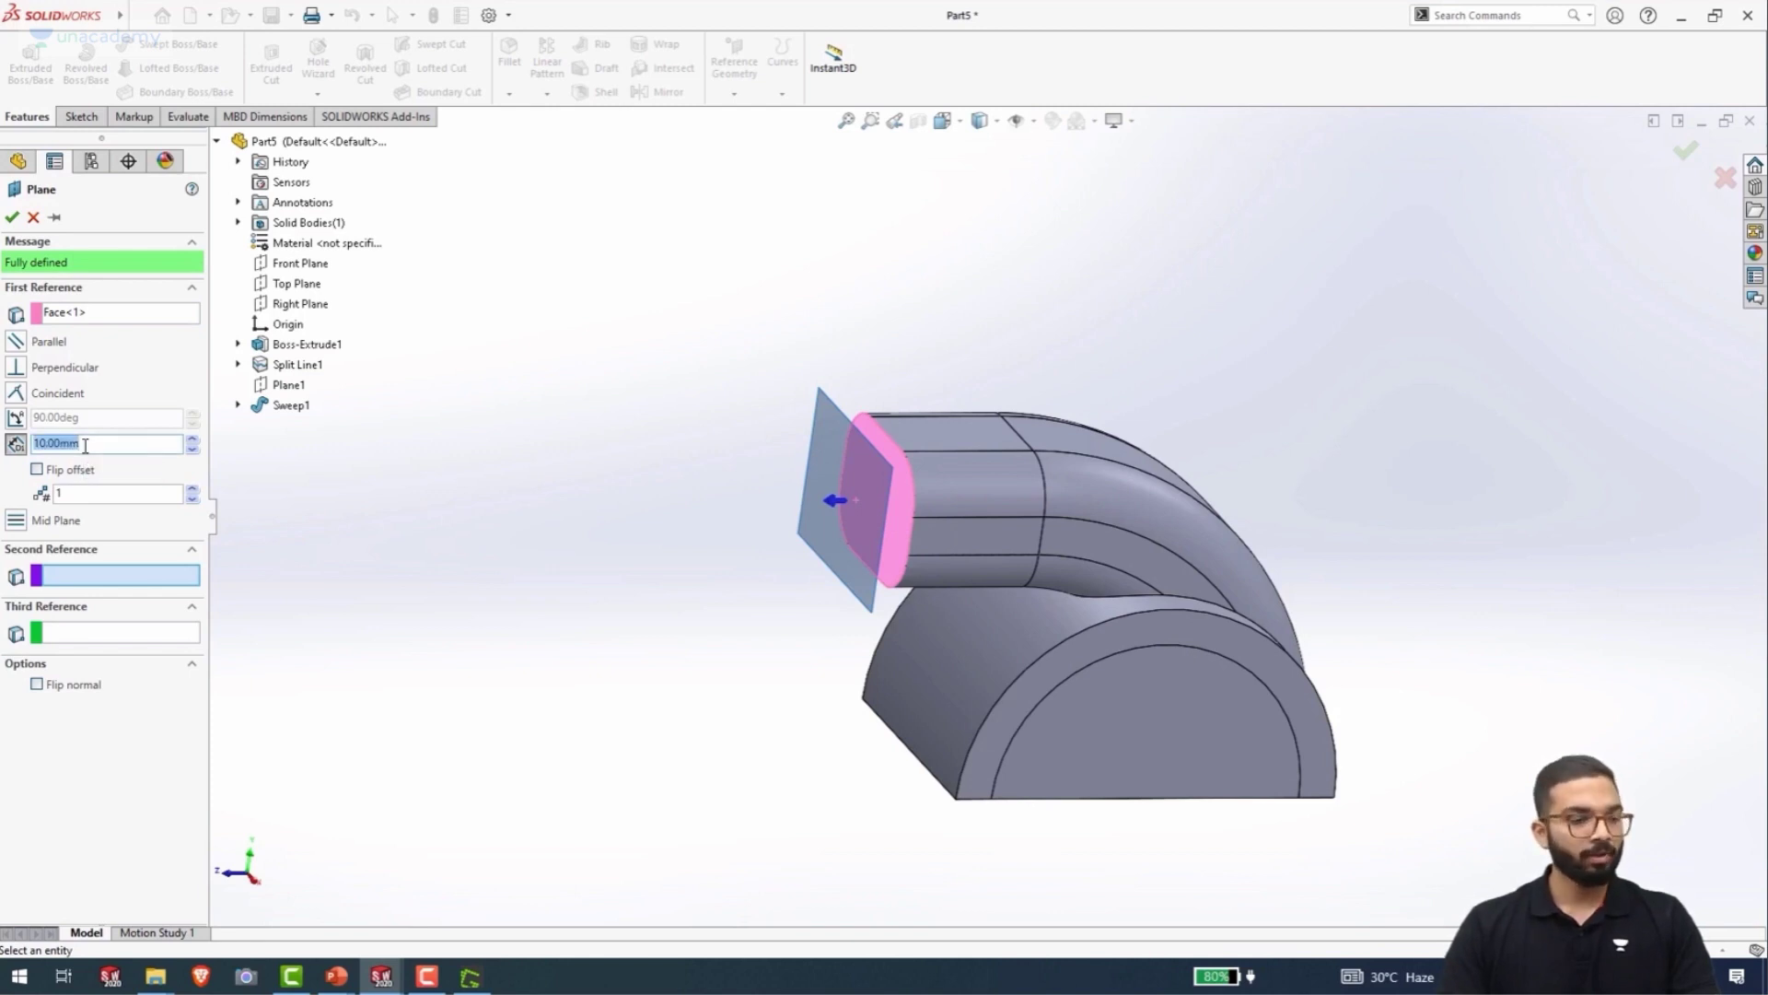
text(57.5)
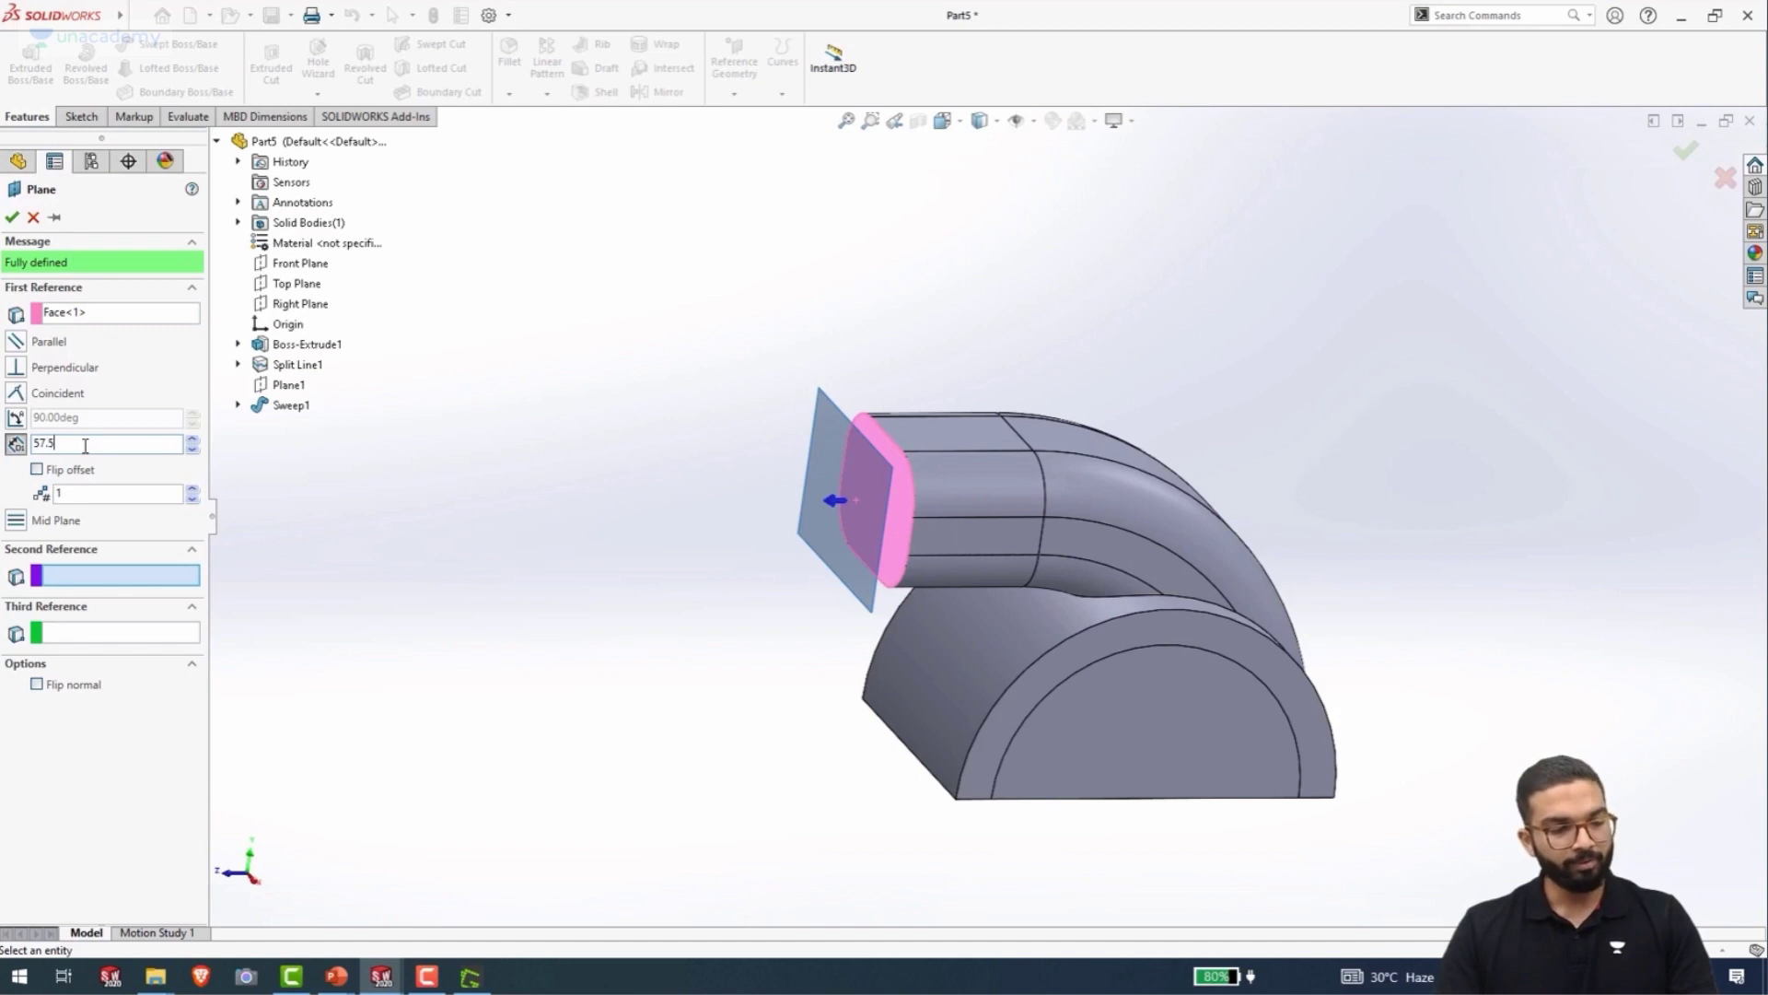
key(Return)
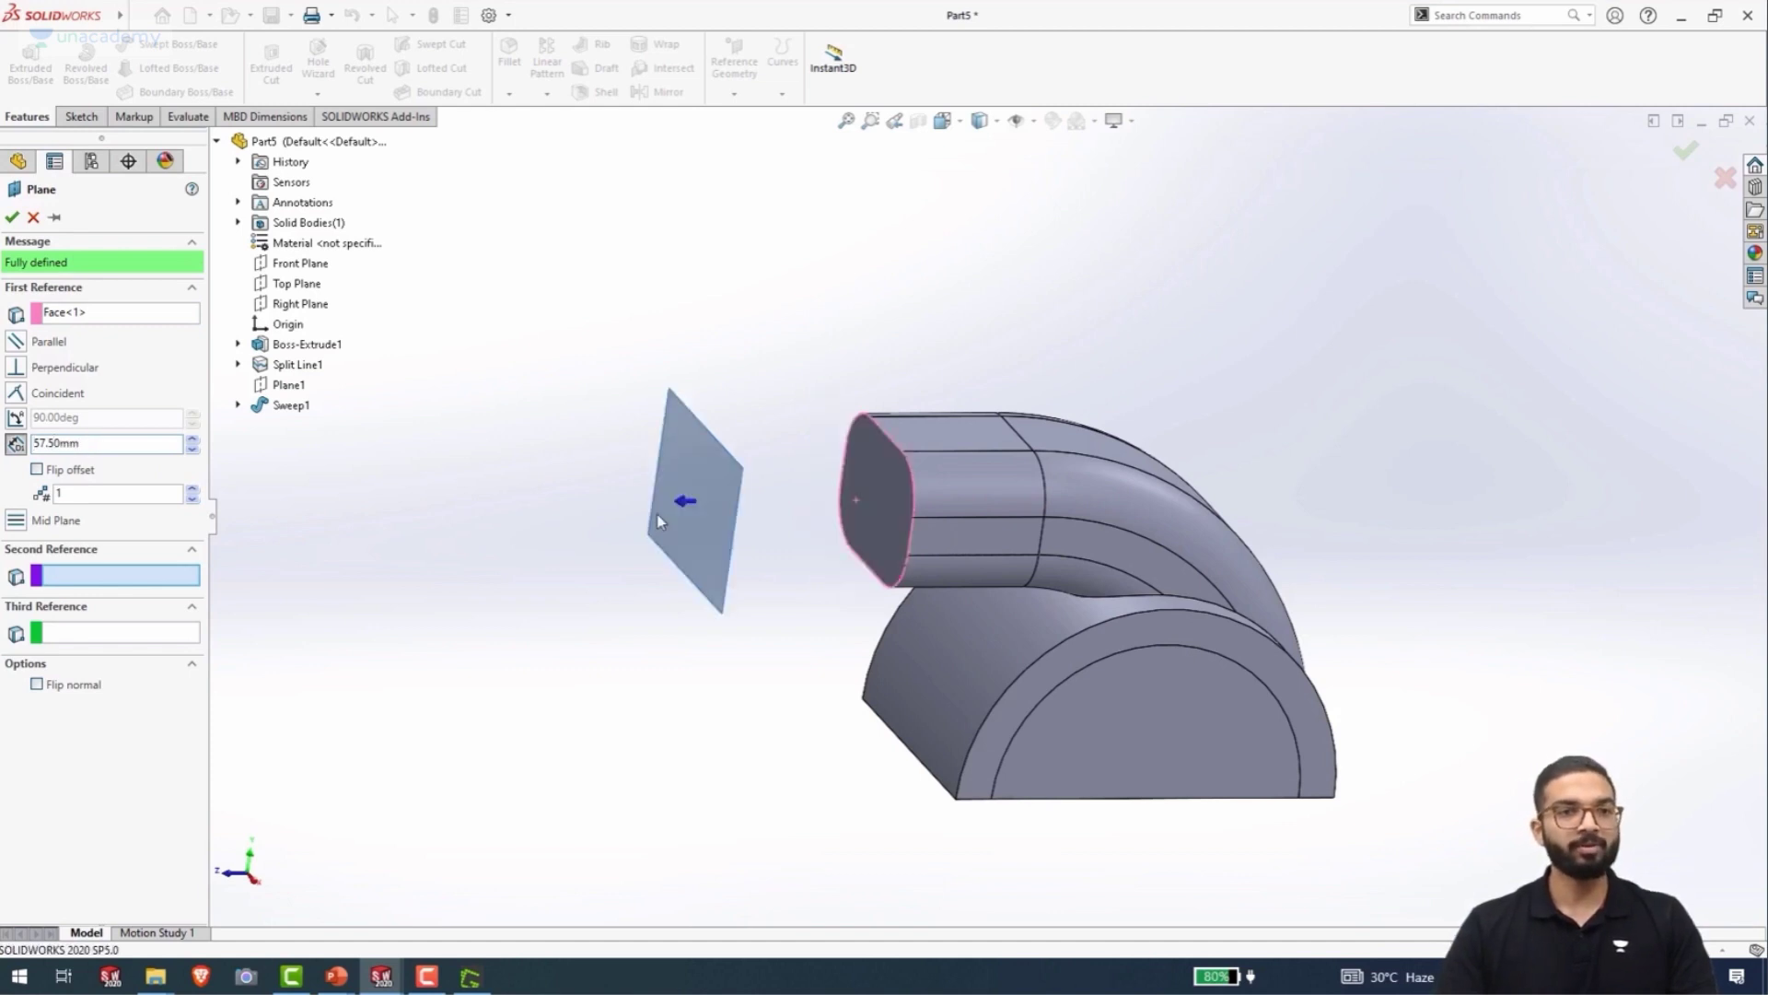
mouse_move(721, 437)
middle_down()
mouse_move(651, 398)
mouse_move(671, 390)
mouse_move(700, 430)
middle_up()
click(12, 216)
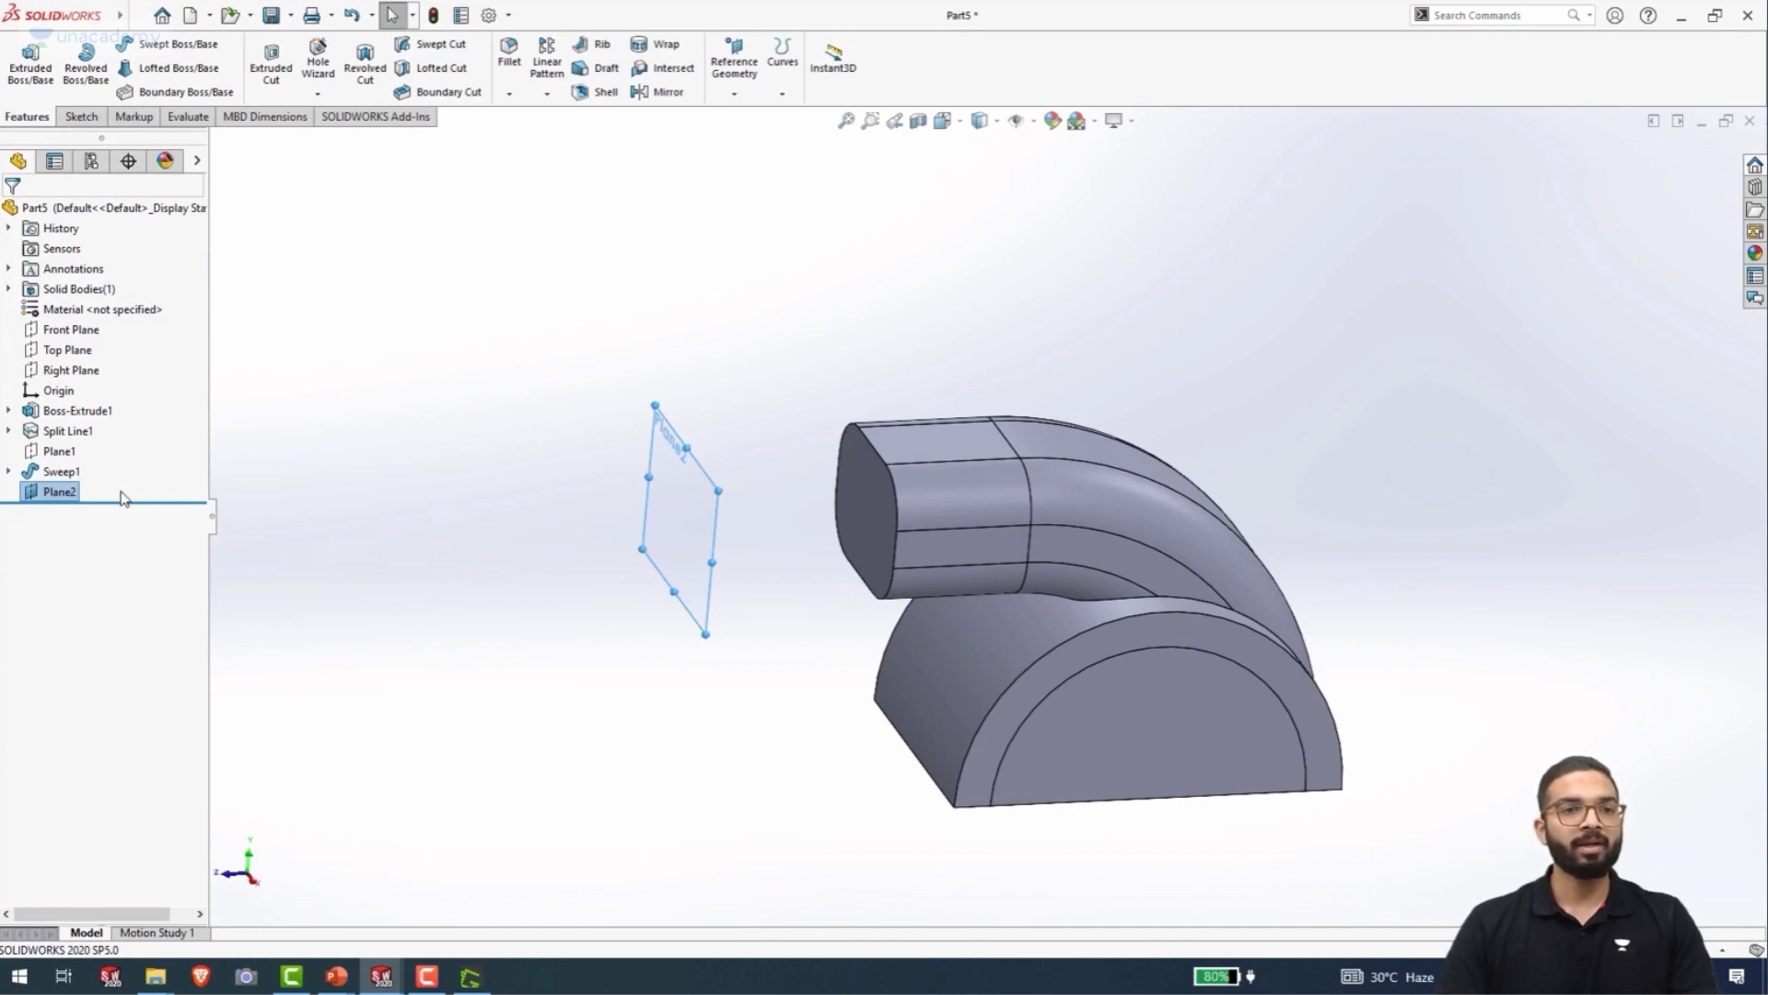
- Start a sketch on the new offset plane and convert the tangent outline of the swept body's flat end face into it
right_click(55, 495)
click(64, 465)
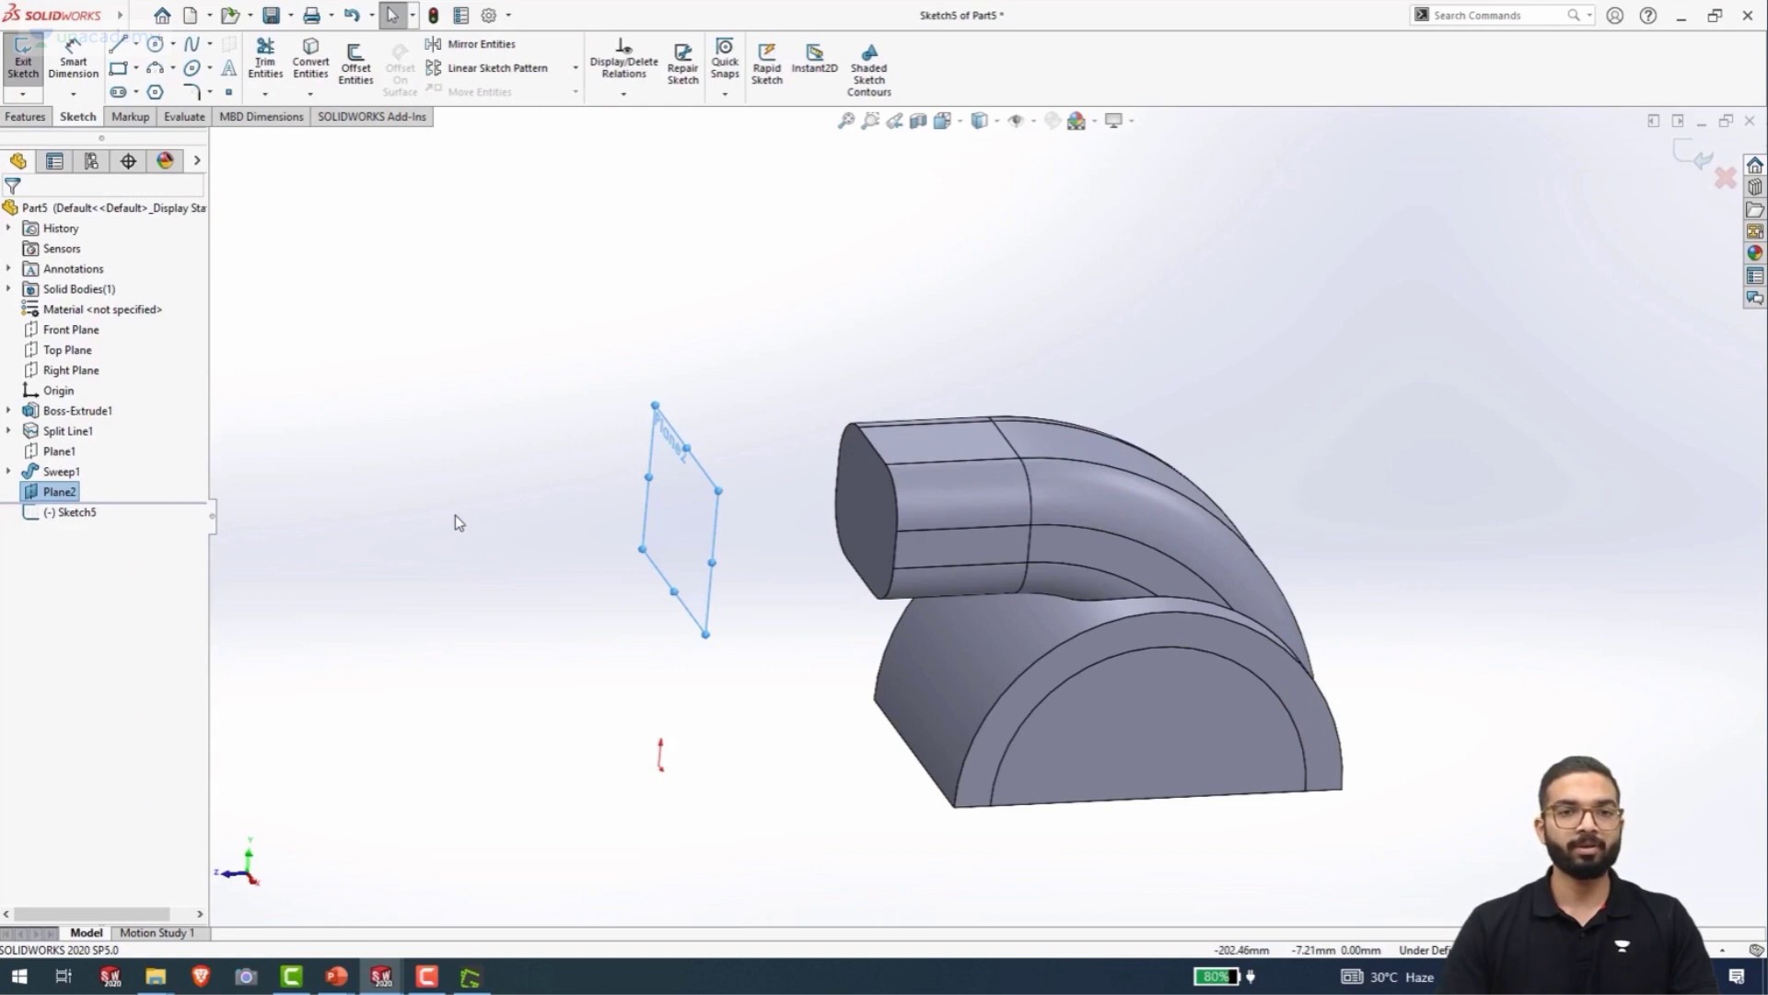
key(ctrl+8)
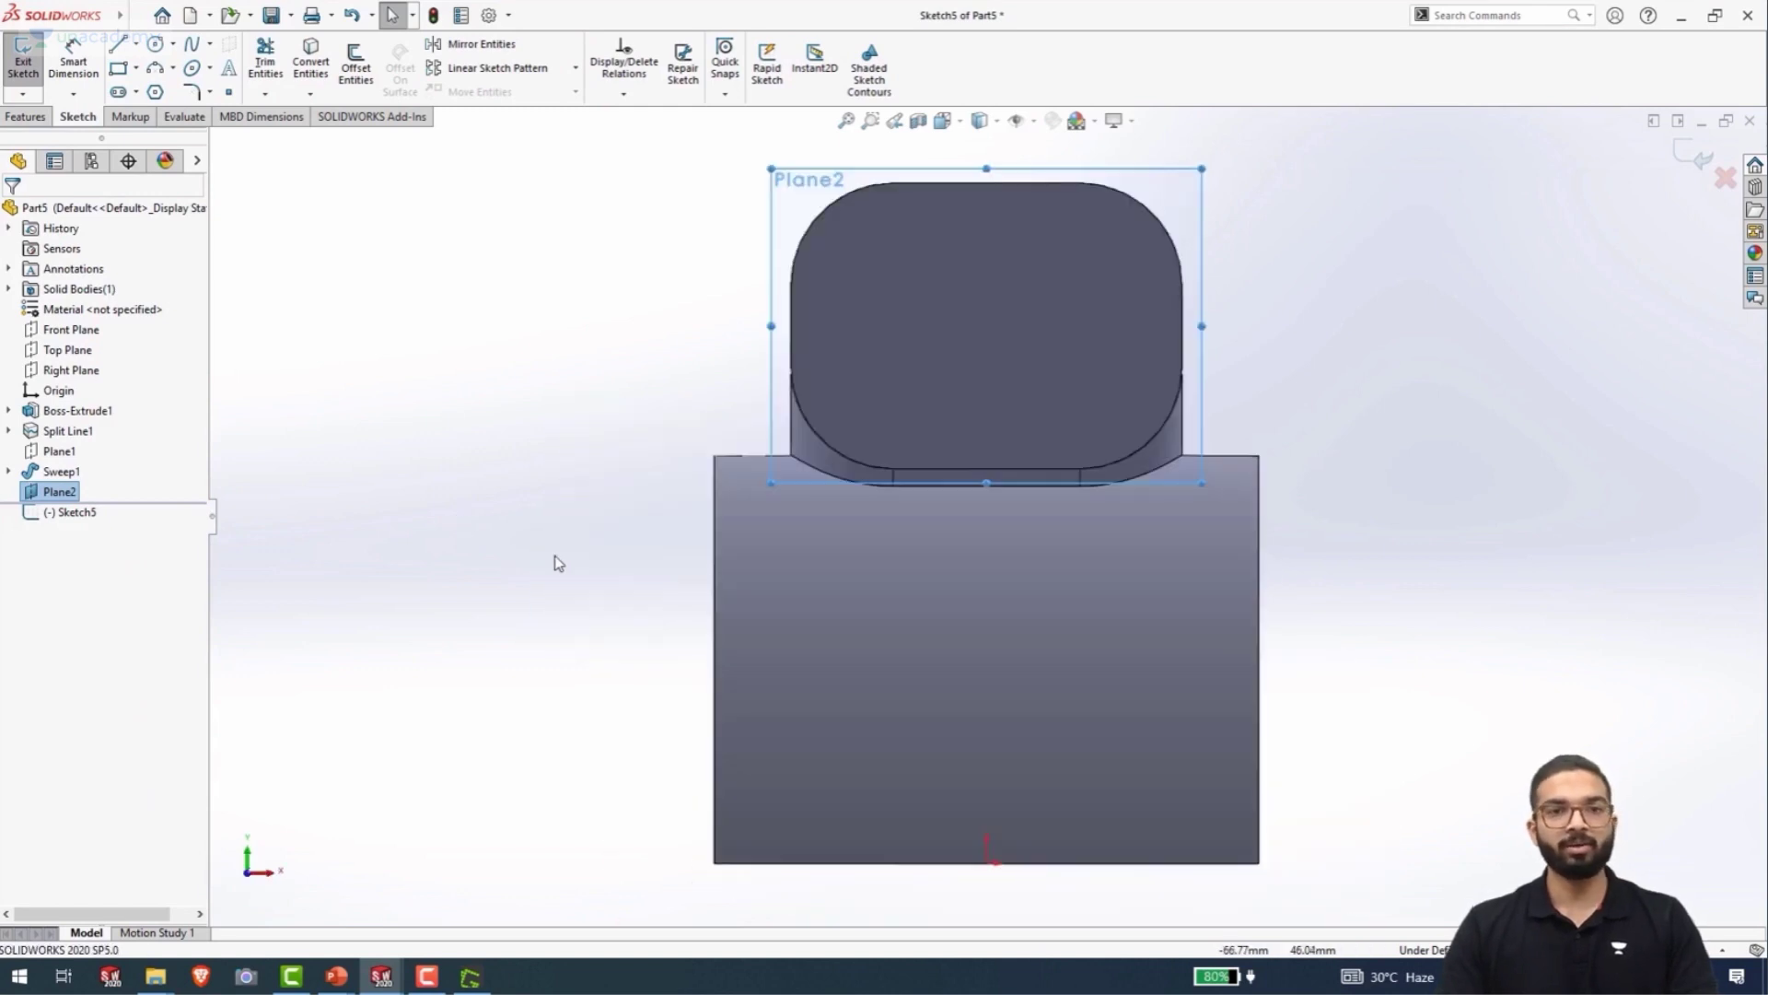
right_click(1025, 188)
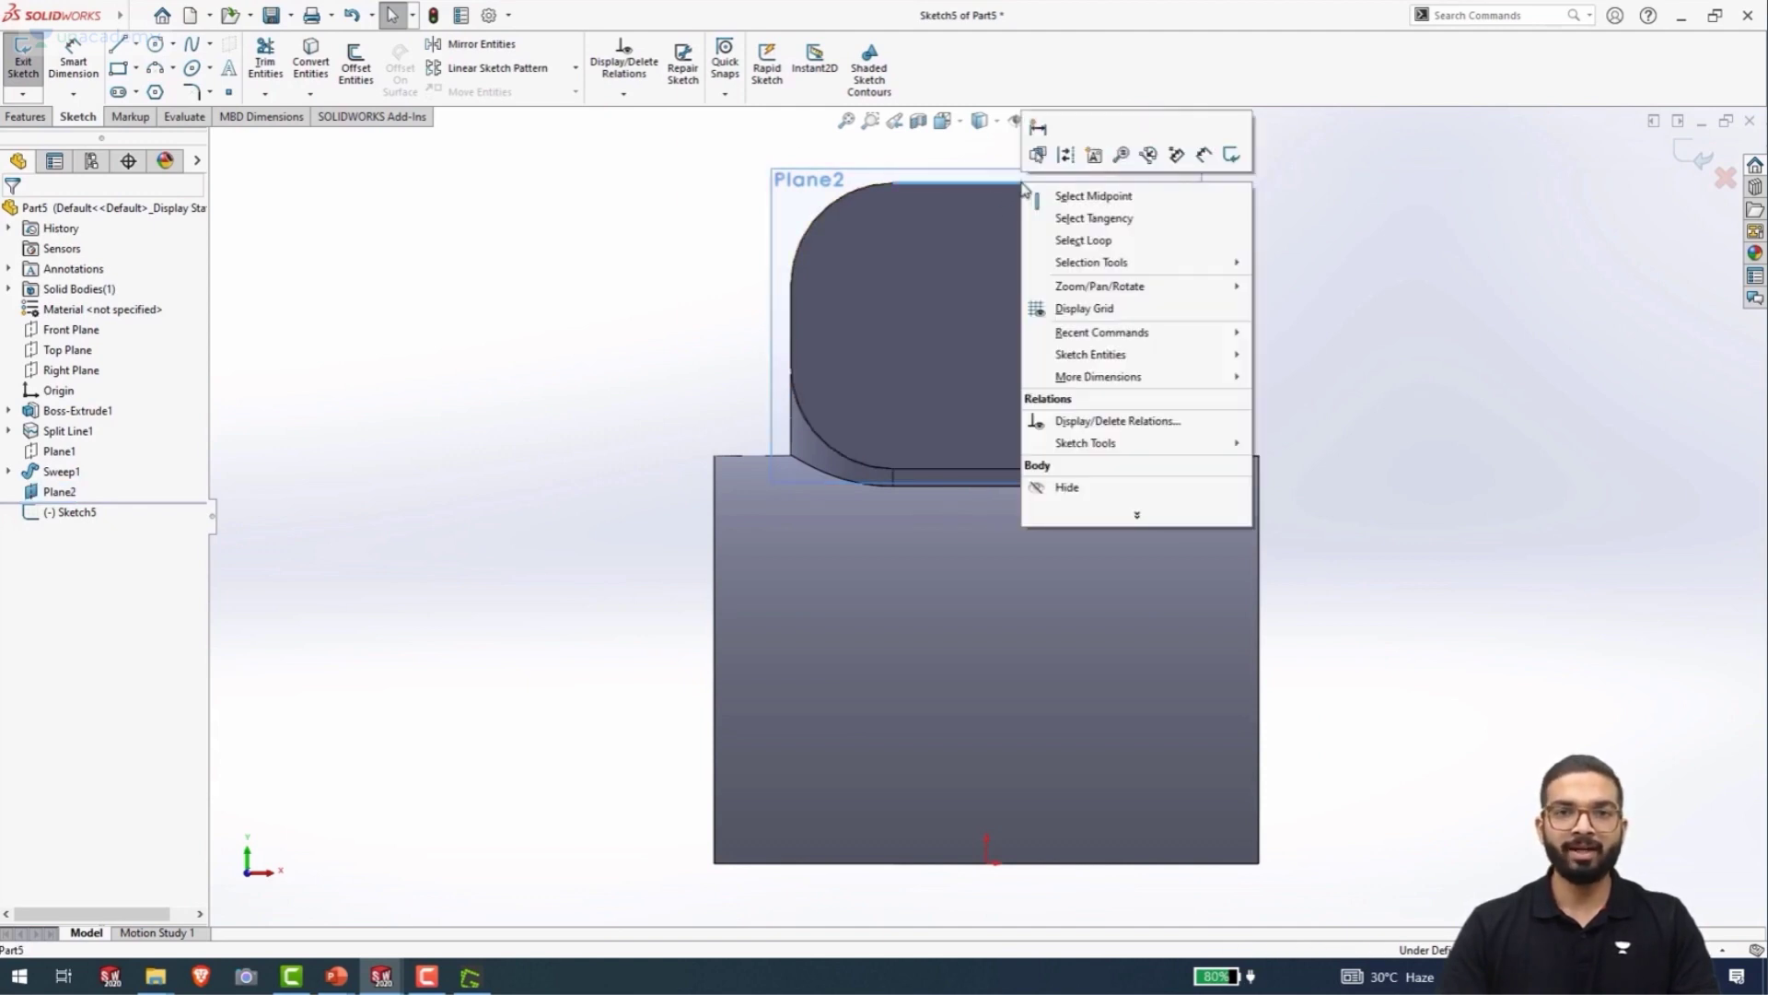
click(1061, 219)
middle_drag(1120, 301, 599, 383)
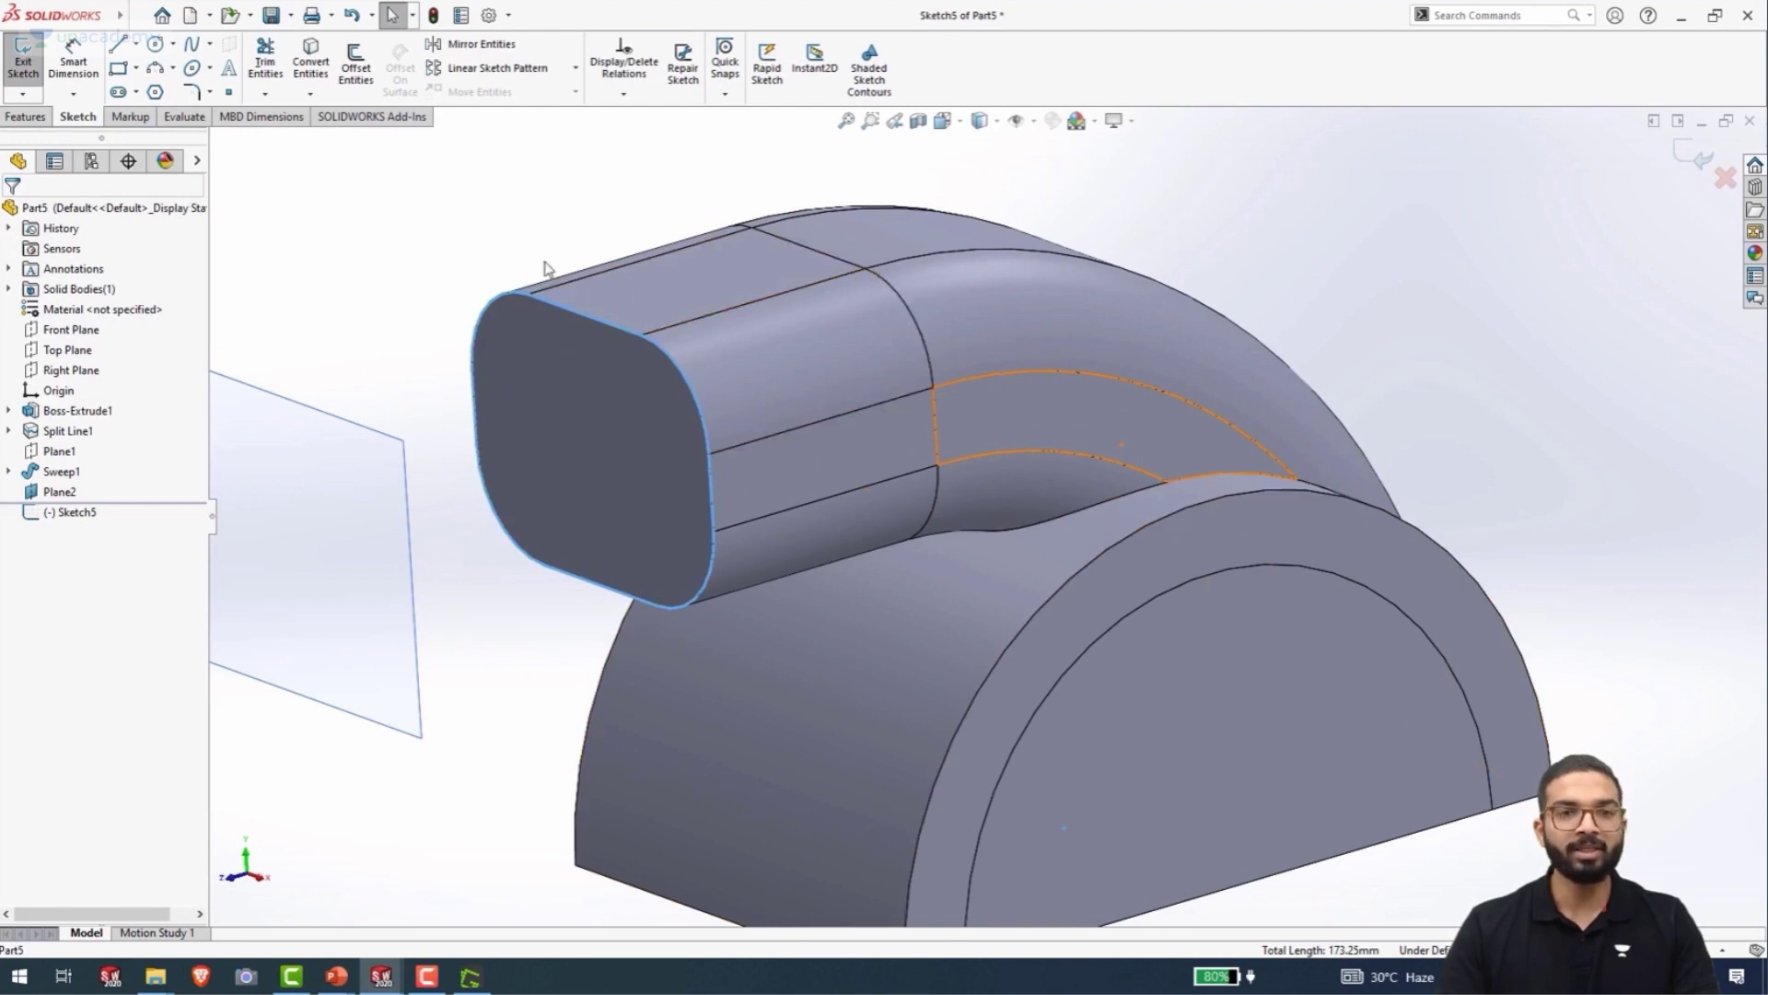
click(313, 66)
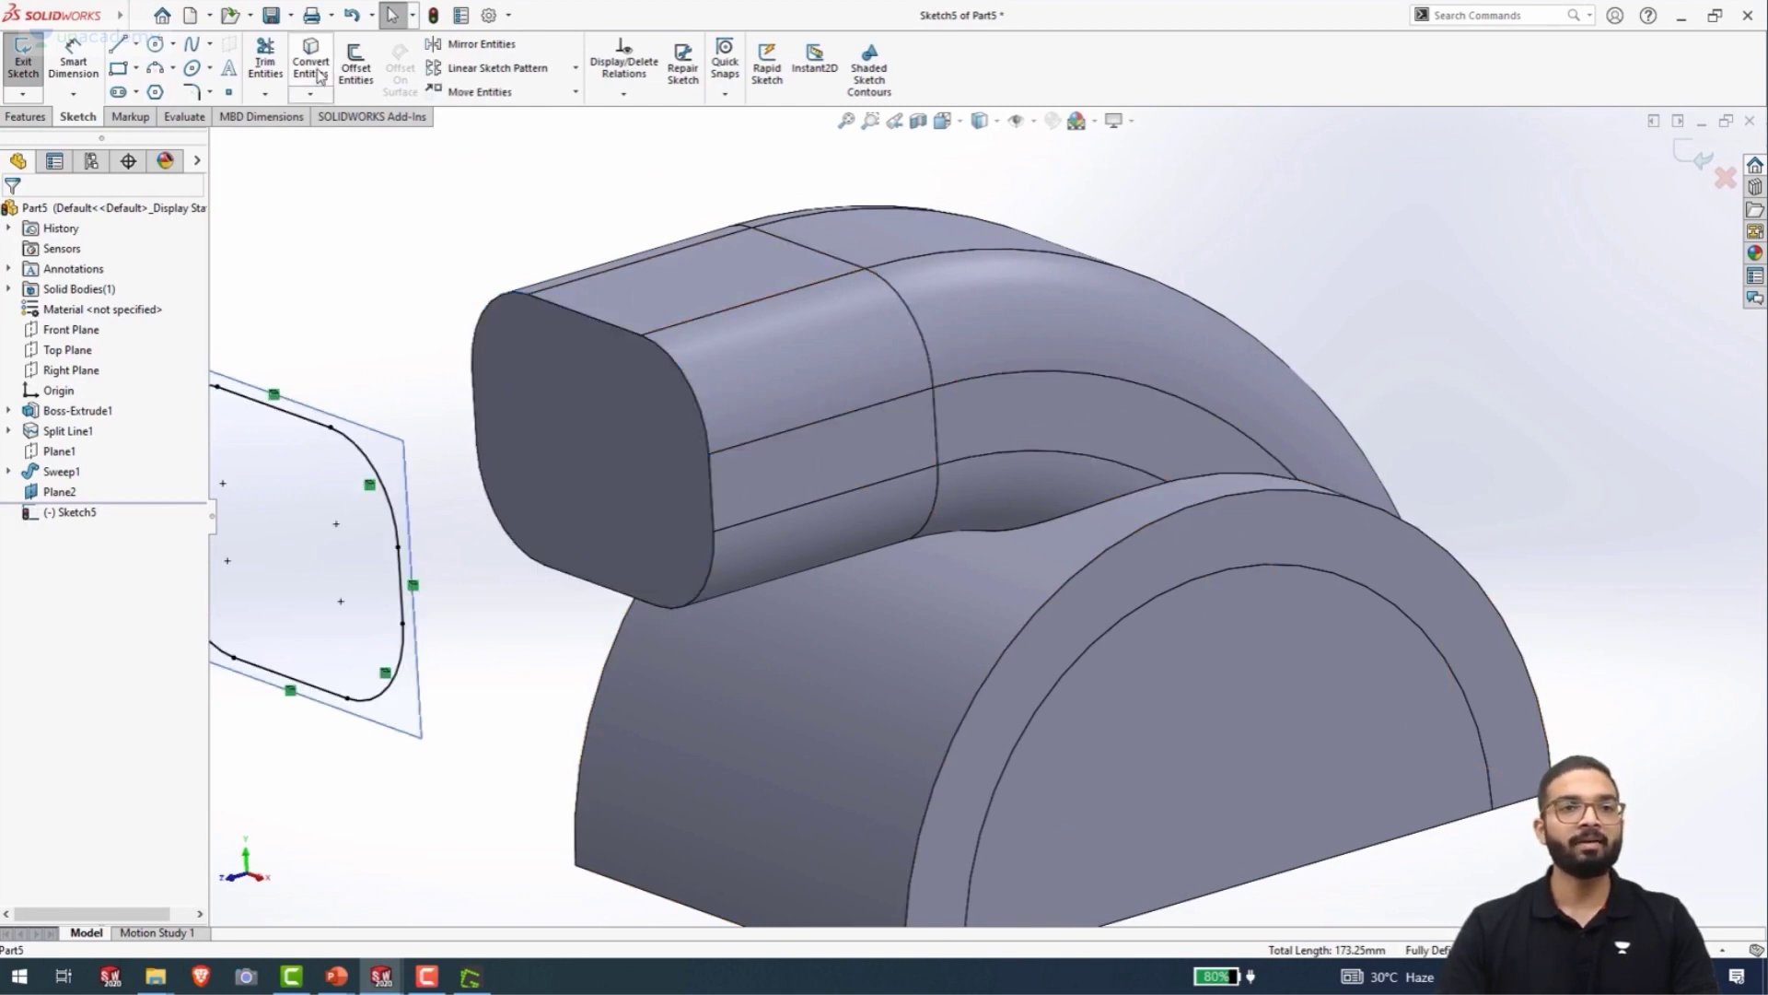
scroll(424, 413, up, 2)
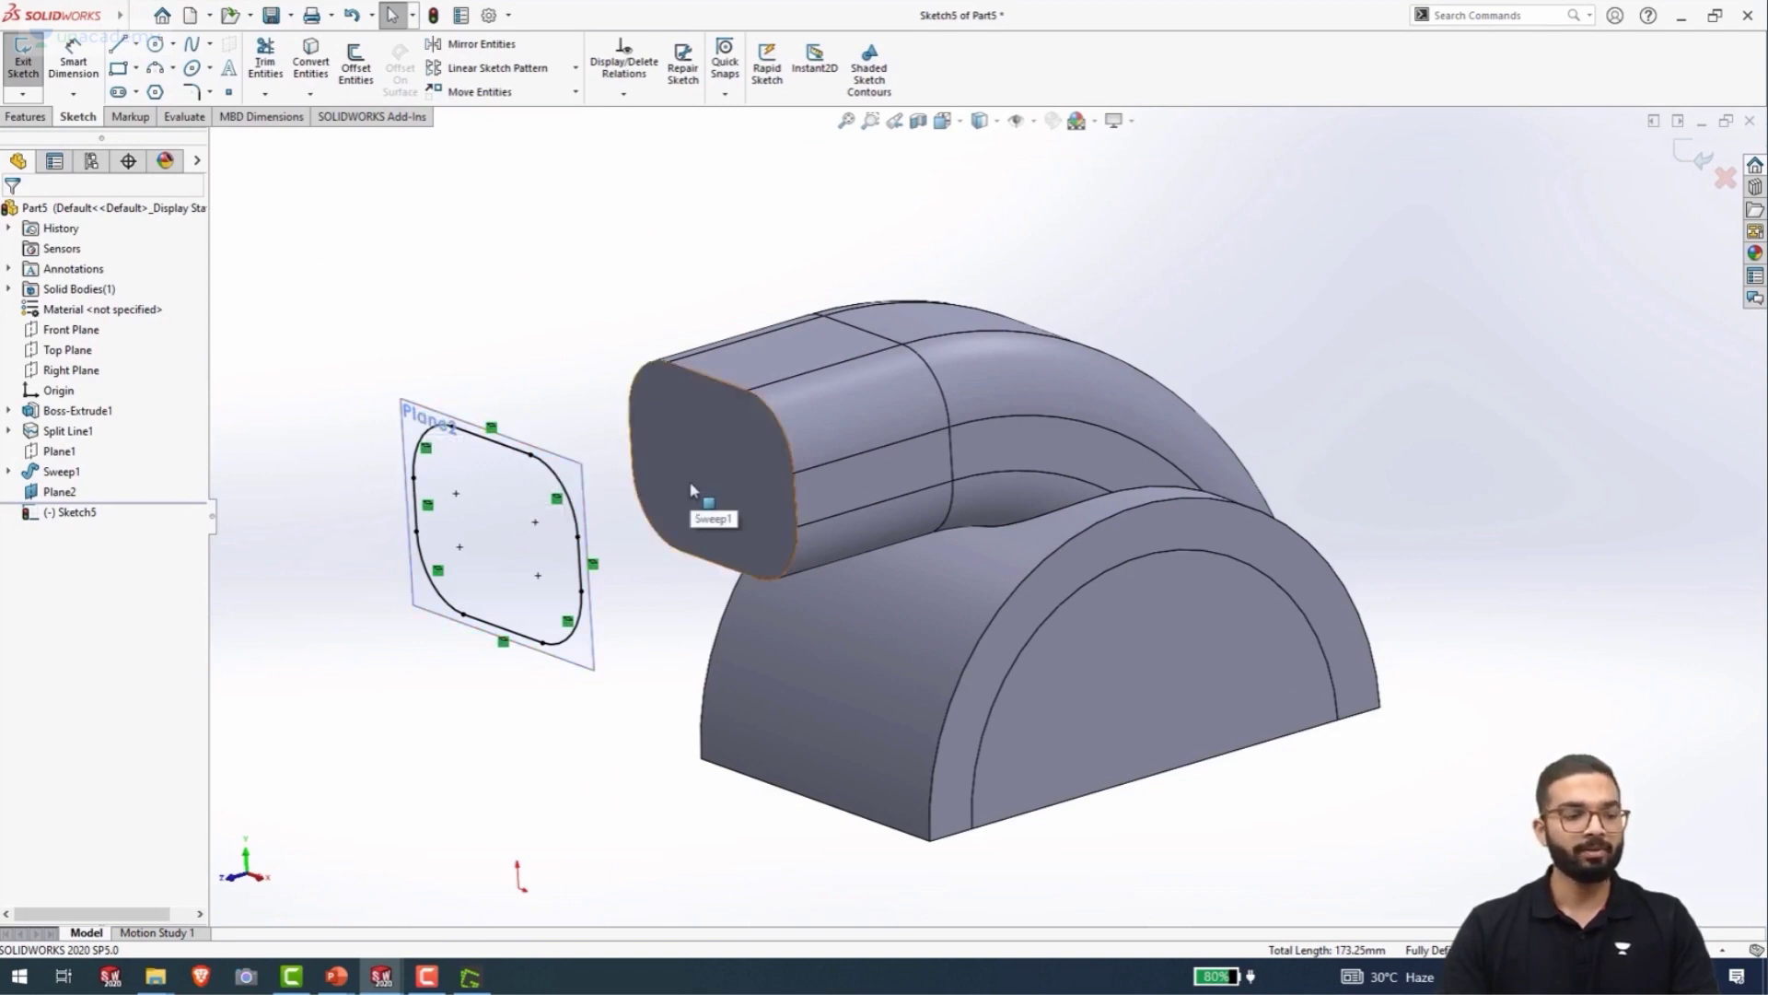
- Offset the whole converted rounded outline 7.5 mm outward in the sketch
click(487, 446)
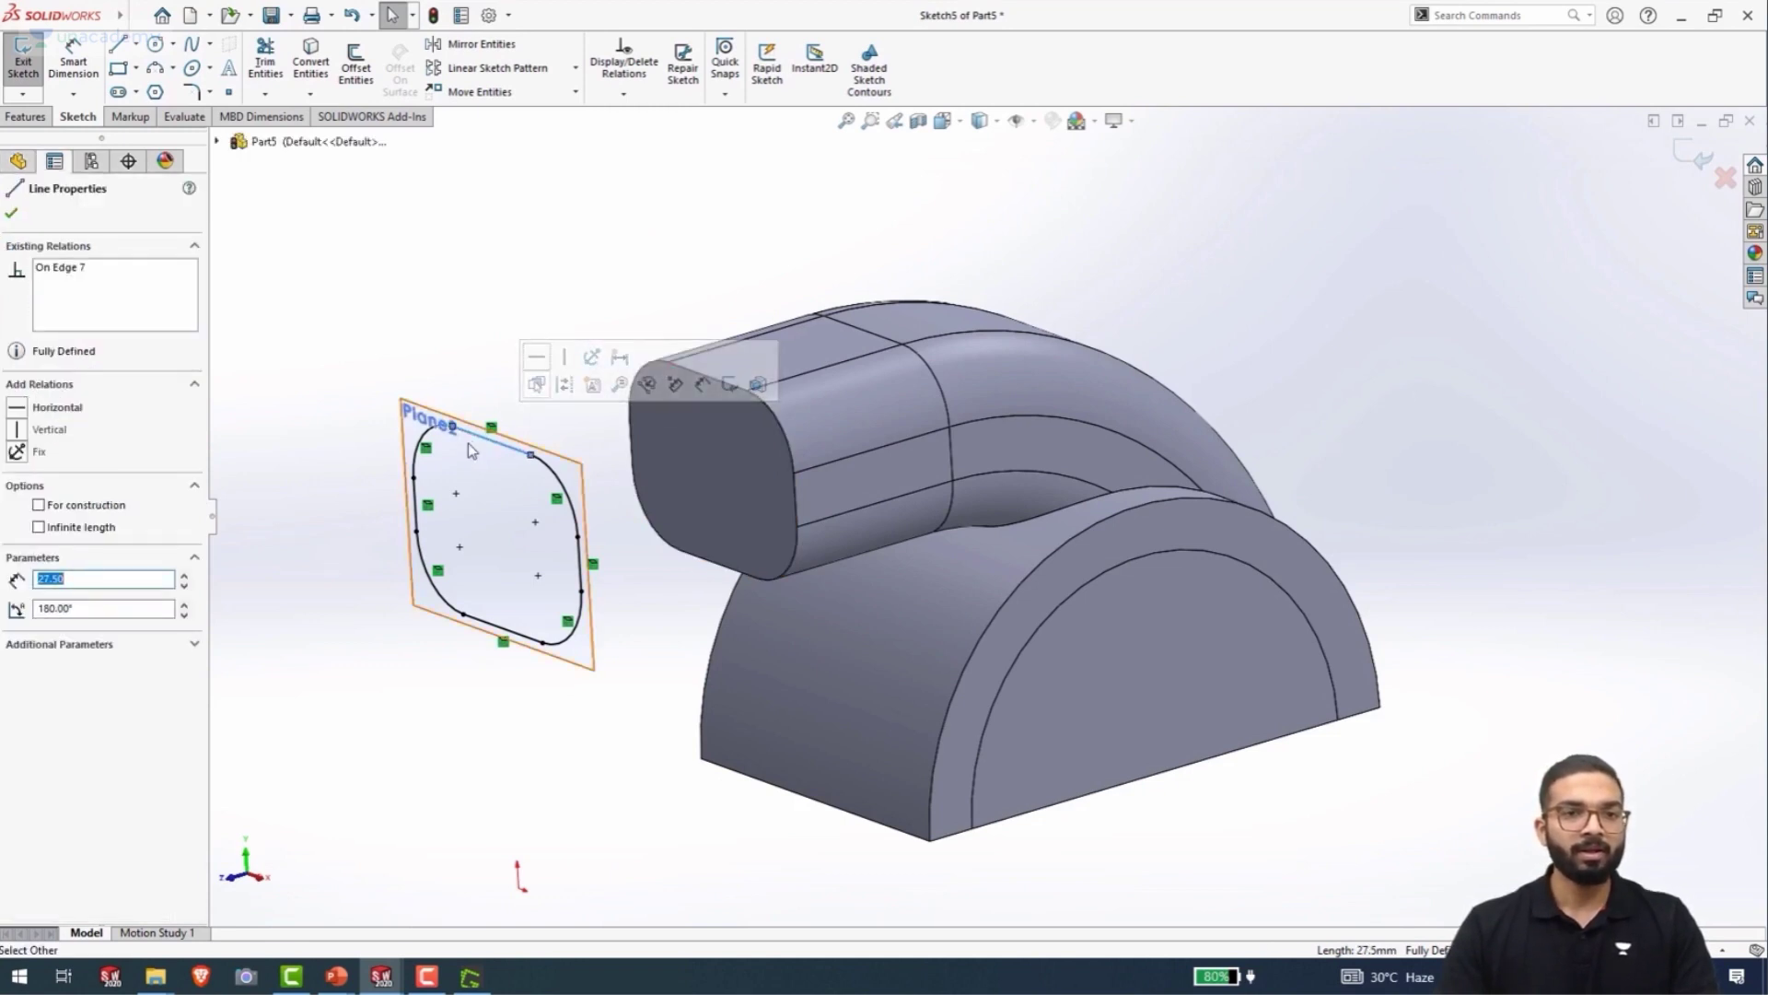
right_click(470, 448)
key(Escape)
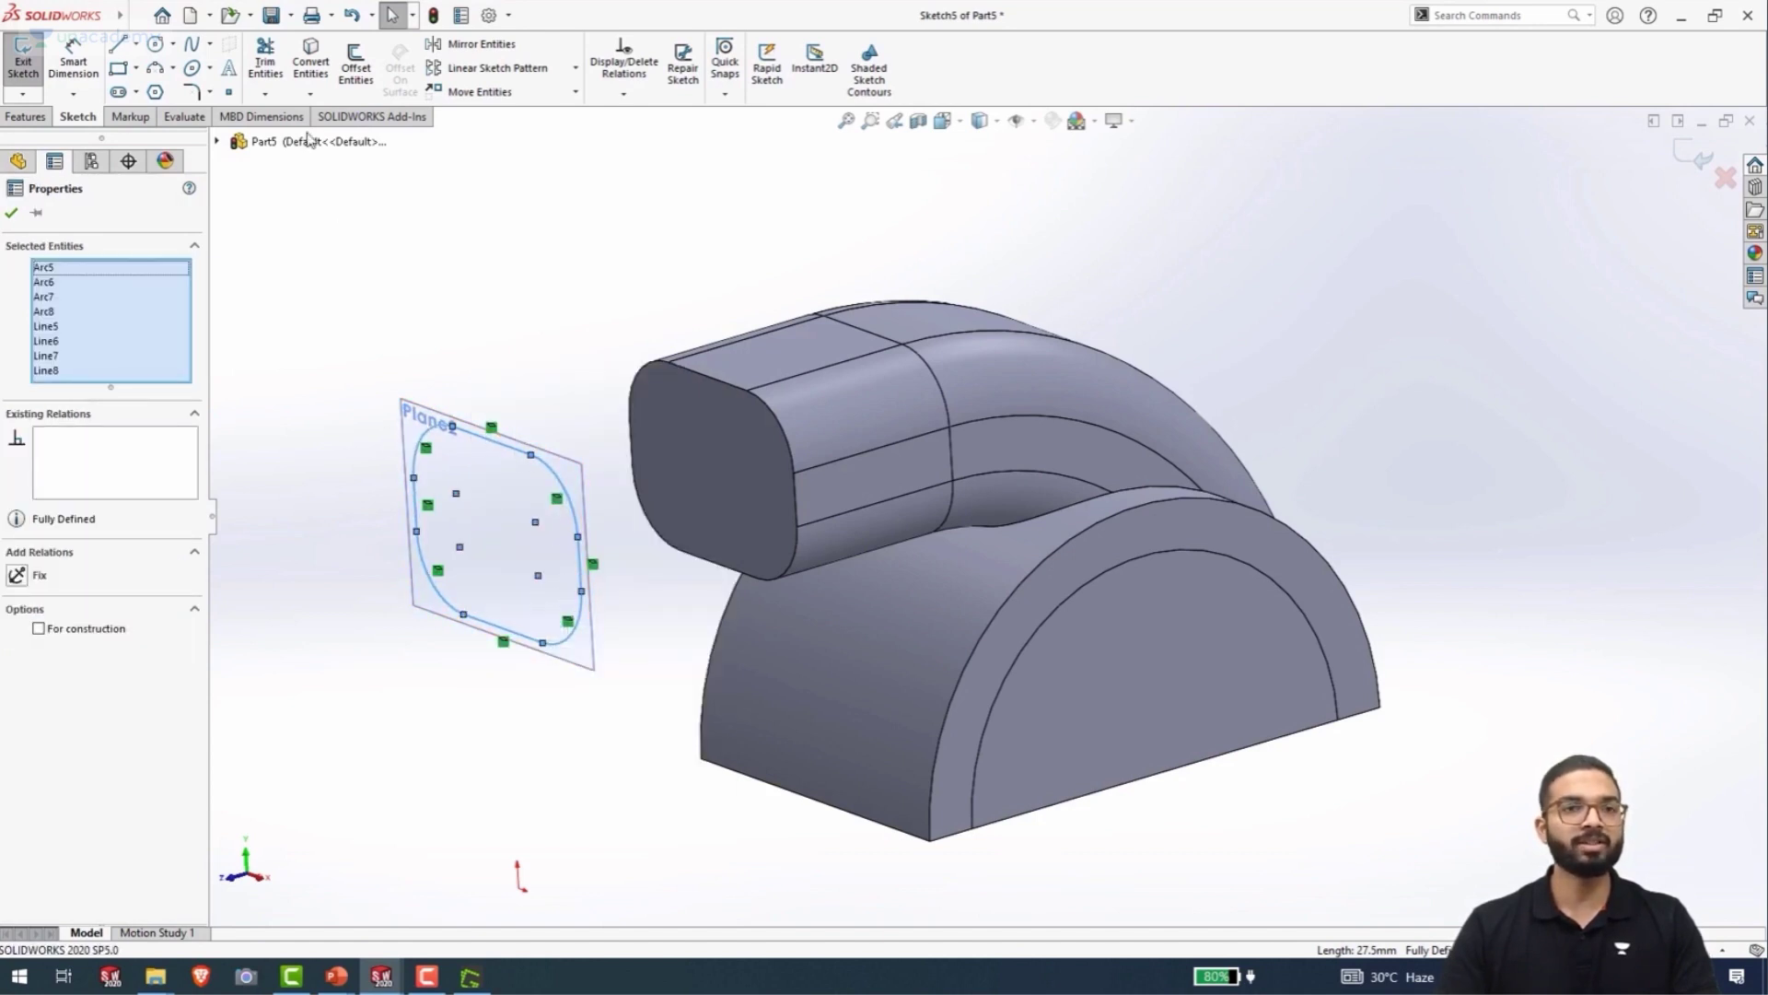
click(357, 73)
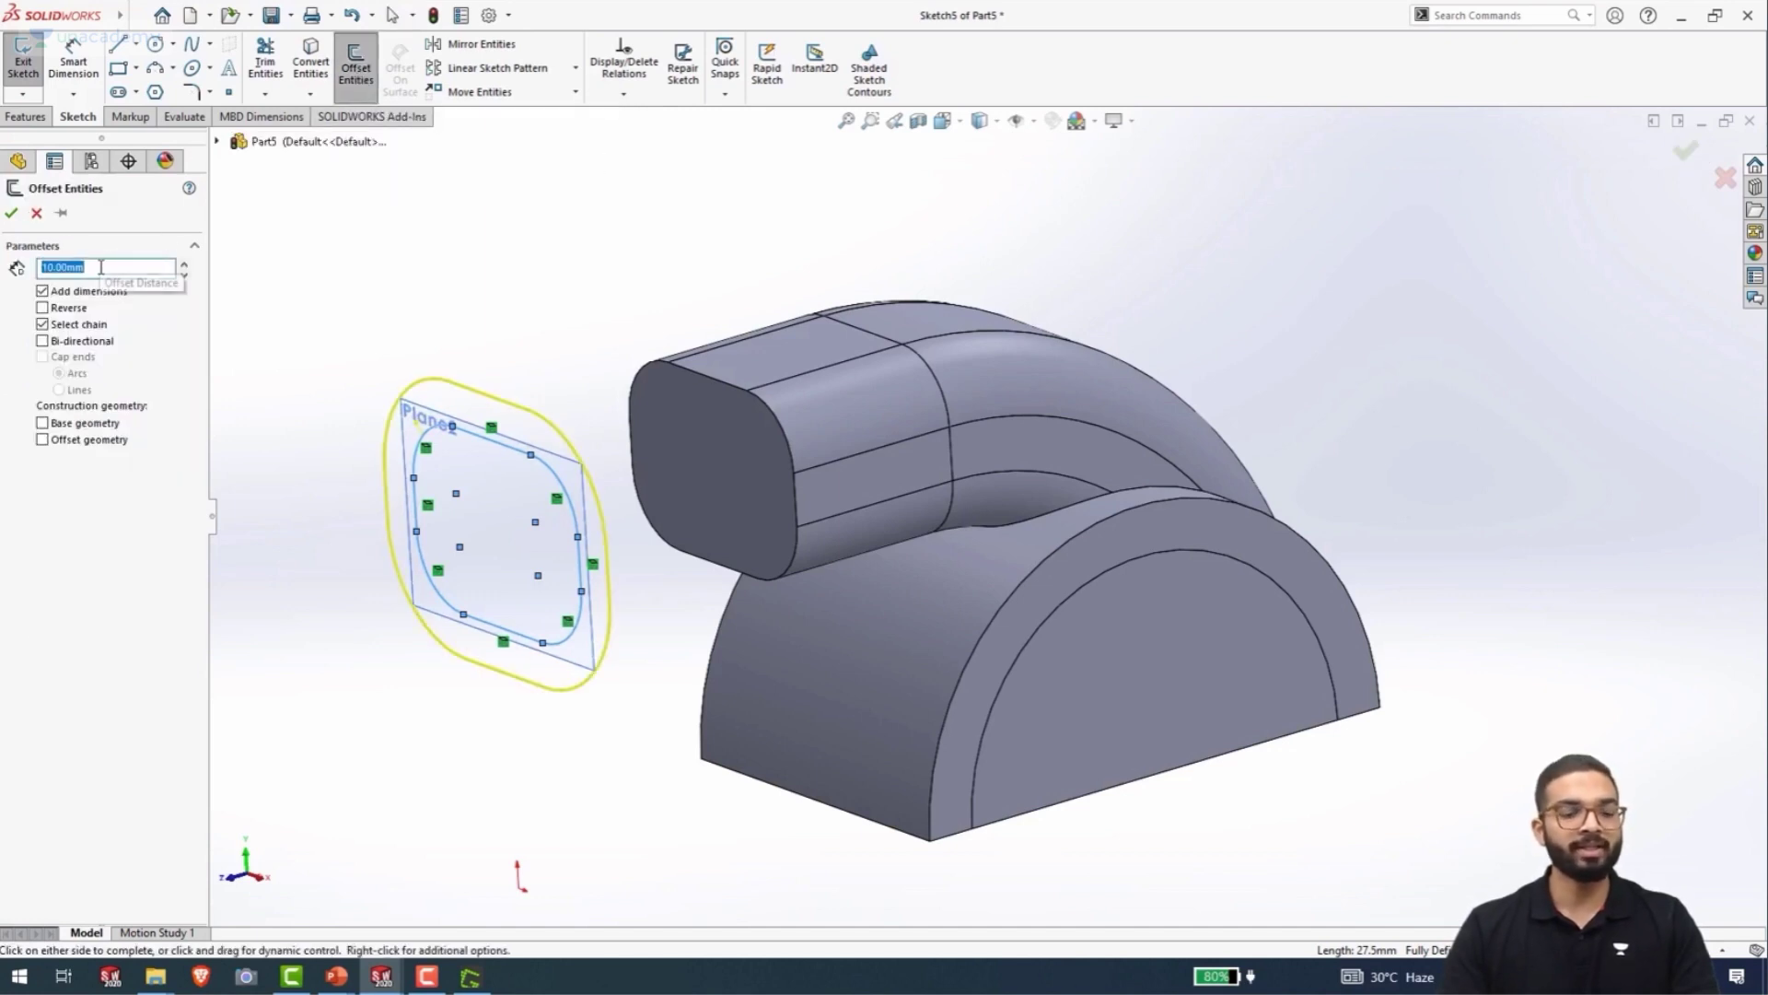
text(7.5)
key(Return)
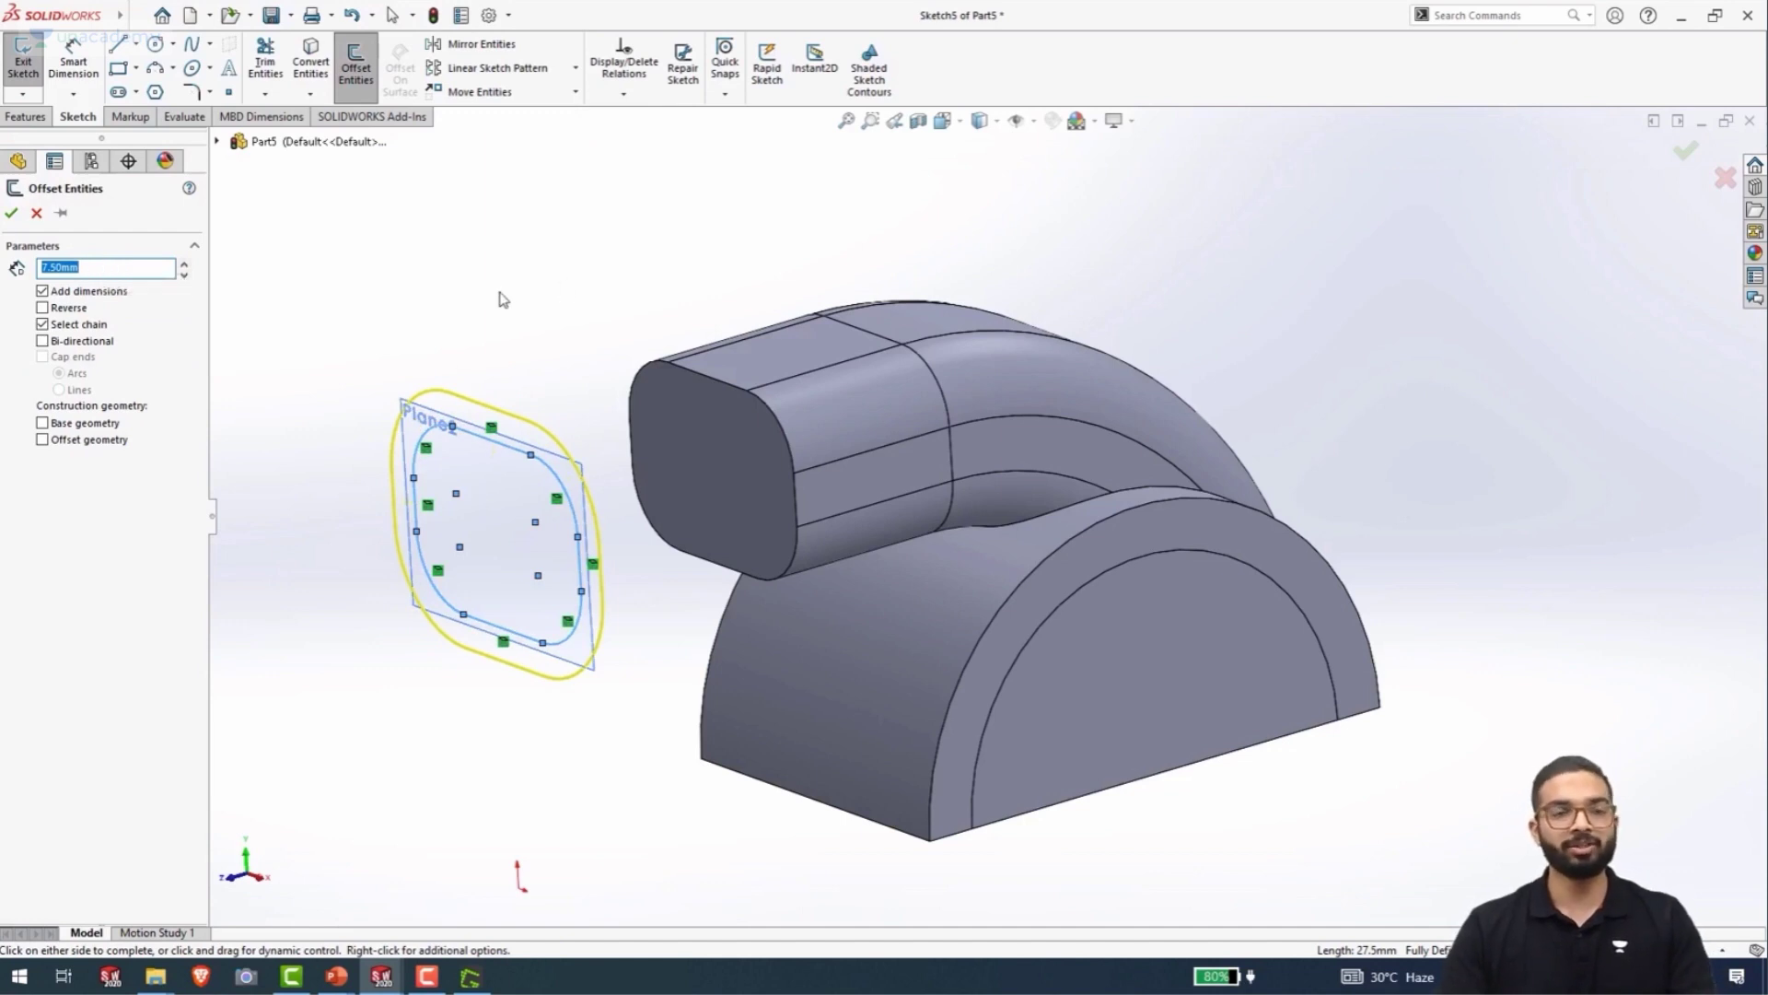
click(11, 214)
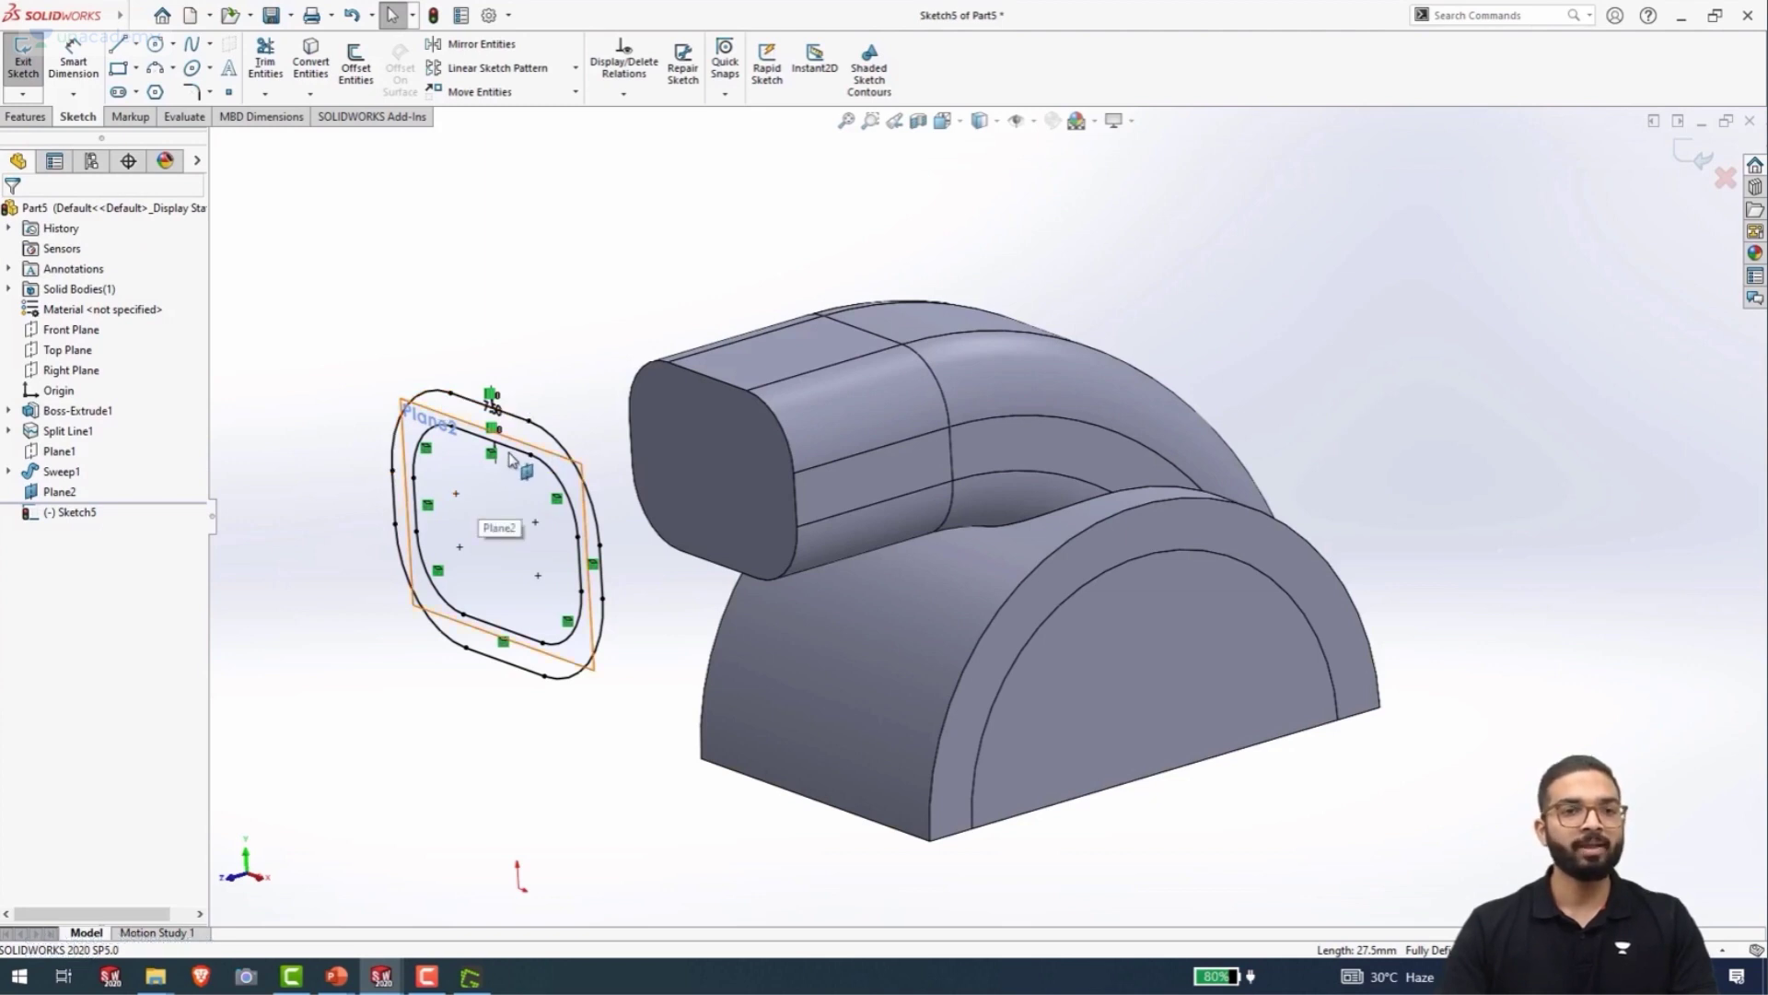
- Turn the complete inner outline into construction geometry and exit the sketch
click(512, 456)
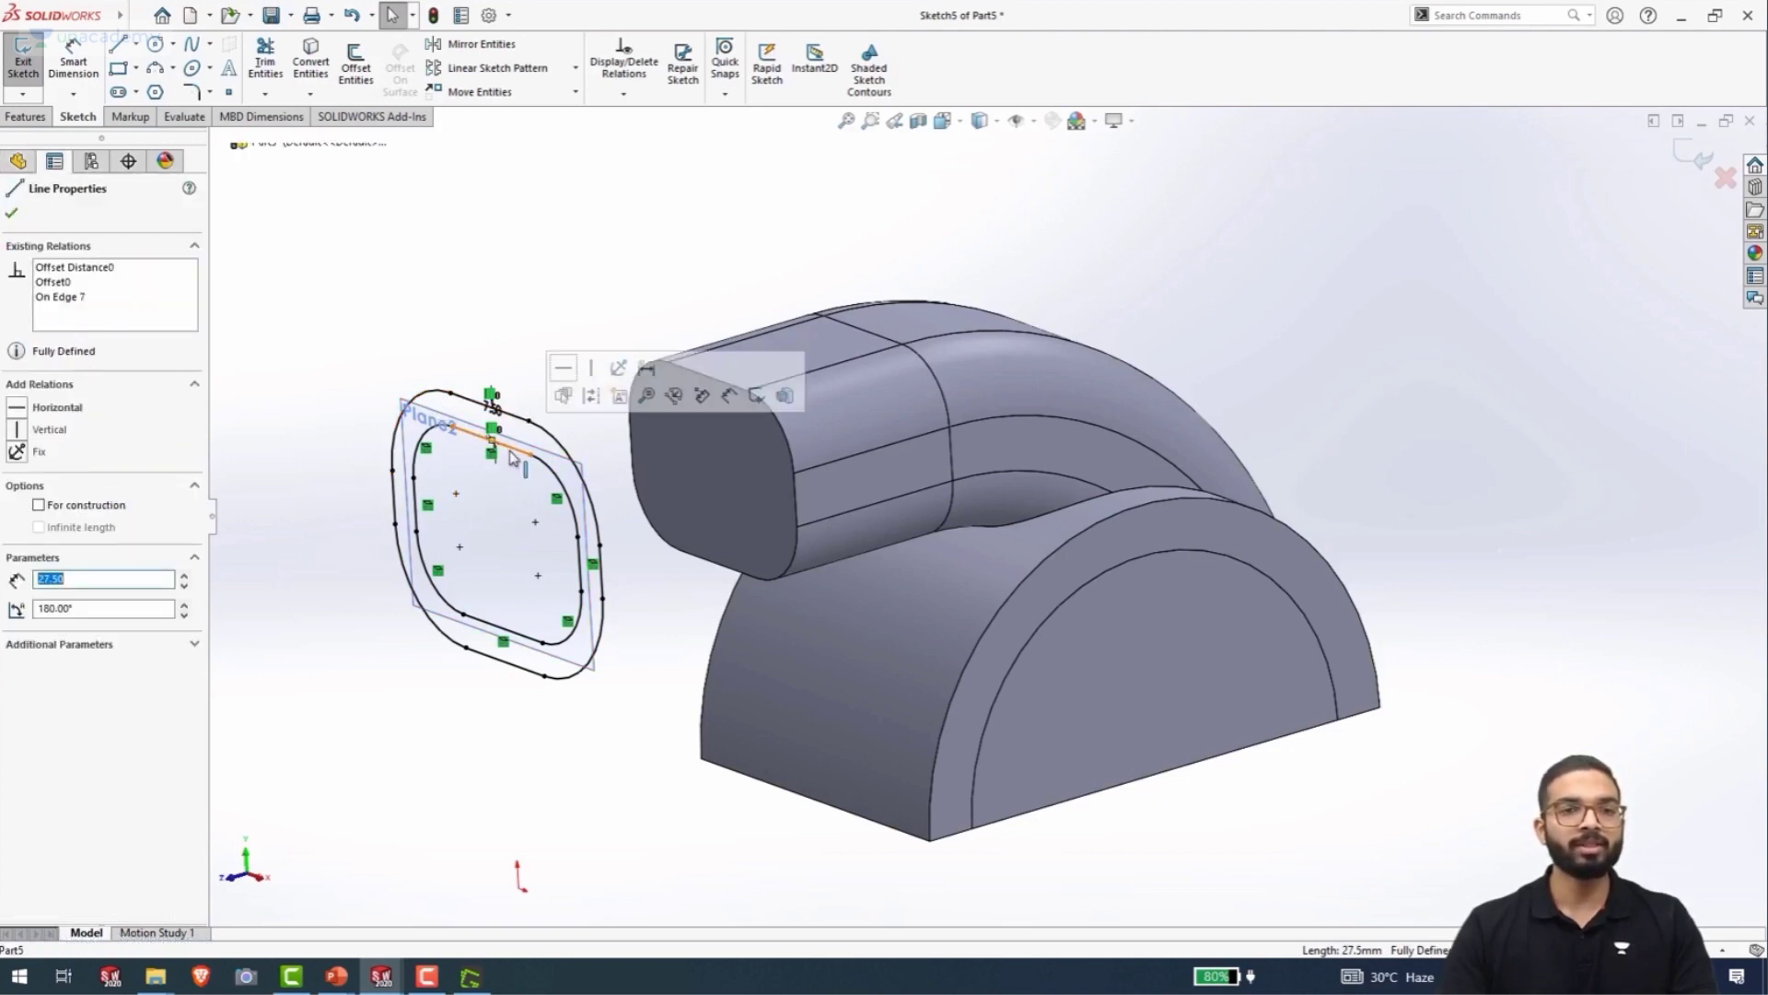
right_click(511, 455)
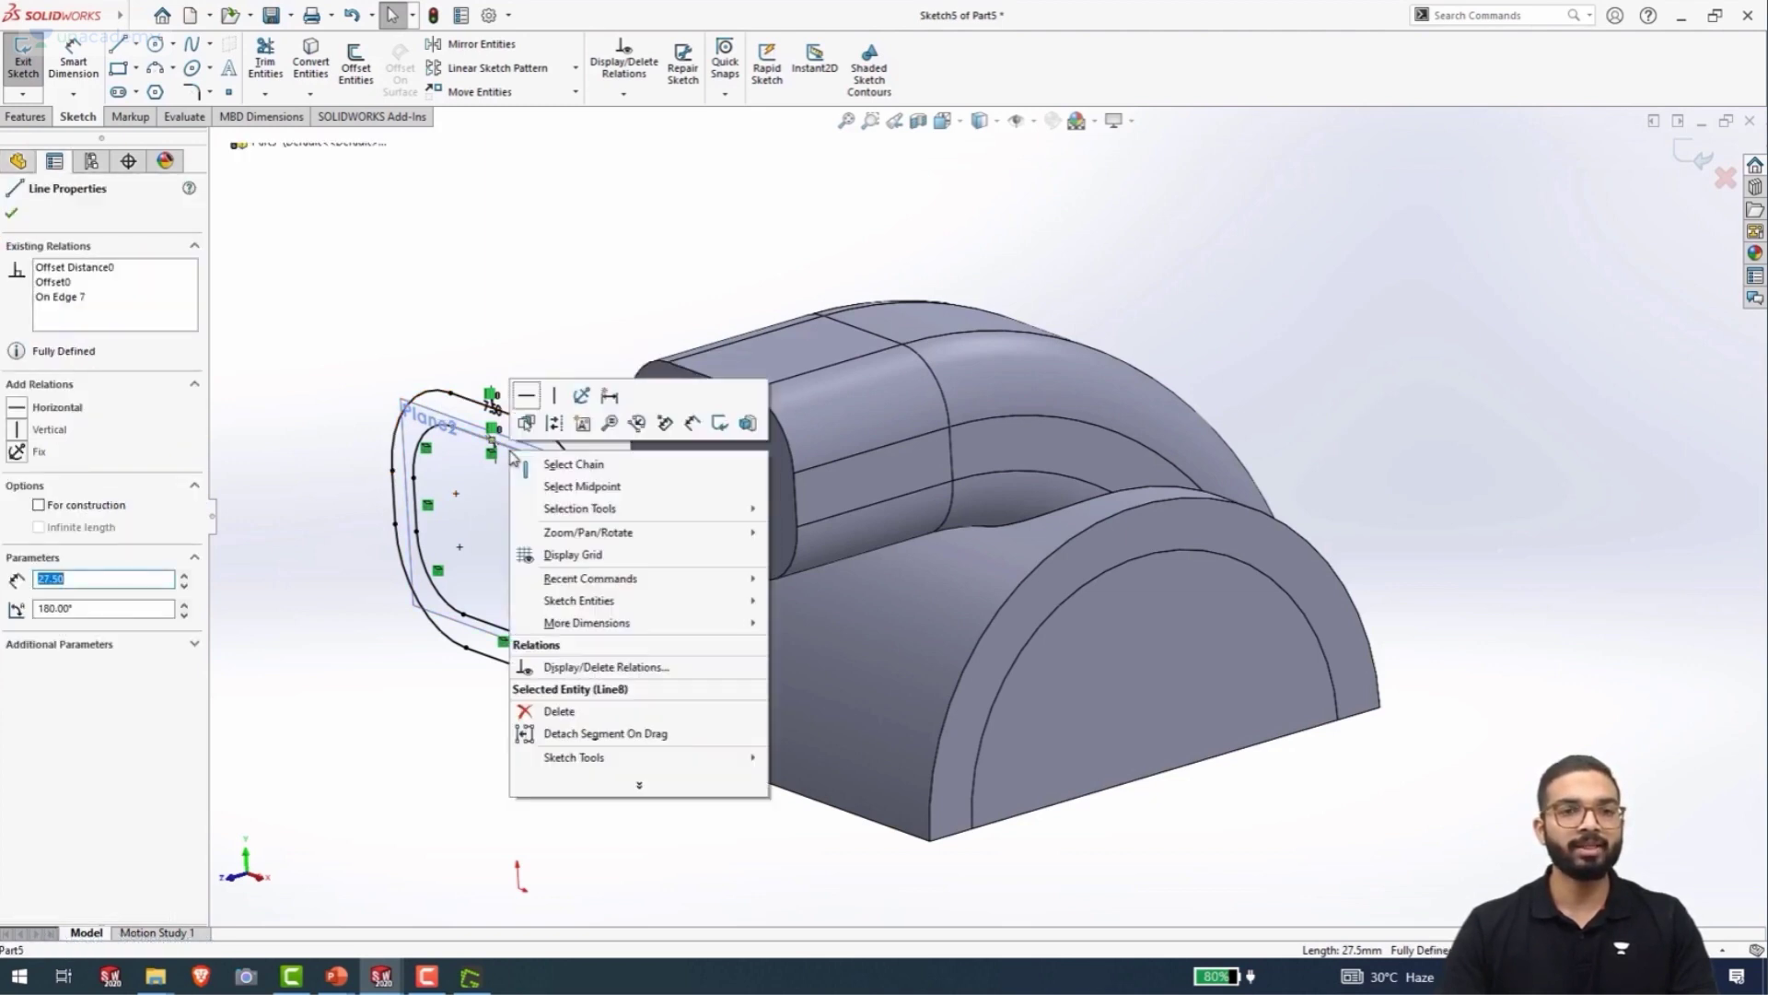
click(563, 464)
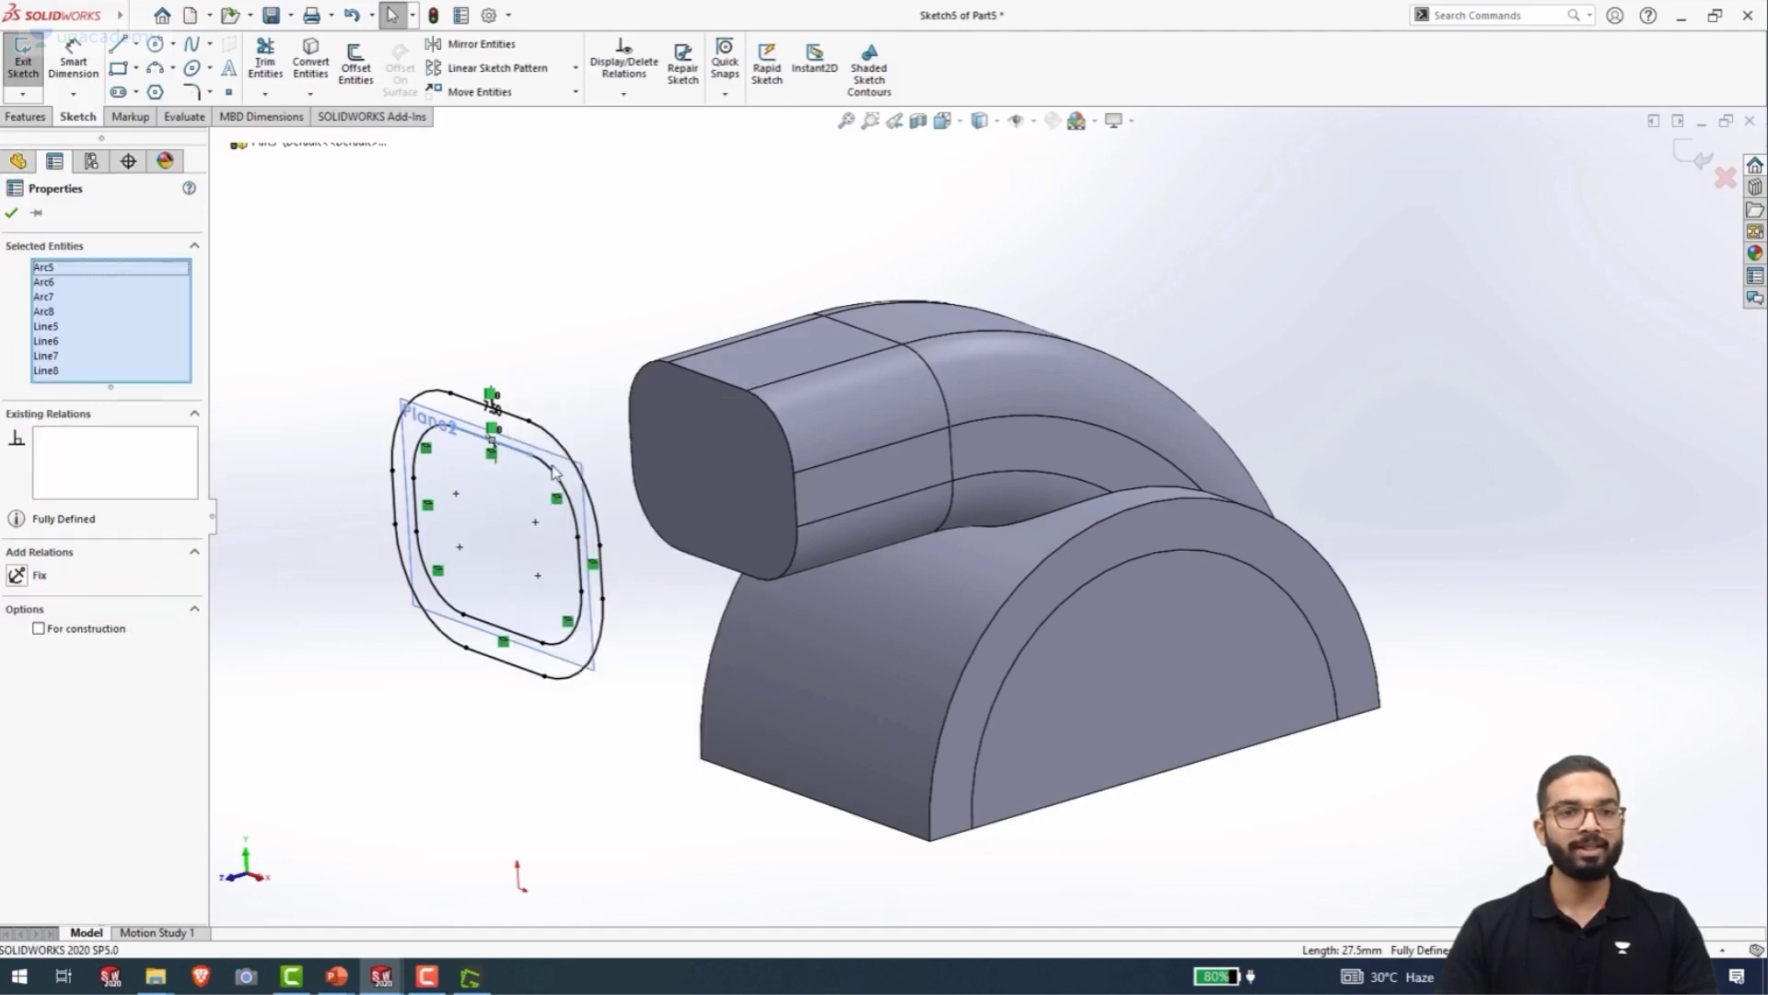
click(39, 629)
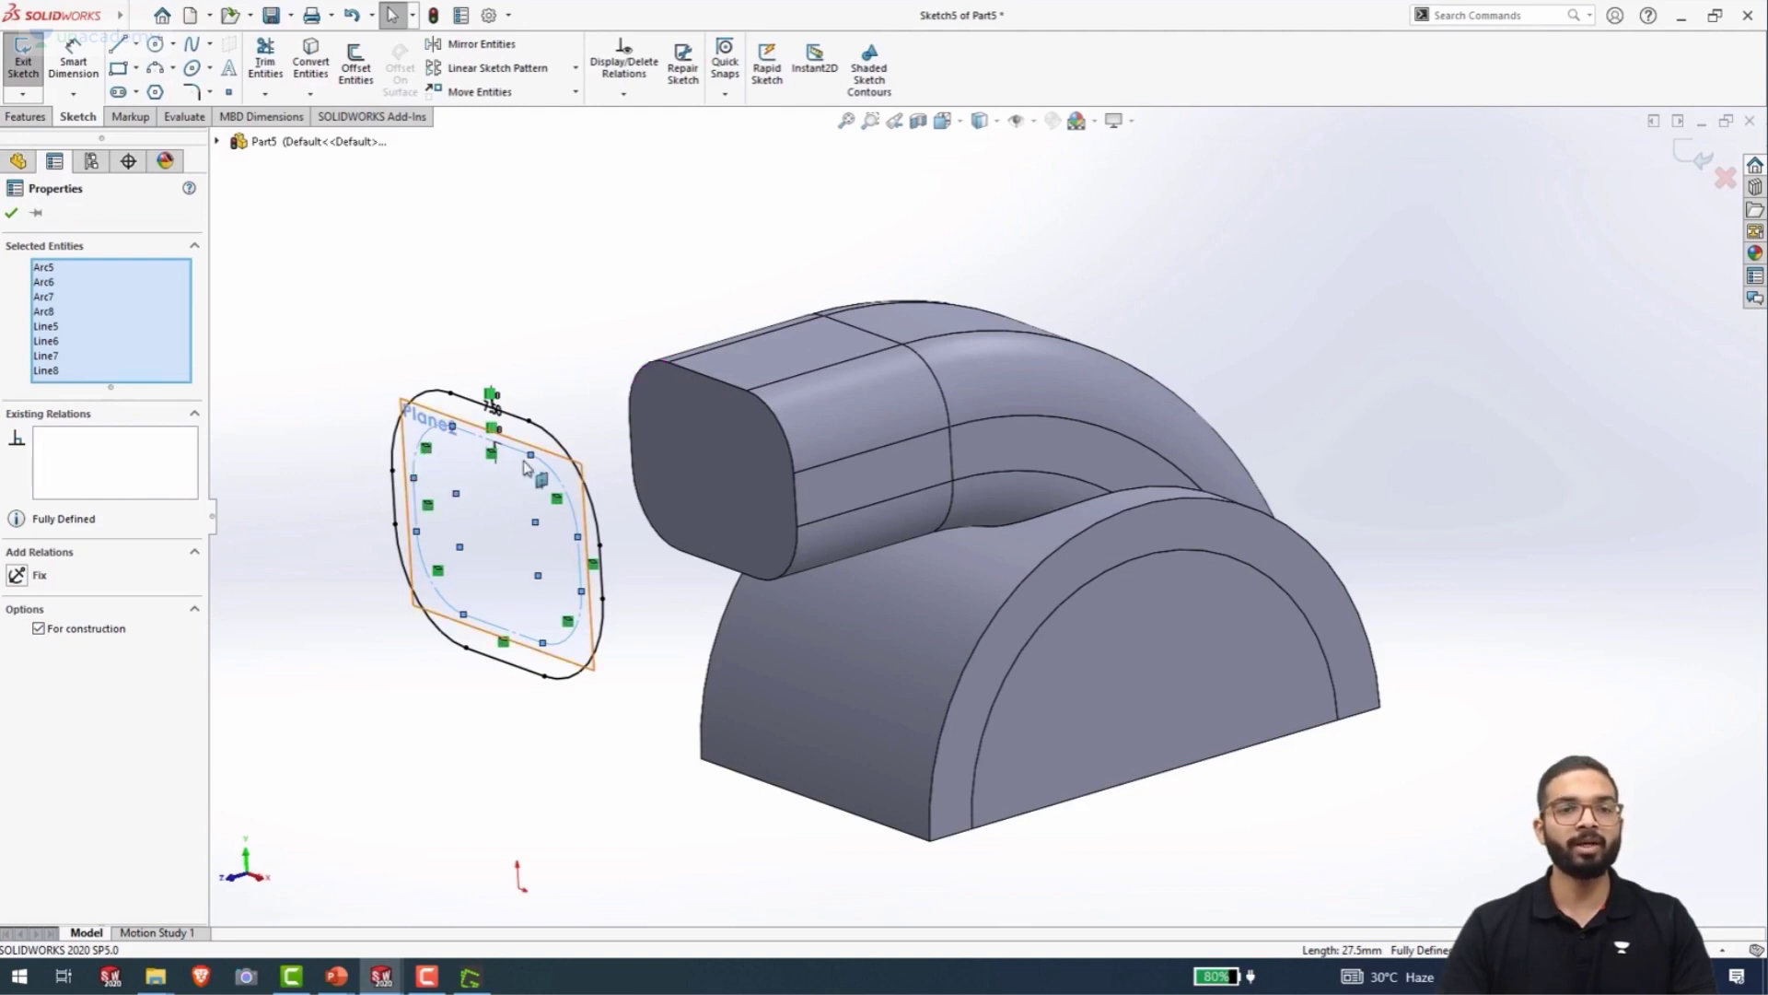
click(12, 214)
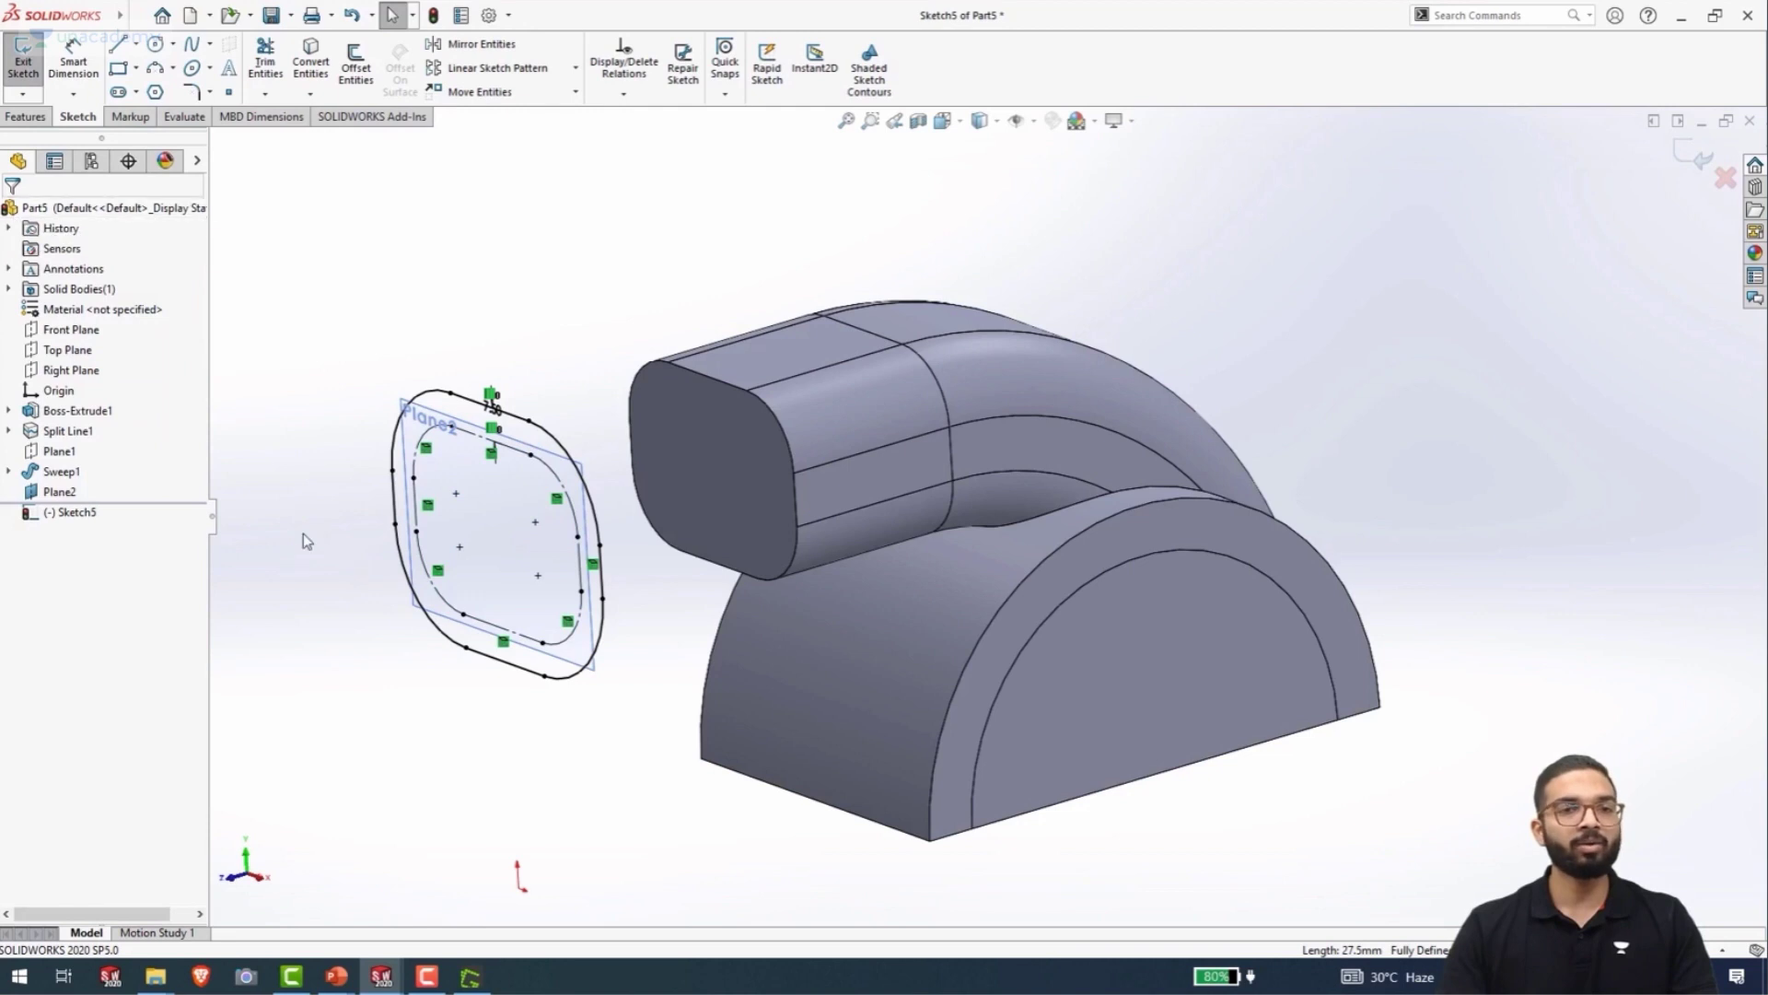
mouse_move(302, 533)
middle_down()
mouse_move(261, 484)
mouse_move(203, 502)
mouse_move(260, 568)
middle_up()
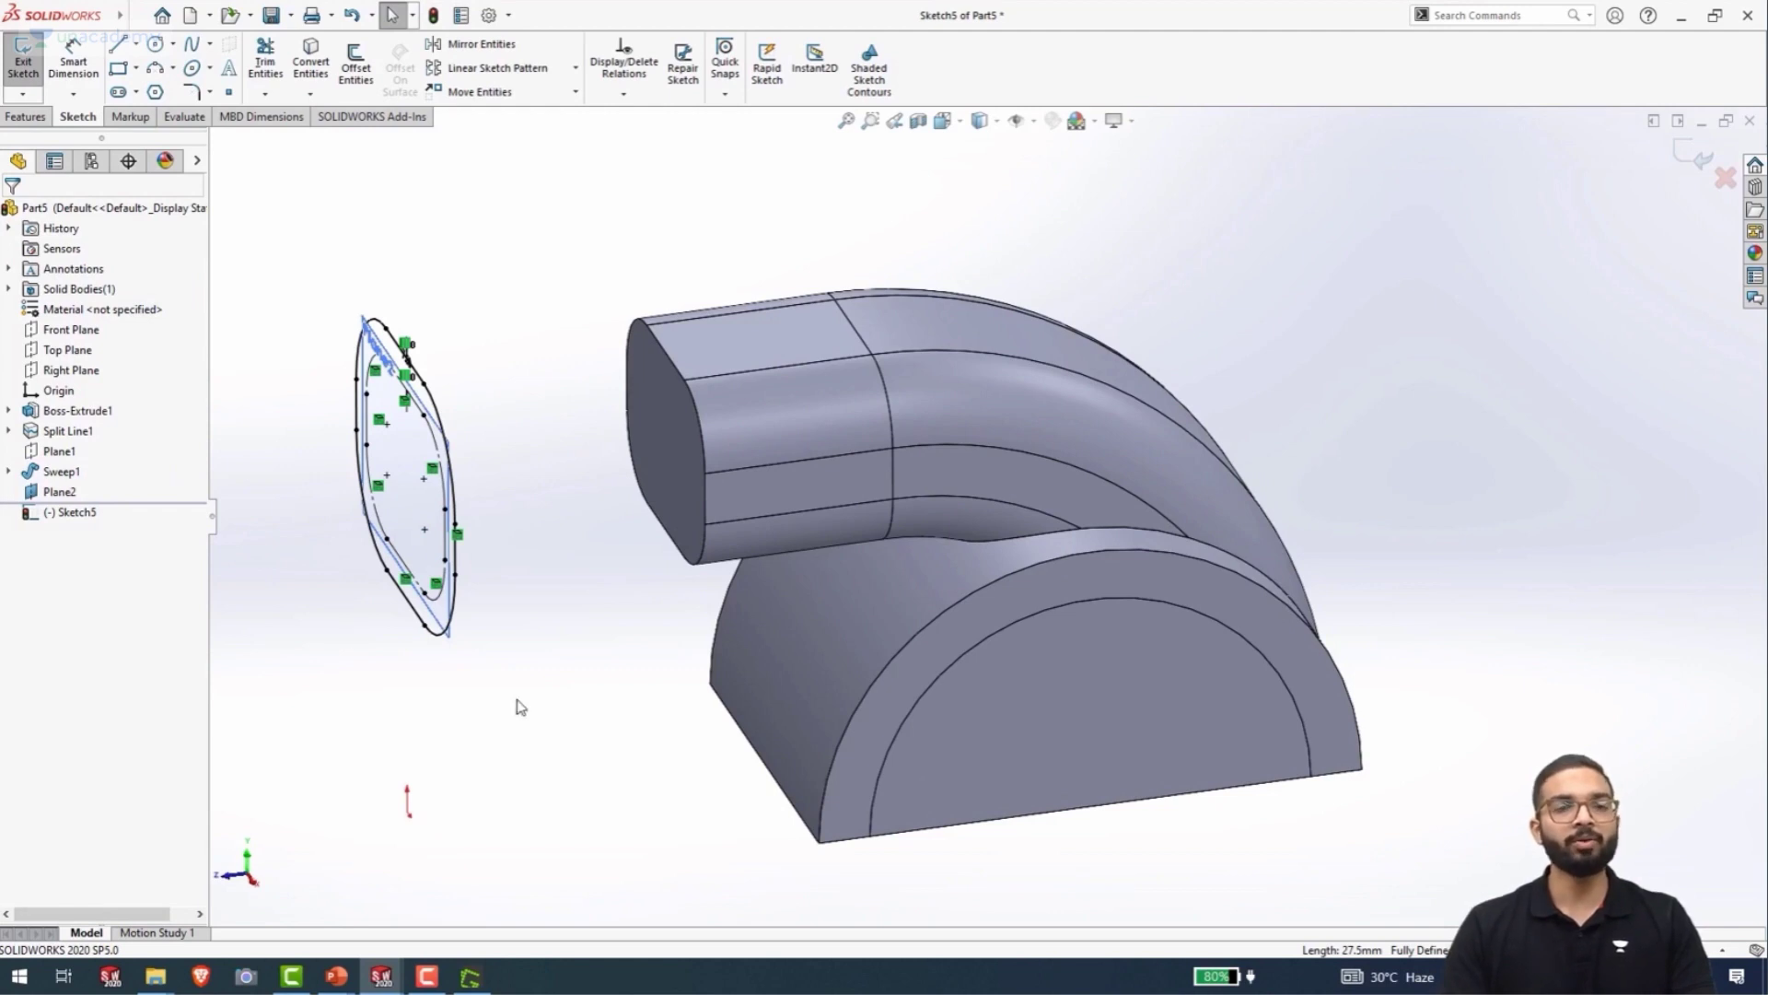
click(26, 117)
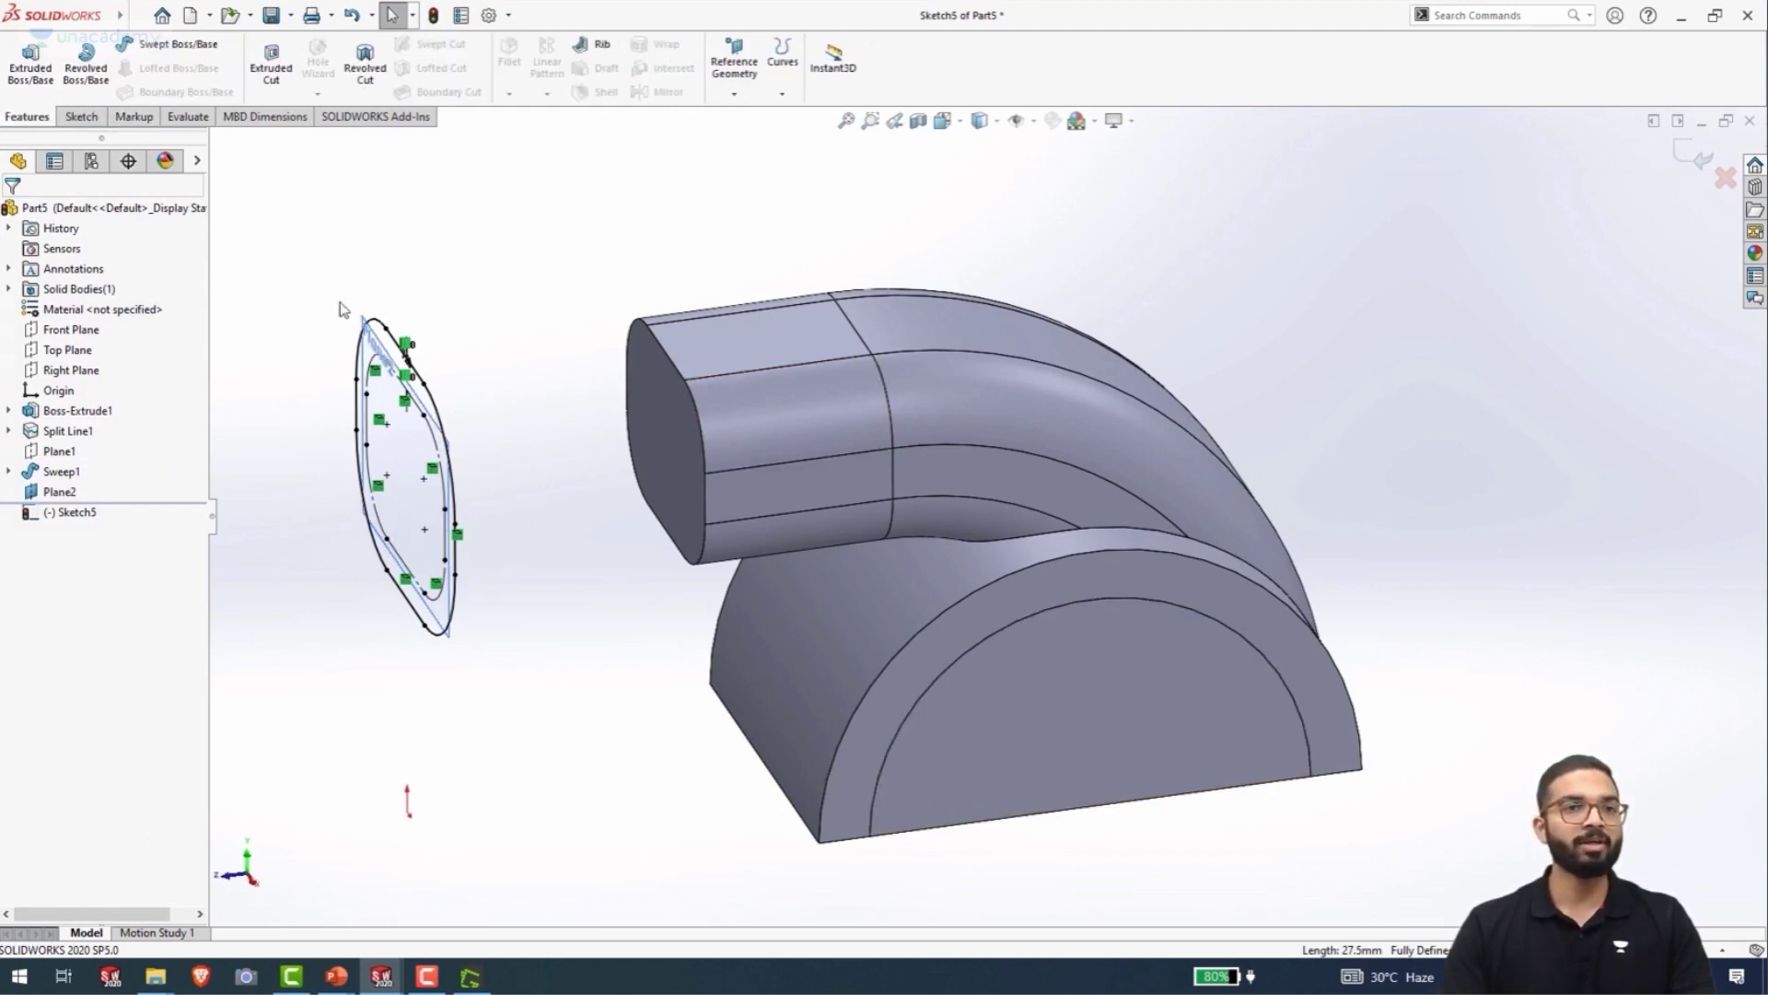
double_click(532, 285)
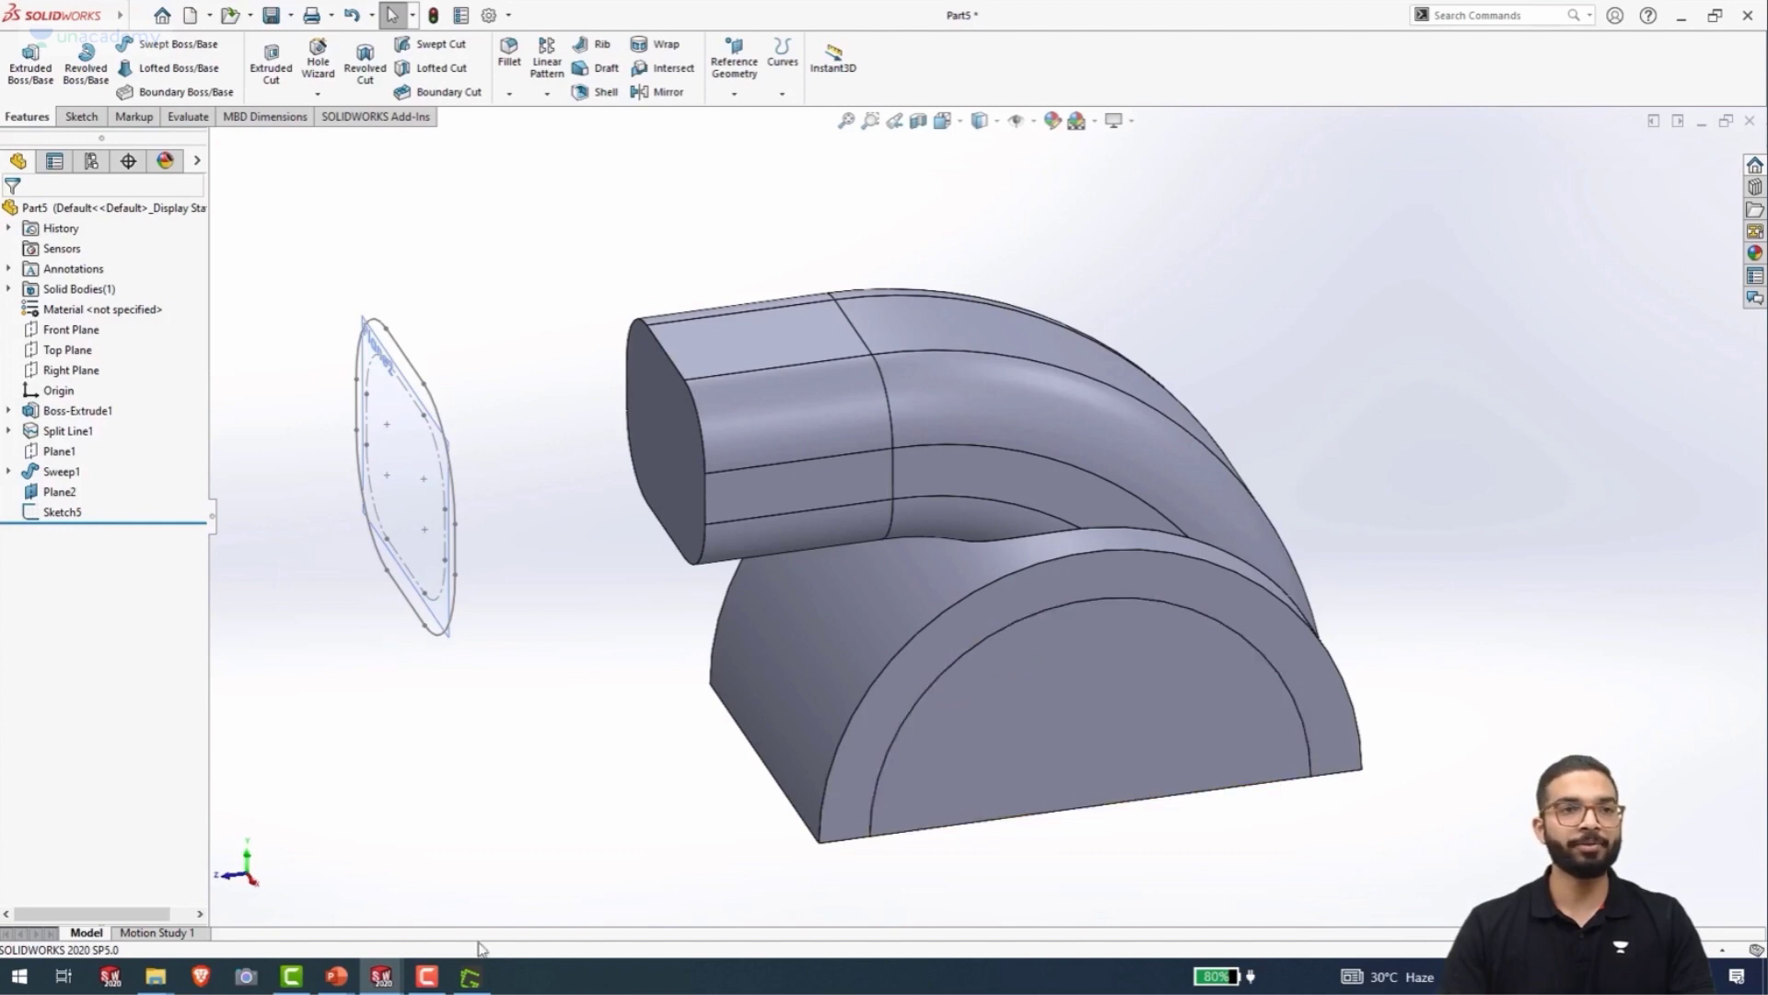
- Start a lofted boss with the offset outline sketch and the sweep's rounded rectangle sketch (Sketch4) as its profiles
click(155, 73)
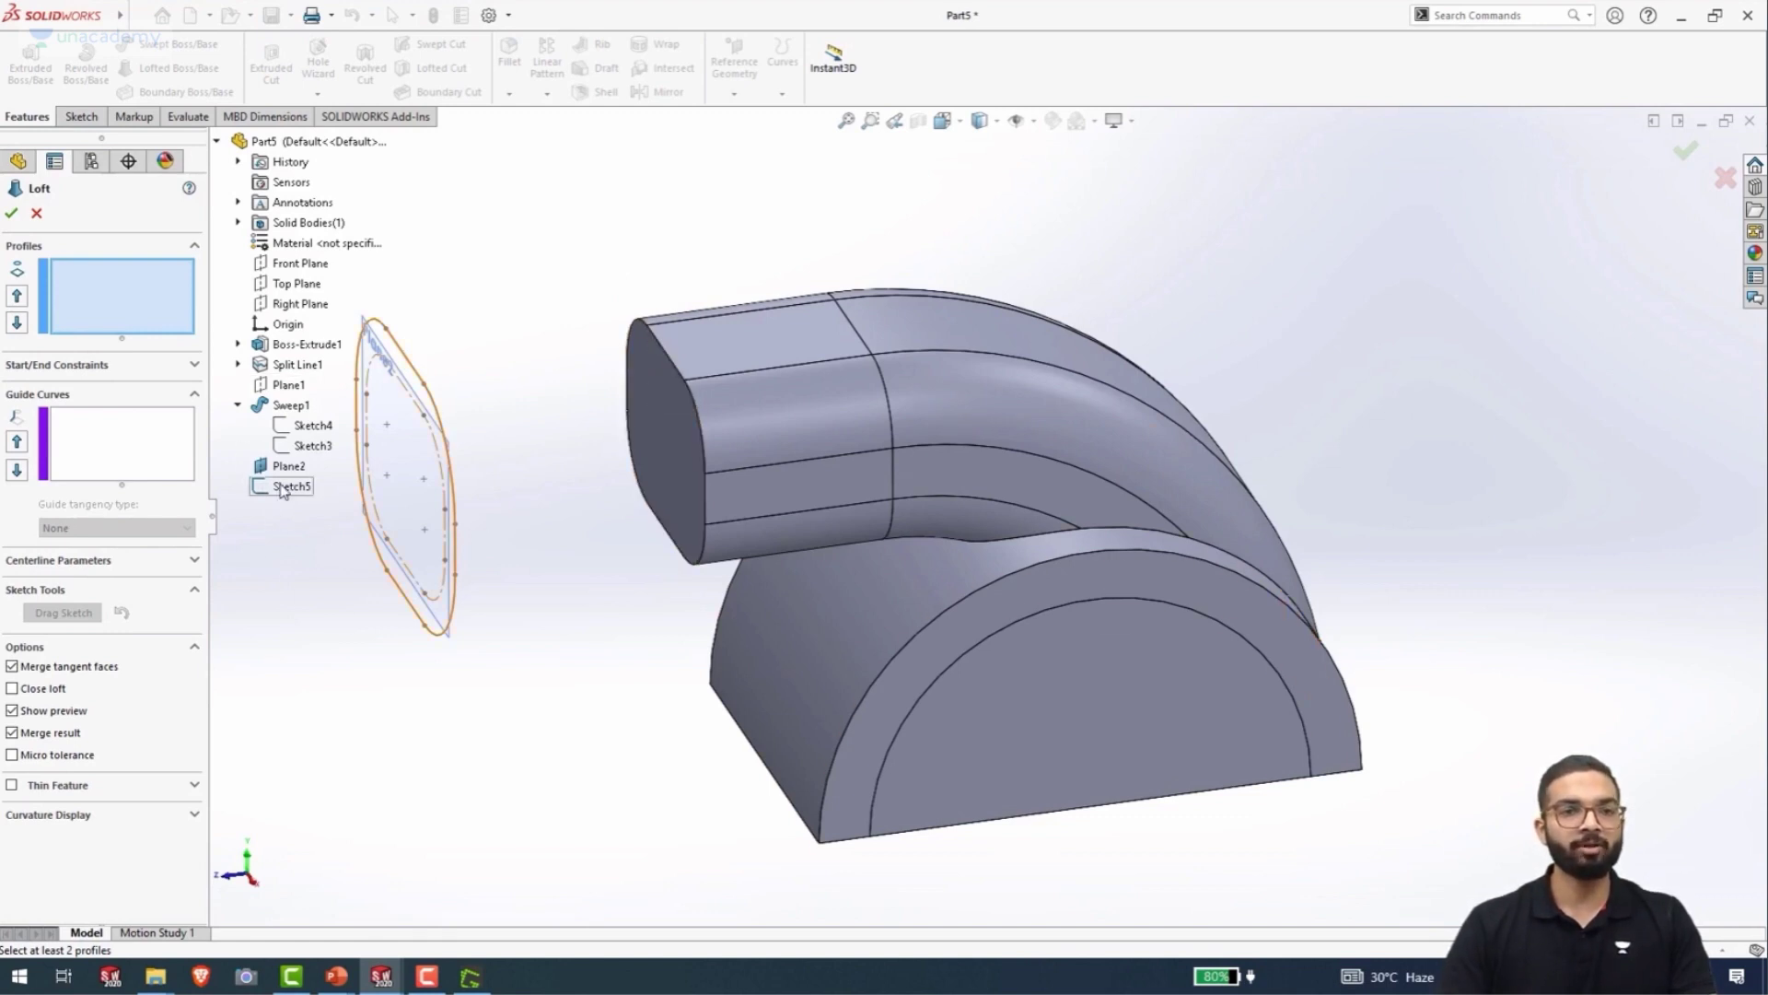
click(406, 362)
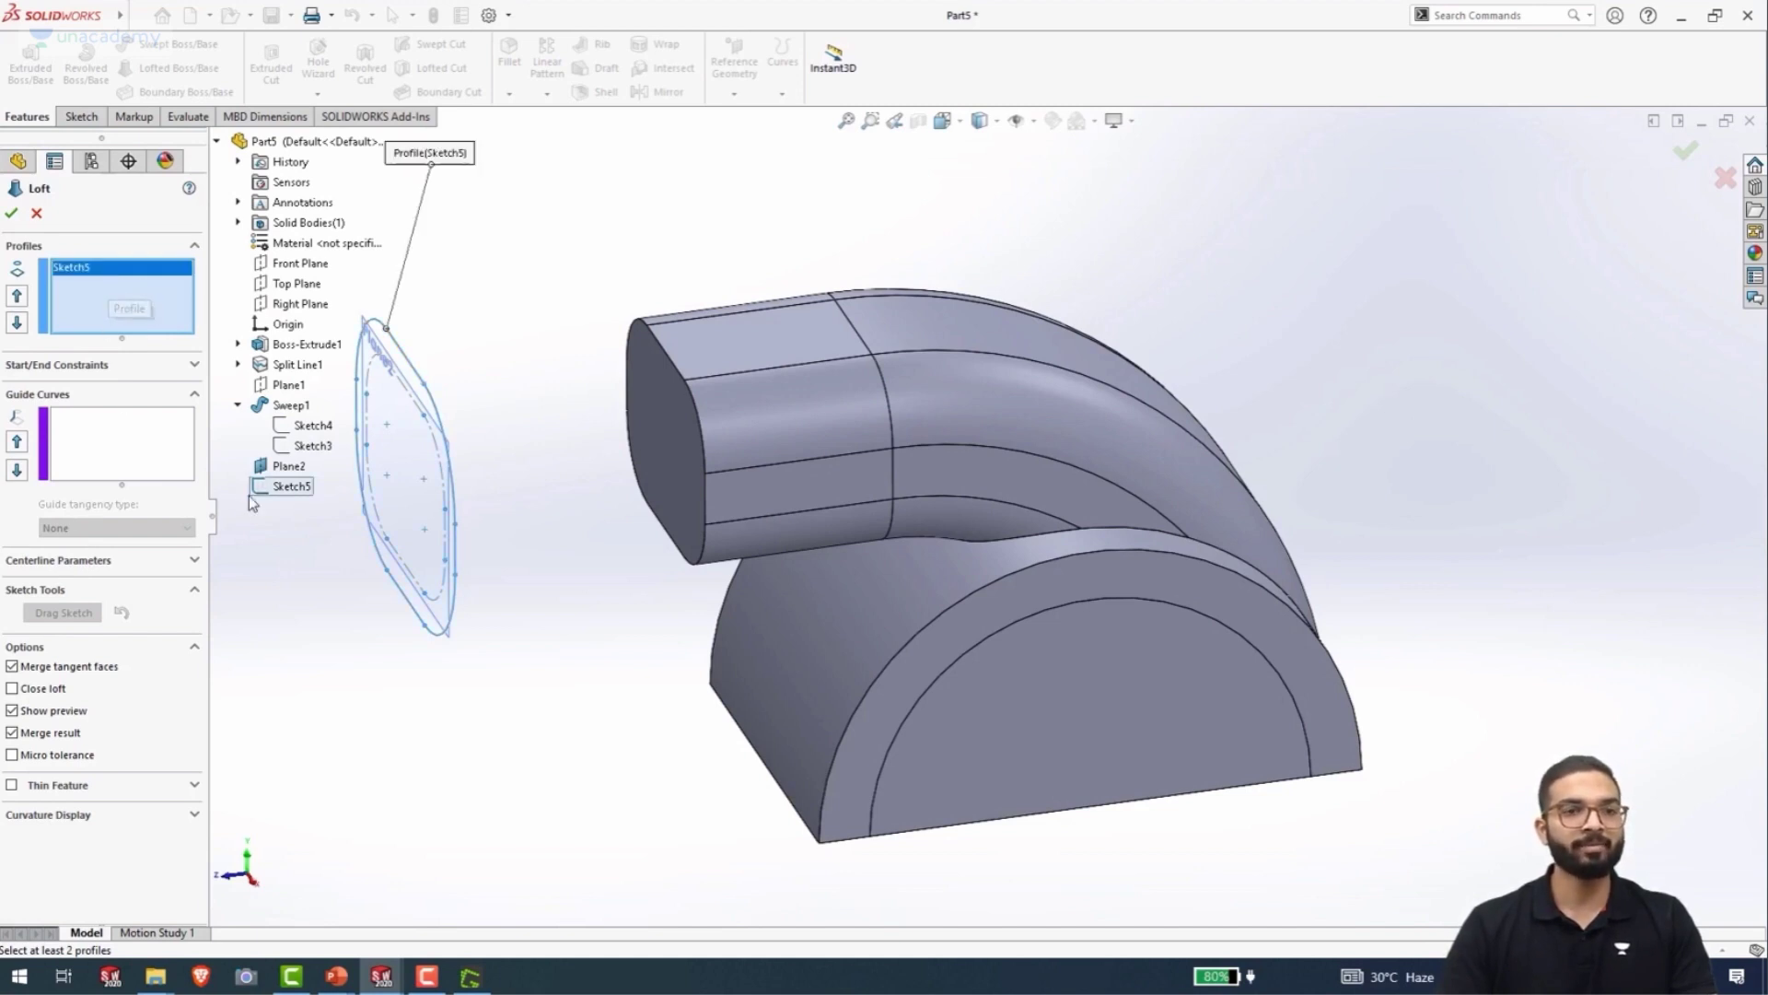
click(290, 431)
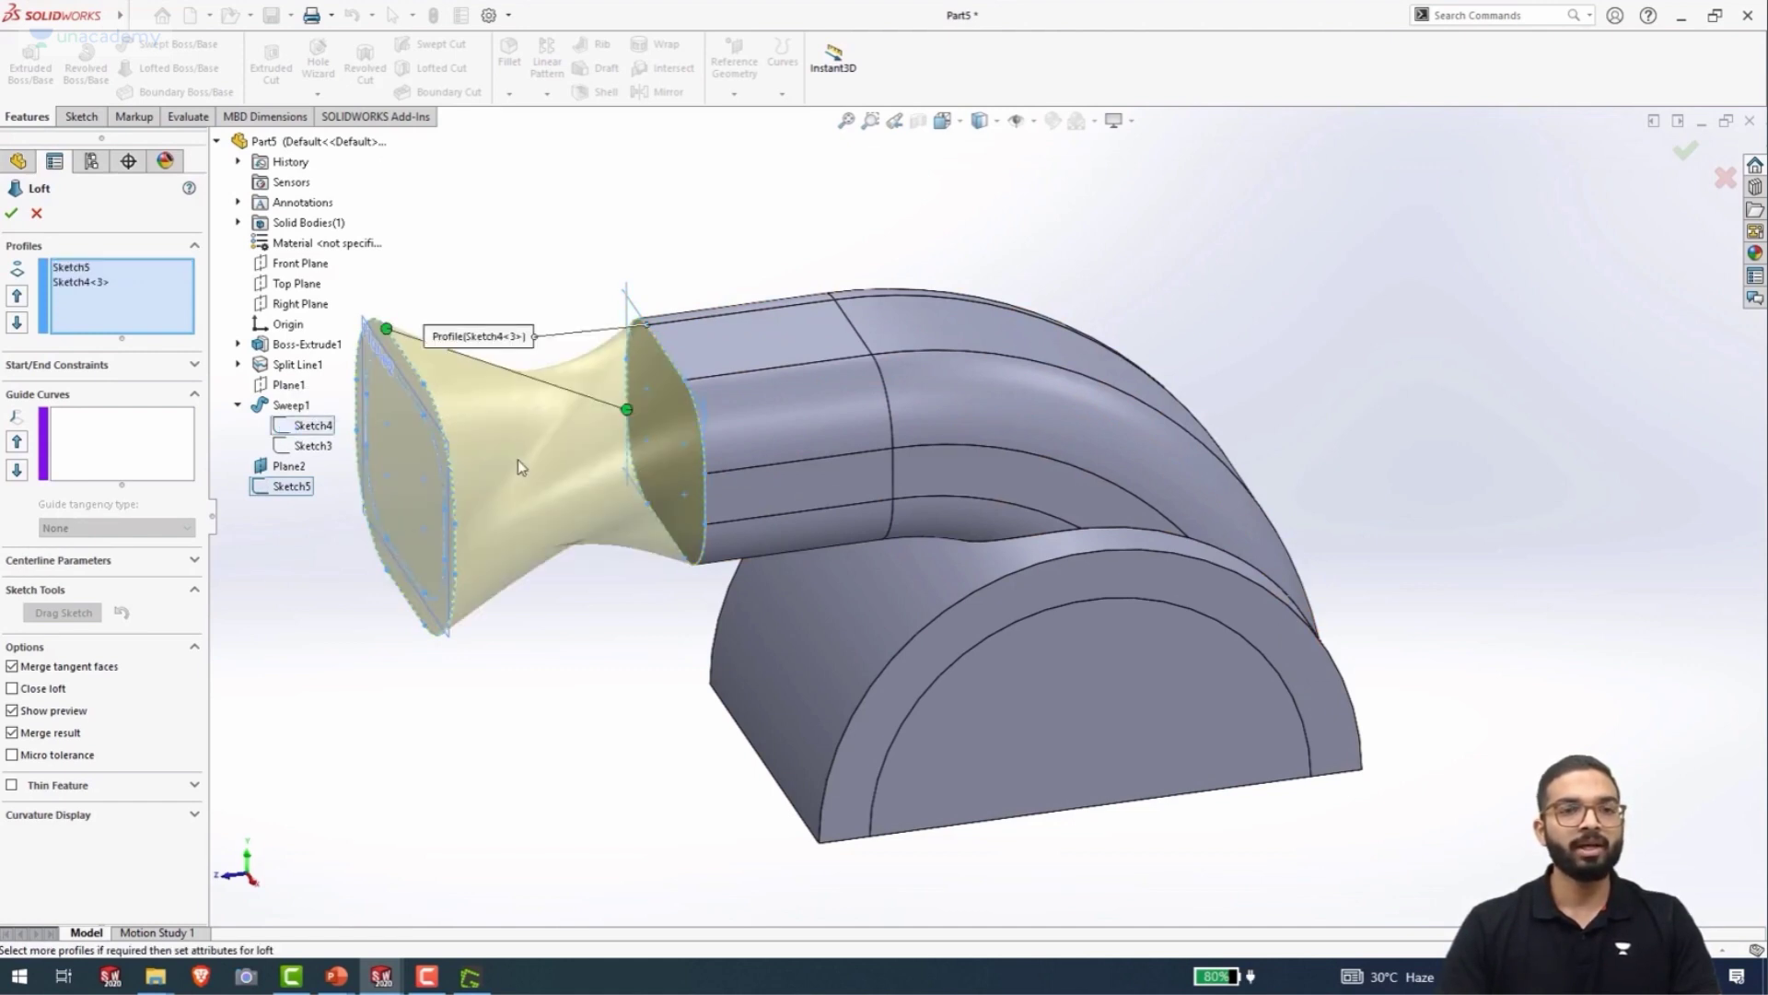
- Try to untwist the loft by moving the connector point on the larger profile to the start of its adjacent rounded corner
ctrl+middle_drag(348, 659, 513, 612)
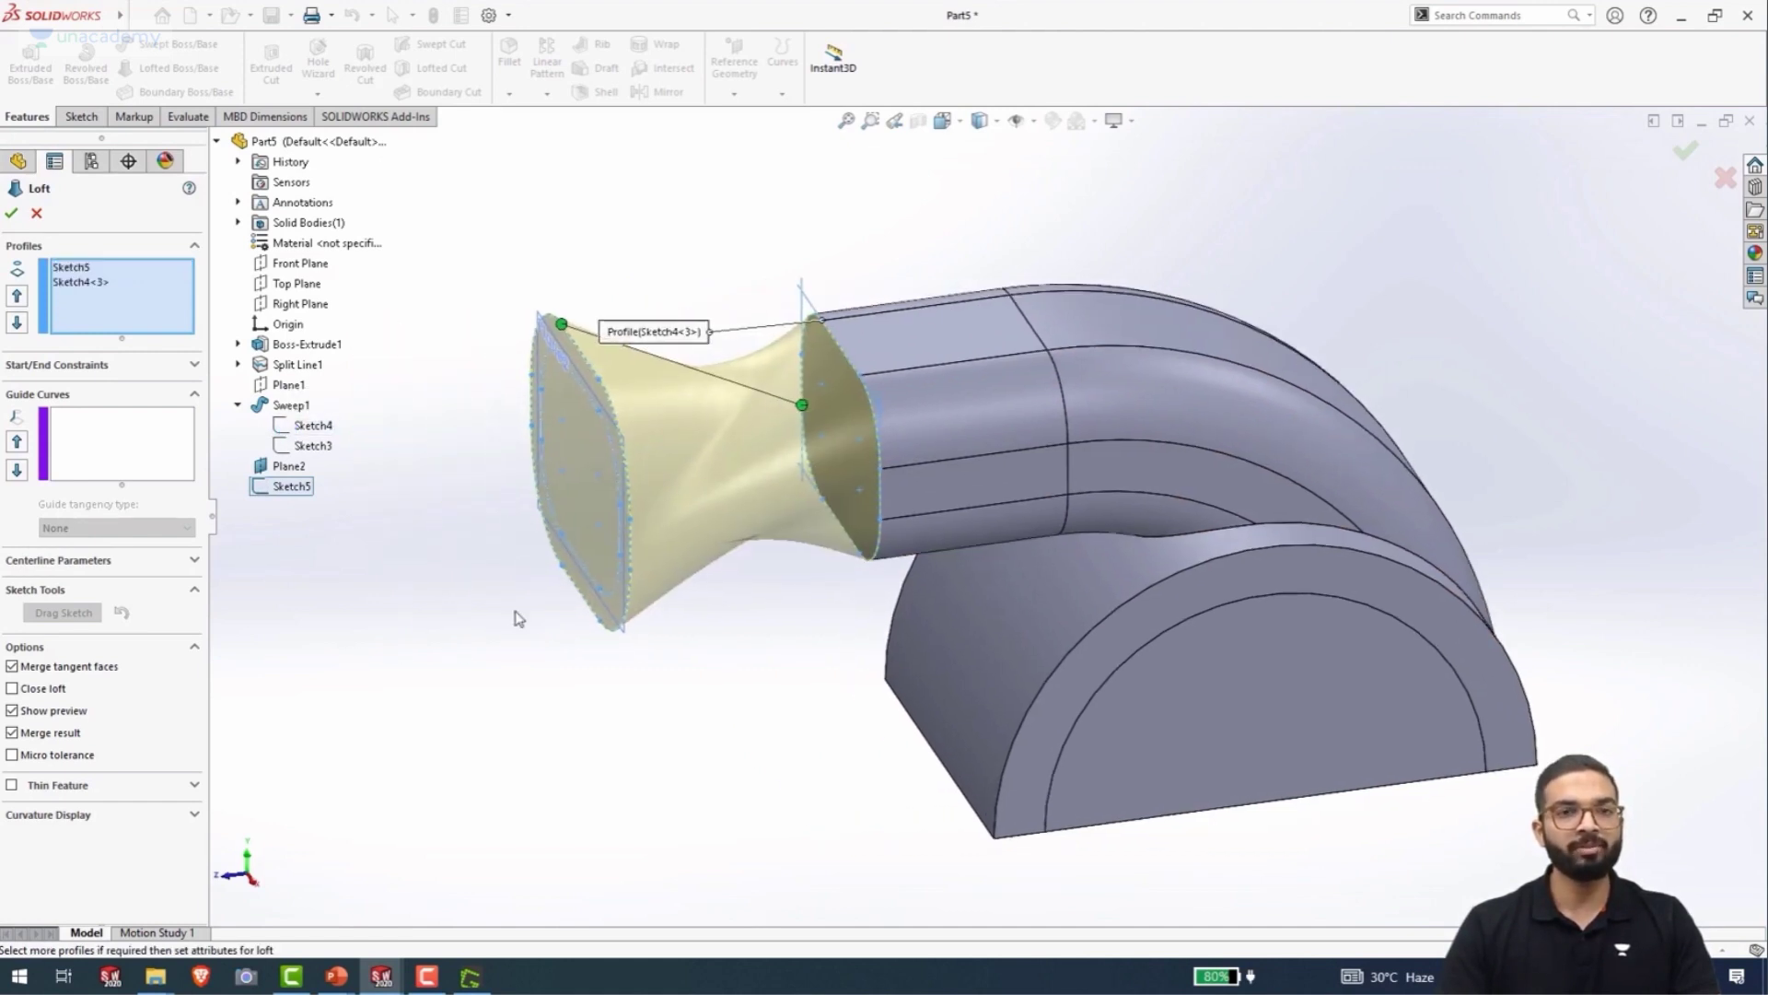
middle_drag(568, 412, 562, 498)
scroll(719, 406, down, 4)
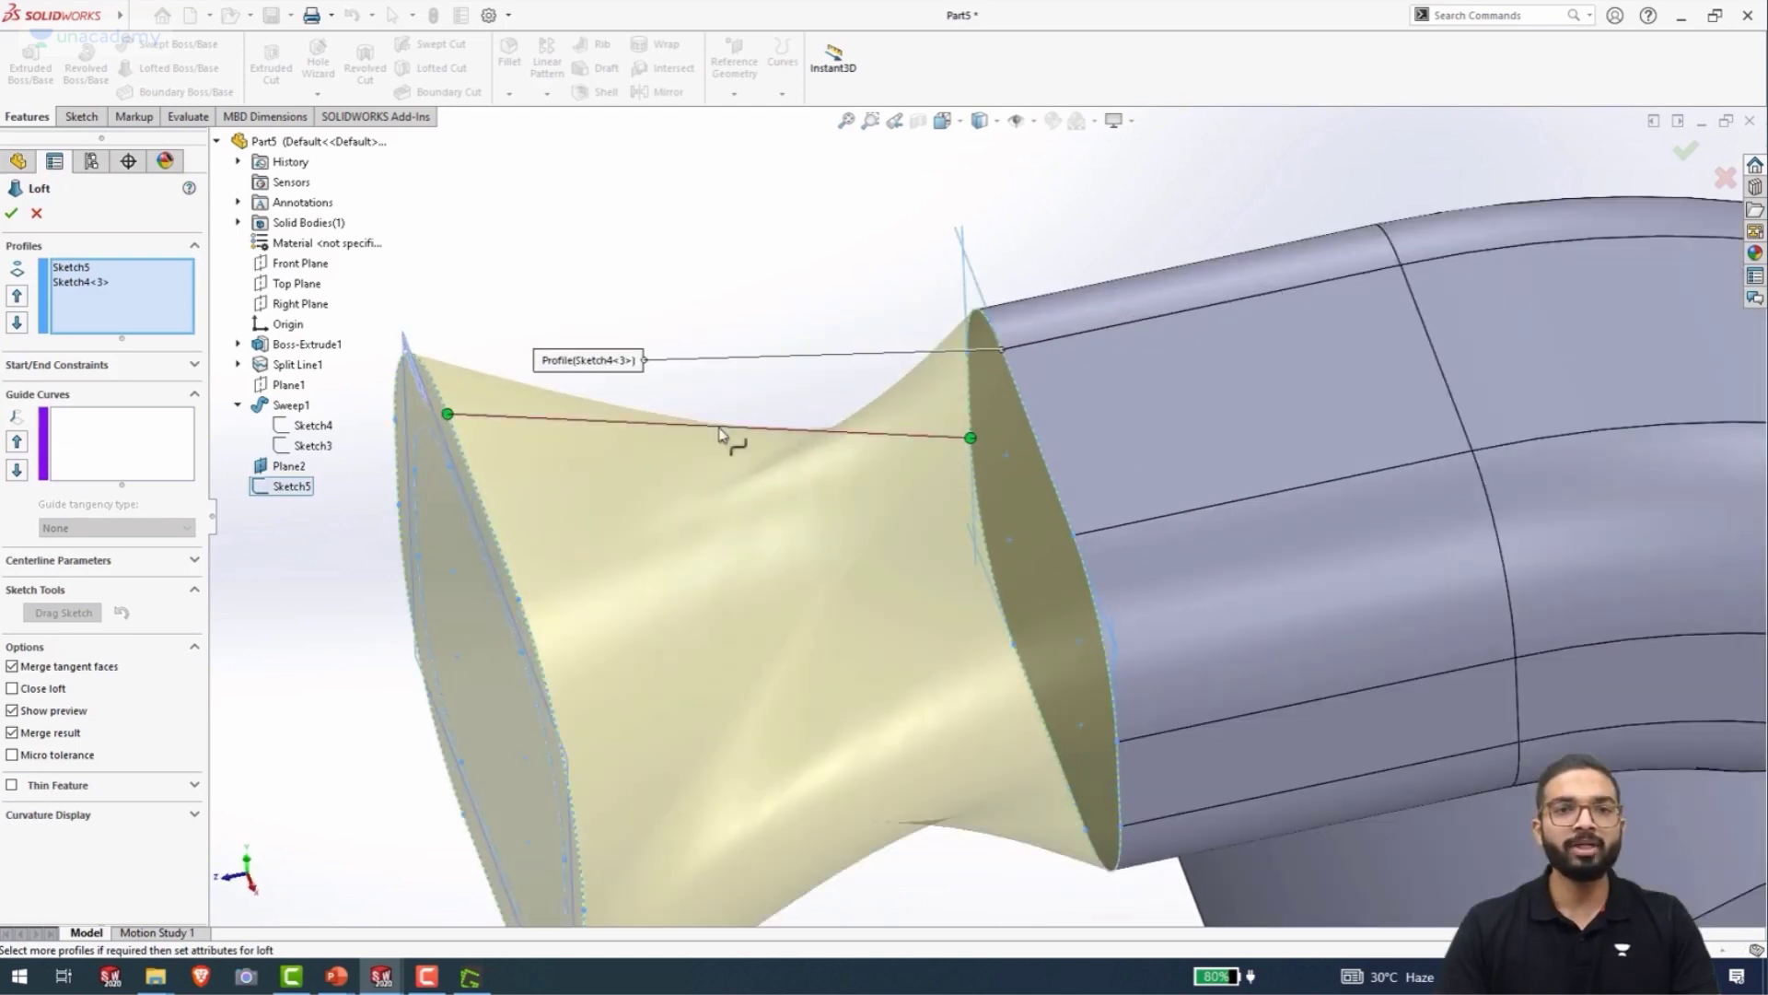
middle_drag(724, 435, 767, 461)
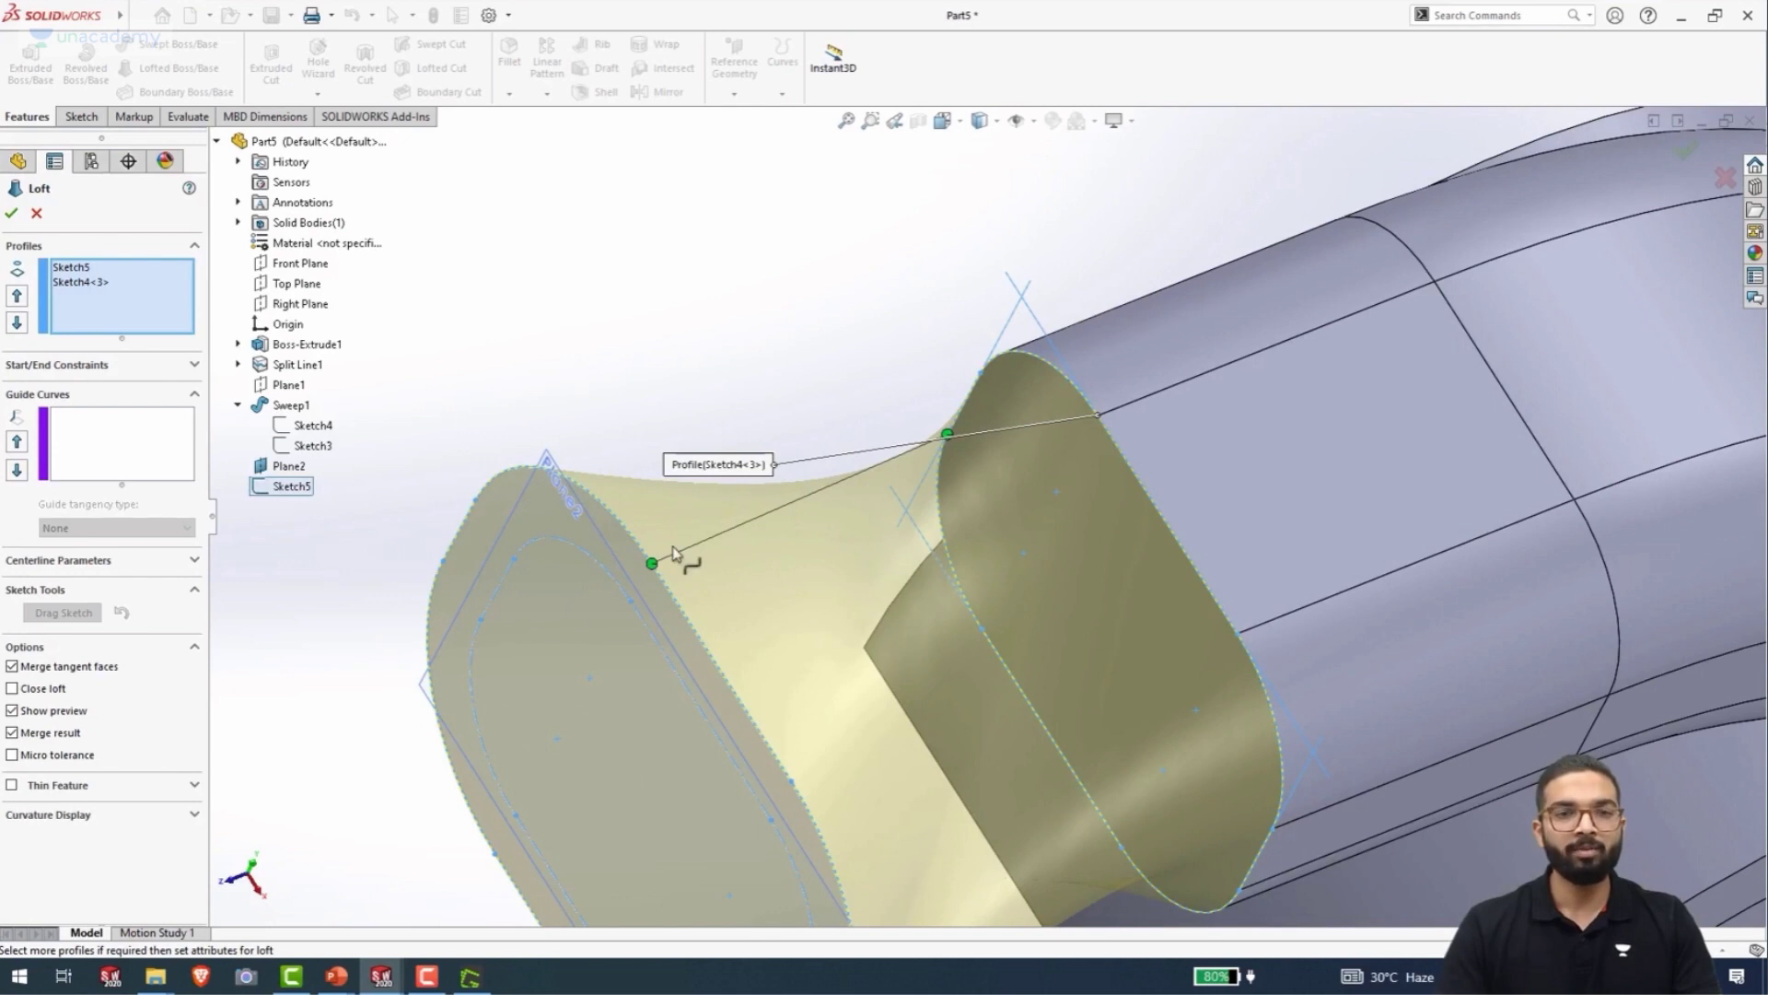
drag(652, 563, 481, 493)
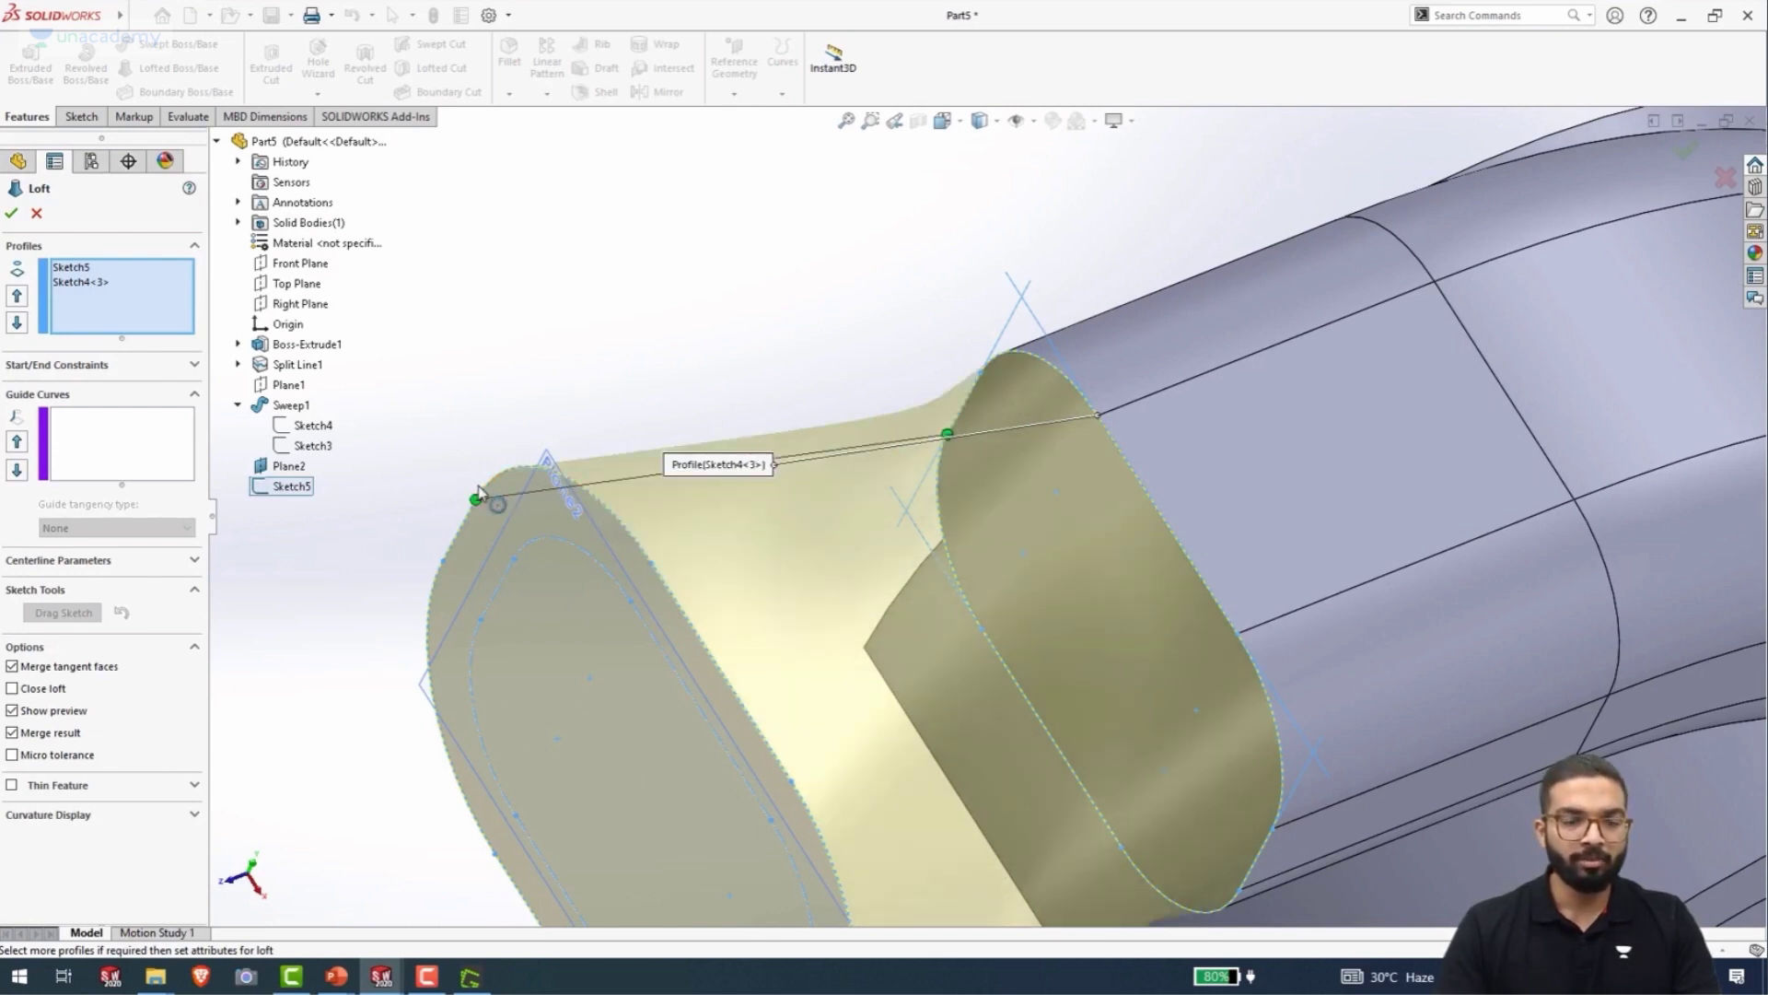
- Move the larger profile's connector point to the corner vertex that matches the connector on the swept end, straightening the loft
middle_drag(723, 405, 763, 451)
scroll(765, 453, up, 3)
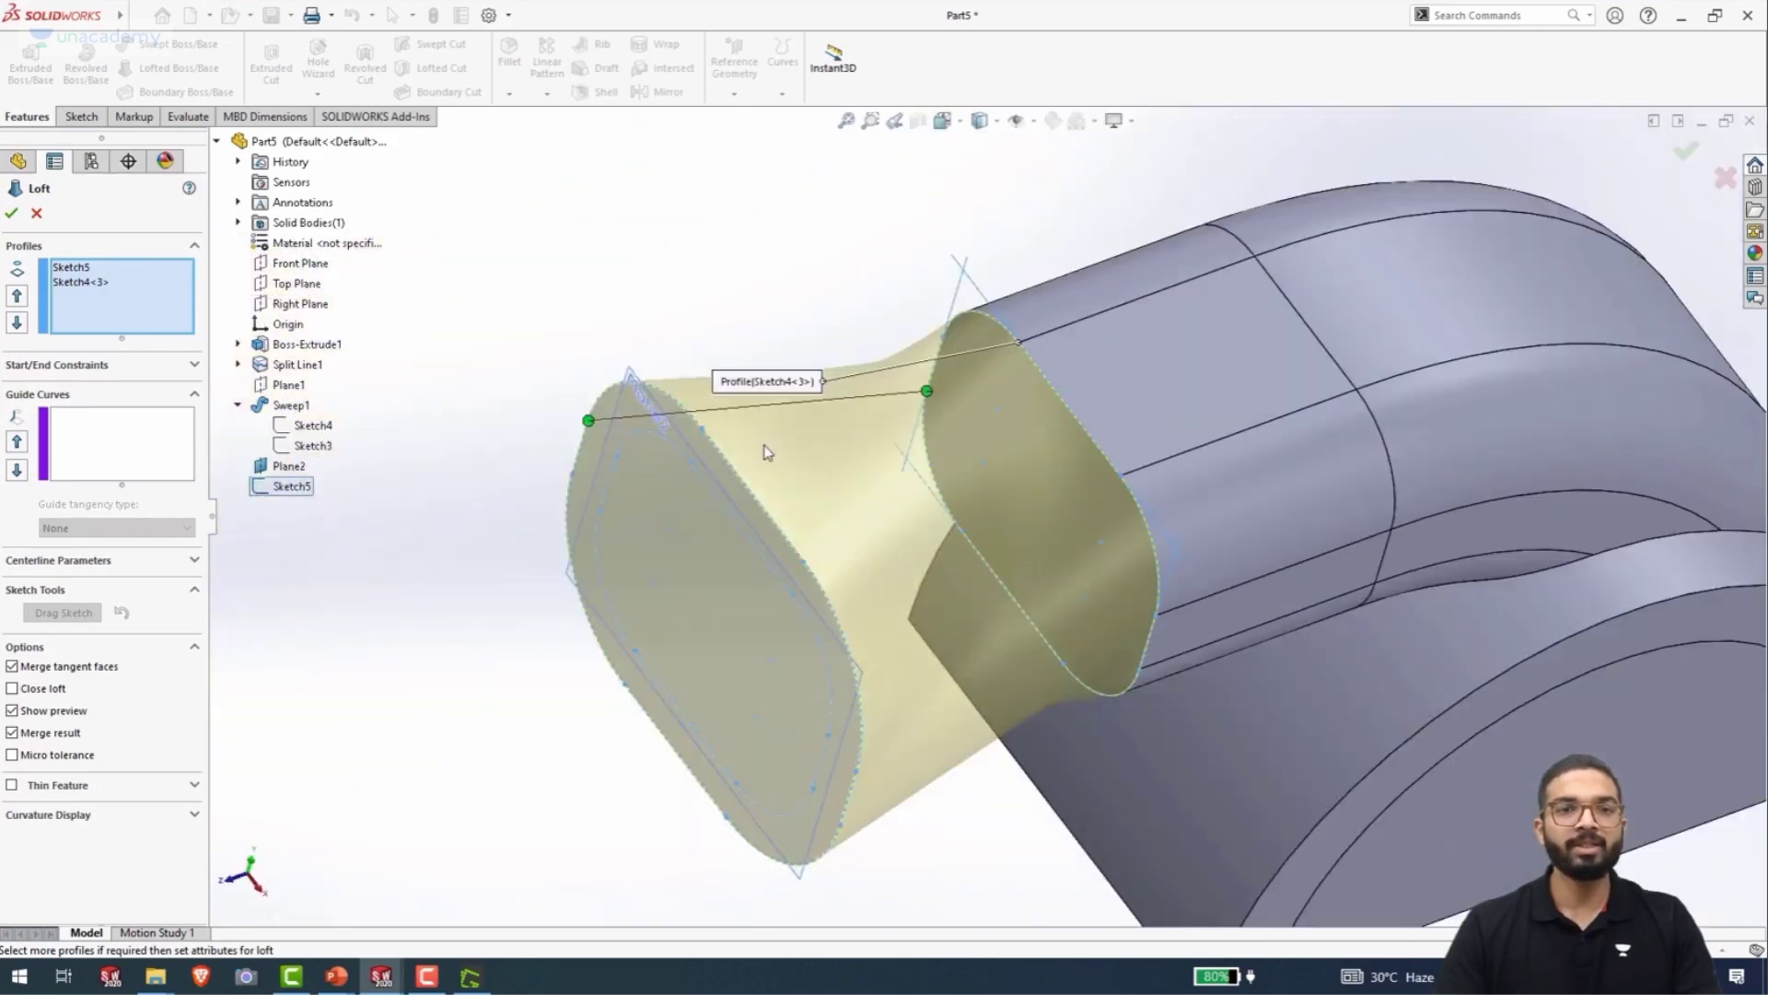
scroll(826, 513, up, 3)
middle_drag(826, 513, 727, 370)
middle_drag(701, 321, 860, 506)
scroll(854, 416, down, 6)
scroll(854, 414, down, 1)
scroll(857, 417, up, 6)
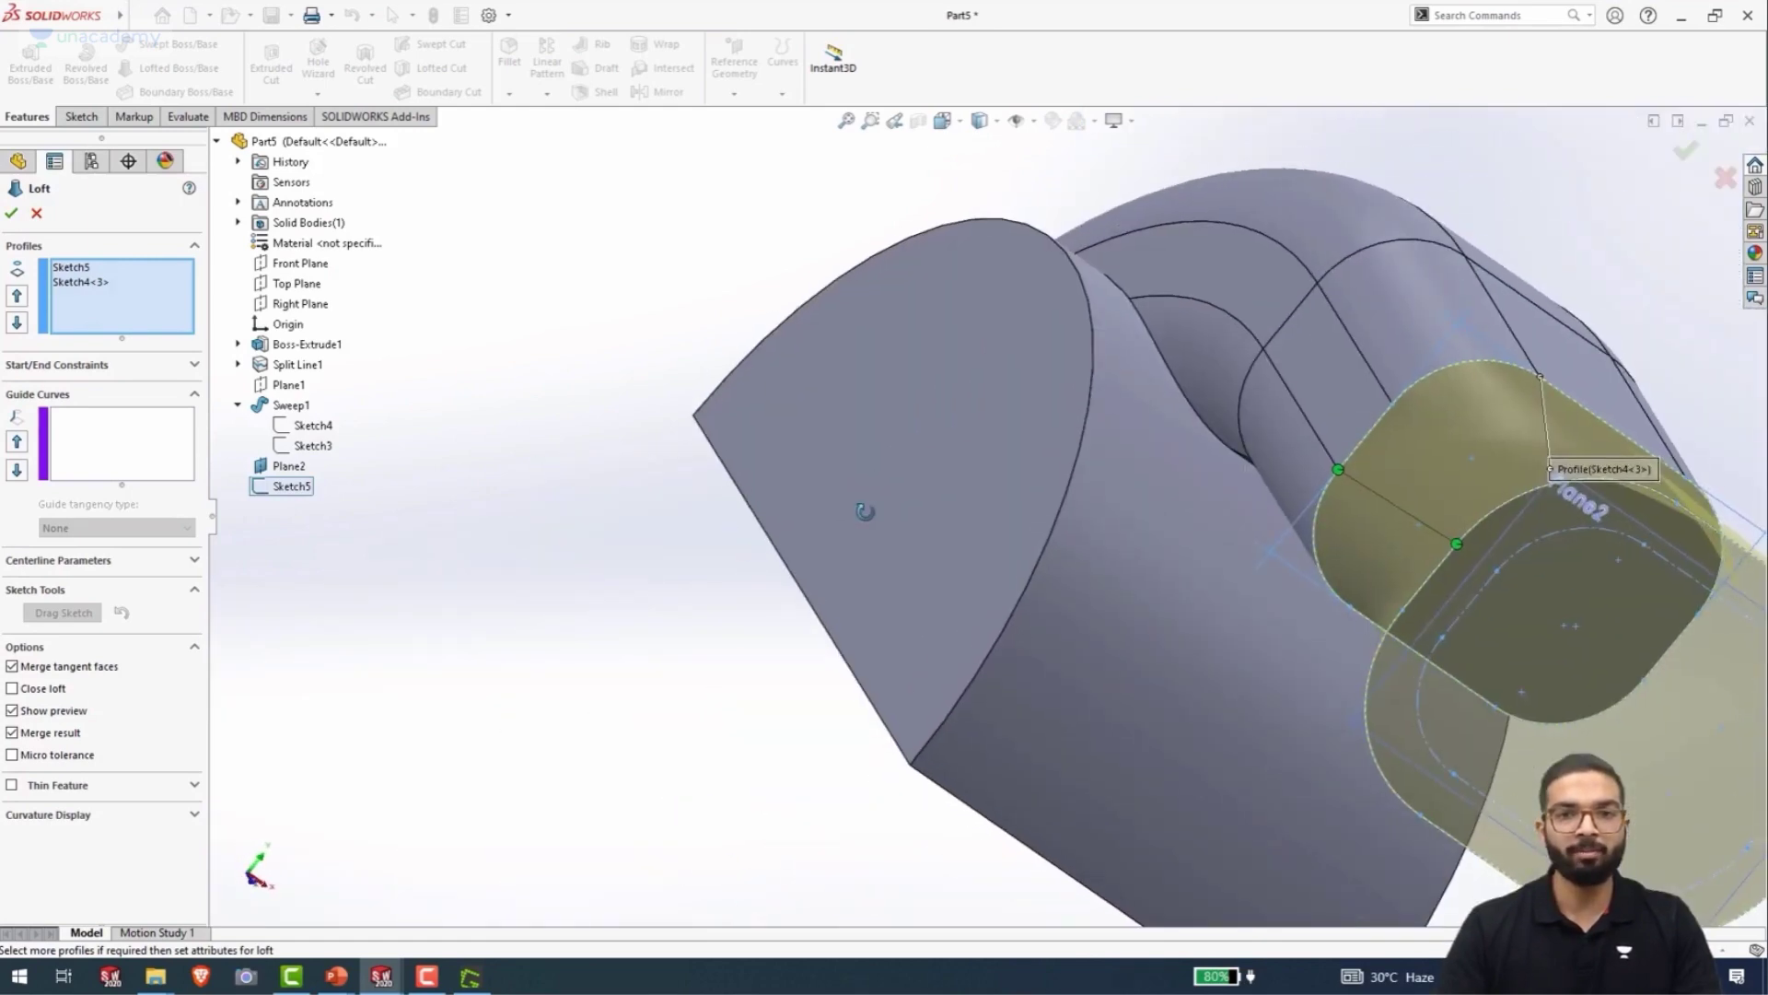
scroll(1370, 506, down, 5)
scroll(1369, 497, up, 3)
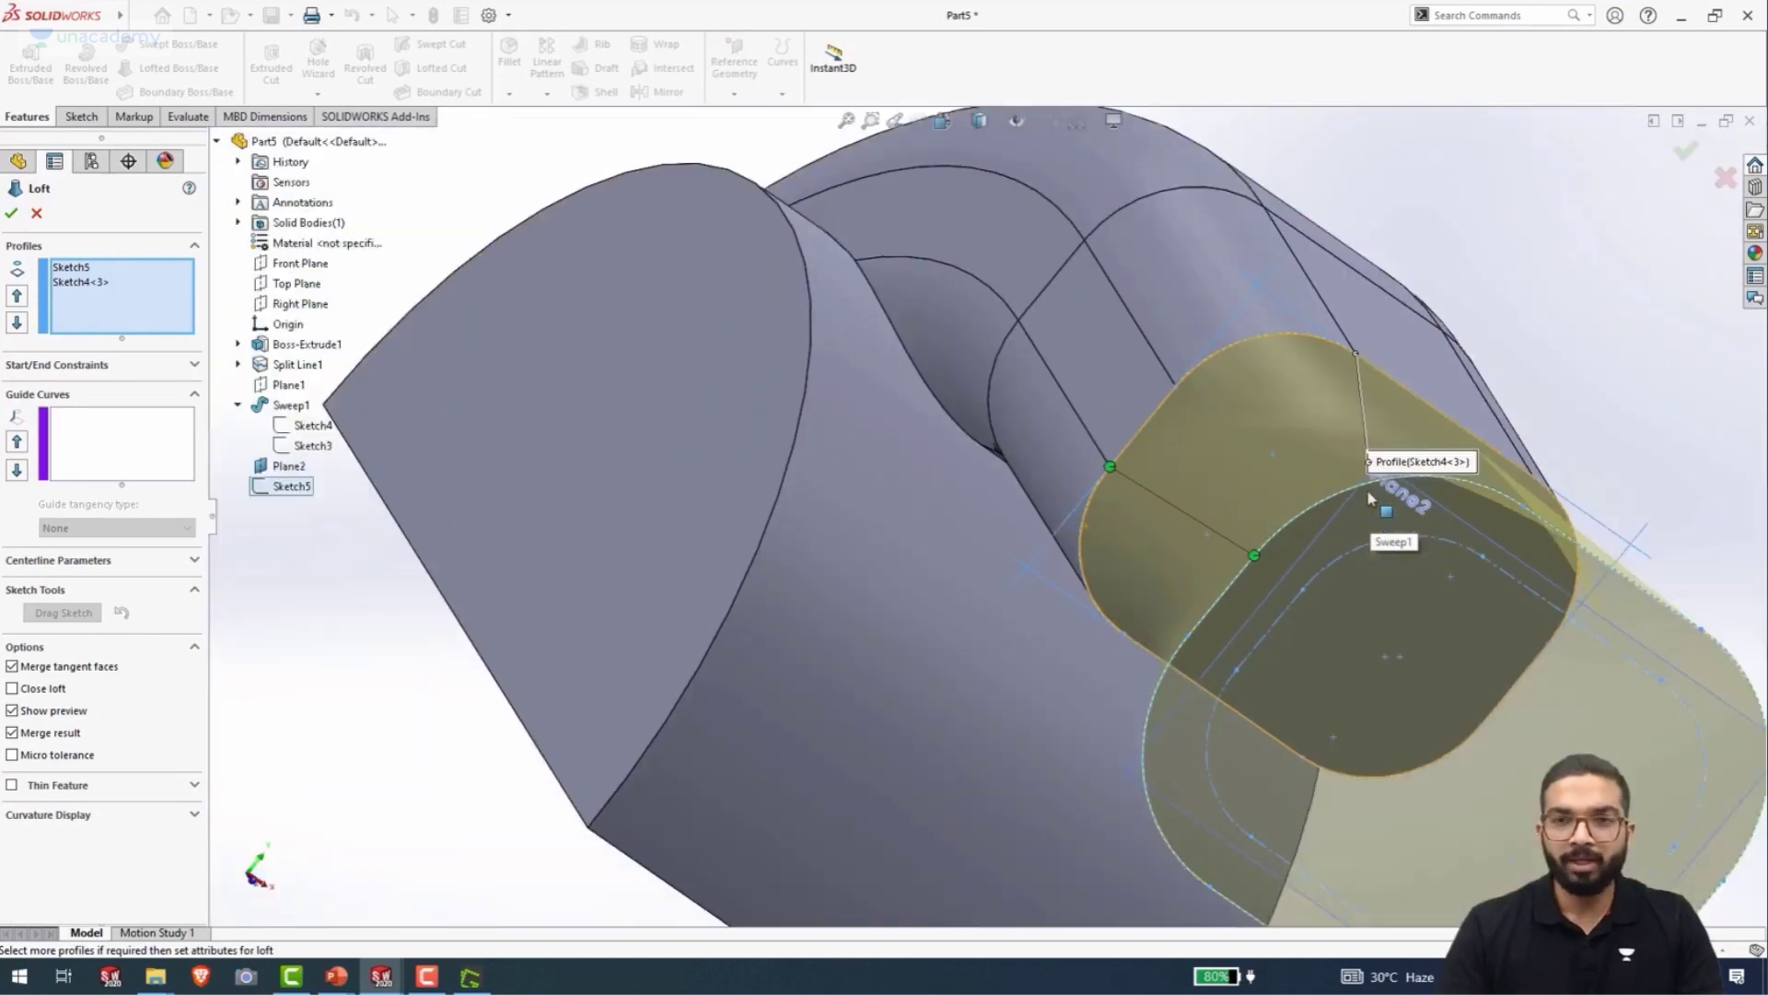
scroll(1334, 434, down, 3)
middle_drag(1247, 460, 1160, 459)
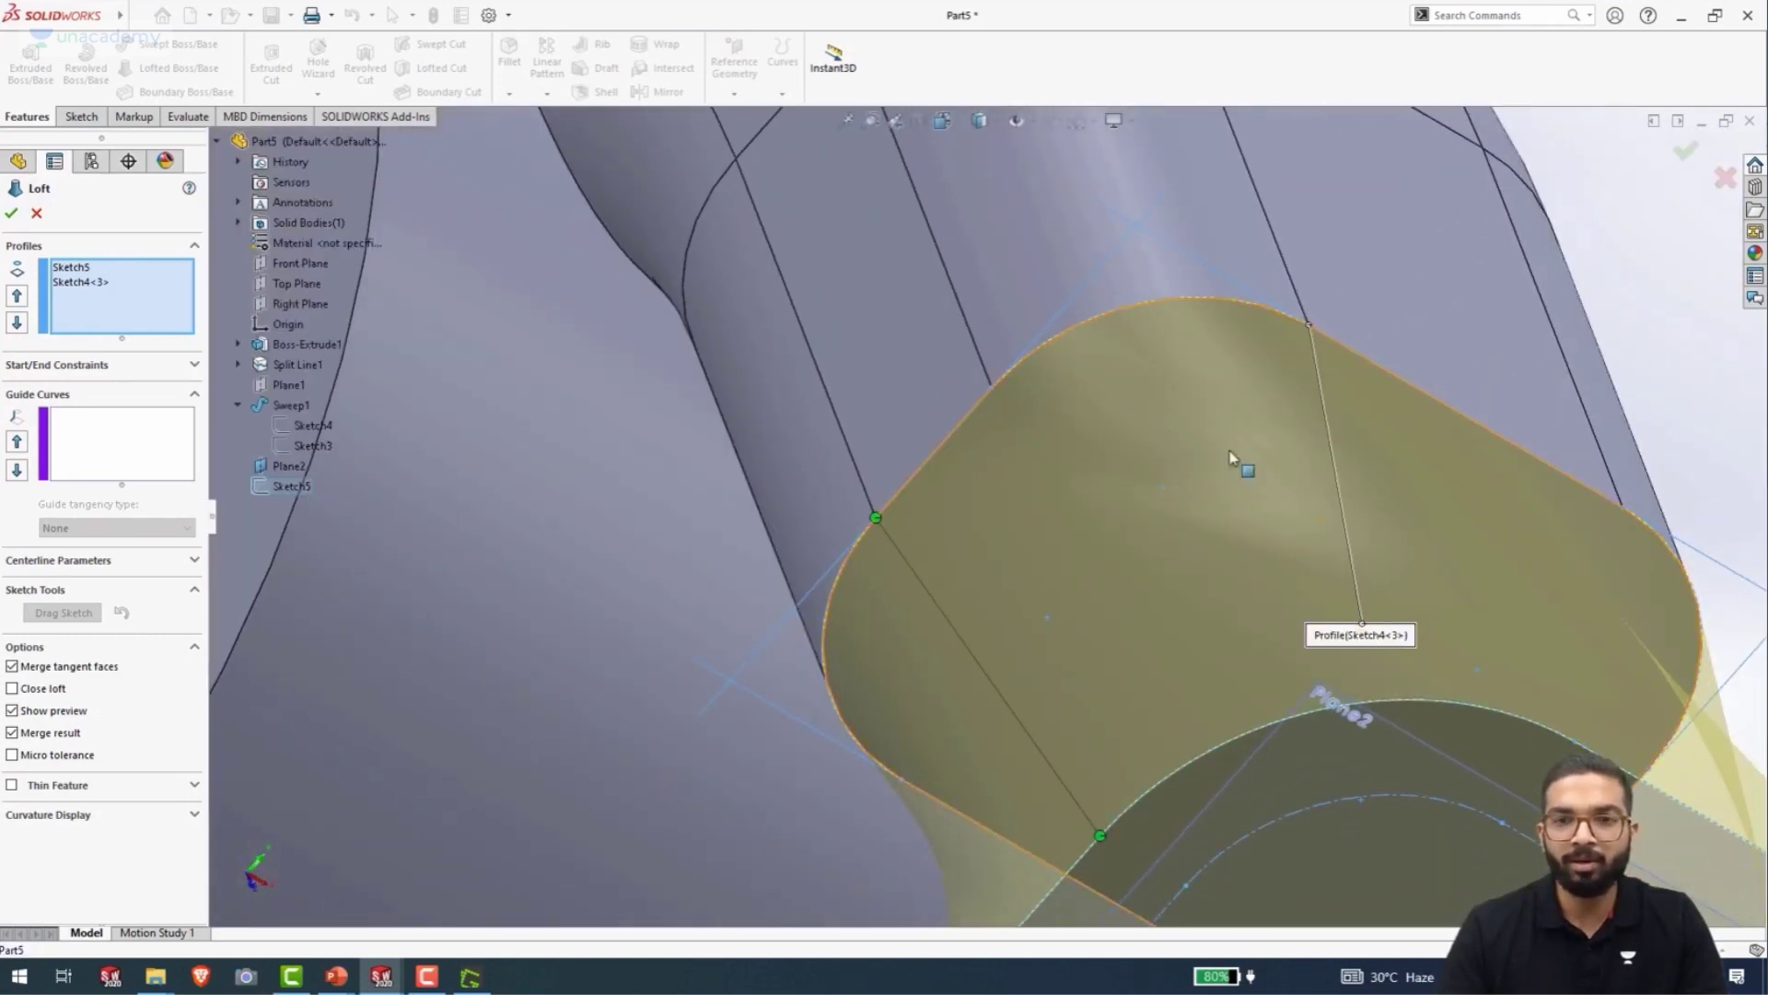
scroll(1157, 703, up, 3)
scroll(1026, 710, down, 4)
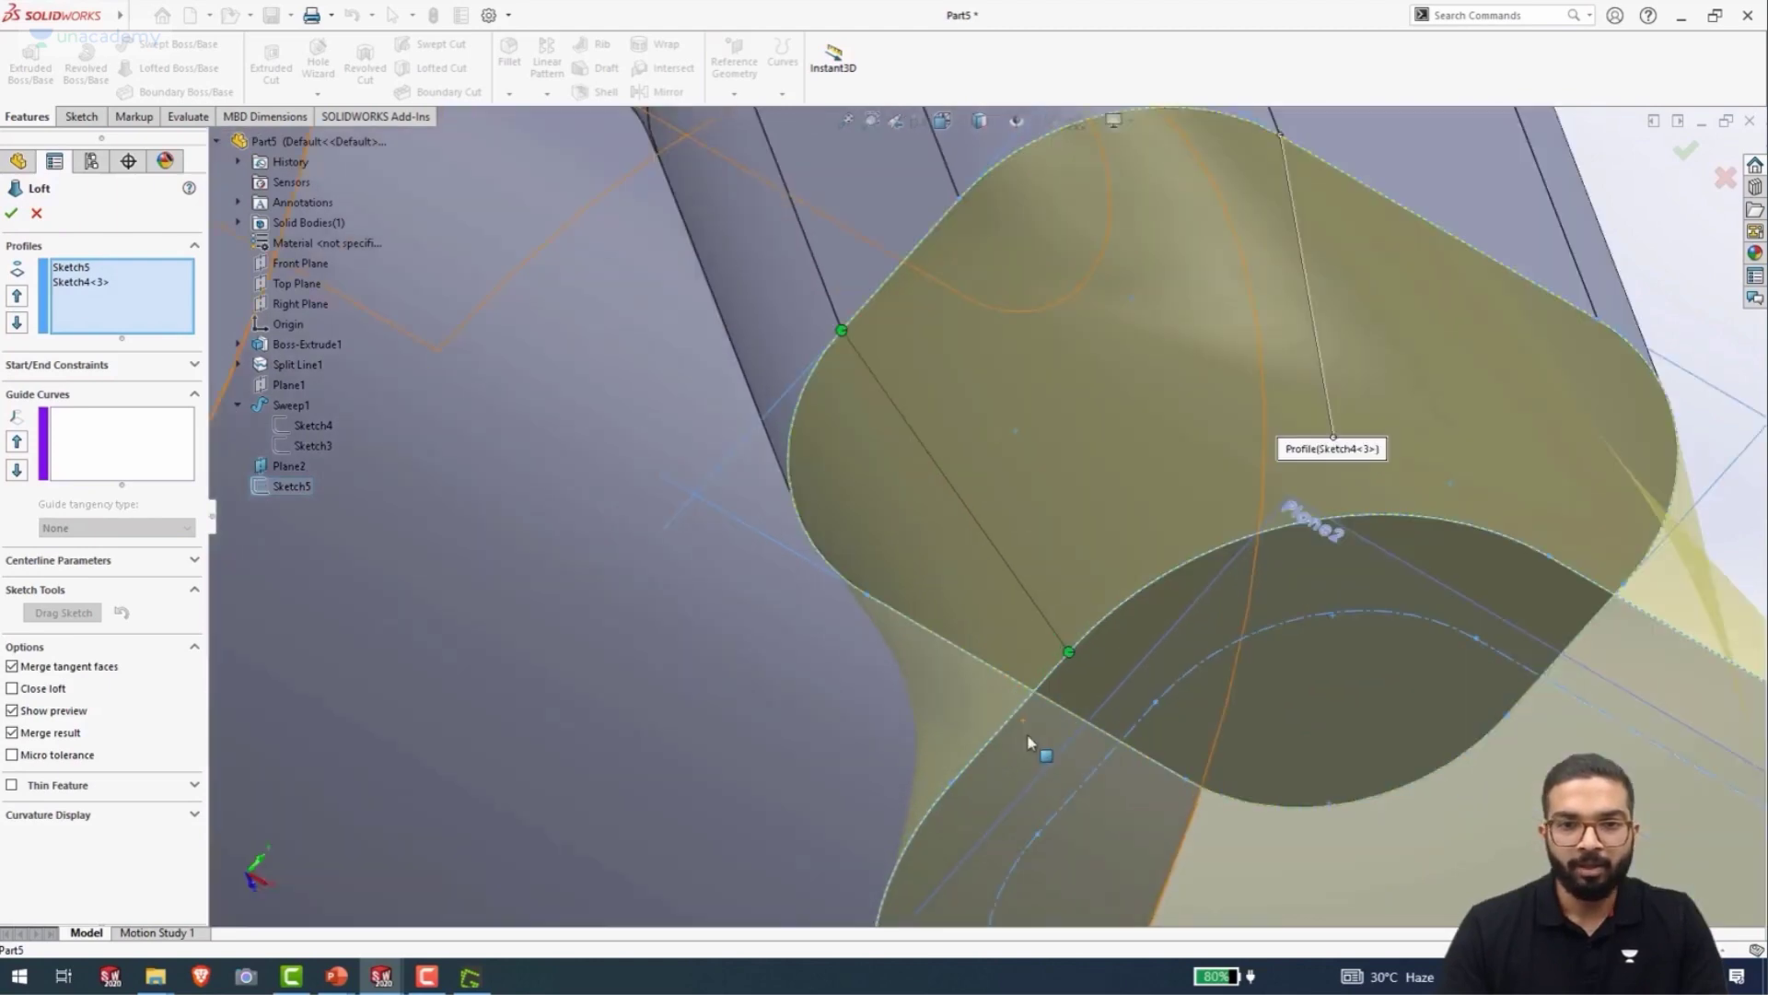
drag(1071, 663, 1033, 702)
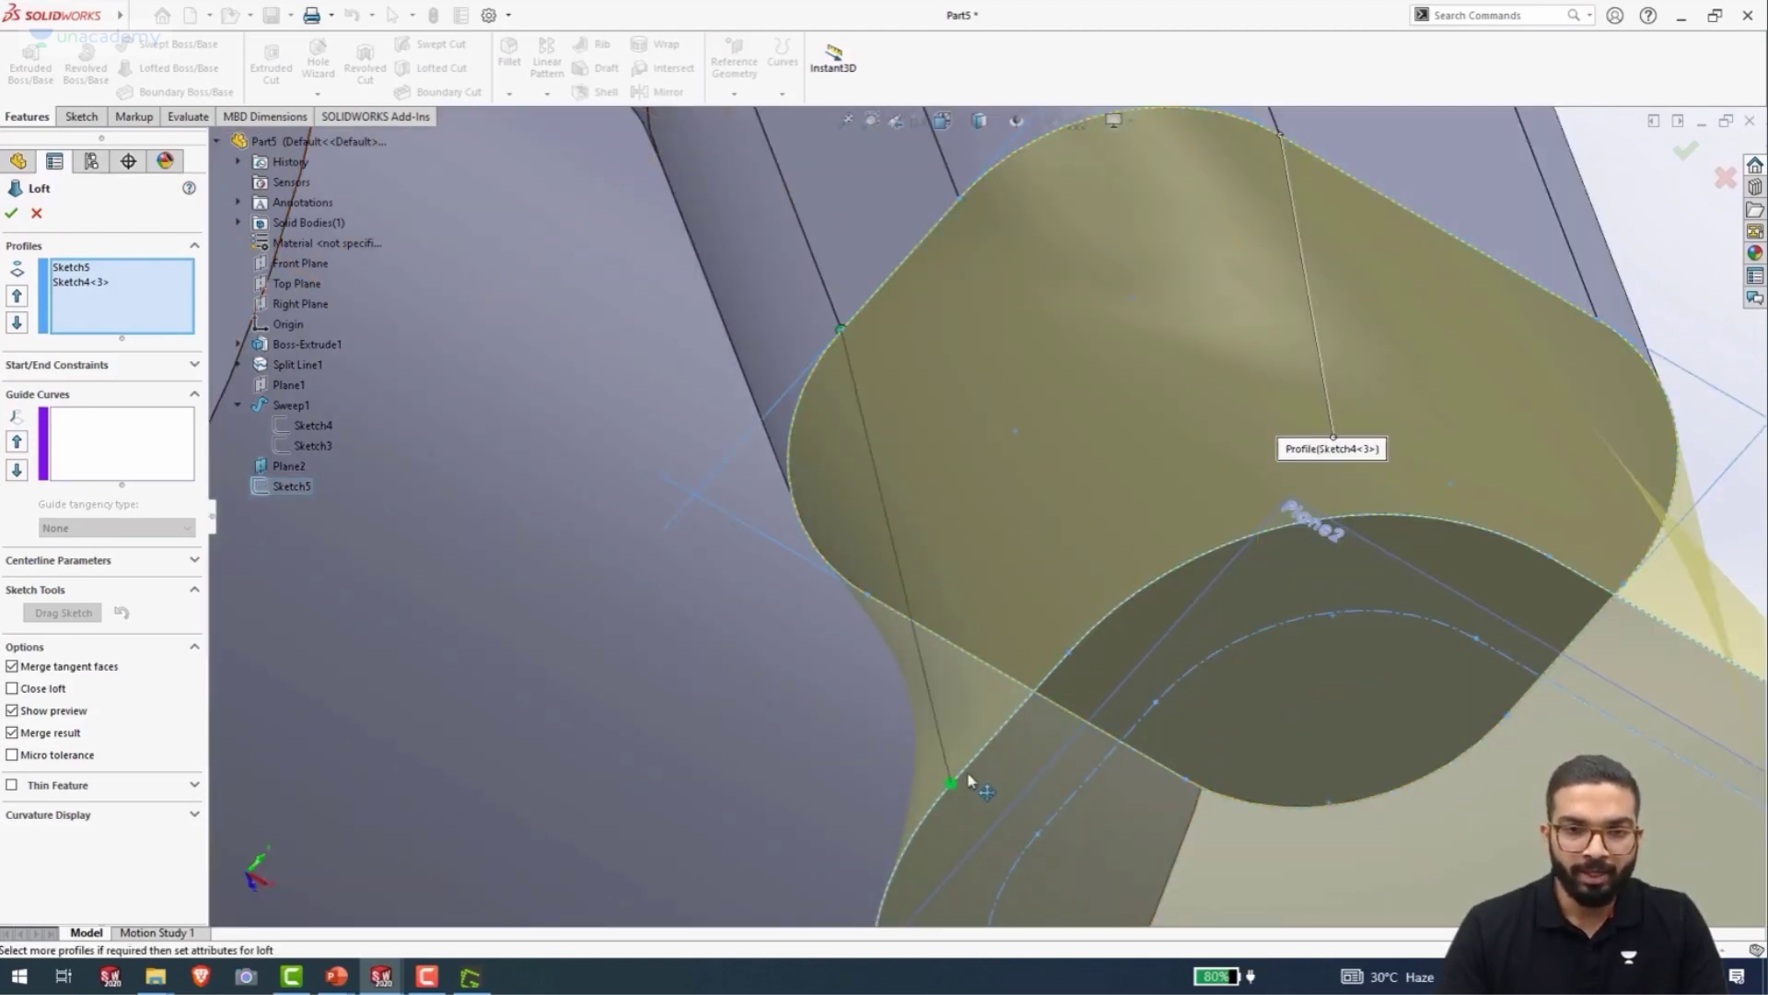
middle_drag(939, 734, 979, 606)
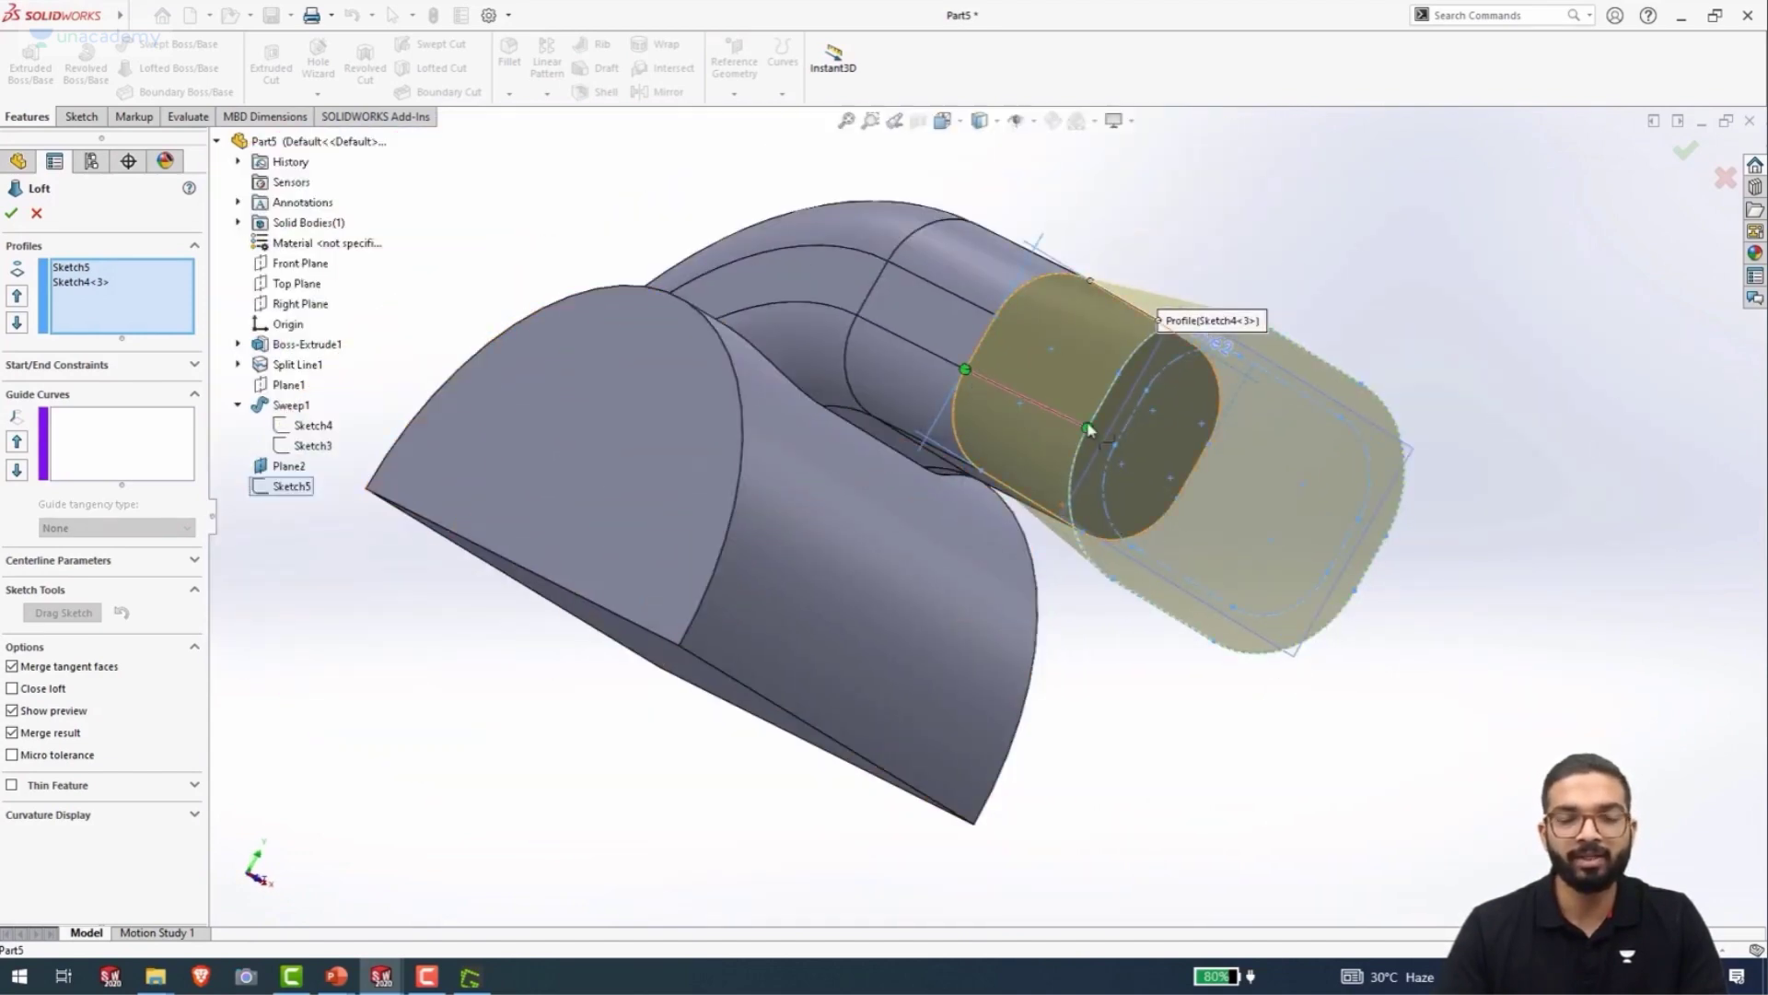
middle_drag(1091, 437, 781, 474)
scroll(727, 460, down, 3)
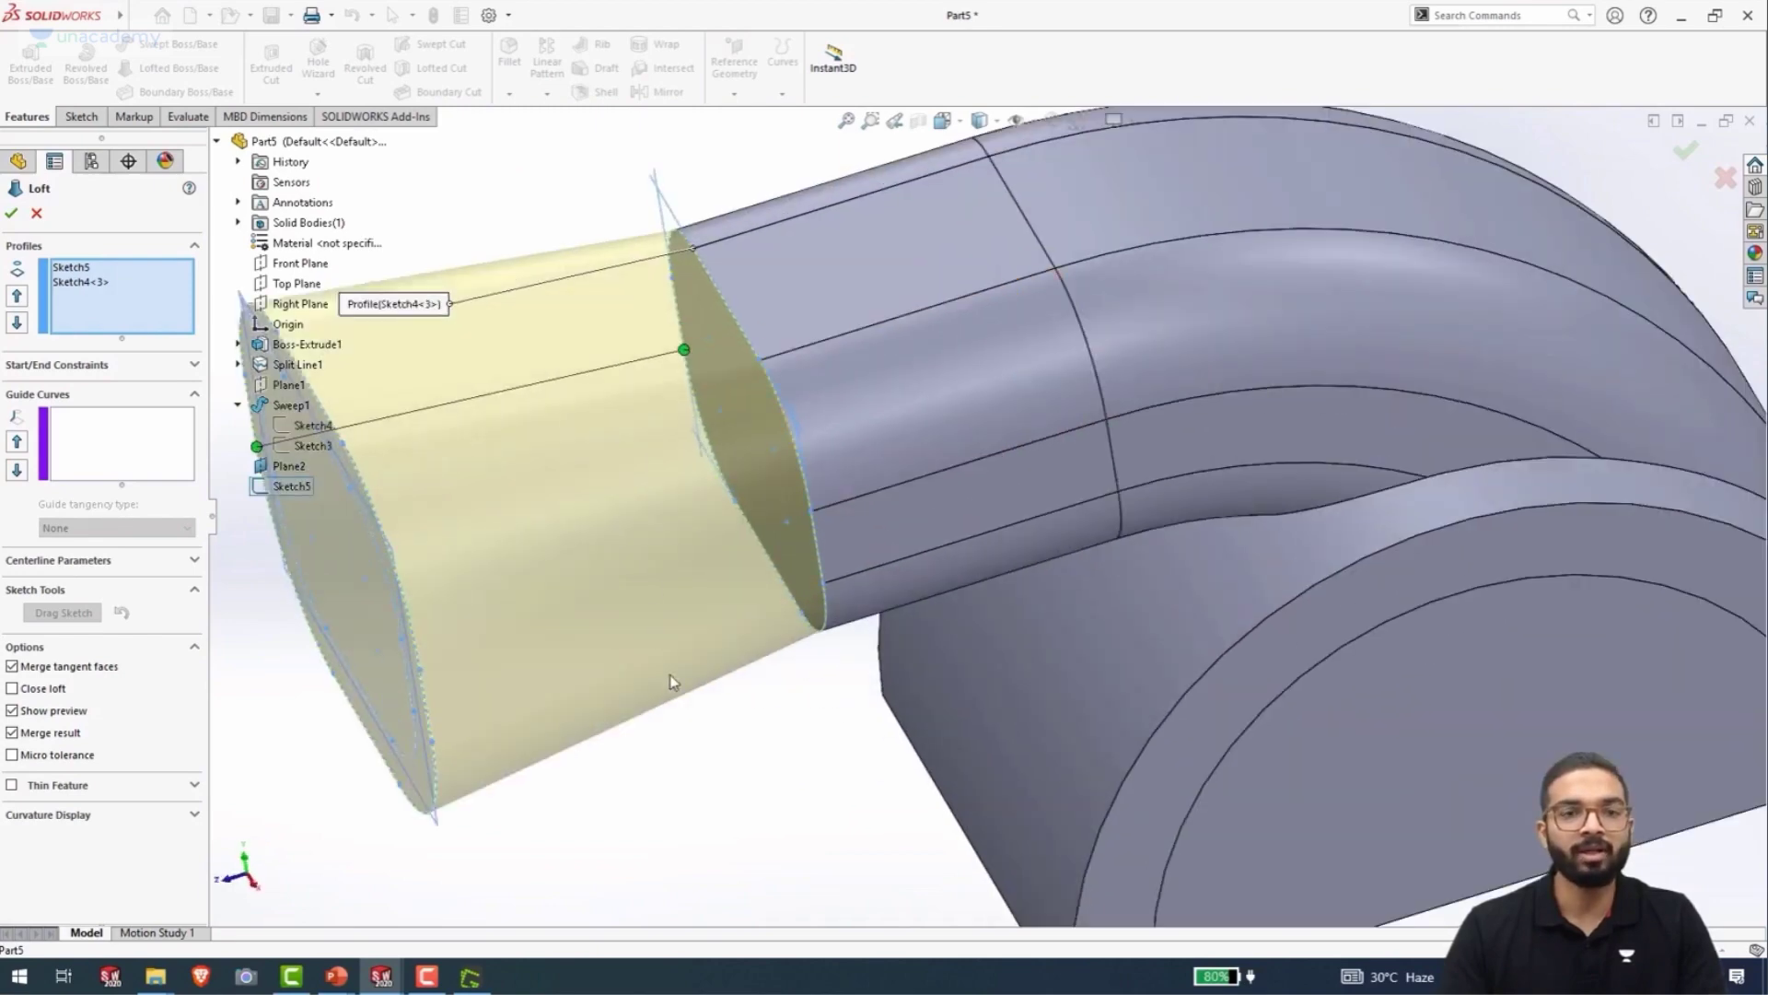
middle_drag(673, 681, 1054, 552)
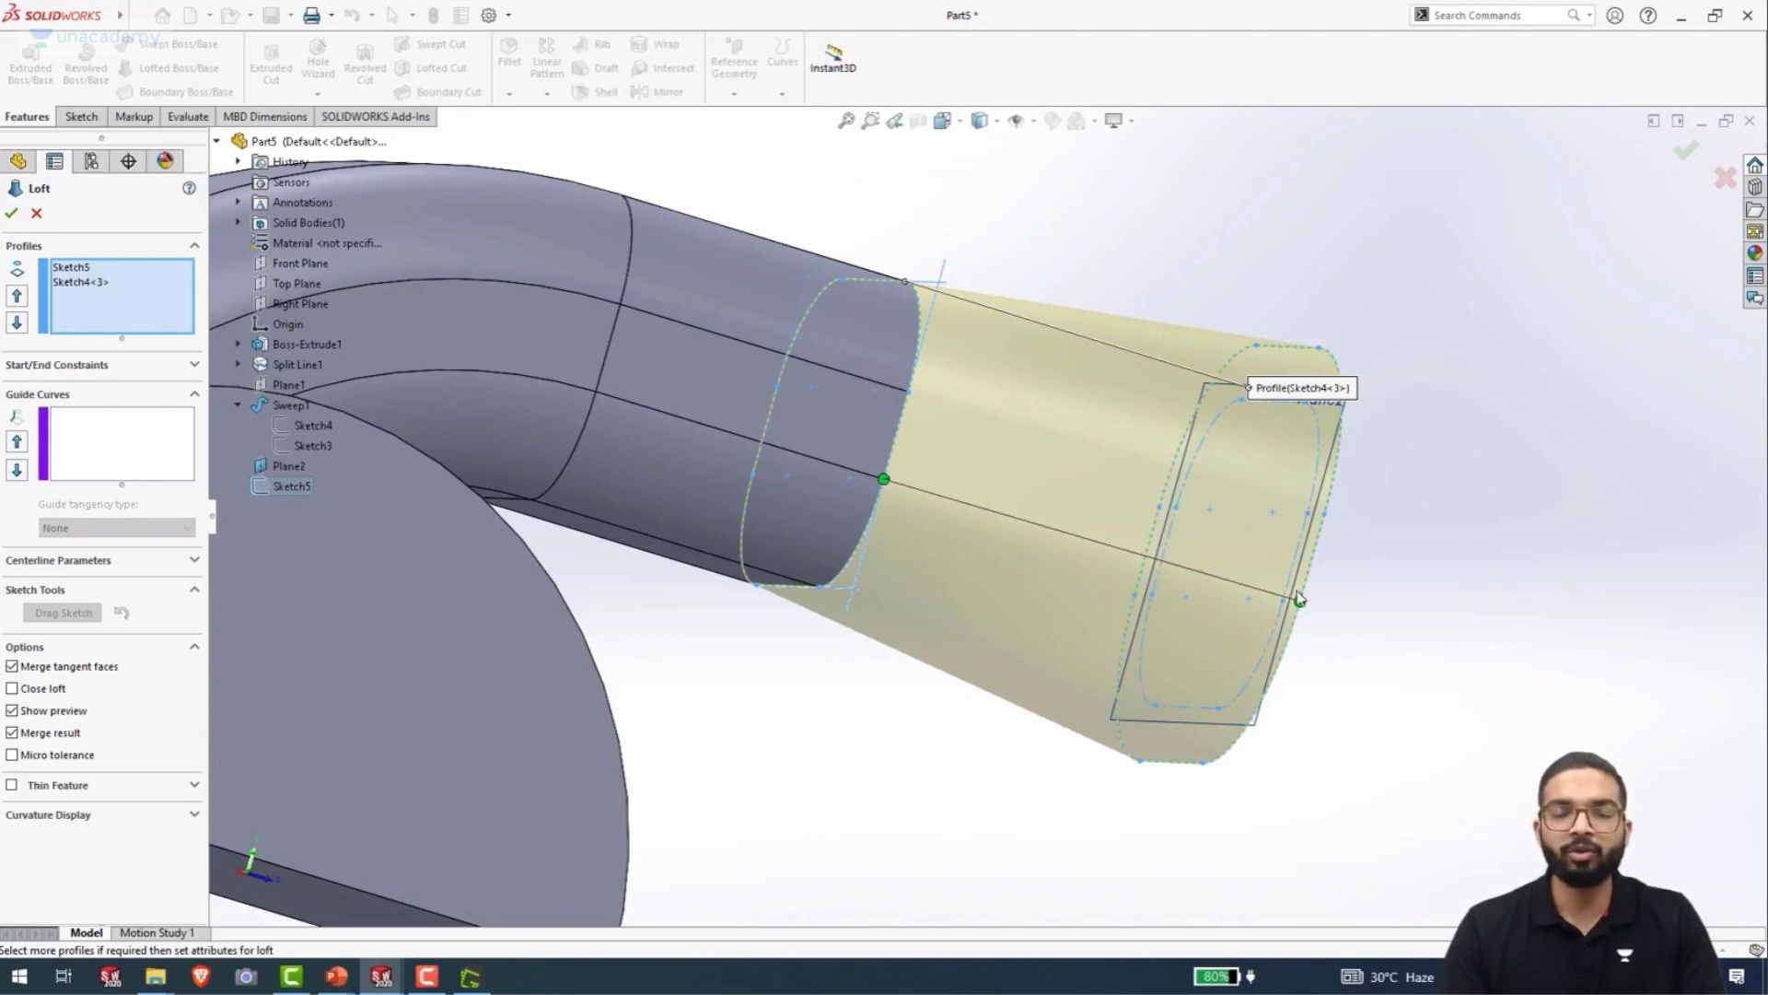
- Demonstrate twisting by sliding the larger profile's connector point away from its matching corner, and create the loft
drag(1299, 601, 1319, 483)
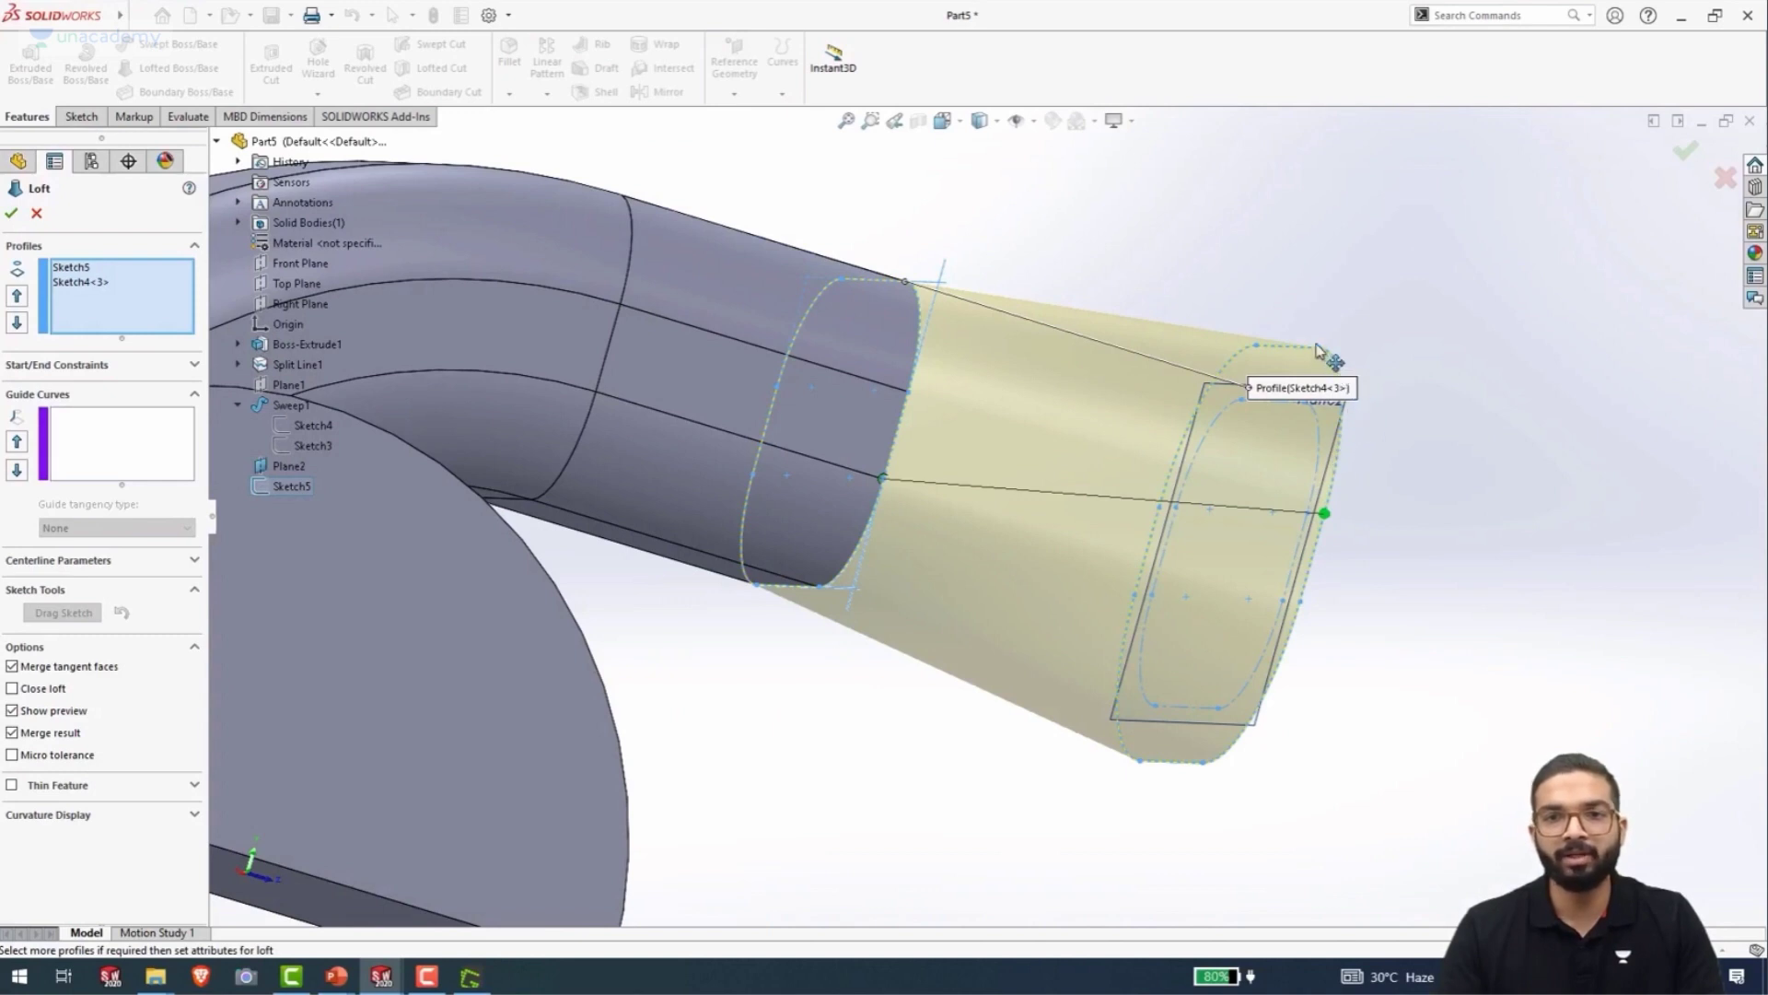
middle_drag(1376, 487, 1323, 543)
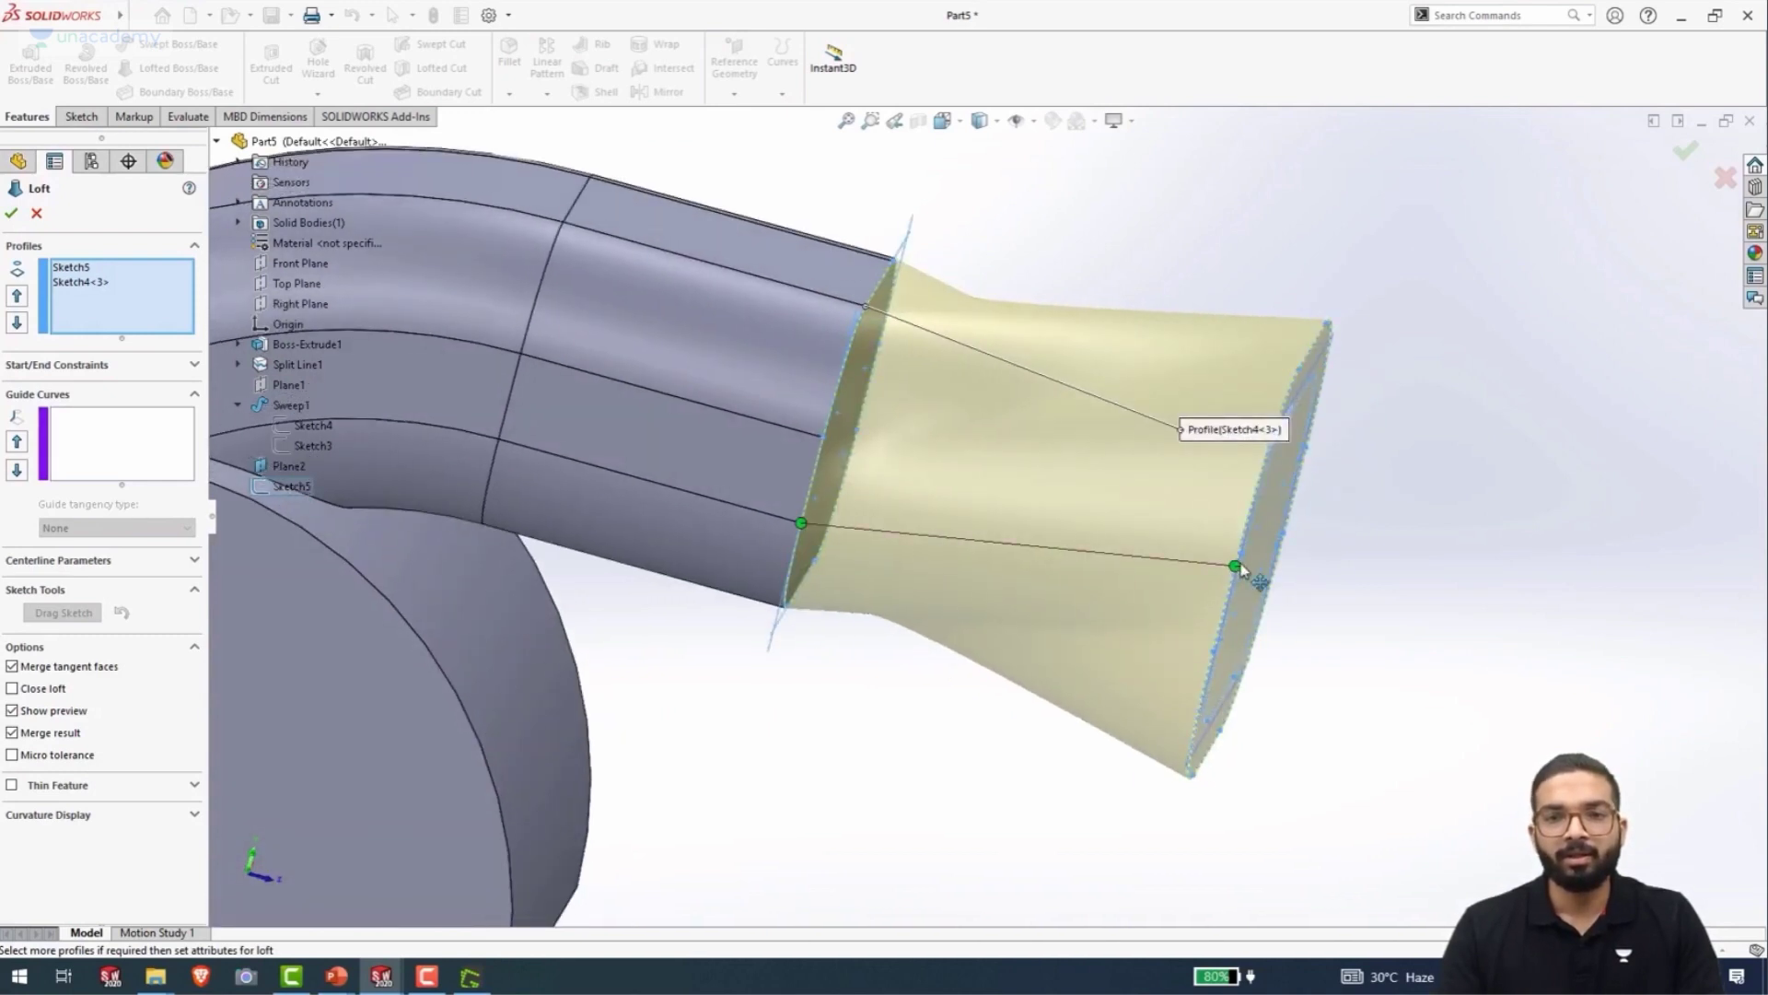
drag(1239, 563, 1287, 403)
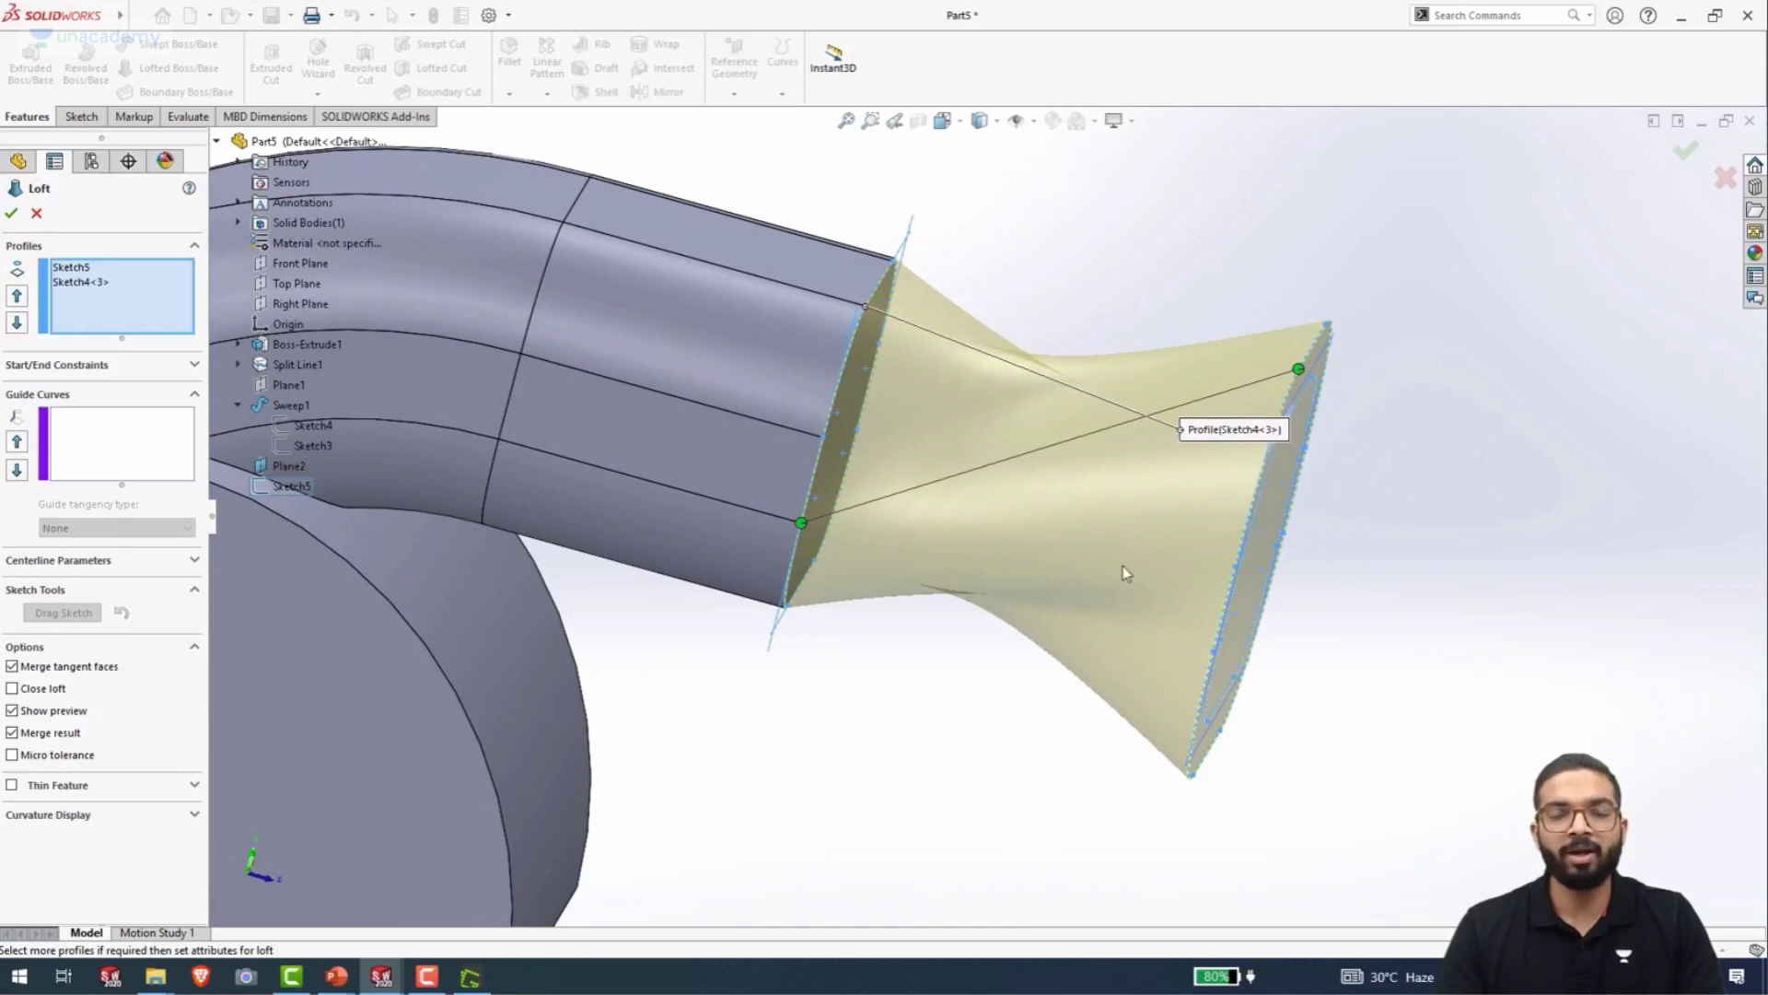
click(11, 213)
middle_drag(959, 577, 697, 527)
scroll(619, 568, down, 5)
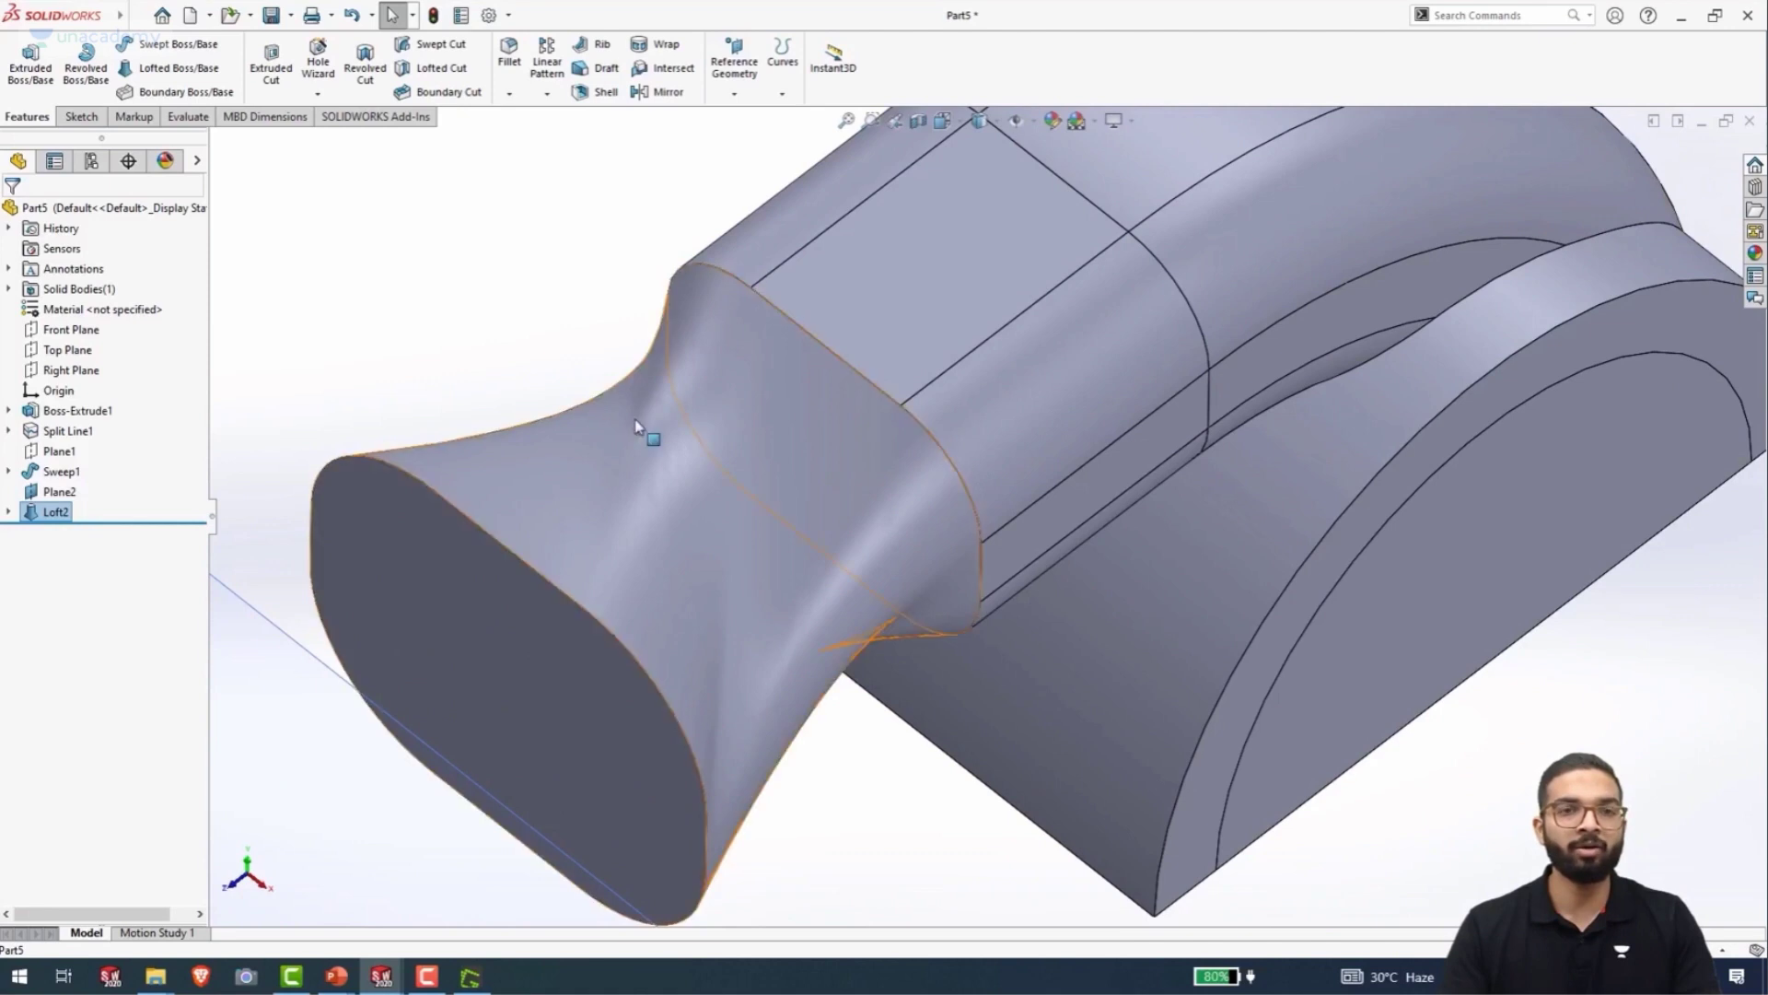
- Reopen the loft for editing and try to untwist it by moving the larger profile's connector to the side nearest the swept end's connector
right_click(36, 520)
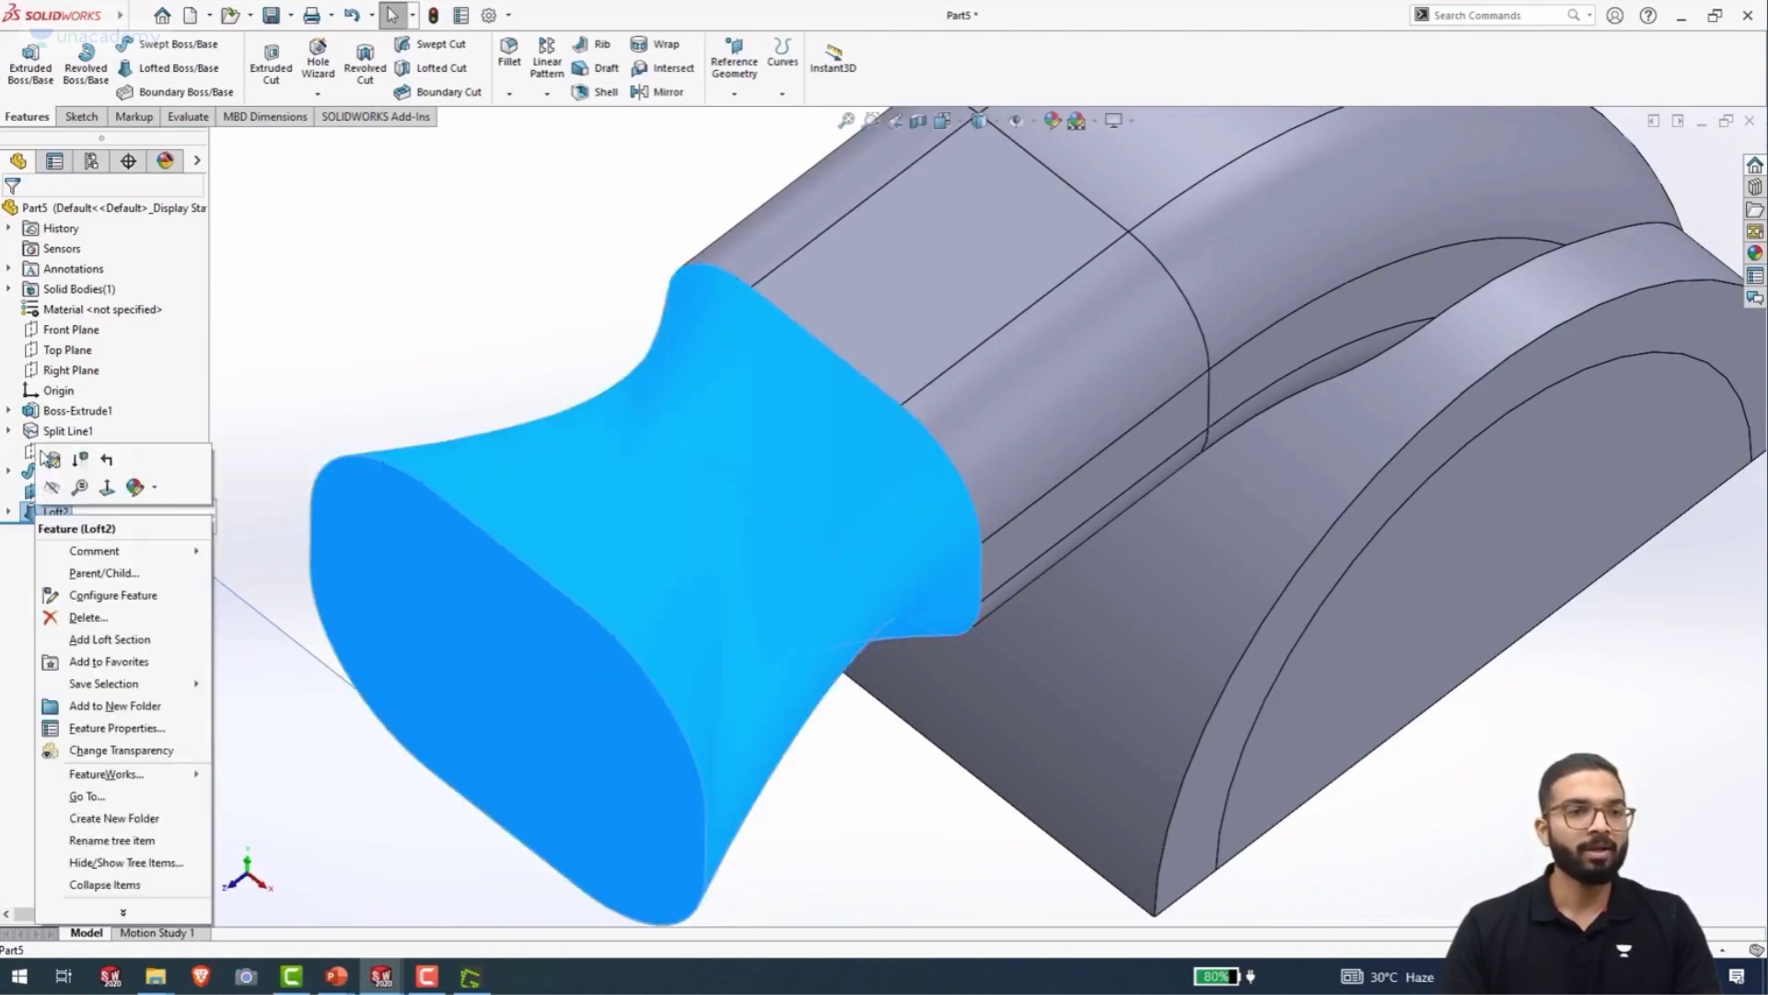
key(Escape)
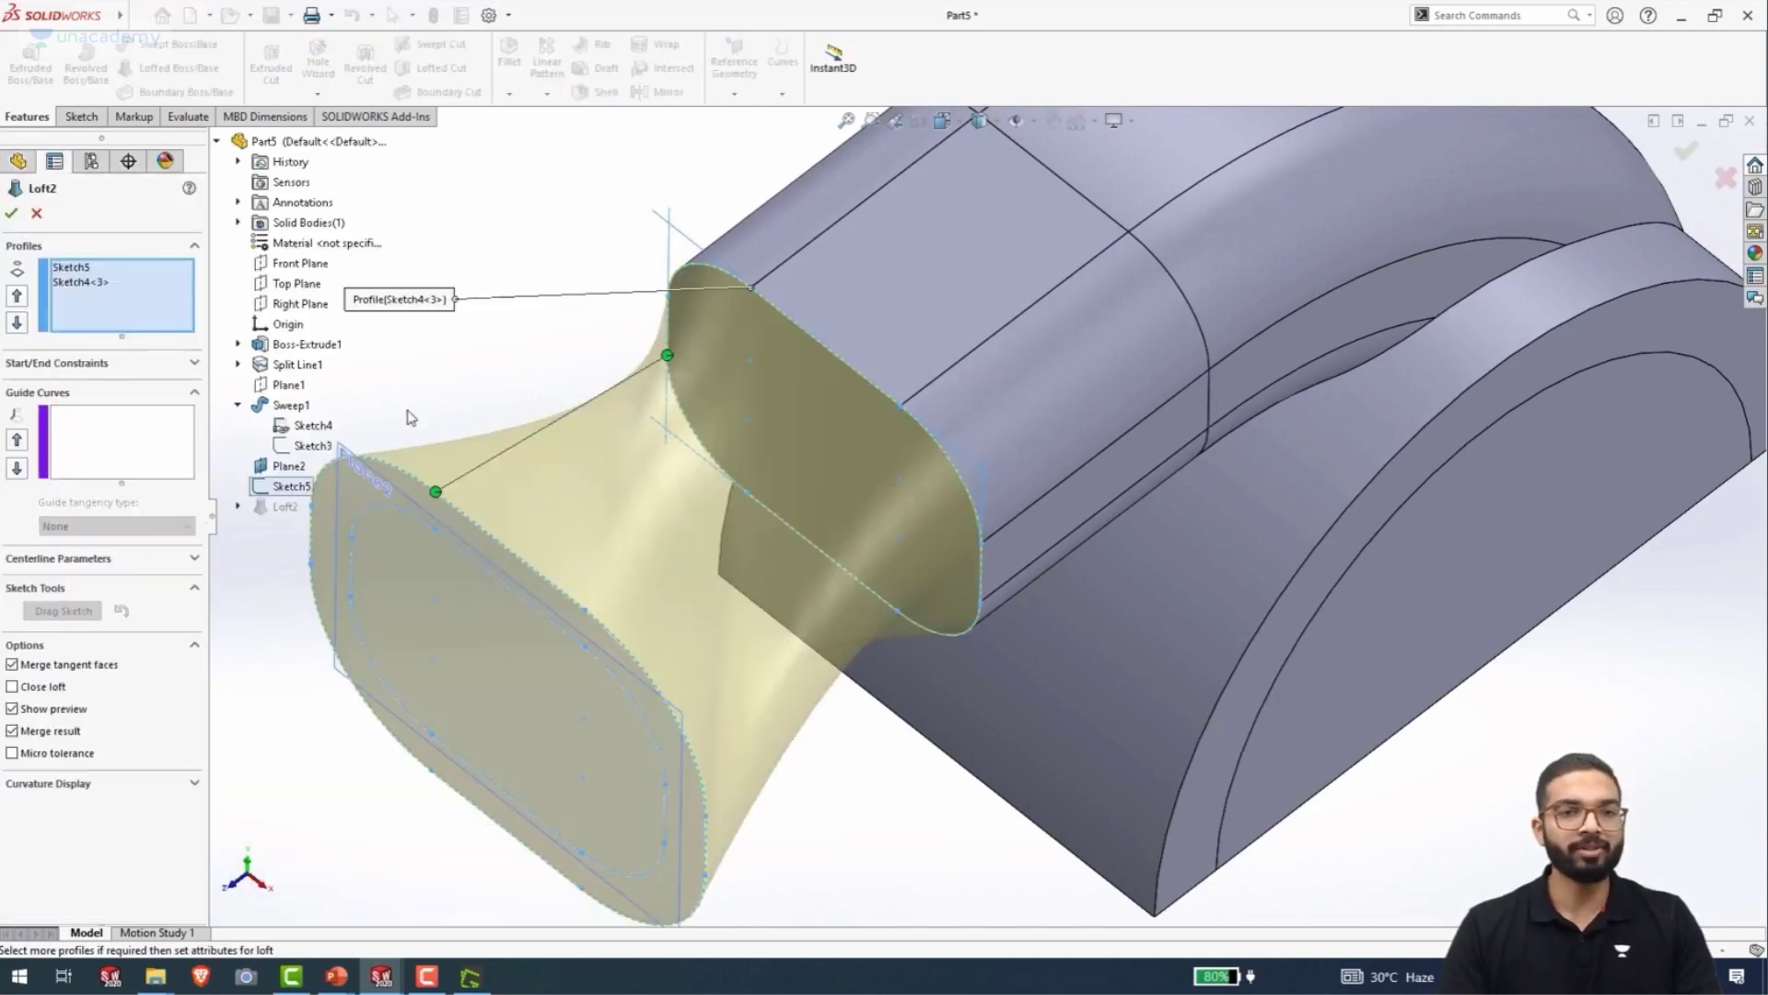
middle_drag(449, 394, 1197, 589)
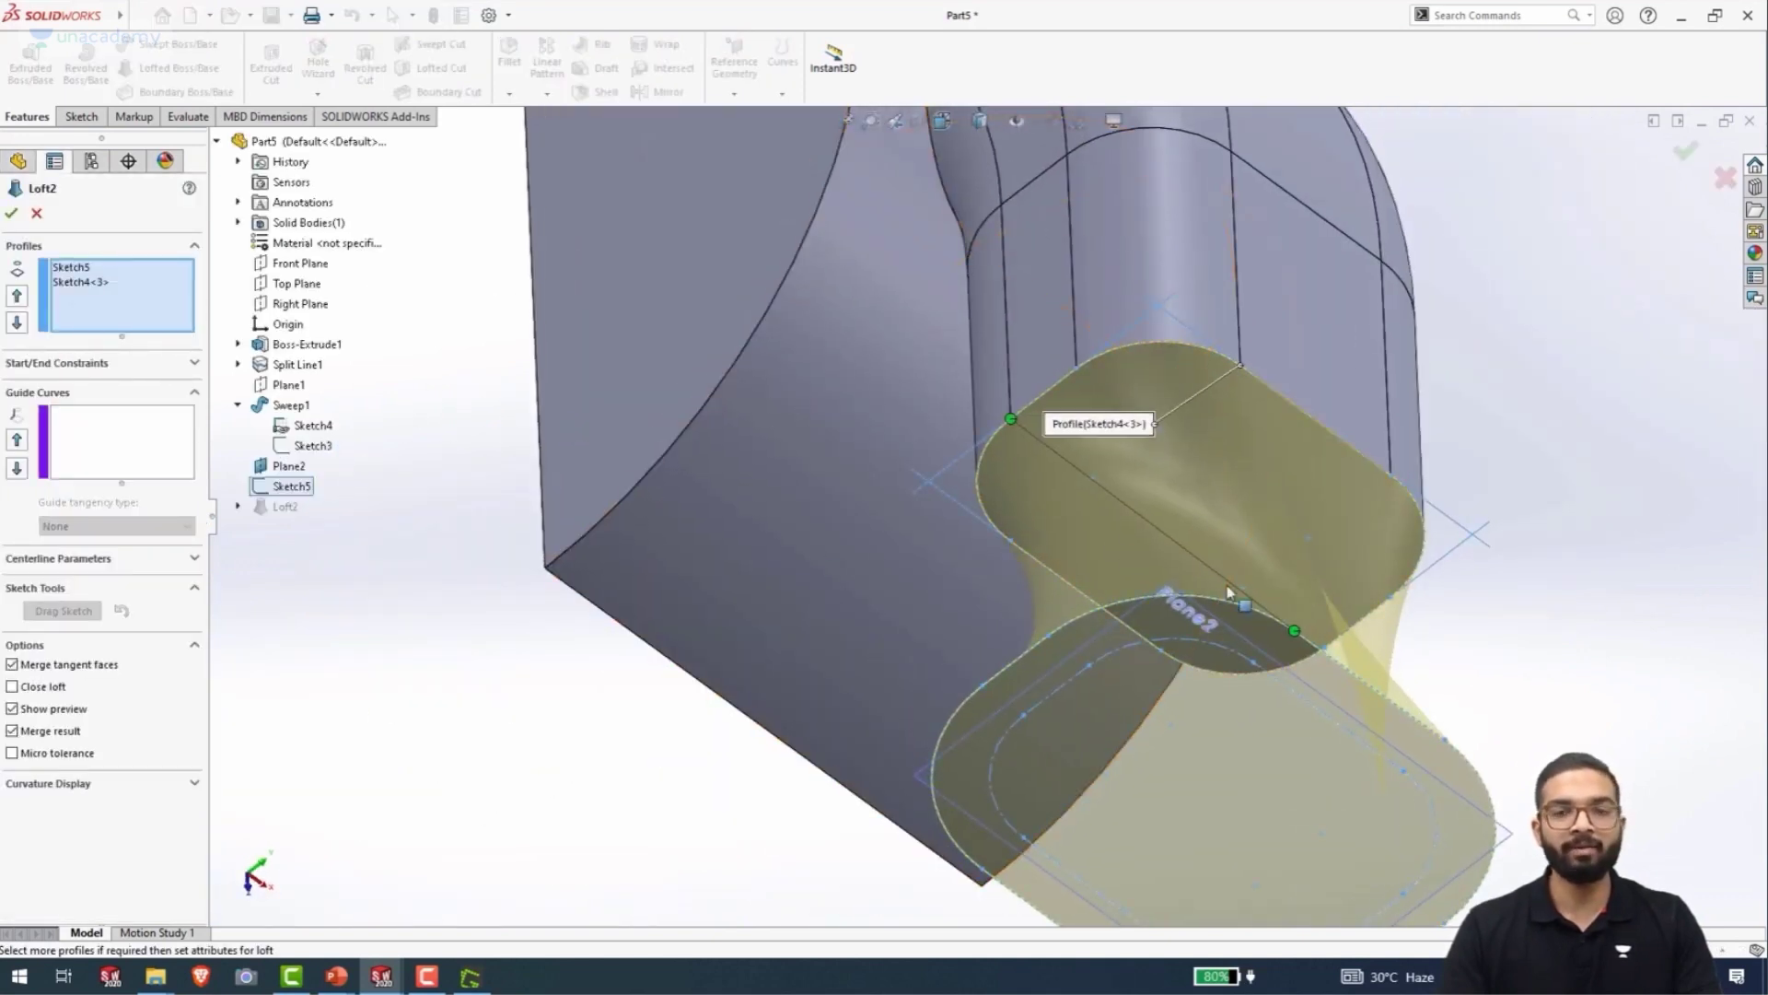
drag(1294, 634, 1056, 629)
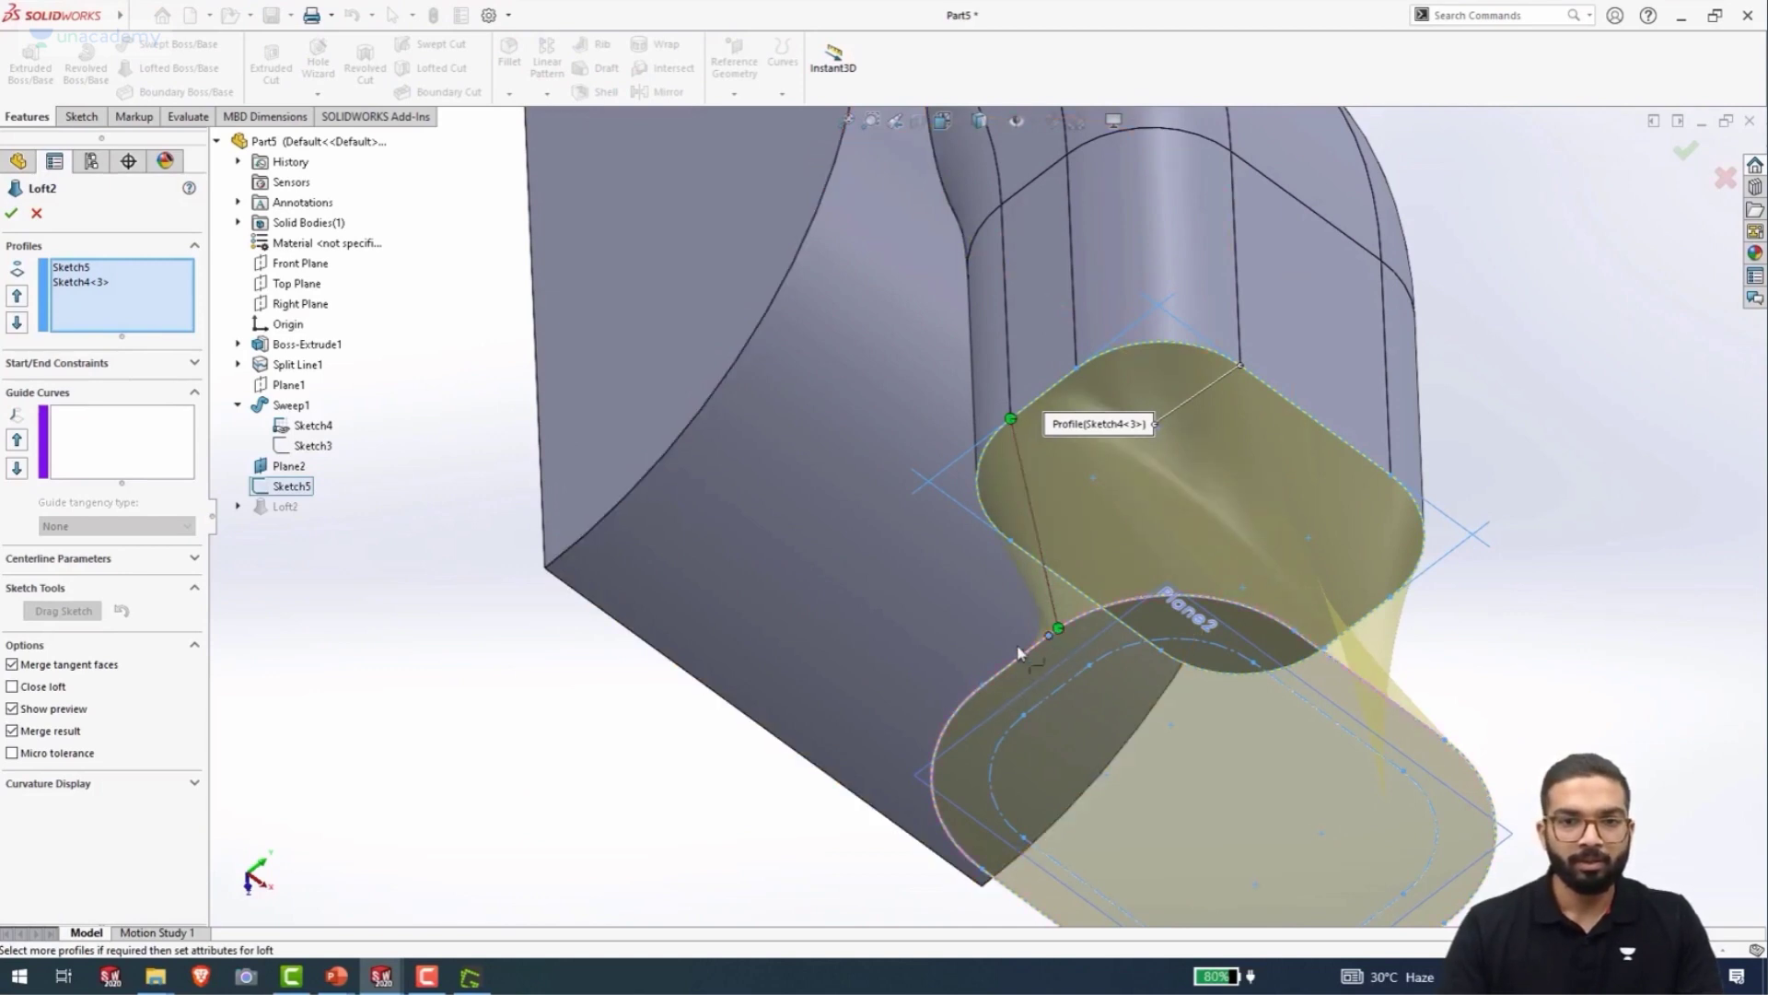
middle_drag(994, 675, 1378, 693)
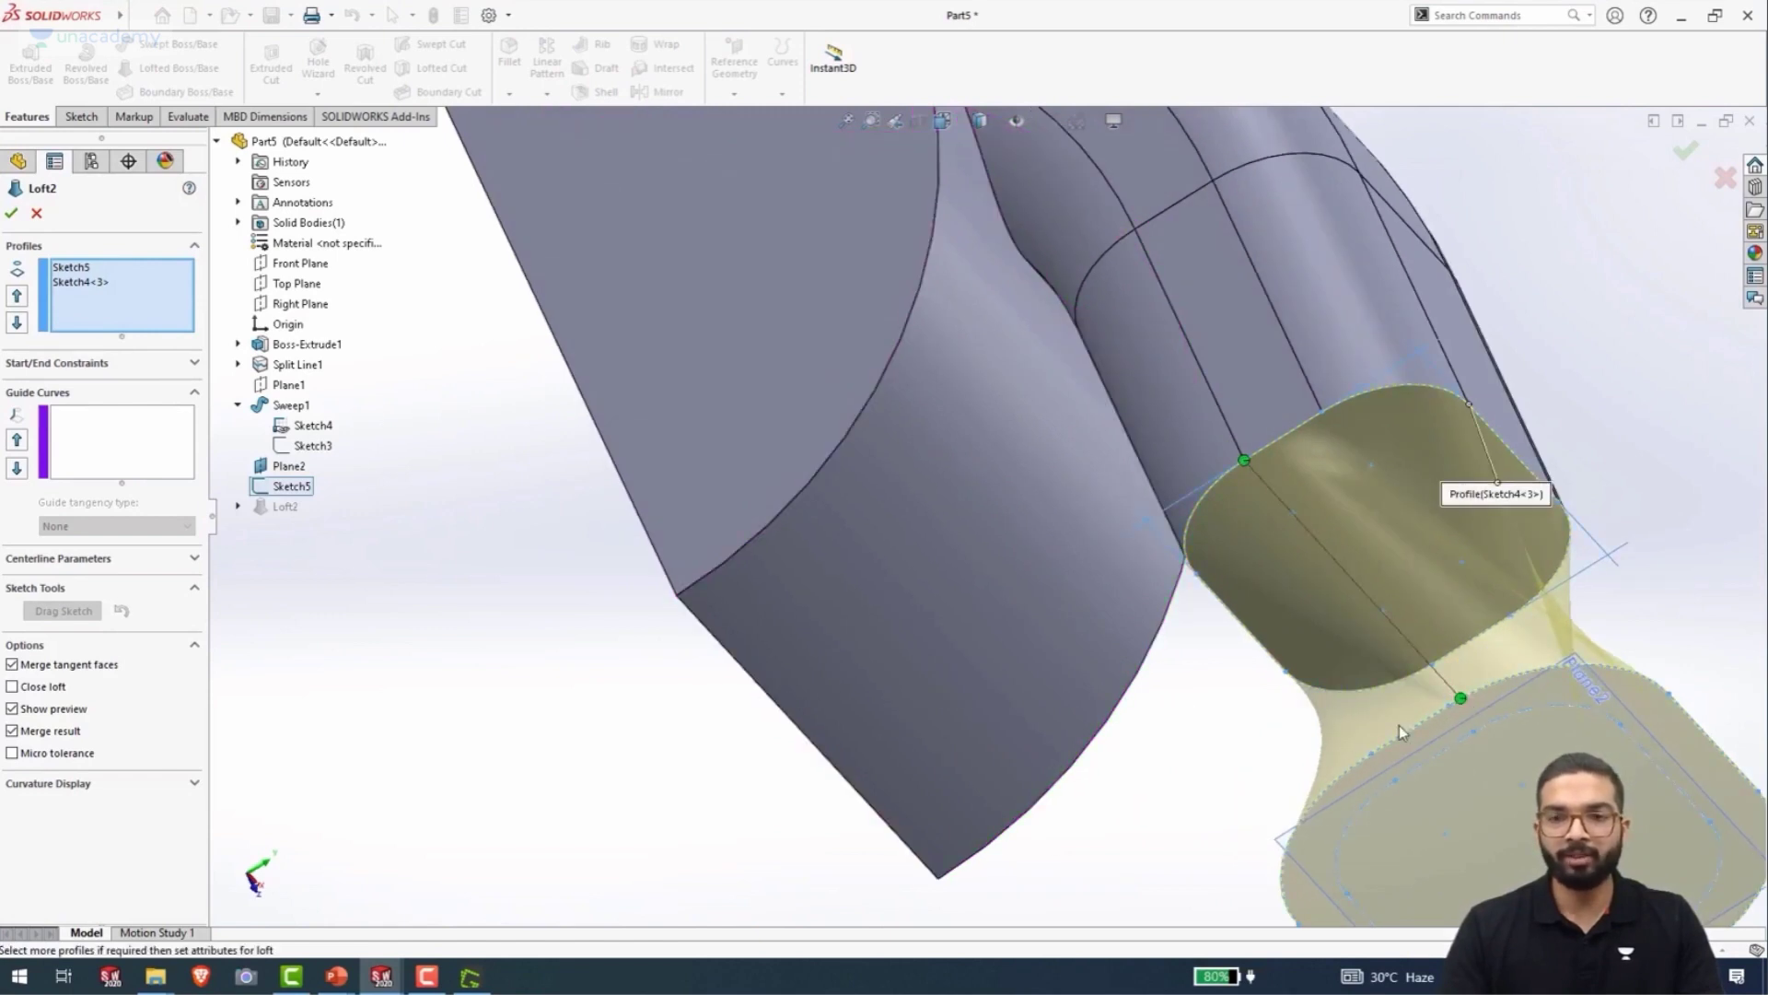
scroll(1400, 725, down, 2)
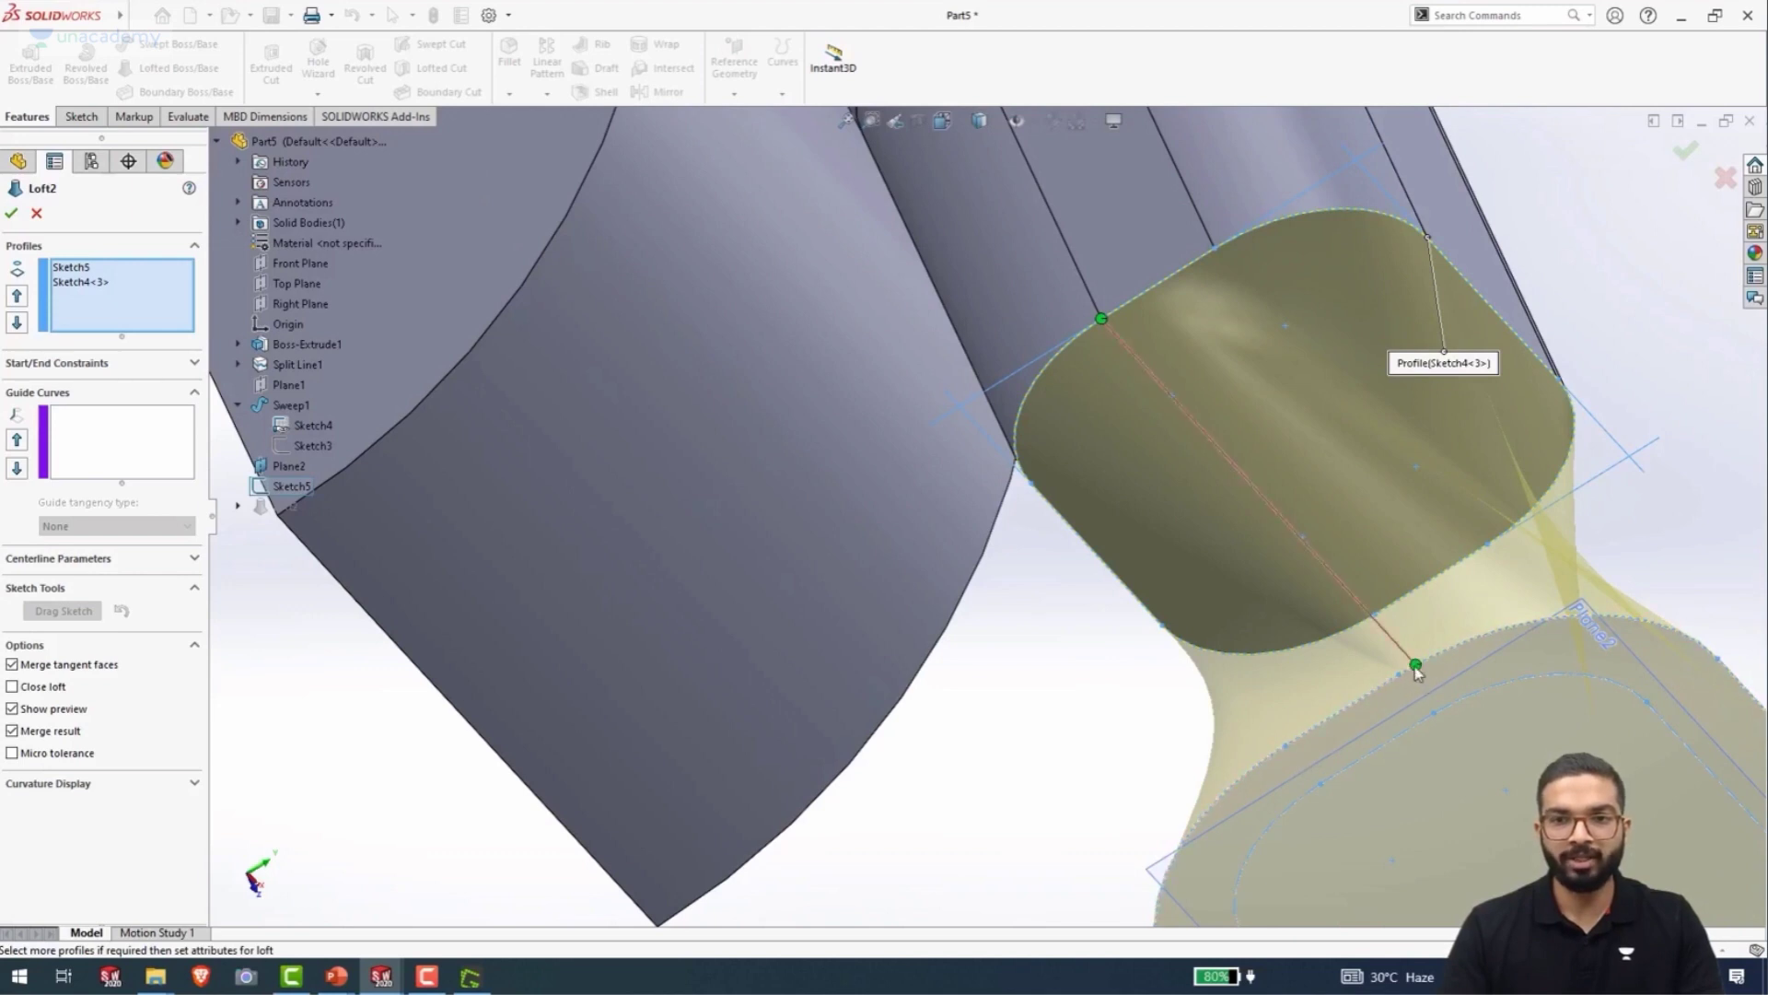
scroll(1404, 678, down, 5)
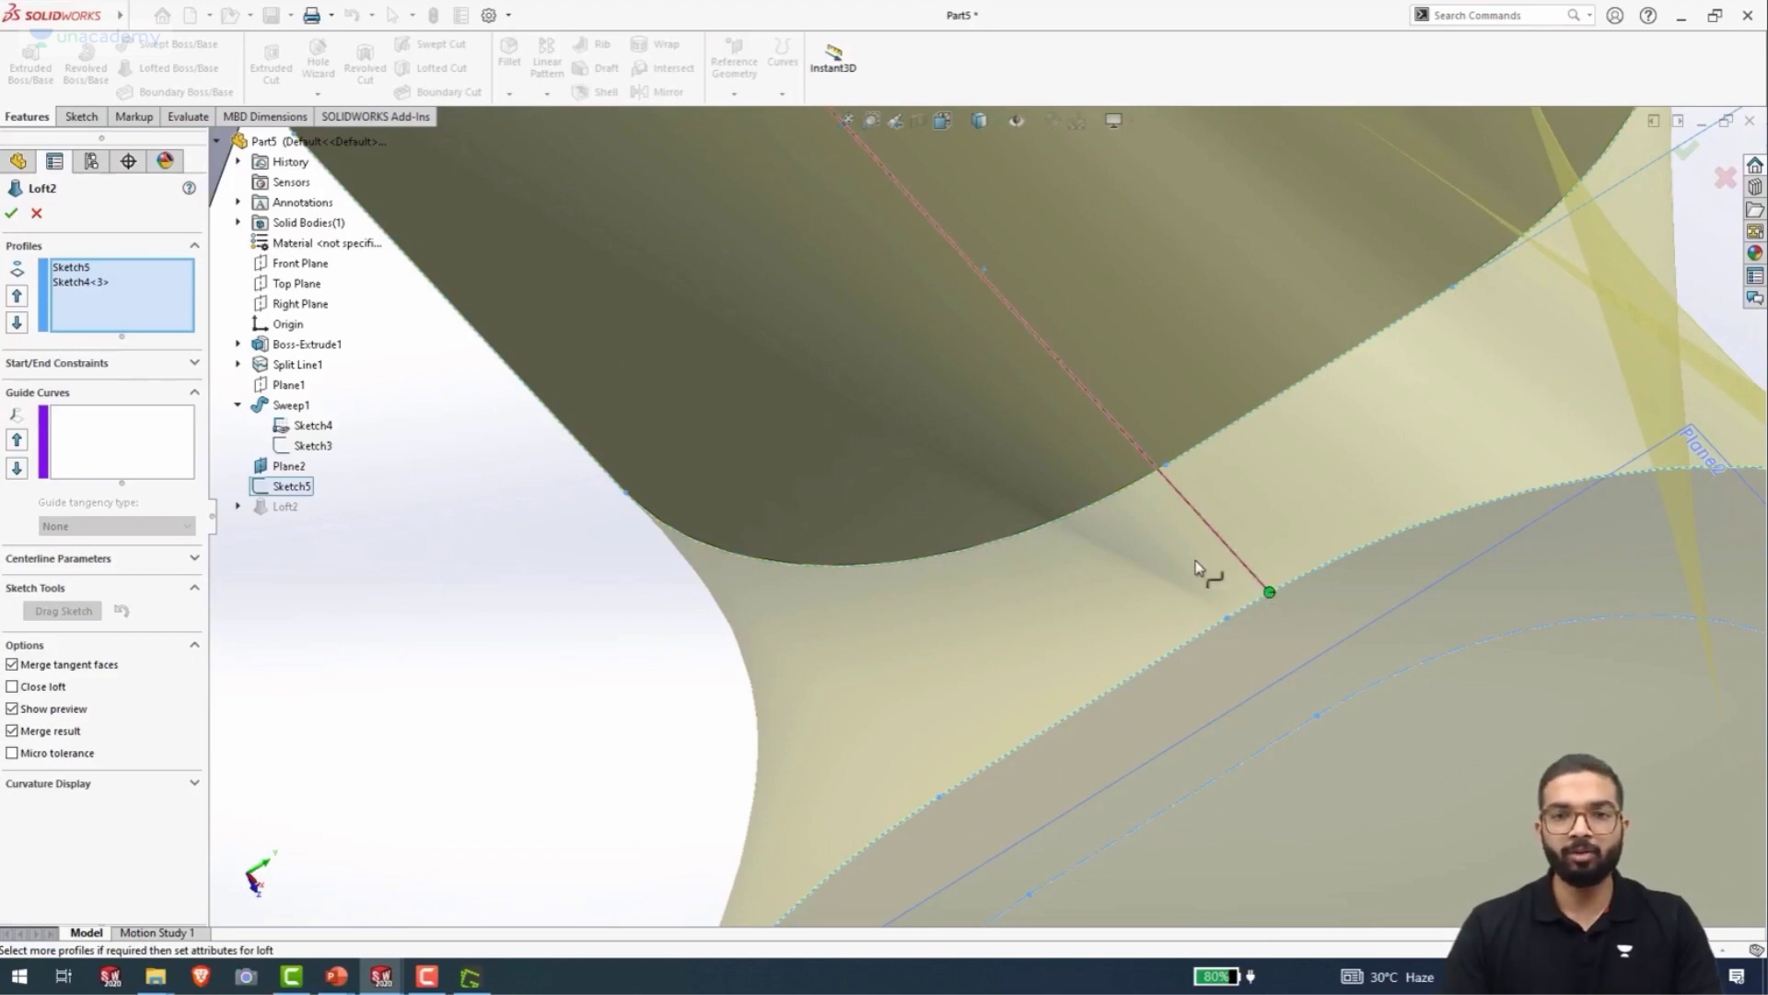
- Move the larger profile's connector to the corner vertex matching the swept end's connector and accept the straightened loft
middle_drag(1065, 691, 824, 634)
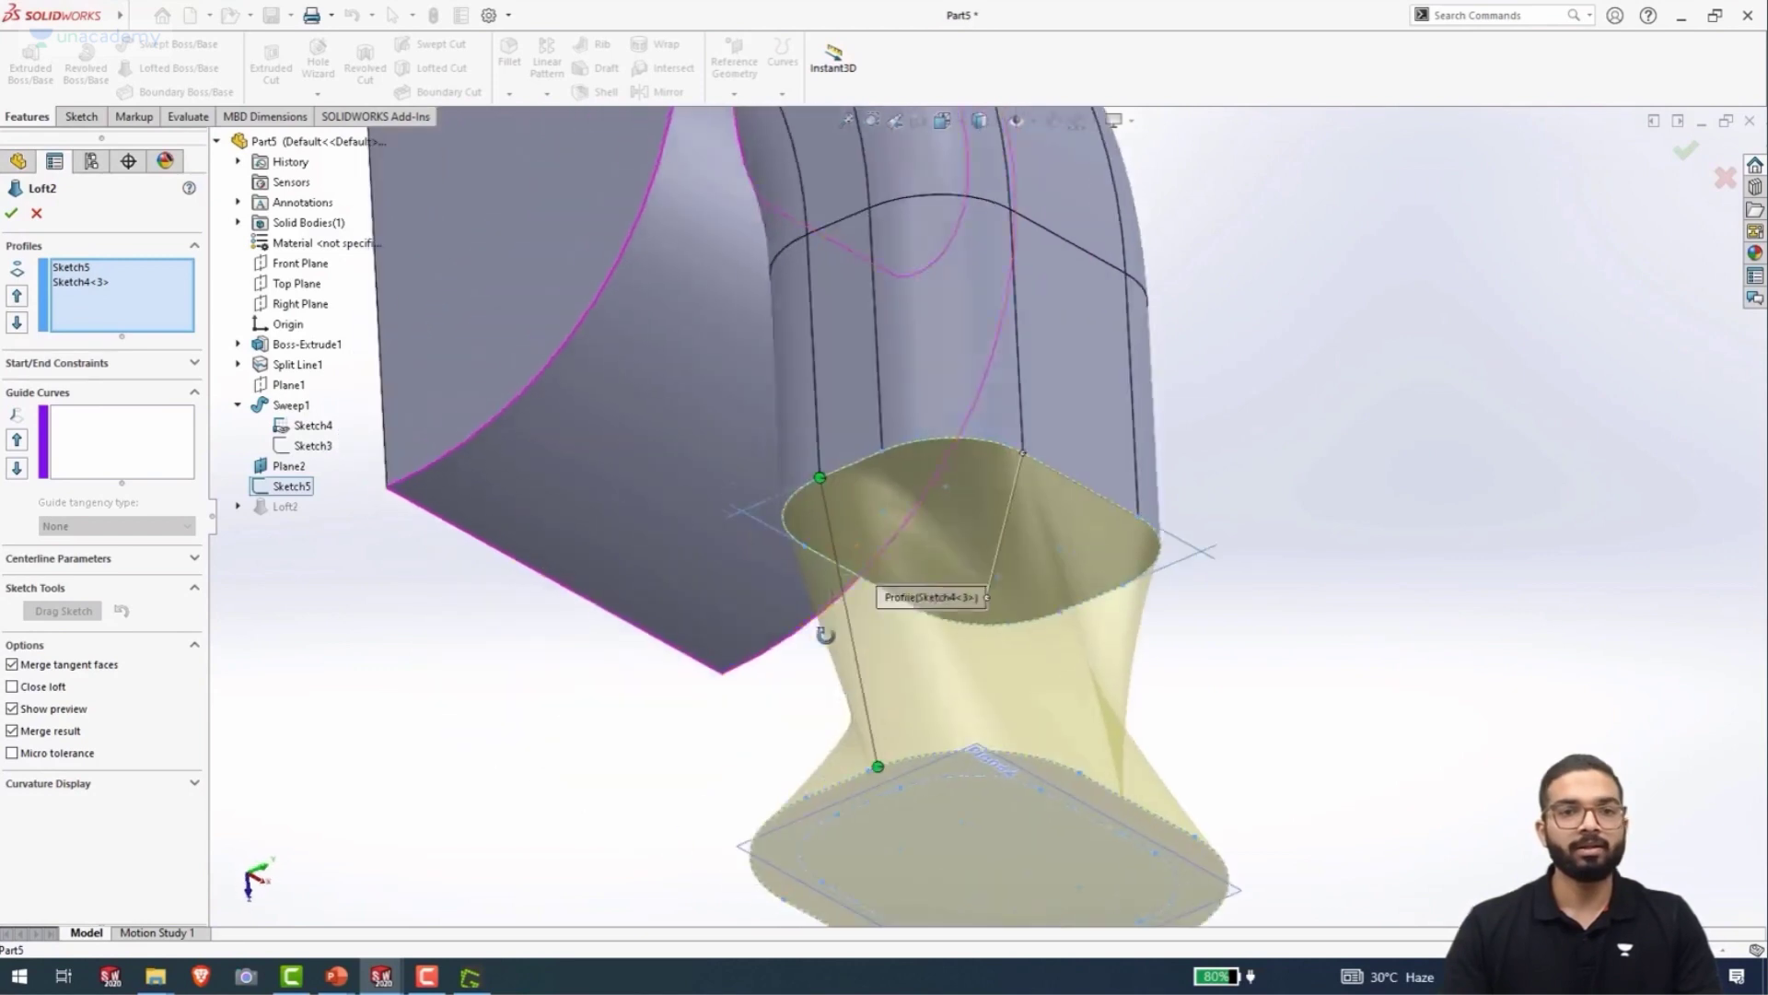
scroll(951, 814, down, 5)
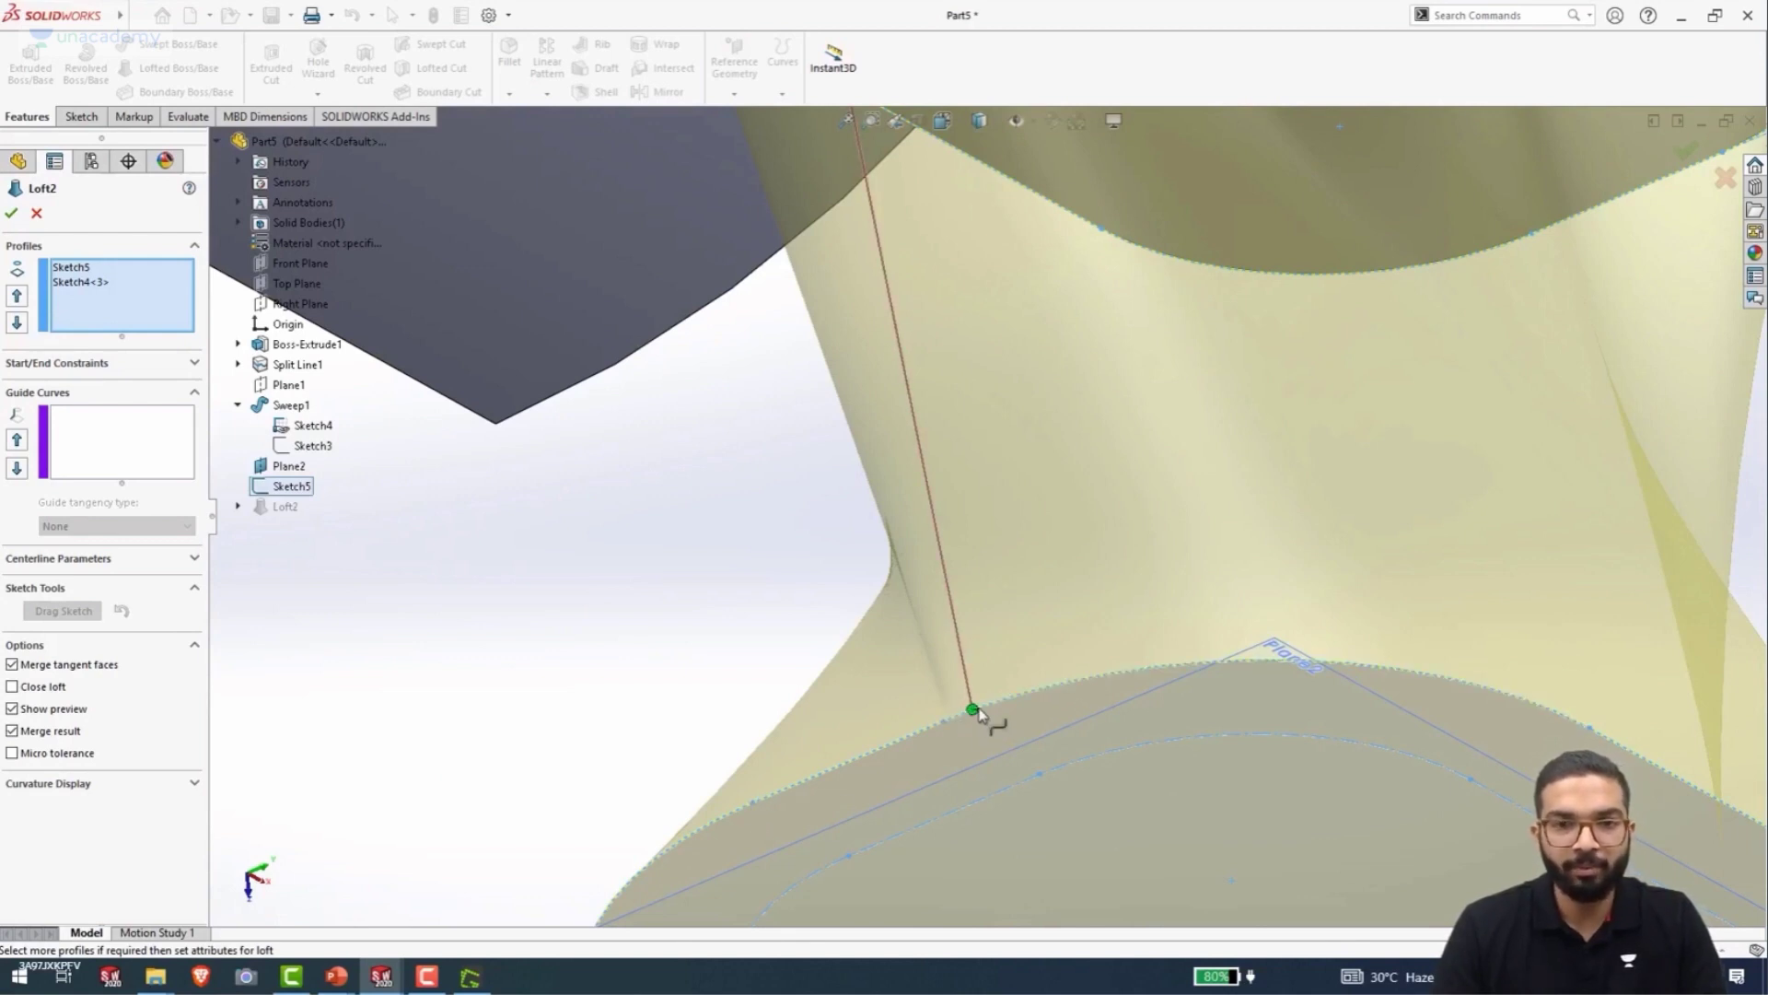
scroll(979, 713, up, 3)
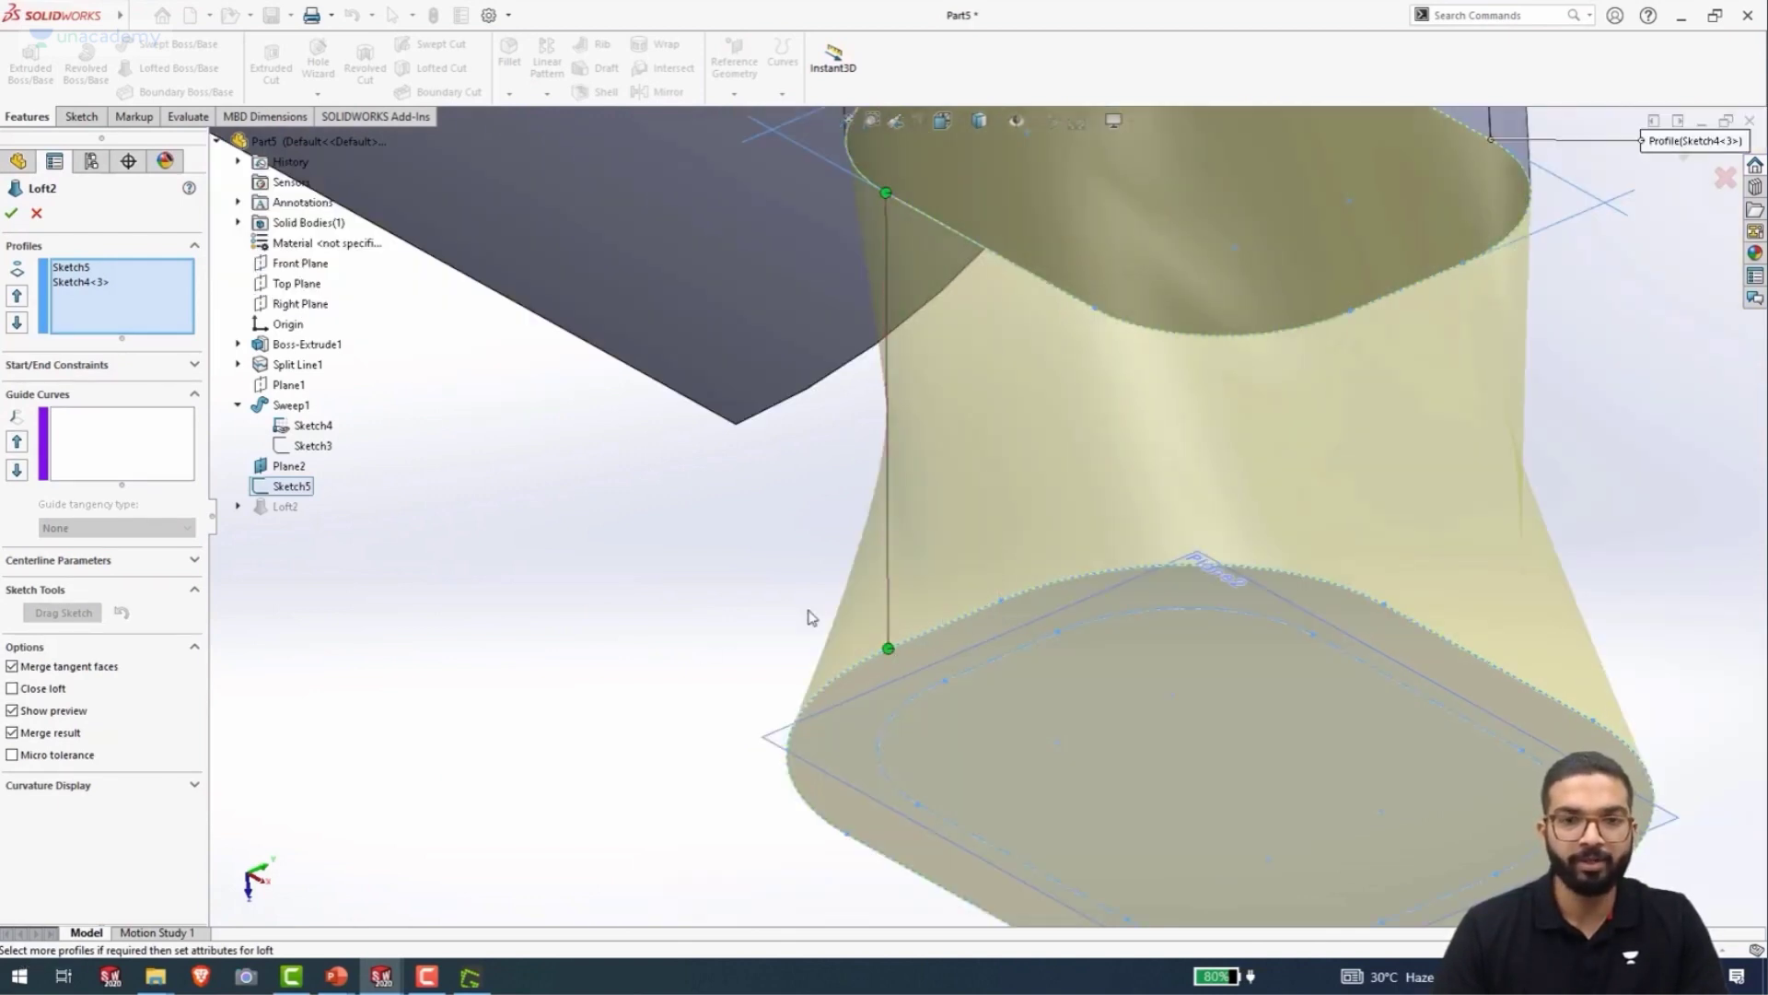
middle_drag(809, 611, 1080, 585)
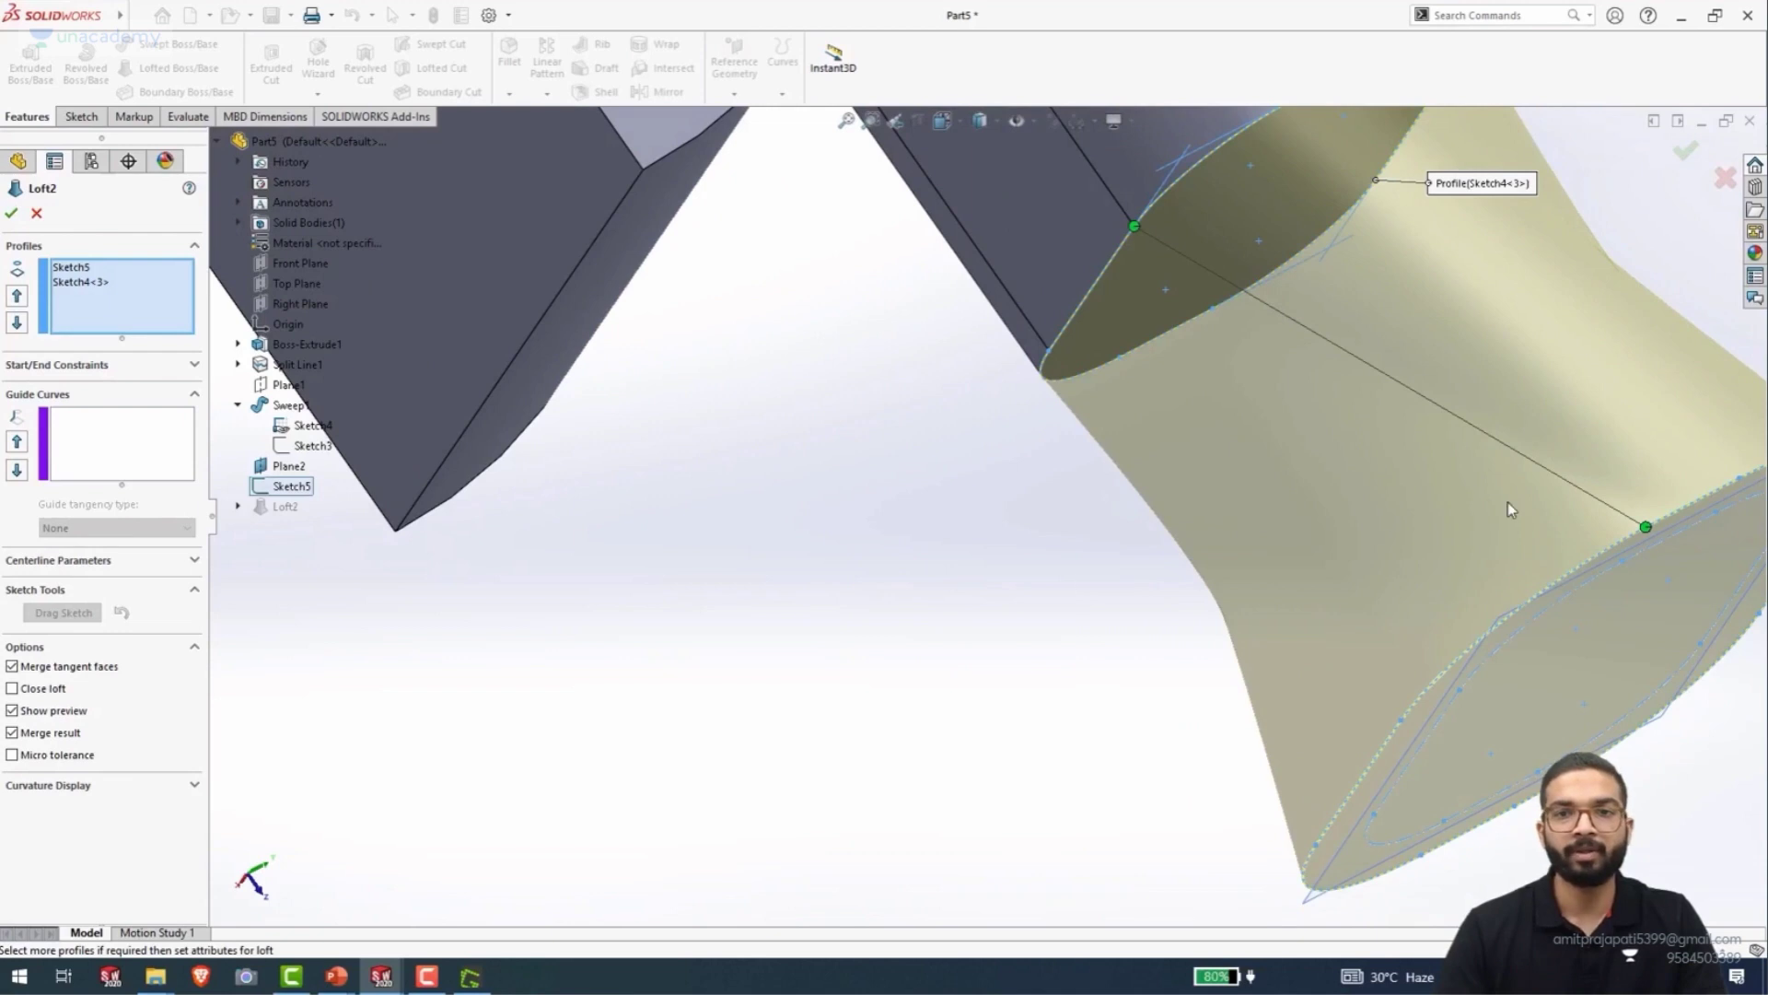
drag(1646, 533, 1442, 670)
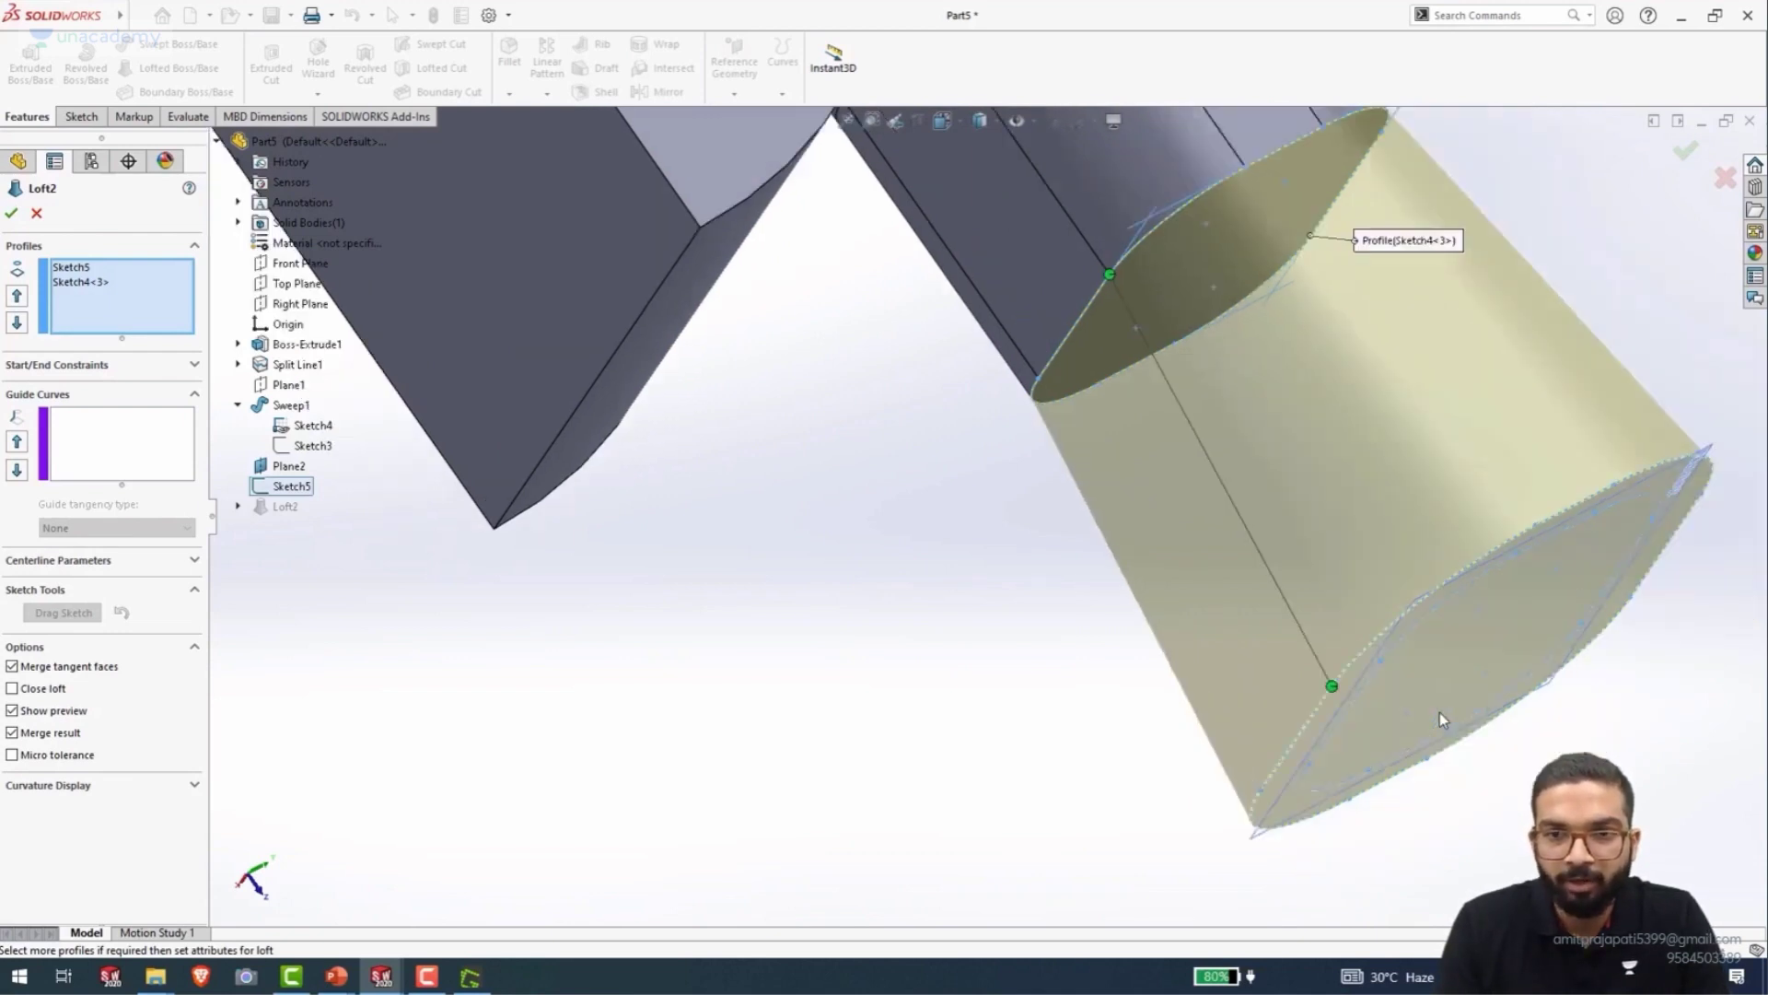
middle_drag(1440, 711, 906, 455)
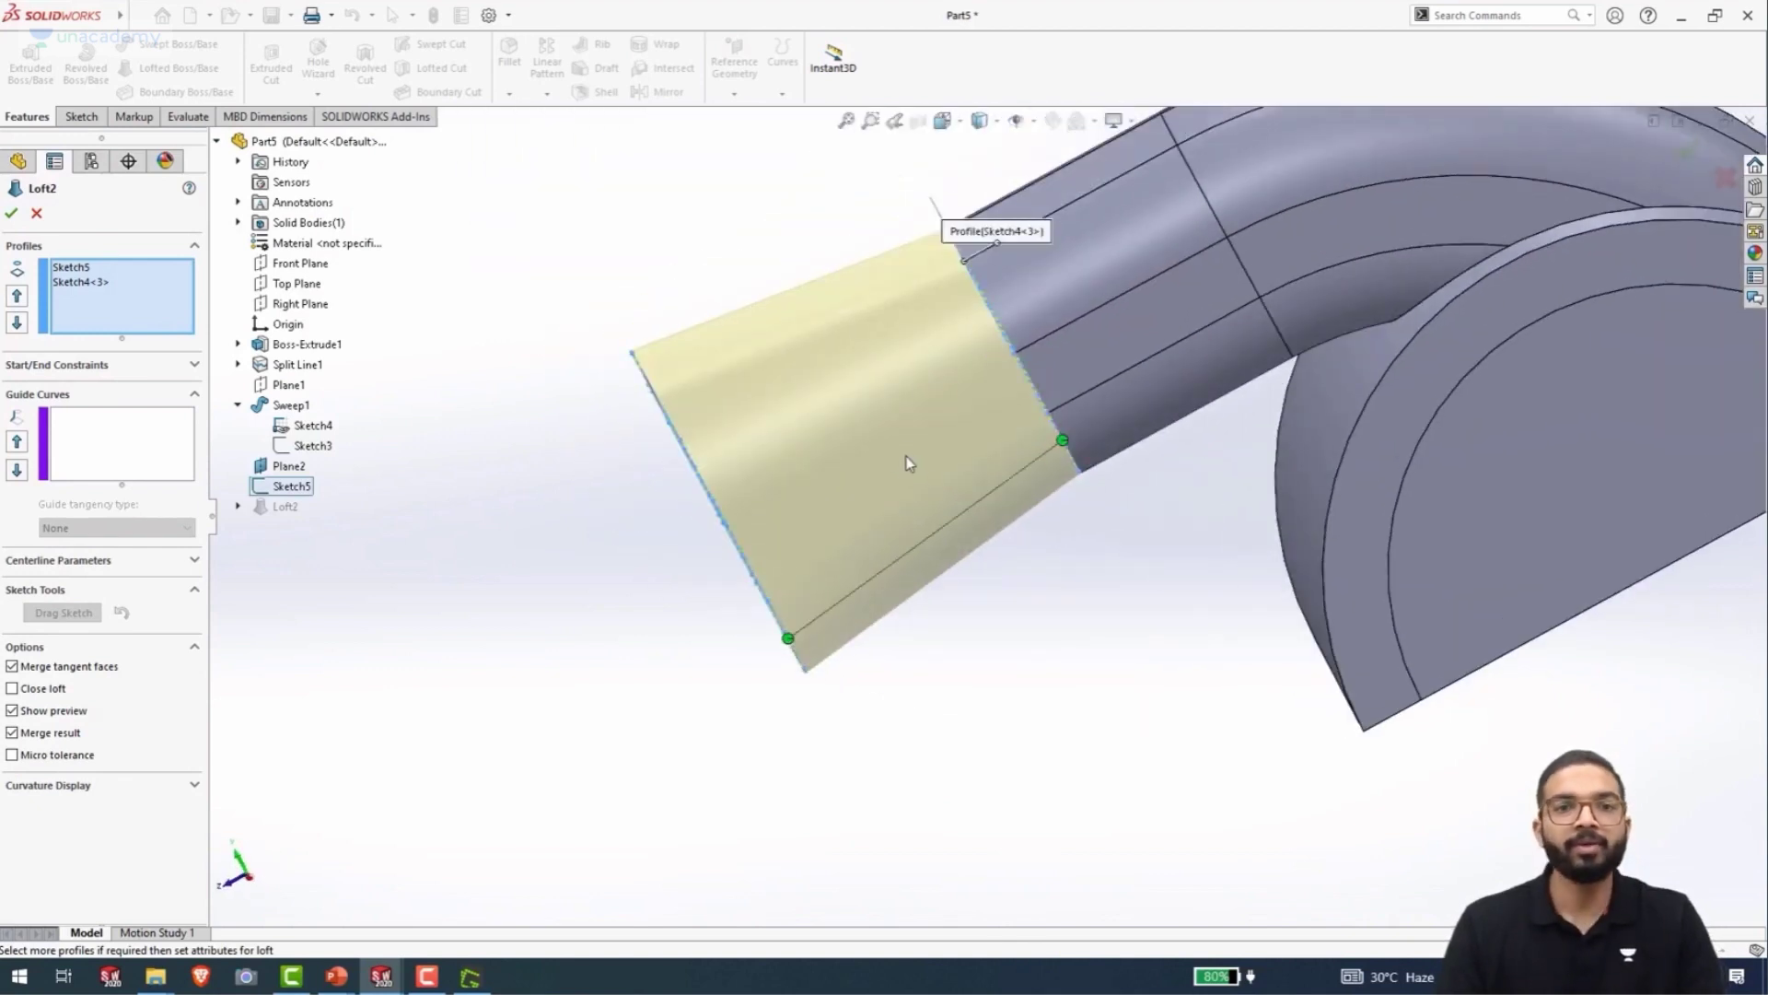
scroll(907, 442, down, 2)
scroll(908, 435, up, 3)
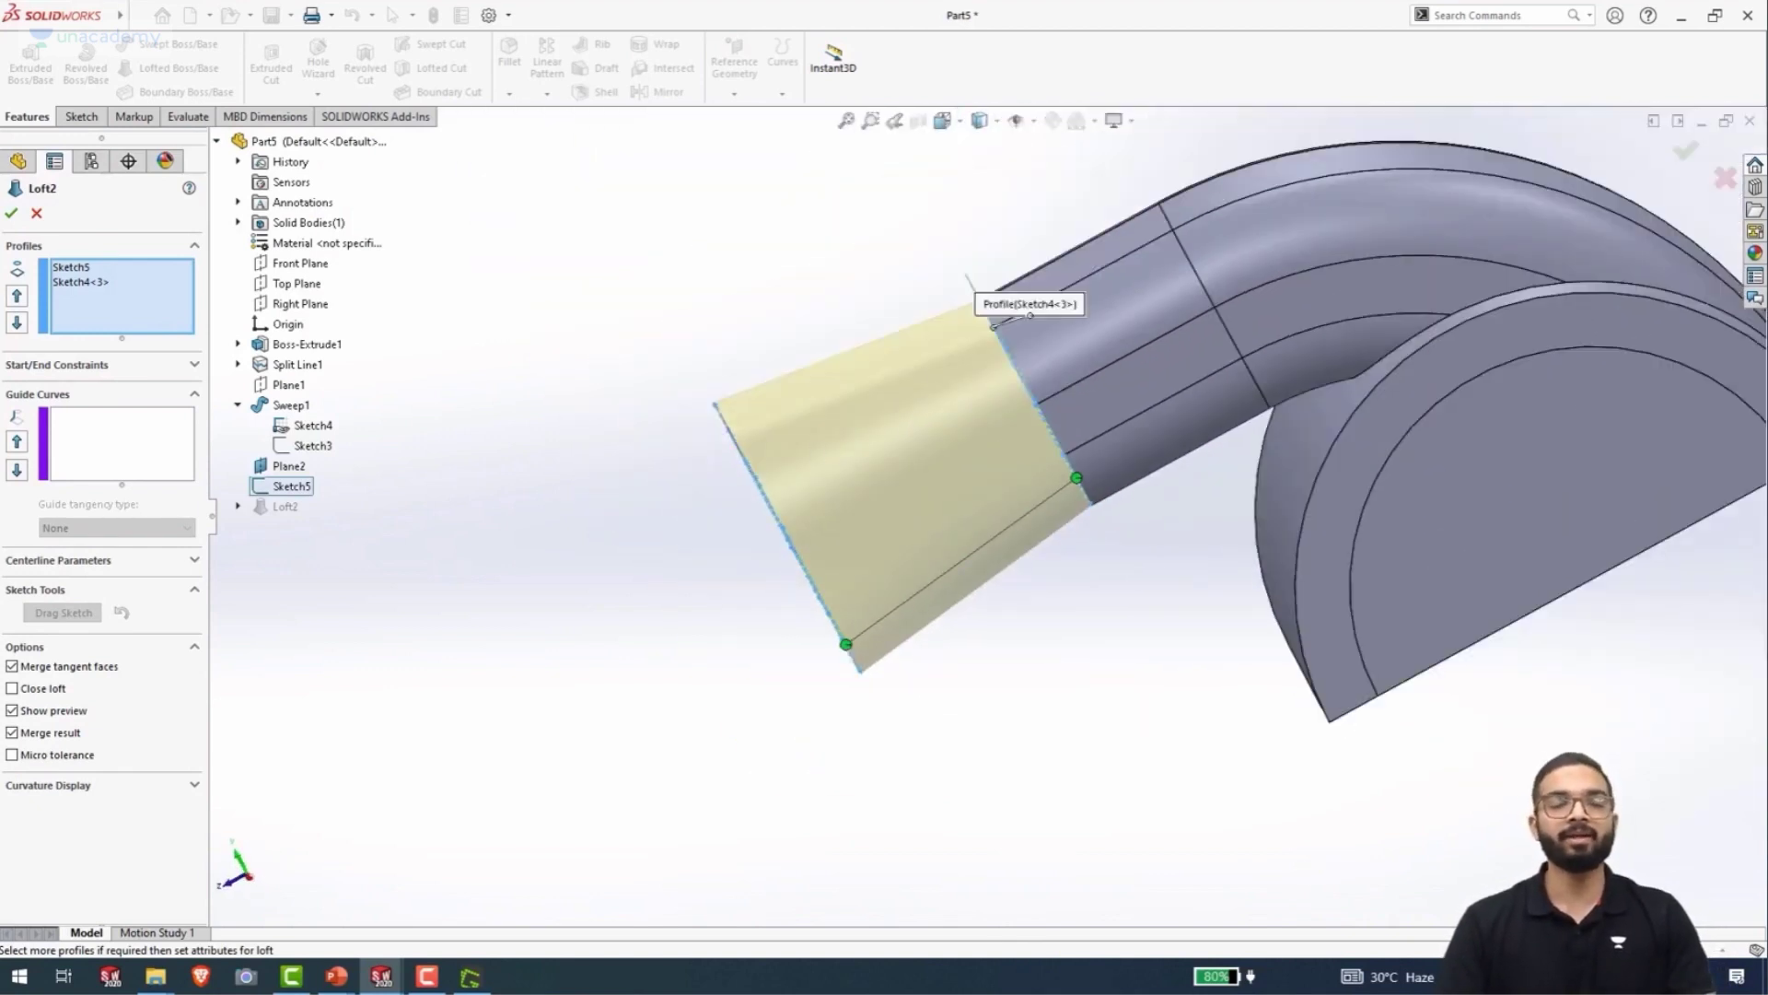
click(9, 216)
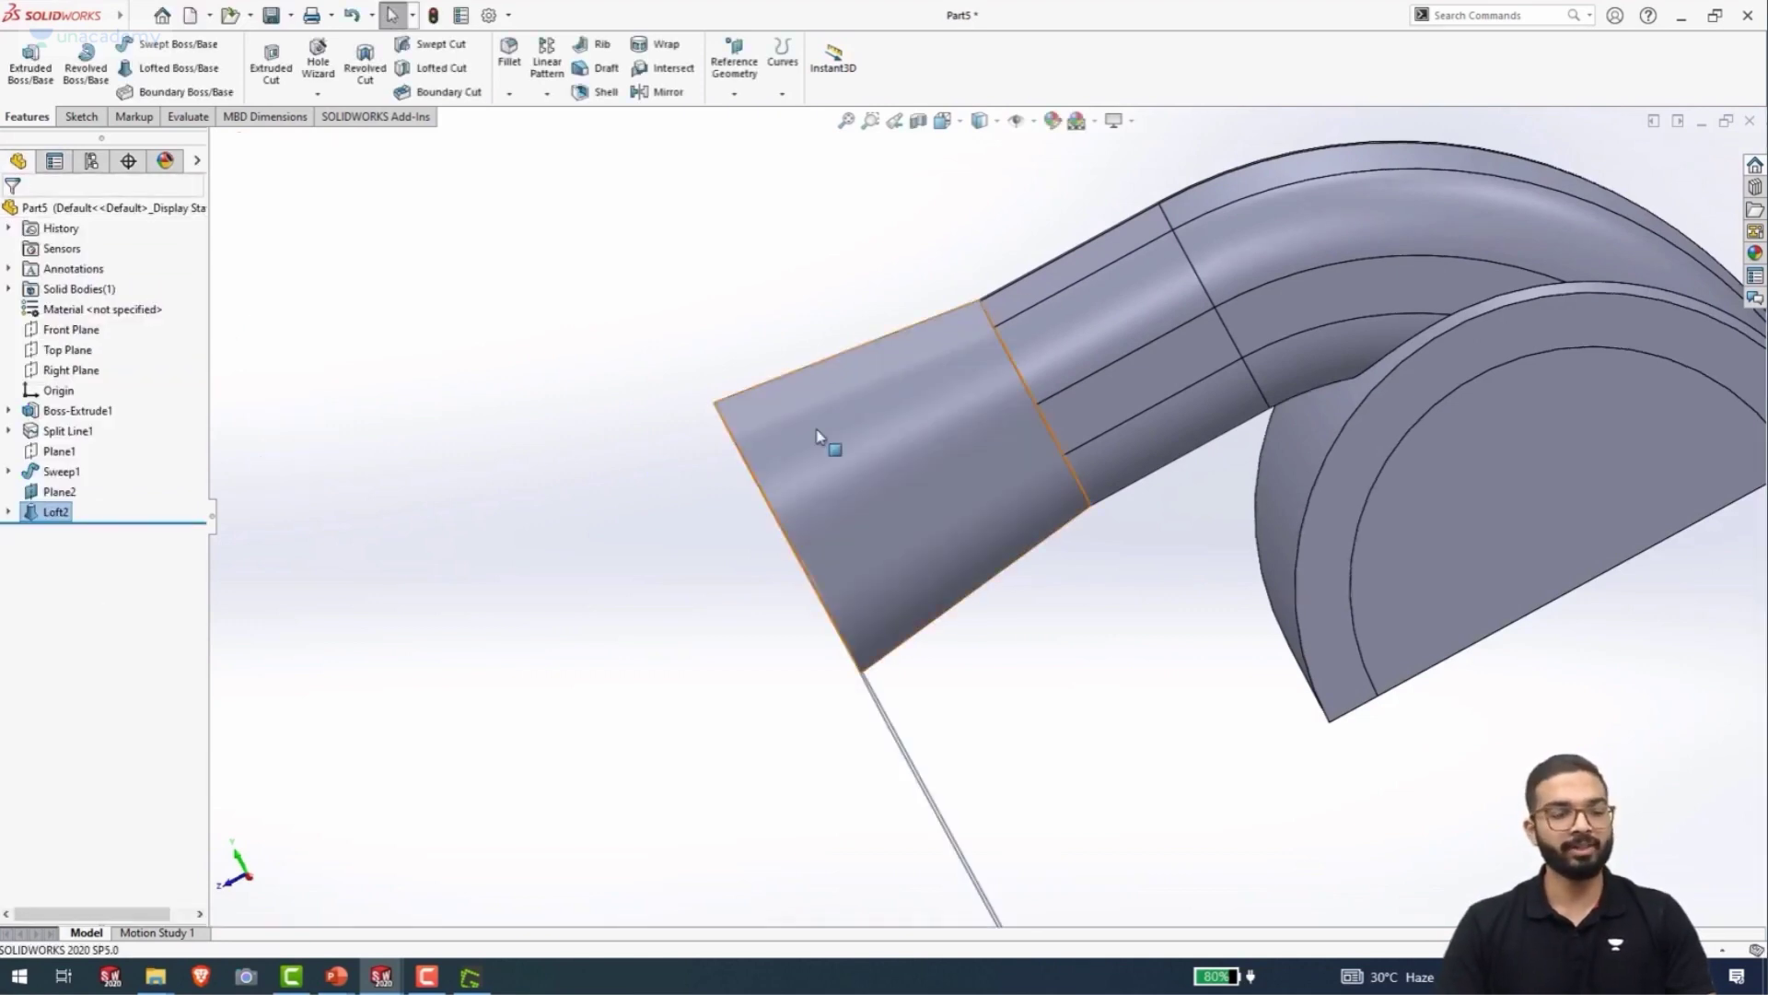
- Hide the offset reference plane Plane2 and show the model in isometric view
middle_drag(825, 442, 765, 617)
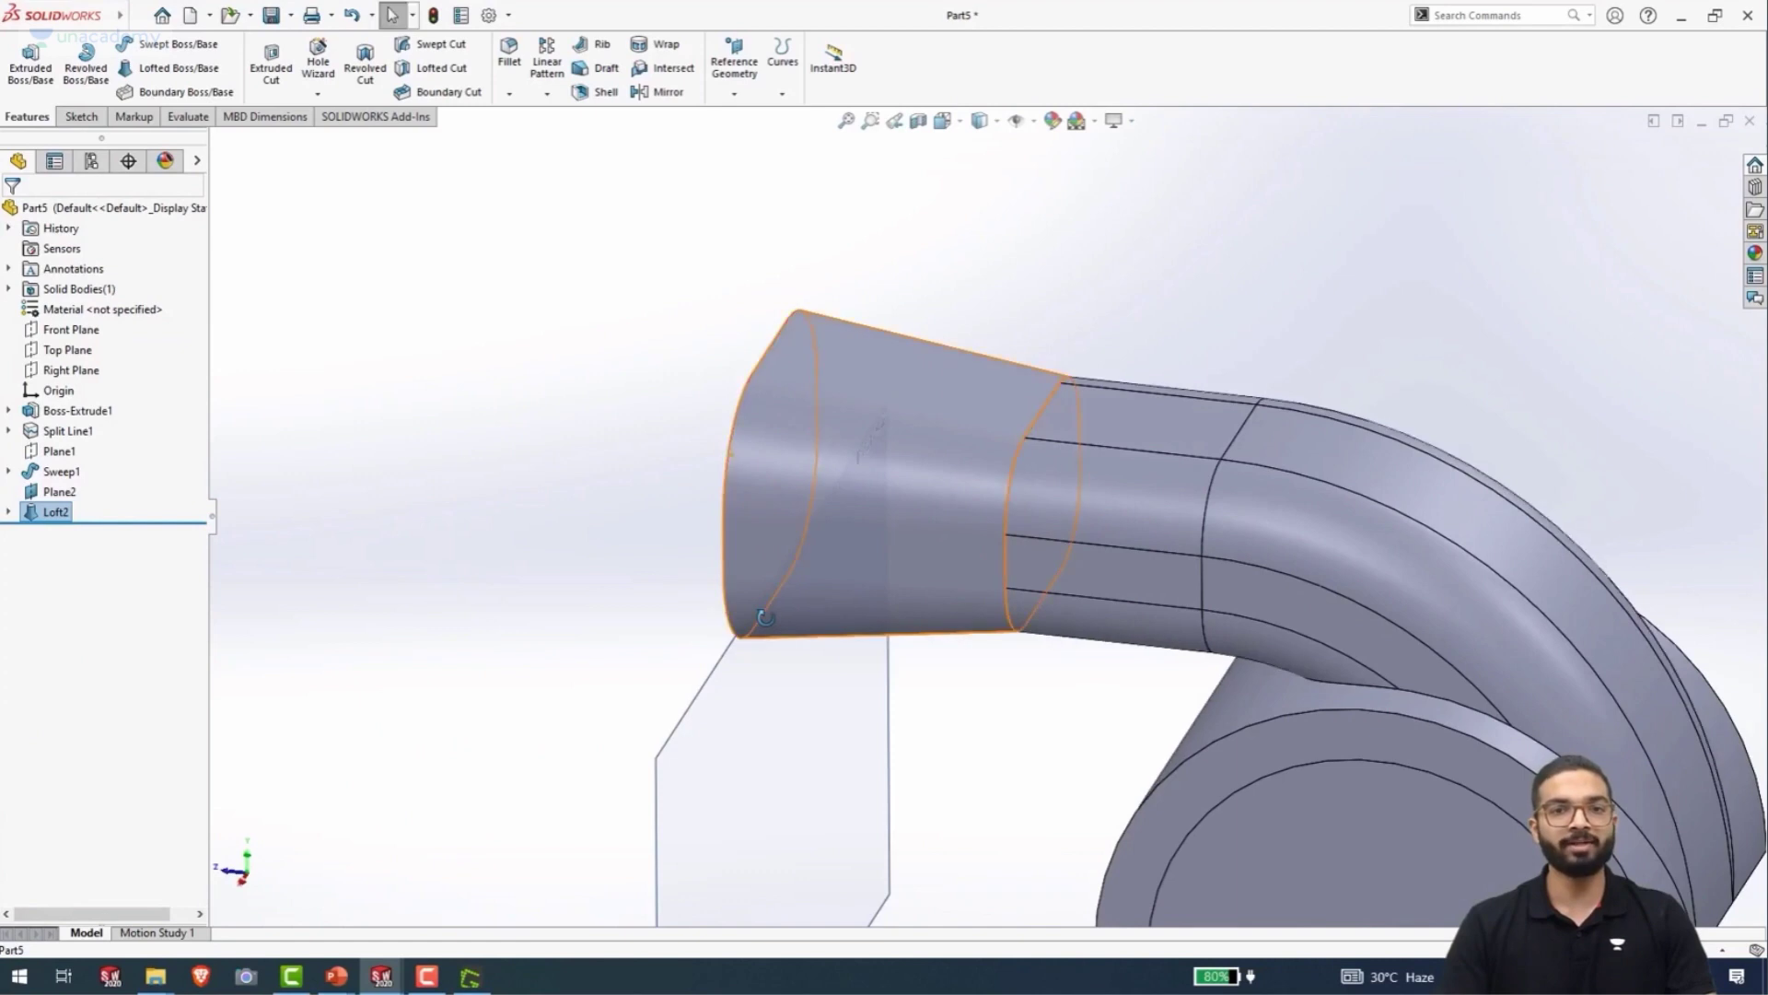
click(44, 488)
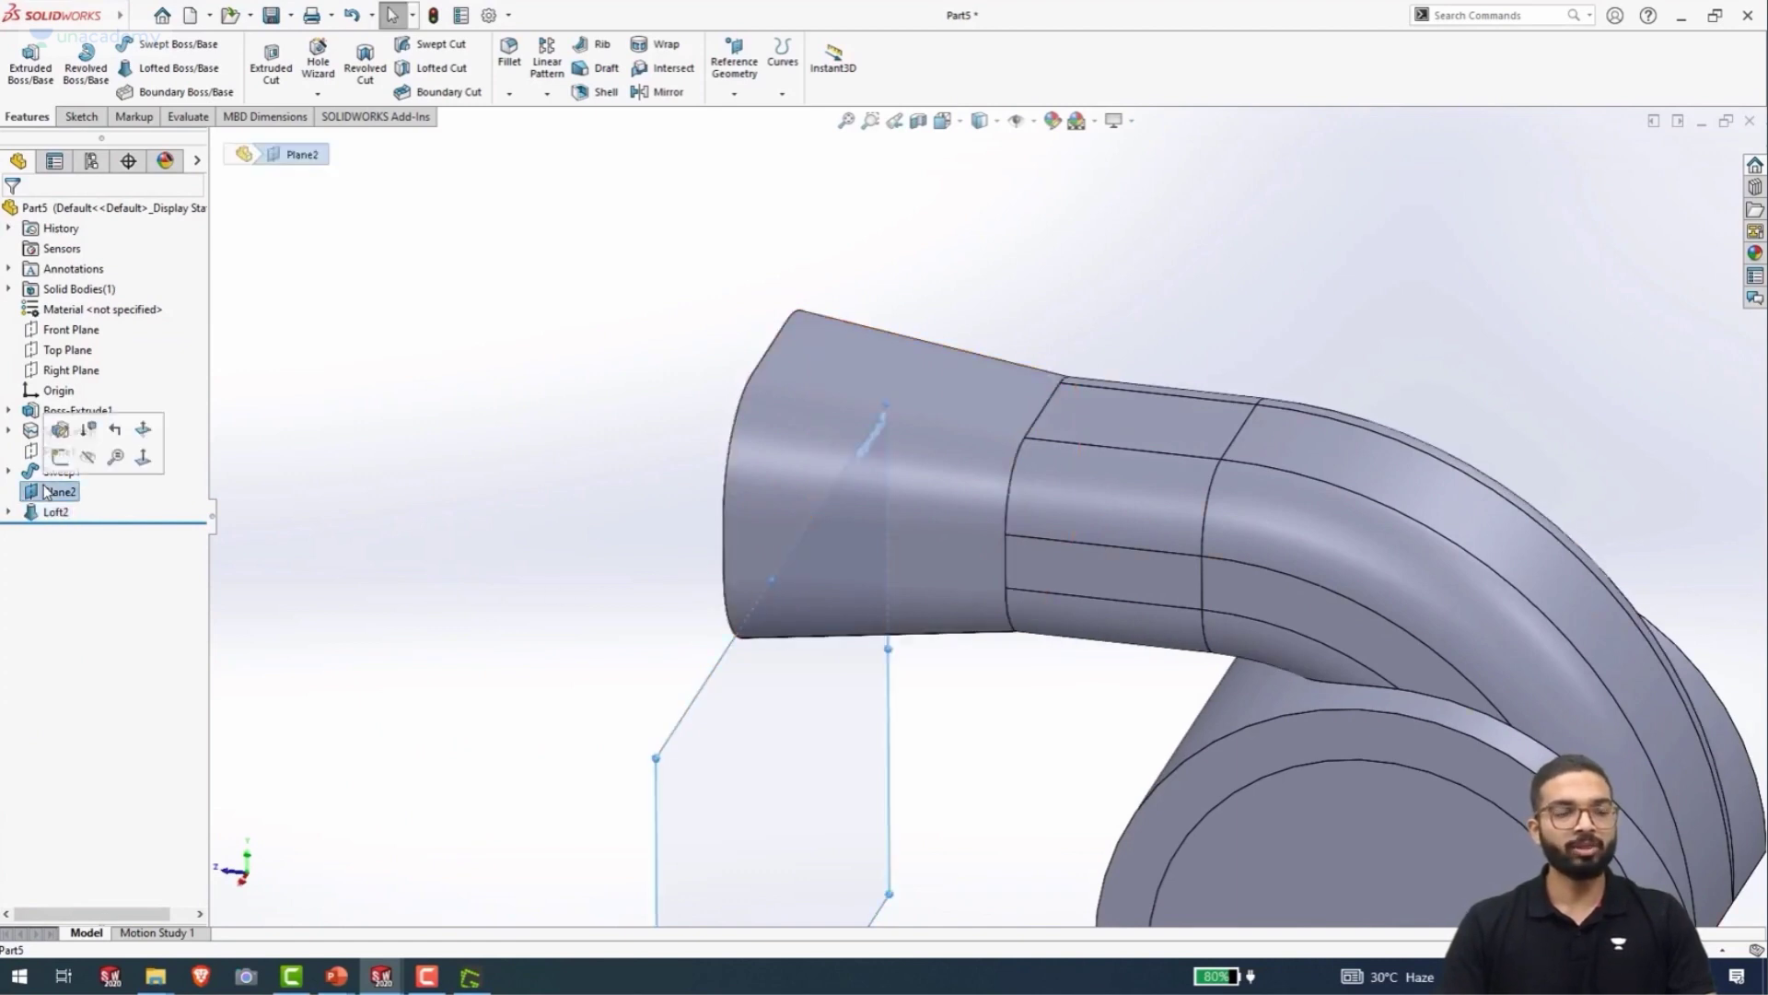
click(92, 458)
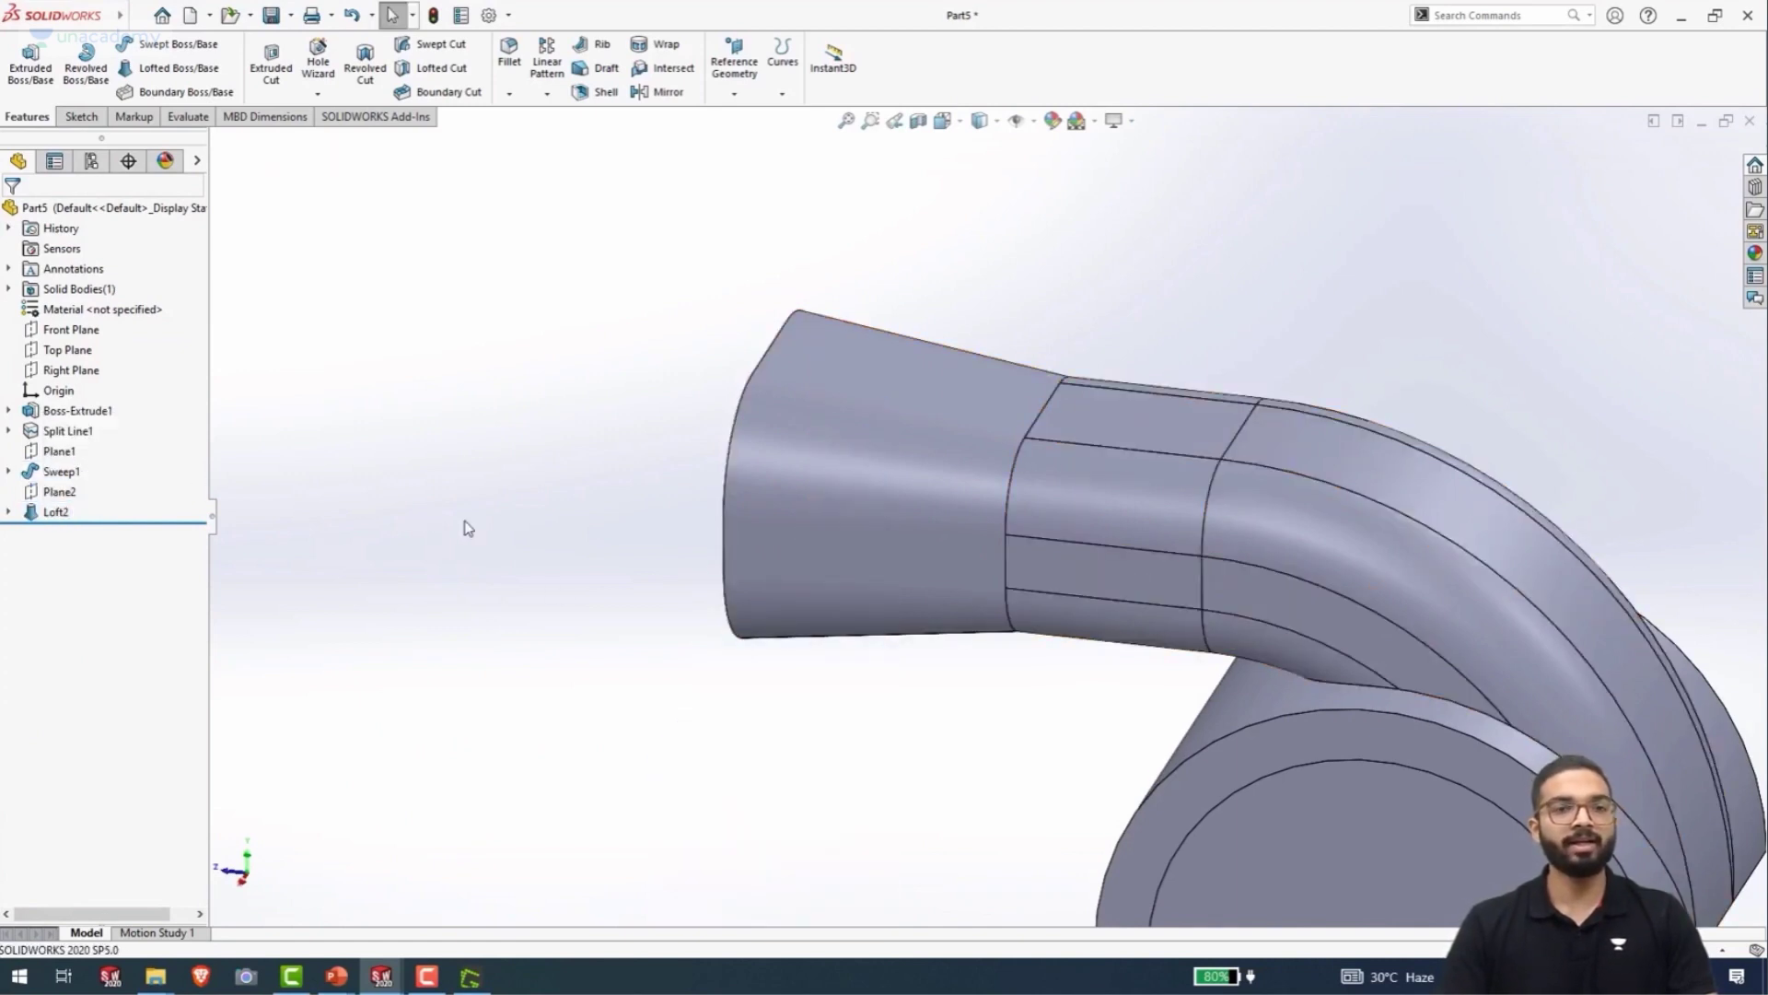
key(ctrl+7)
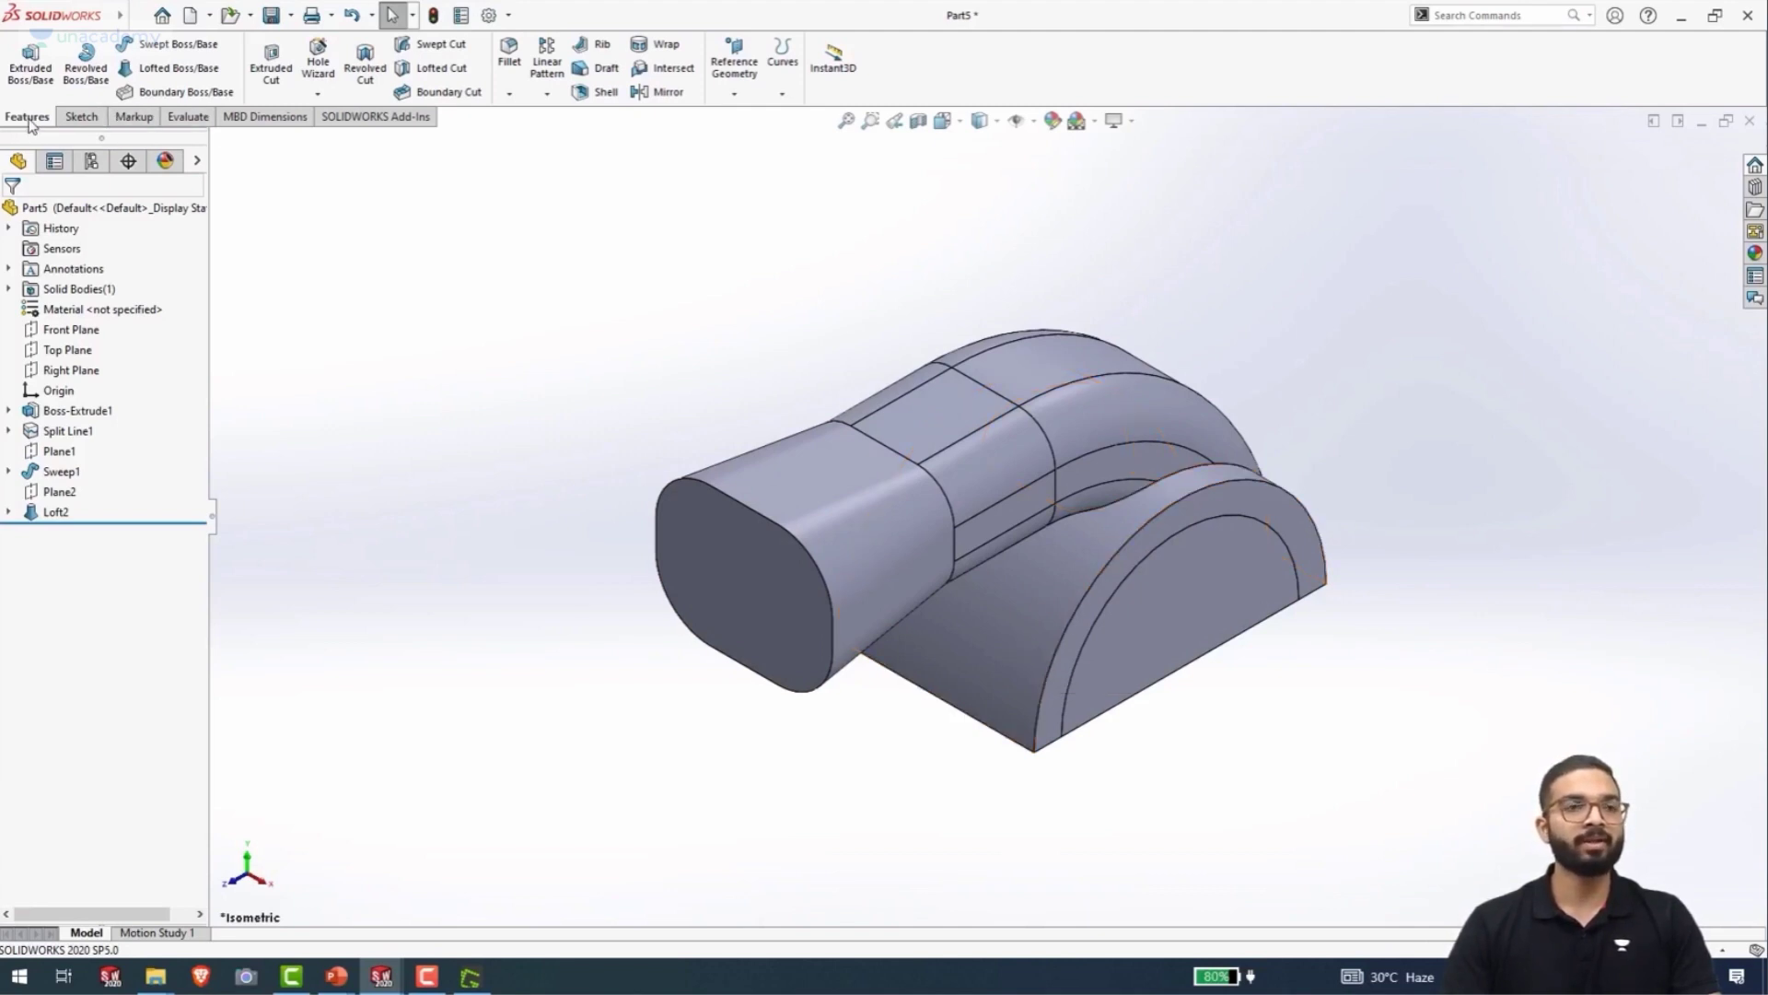
- Fillet the edge where the swept neck meets the half-cylinder with a 5 mm symmetric radius
click(516, 71)
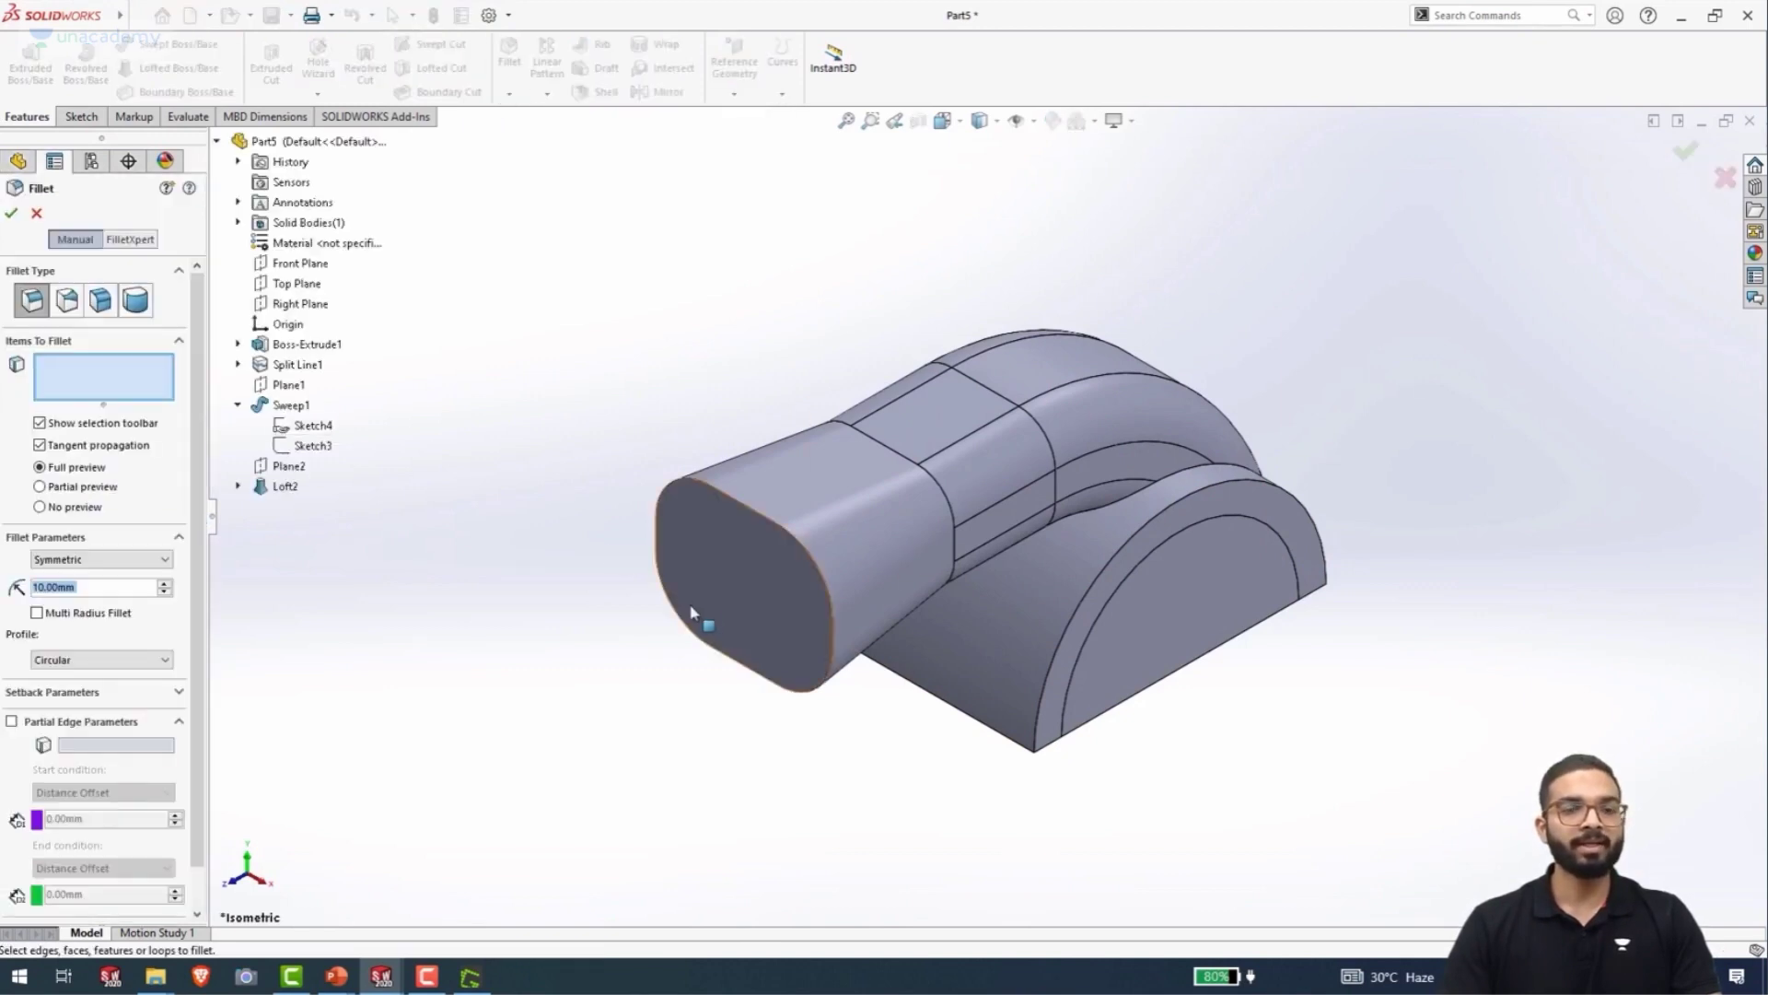
scroll(1073, 530, down, 5)
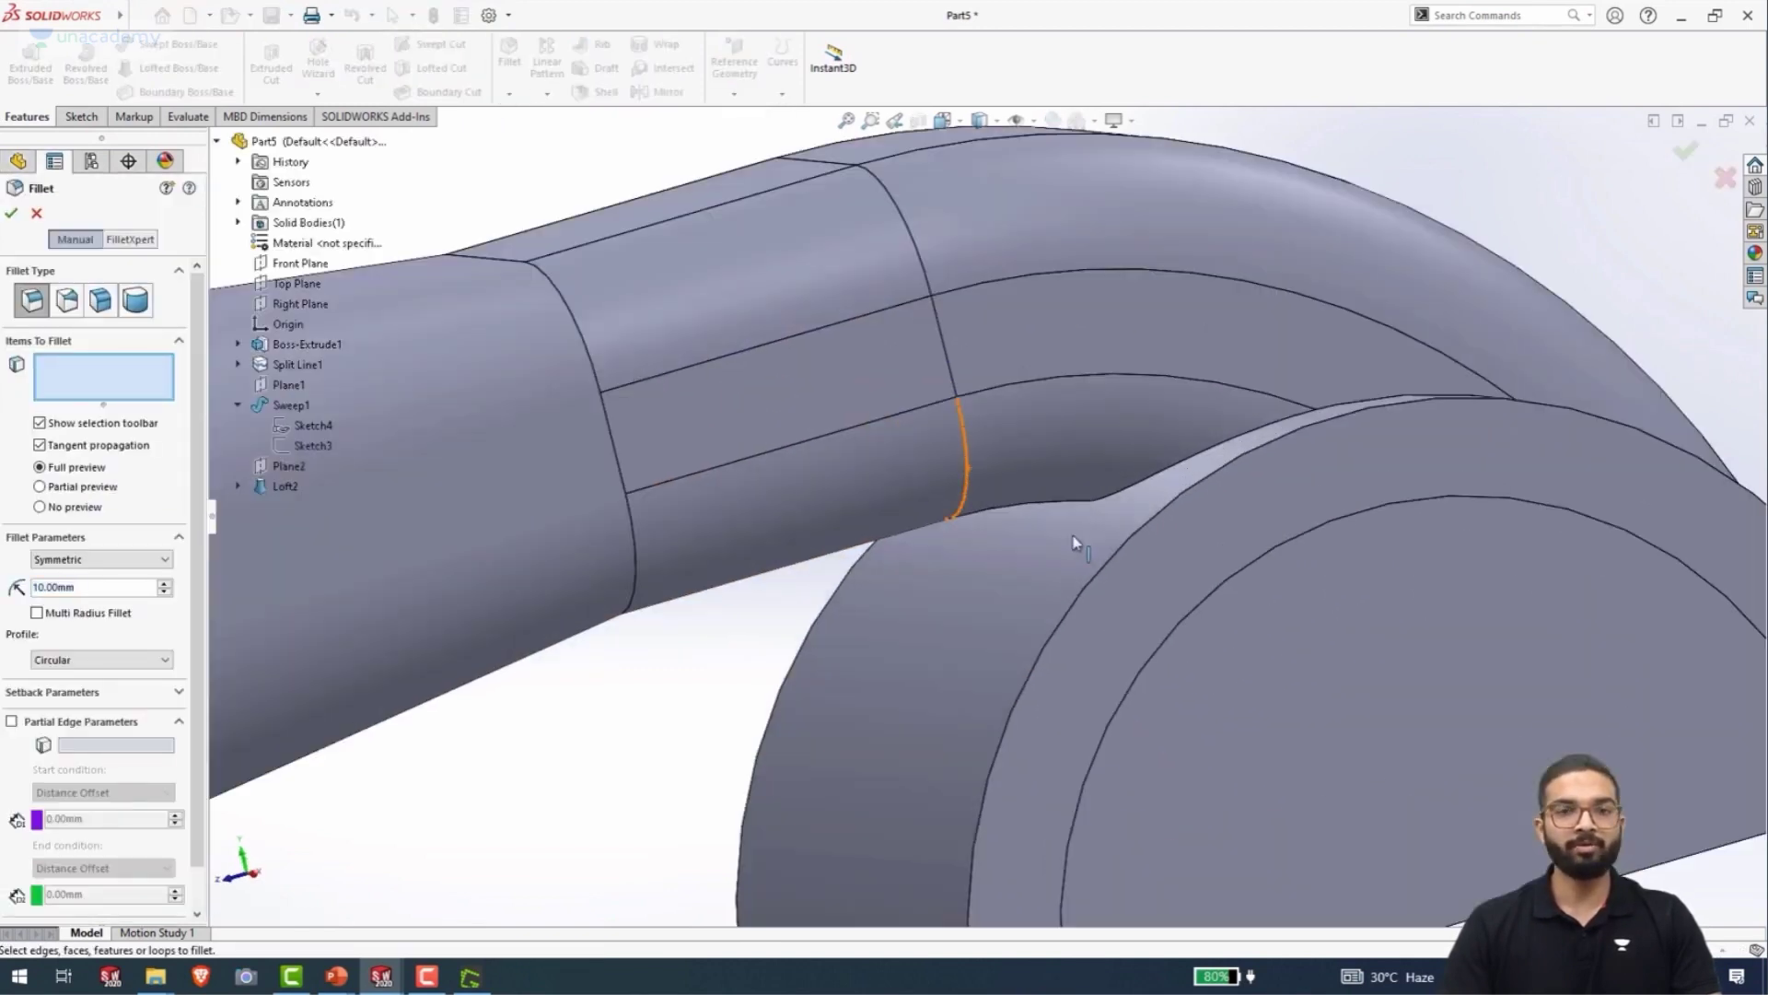
click(1139, 488)
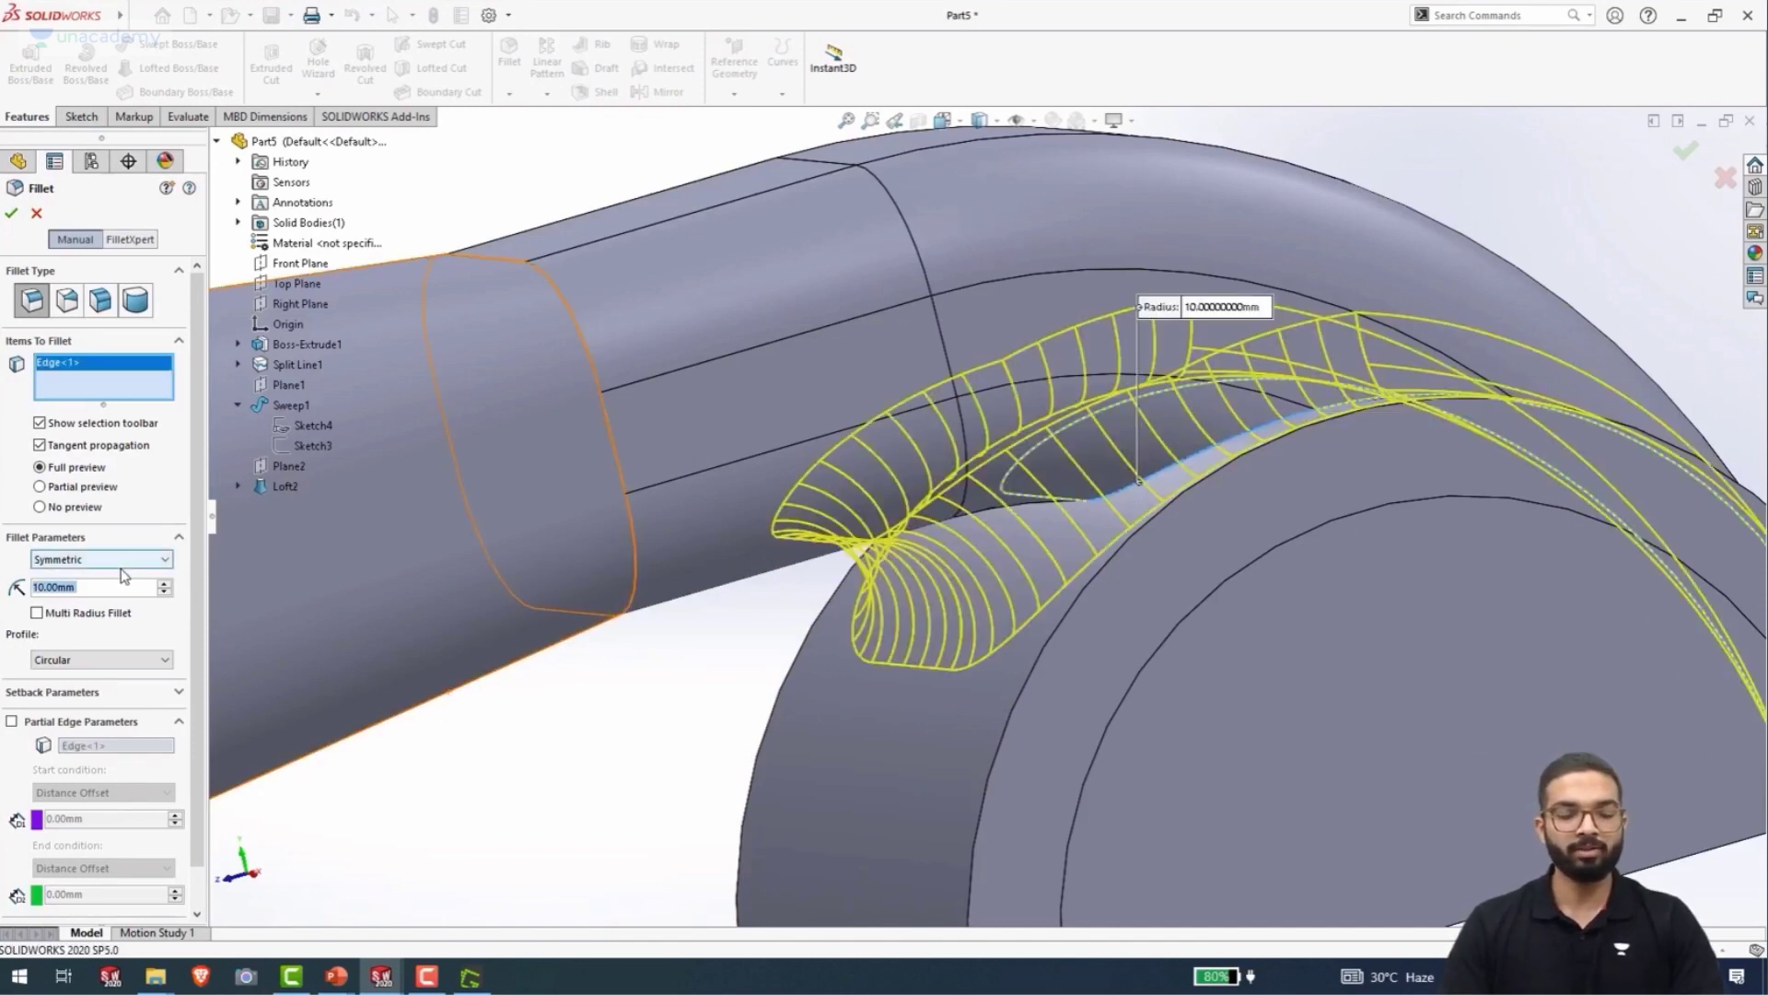
text(5)
key(Return)
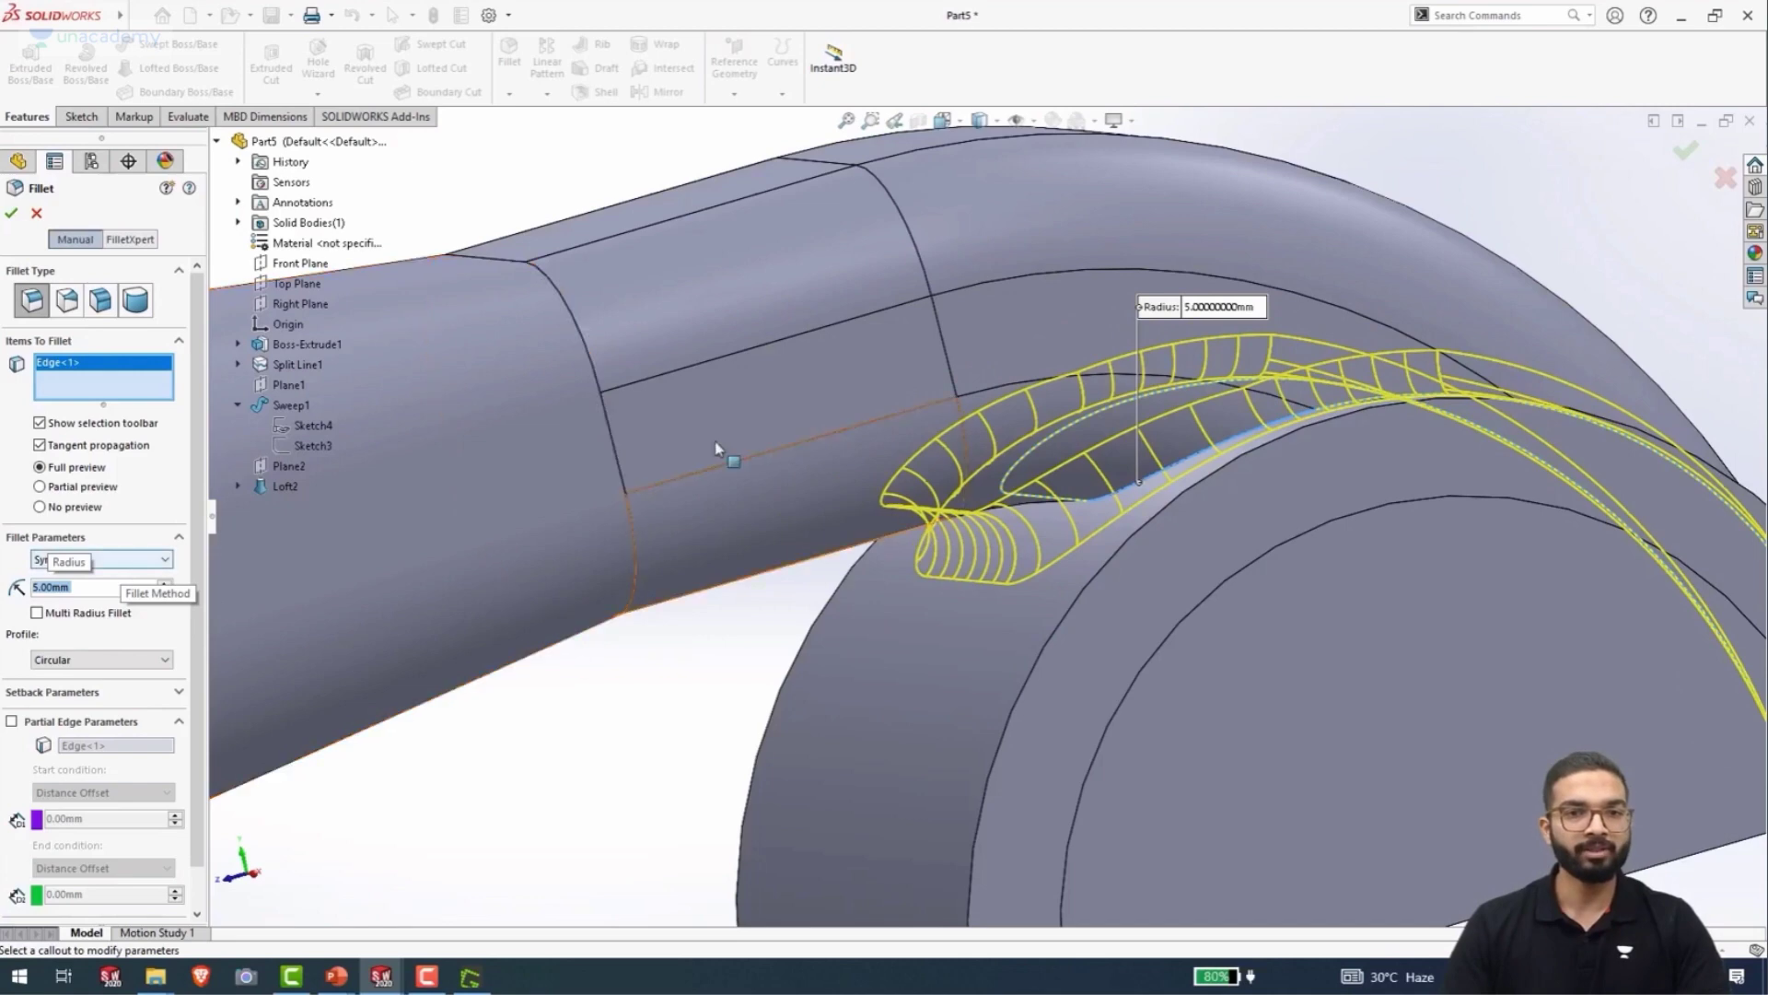
click(11, 214)
scroll(1038, 517, up, 2)
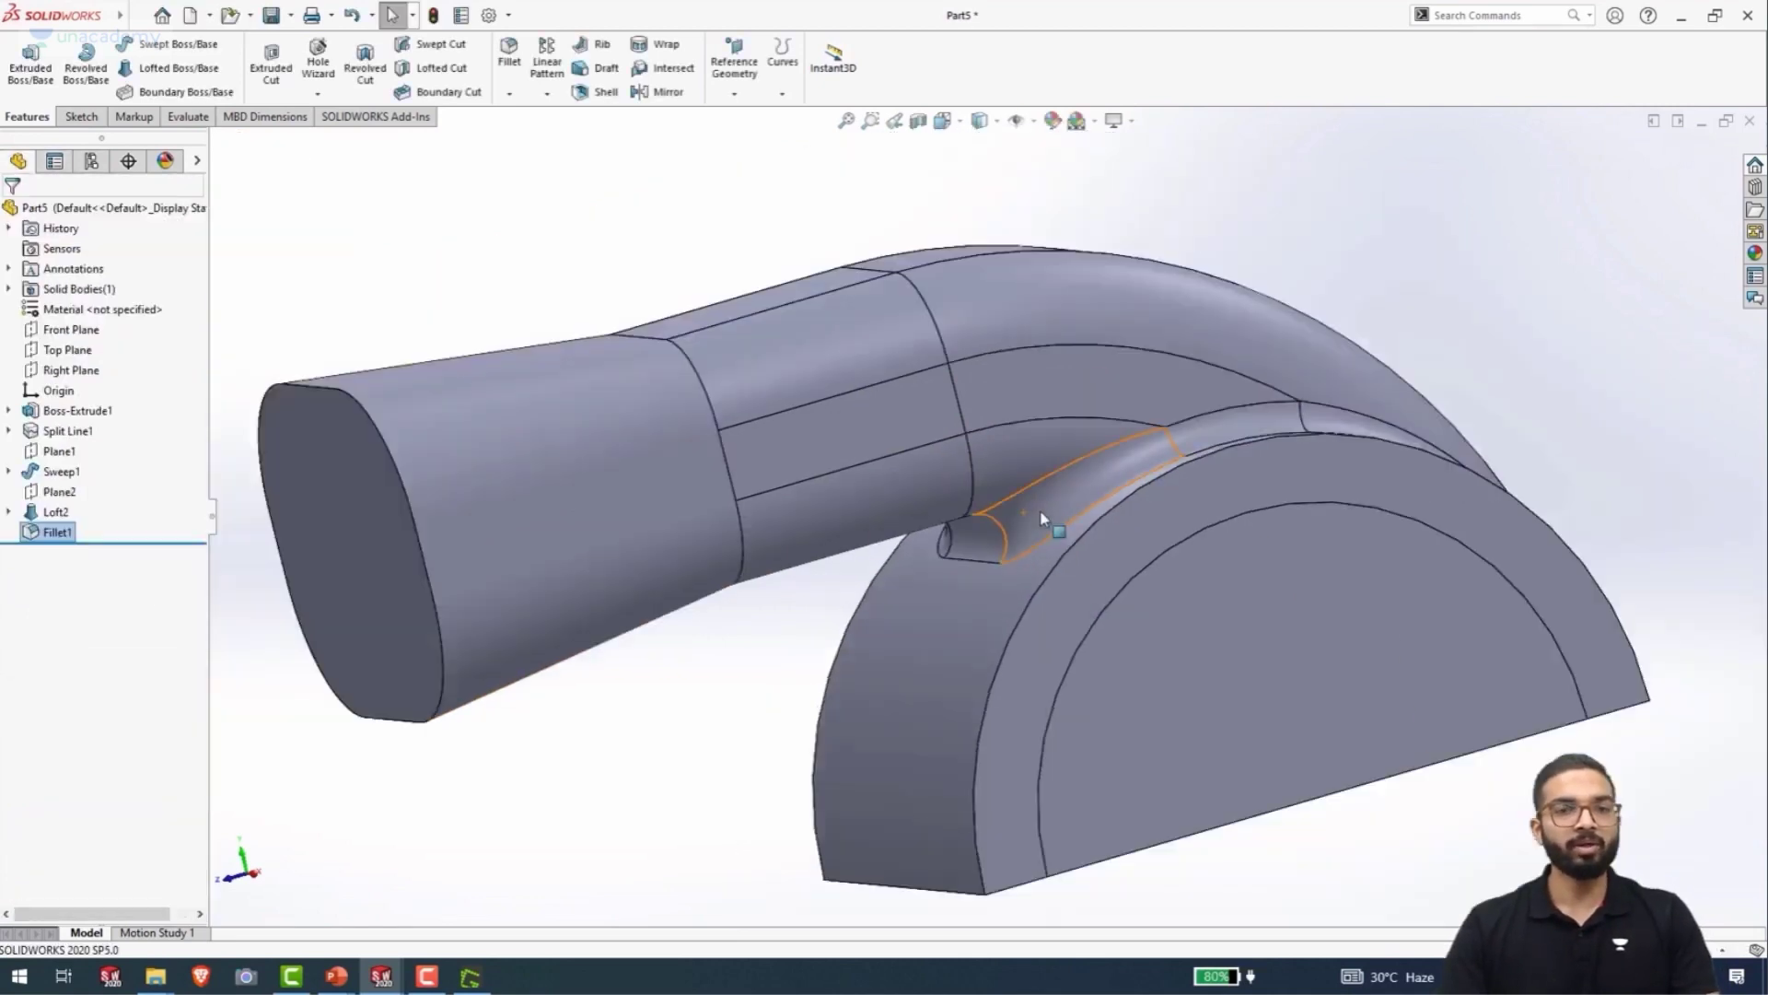
middle_drag(1041, 517, 922, 688)
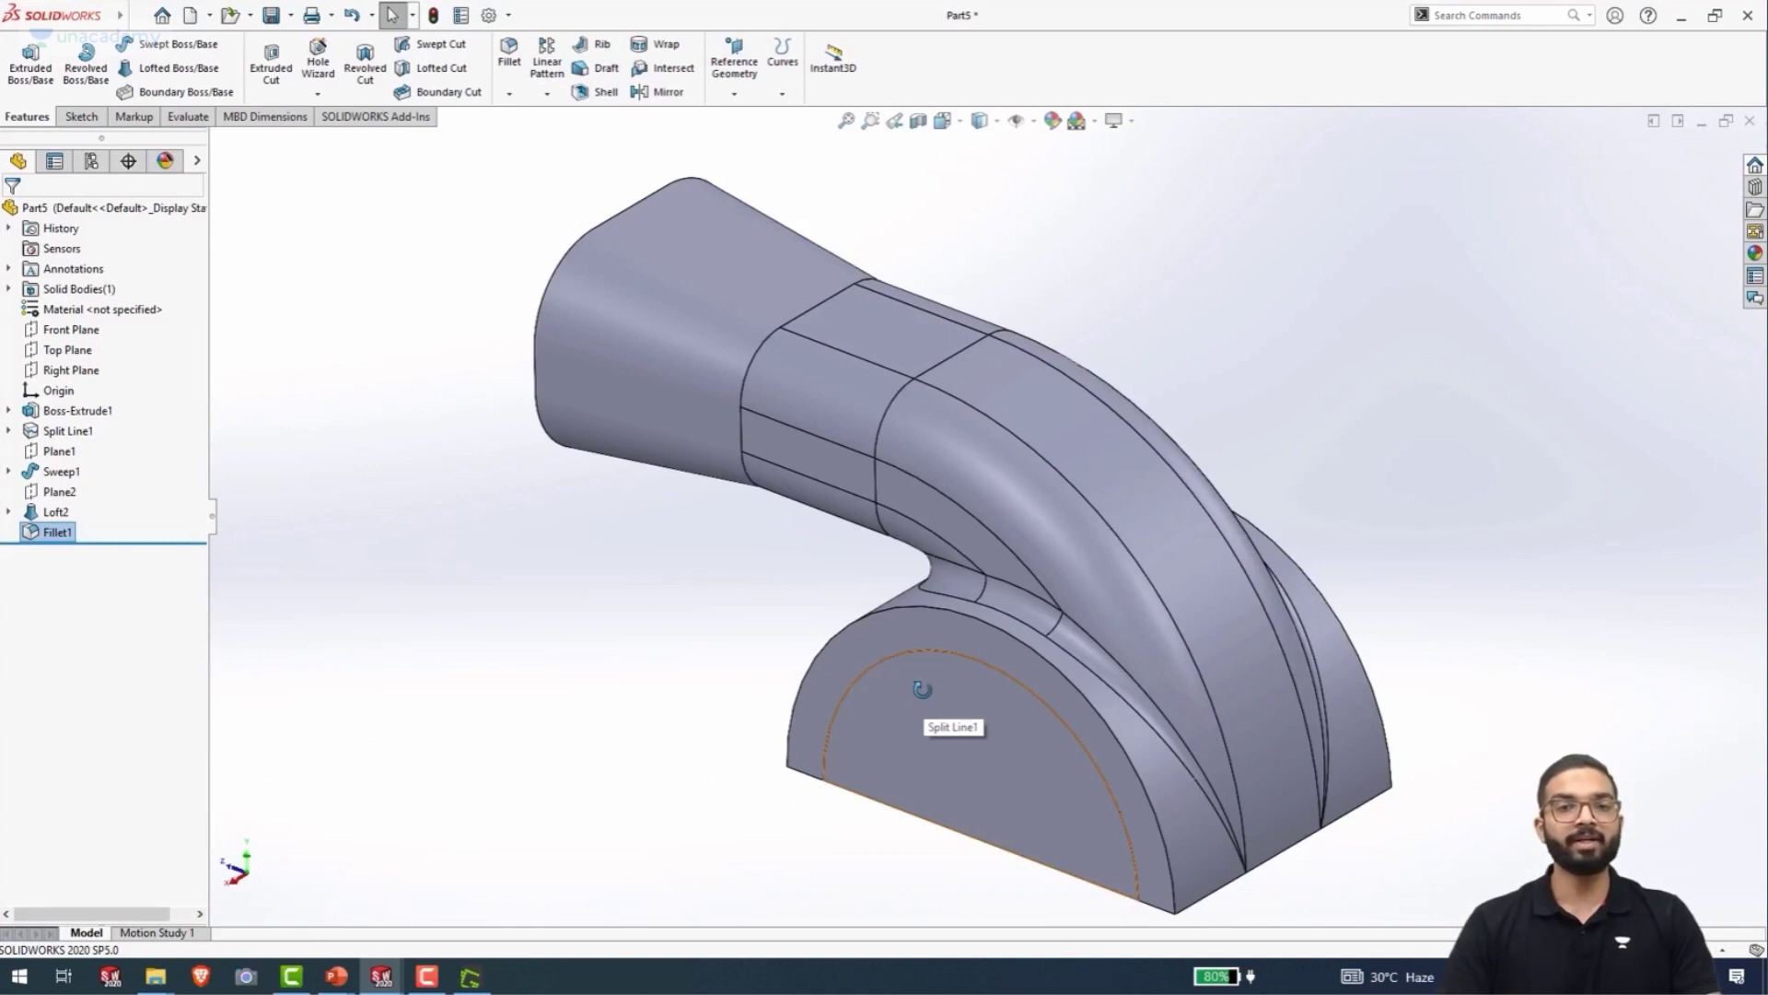
key(ctrl+7)
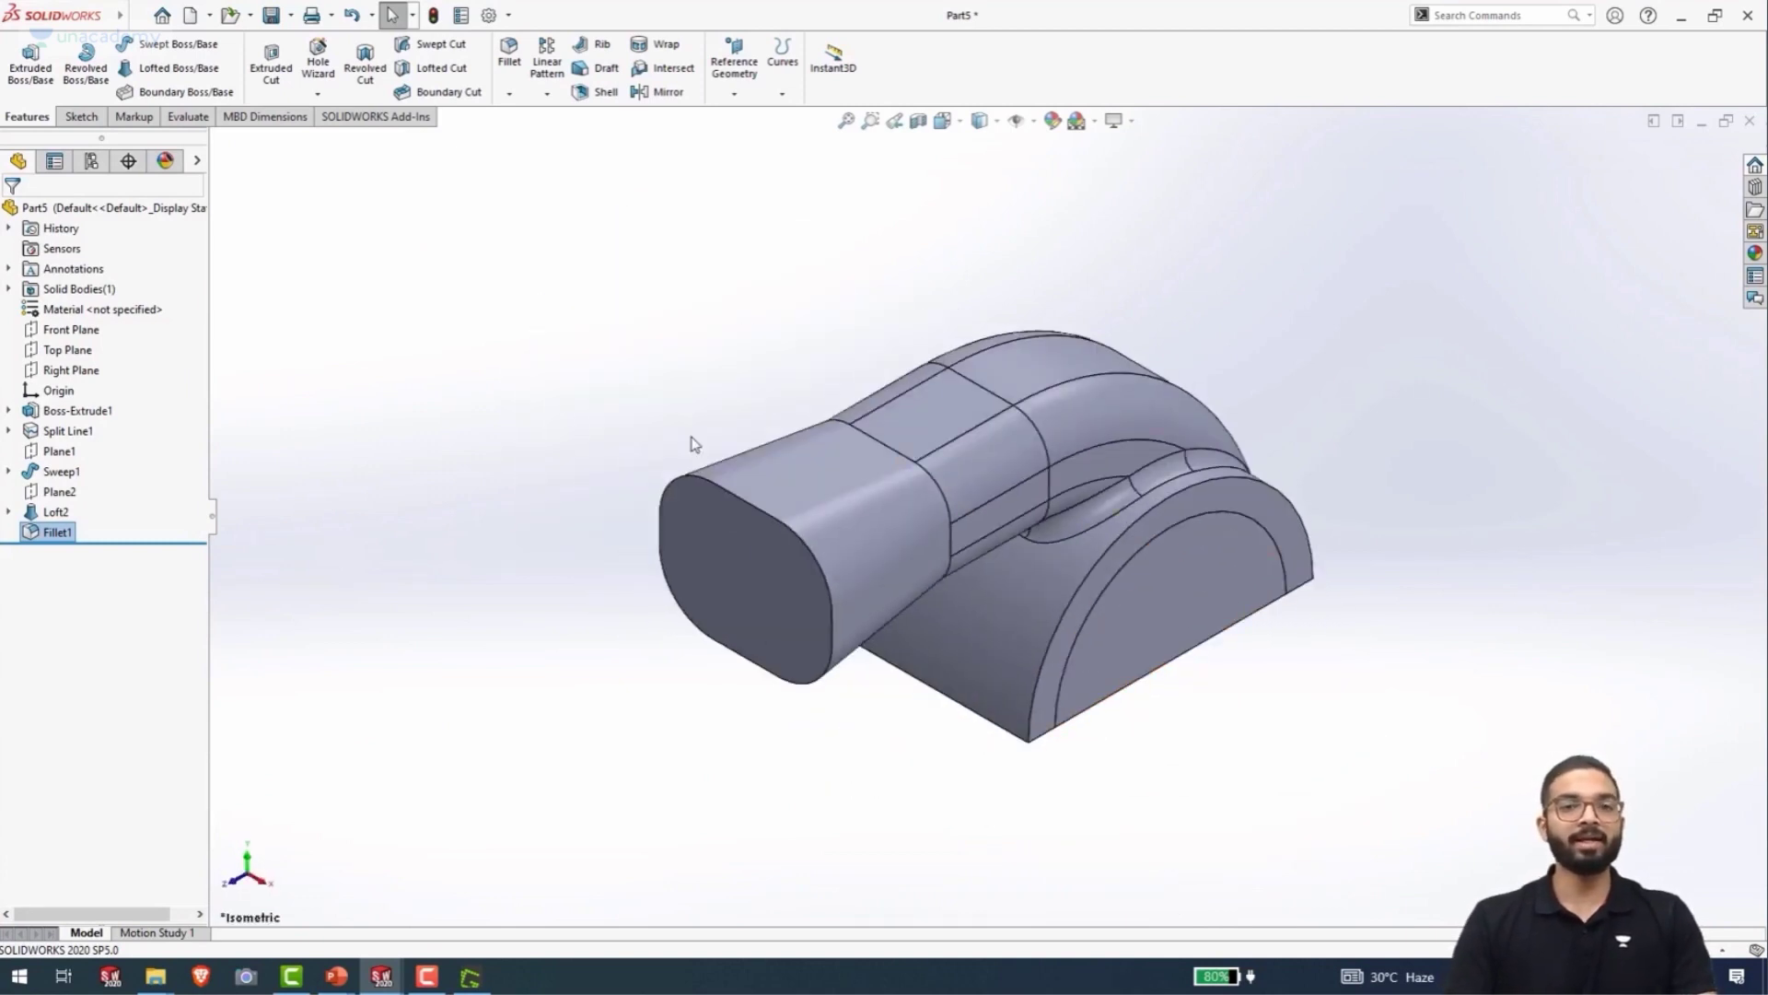
click(1151, 626)
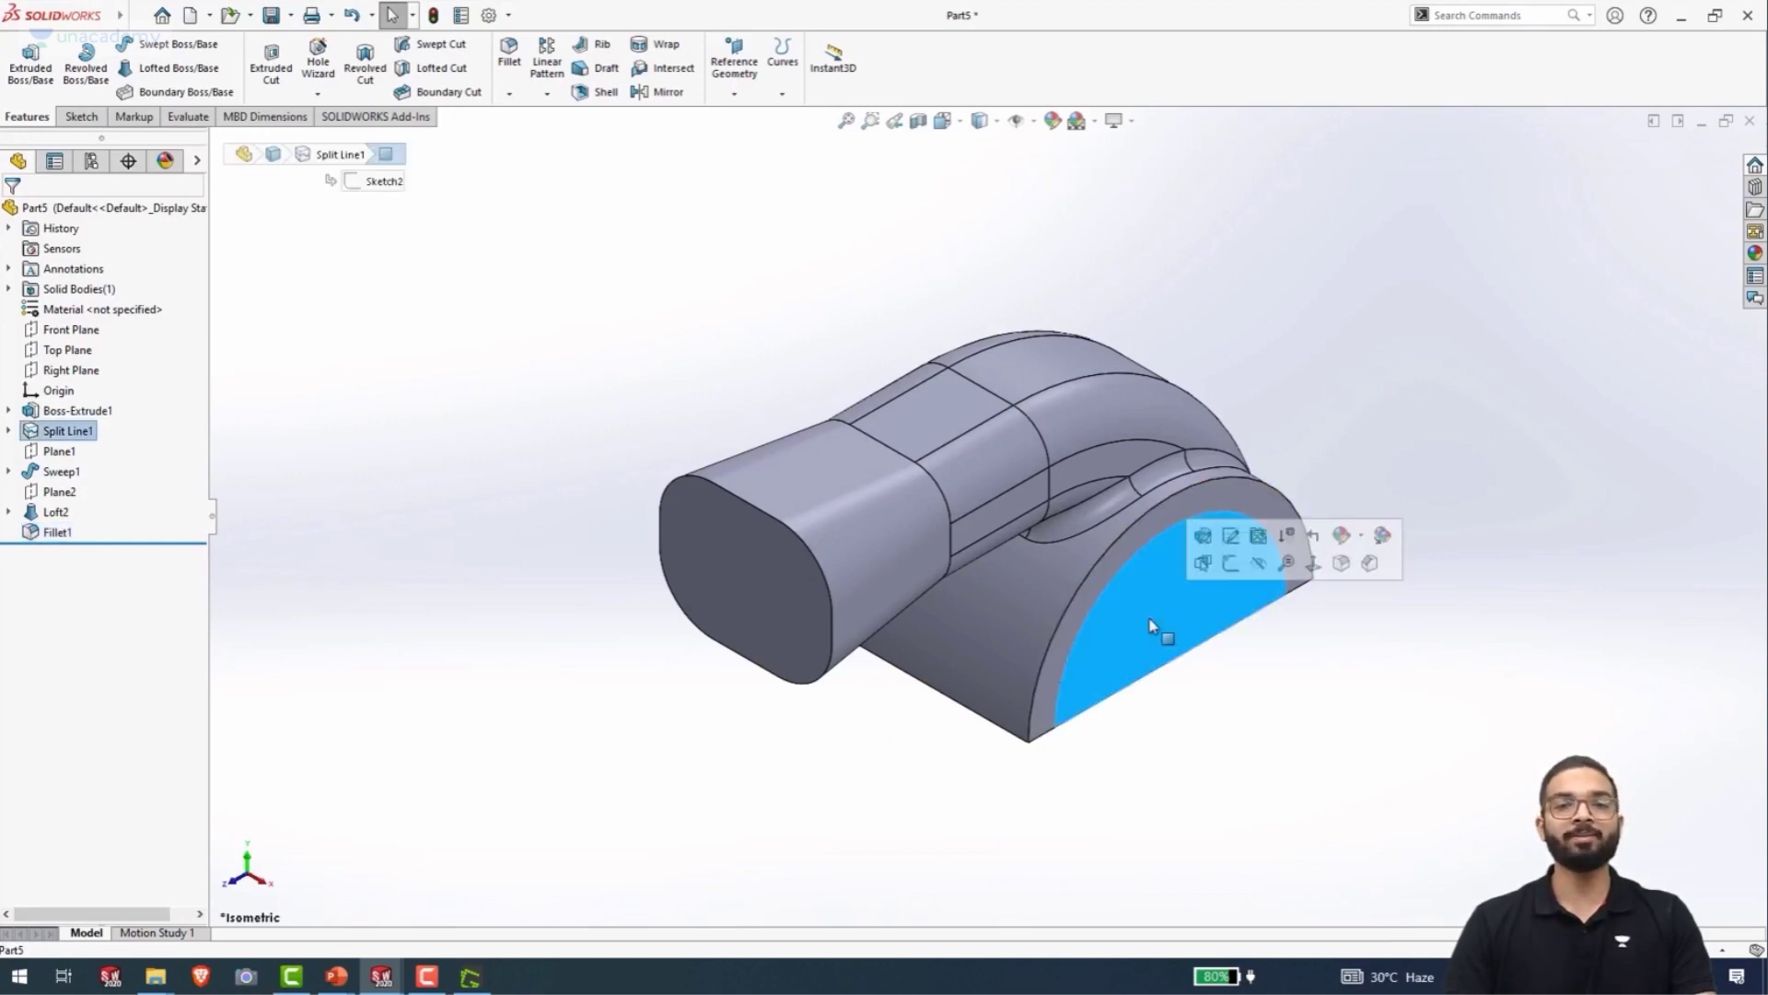
click(1130, 550)
click(1137, 554)
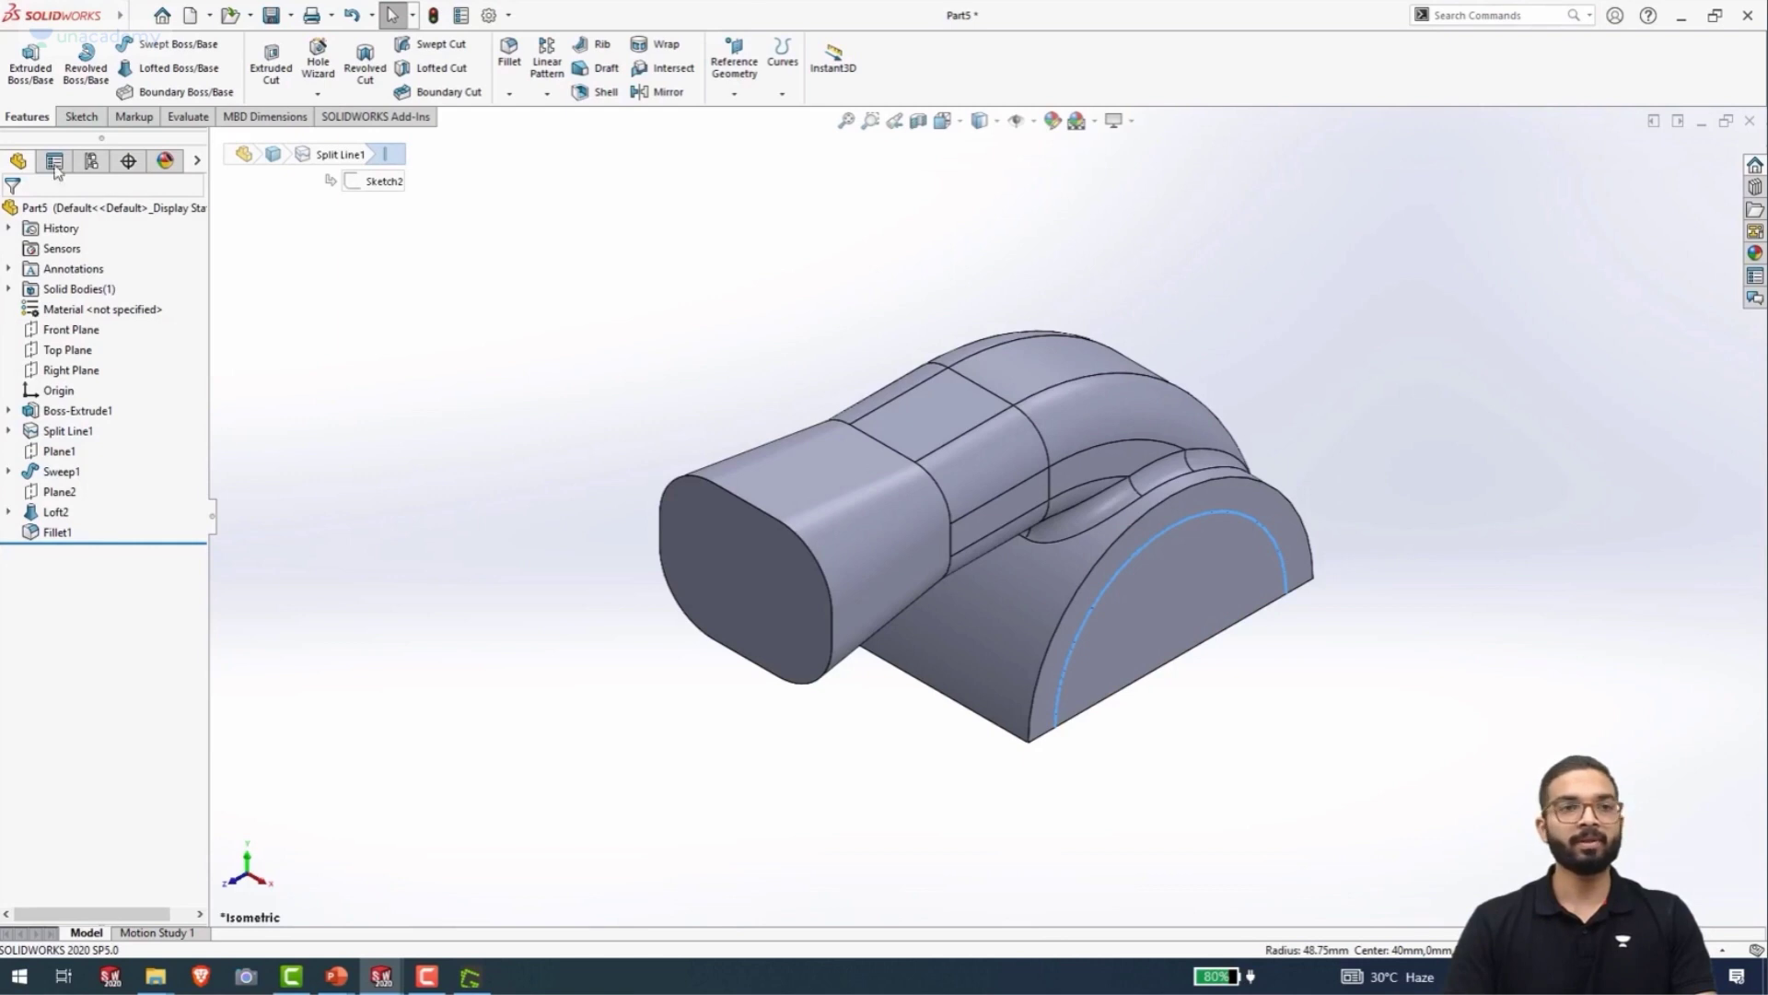
click(437, 343)
- Shell the part with 2.5 mm walls, removing the loft's end face, the half-cylinder's inner split face and its flat bottom face
click(599, 93)
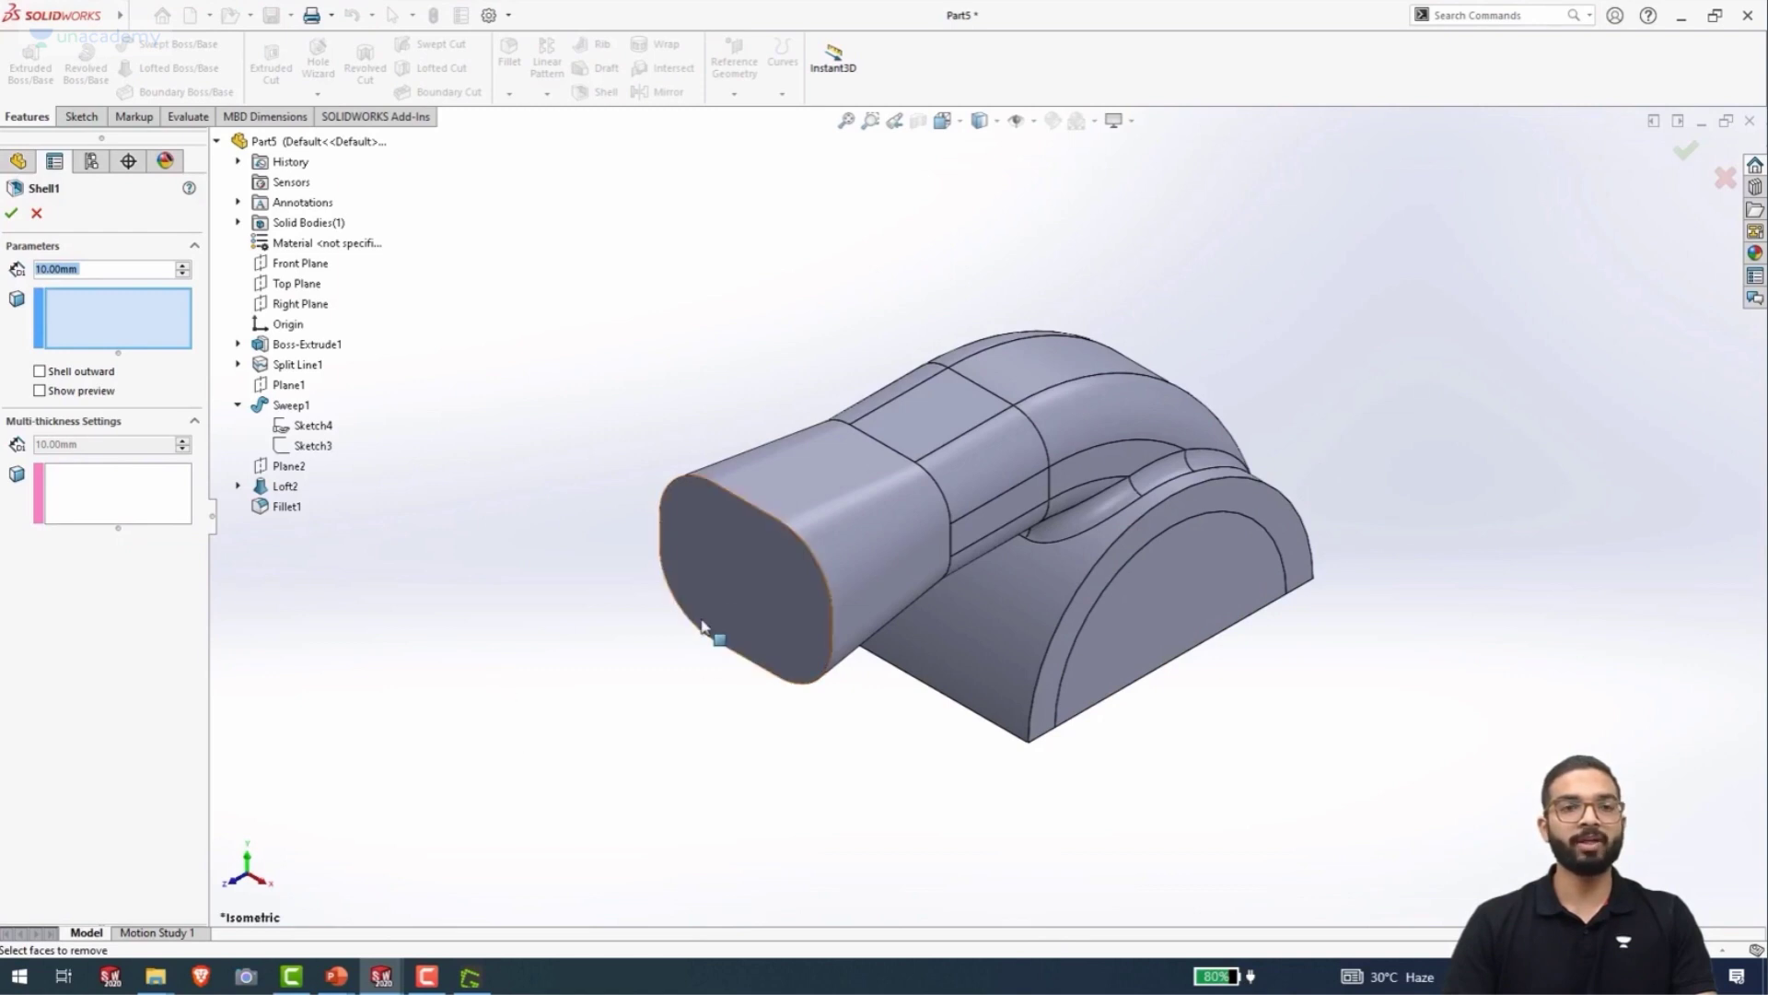
click(716, 588)
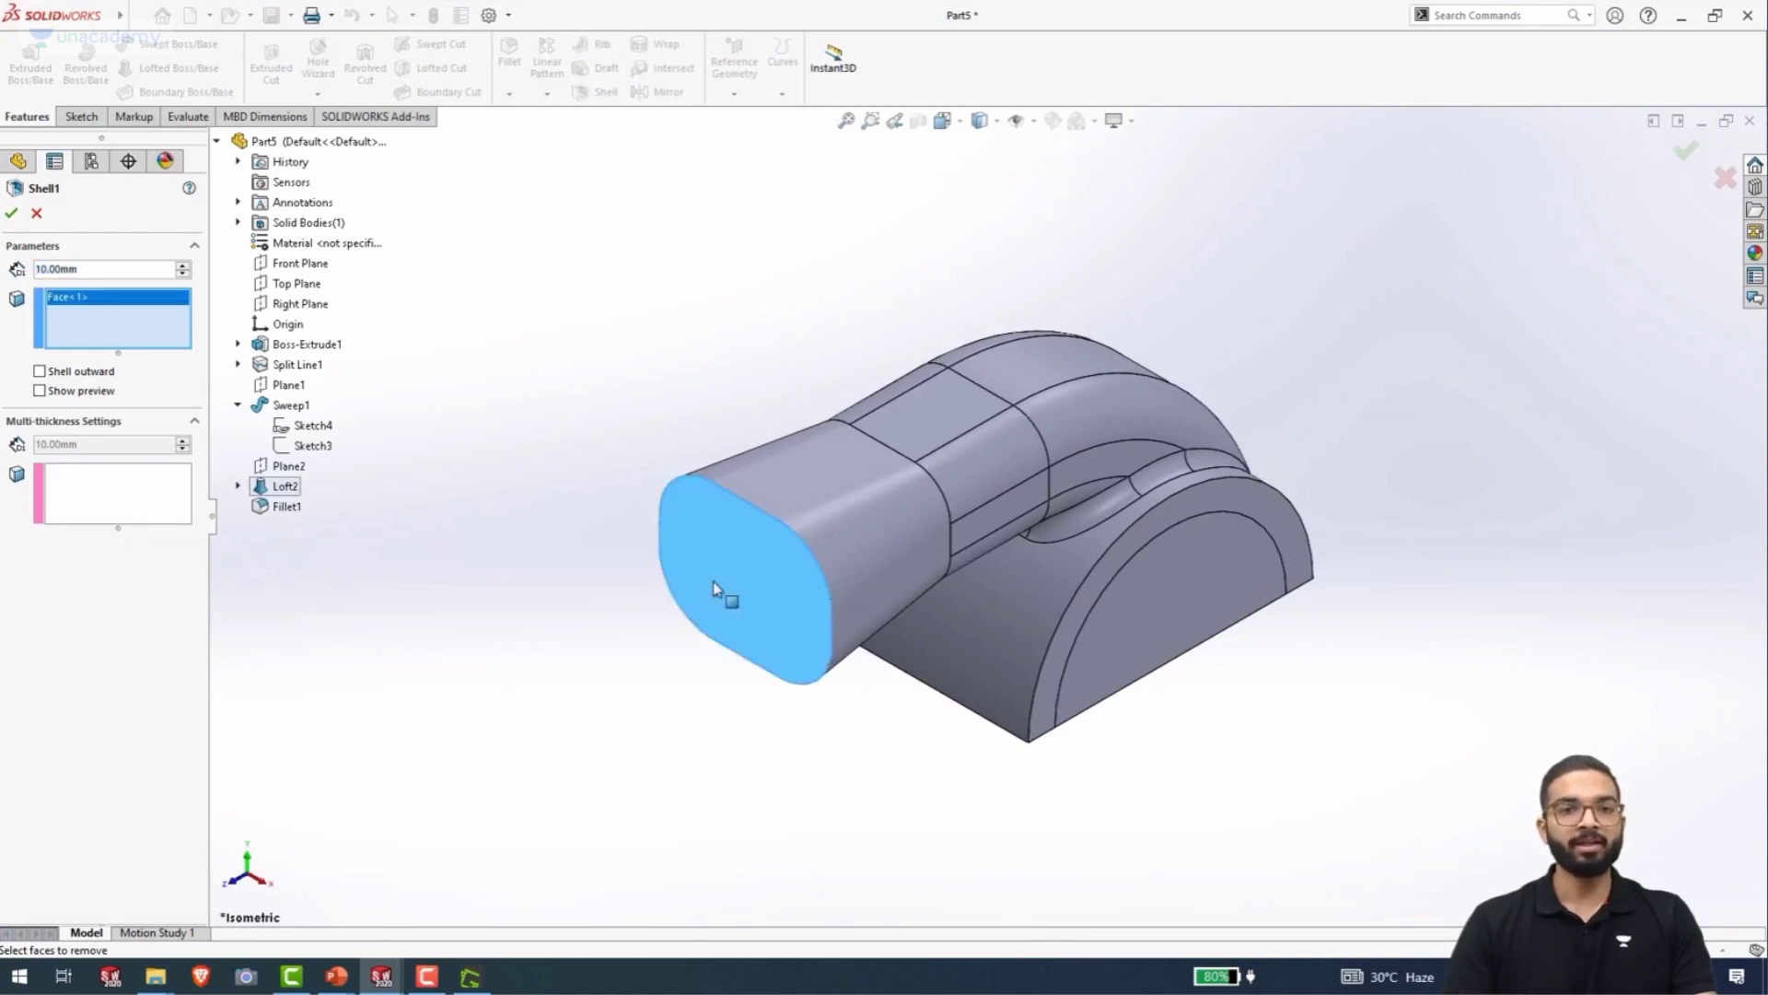
click(1197, 607)
middle_drag(1110, 797, 1082, 551)
click(1107, 689)
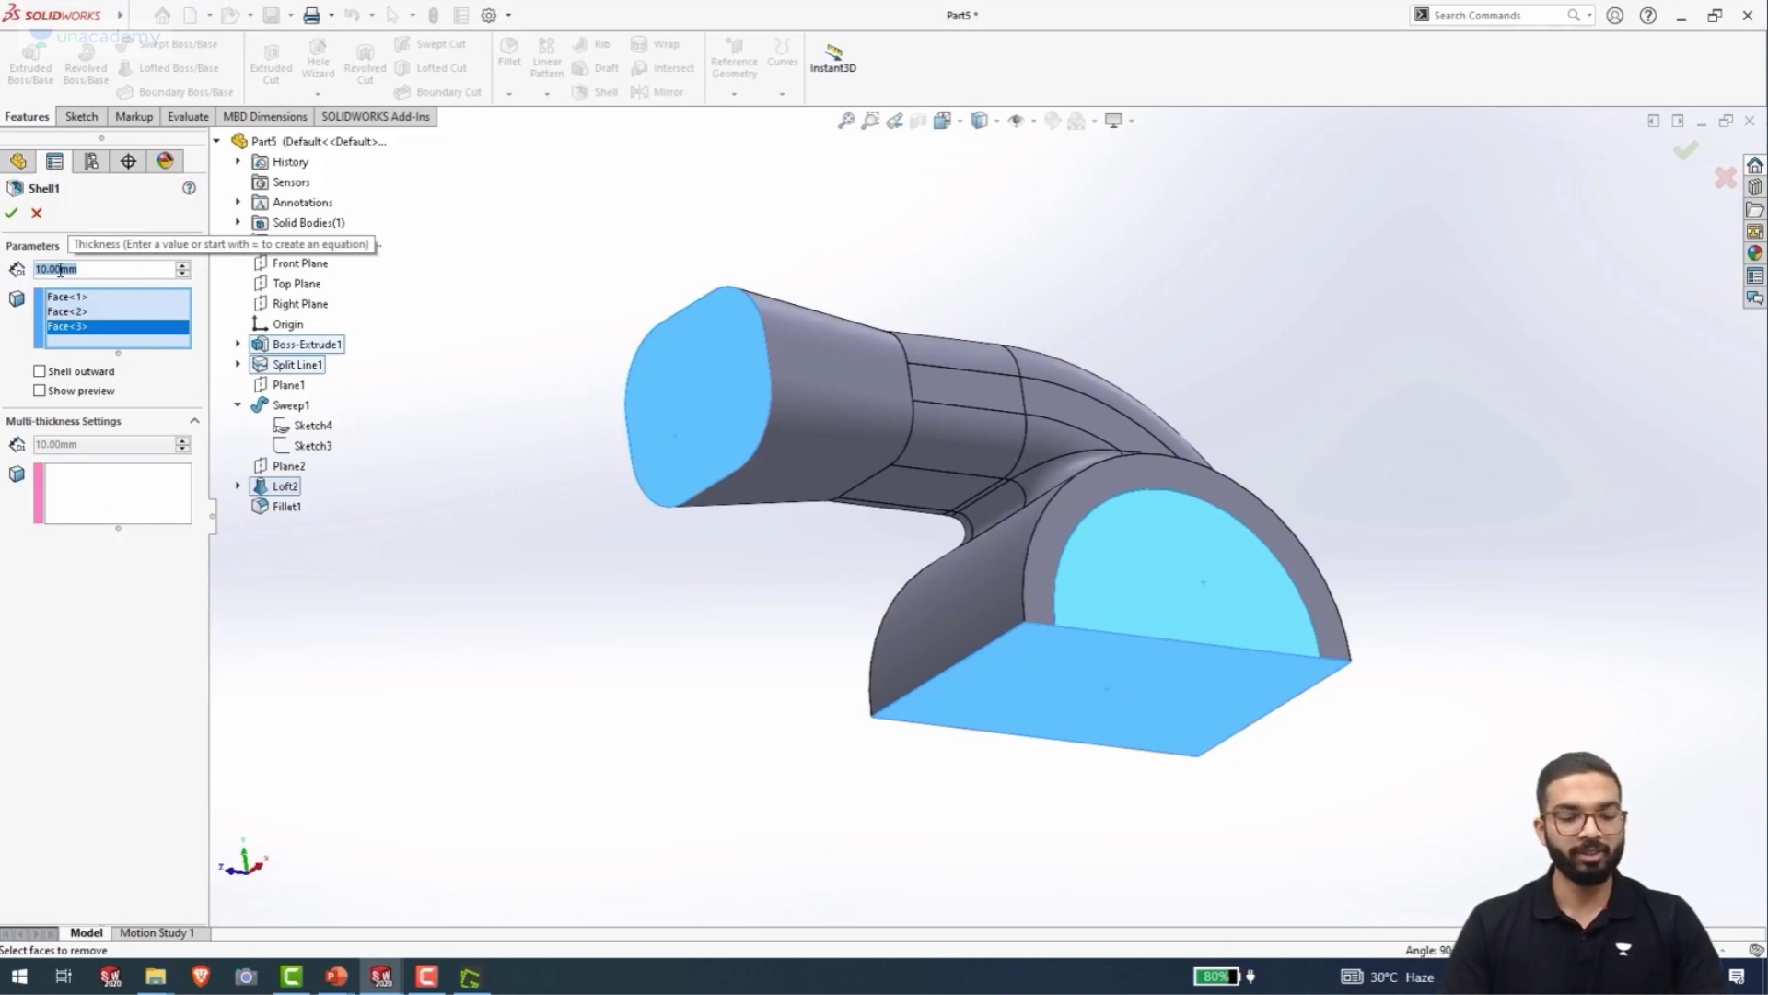
text(2.5)
key(Return)
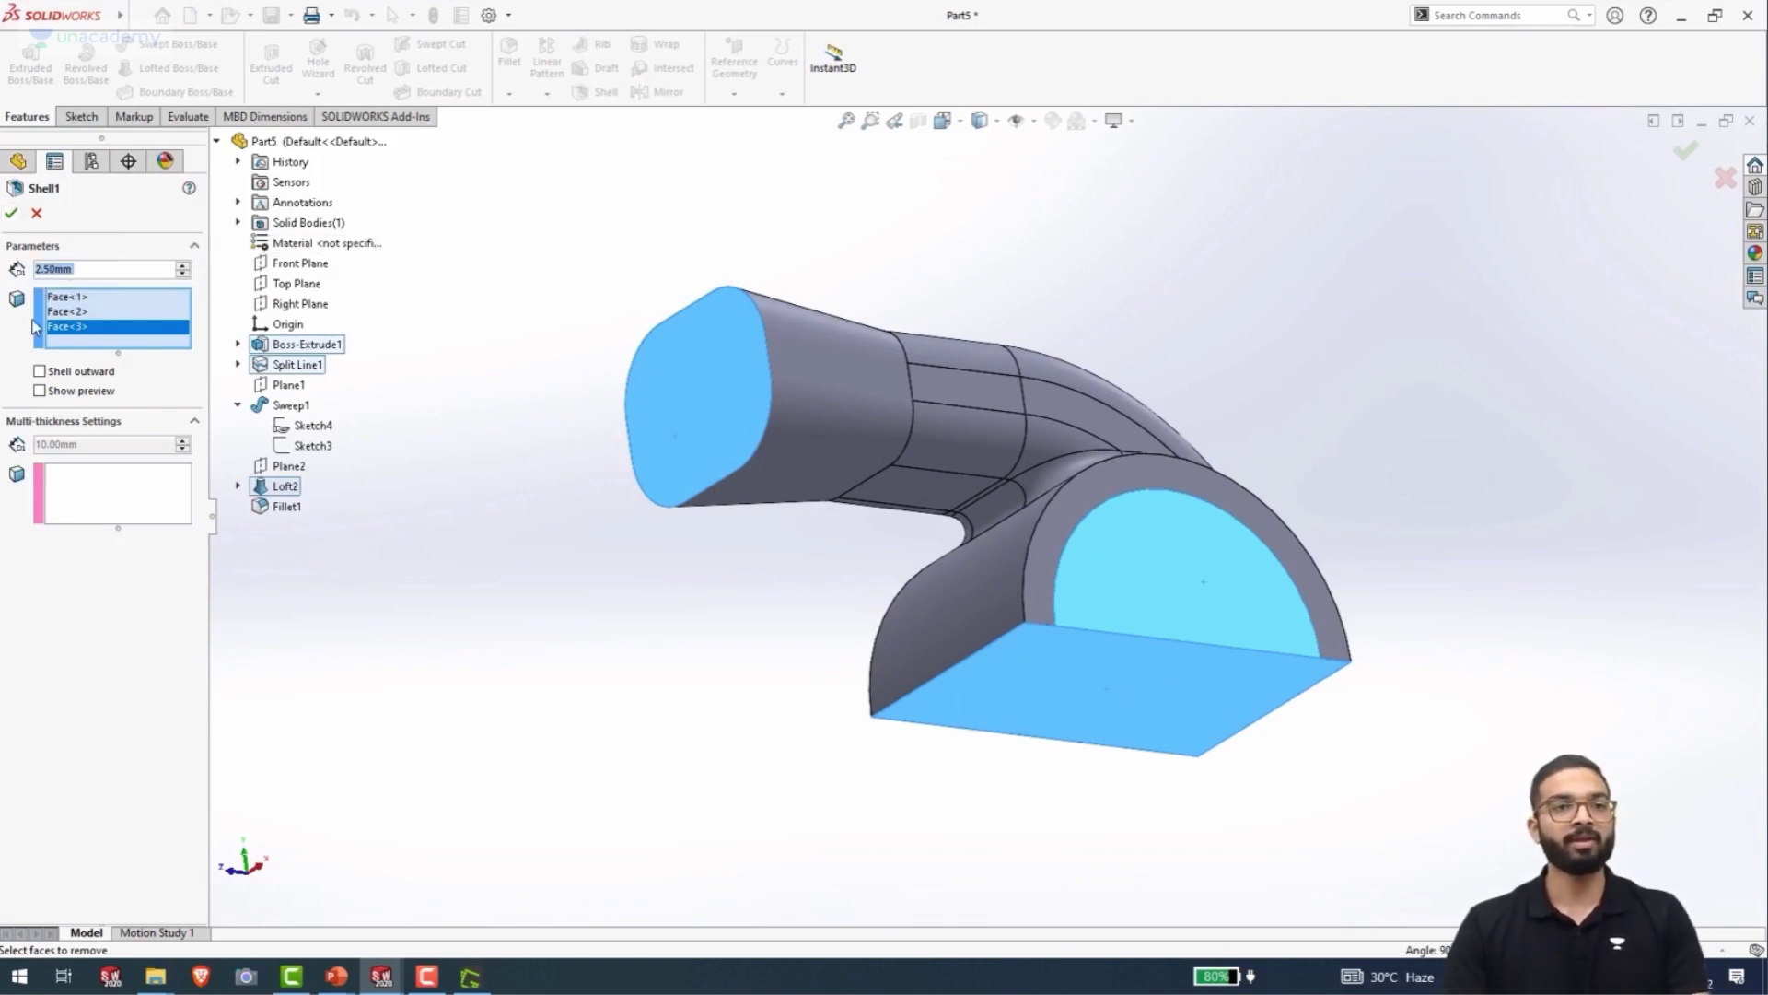
click(40, 391)
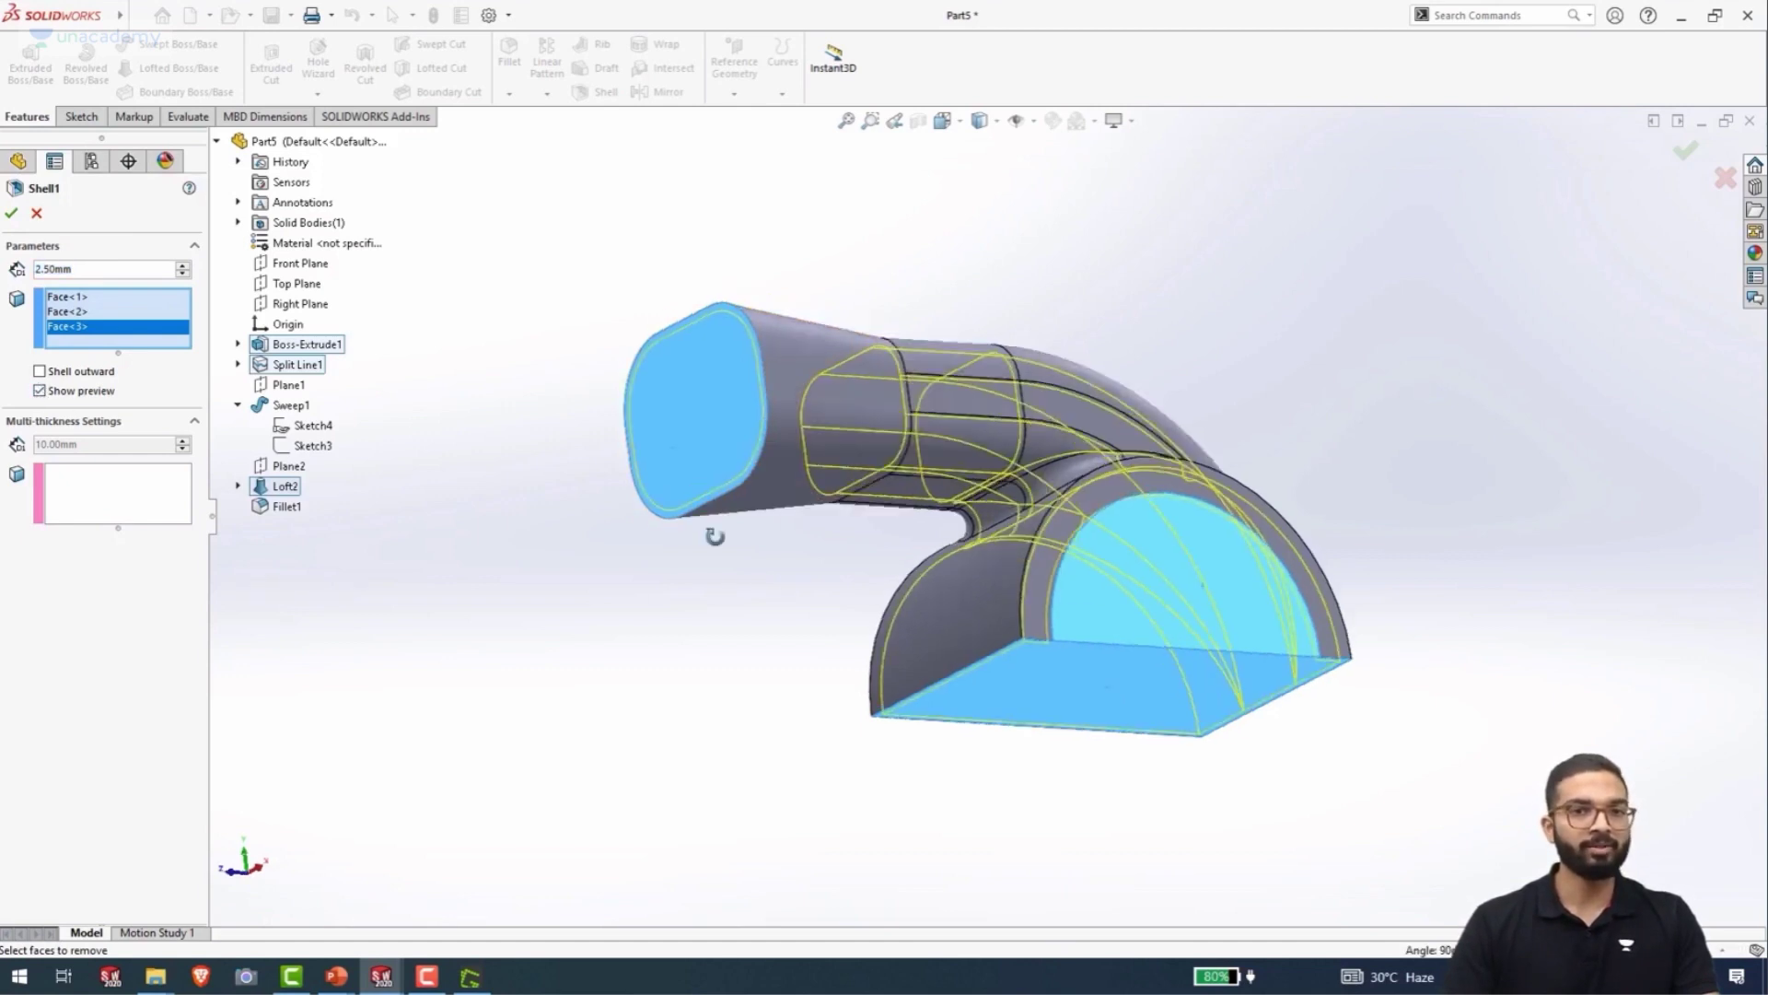
middle_drag(715, 533, 651, 607)
middle_drag(769, 541, 775, 426)
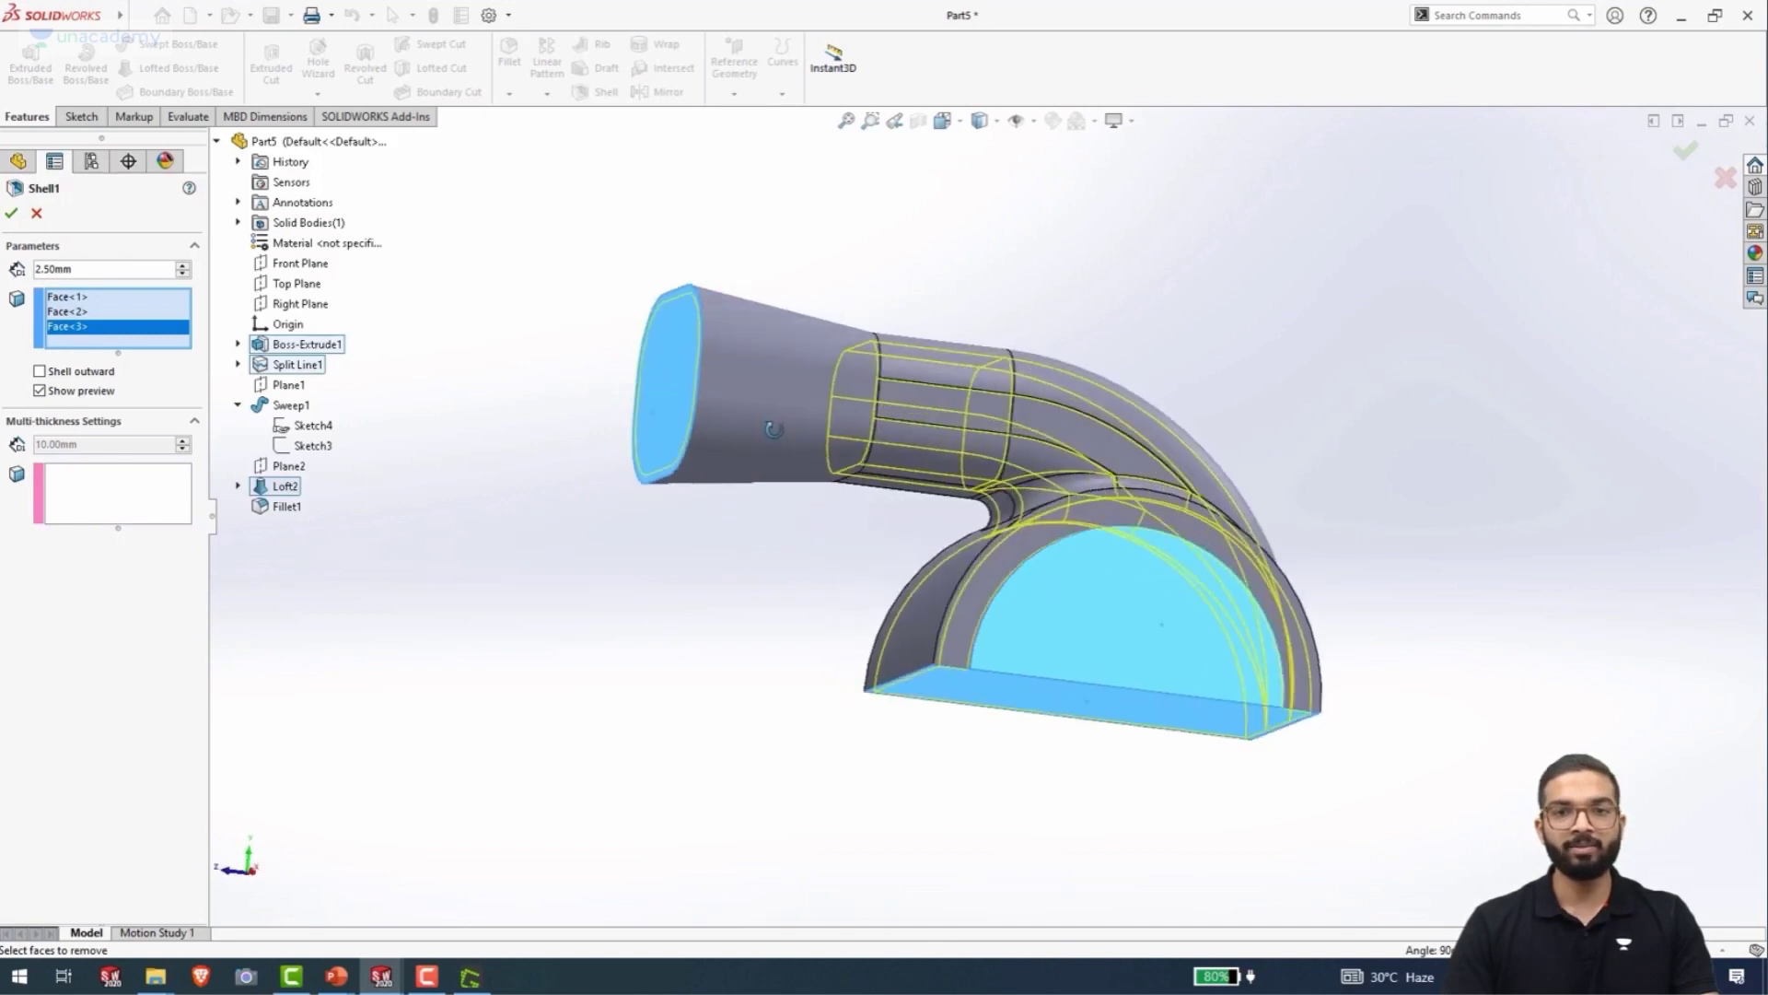
click(11, 213)
- Examine the shelled part from several angles, checking the half-ring face, its outer edge and the hollow interior
middle_drag(643, 519, 565, 464)
key(Escape)
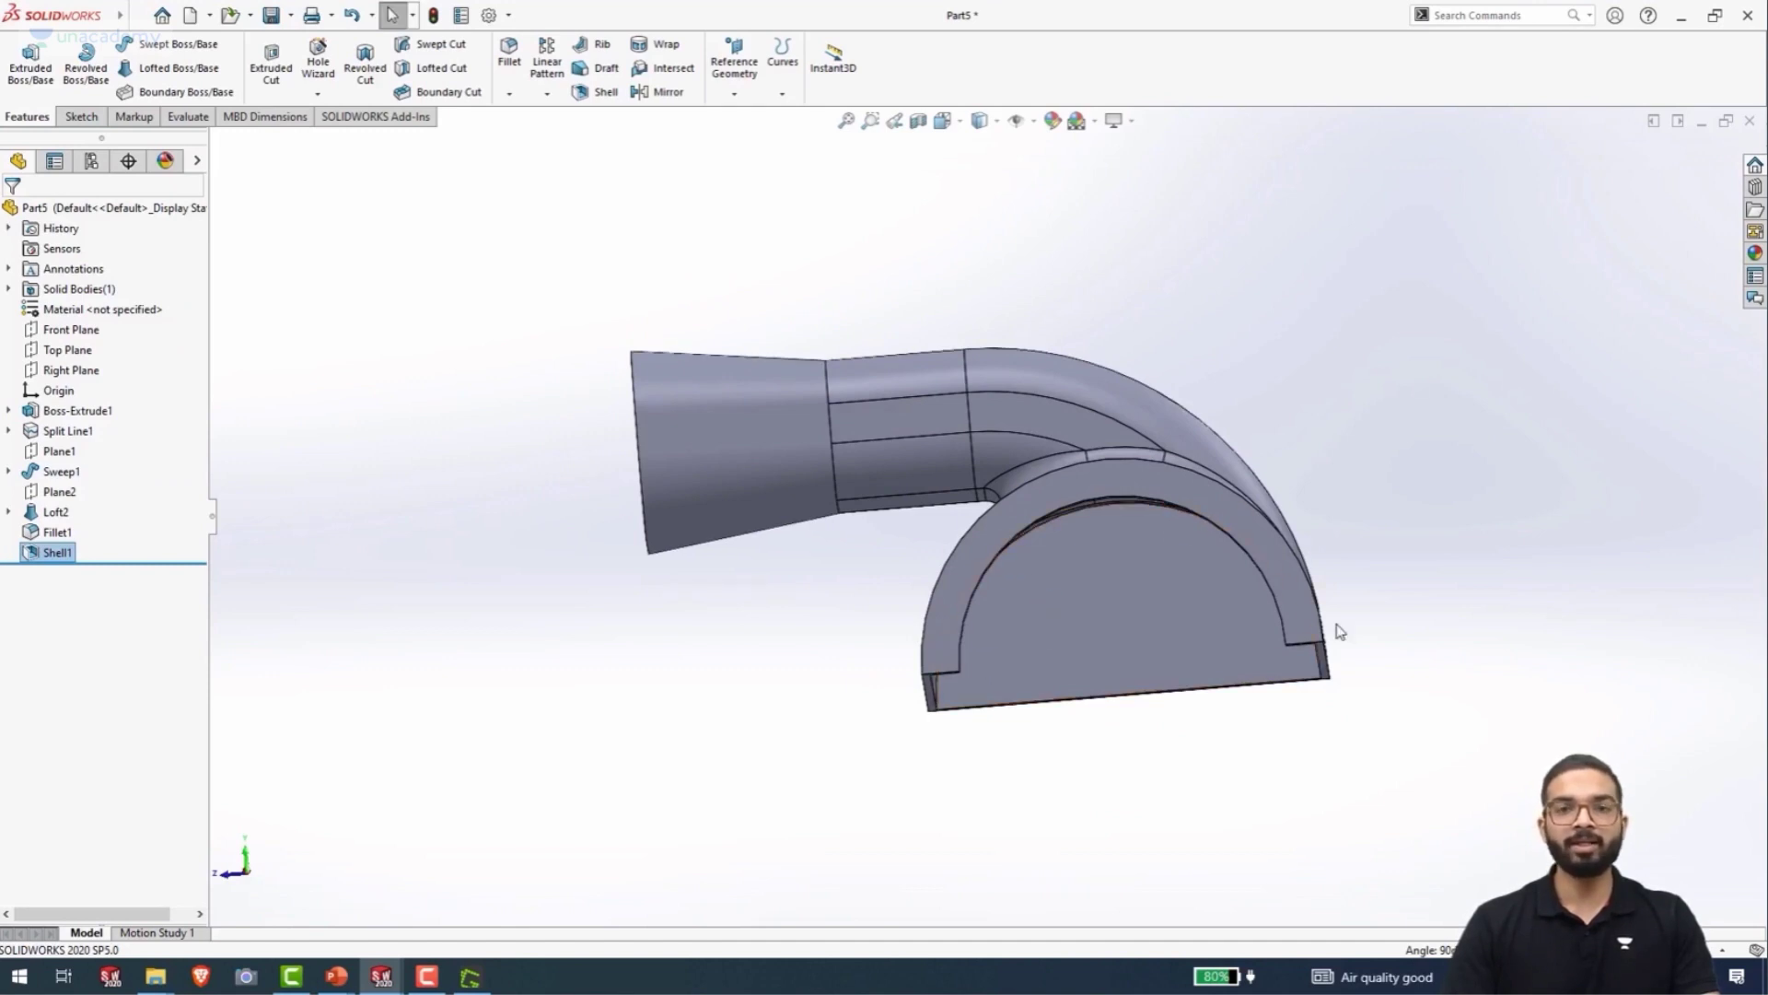
middle_drag(1073, 592, 1046, 564)
scroll(1073, 592, down, 5)
click(1080, 580)
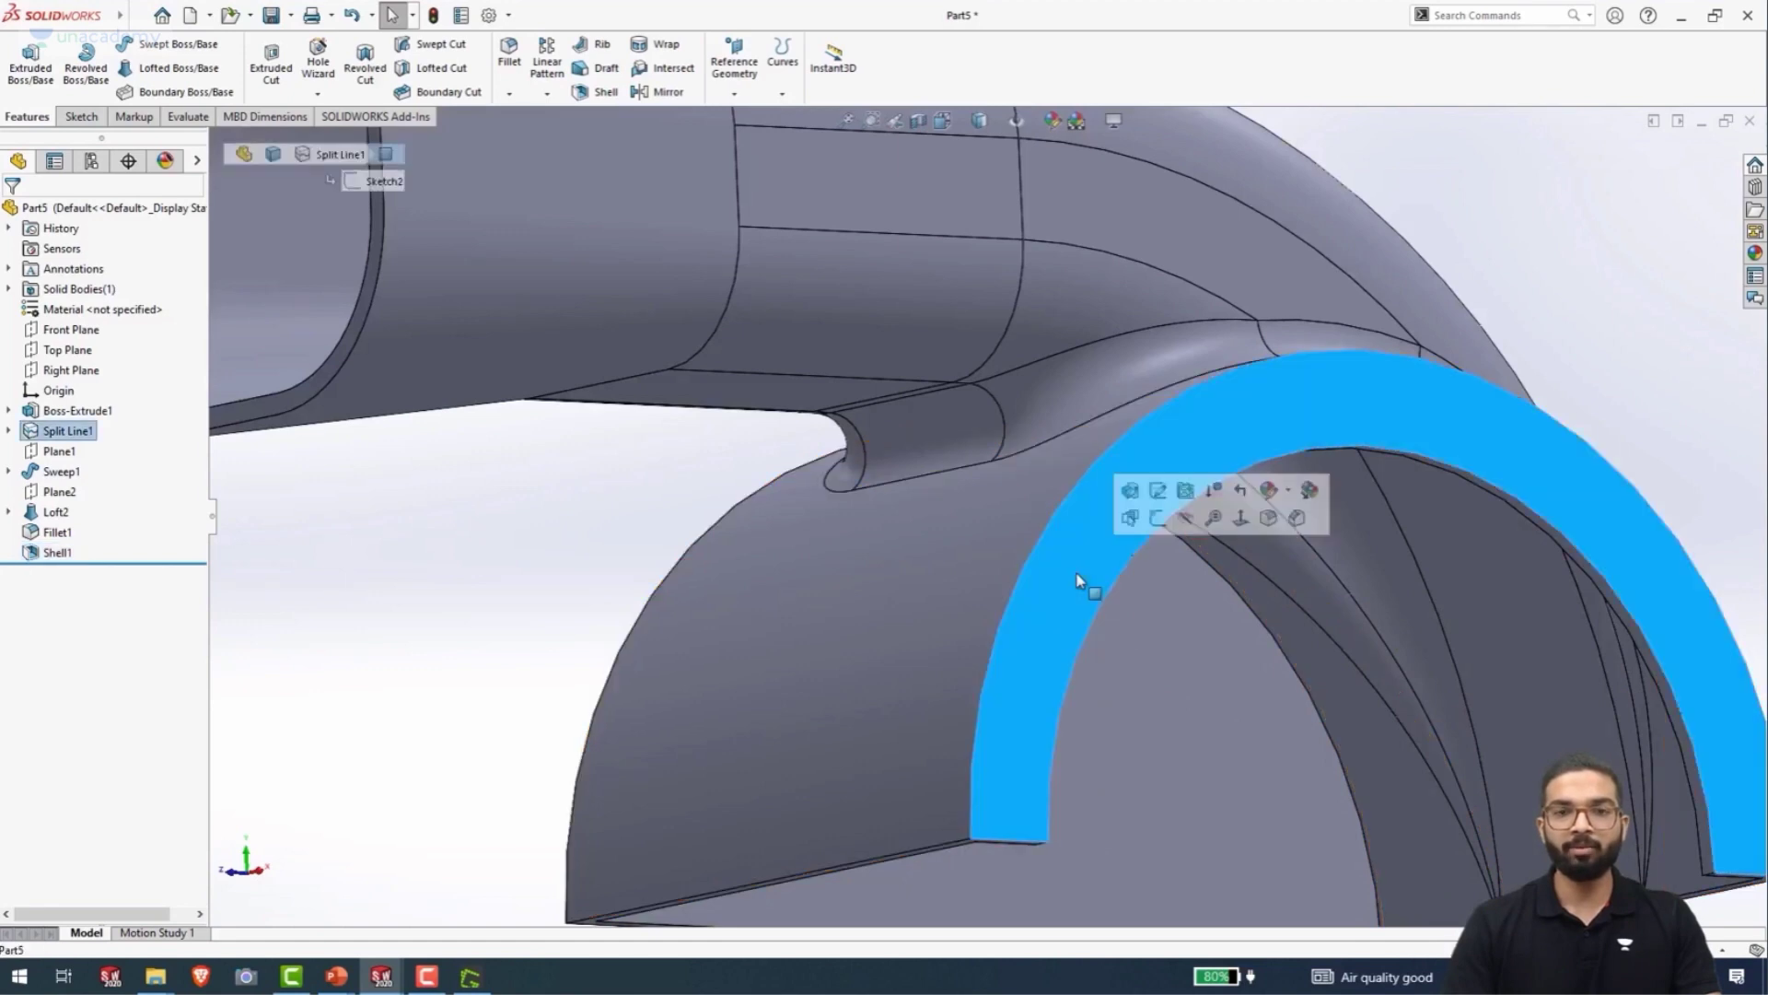
middle_drag(1176, 672, 1097, 644)
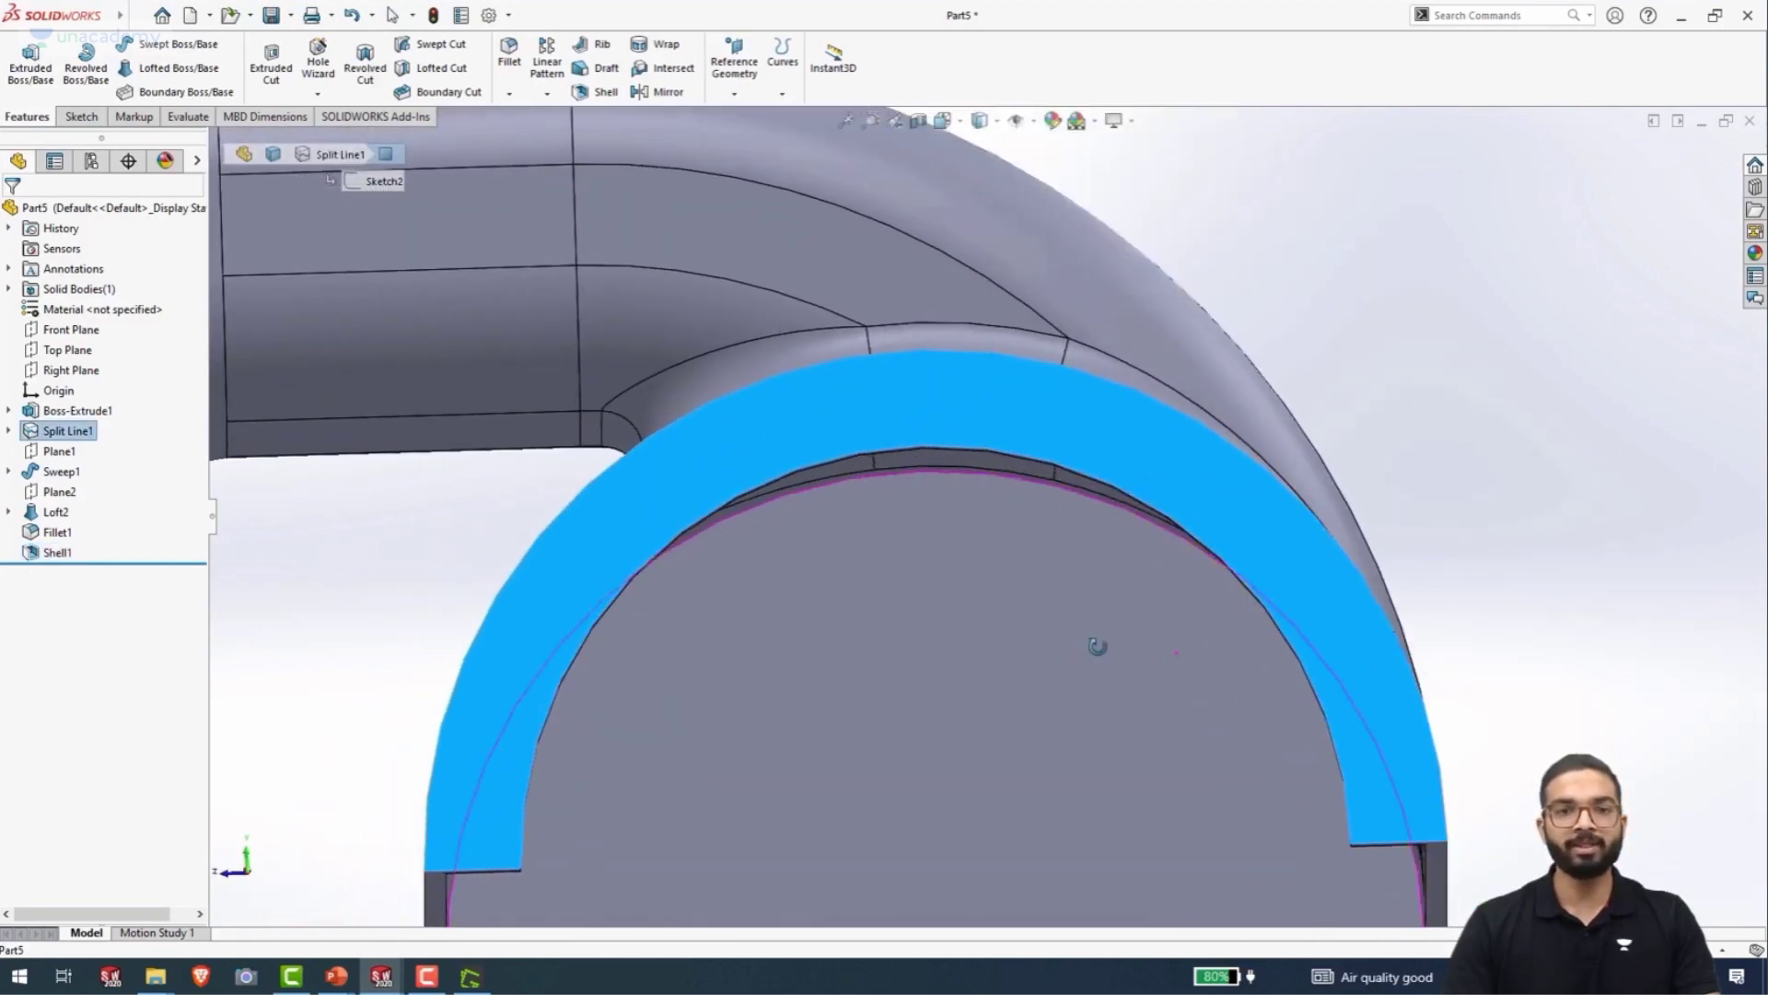
scroll(1102, 652, up, 4)
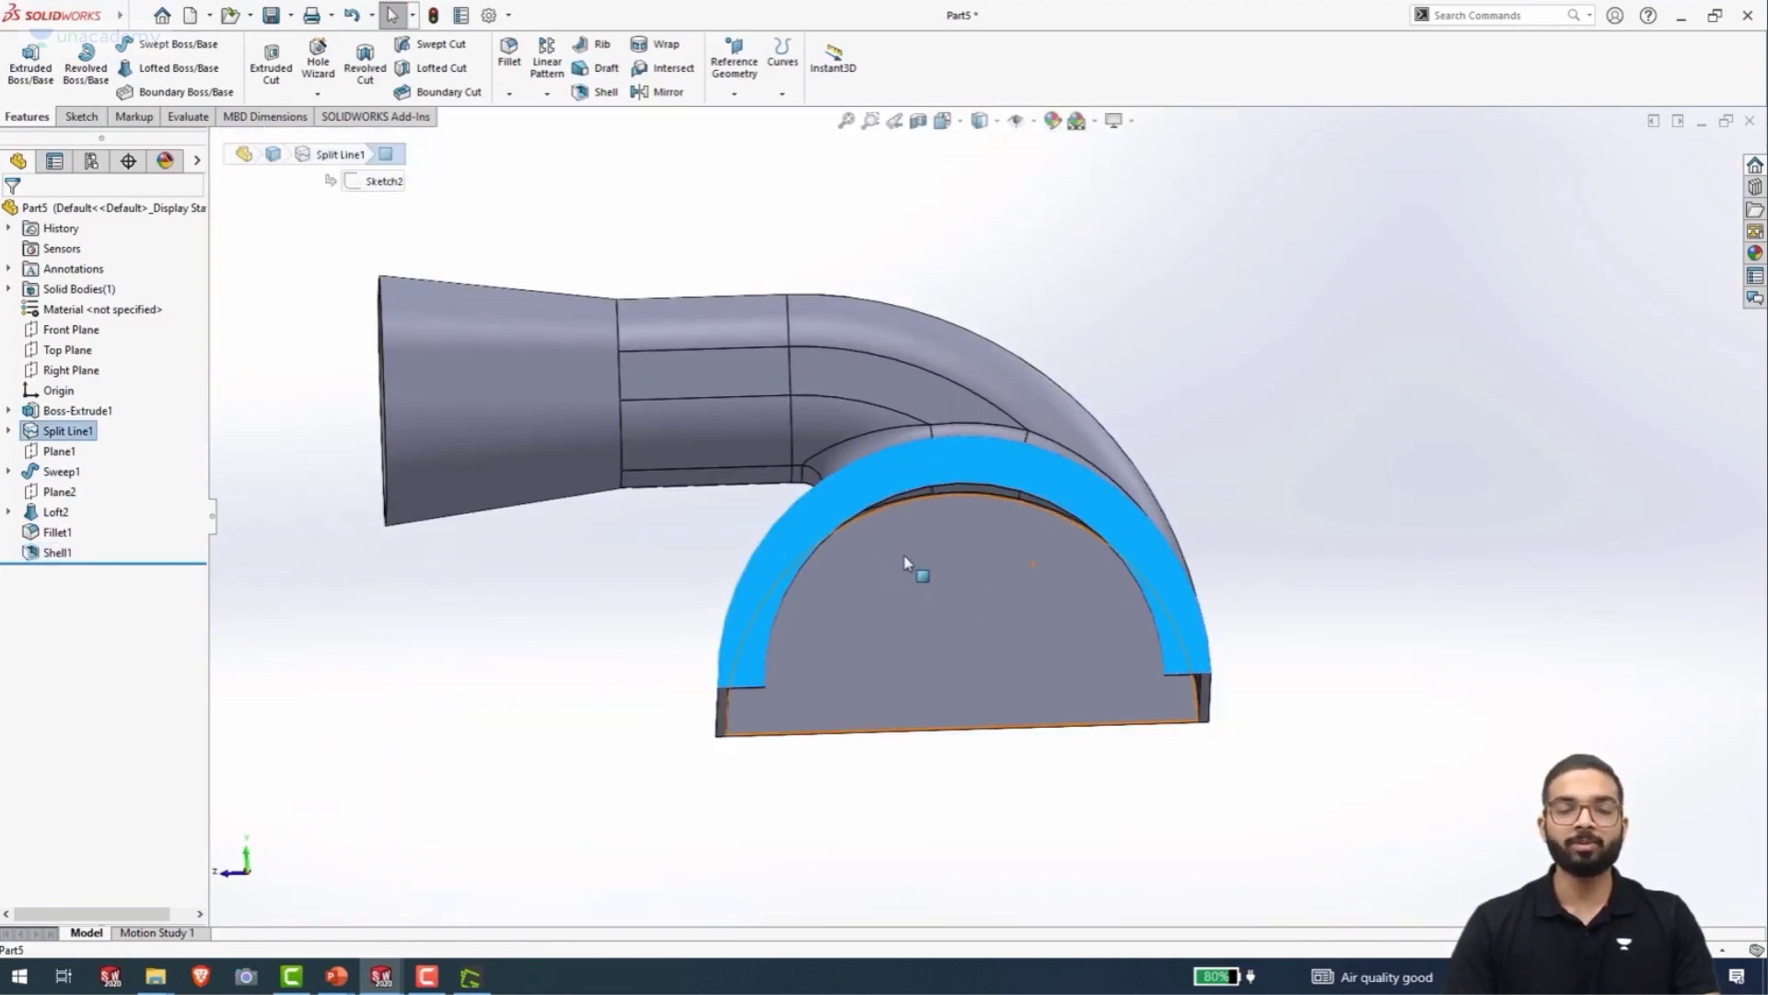
mouse_move(915, 564)
middle_down()
mouse_move(916, 620)
mouse_move(915, 537)
middle_up()
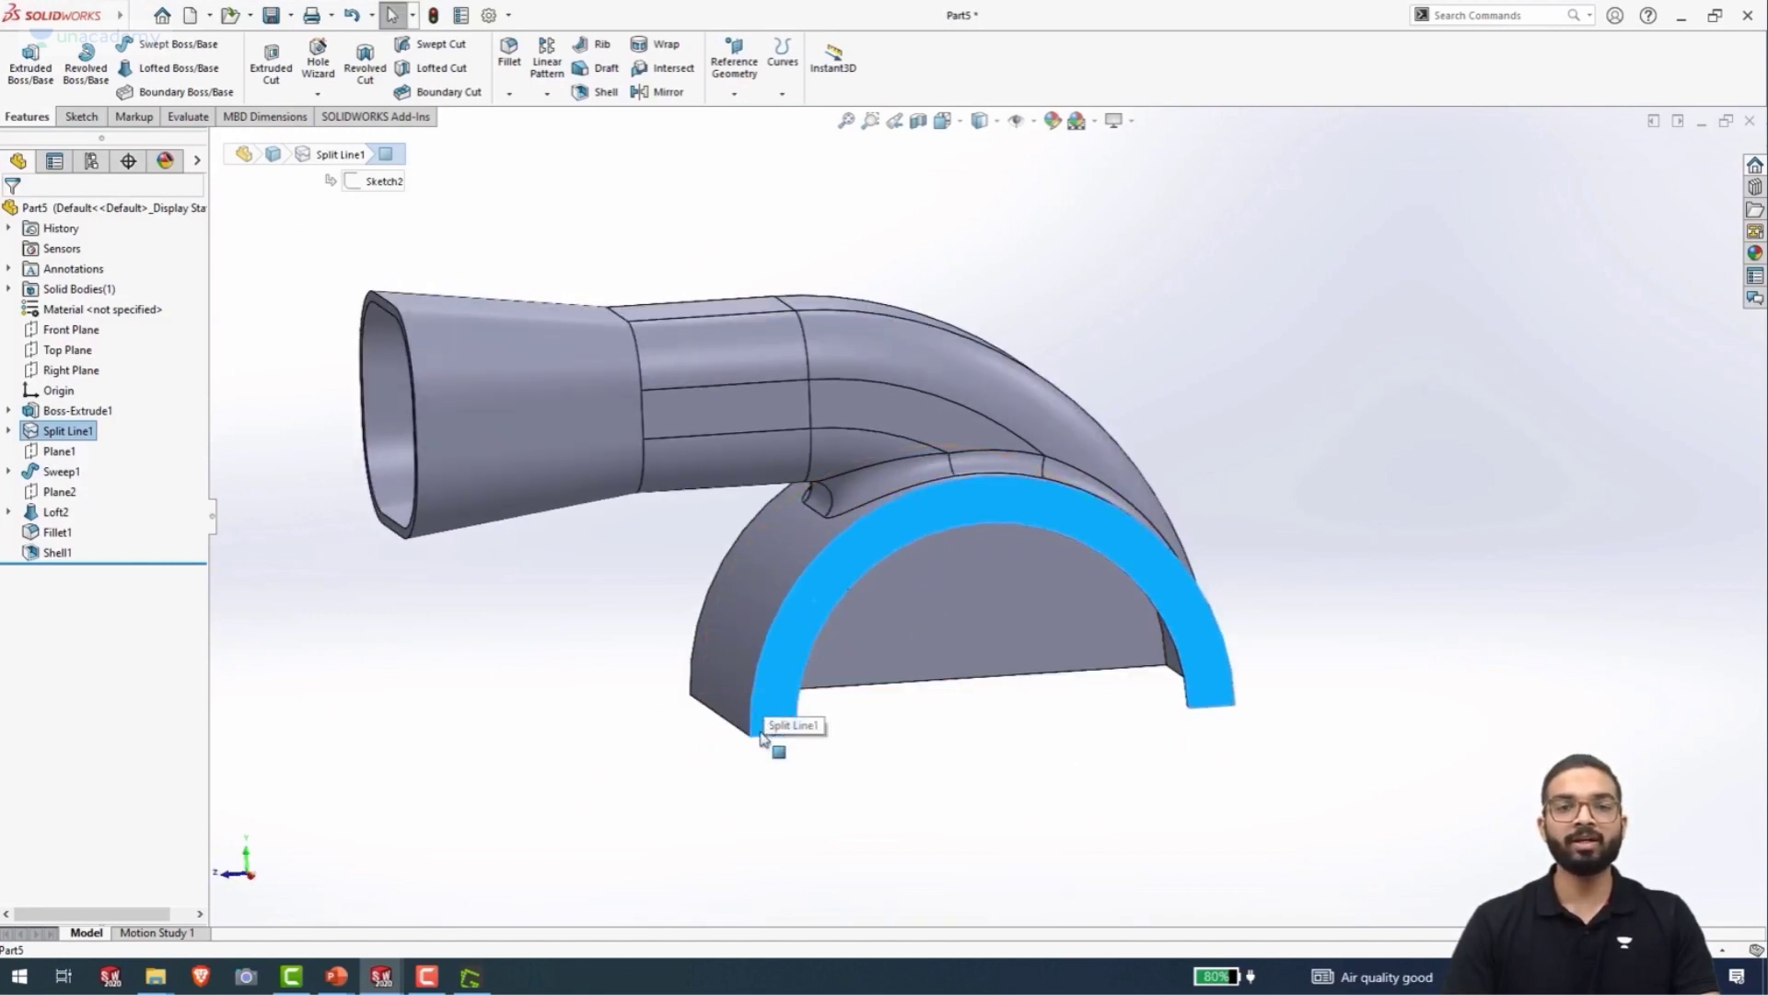
click(785, 624)
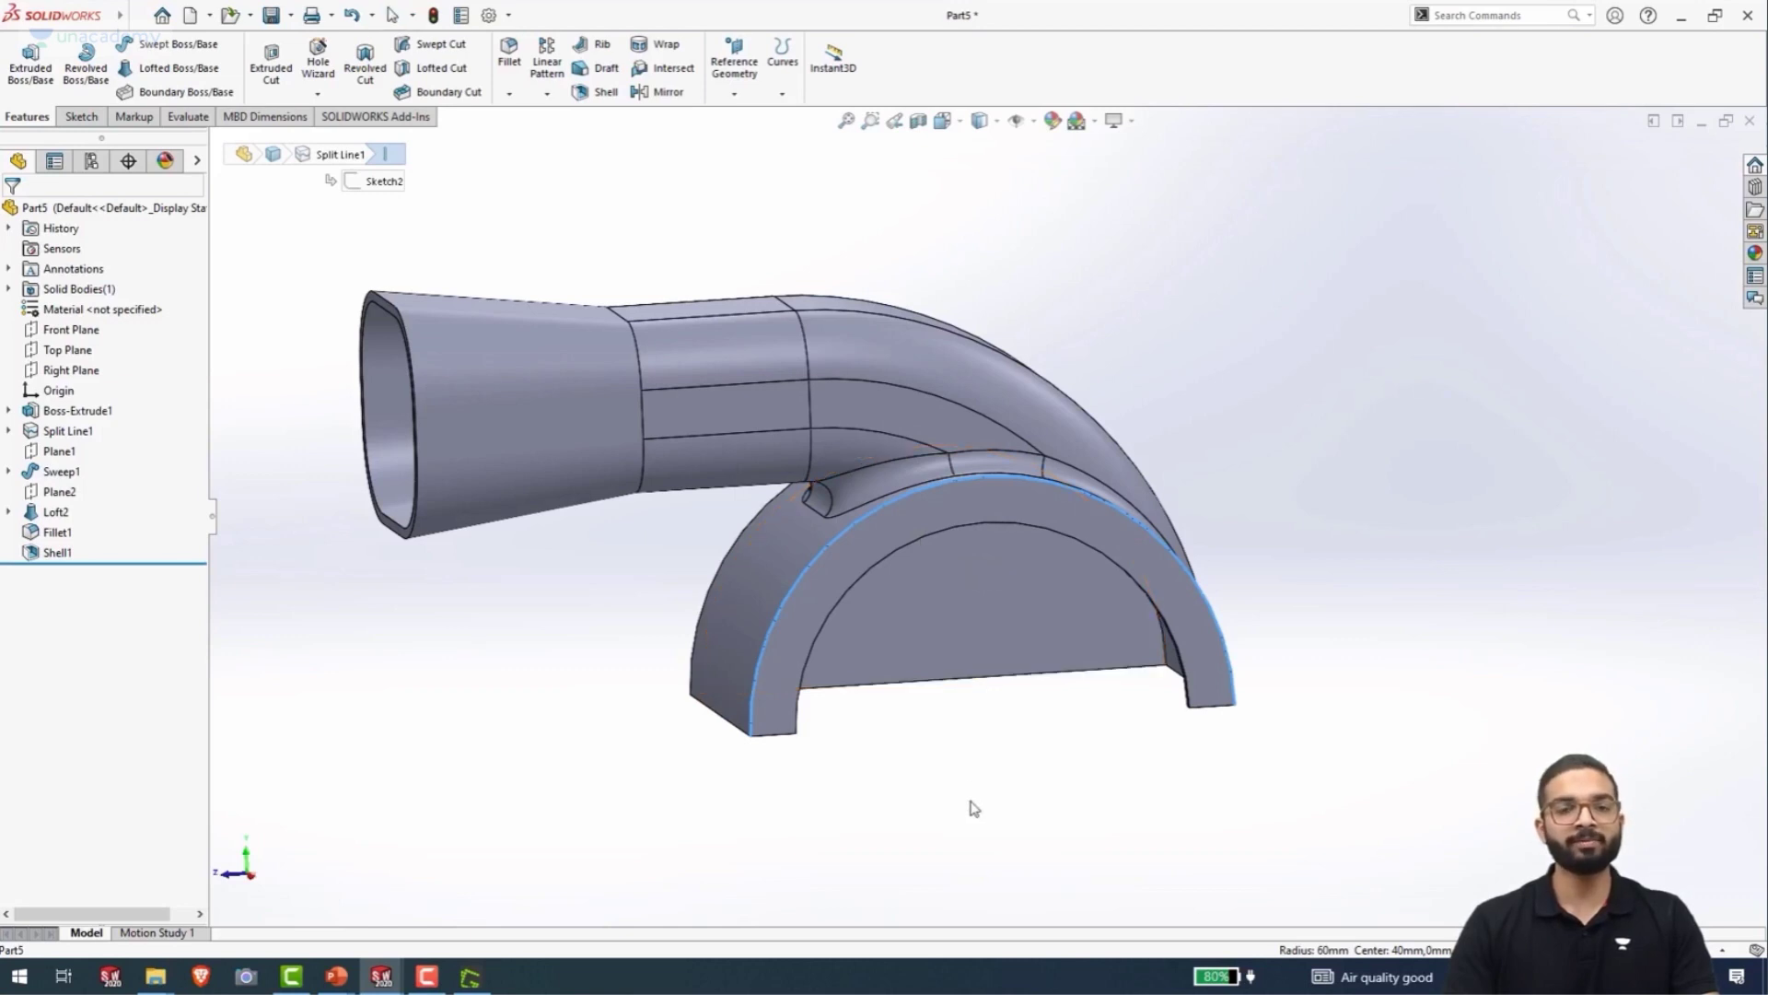
middle_drag(967, 803, 728, 719)
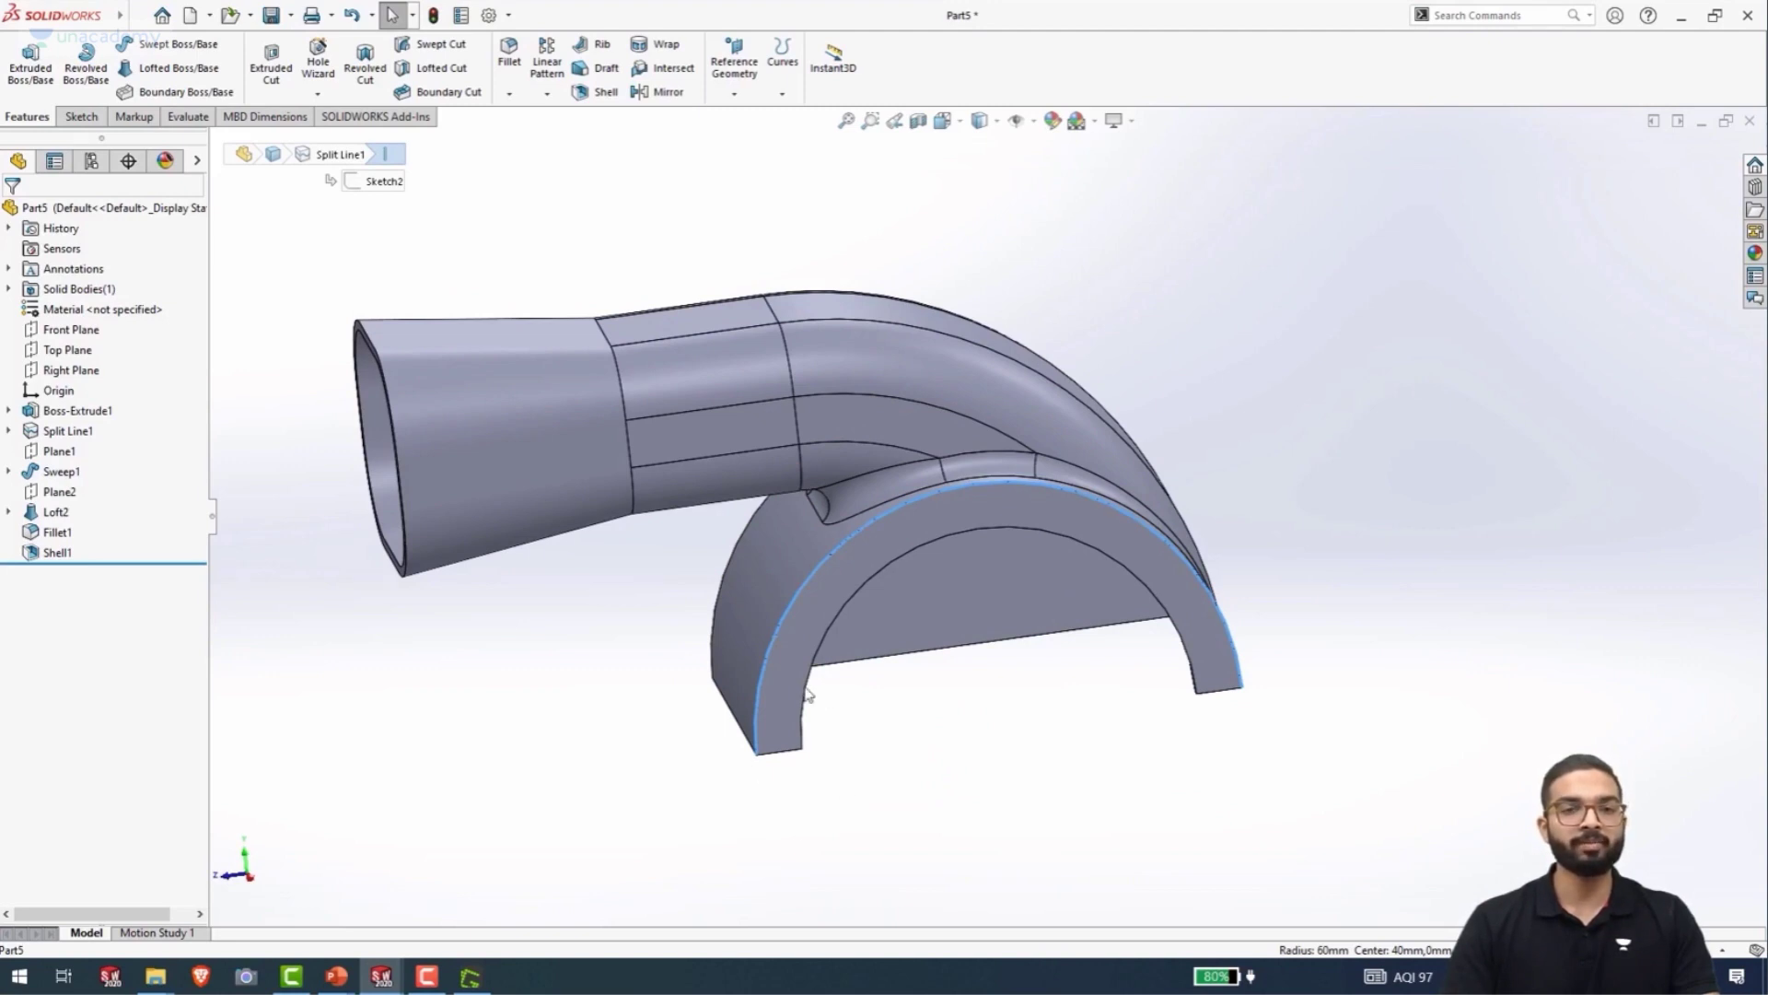
- On the half-ring face, sketch a corner rectangle about 27.6 by 7.5 mm along the base line, overlapping the outer arc
click(781, 726)
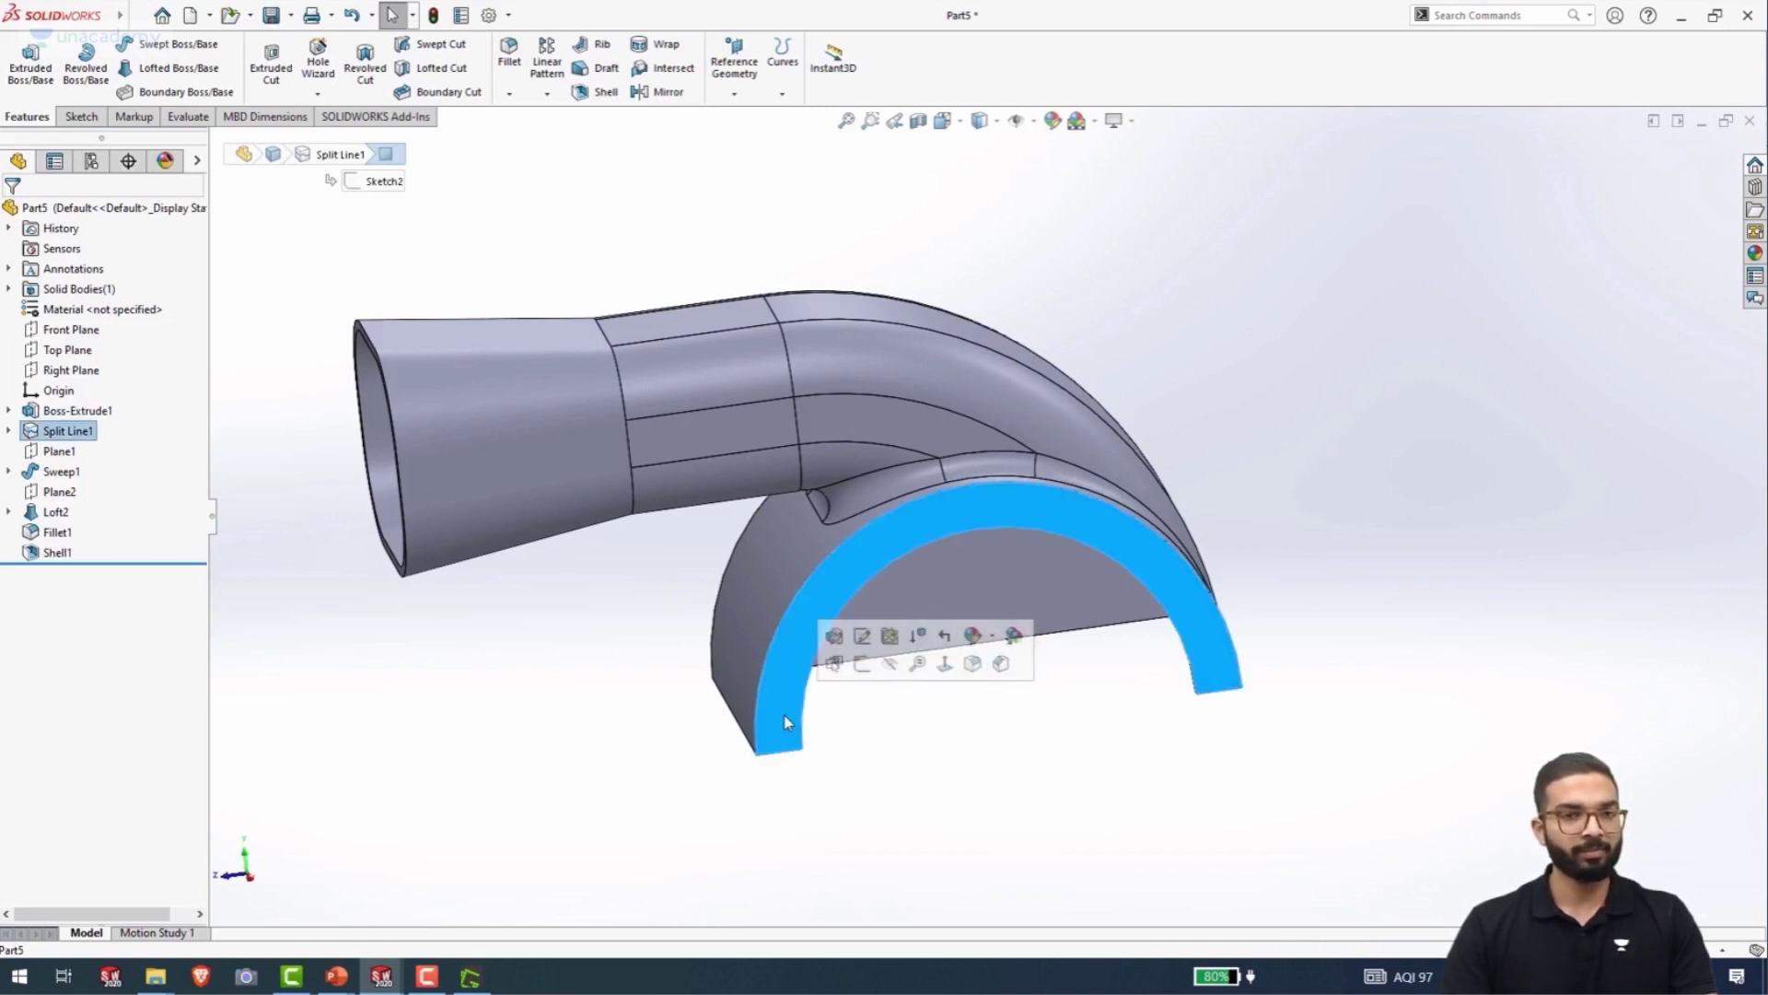
click(786, 721)
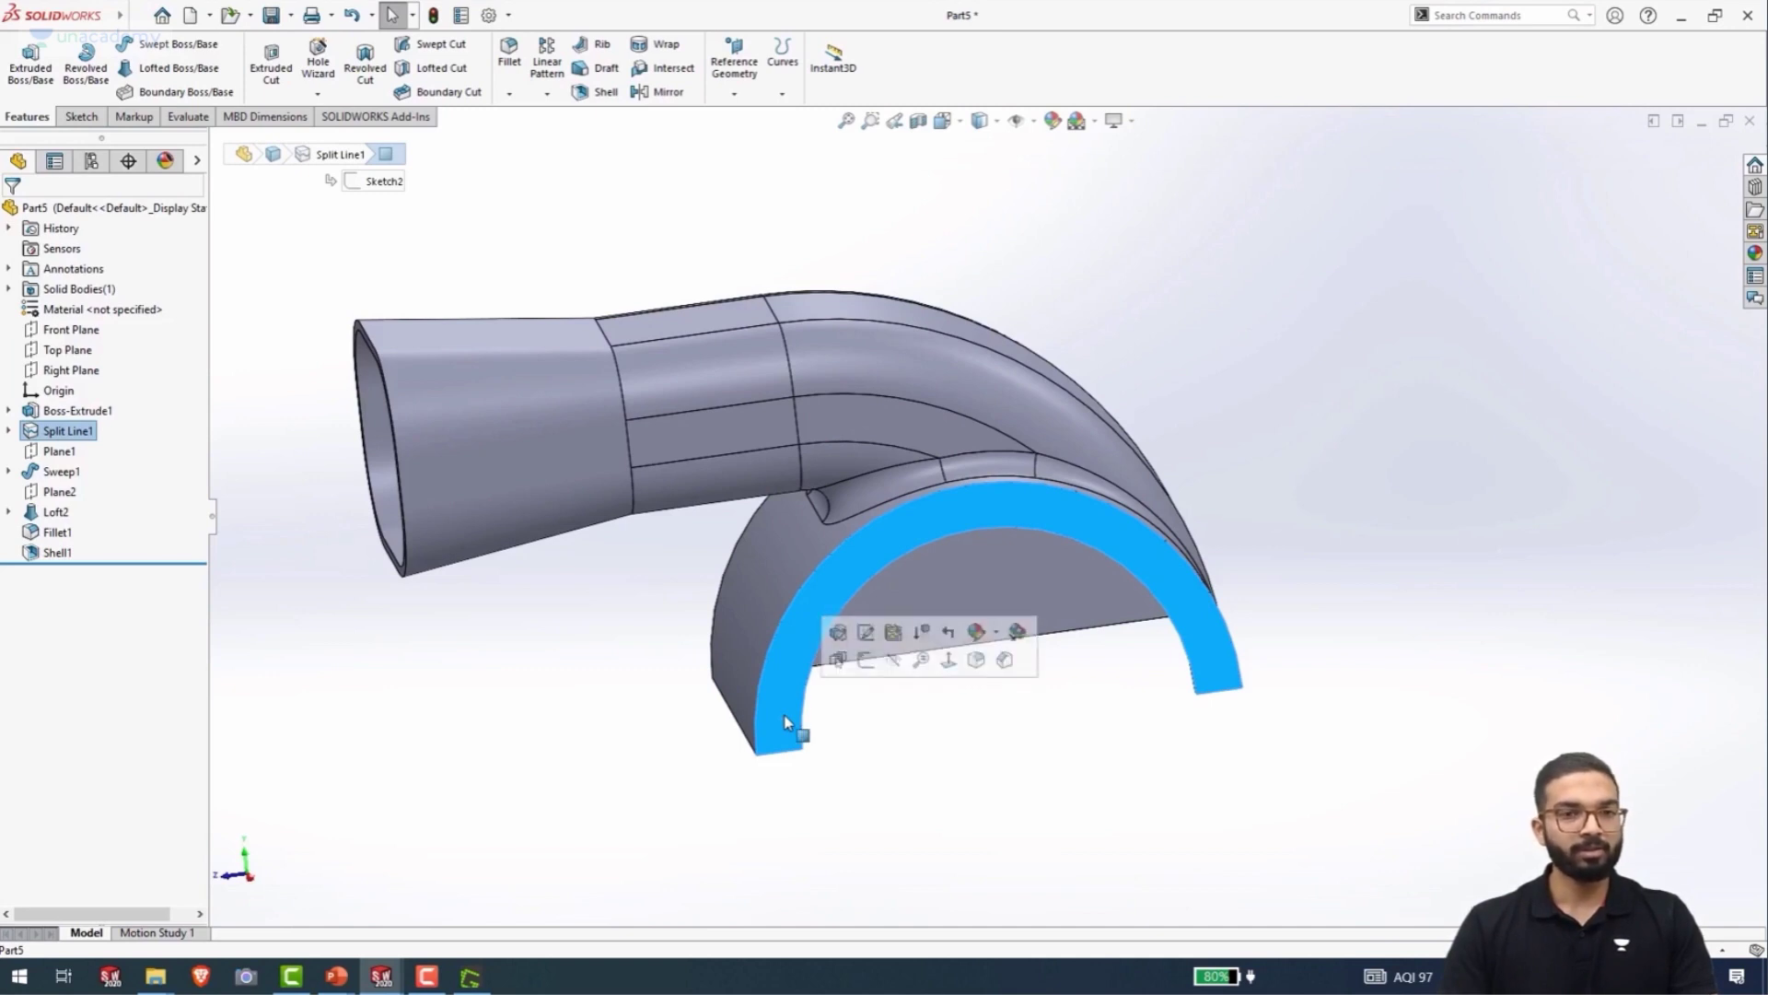
click(865, 660)
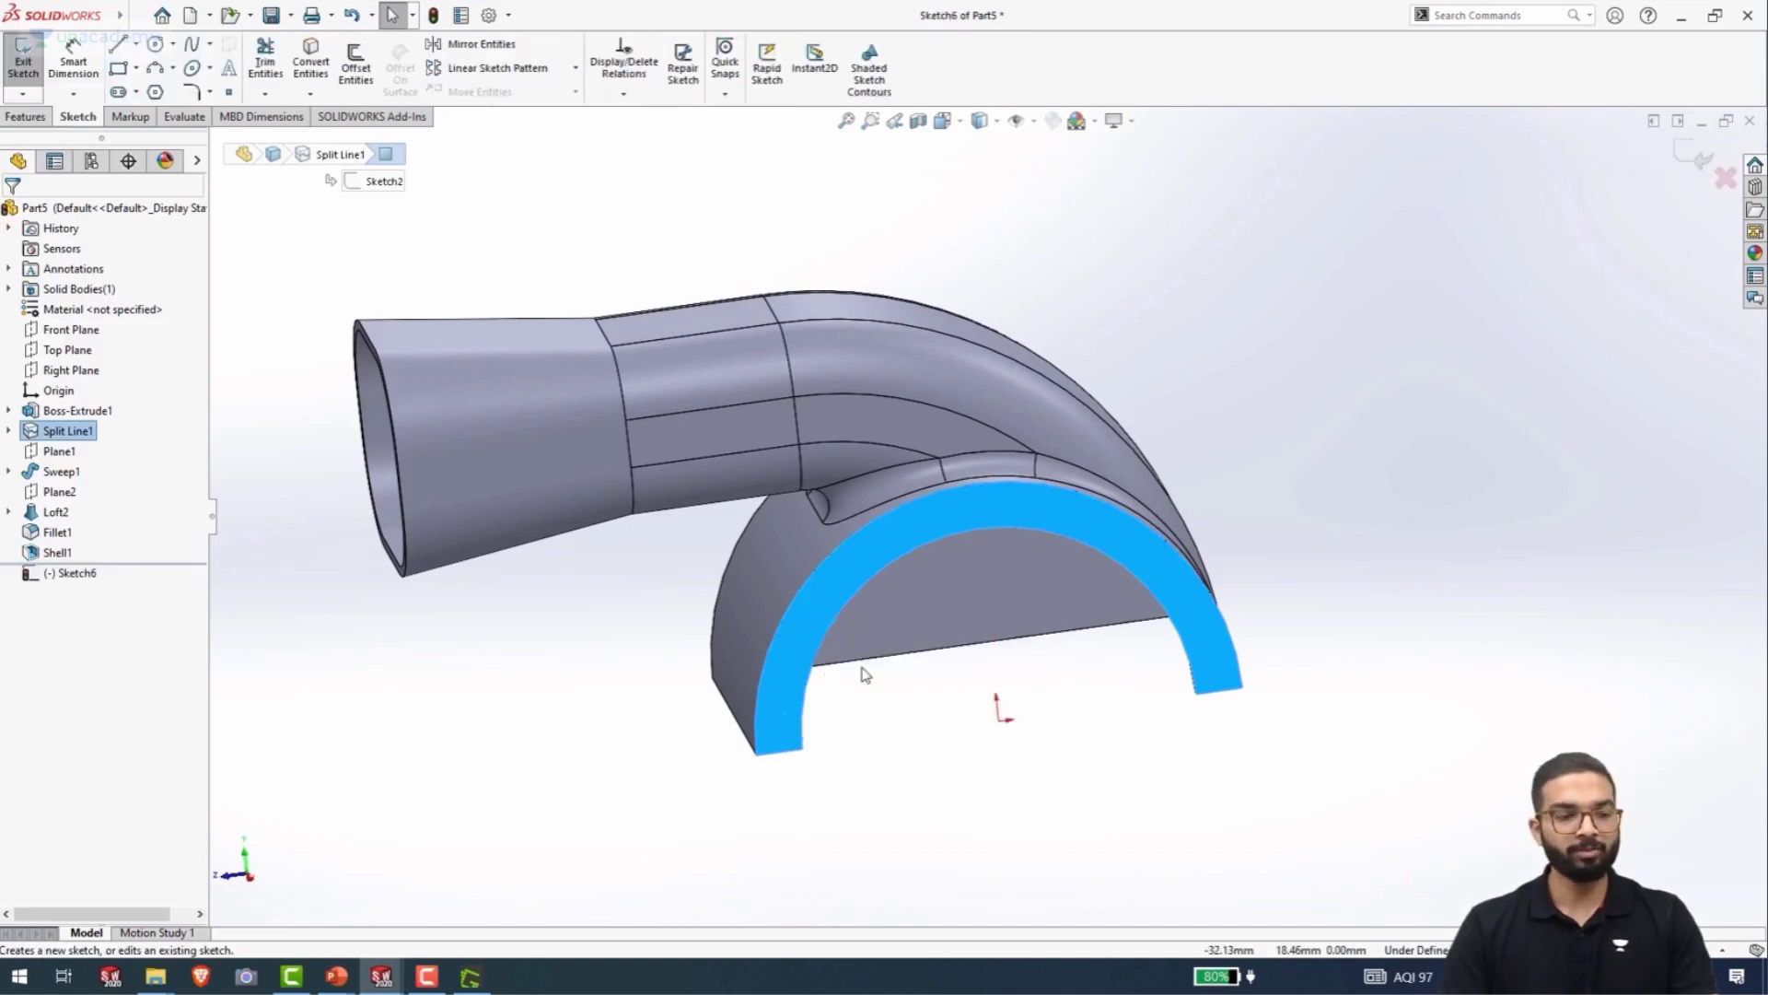
scroll(1123, 719, down, 3)
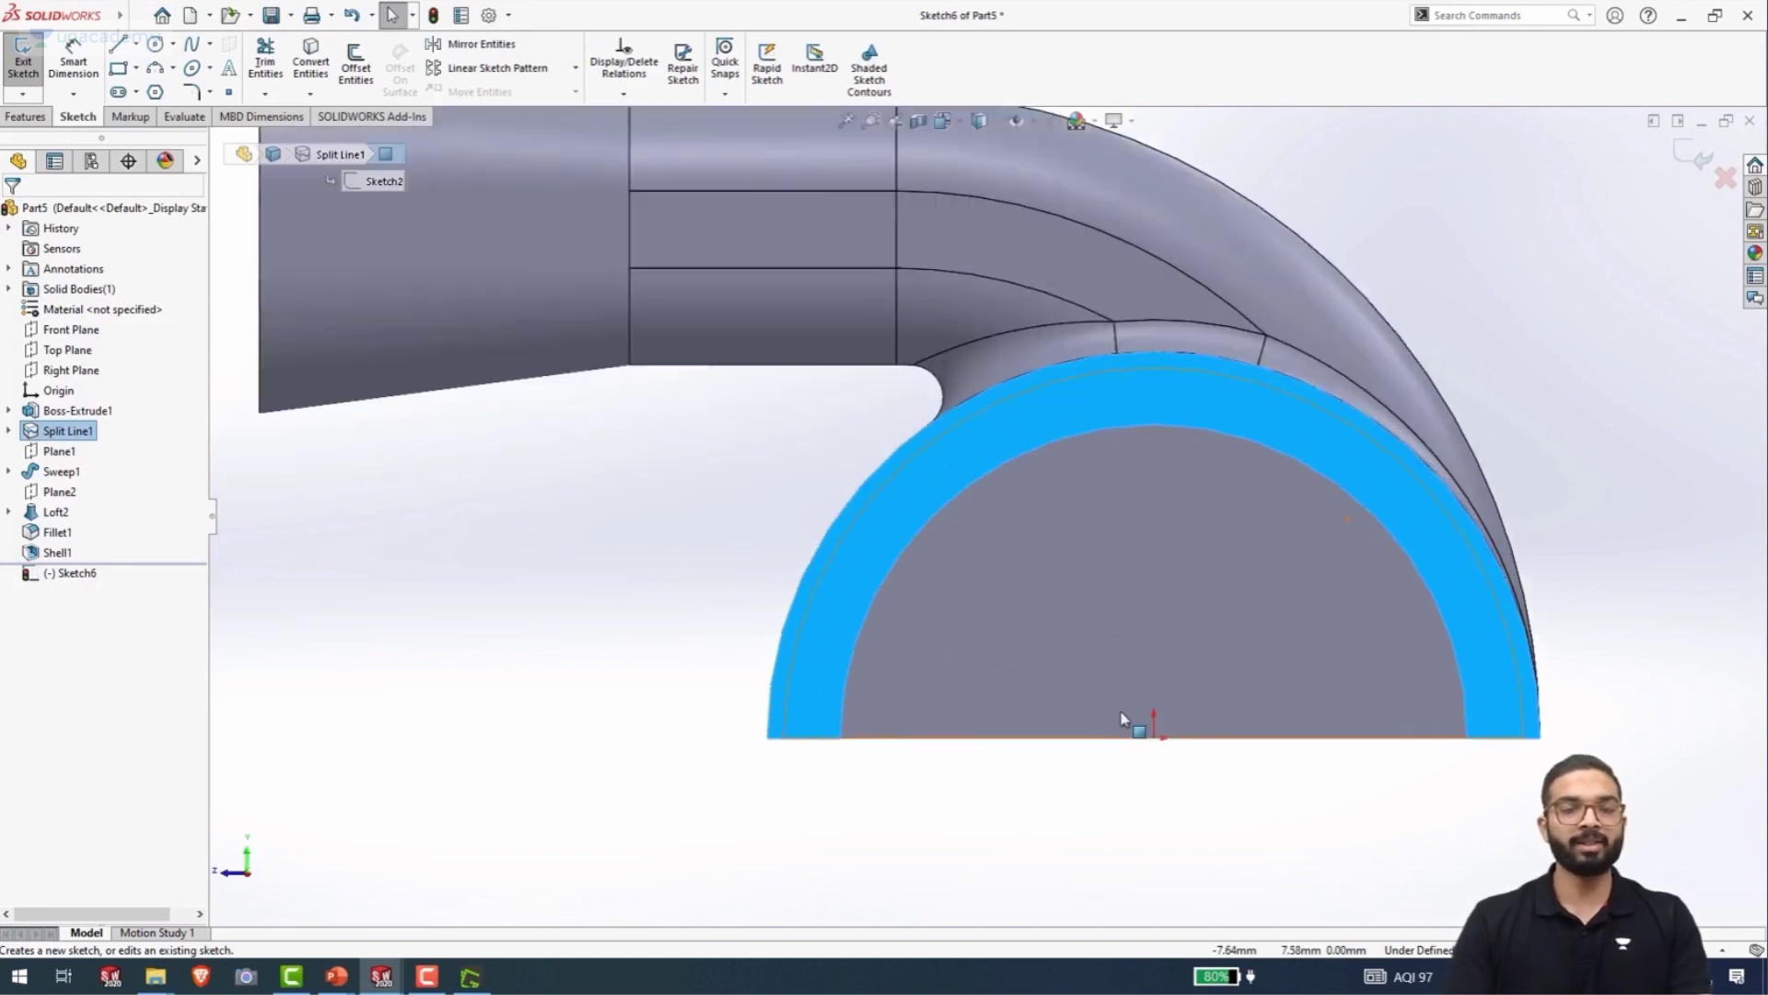
scroll(1123, 718, down, 2)
click(118, 68)
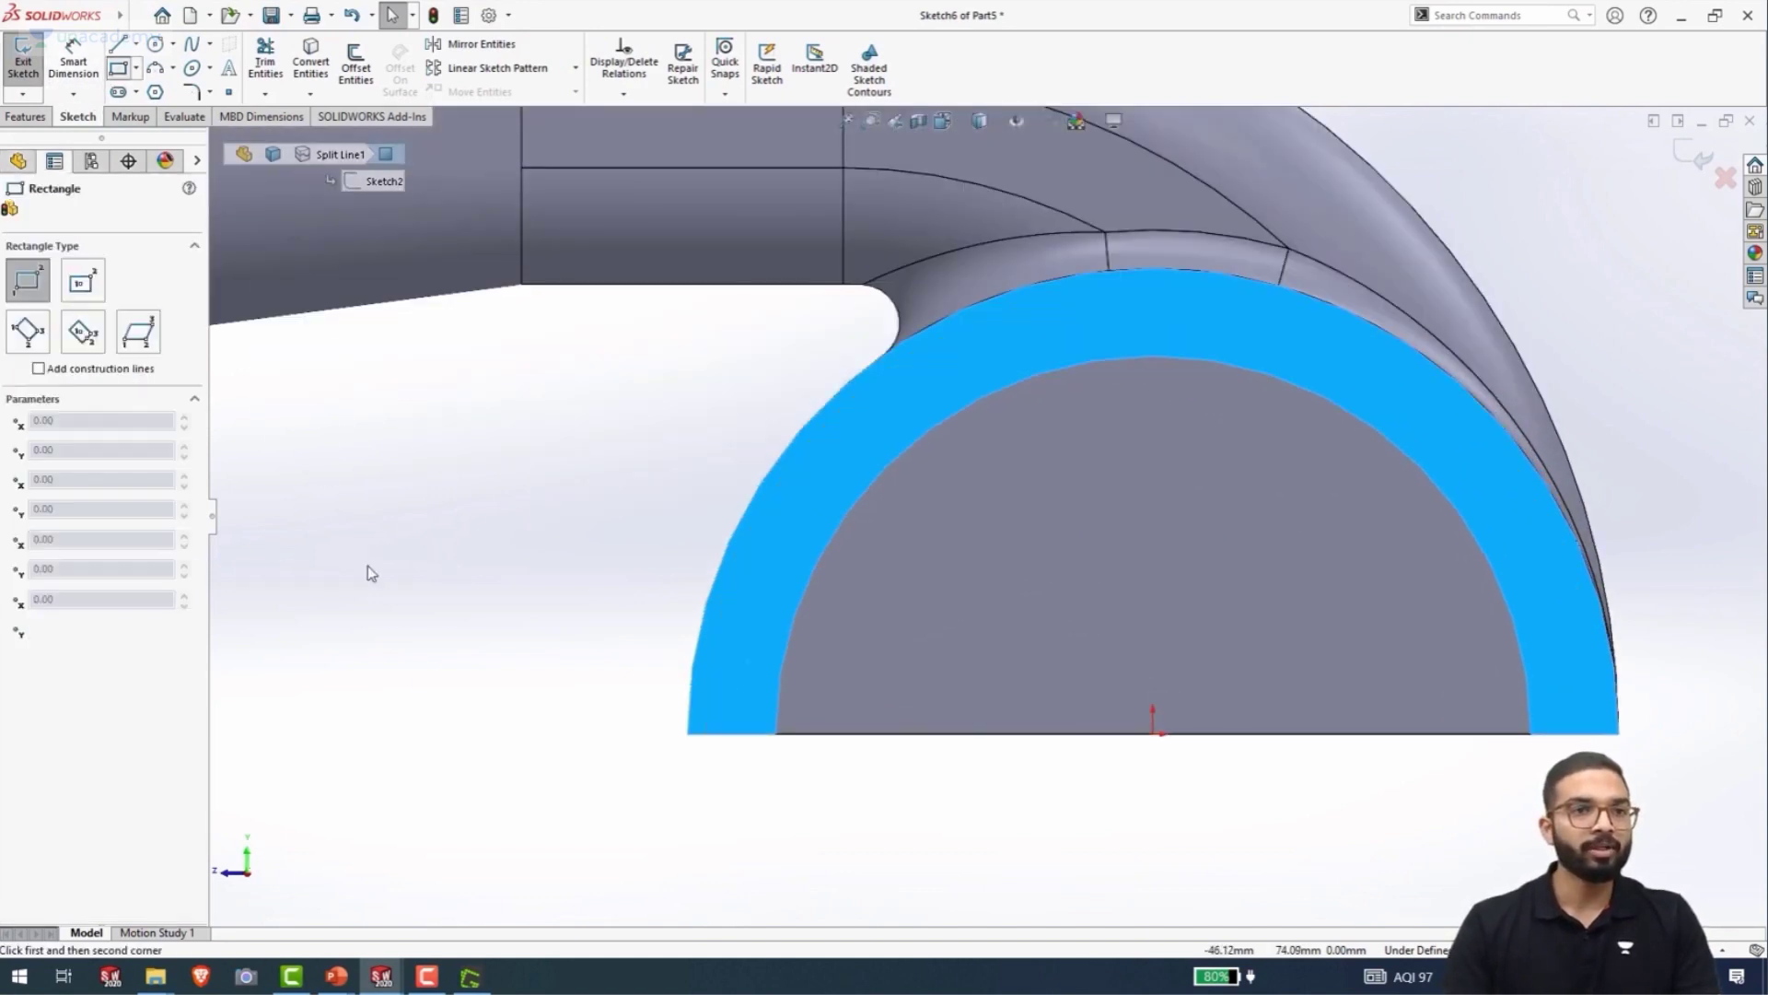
click(514, 734)
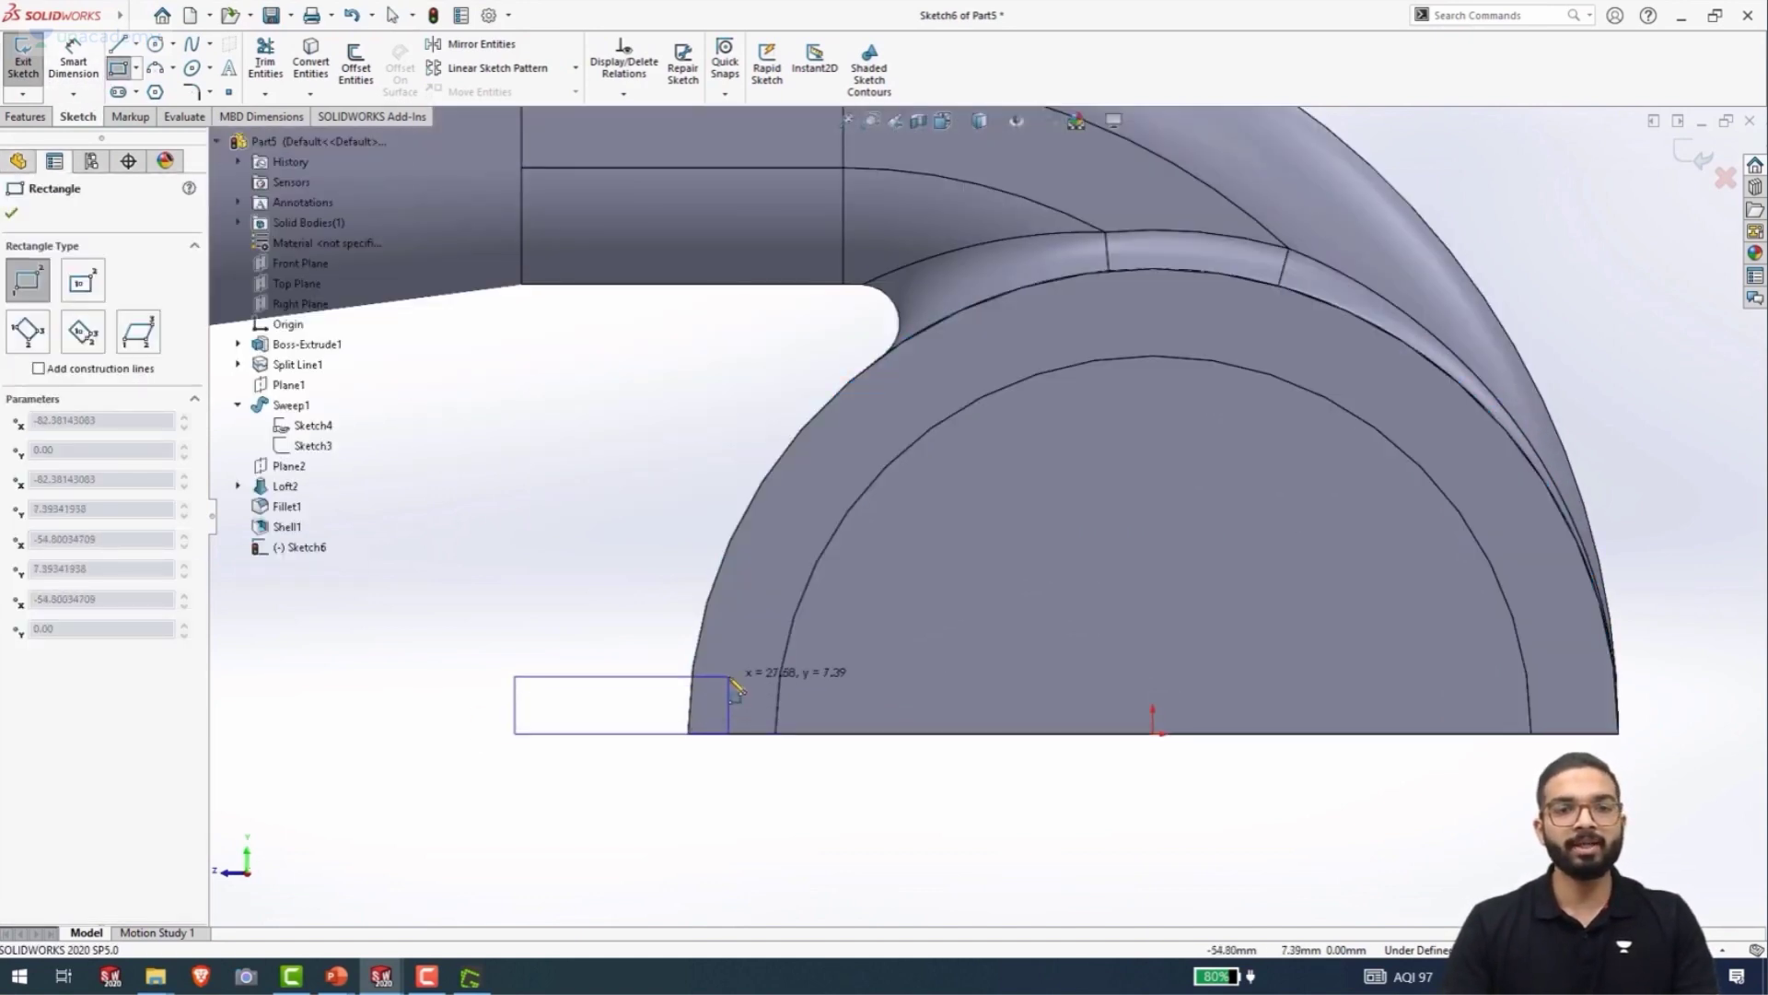
click(730, 677)
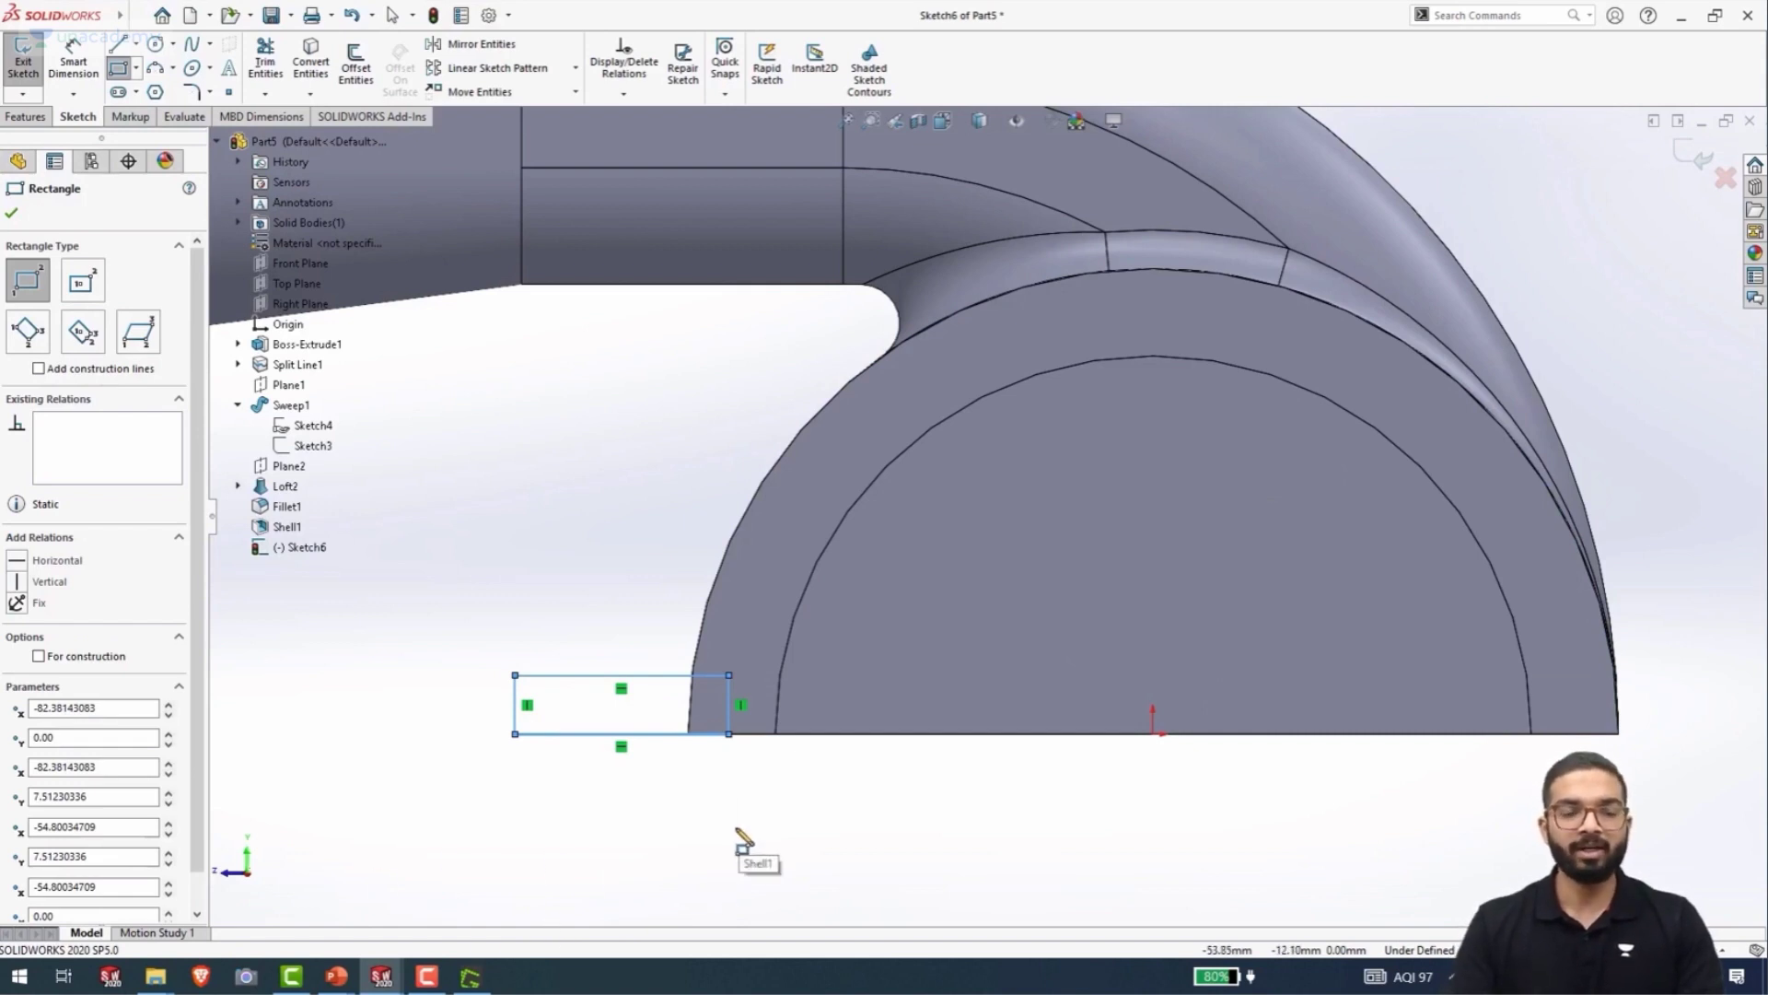
key(Escape)
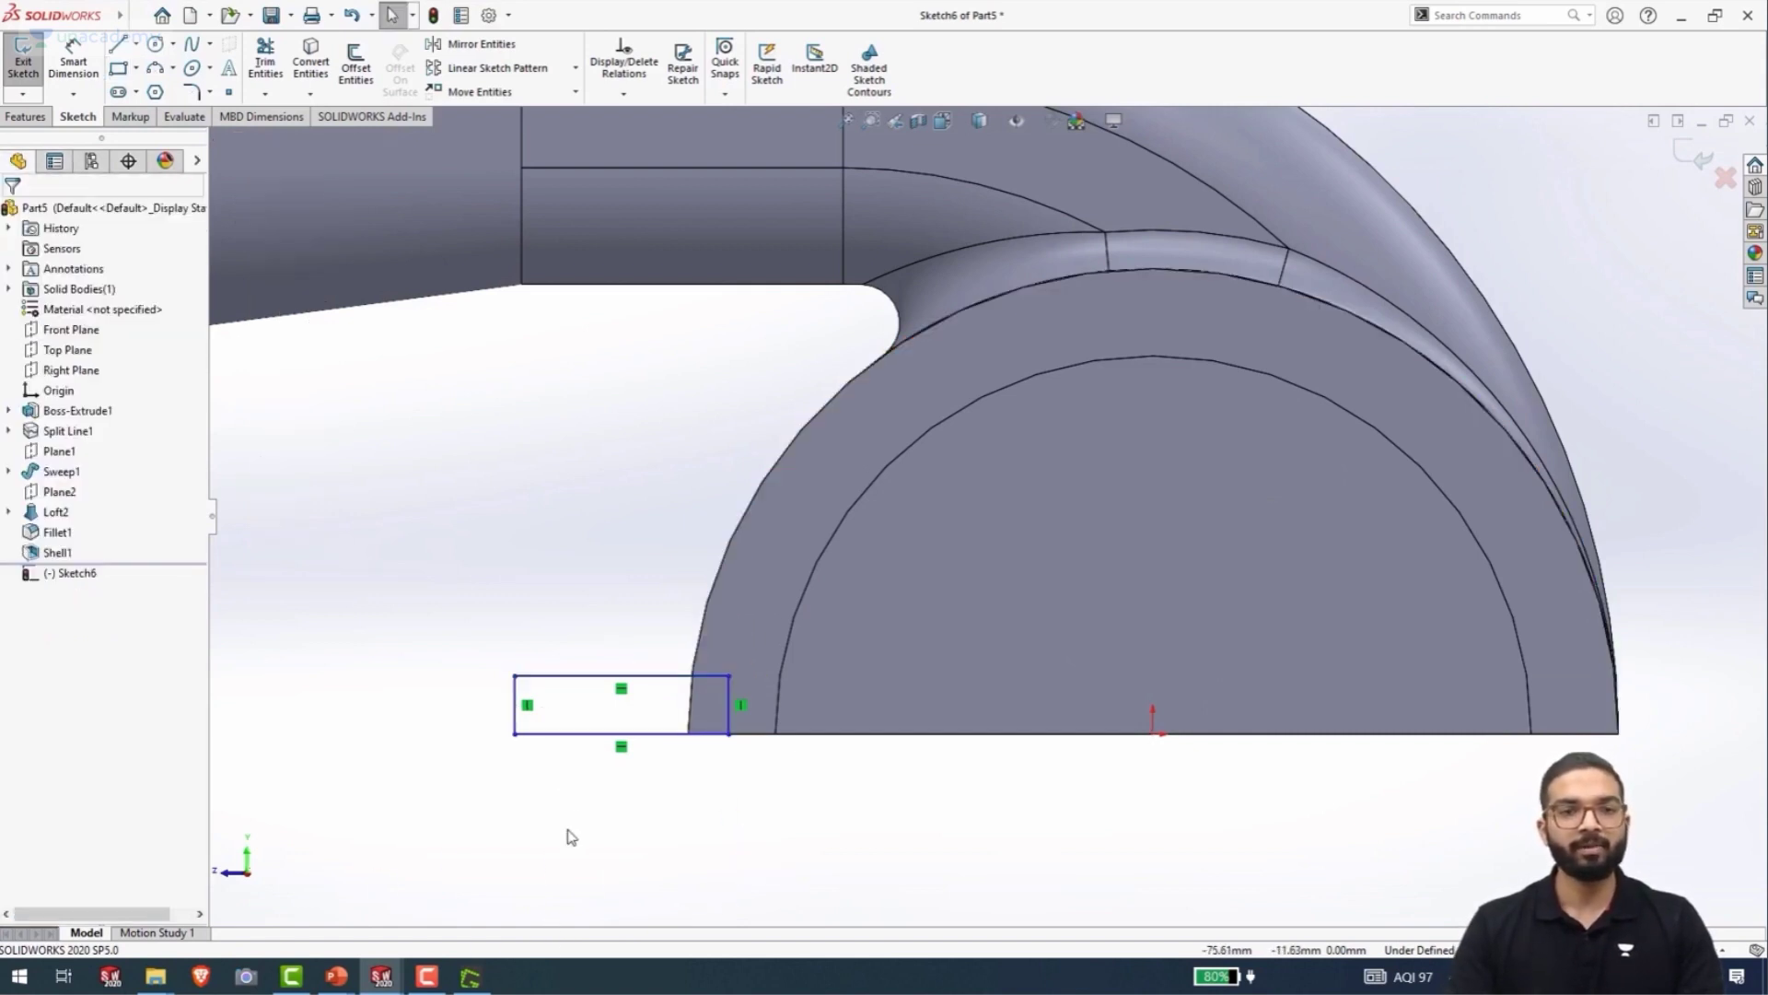
- Dimension the rectangle's height as 4 mm and the distance from its outer side to the origin as 75 mm
right_drag(541, 681, 526, 477)
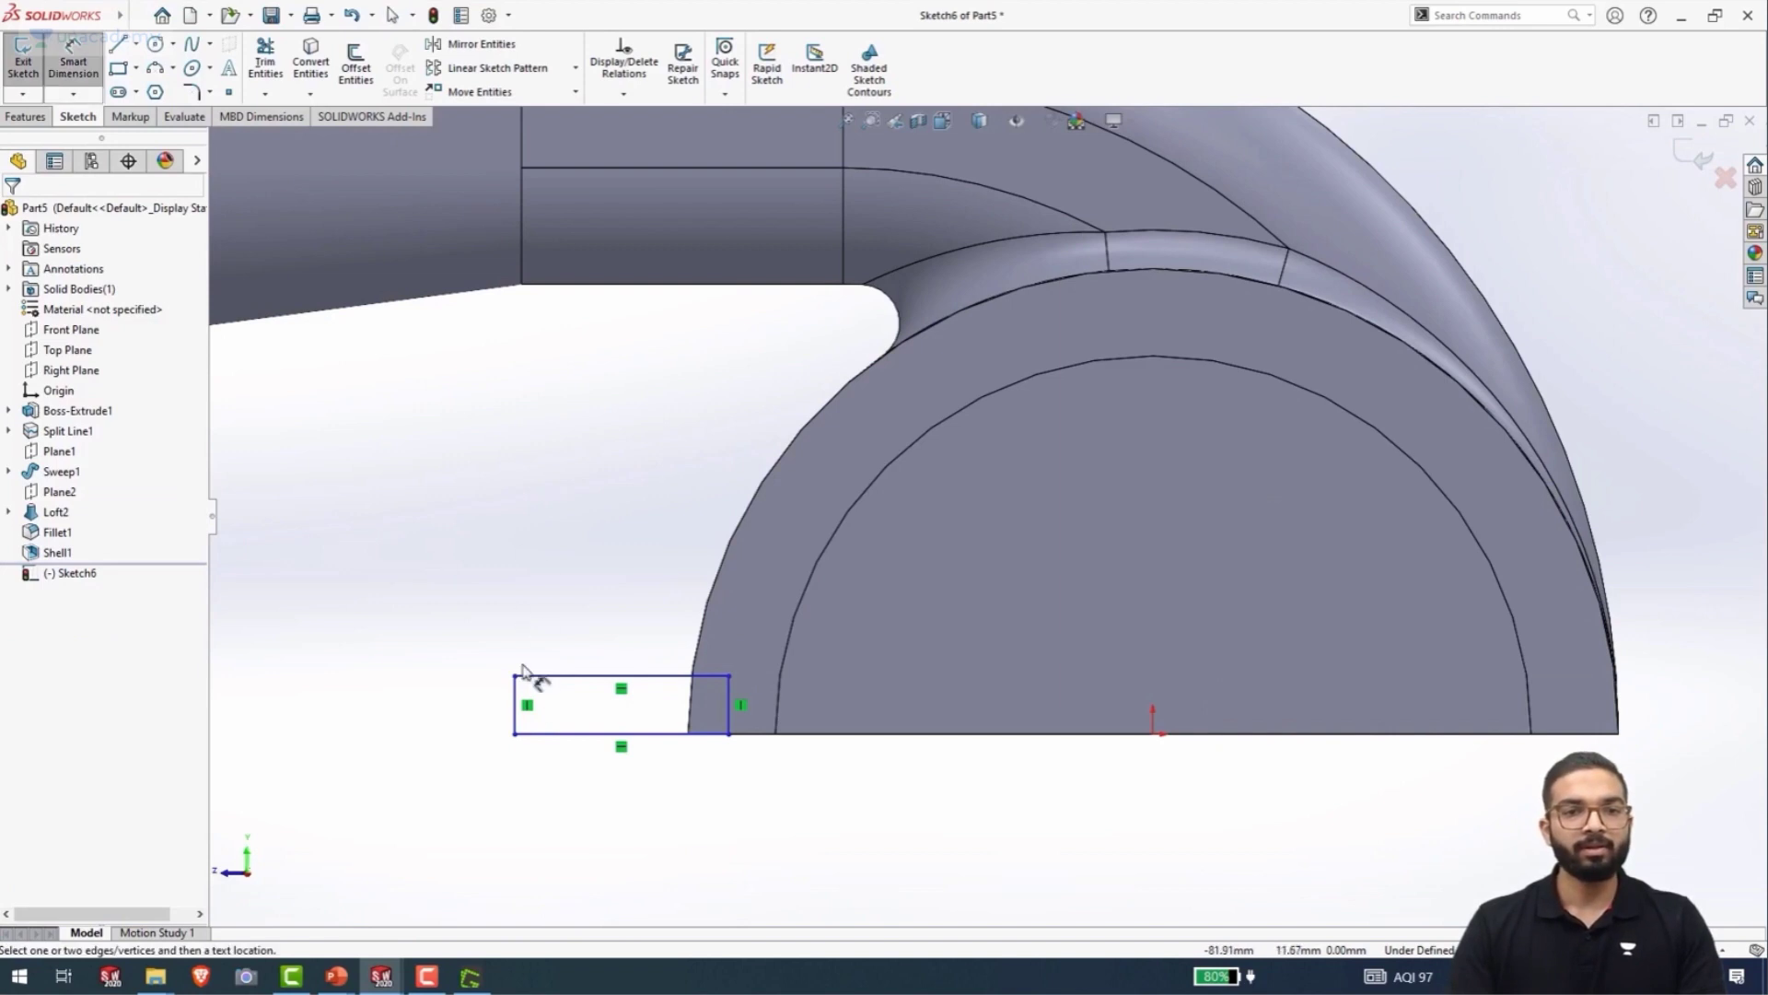
click(515, 715)
click(460, 718)
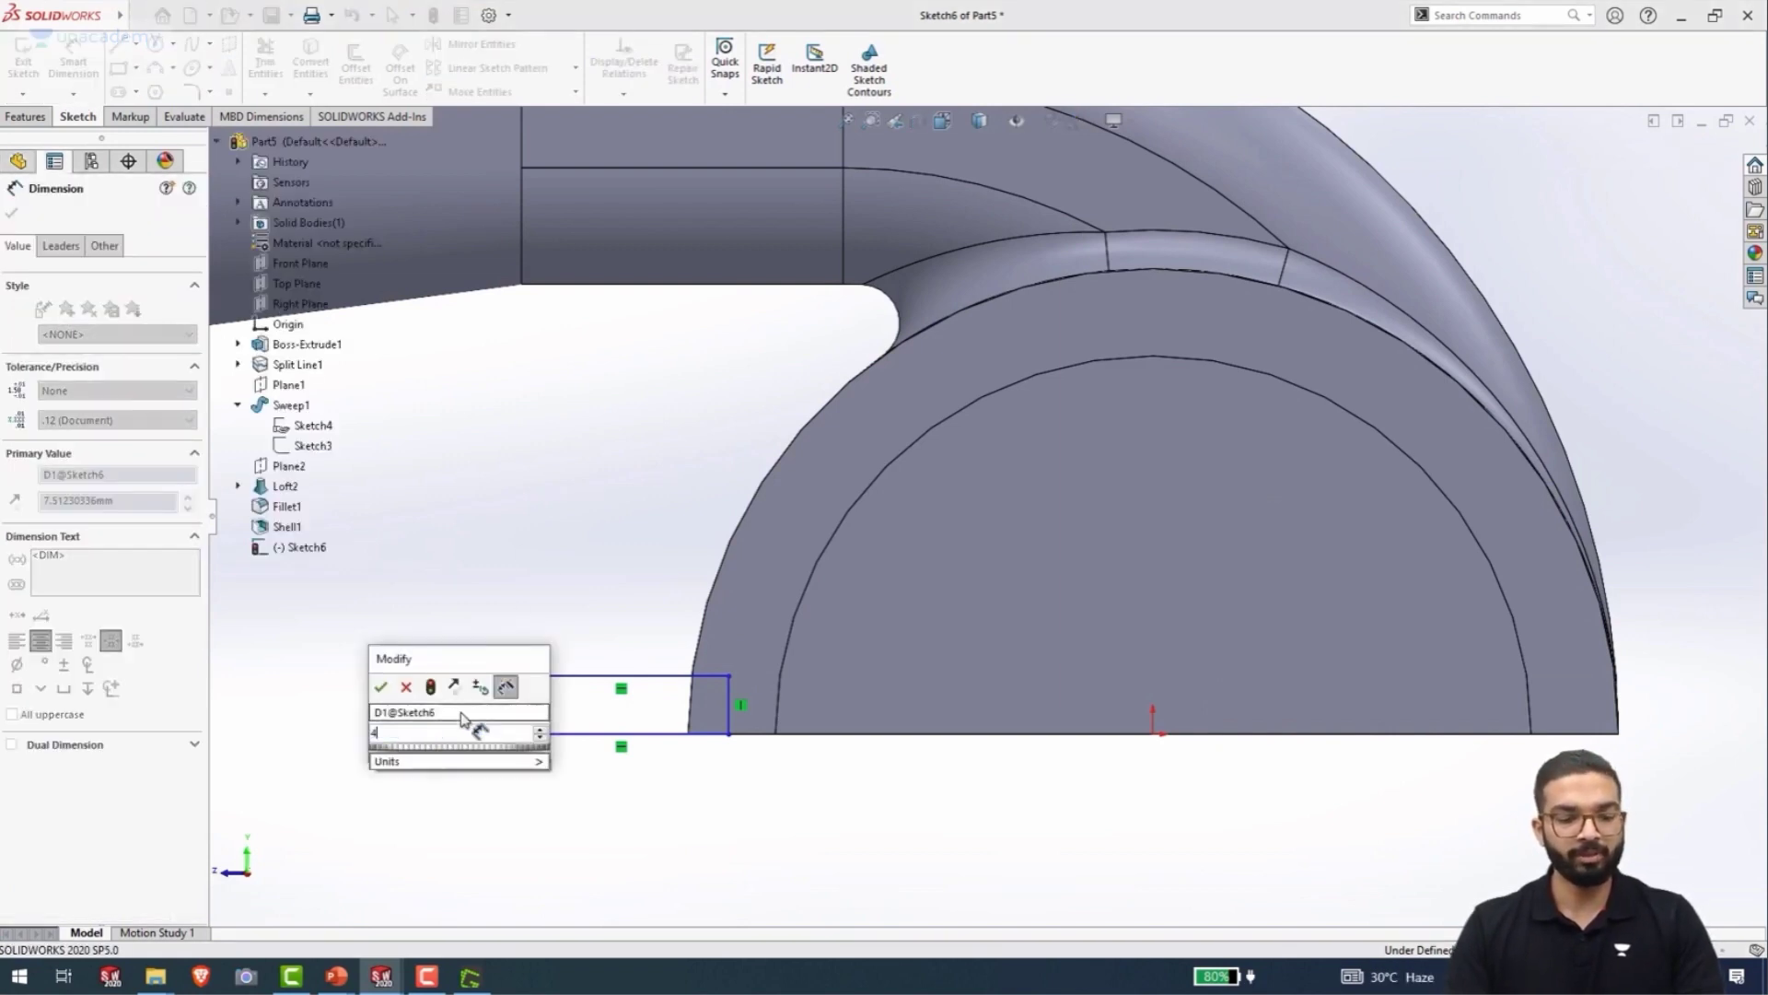
text(4)
key(Return)
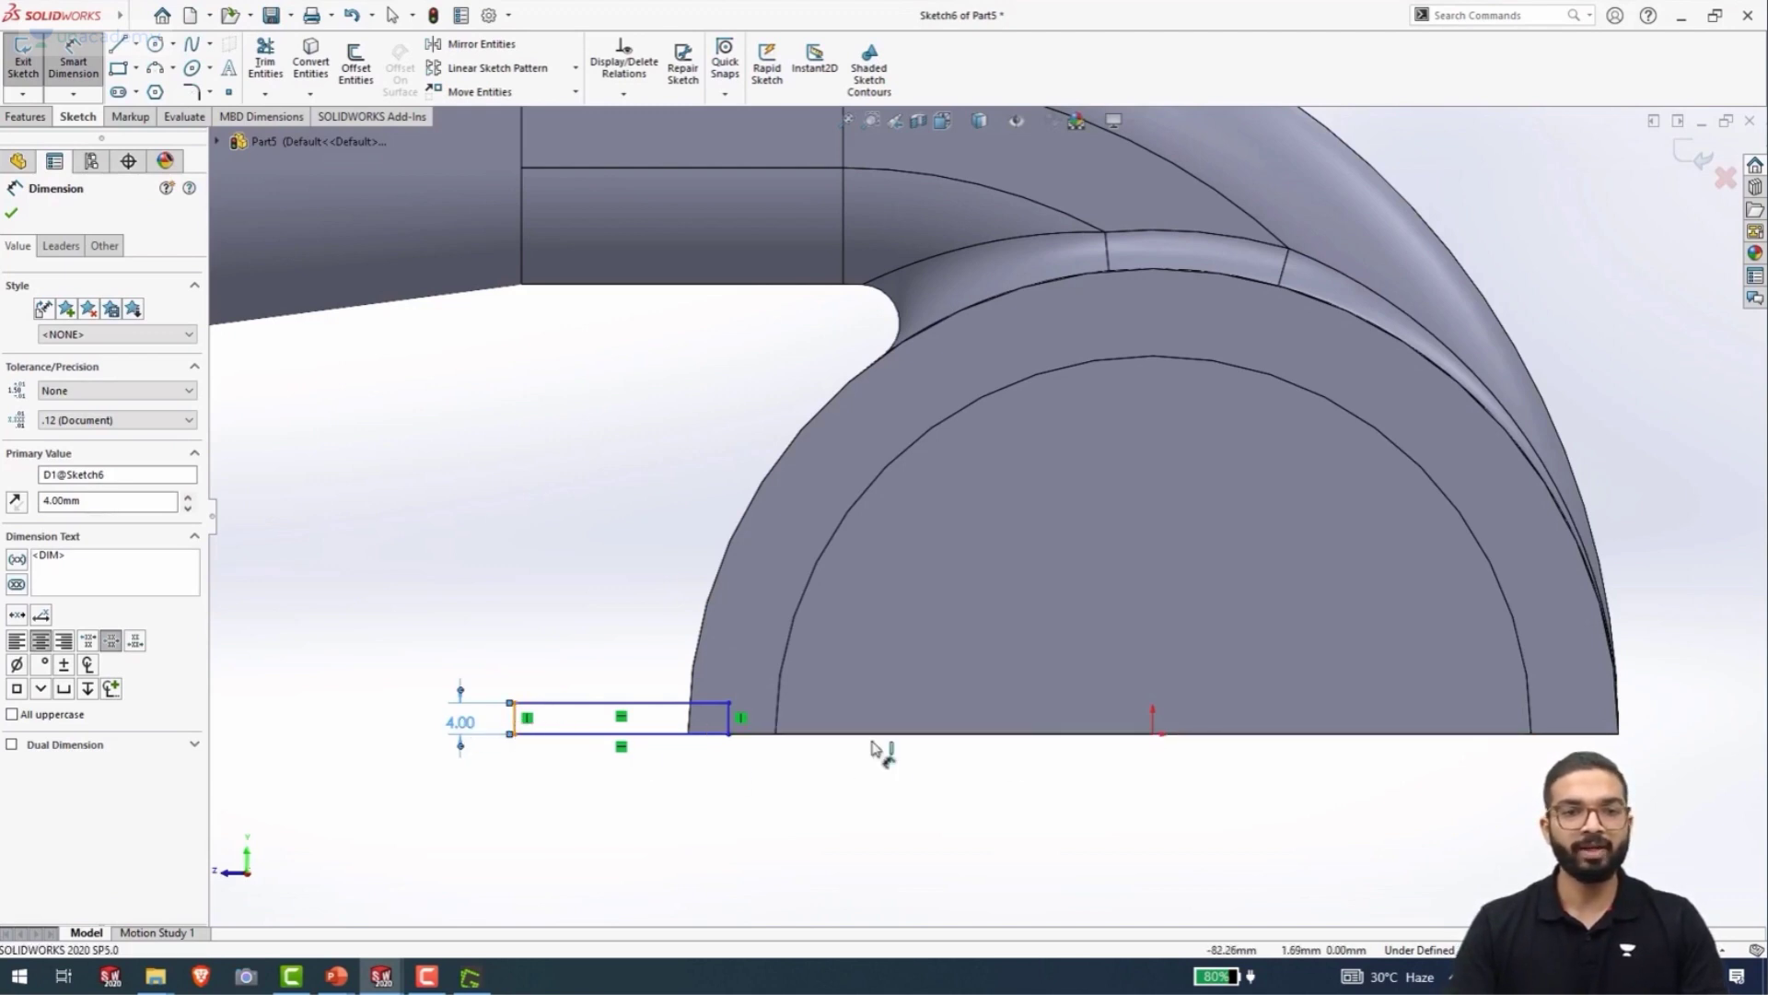
click(730, 718)
click(1154, 735)
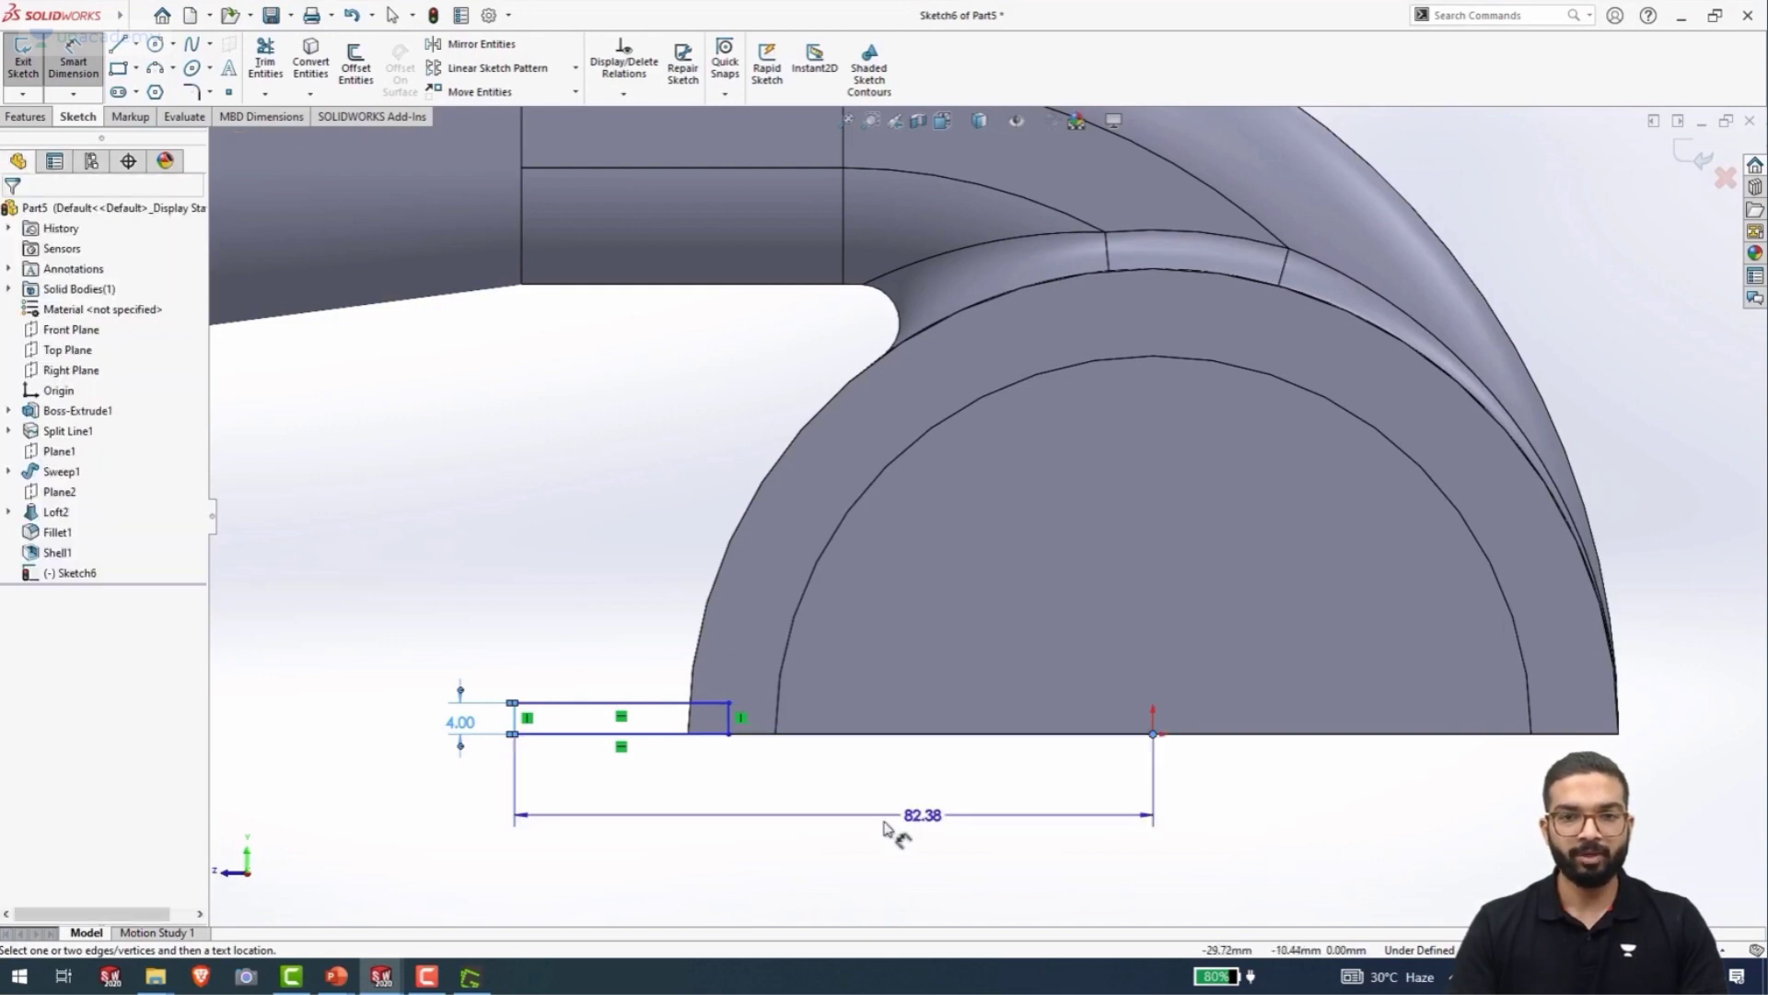
click(870, 818)
text(75)
key(Return)
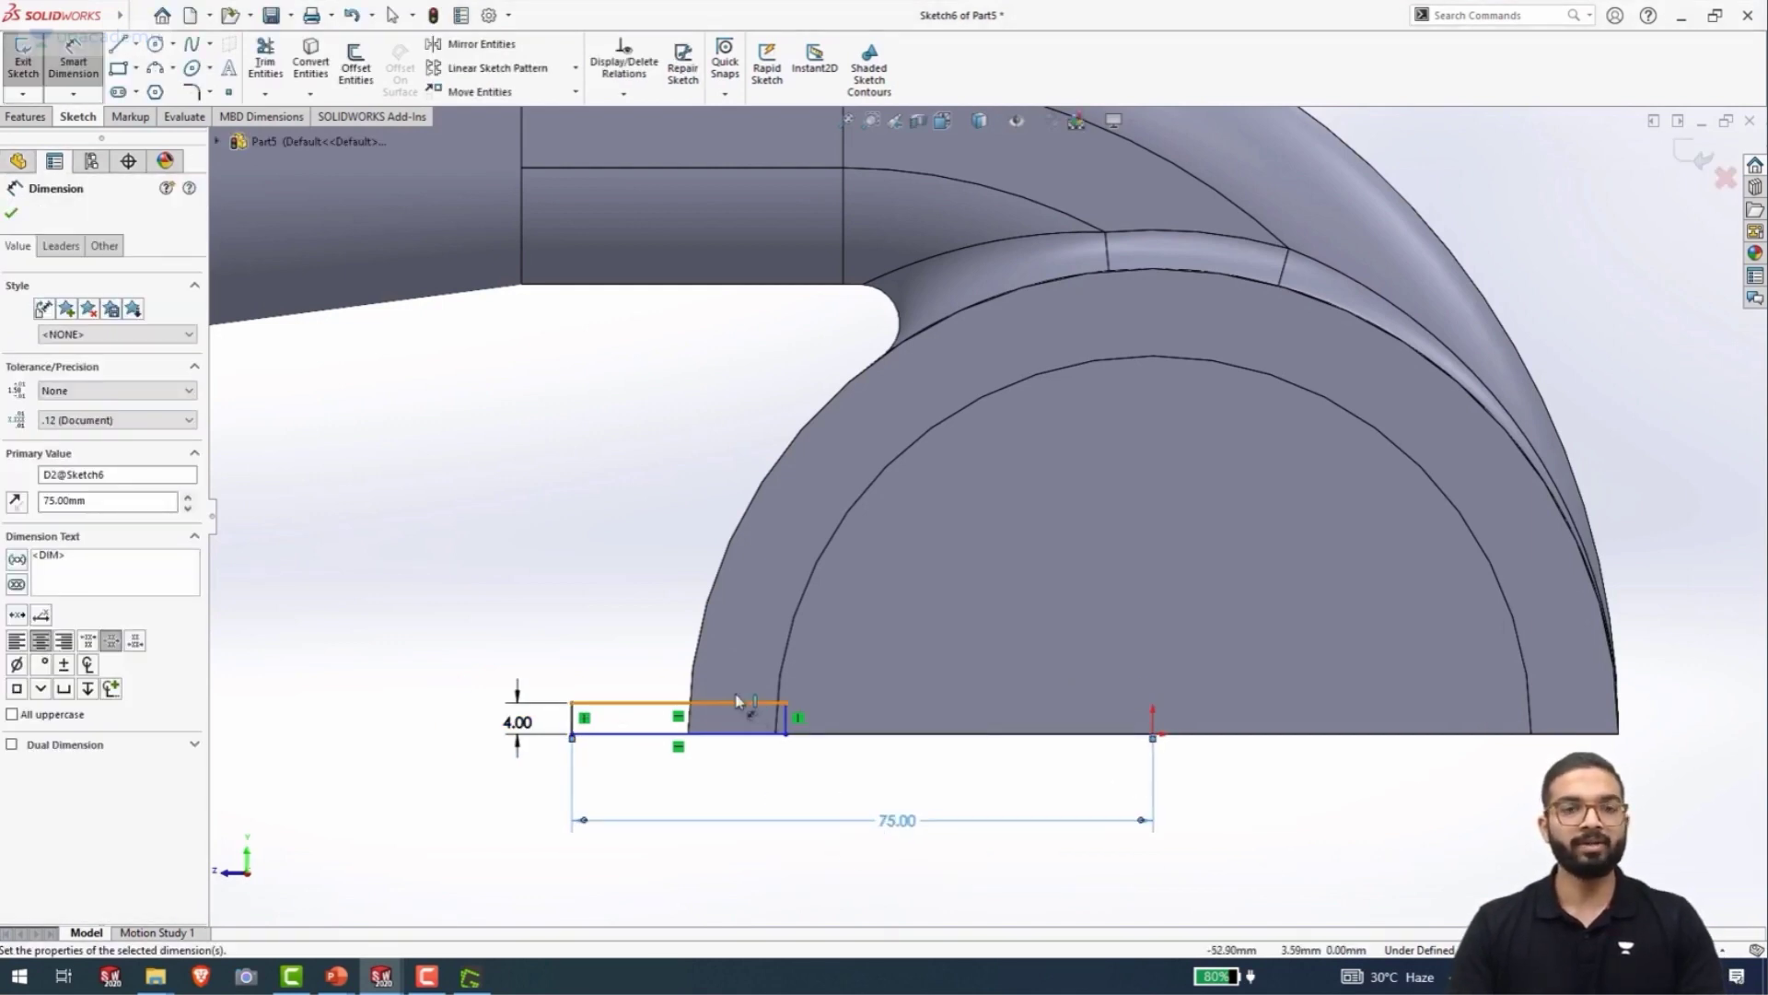
key(Escape)
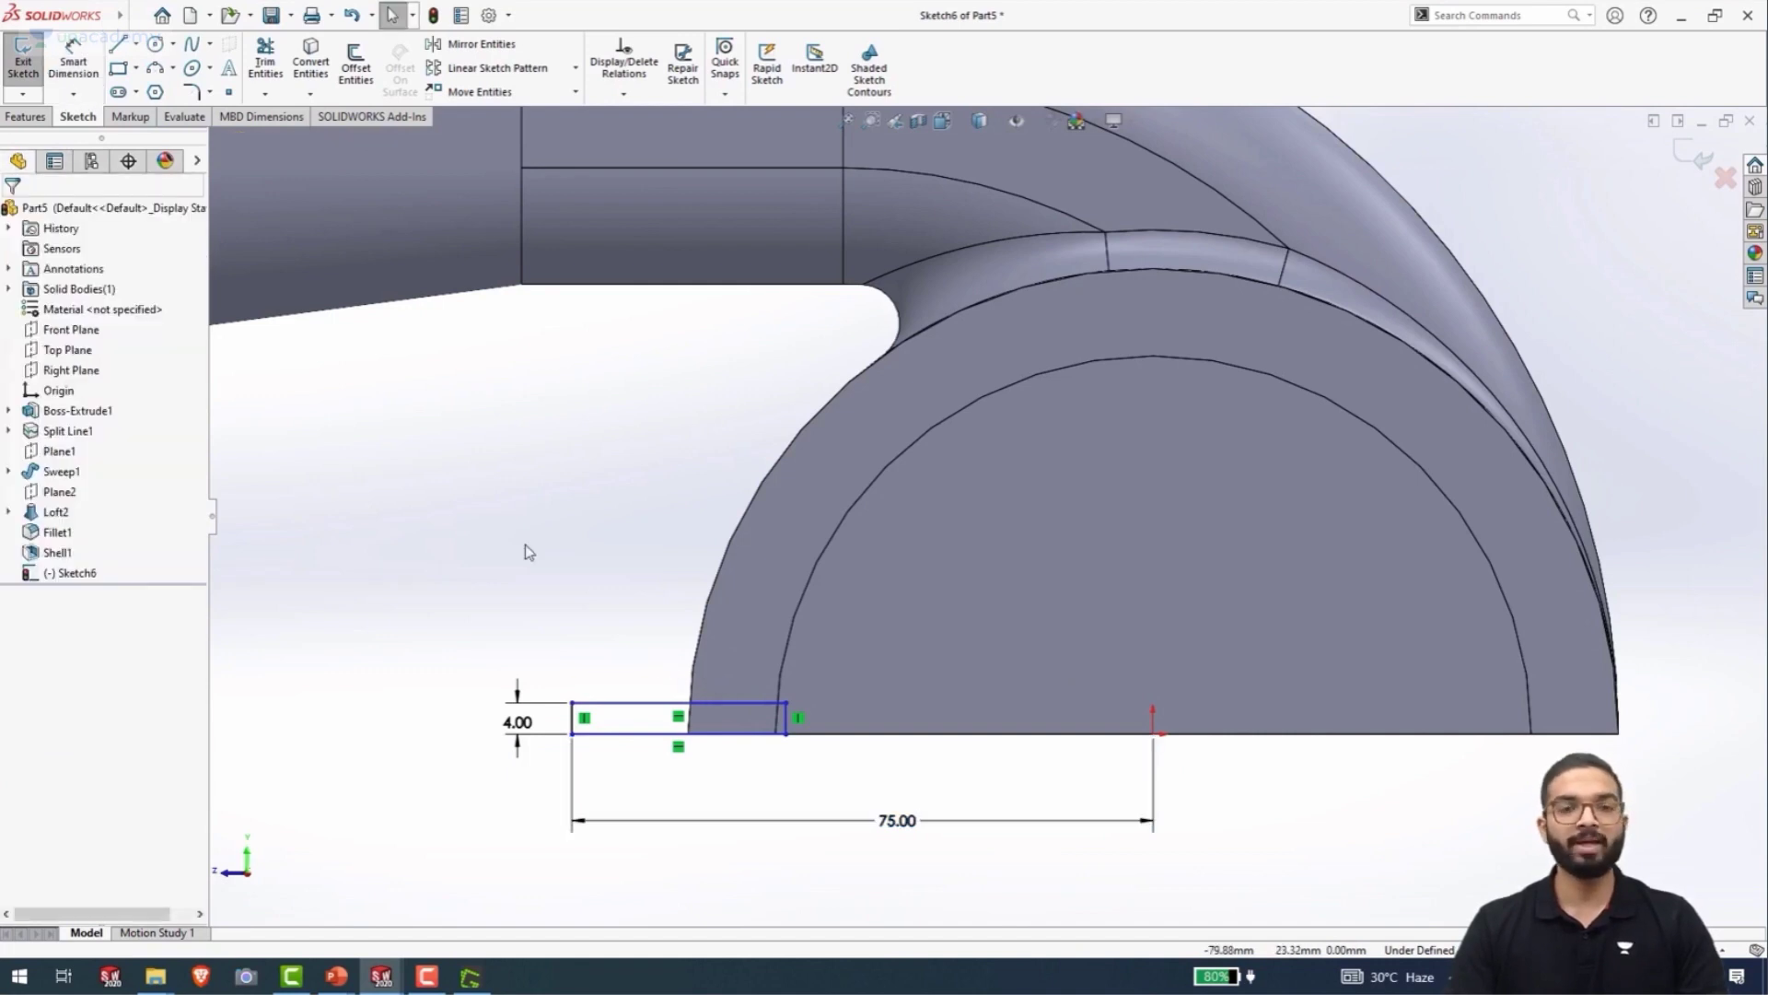
- Convert the half-cylinder's outer arc edge into the sketch and trim the geometry to a closed profile outside the arc
click(716, 587)
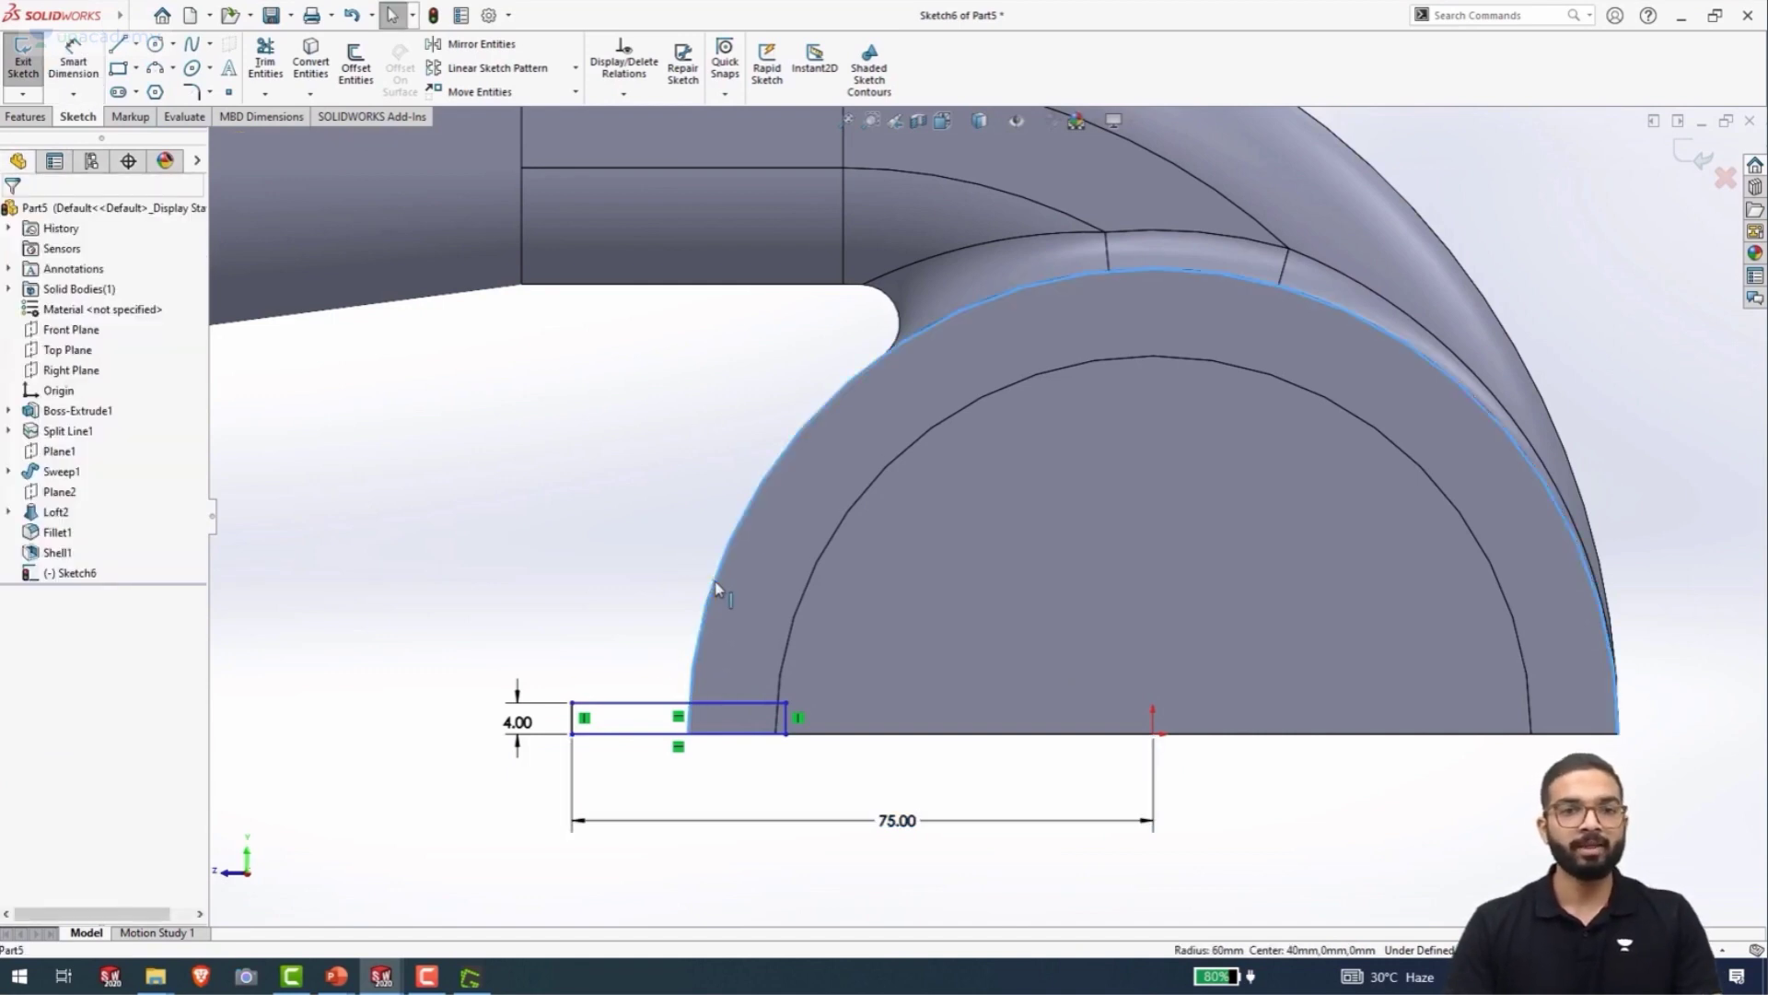
click(310, 65)
scroll(676, 651, down, 5)
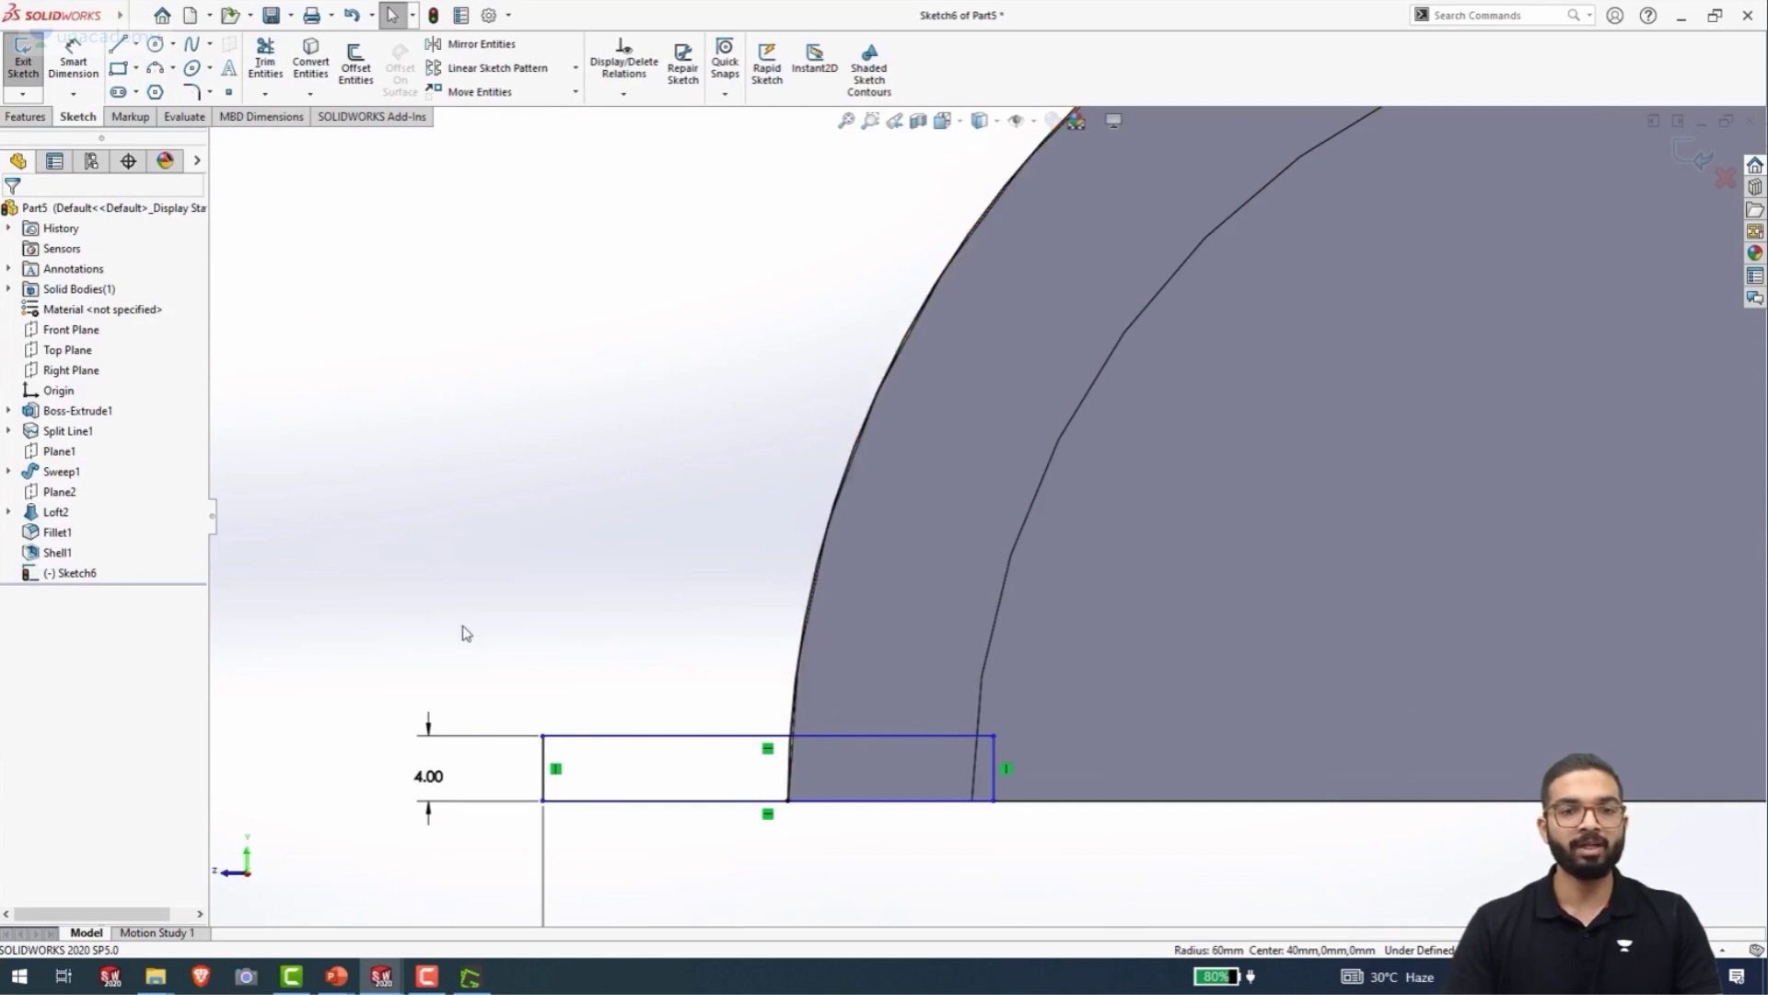
click(264, 63)
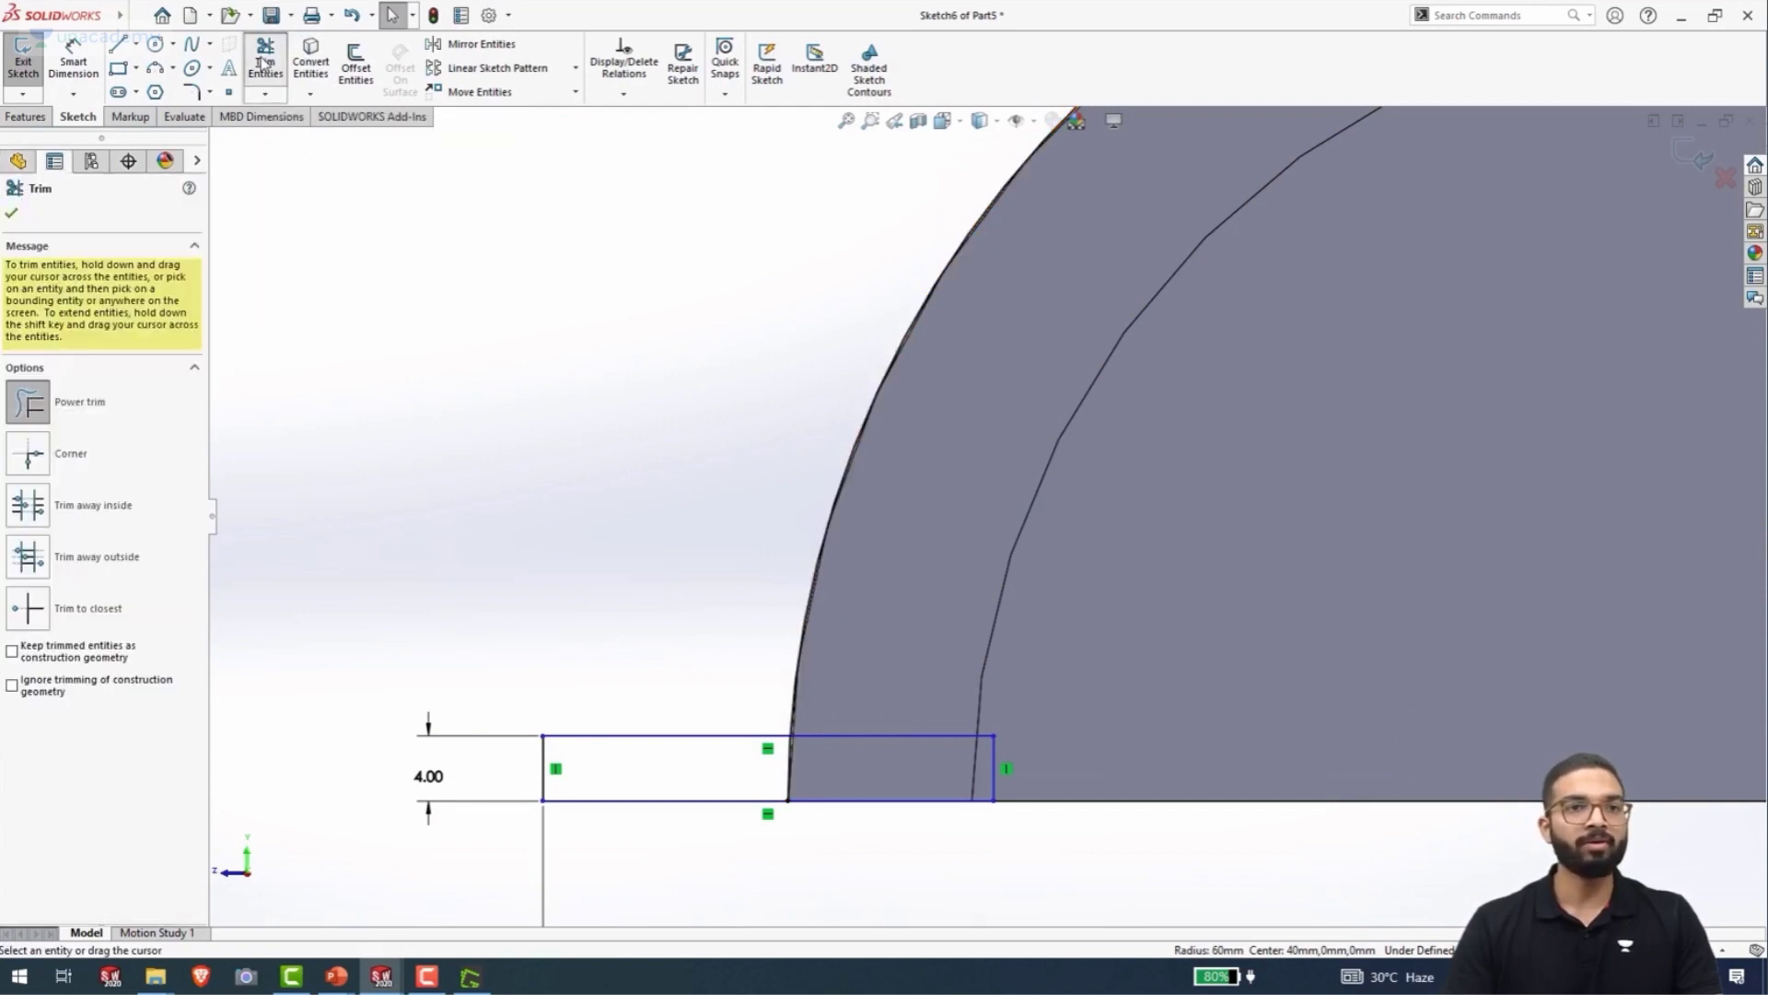
mouse_move(768, 580)
mouse_down()
mouse_move(920, 765)
mouse_move(927, 801)
mouse_move(998, 777)
mouse_move(931, 791)
mouse_move(902, 840)
mouse_up()
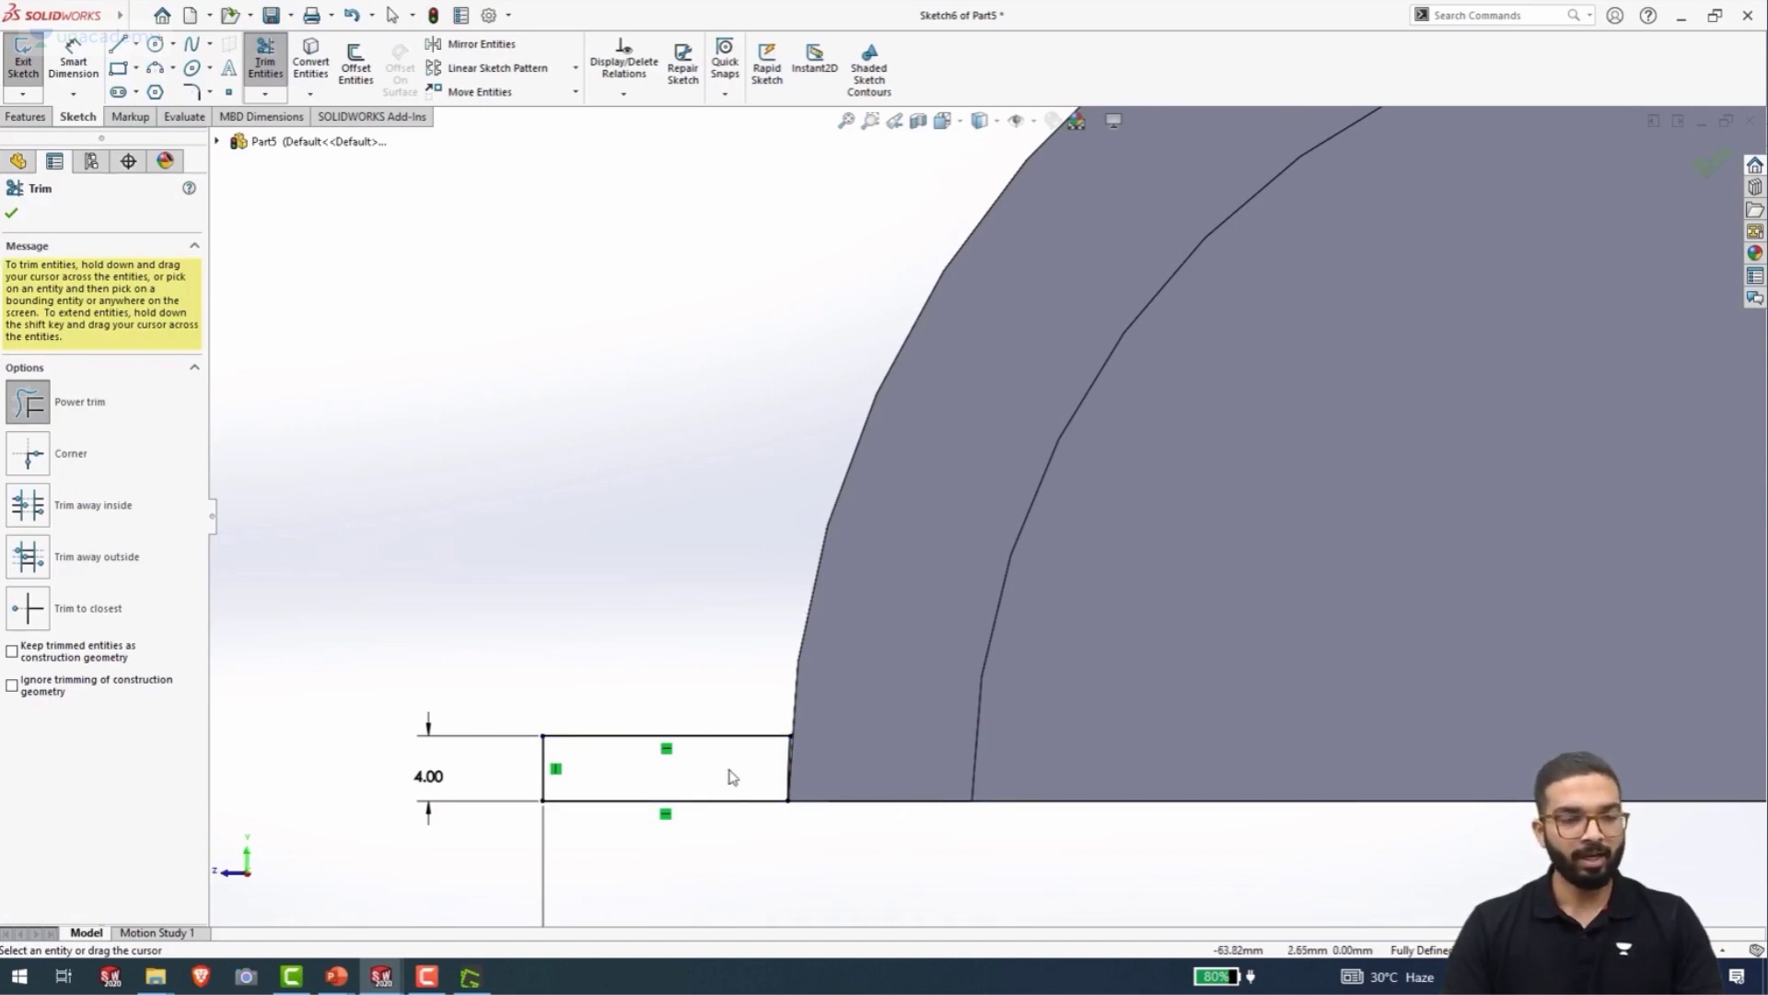
scroll(736, 790, up, 3)
key(Escape)
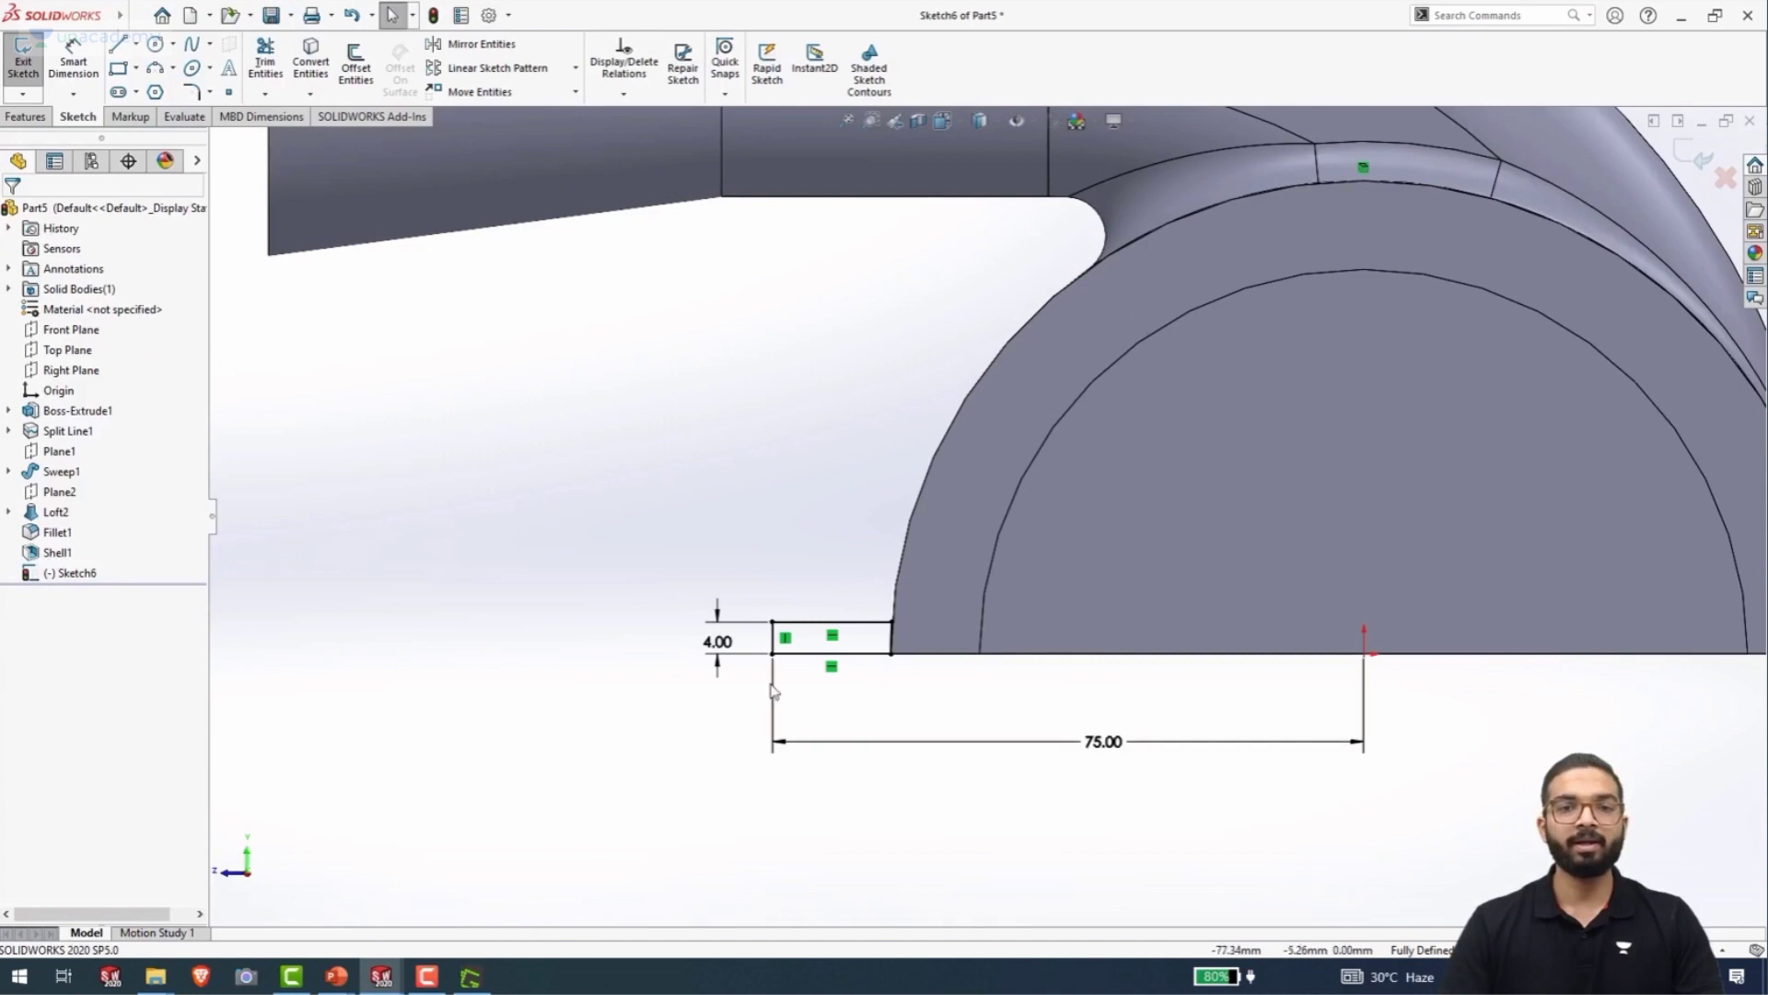
- Sketch a vertical centerline about 60 mm long passing through the origin, extending above and below the base line
scroll(836, 642, down, 2)
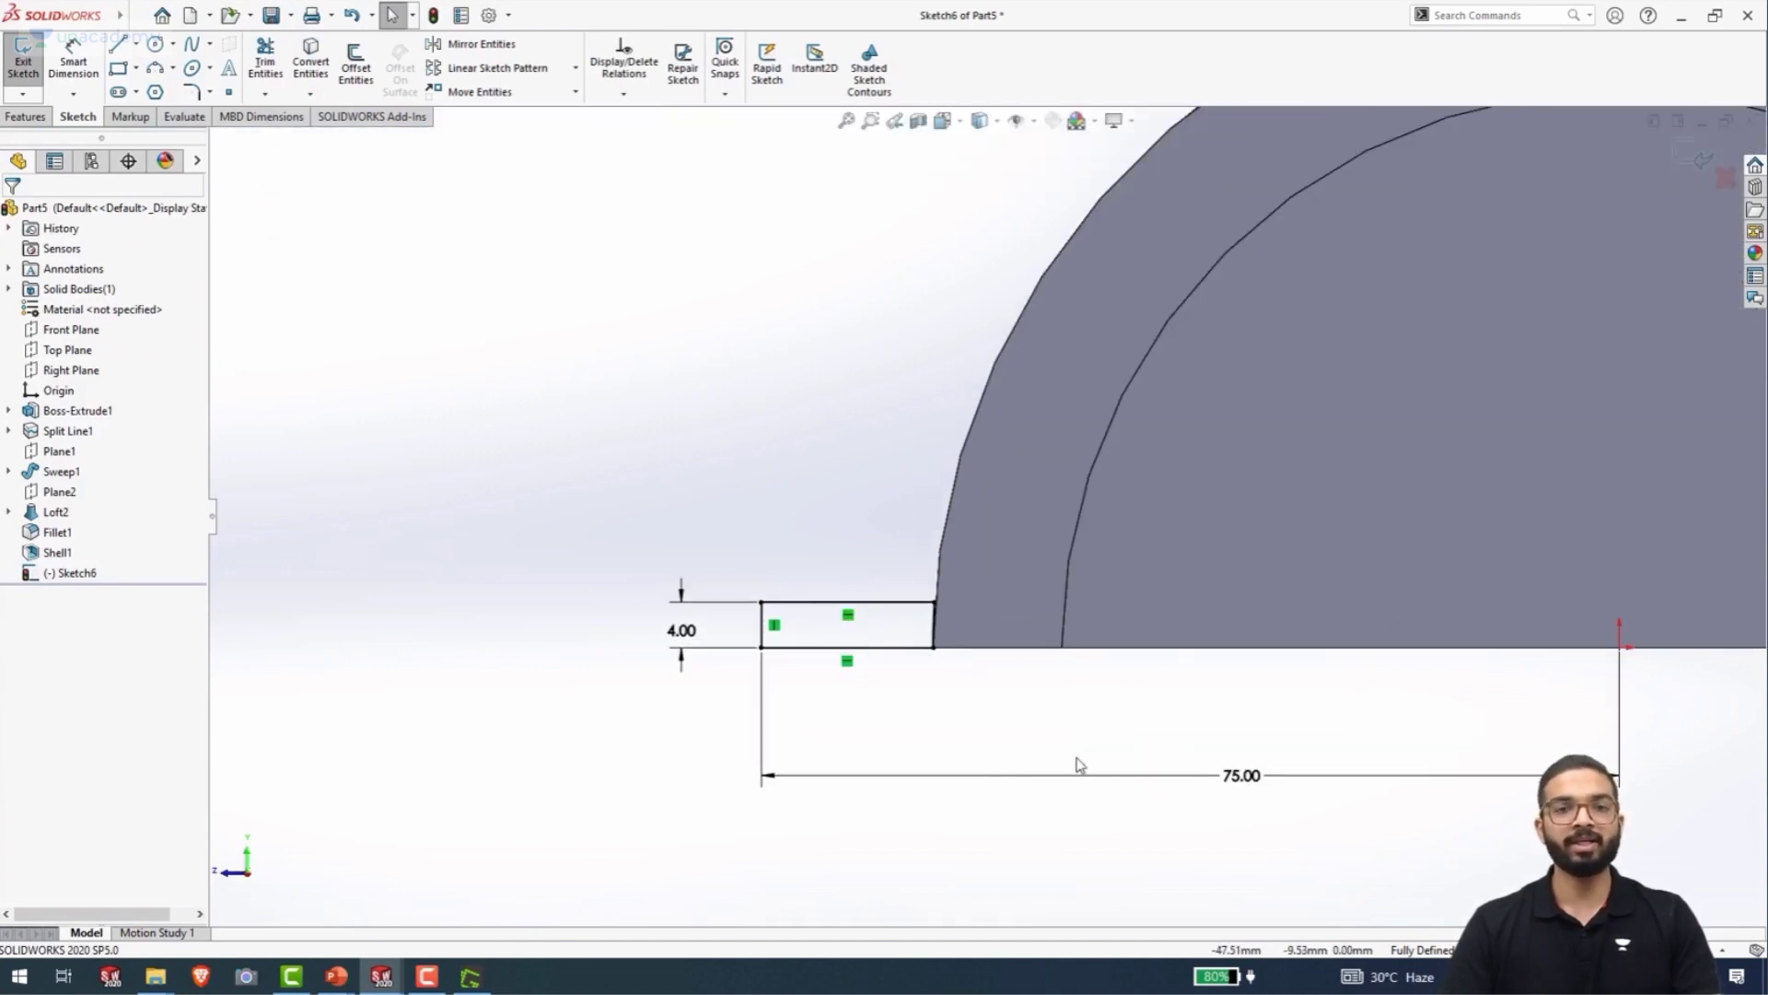
scroll(1079, 764, up, 3)
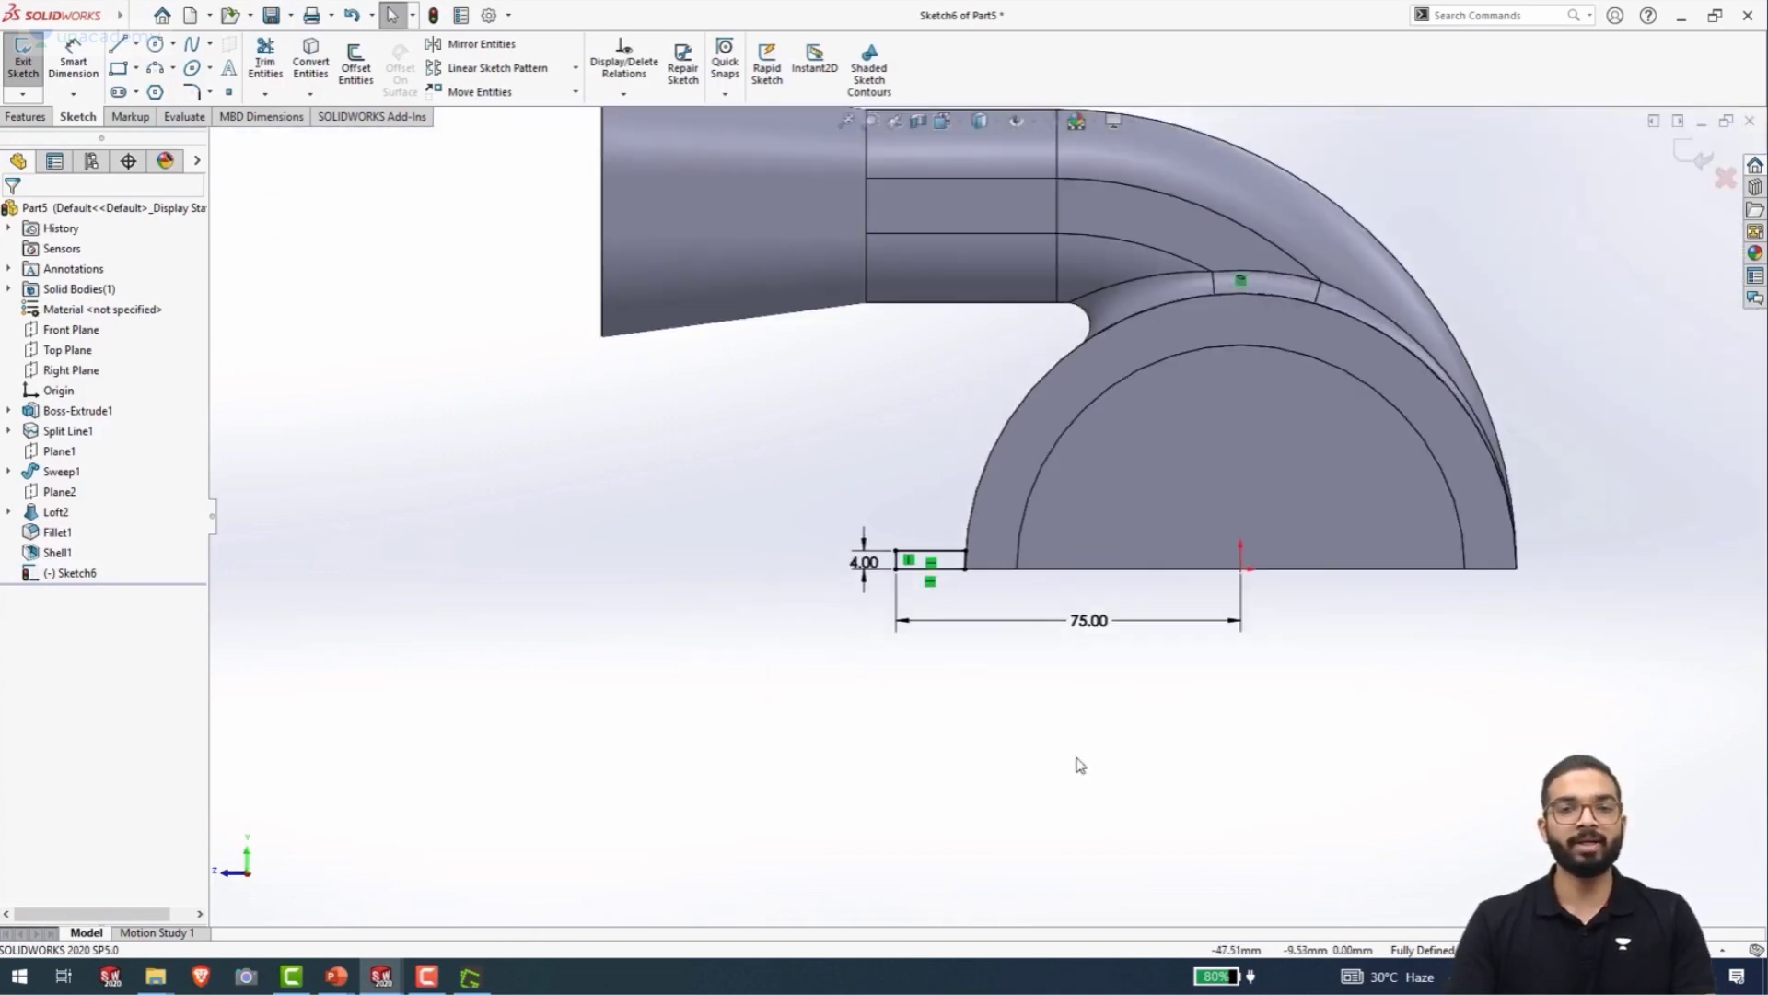
click(26, 117)
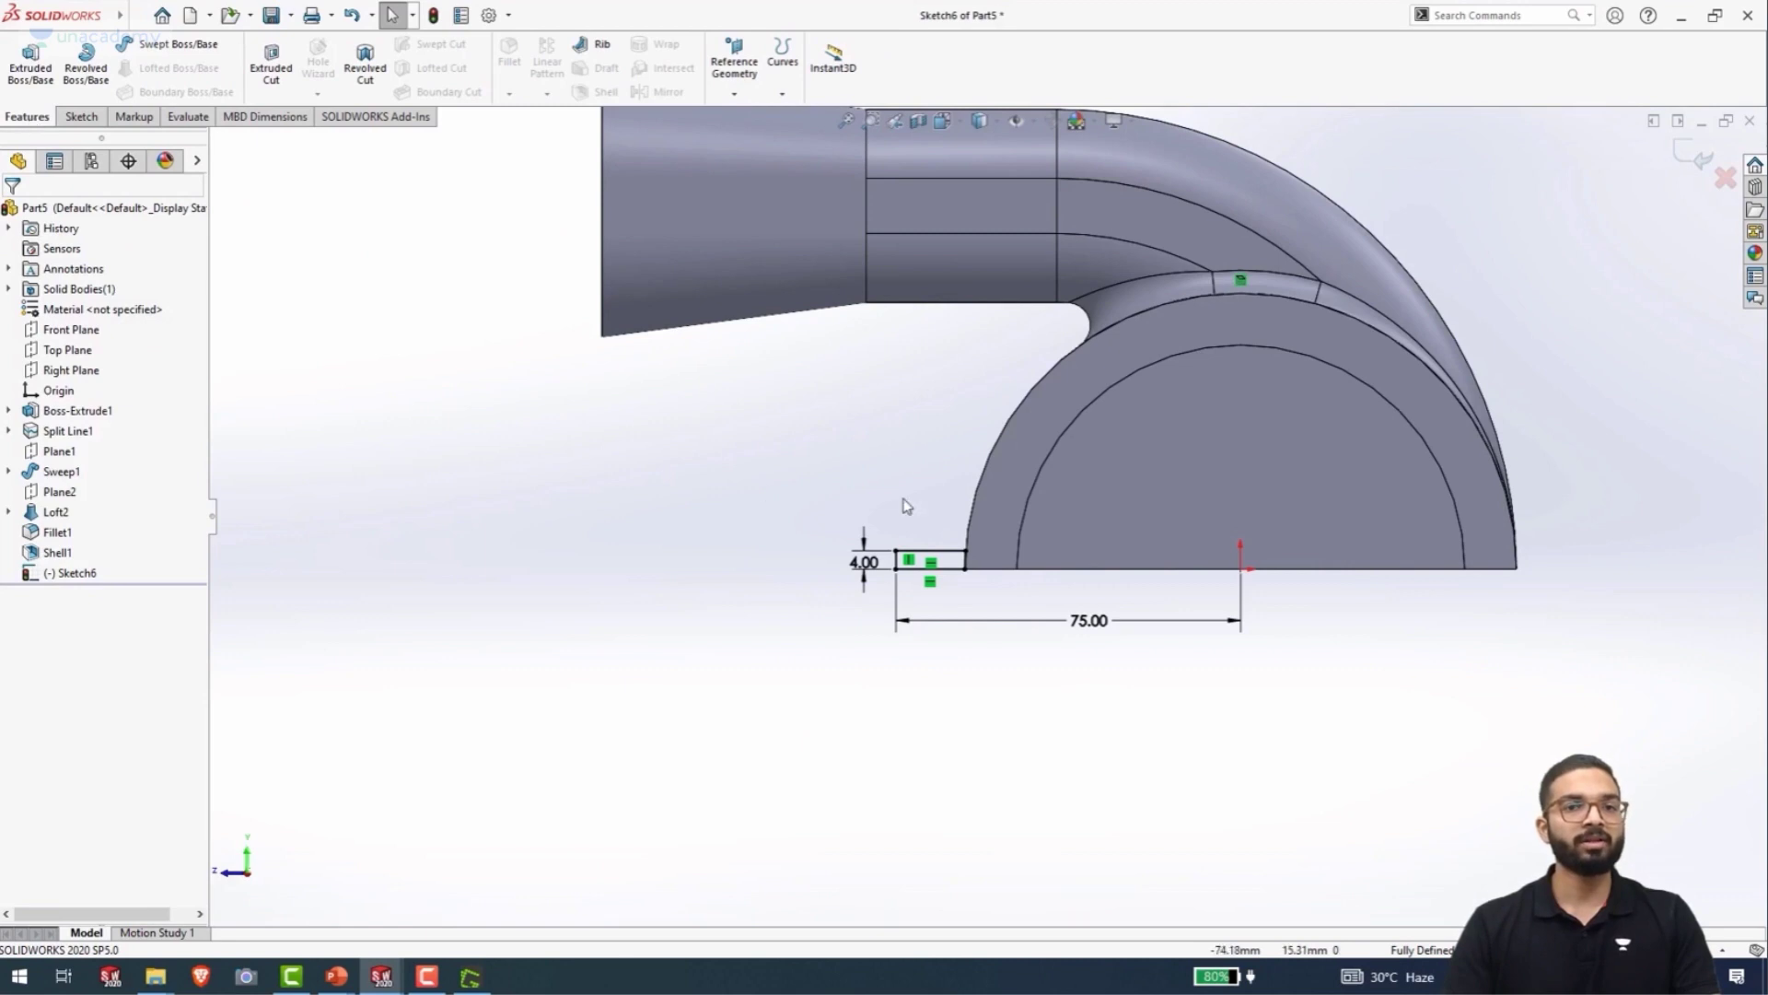
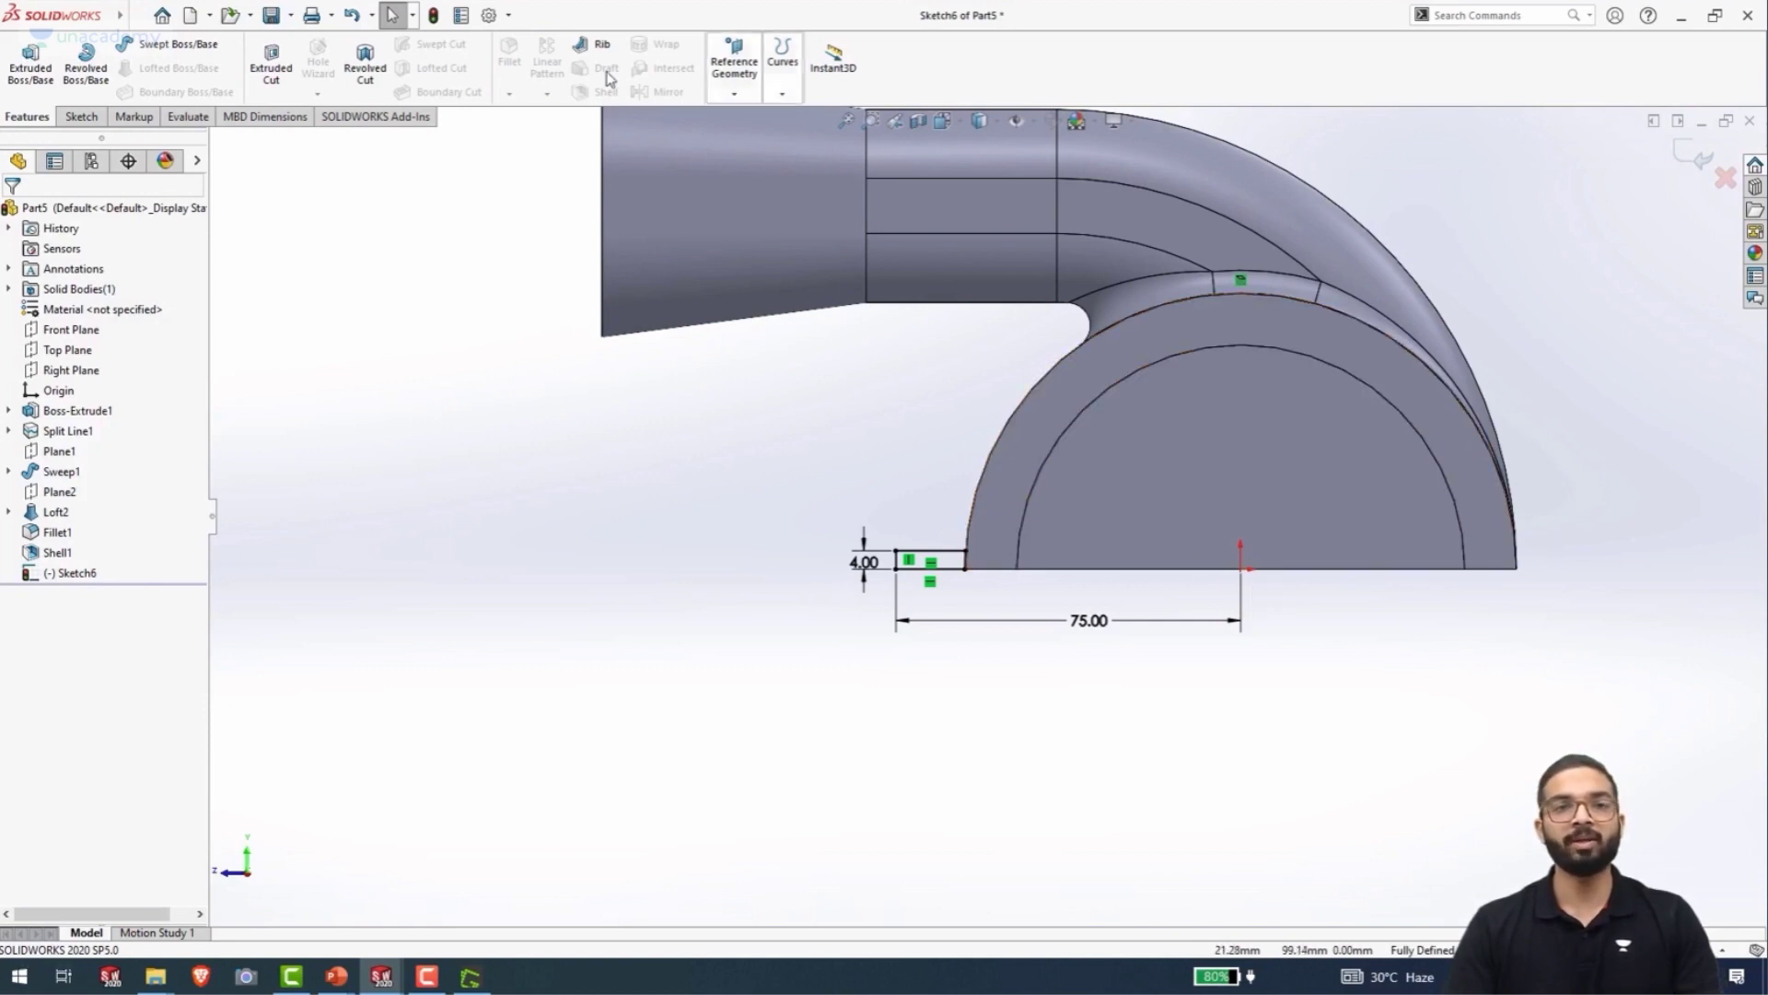
click(80, 116)
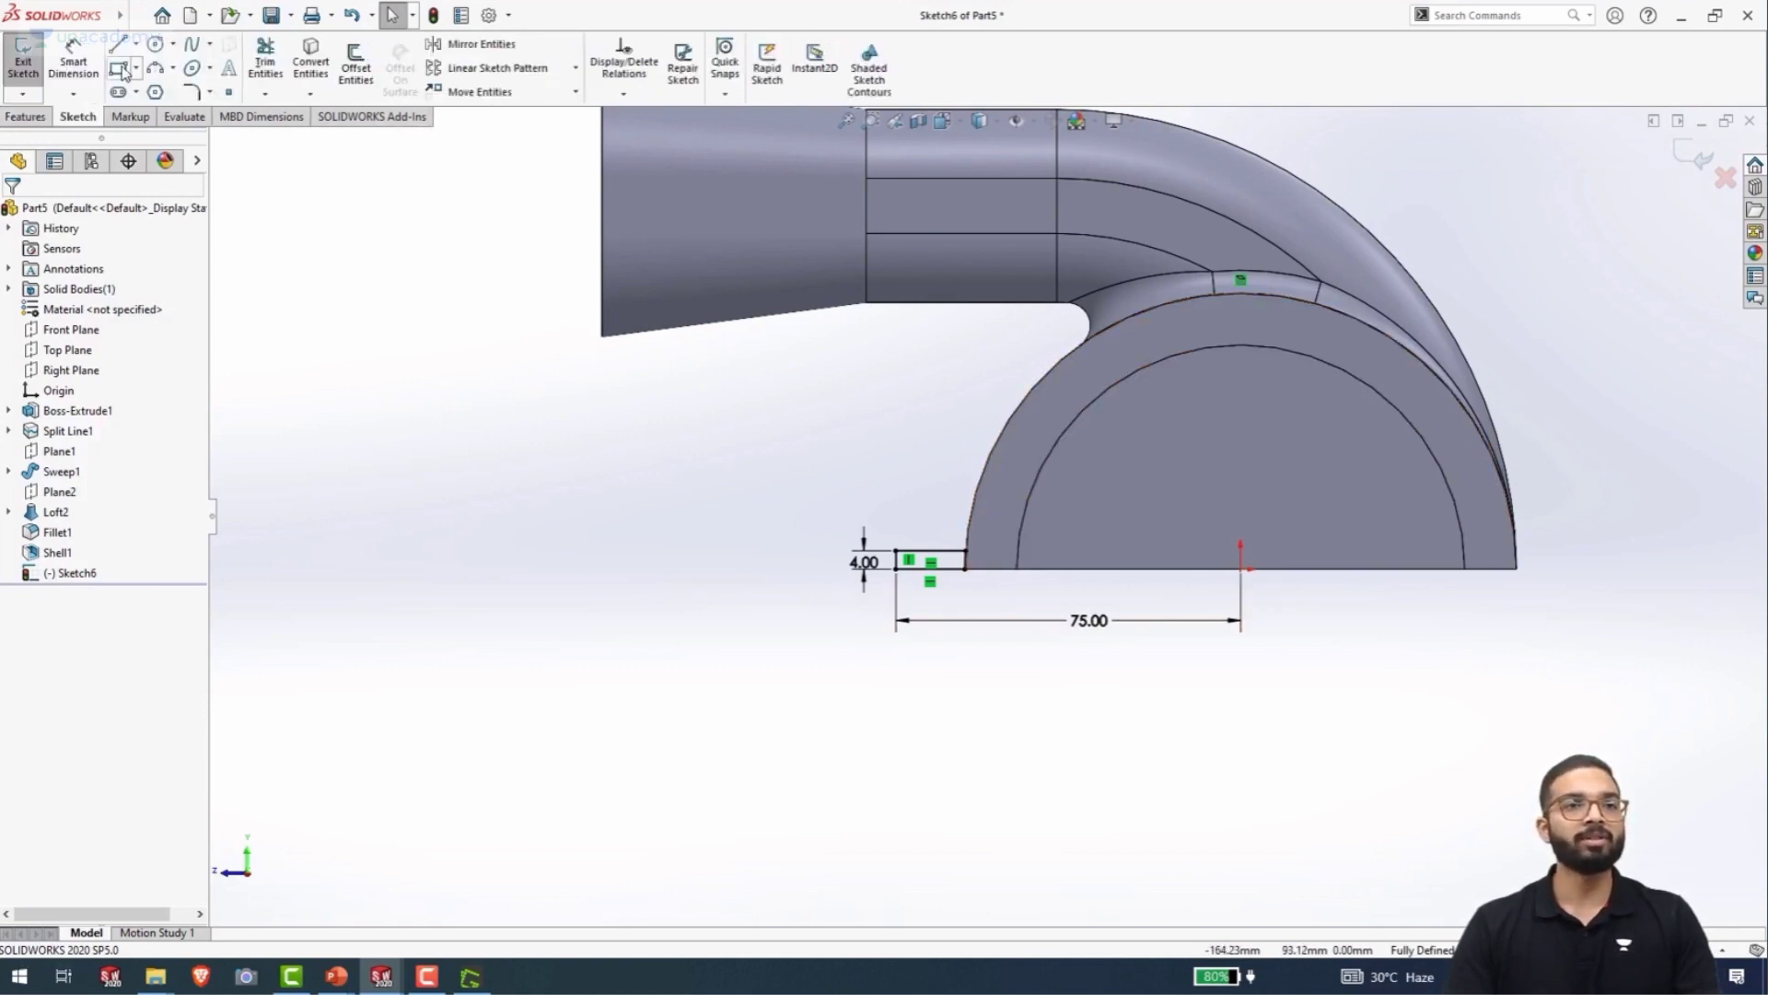
click(135, 43)
click(155, 86)
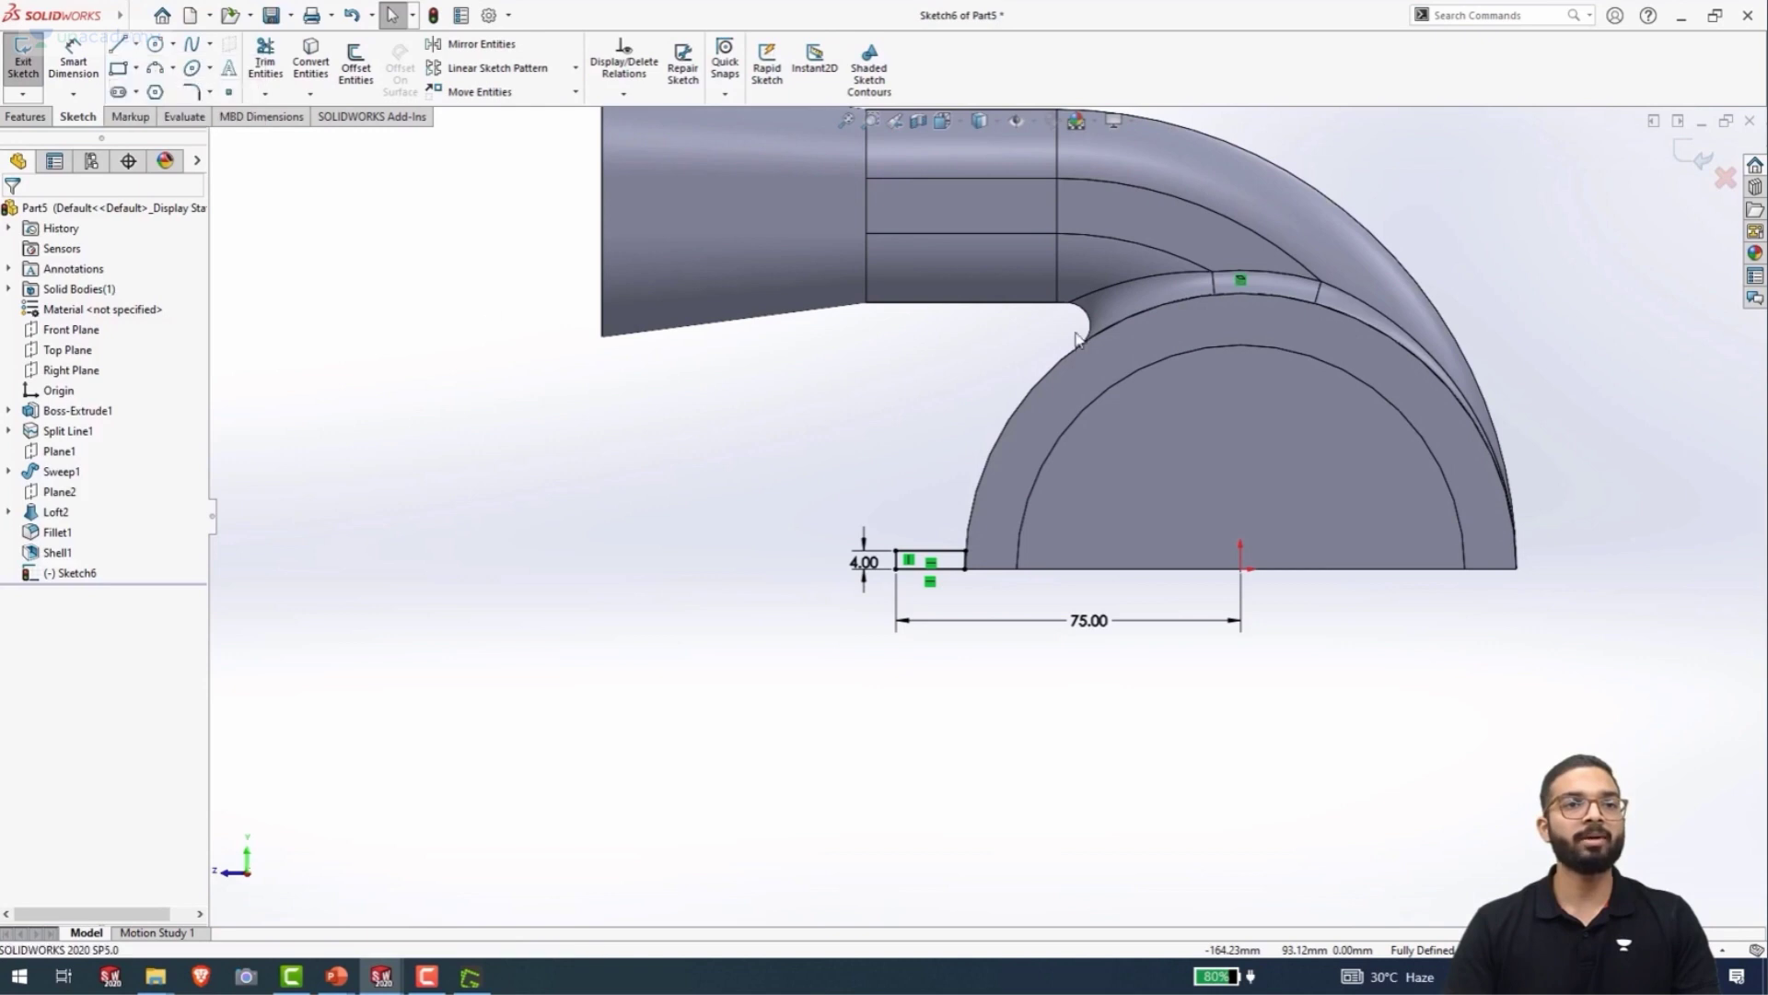
click(1239, 451)
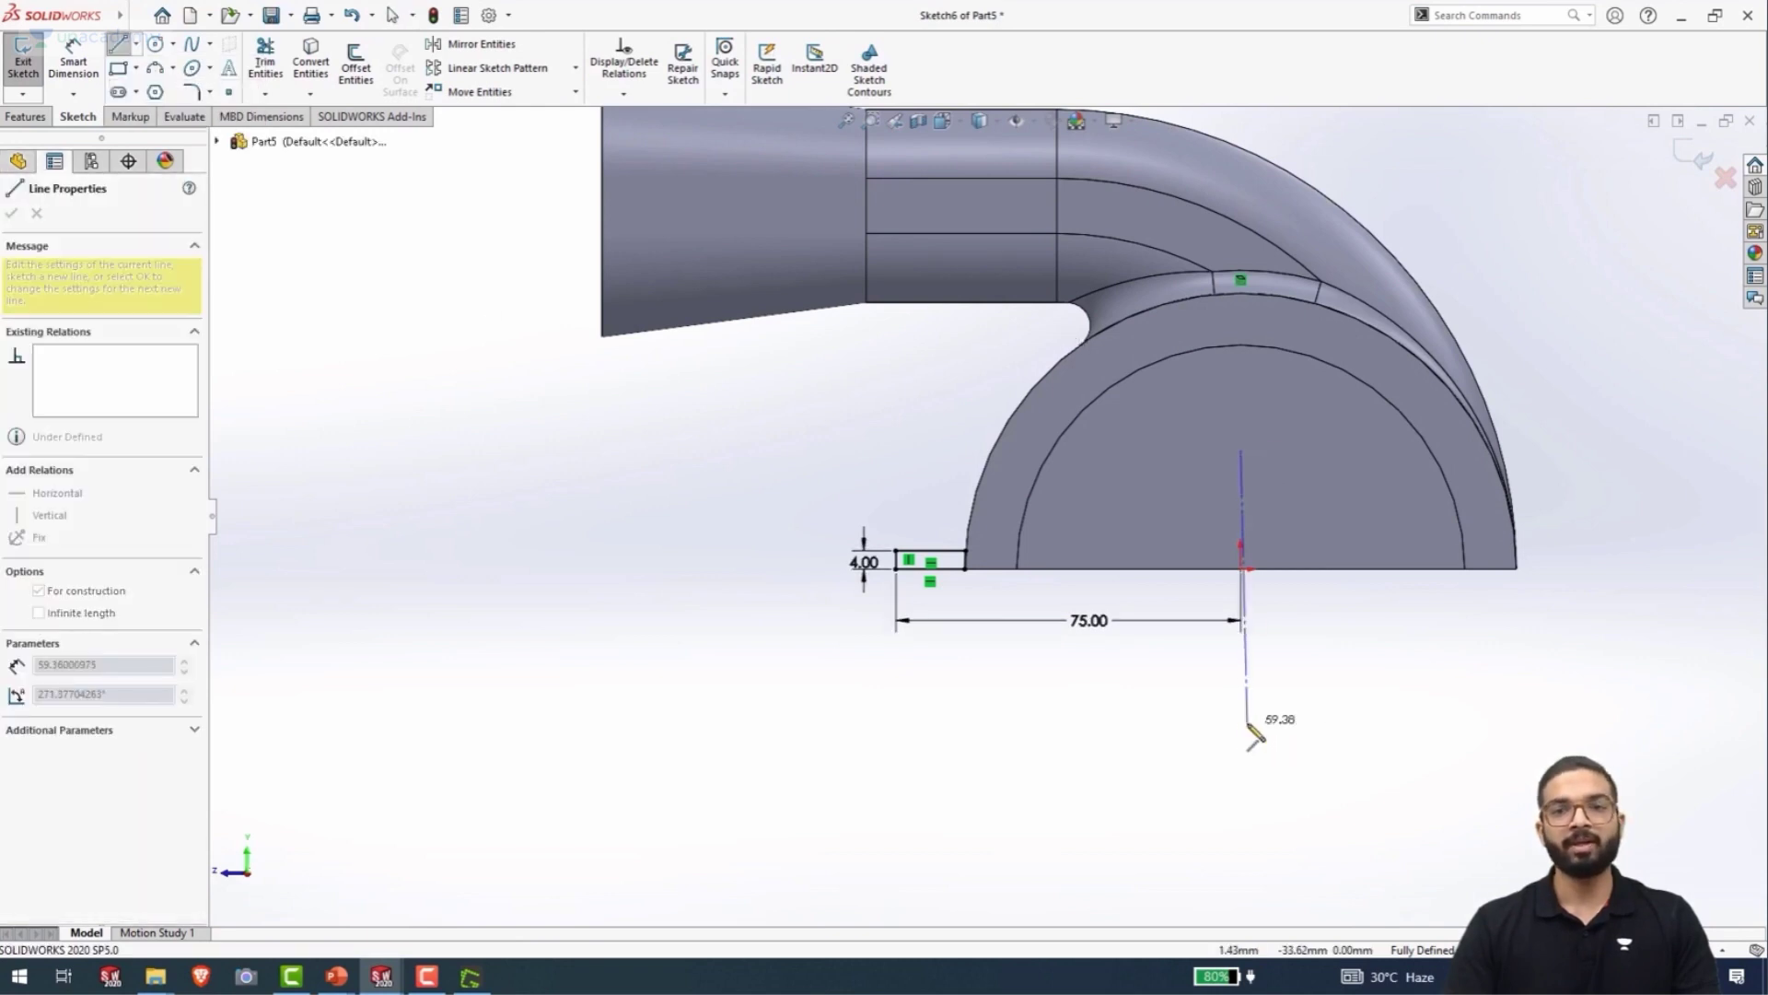
click(1240, 725)
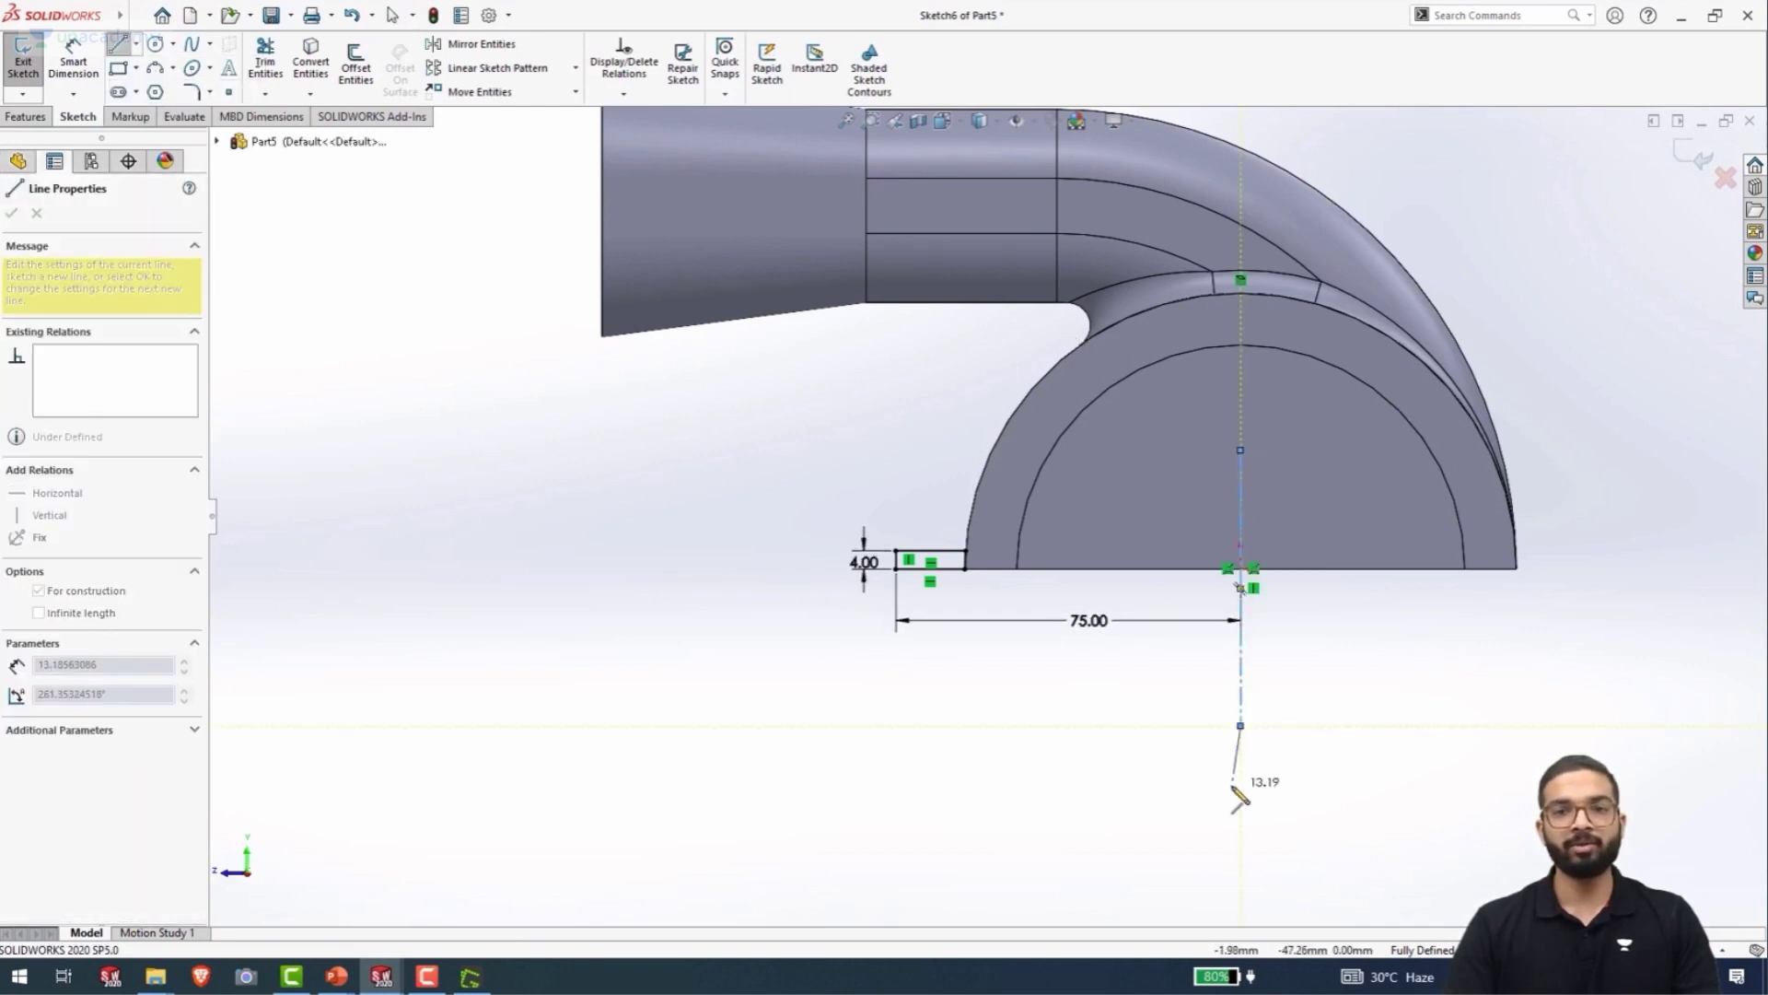
key(Escape)
key(Escape)
- Mirror the closed flange profile, including its arc edge, about the vertical centerline to the opposite side of the half-cylinder
scroll(1418, 562, down, 3)
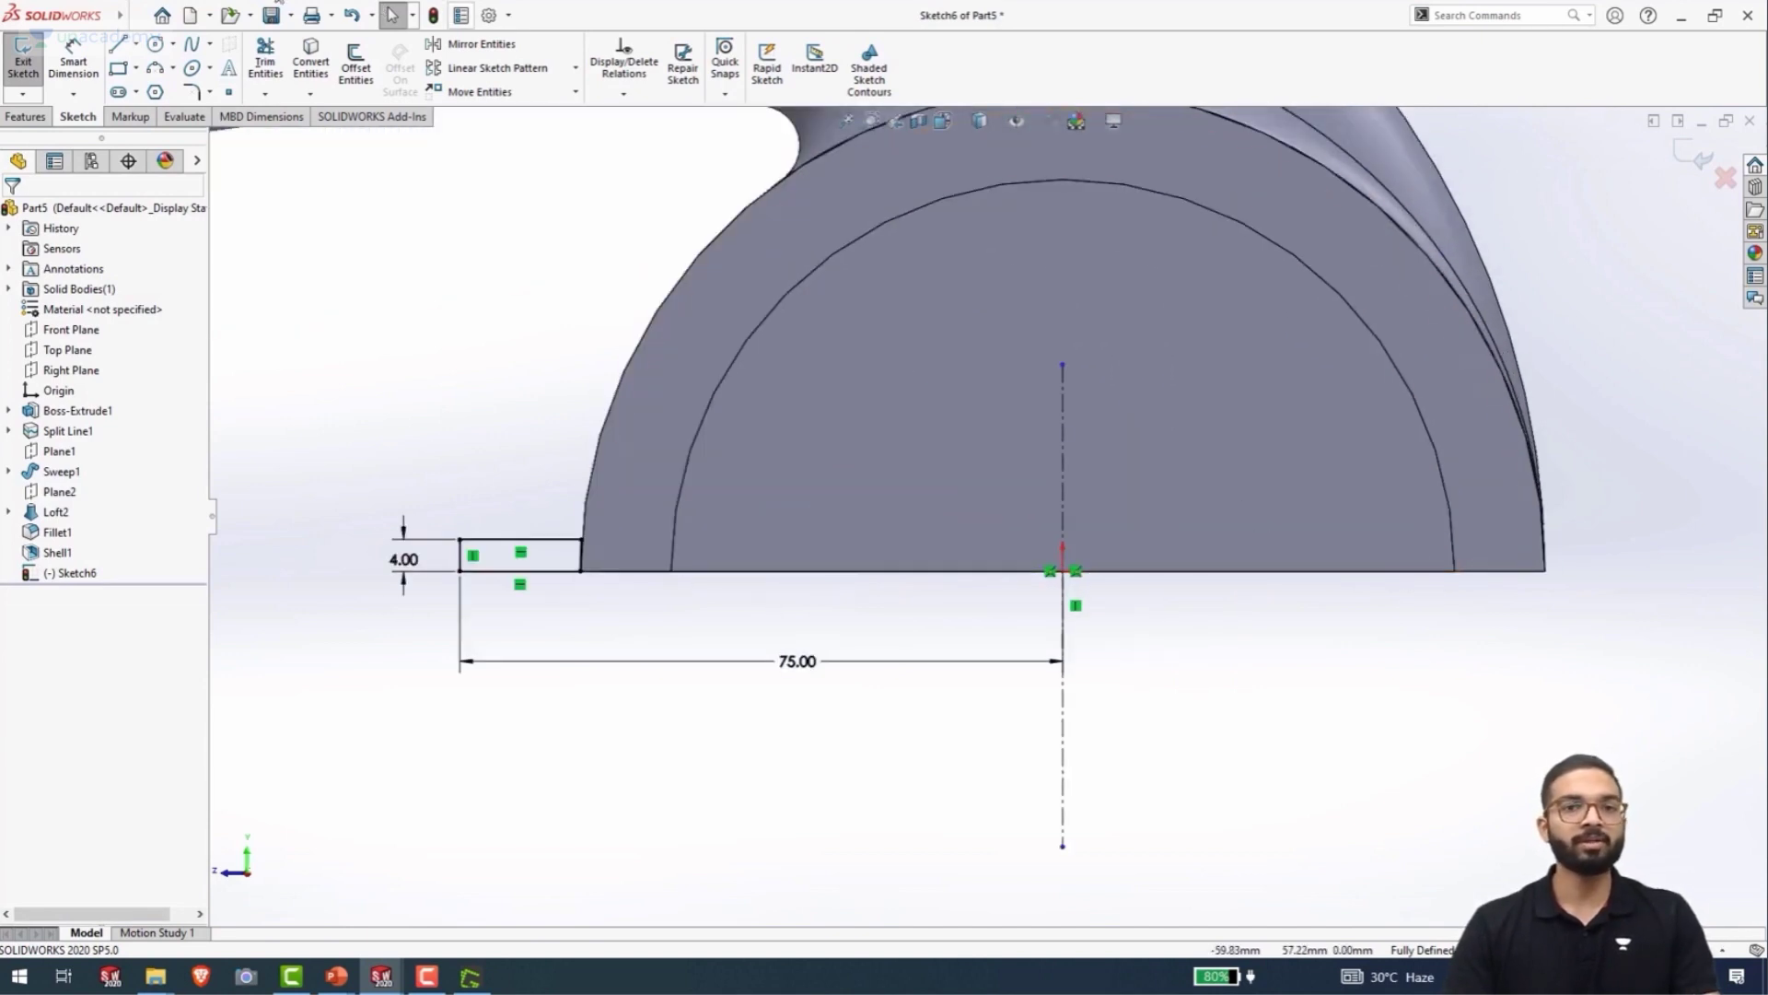
click(474, 44)
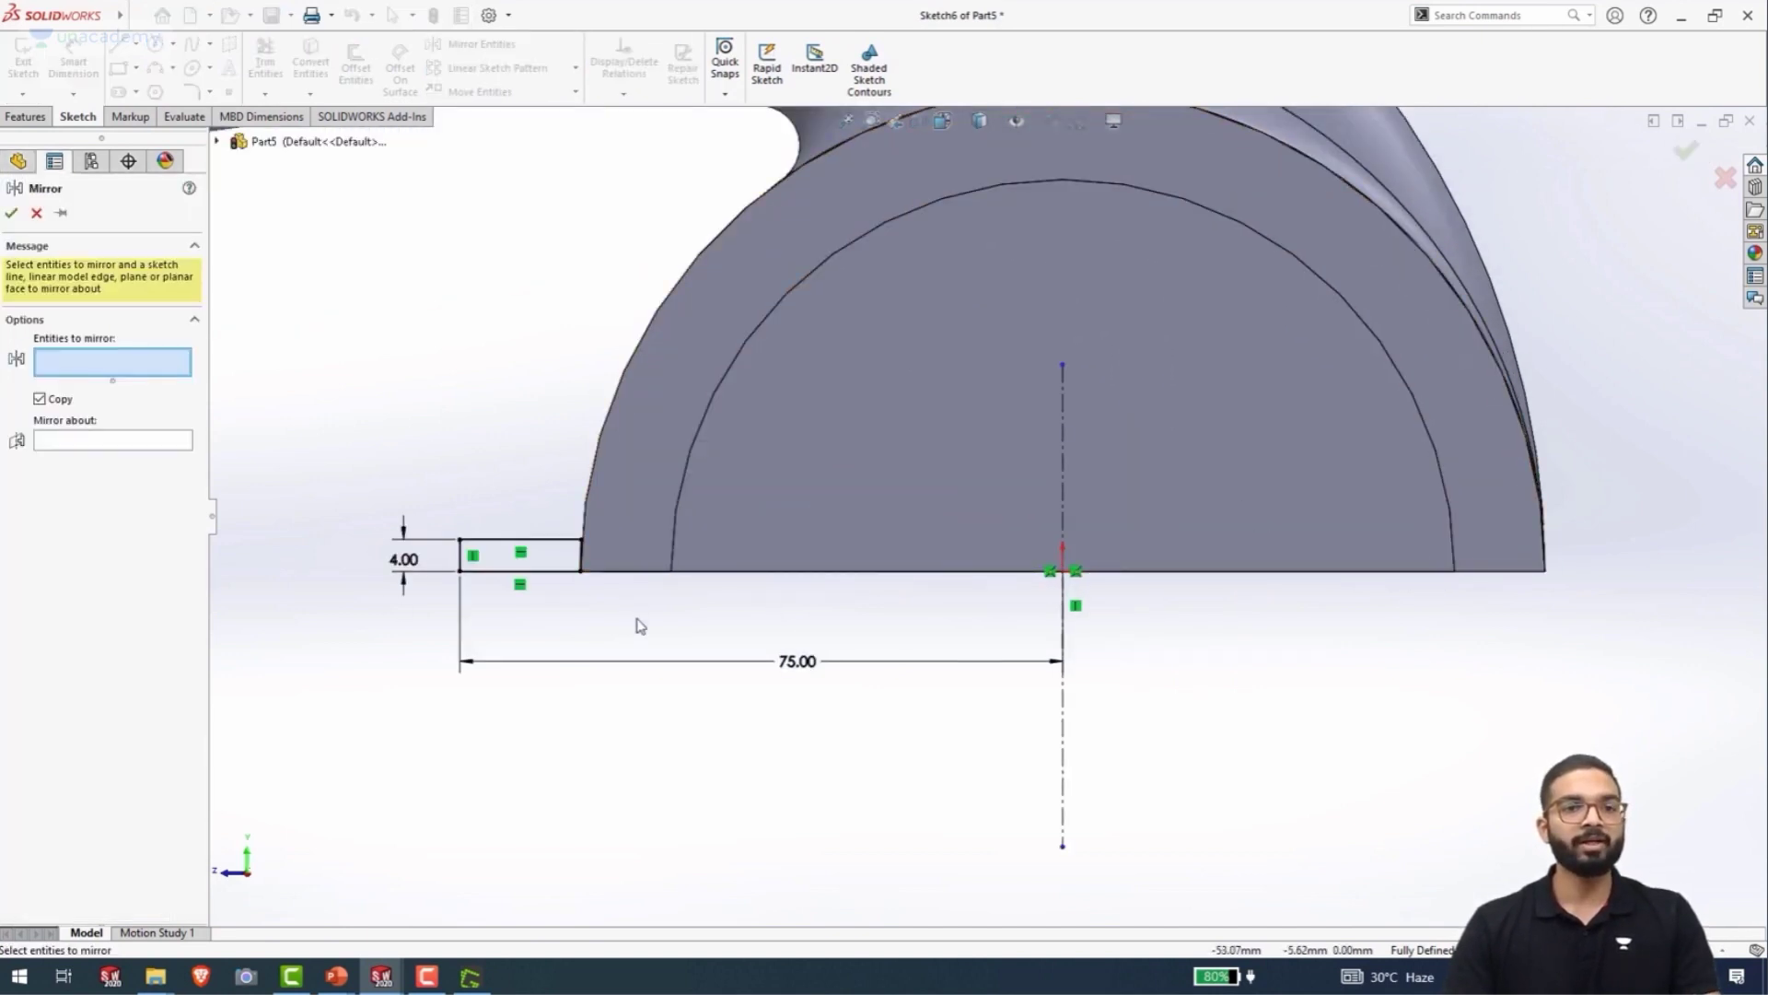
drag(636, 618, 346, 478)
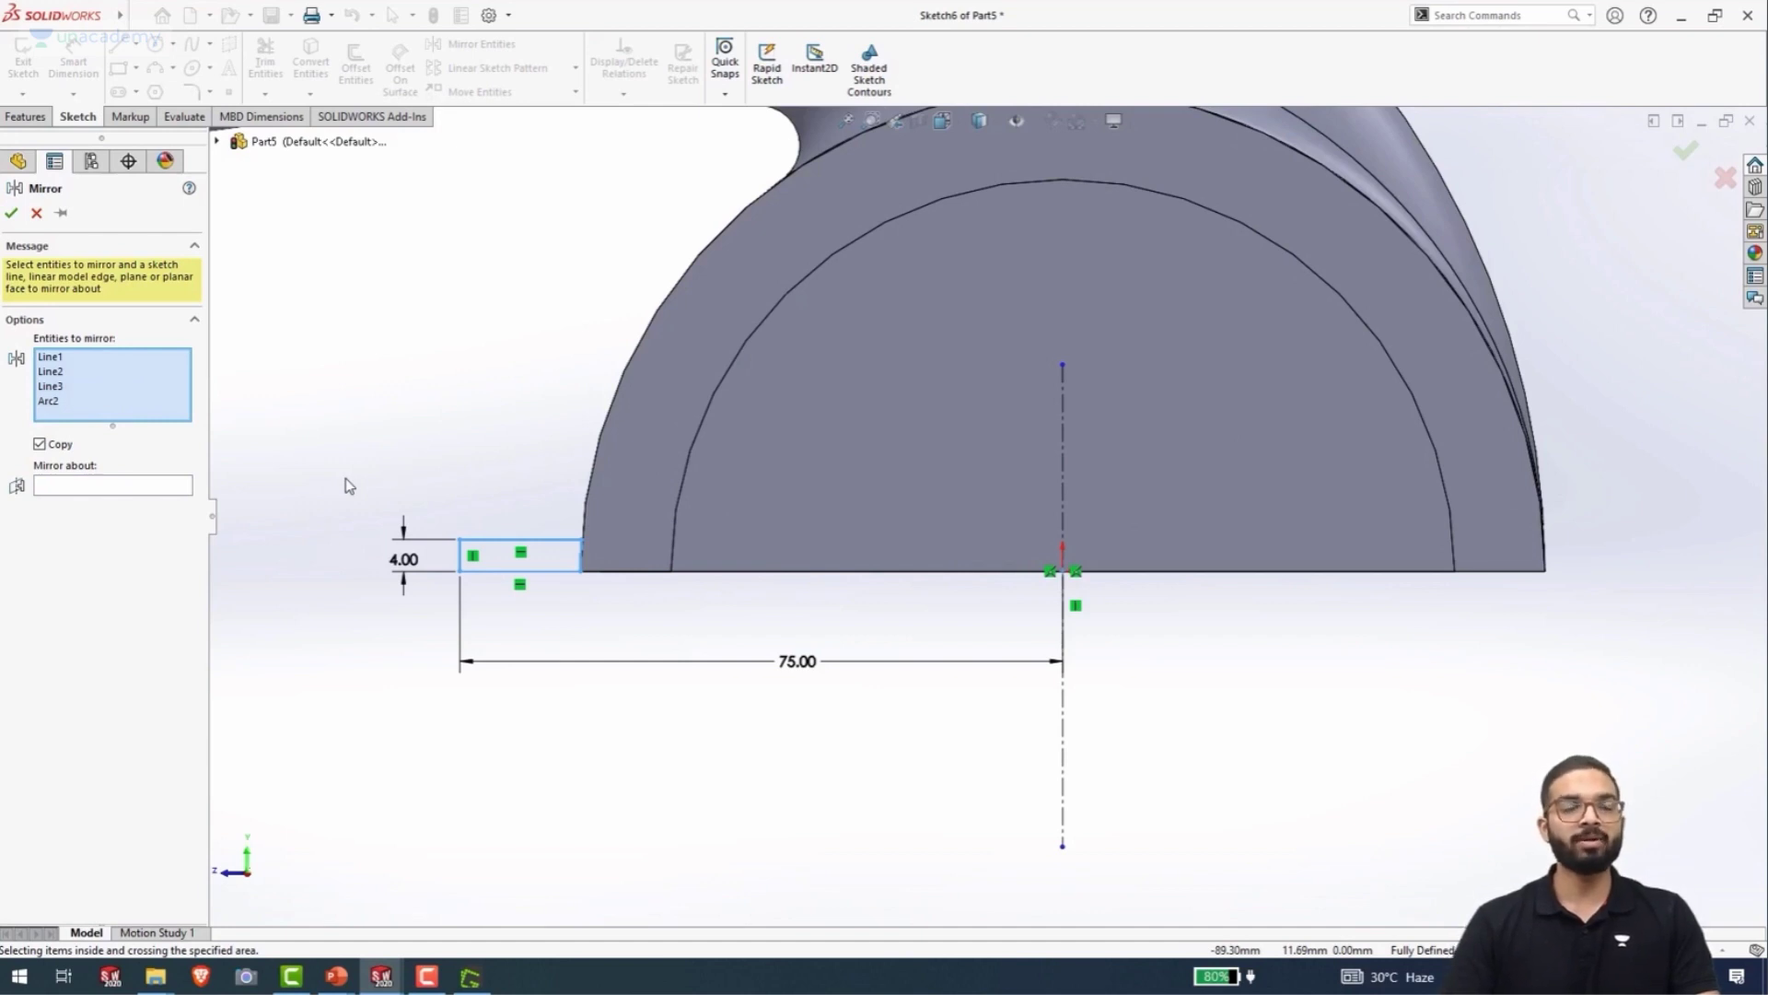
right_click(345, 478)
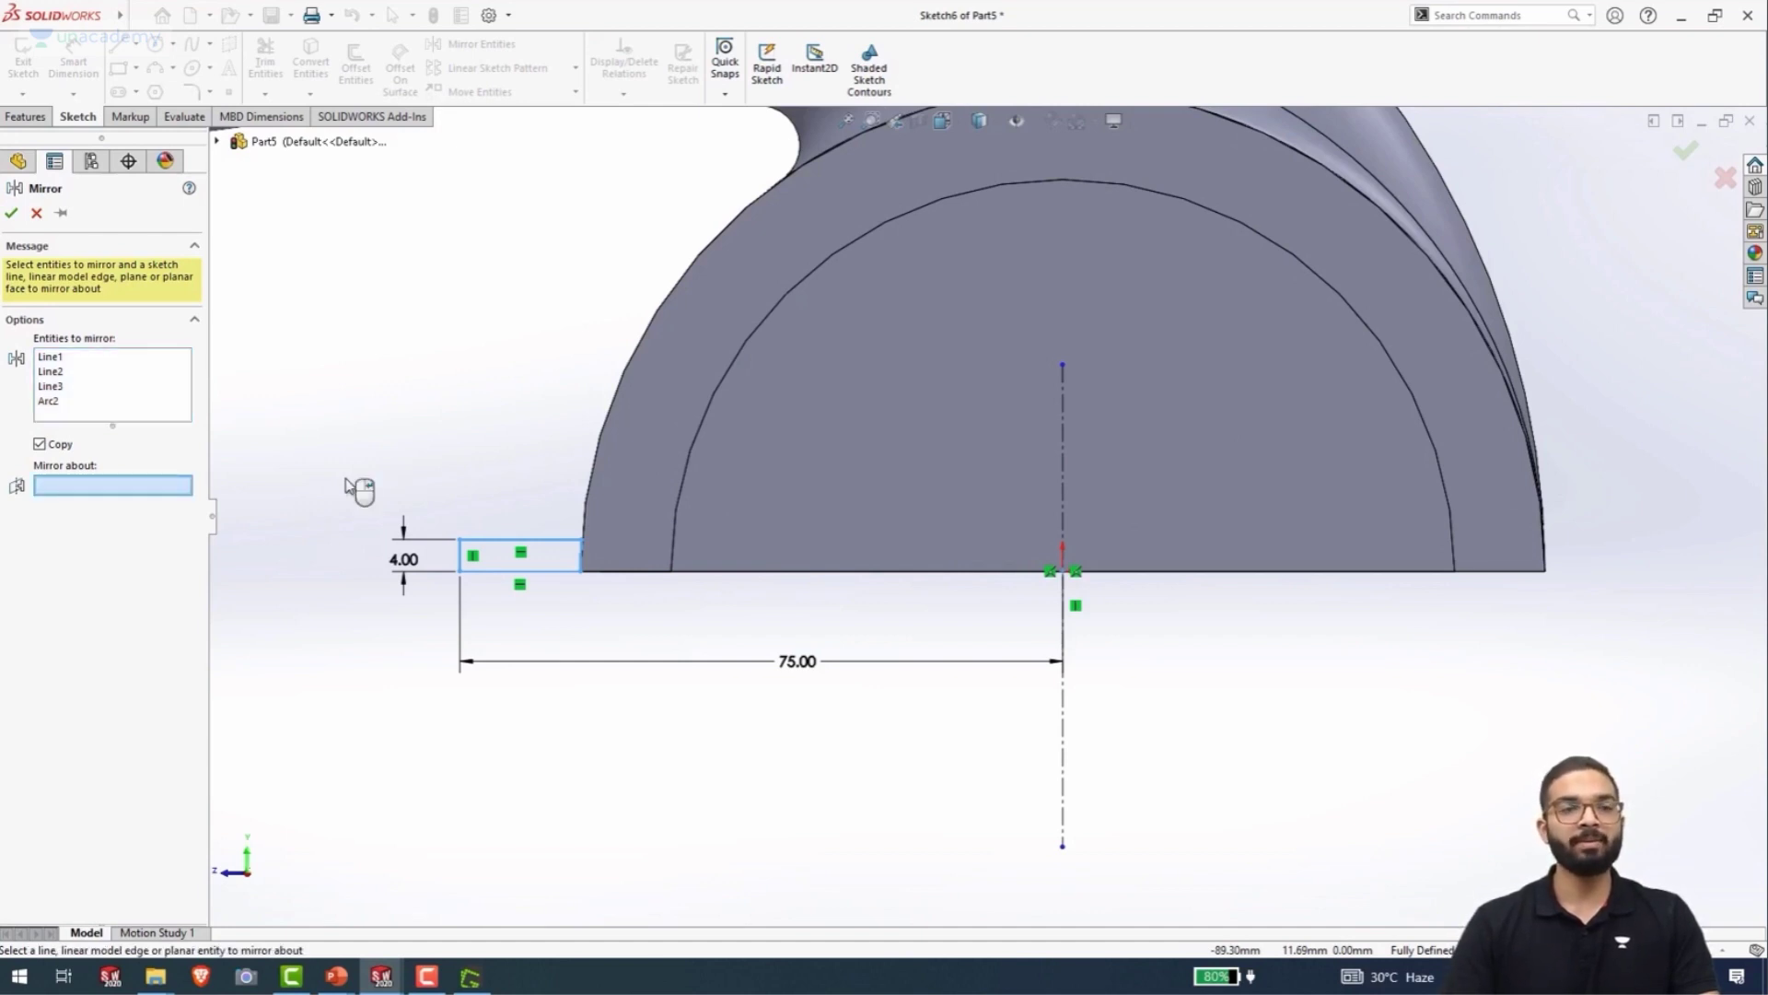
click(1064, 489)
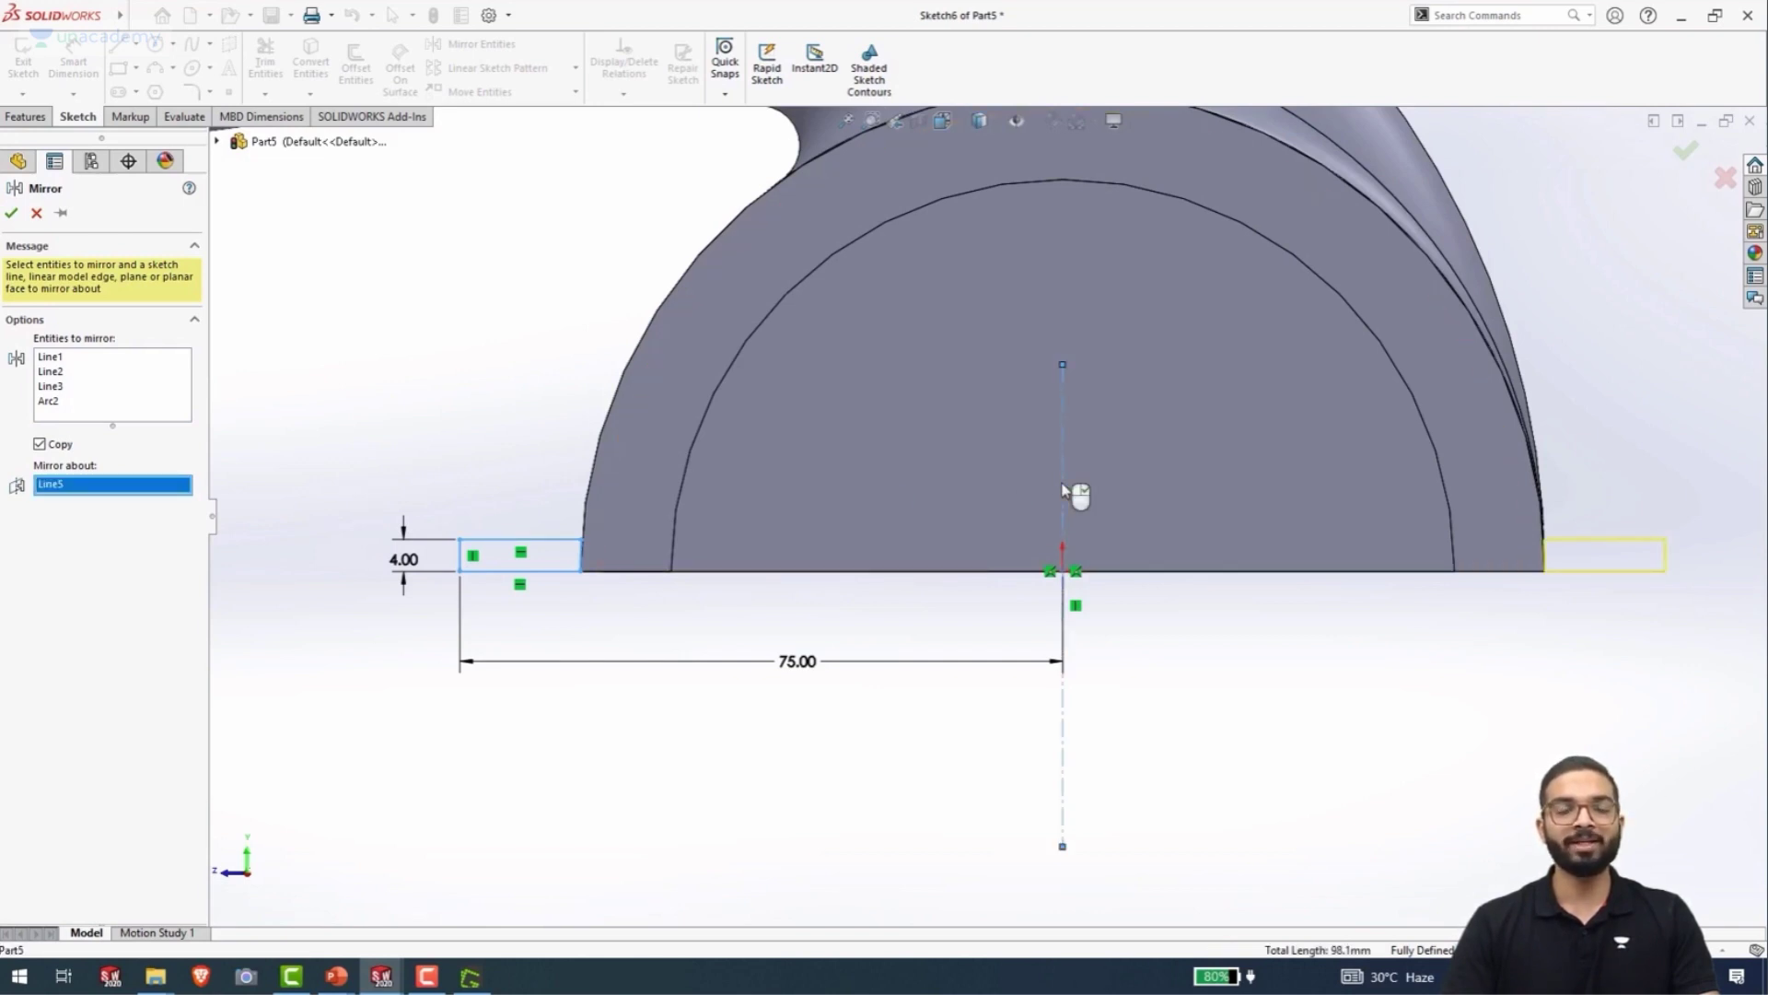
right_click(1064, 489)
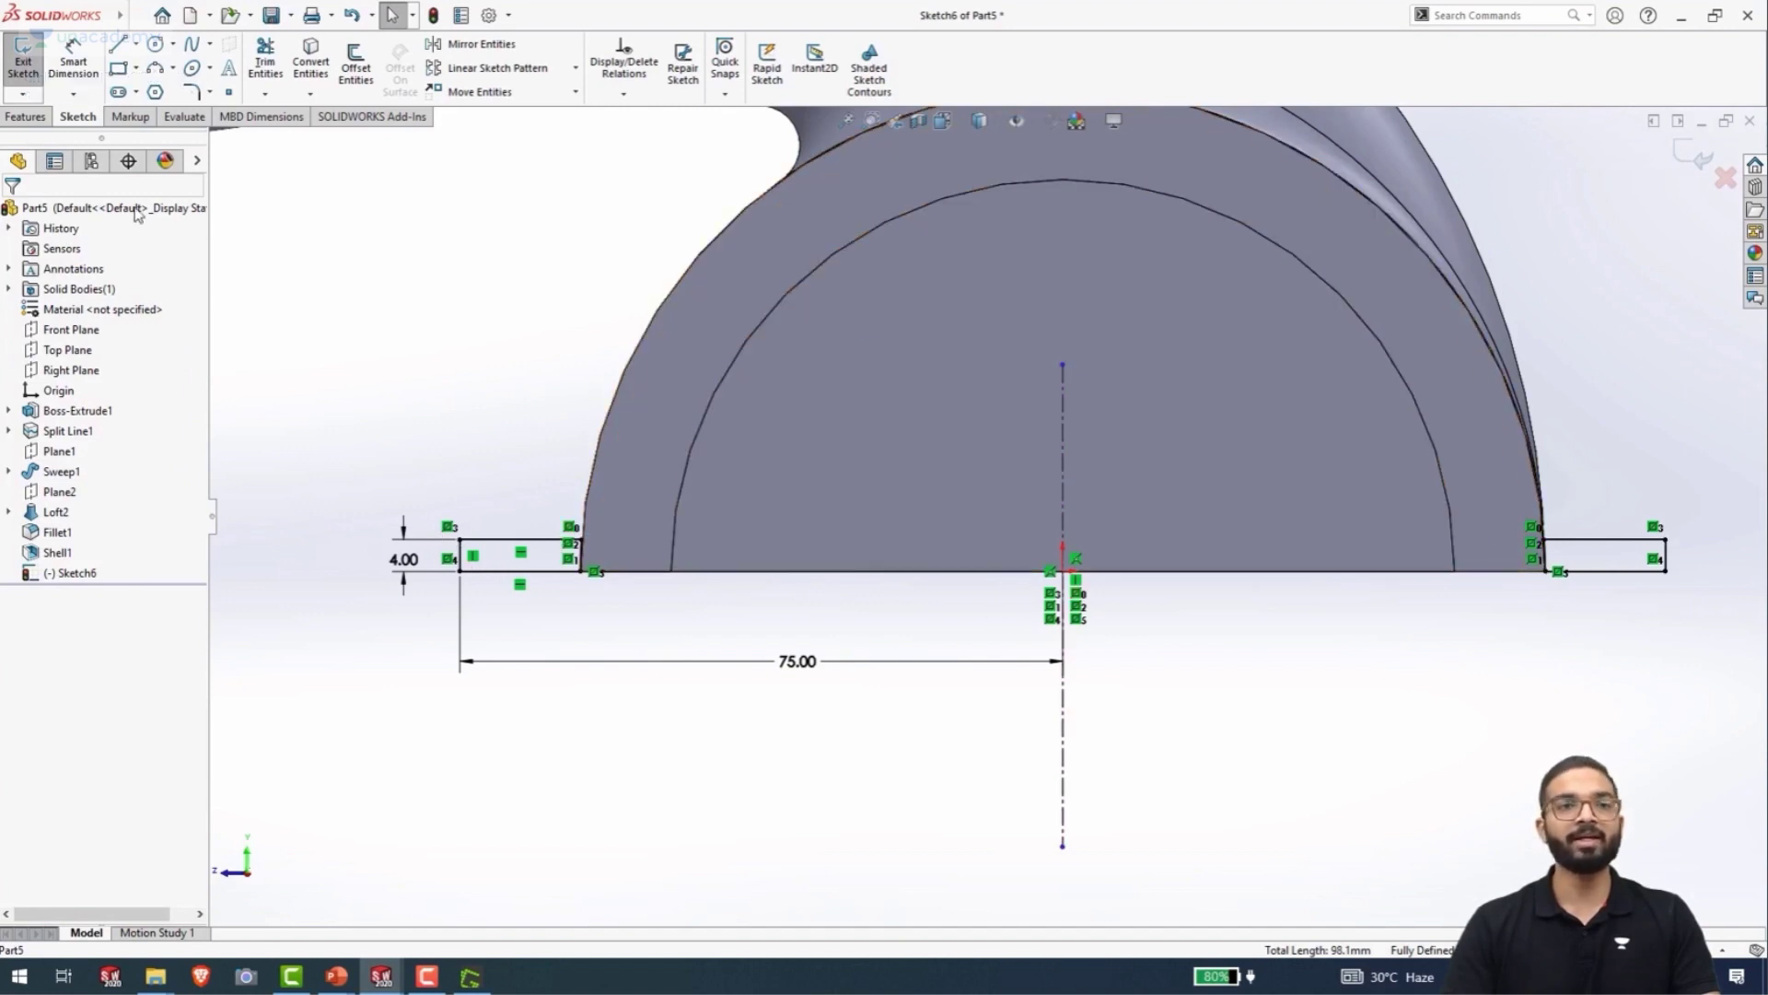
- Start an Extruded Boss/Base with the Through All end condition and select both flange regions as contours
click(25, 116)
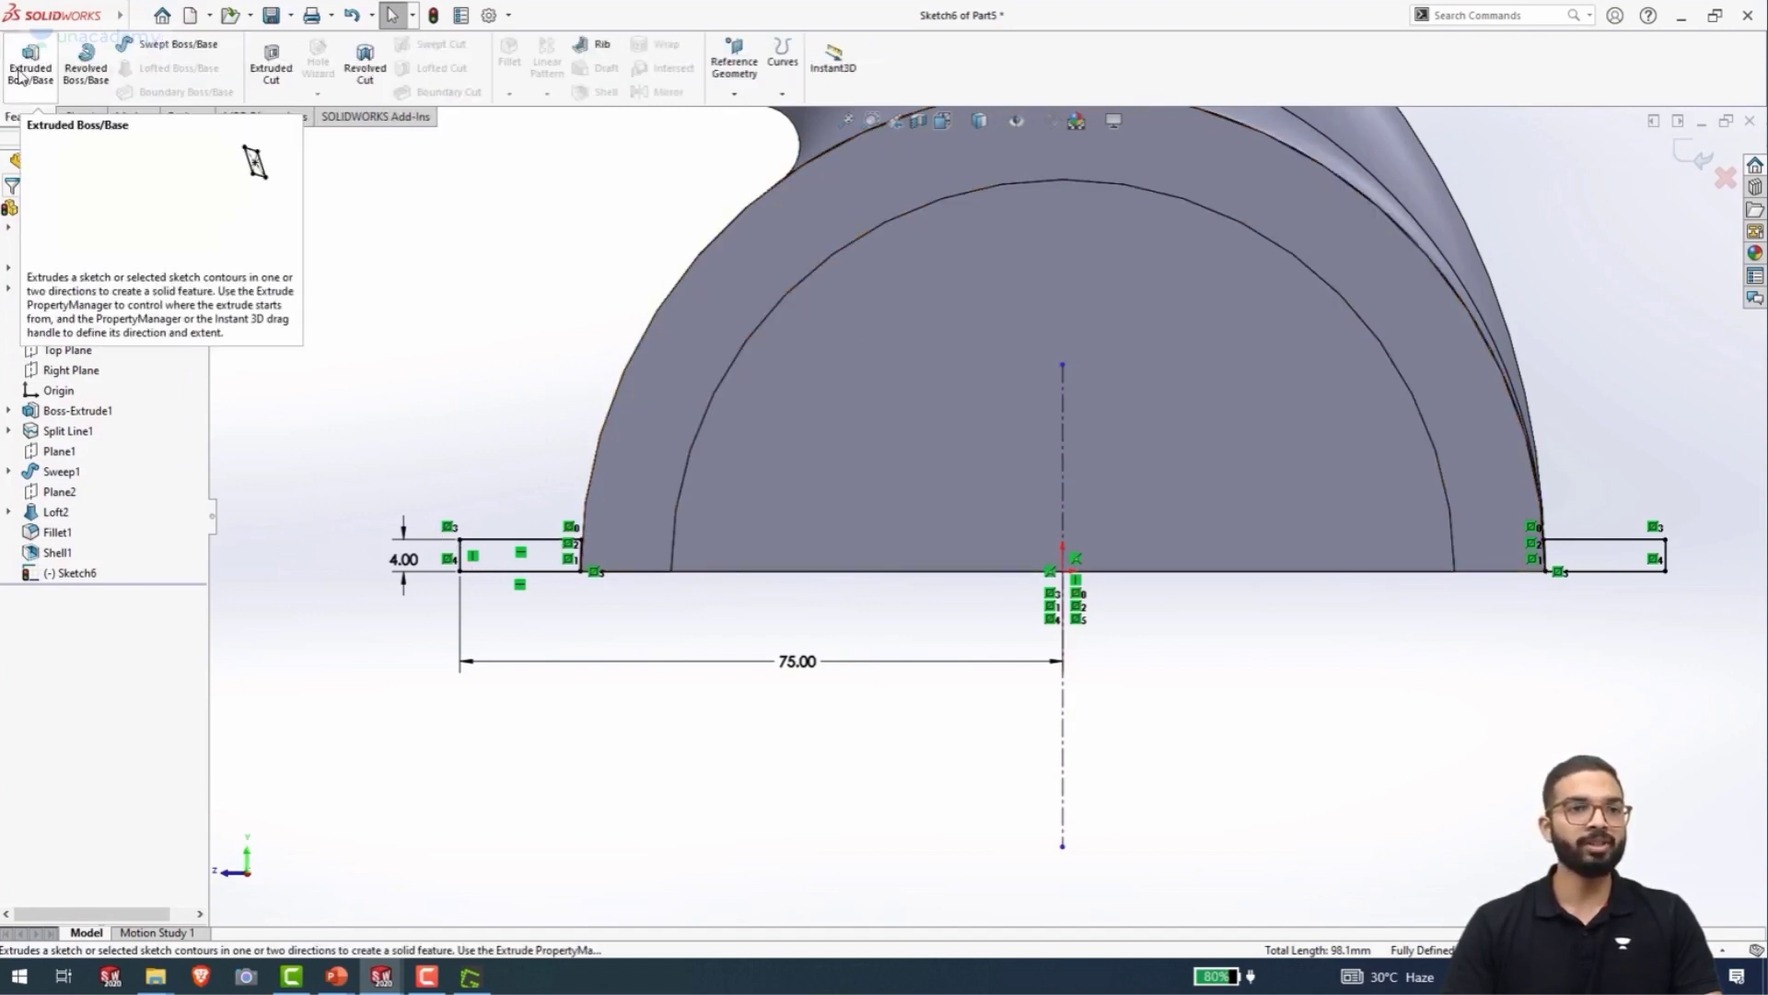
click(20, 74)
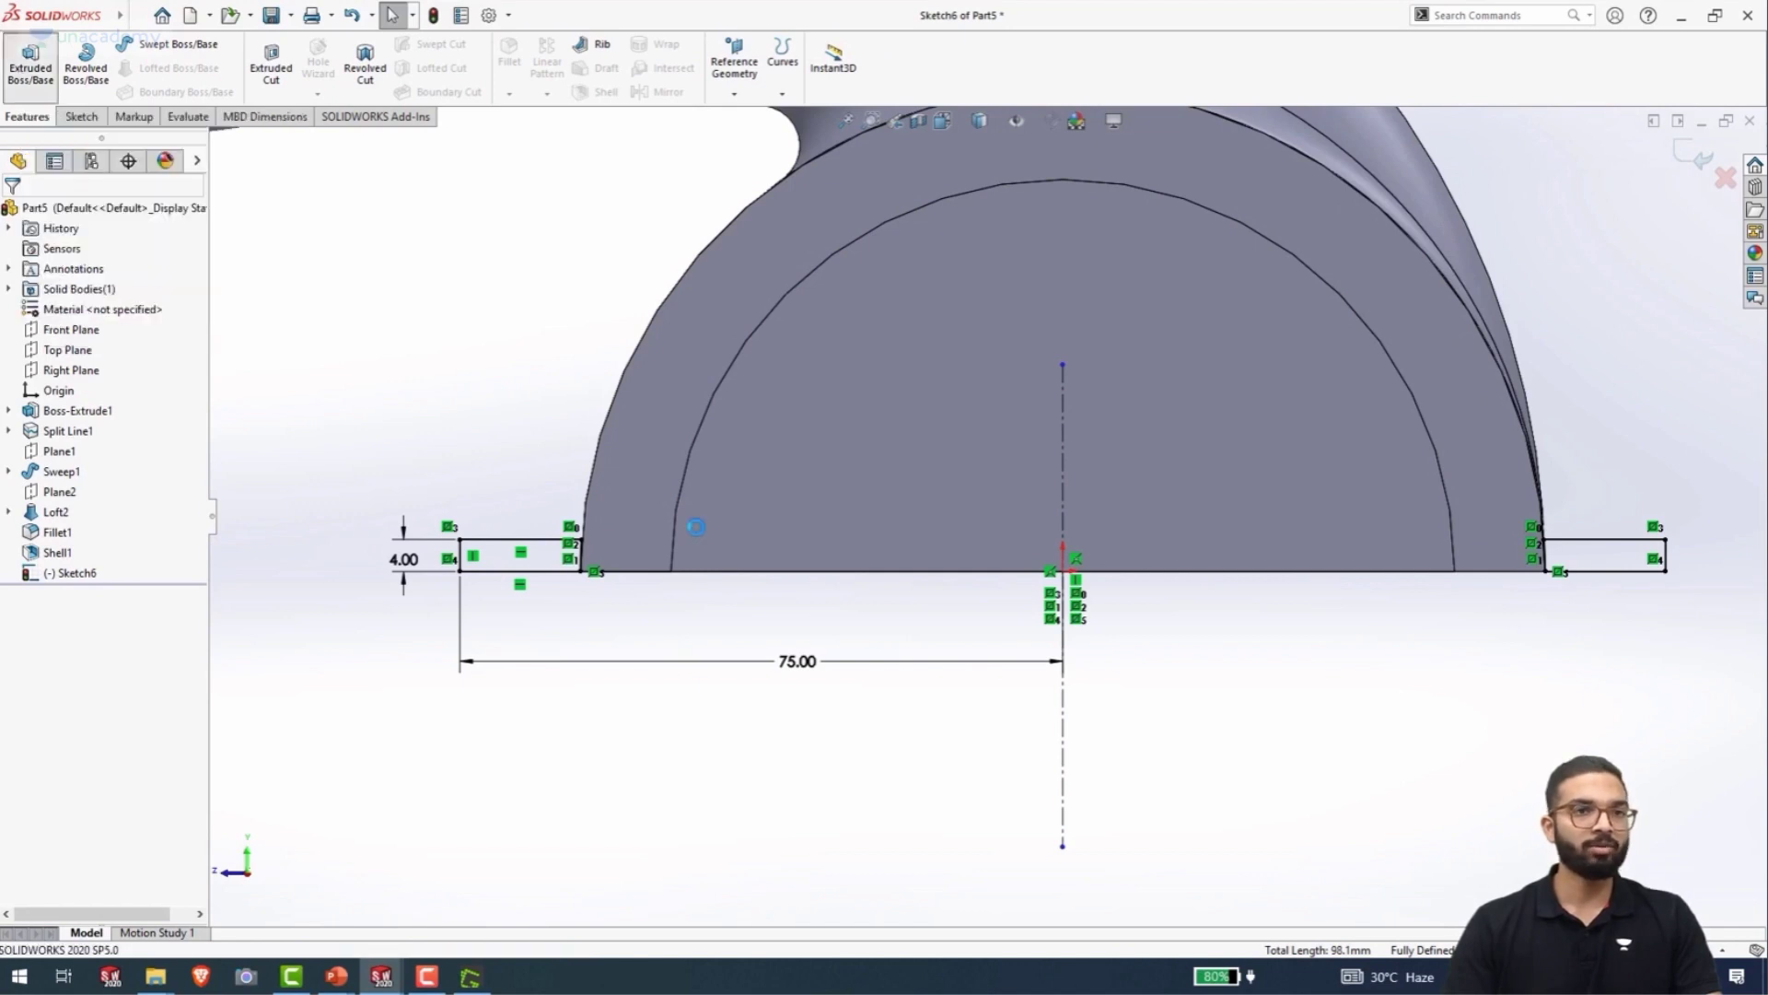
click(108, 327)
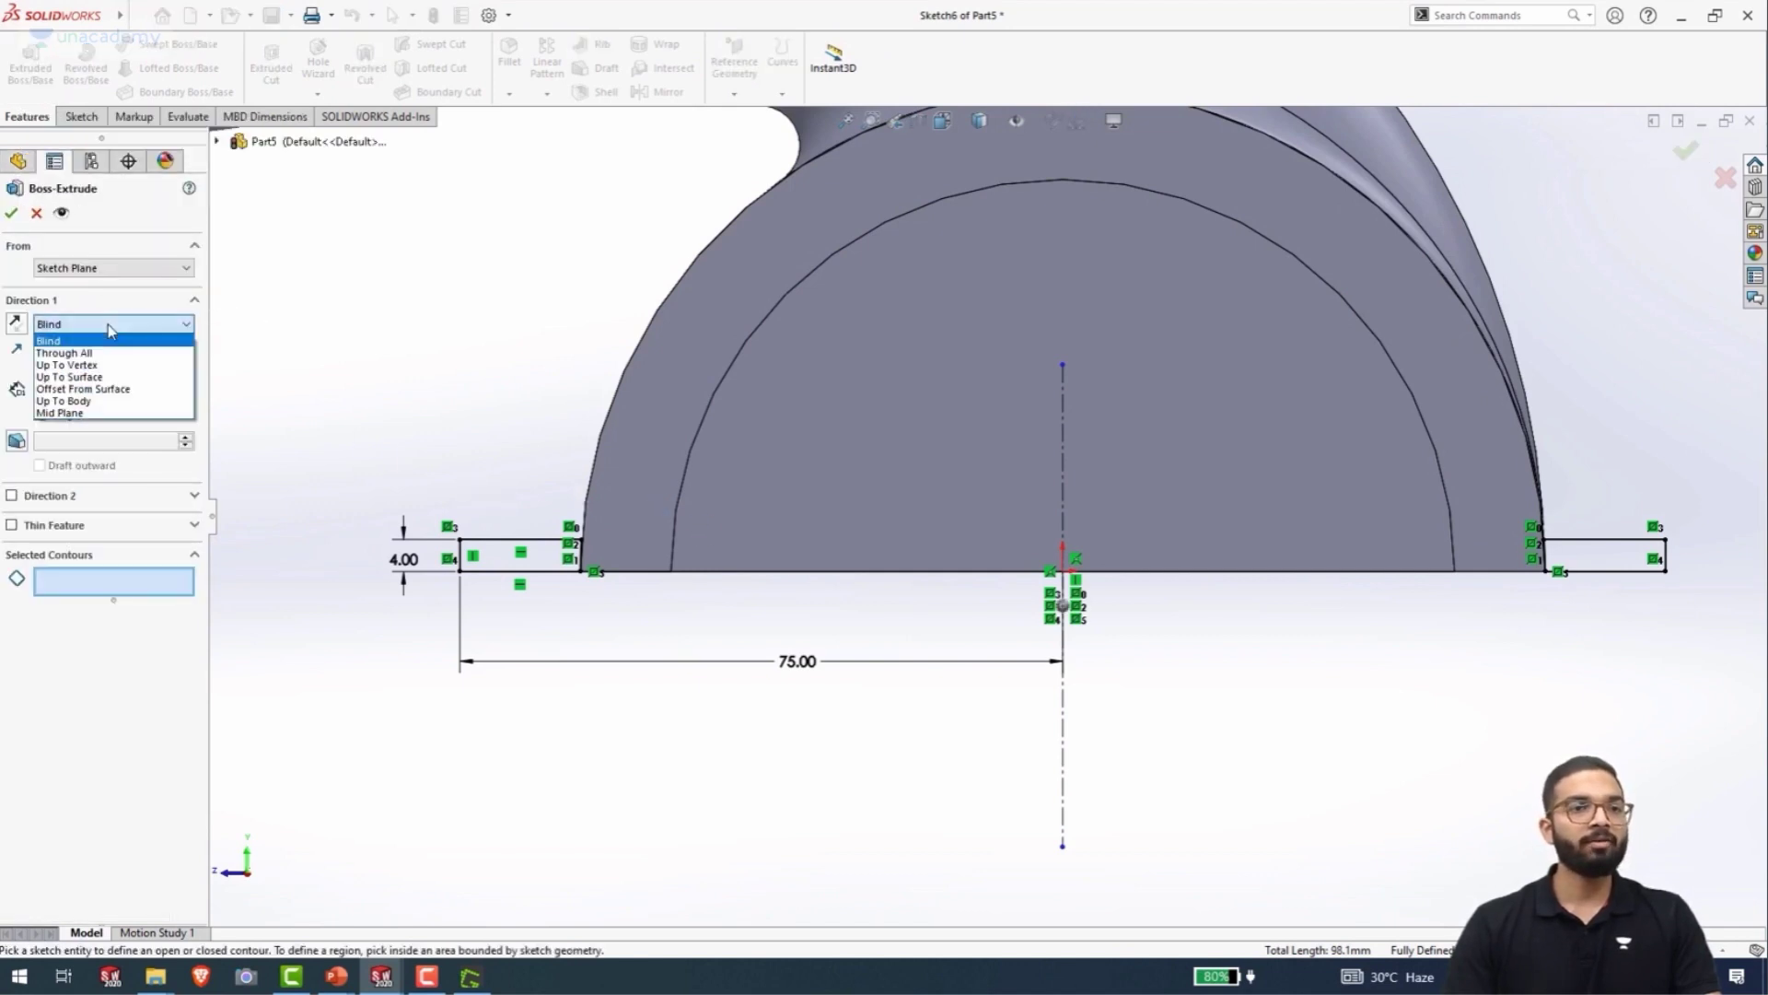
click(111, 353)
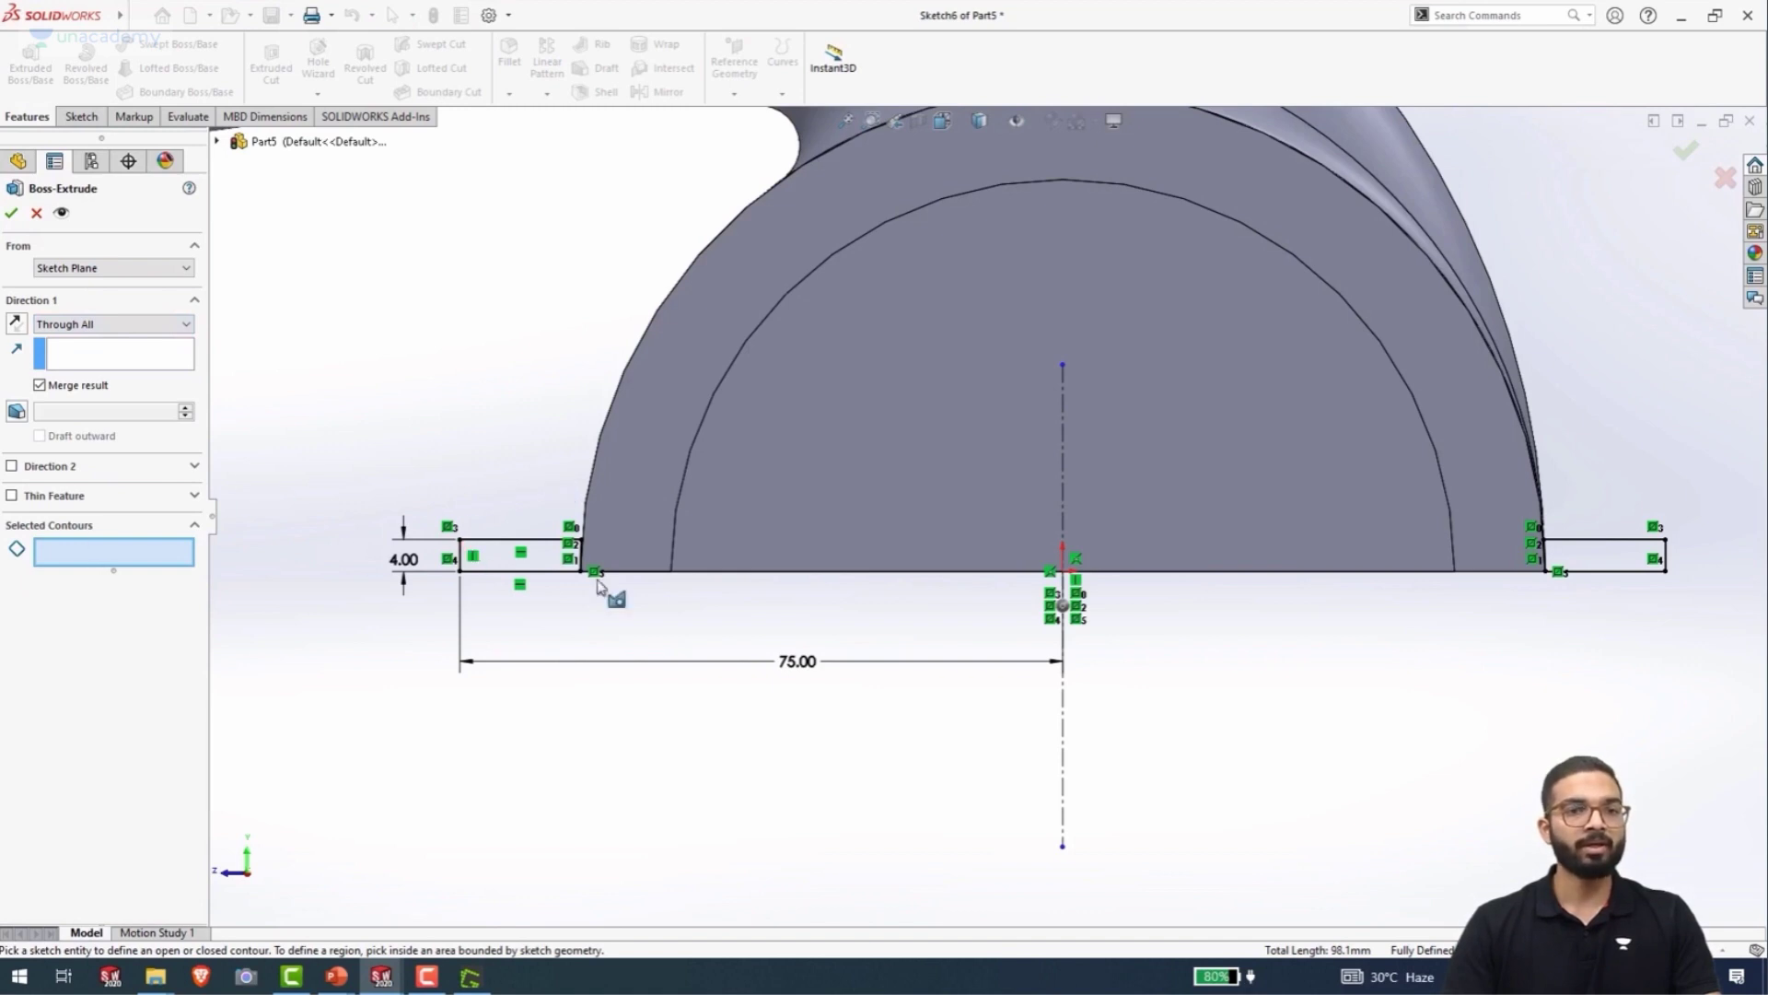
click(517, 559)
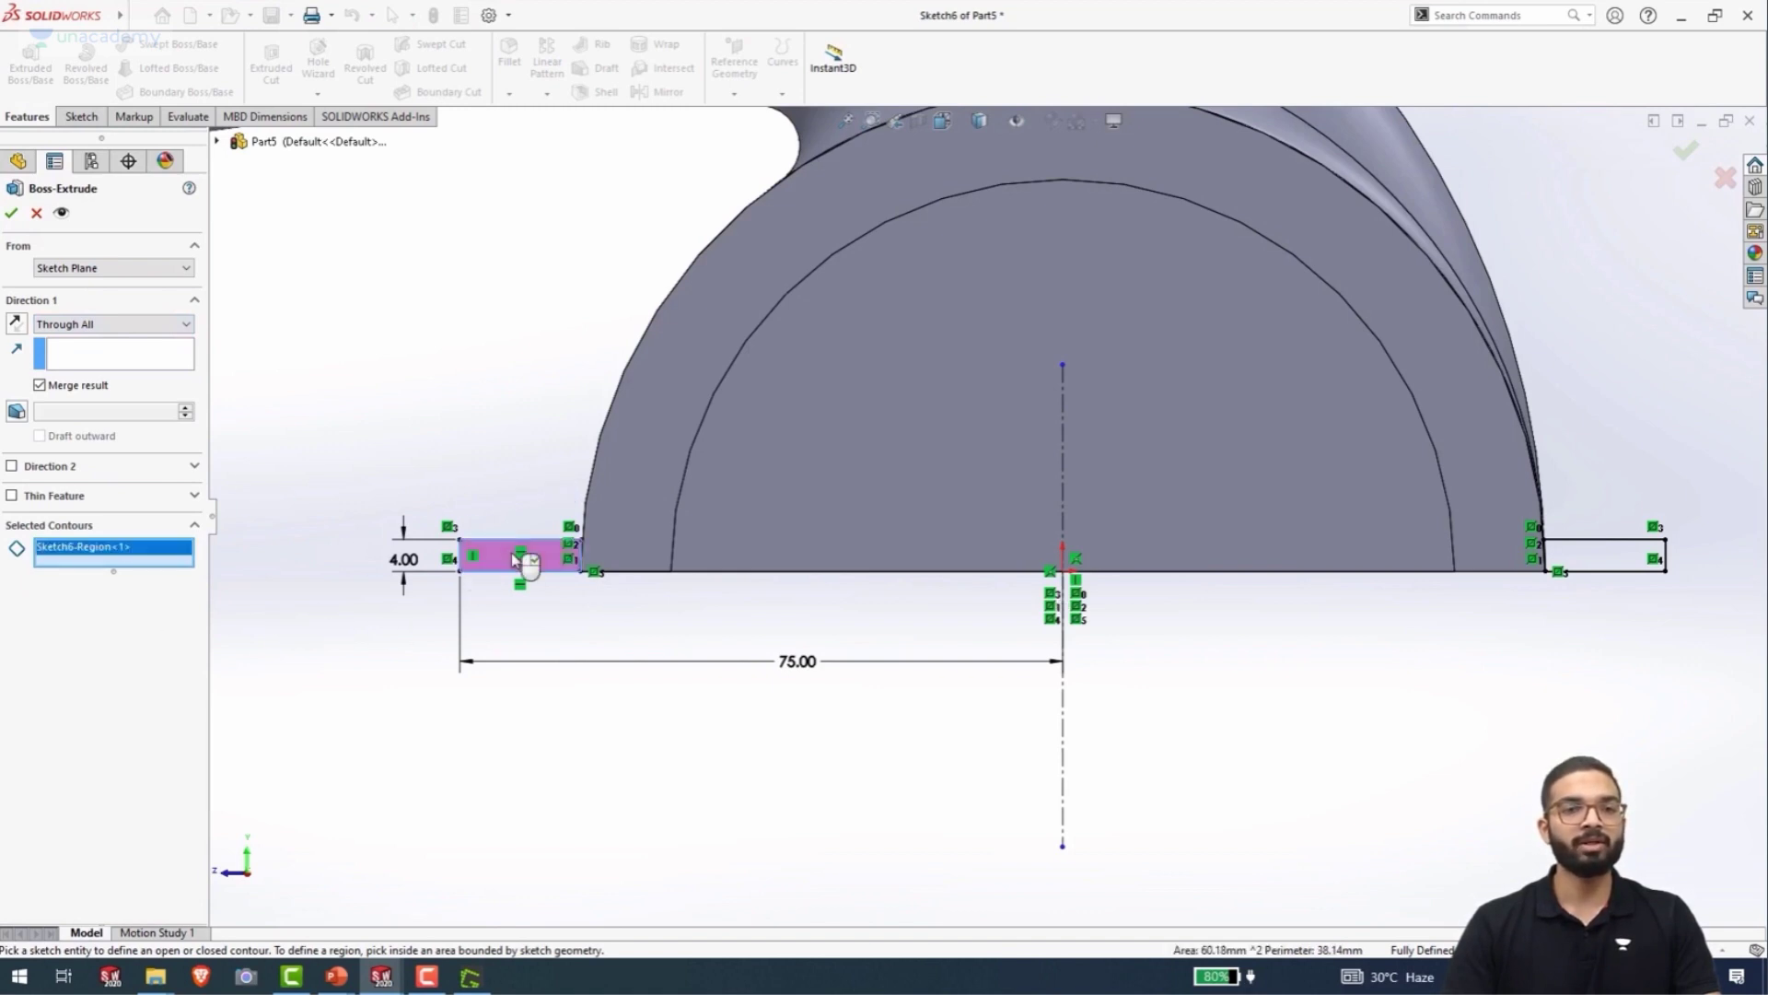
click(1586, 566)
- Reverse the extrusion direction to run along the half-cylinder's length and create both base flanges
middle_drag(425, 460, 502, 511)
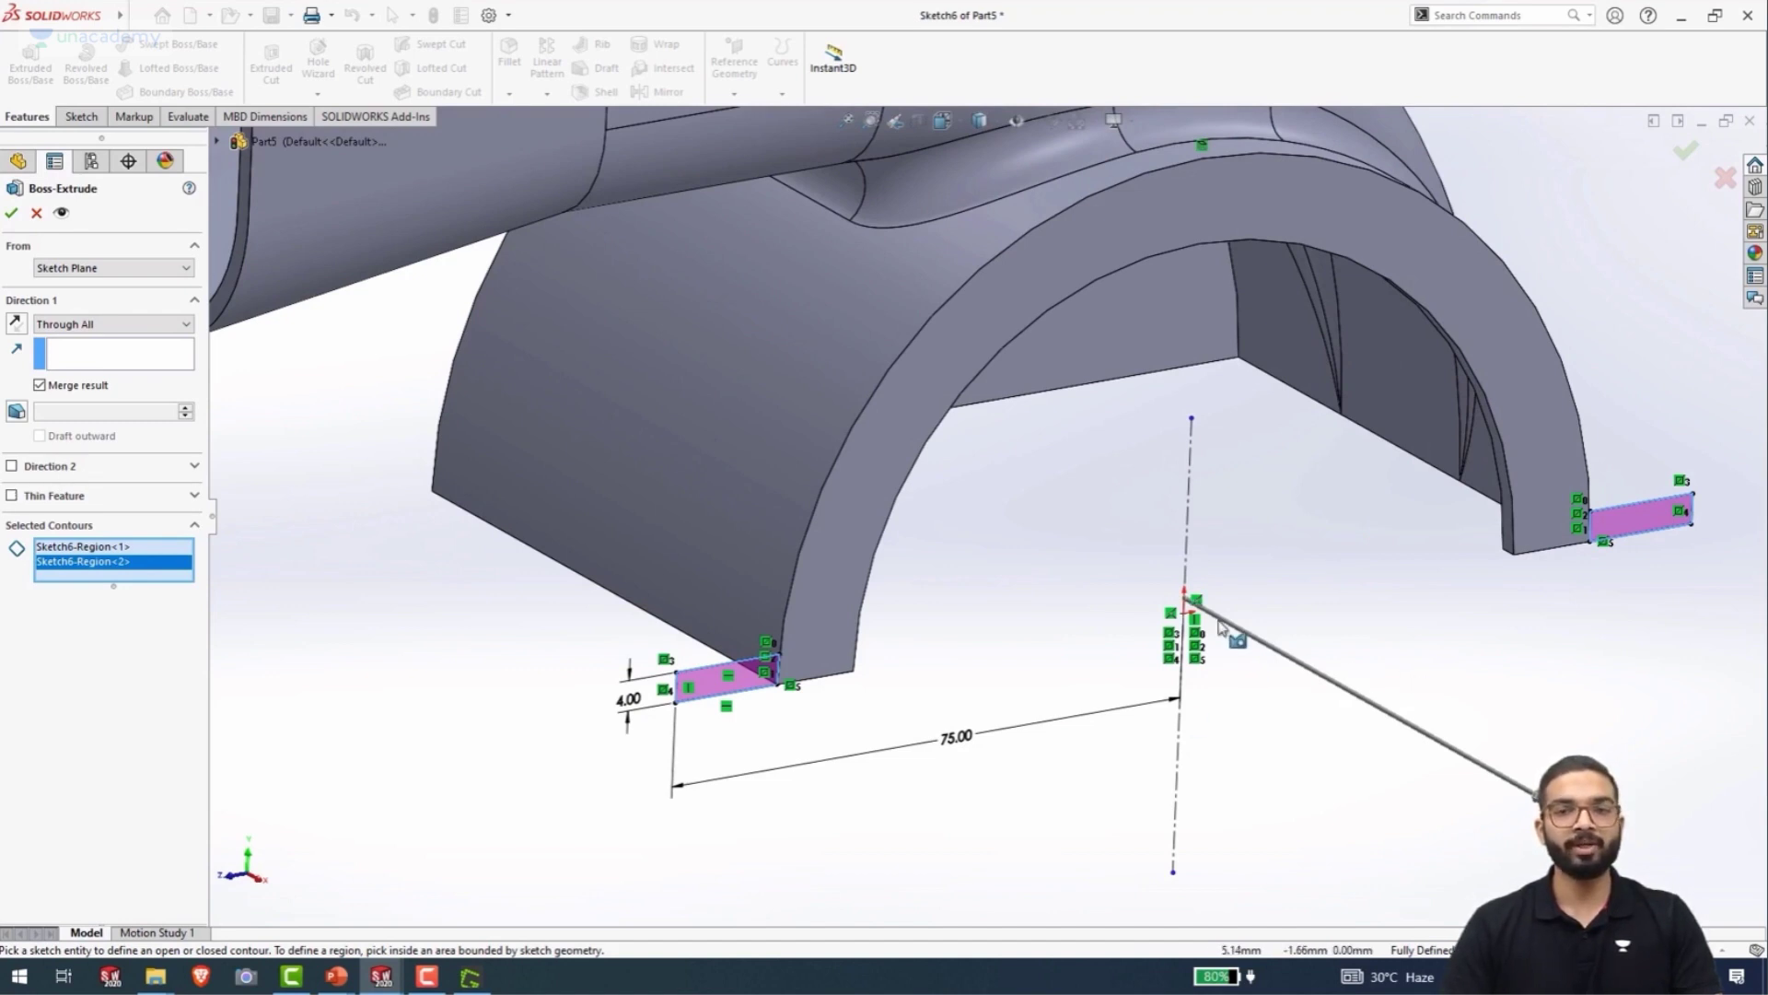
mouse_move(1354, 711)
middle_down()
mouse_move(1243, 632)
mouse_move(1349, 693)
middle_up()
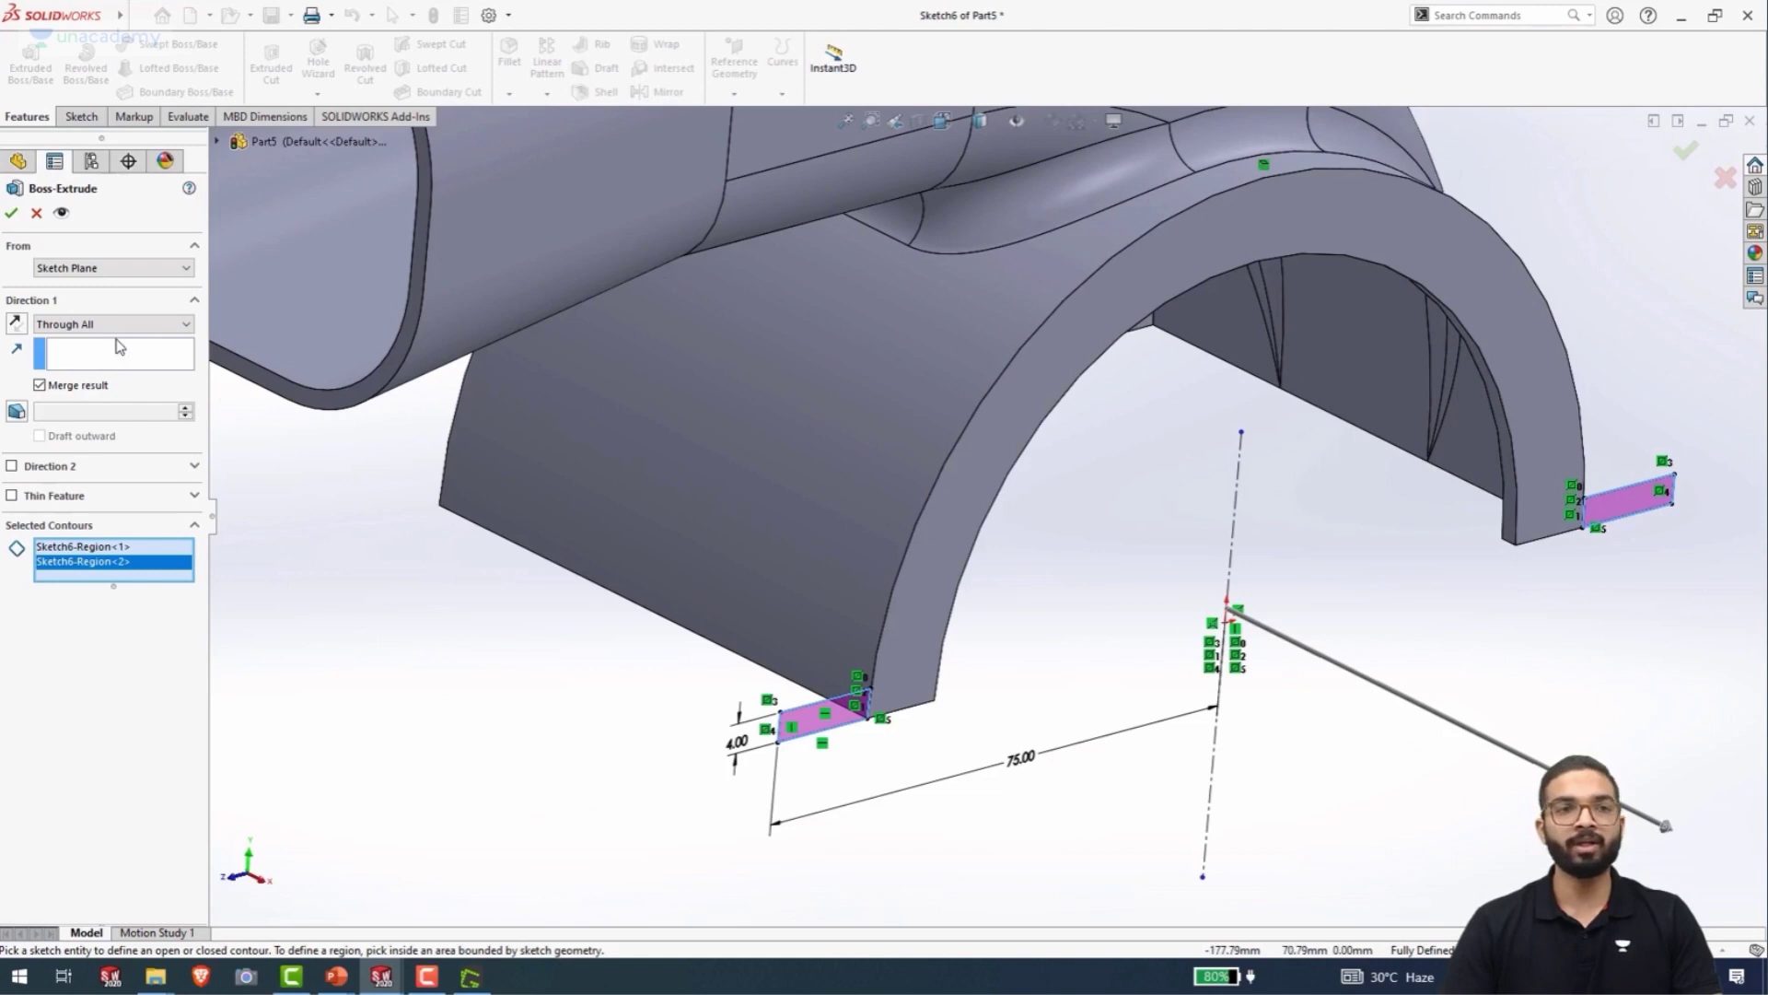
click(15, 324)
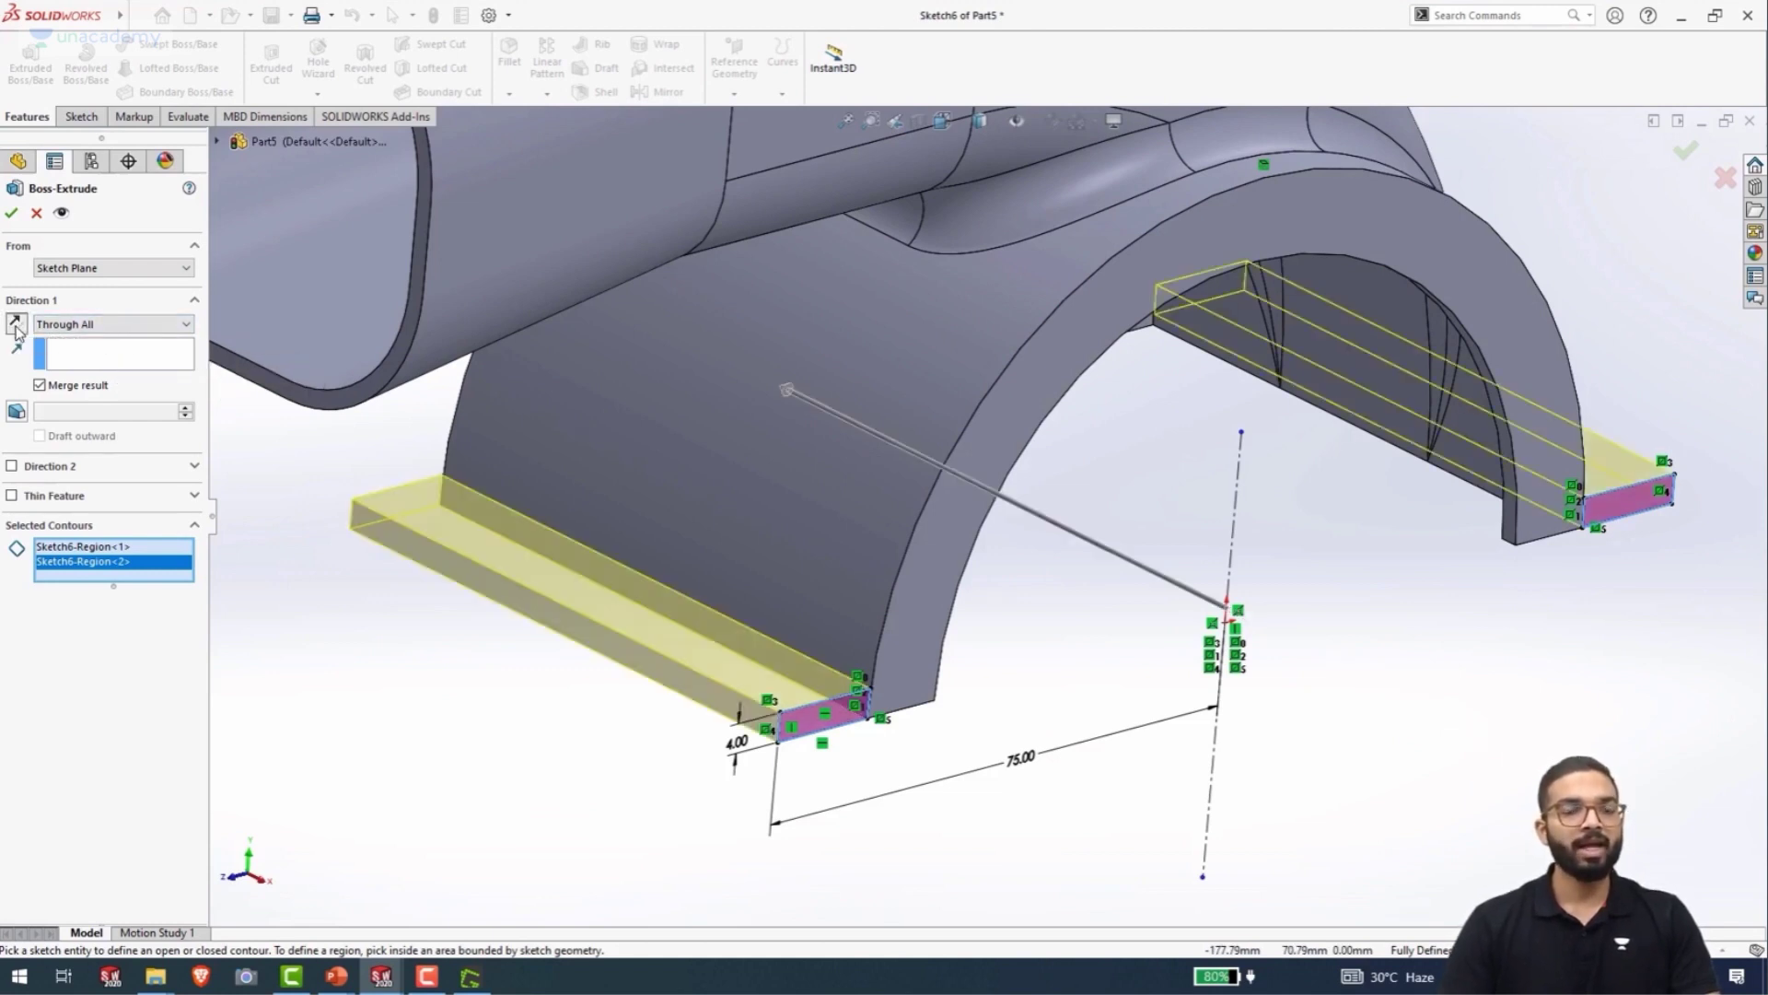
middle_drag(452, 621, 723, 527)
scroll(723, 527, down, 5)
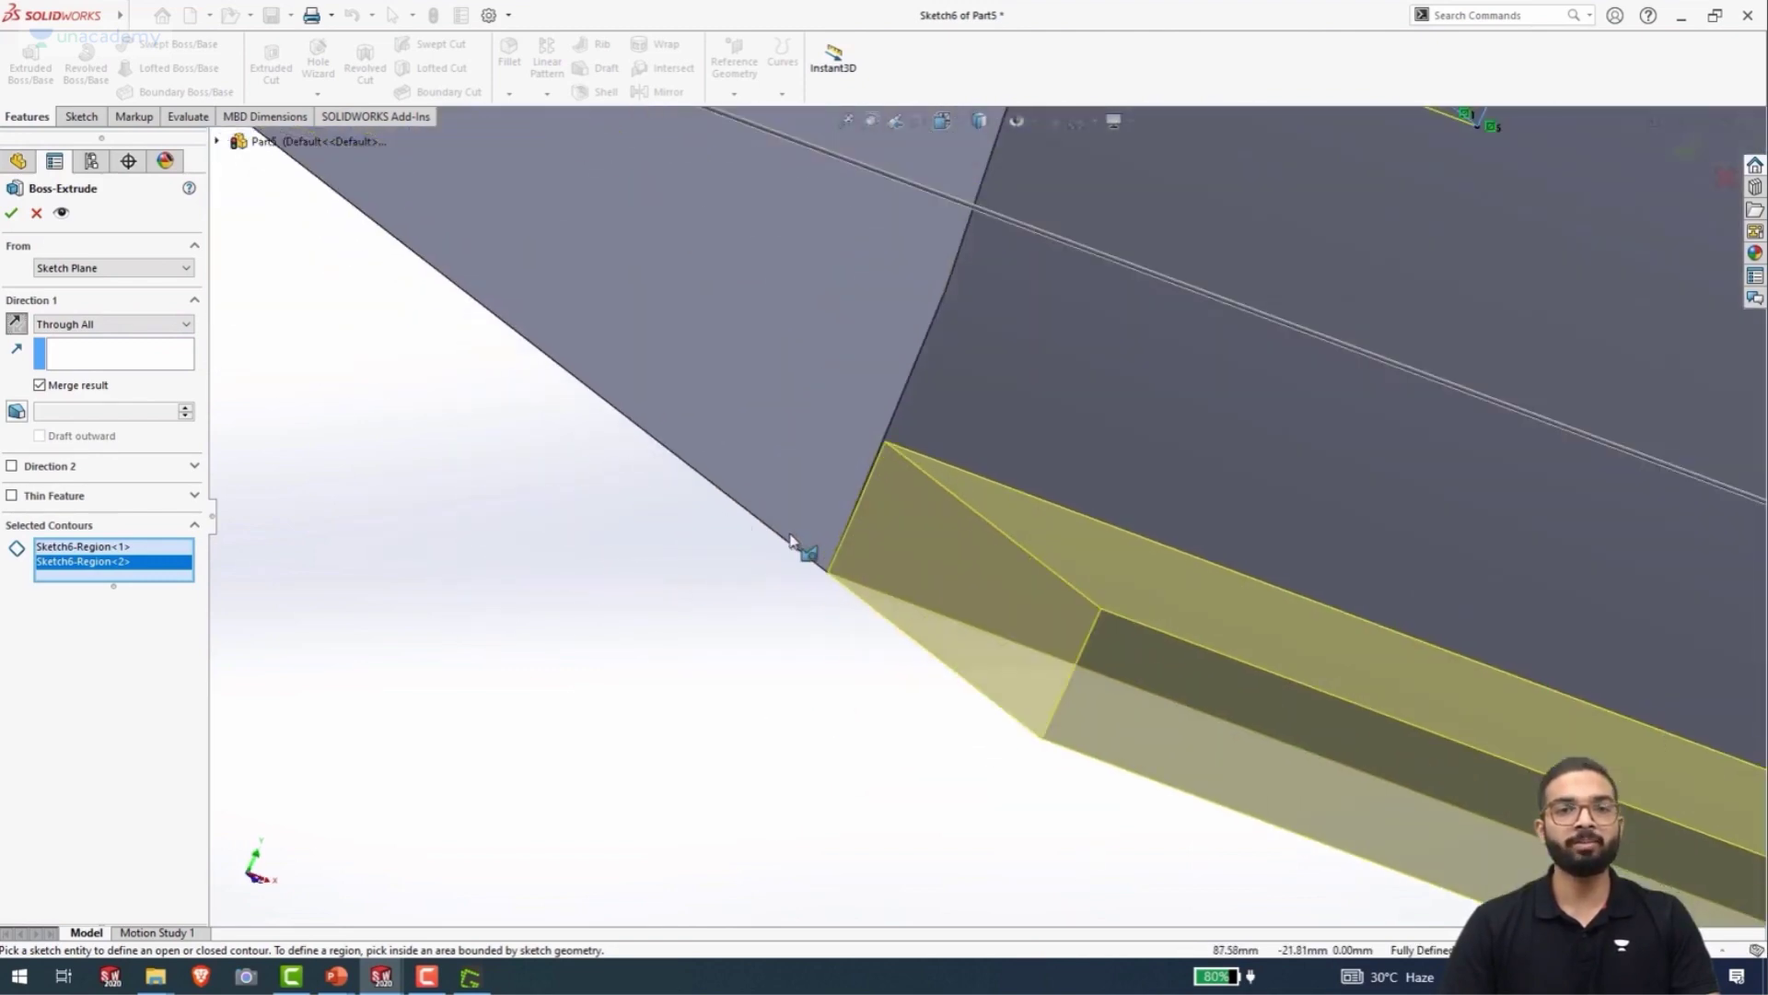
mouse_move(838, 472)
middle_down()
mouse_move(911, 549)
mouse_move(857, 490)
mouse_move(563, 534)
middle_up()
click(11, 214)
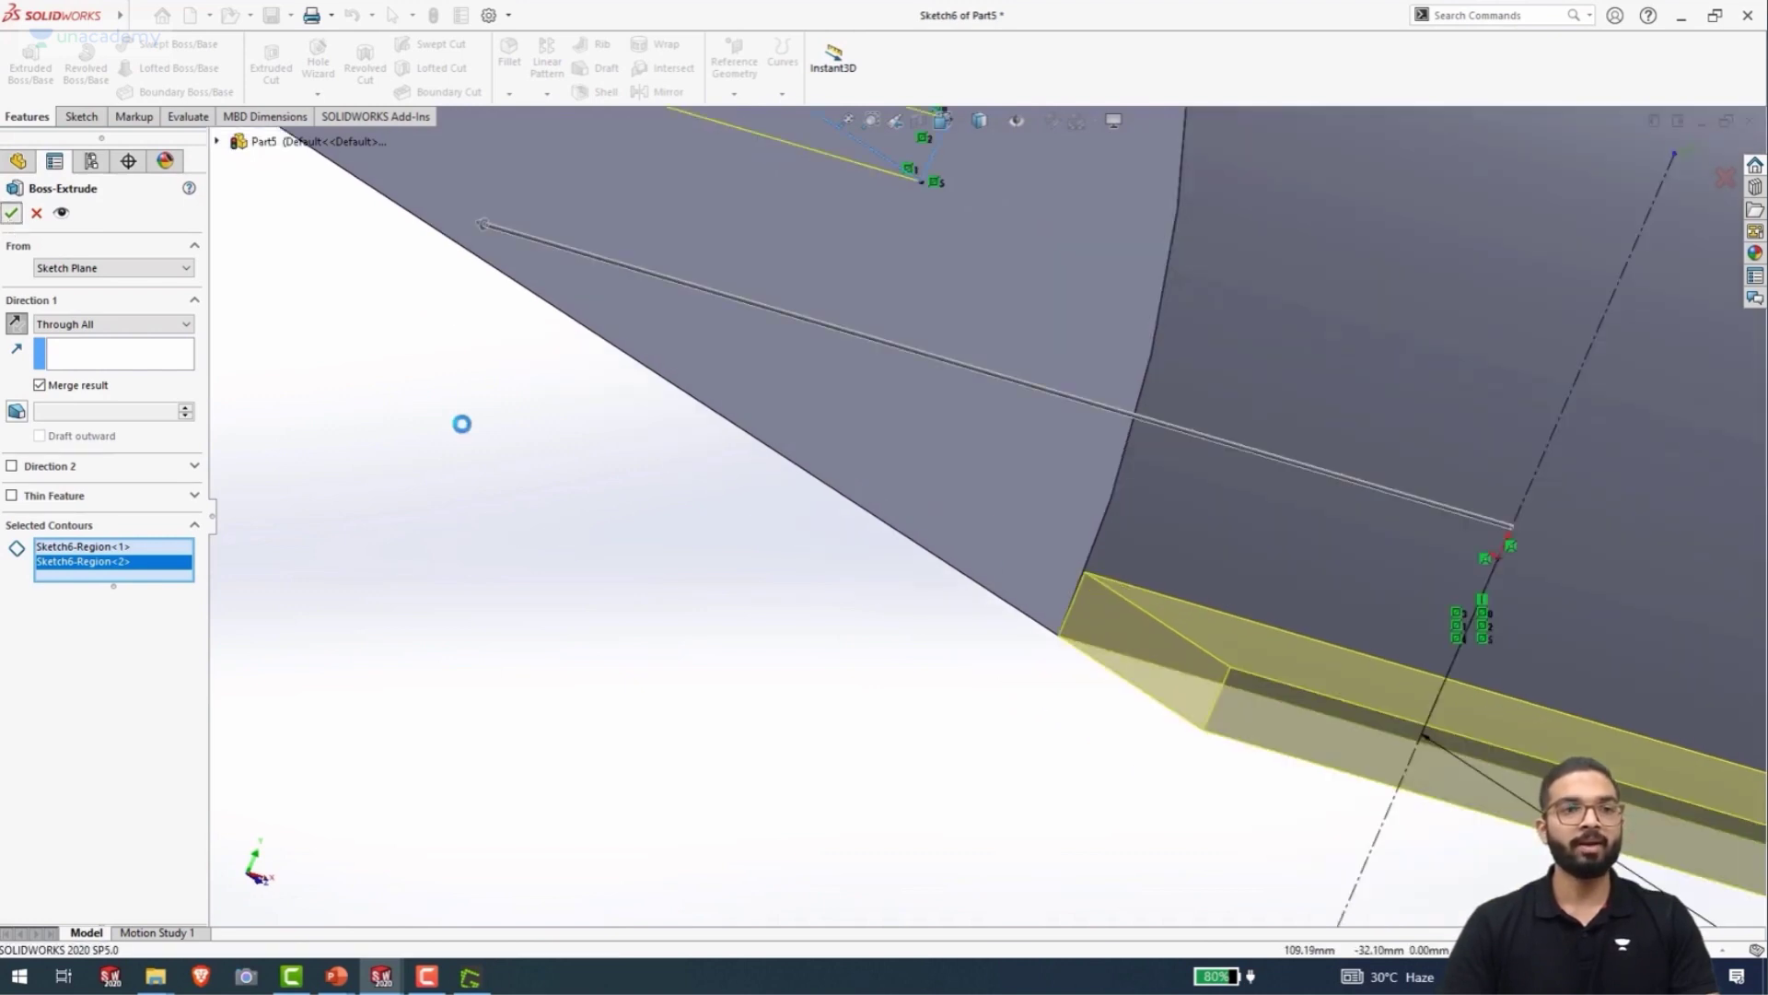
middle_drag(927, 556, 256, 529)
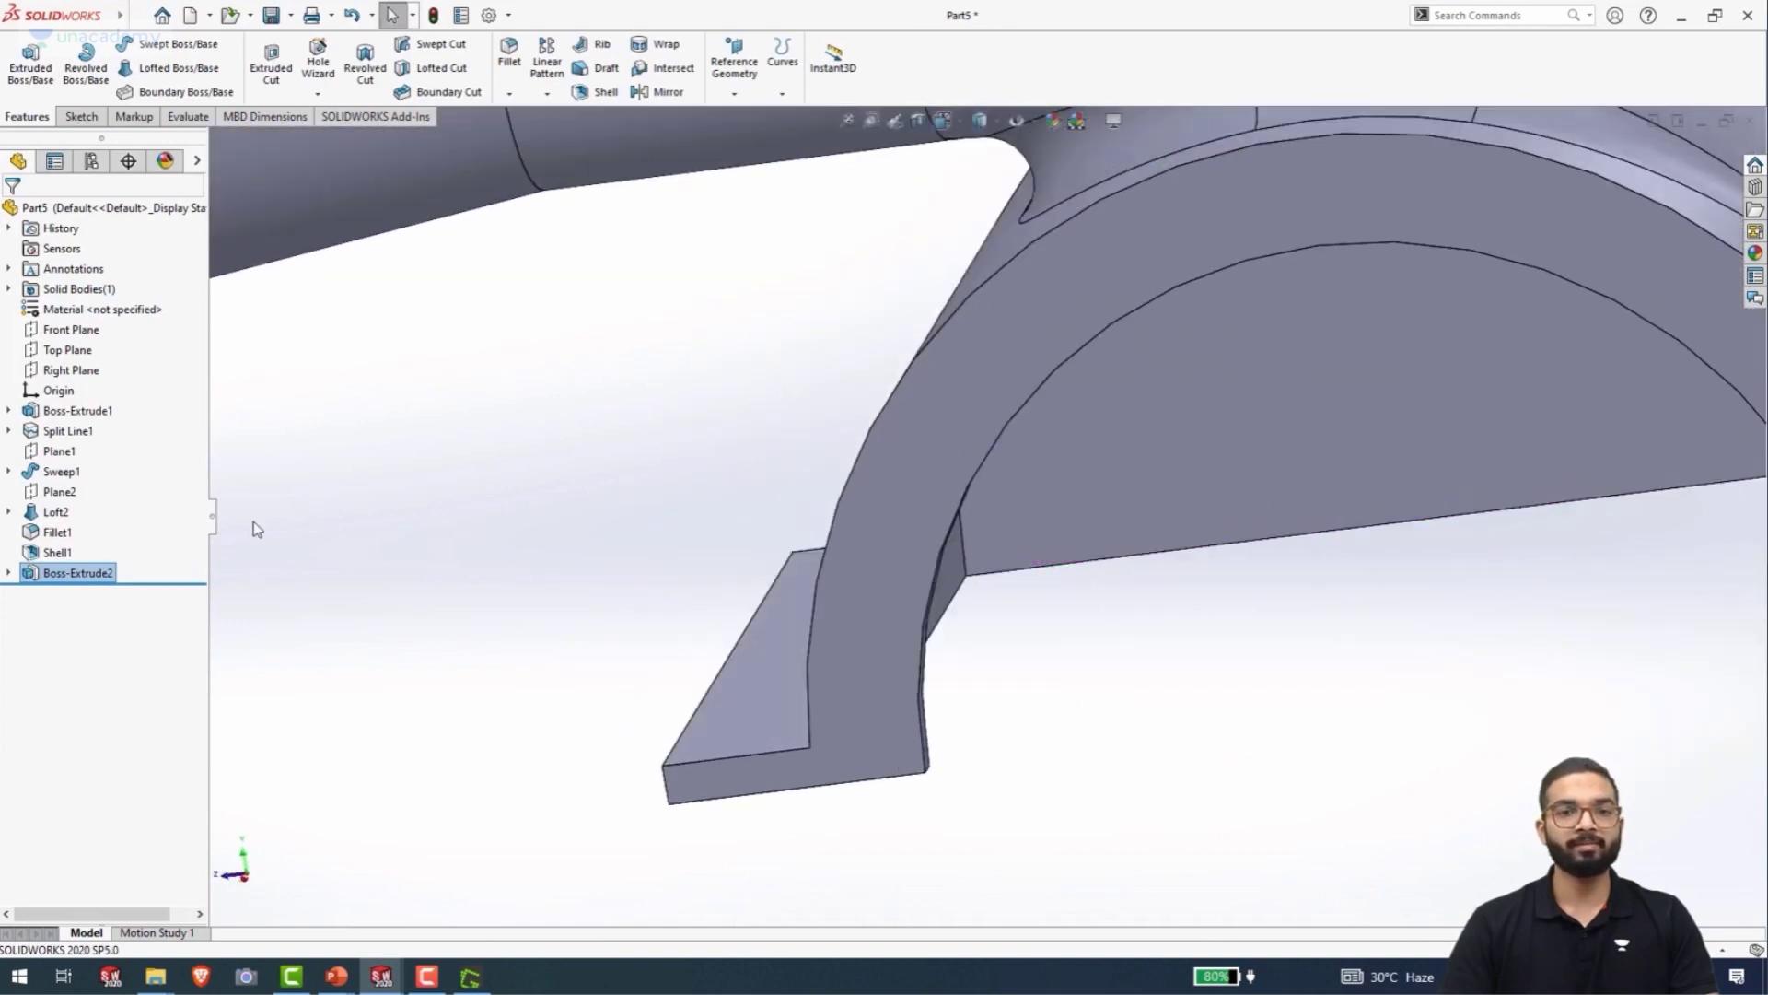
- Reopen the flange extrusion for editing, review its Merge result setting and selected contours, and accept it as is
click(77, 573)
click(77, 573)
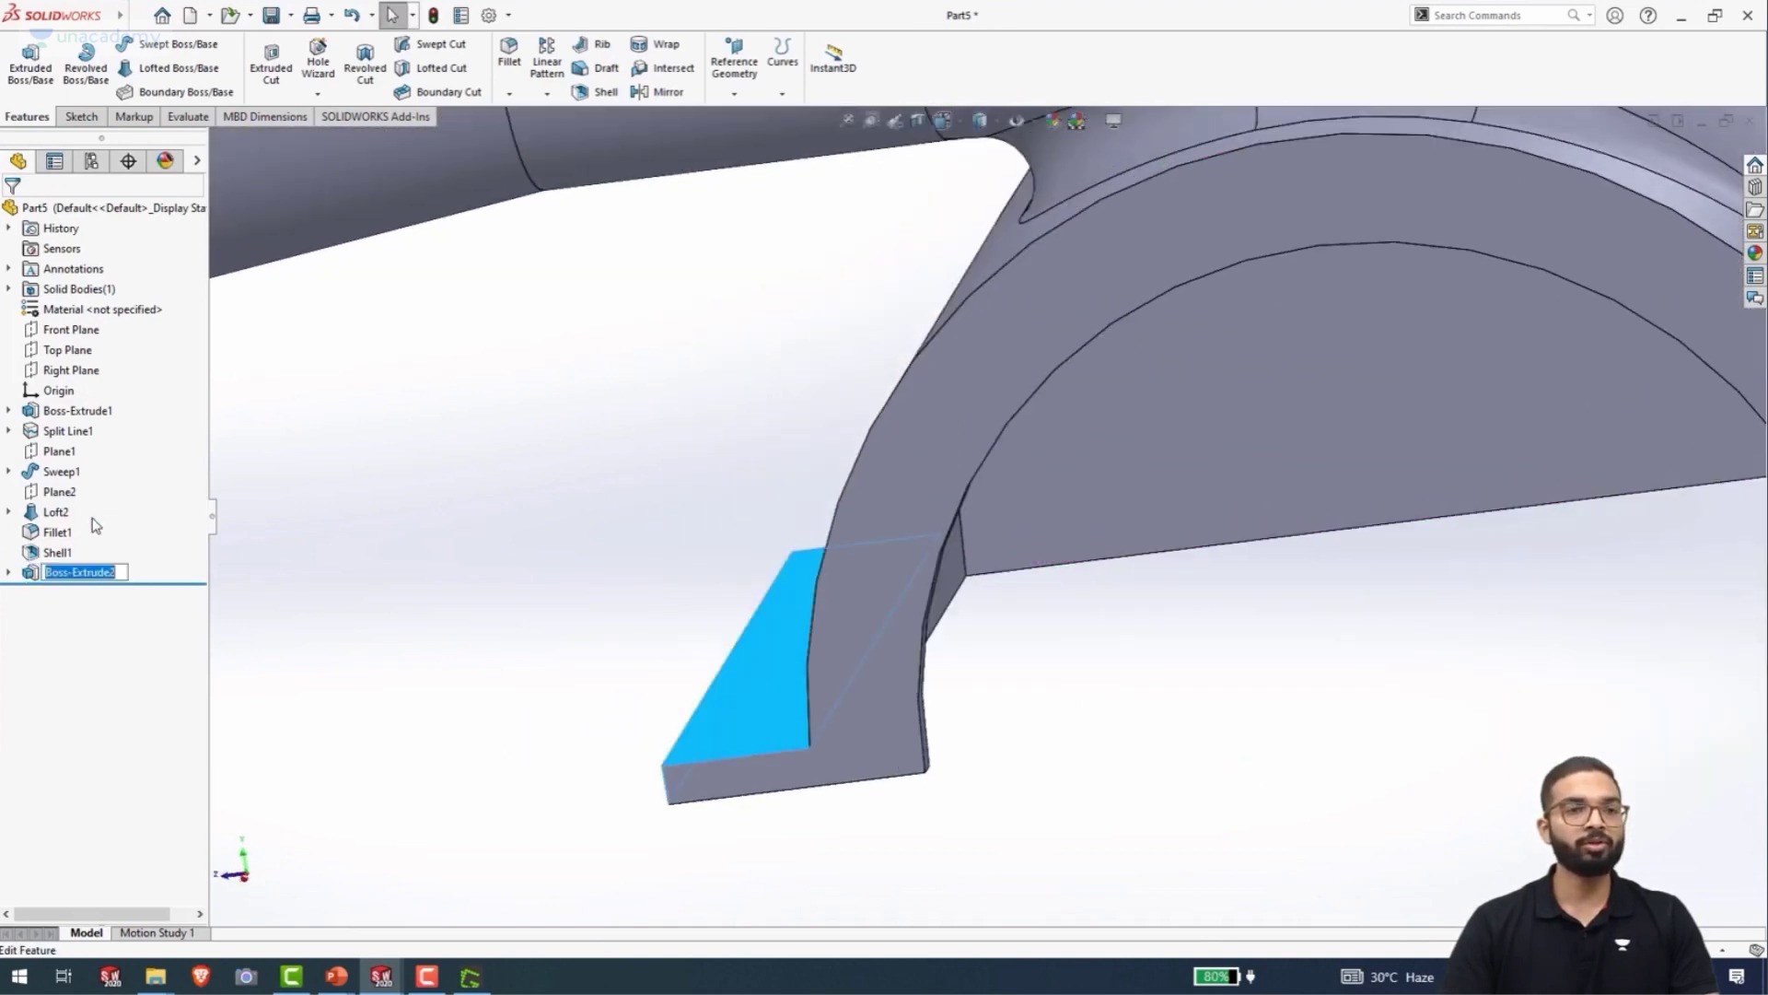
click(34, 569)
click(57, 516)
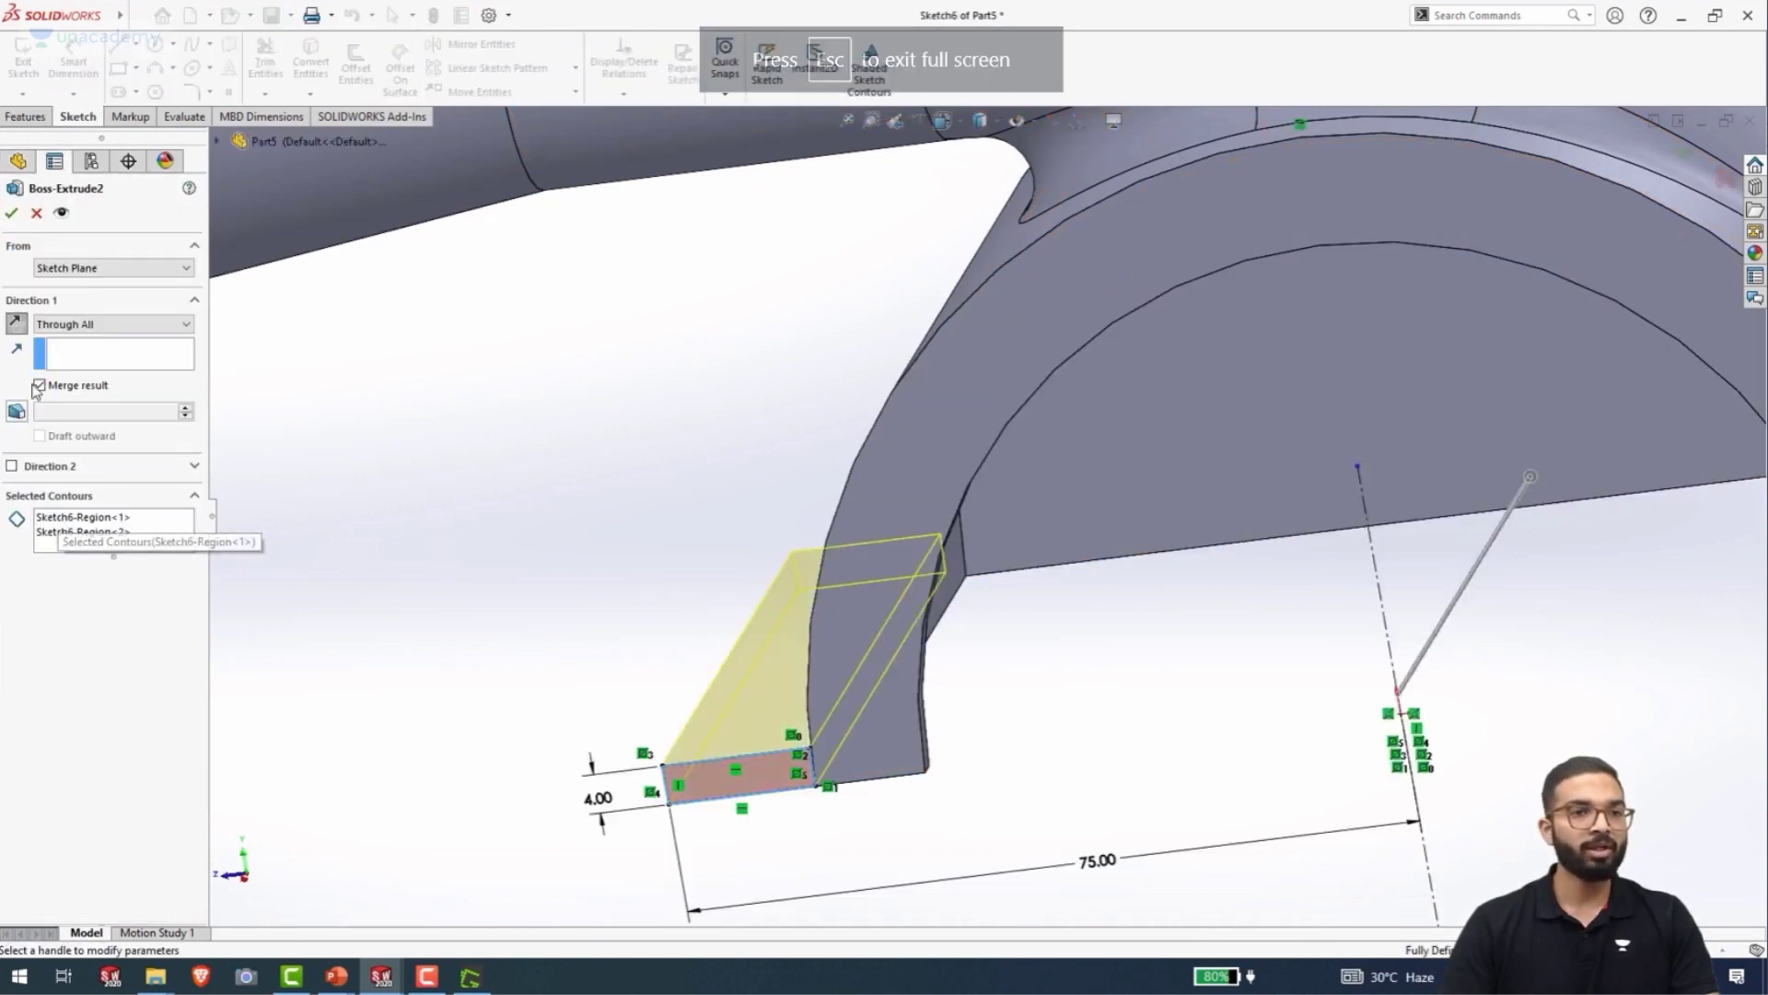
click(11, 218)
- Start the Hole Wizard with the plain Hole type in drill sizes and set the hole size to Ø4.0
scroll(515, 454, up, 5)
middle_drag(515, 453, 774, 536)
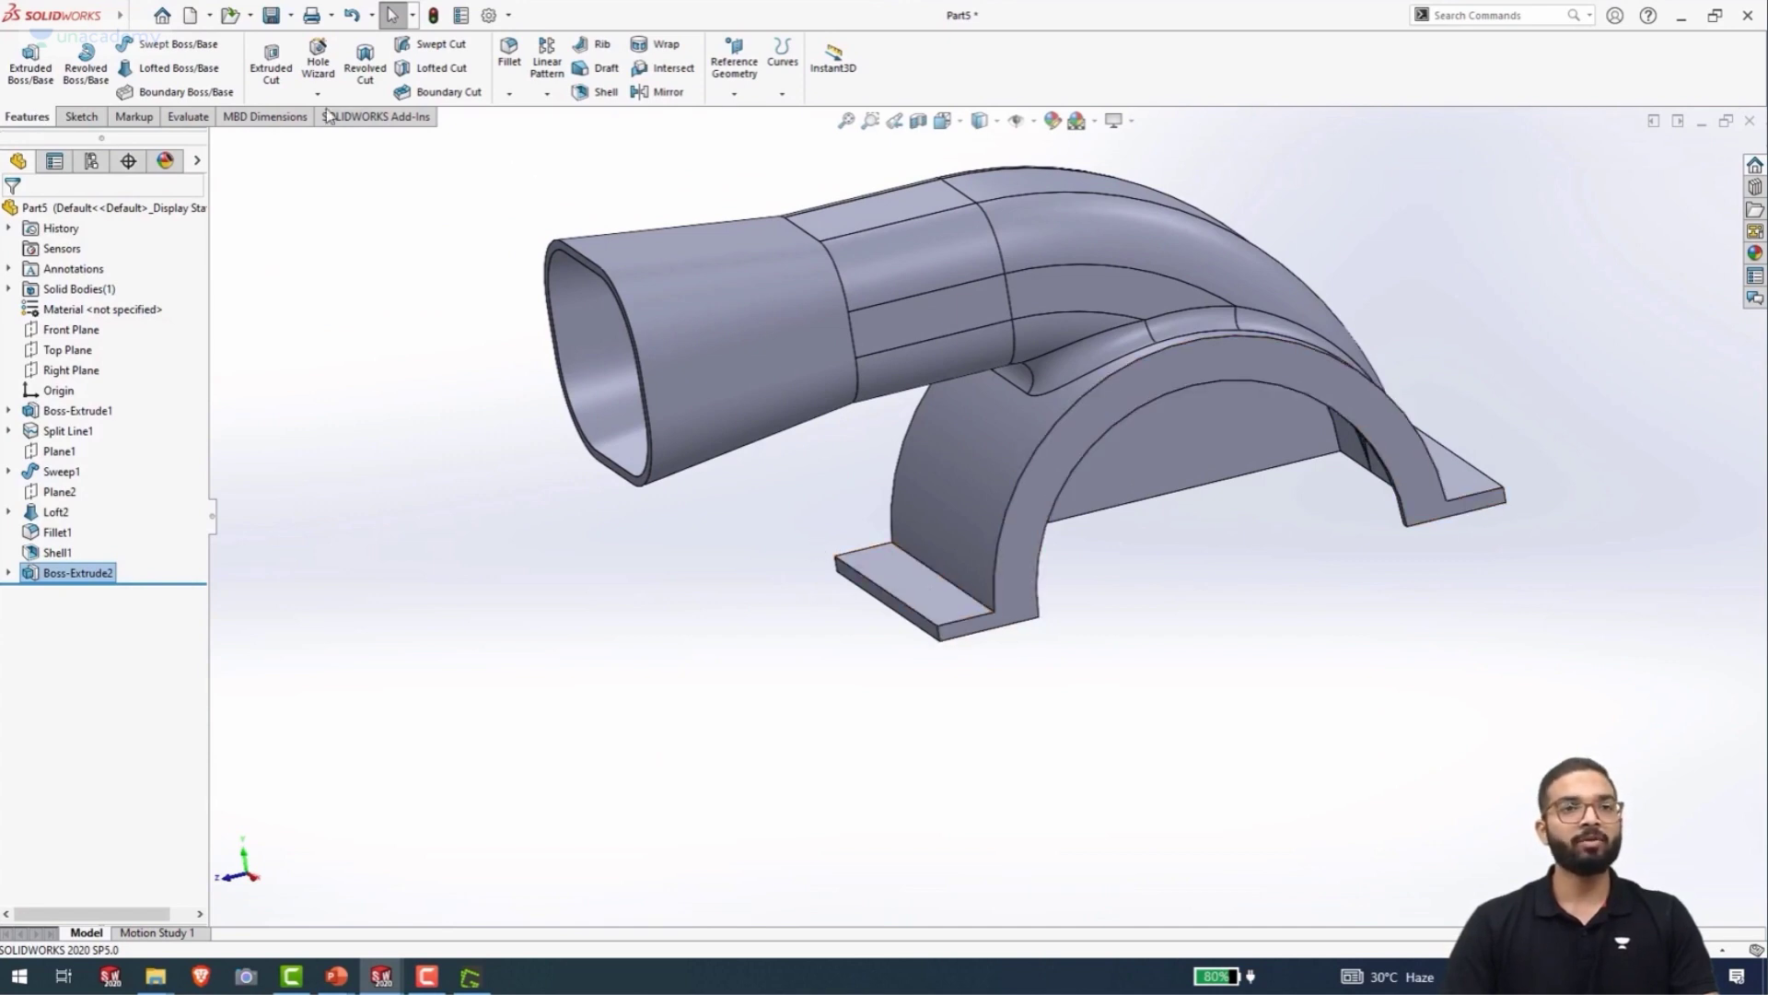
click(318, 62)
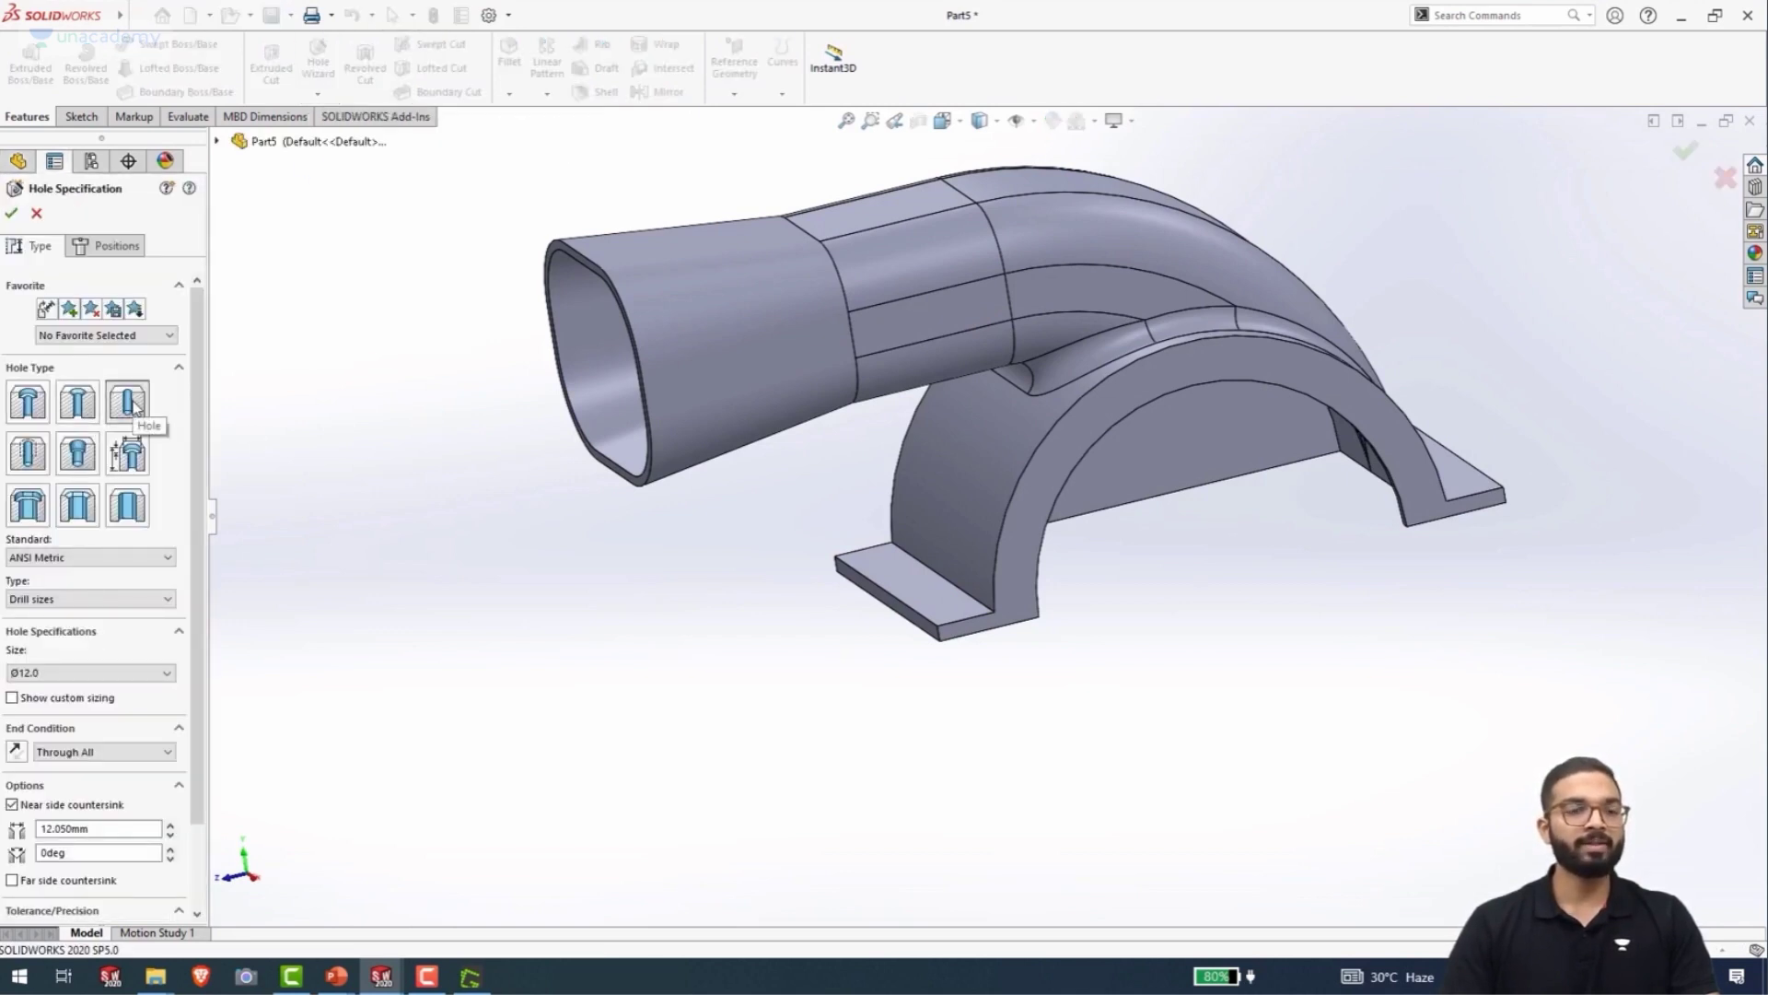
click(134, 407)
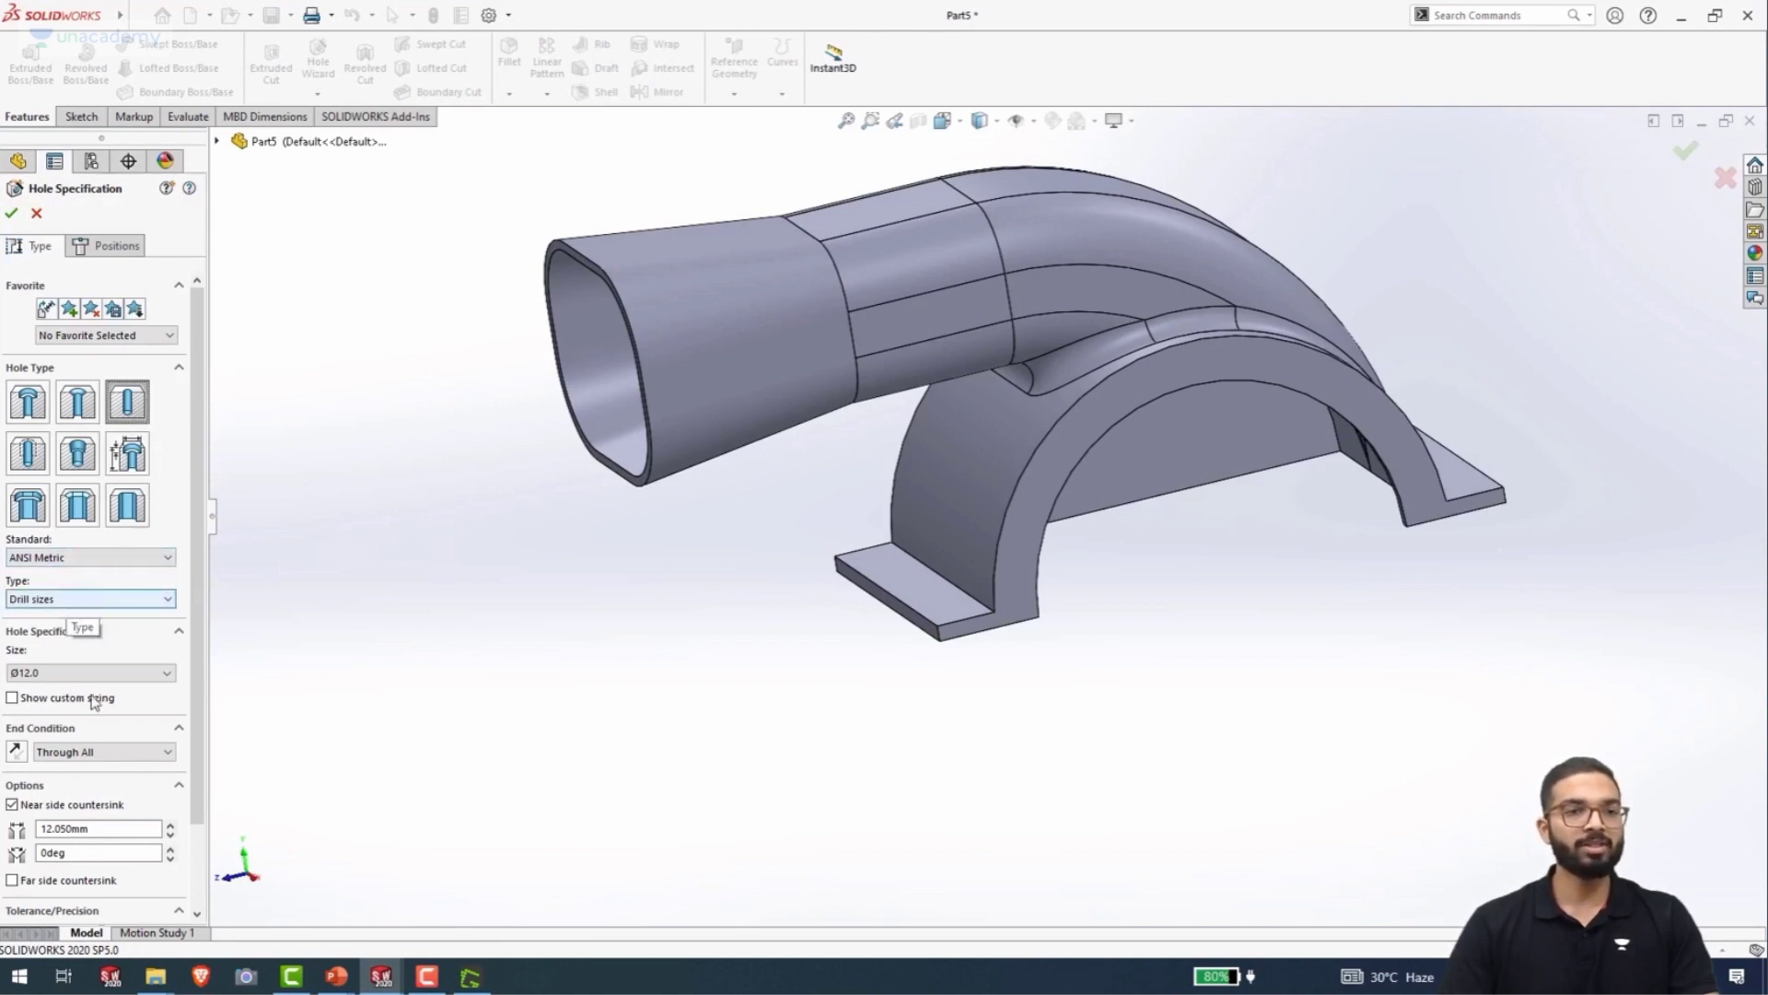
scroll(95, 702, down, 2)
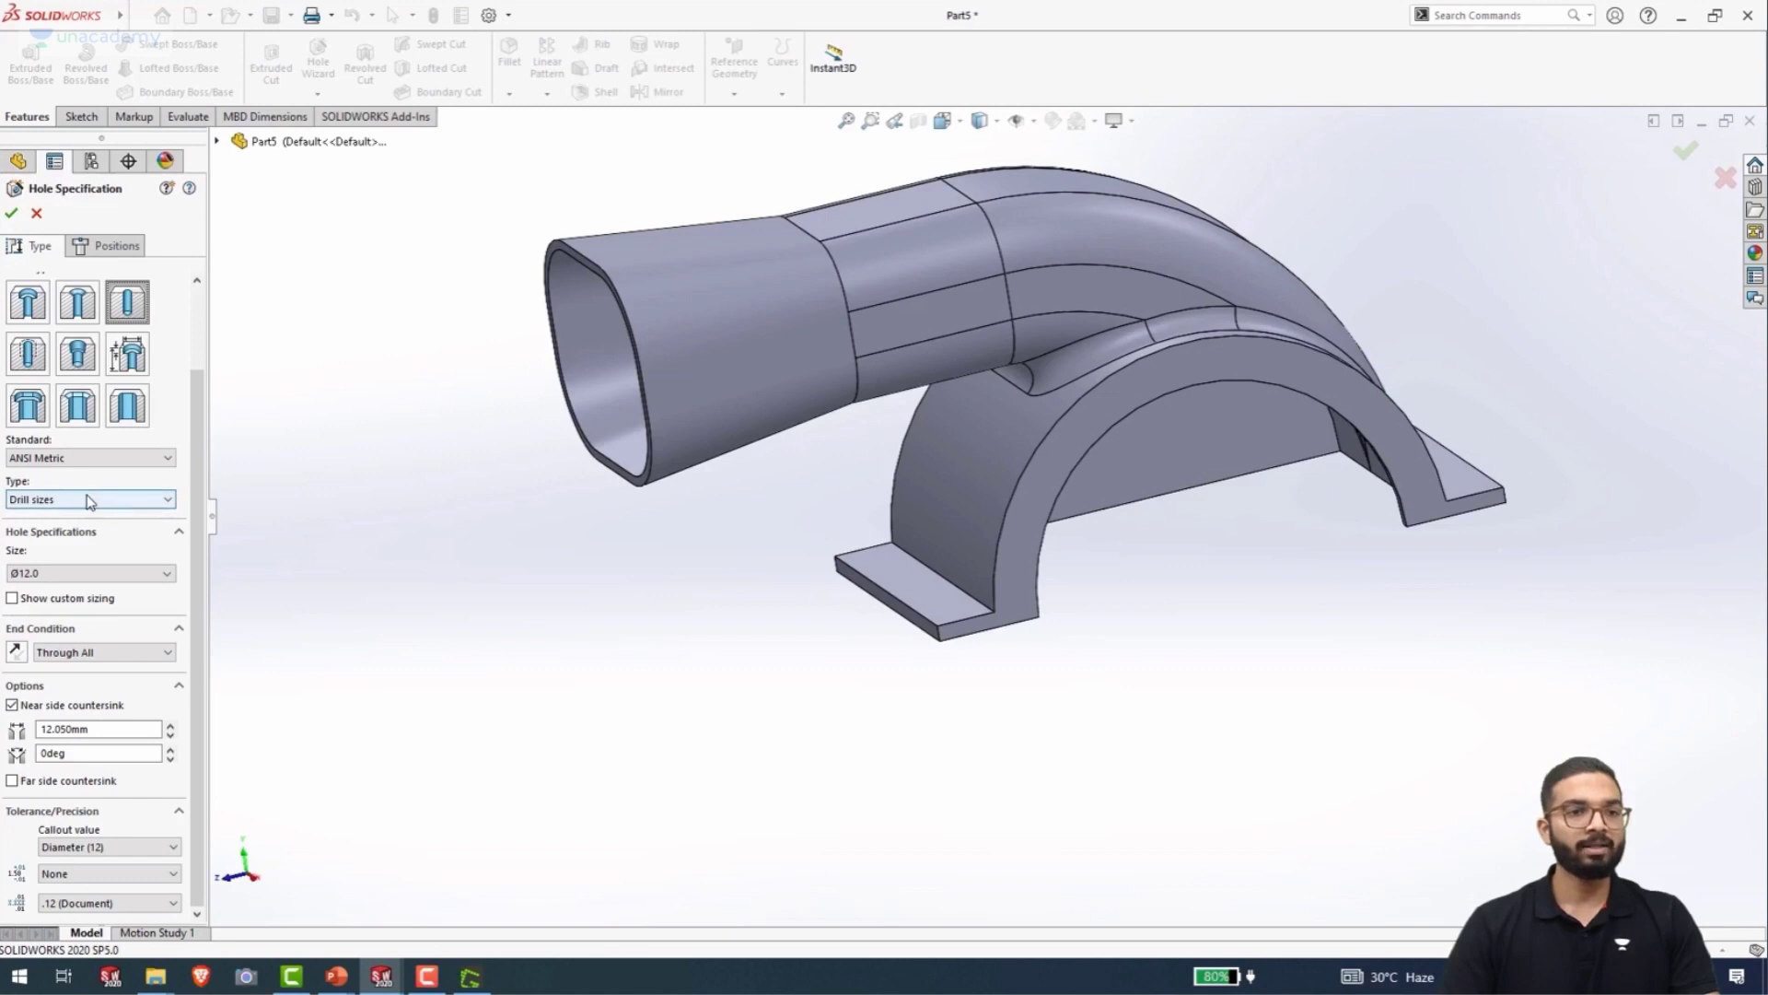
click(80, 578)
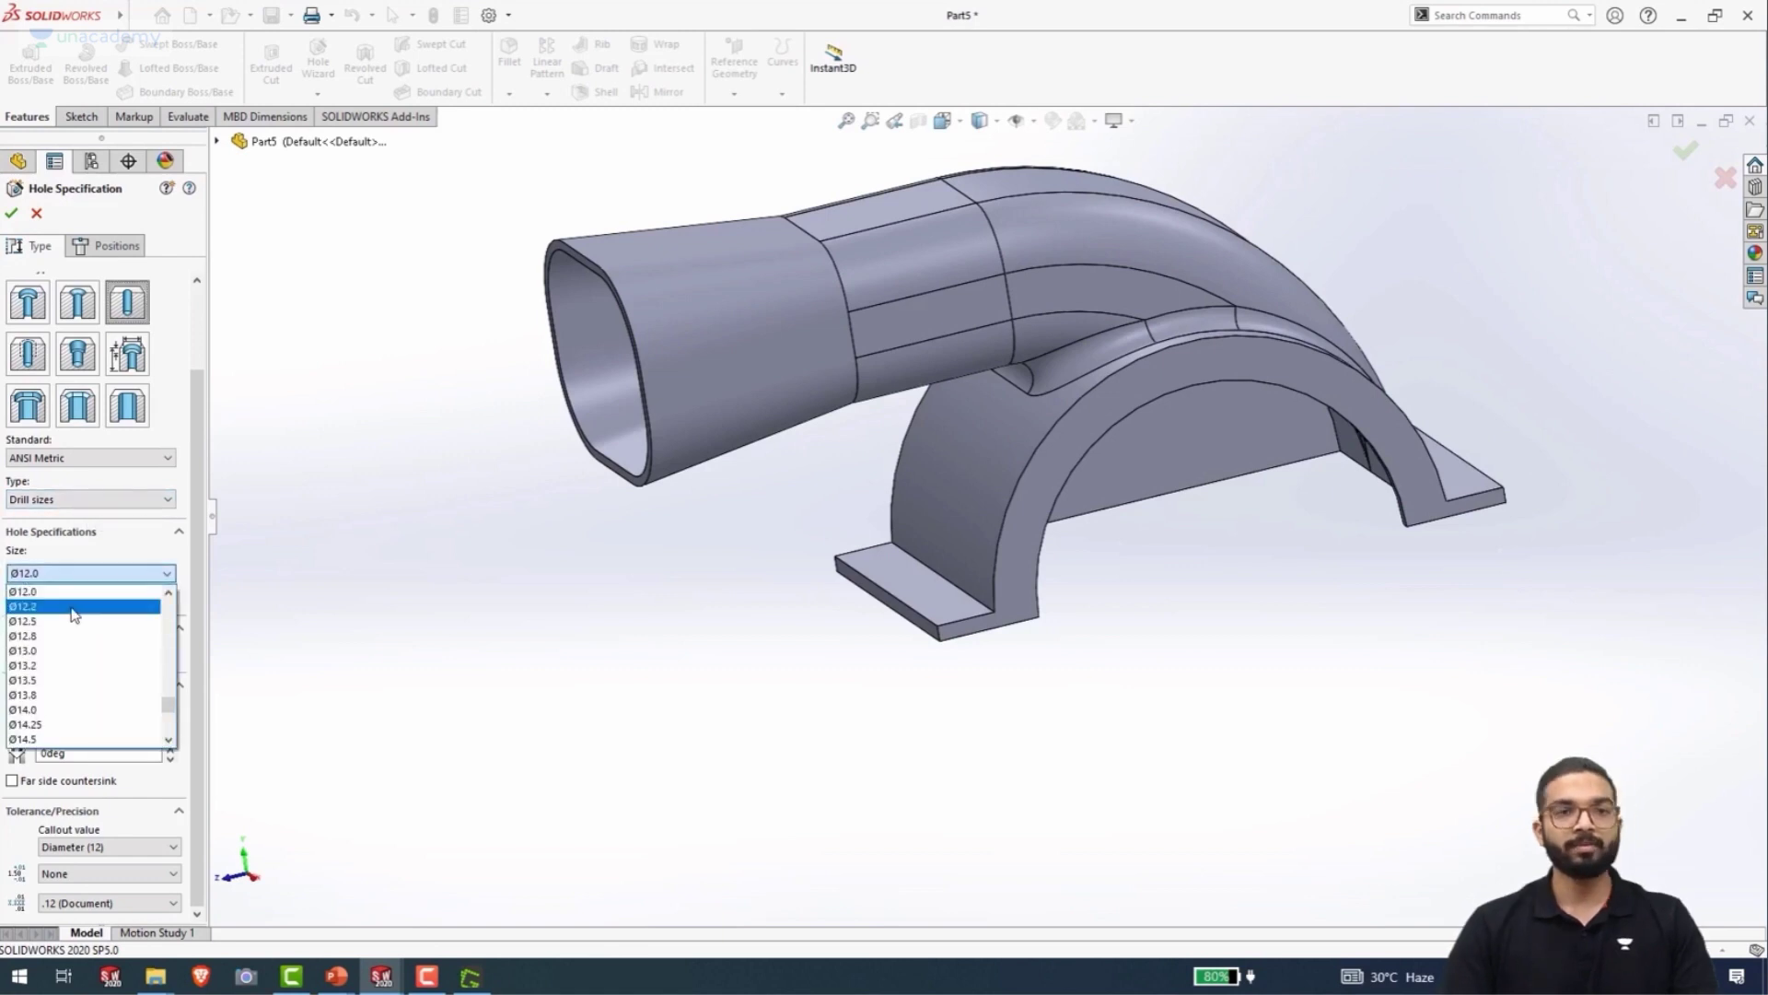
scroll(69, 626, up, 3)
scroll(64, 636, up, 1)
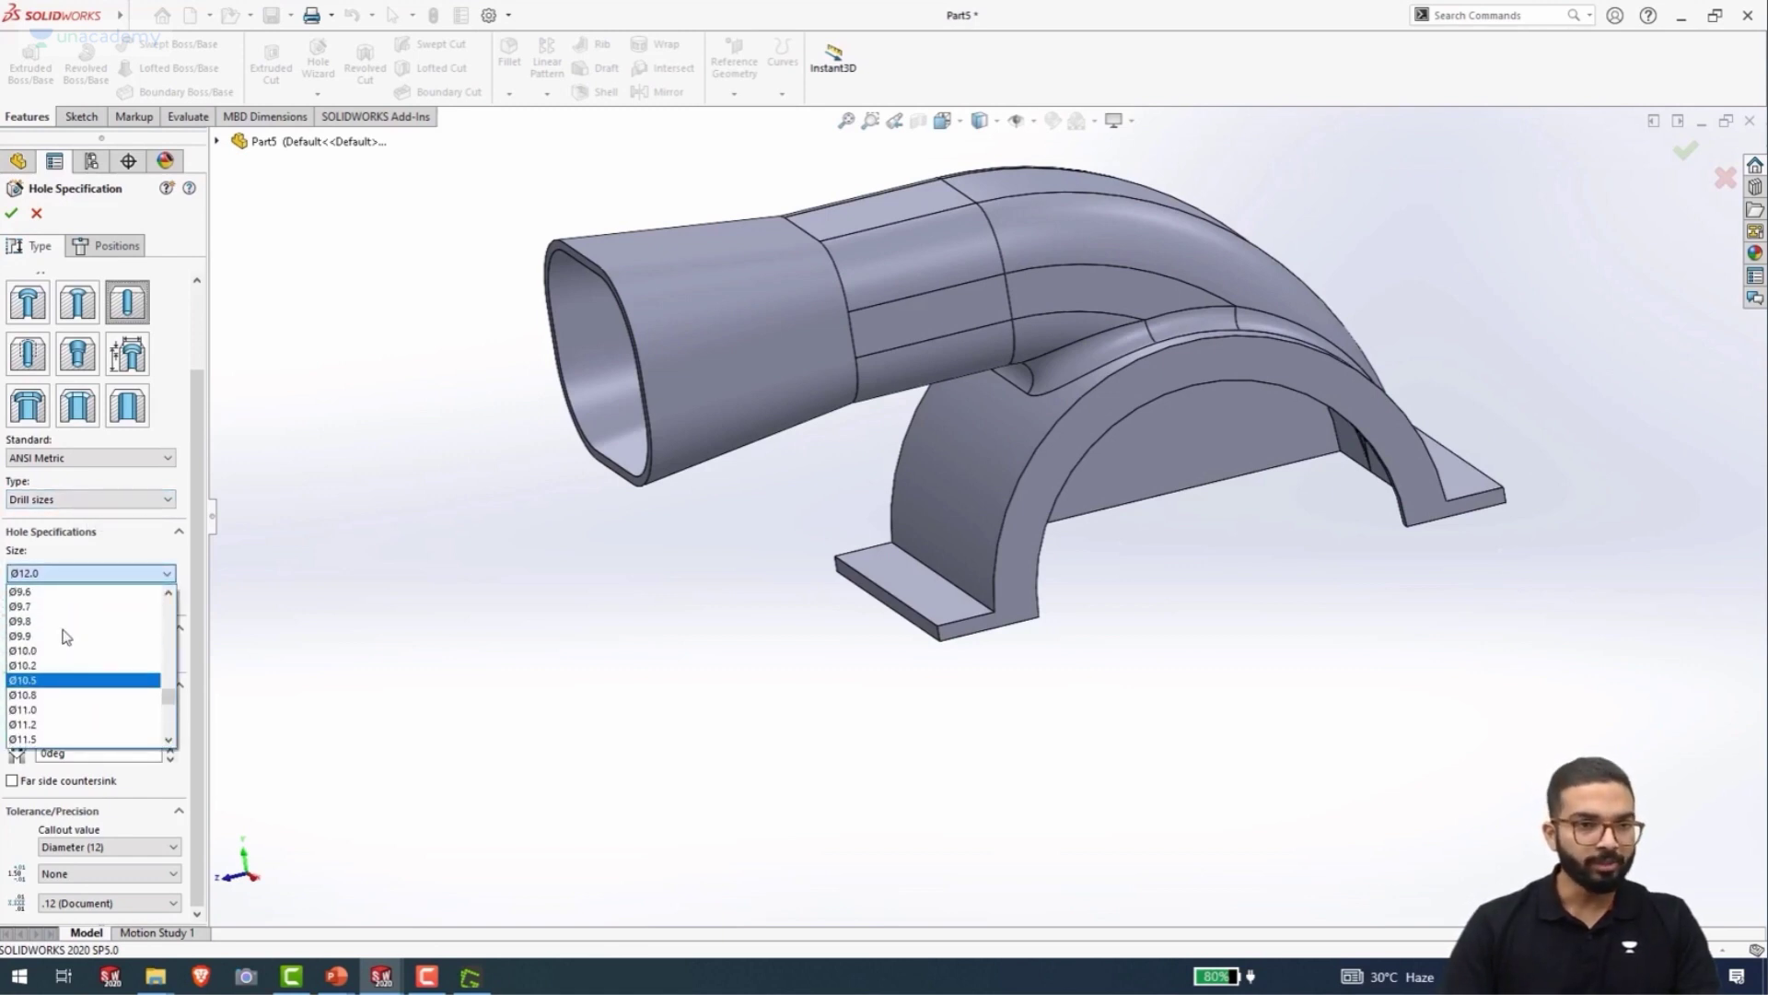
scroll(64, 636, up, 4)
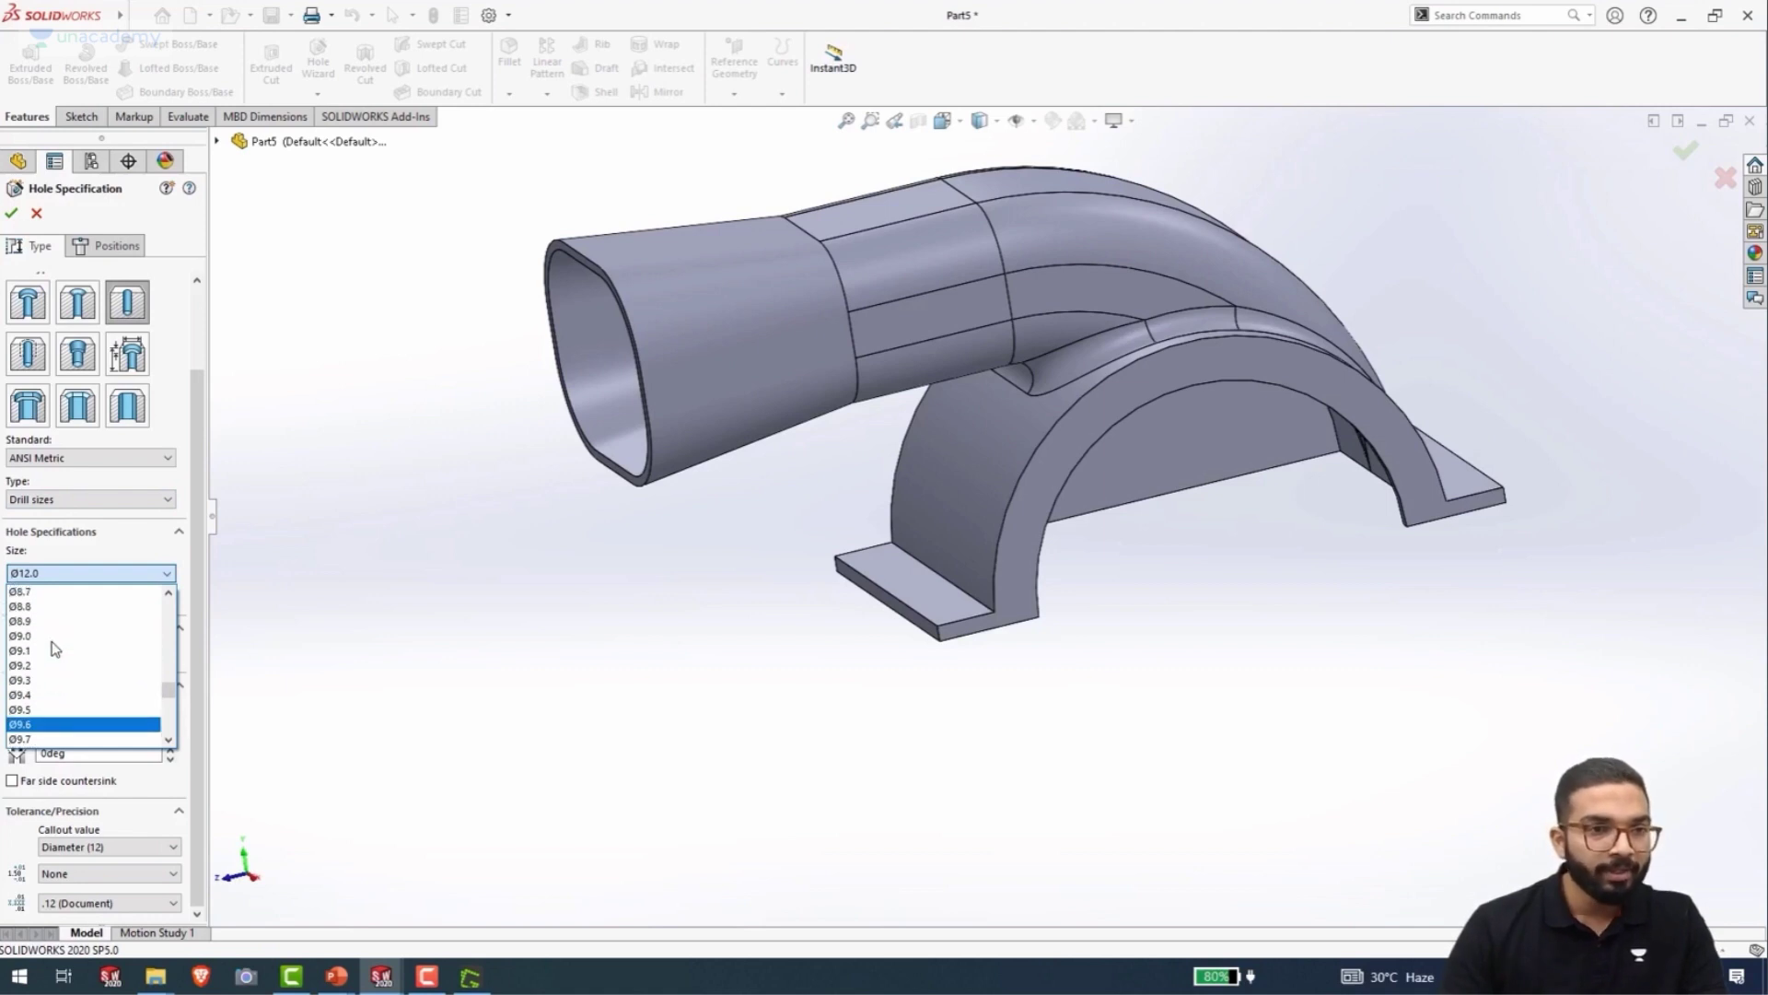
scroll(46, 656, up, 4)
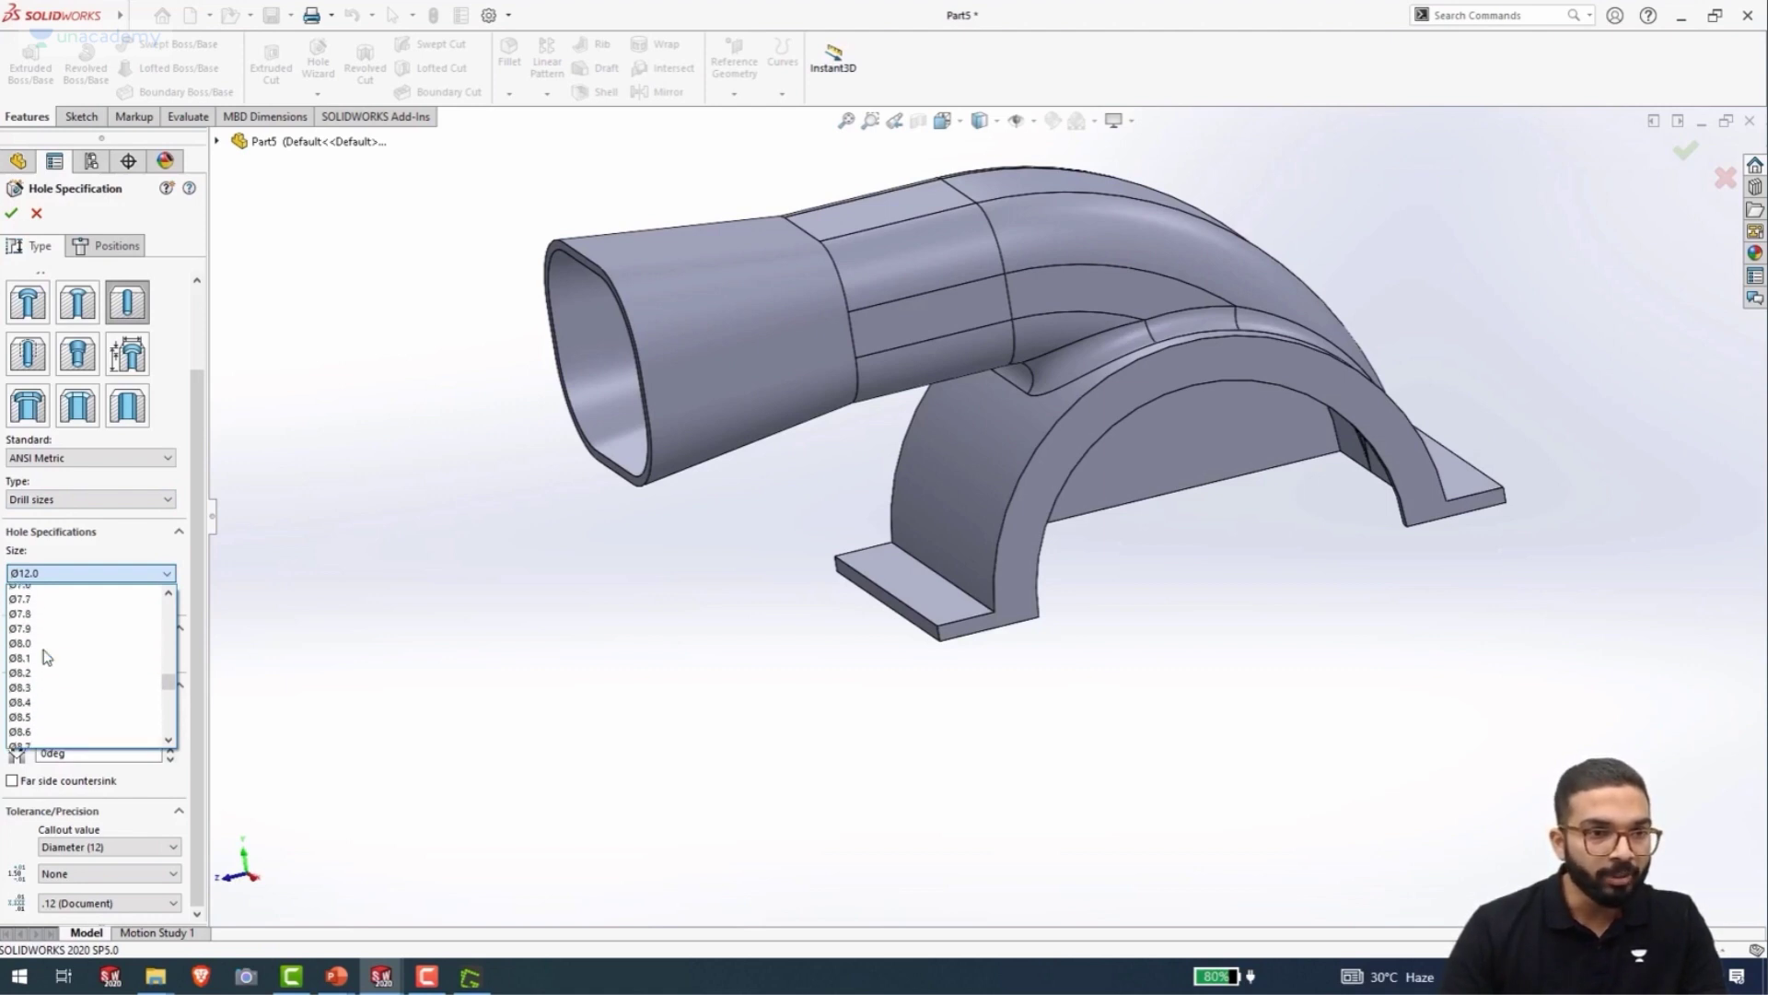
scroll(46, 656, up, 10)
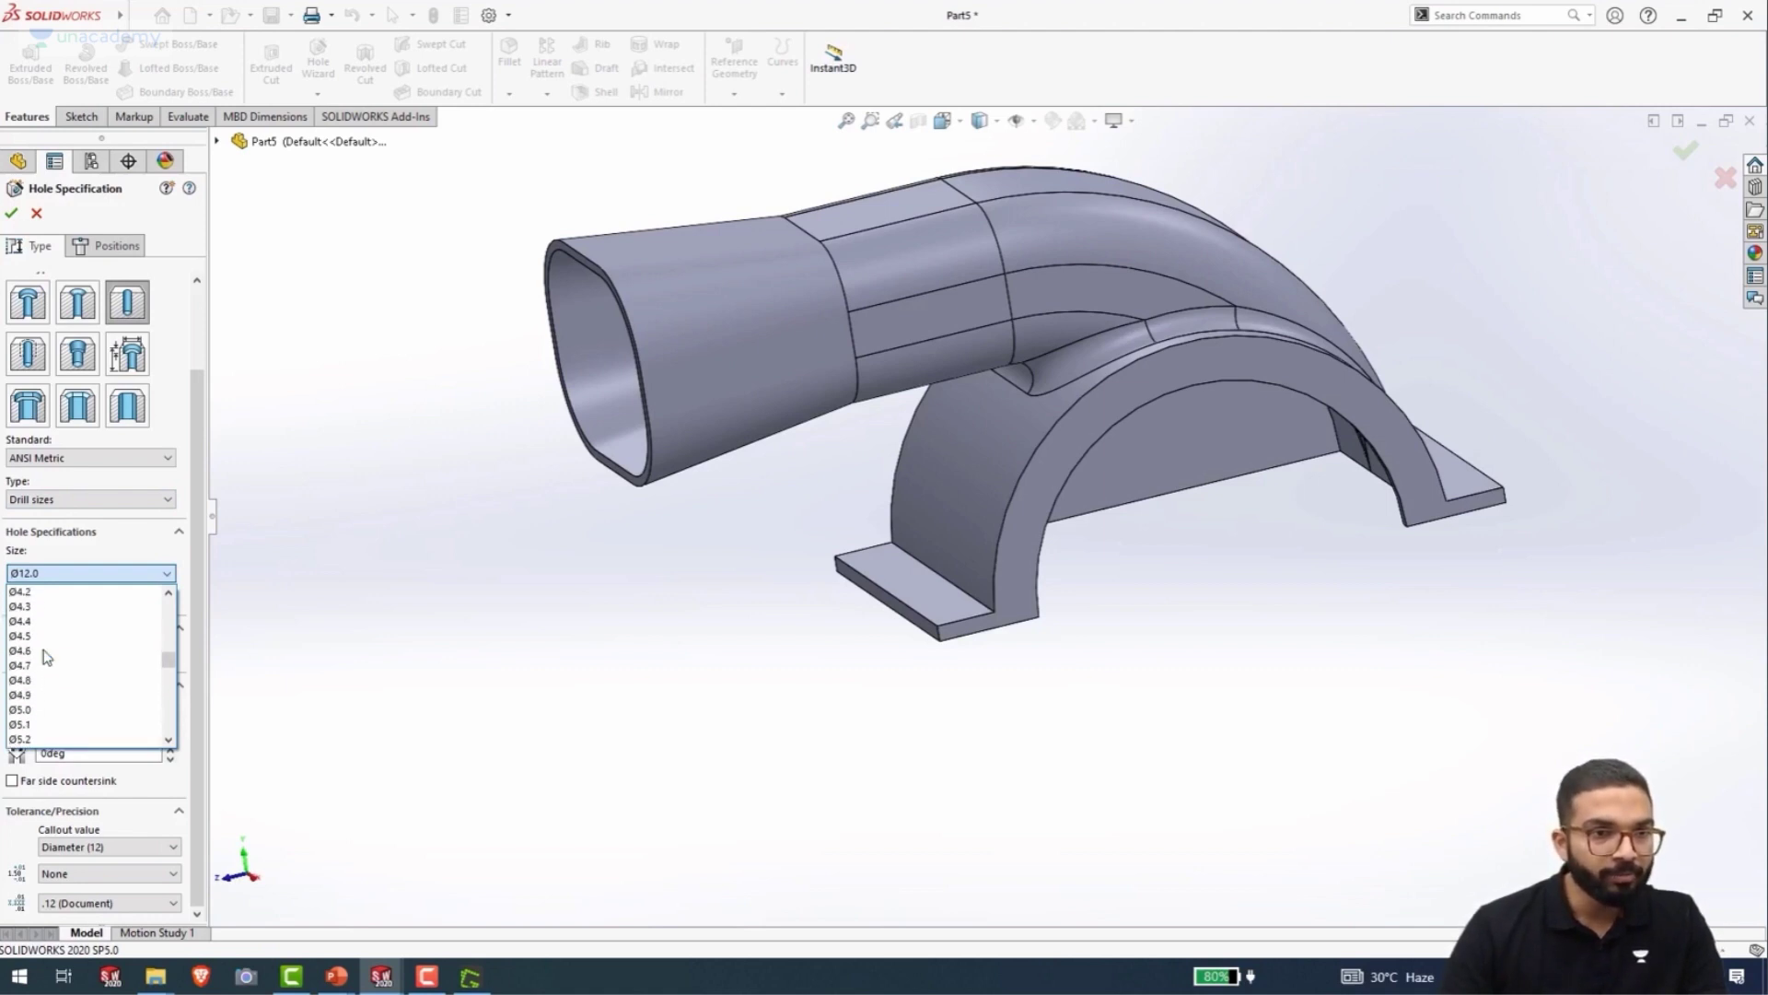
scroll(42, 649, up, 2)
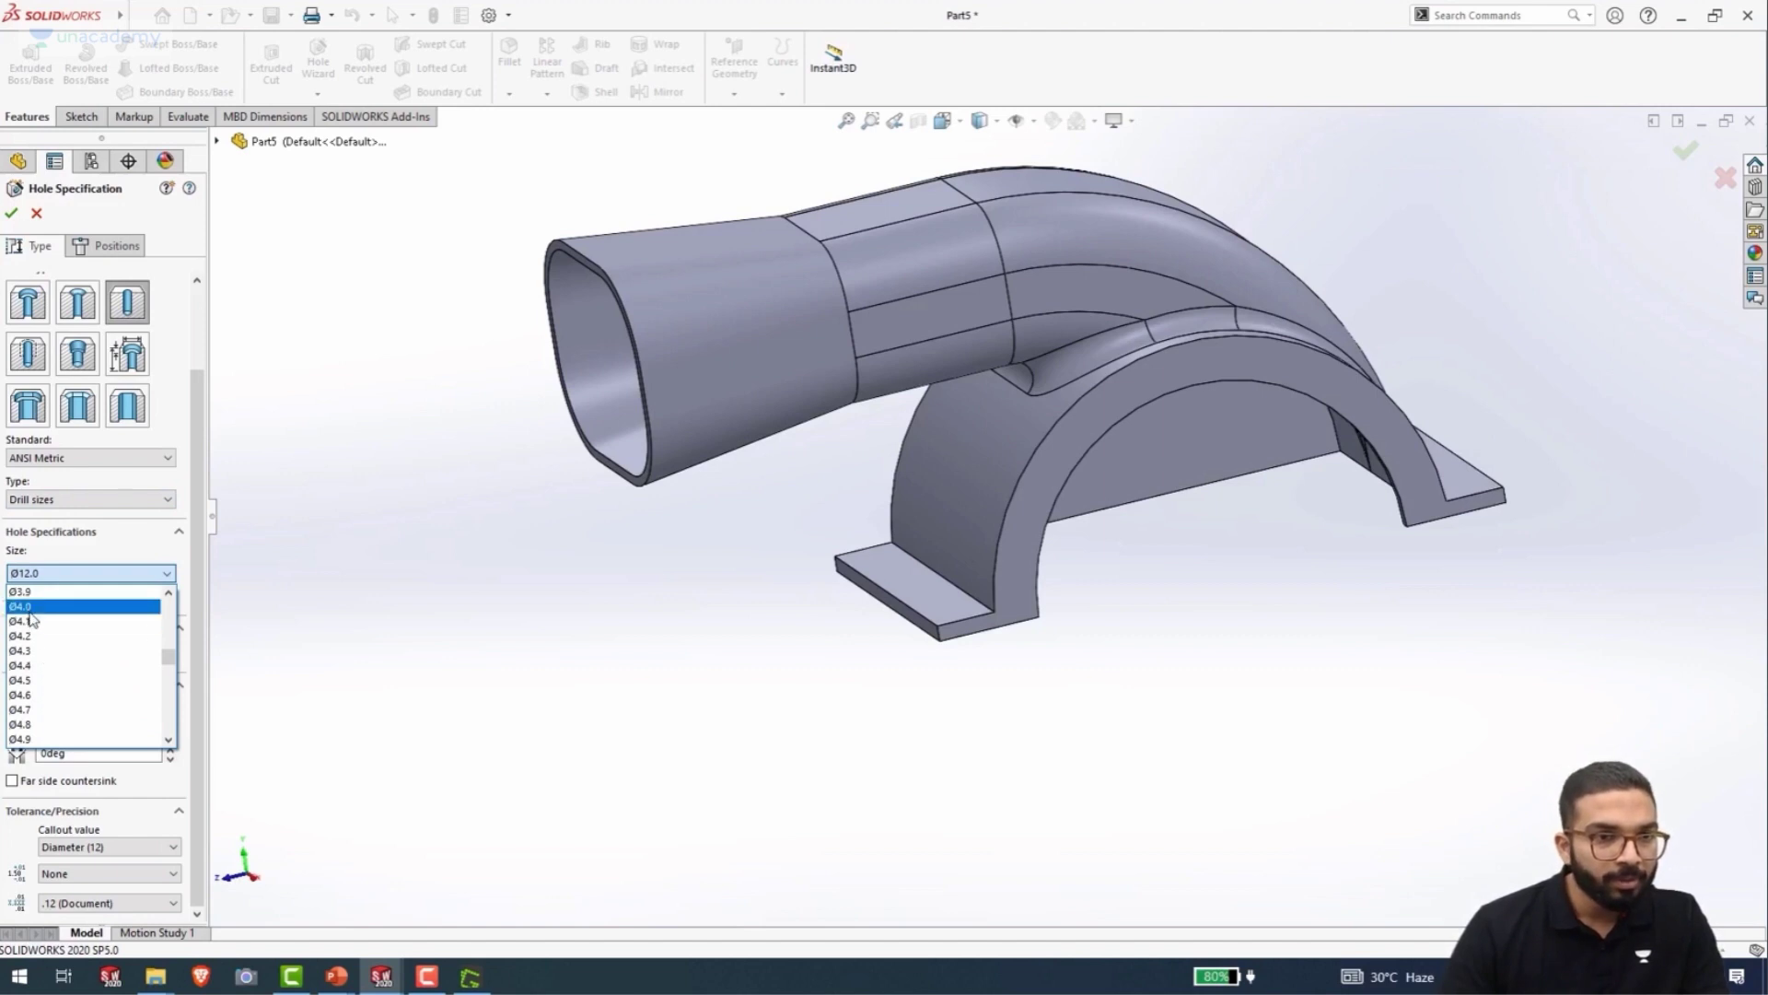
click(30, 612)
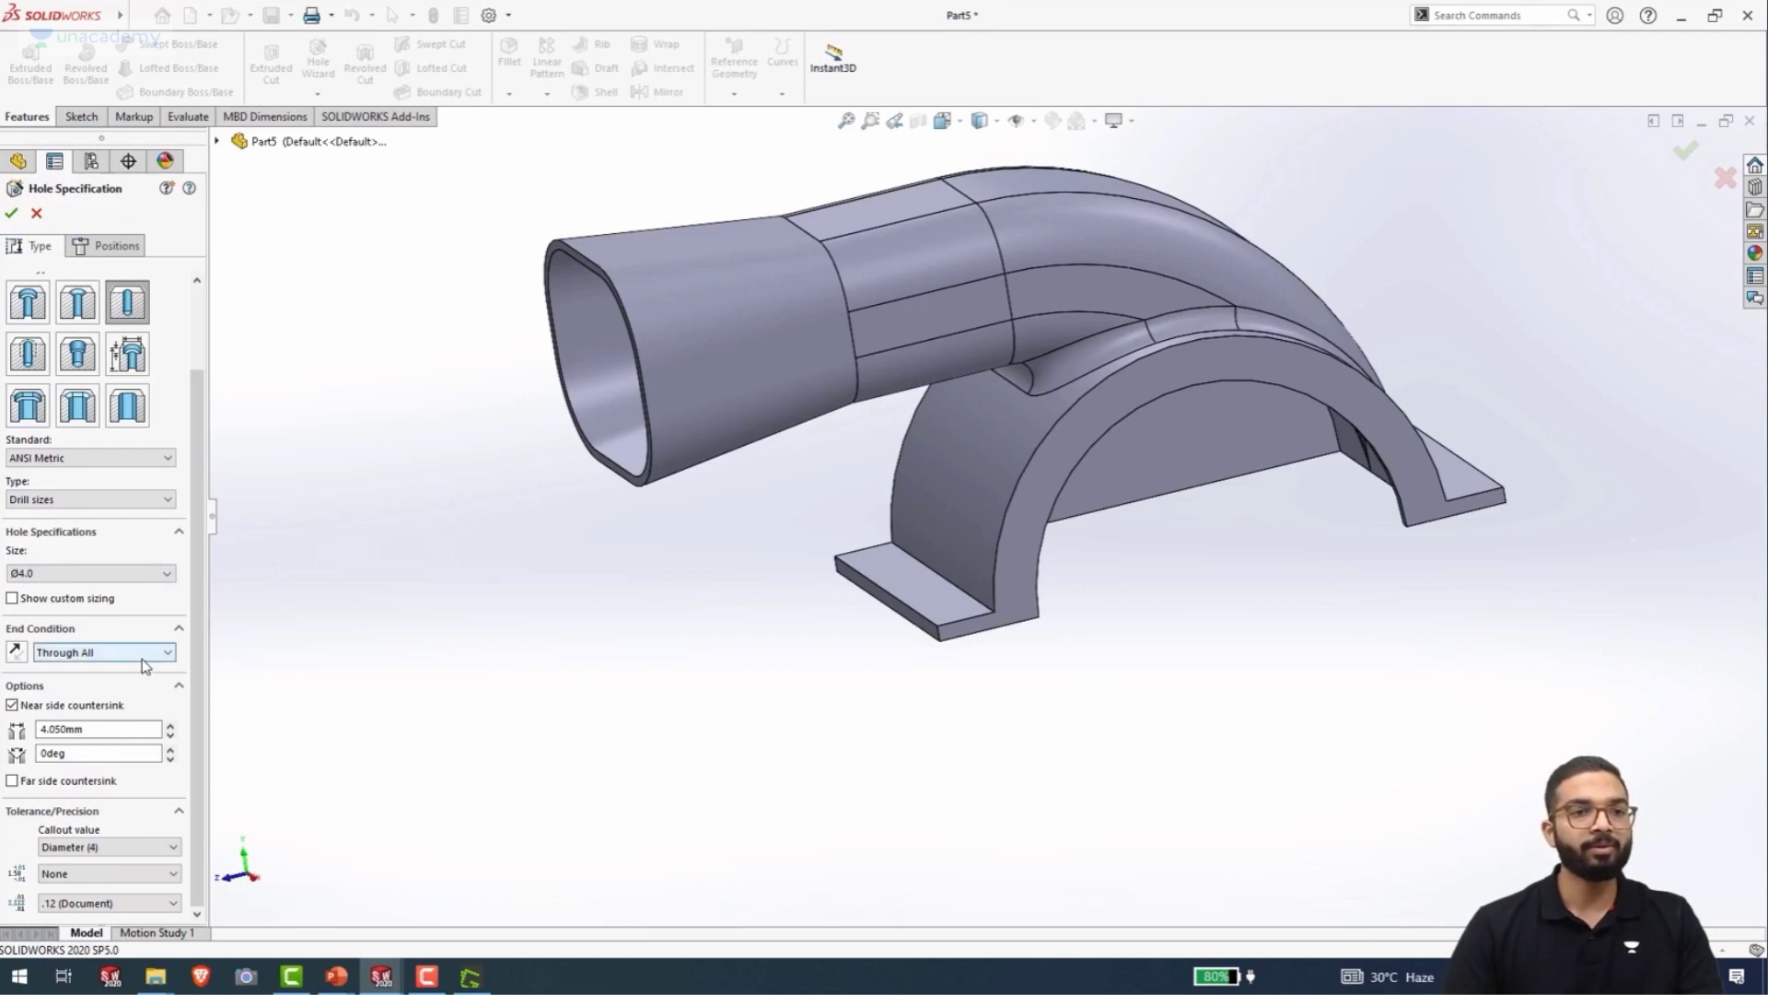
- Place one hole position on the flange's upper face, near the end at the half-cylinder's open front face
click(110, 250)
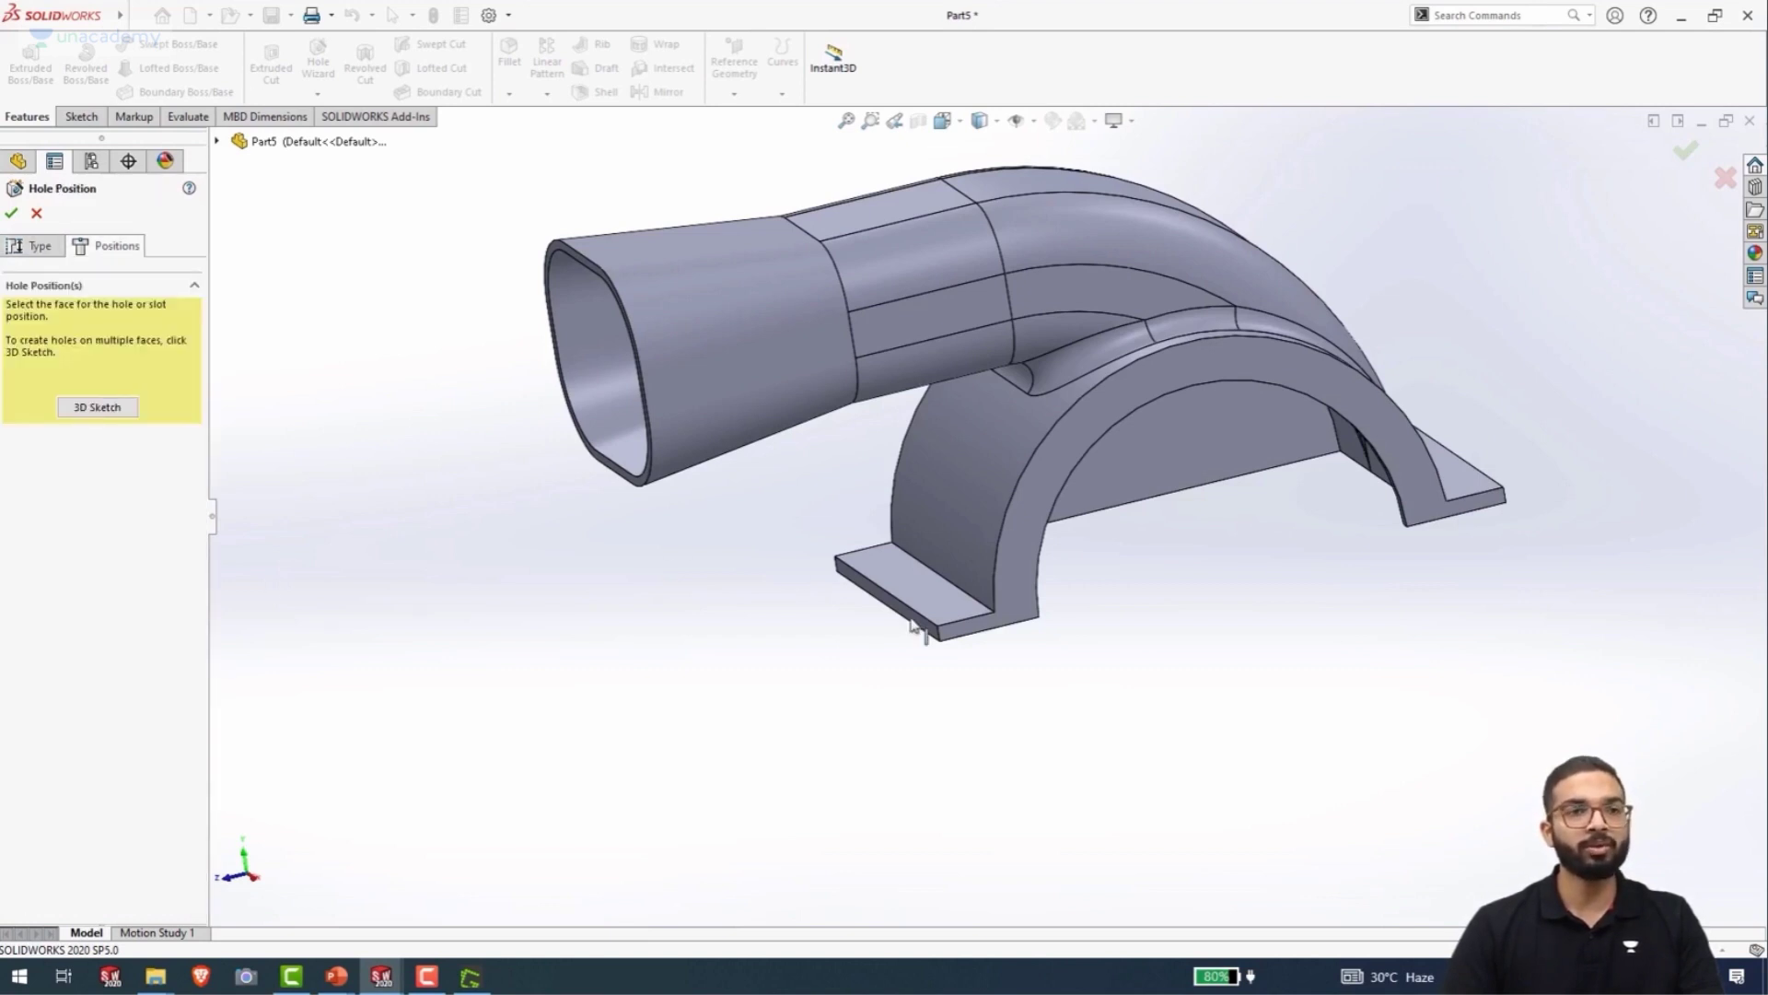
click(953, 628)
mouse_move(828, 635)
middle_down()
mouse_move(786, 639)
mouse_move(803, 712)
middle_up()
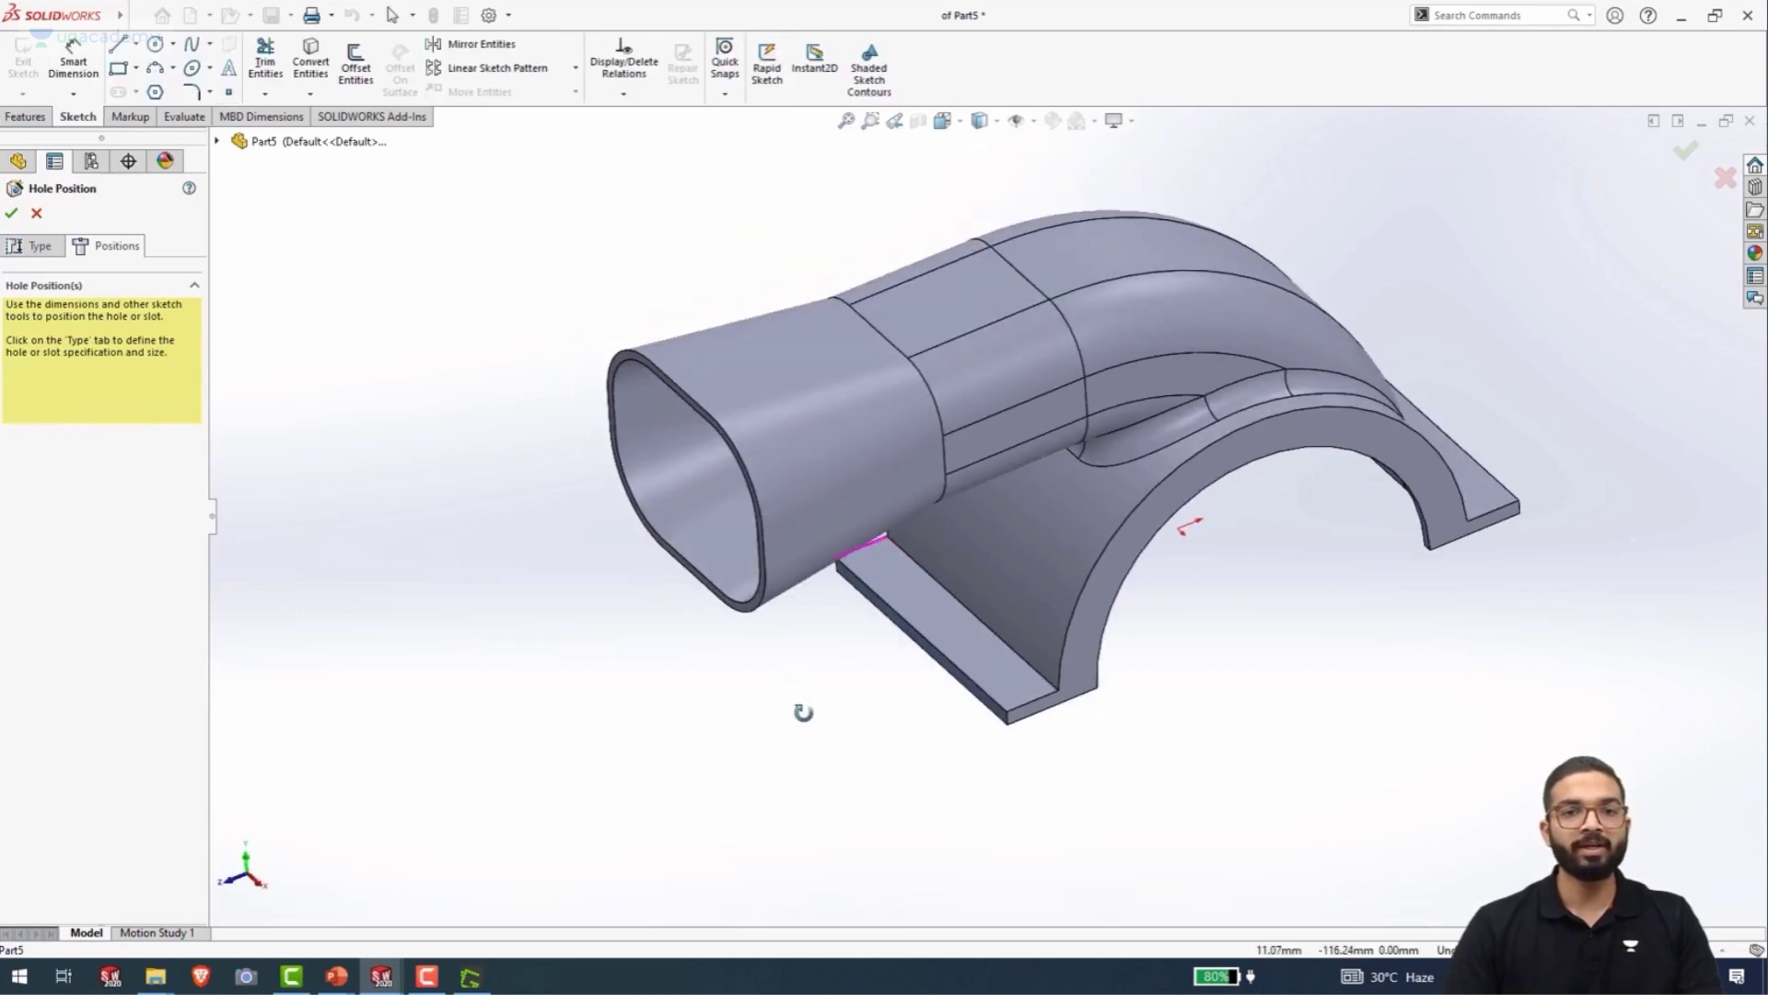
scroll(966, 624, down, 5)
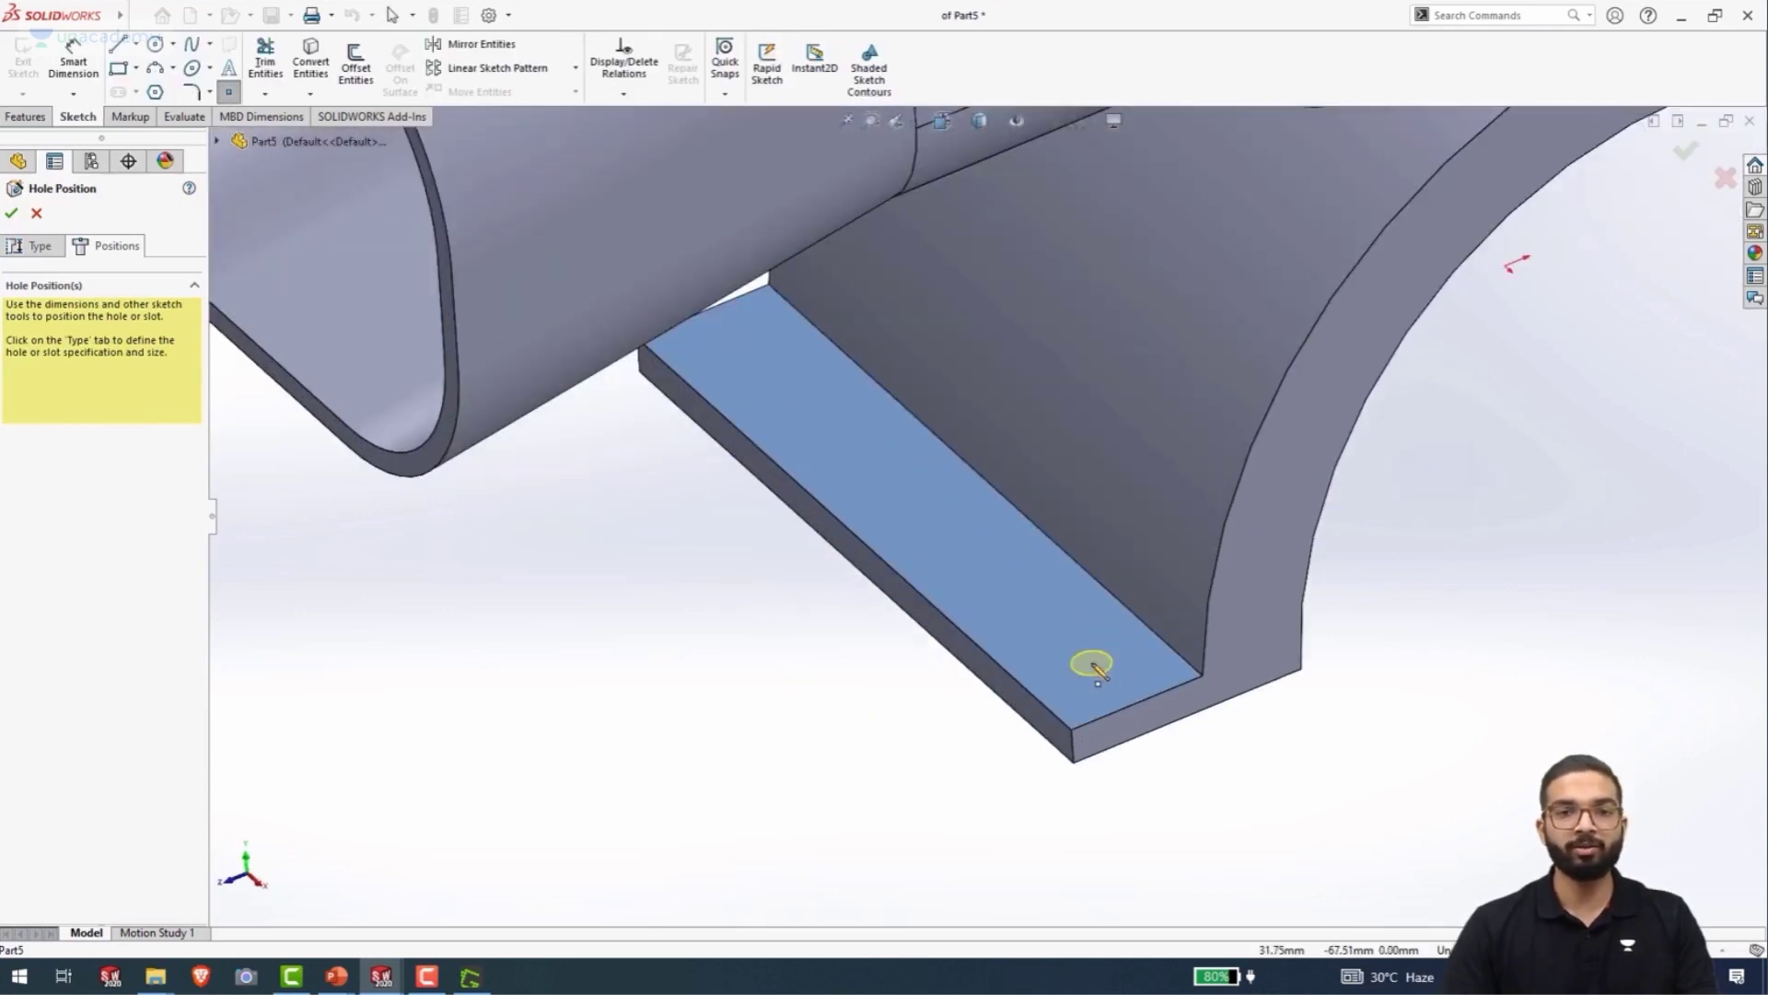
click(1093, 664)
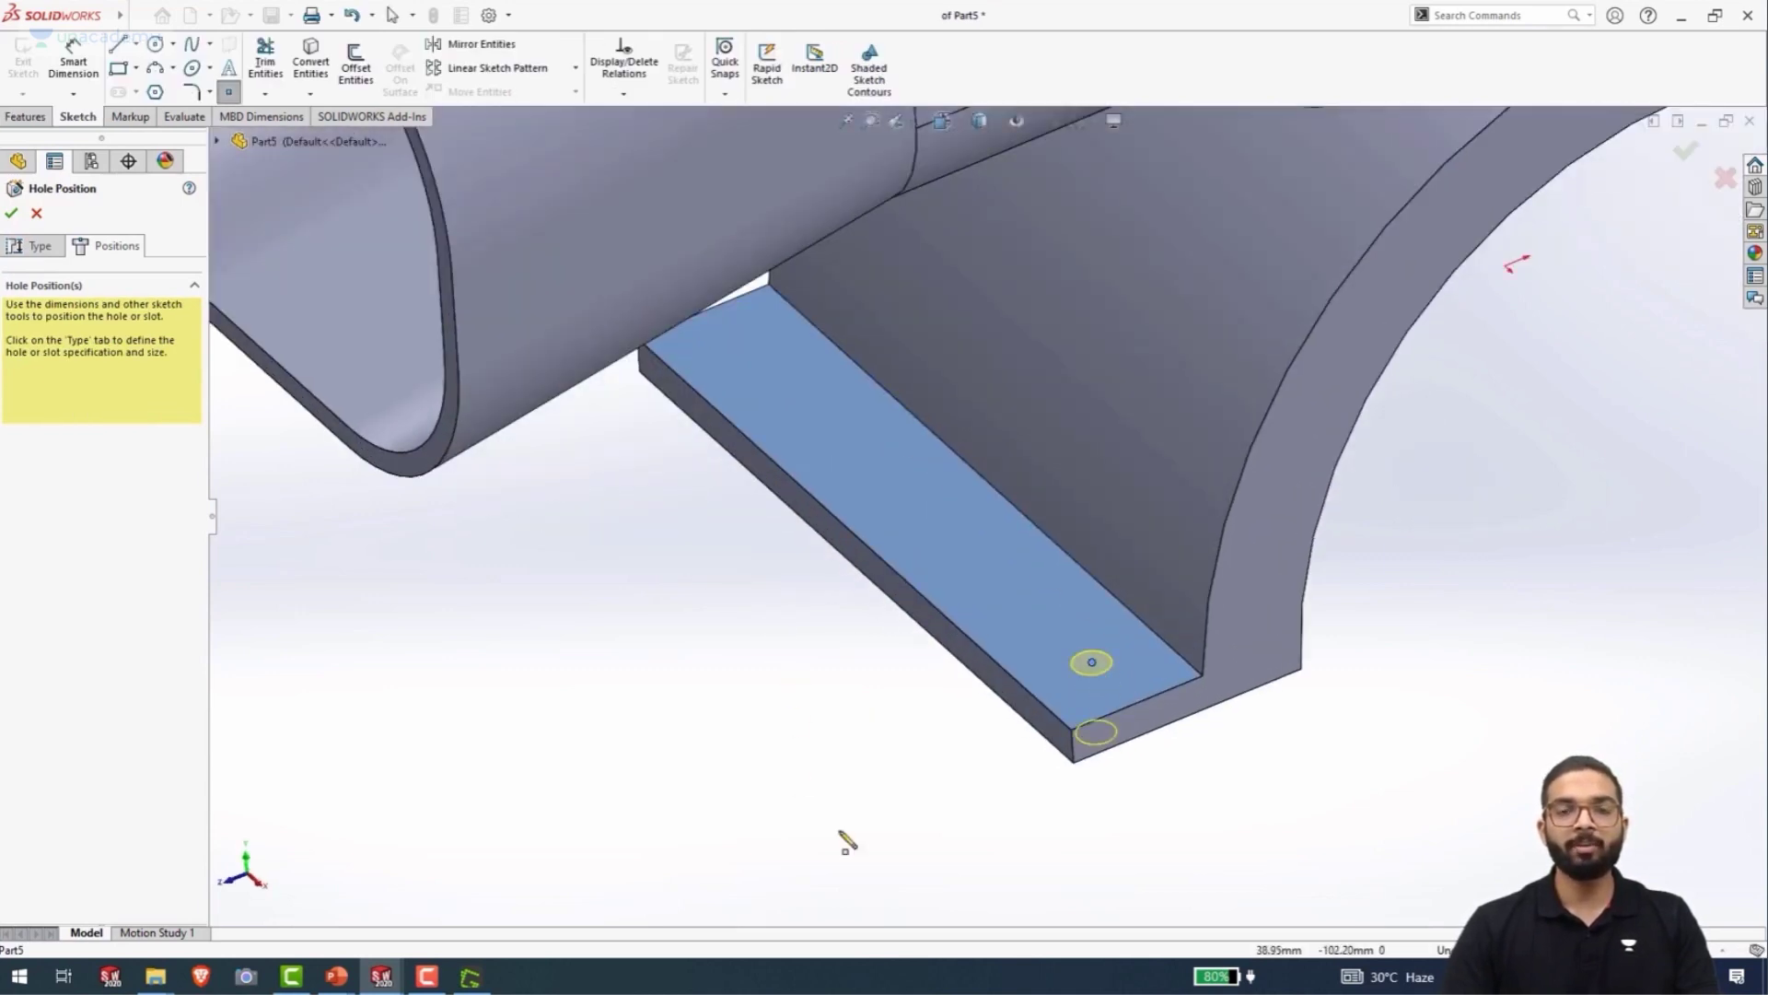
- Dimension the hole's center point 8 mm from the flange's long outer edge
click(73, 62)
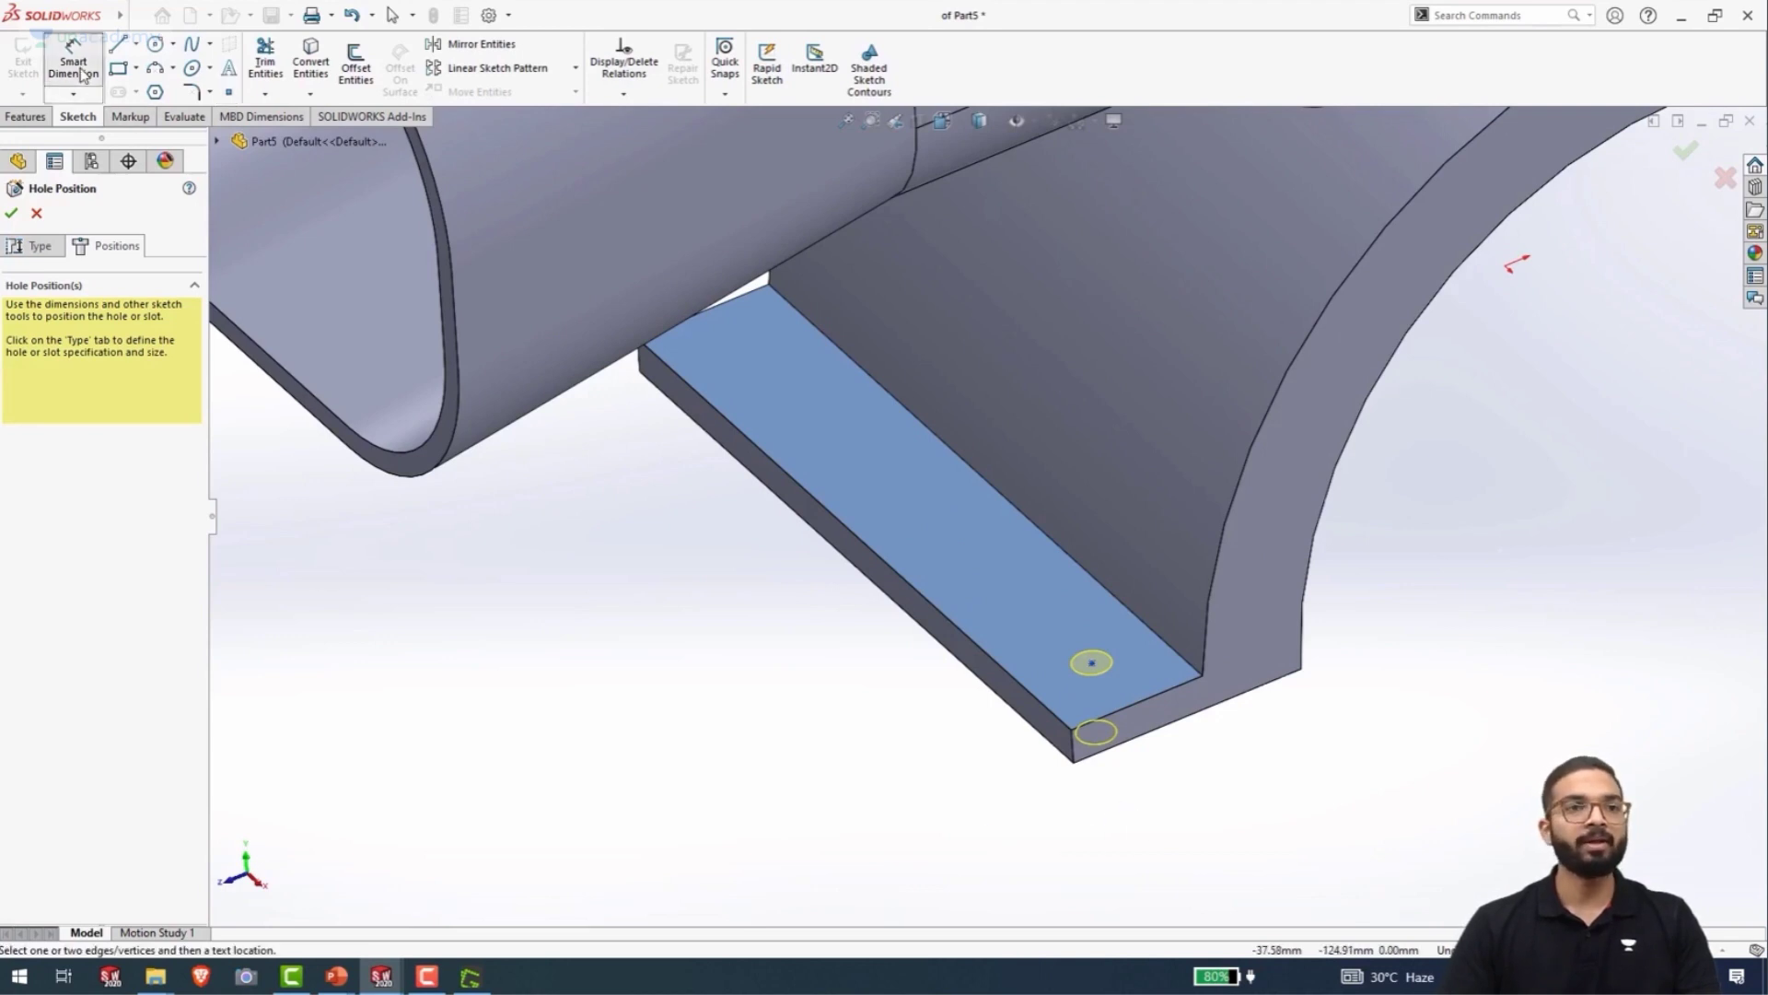
click(1092, 665)
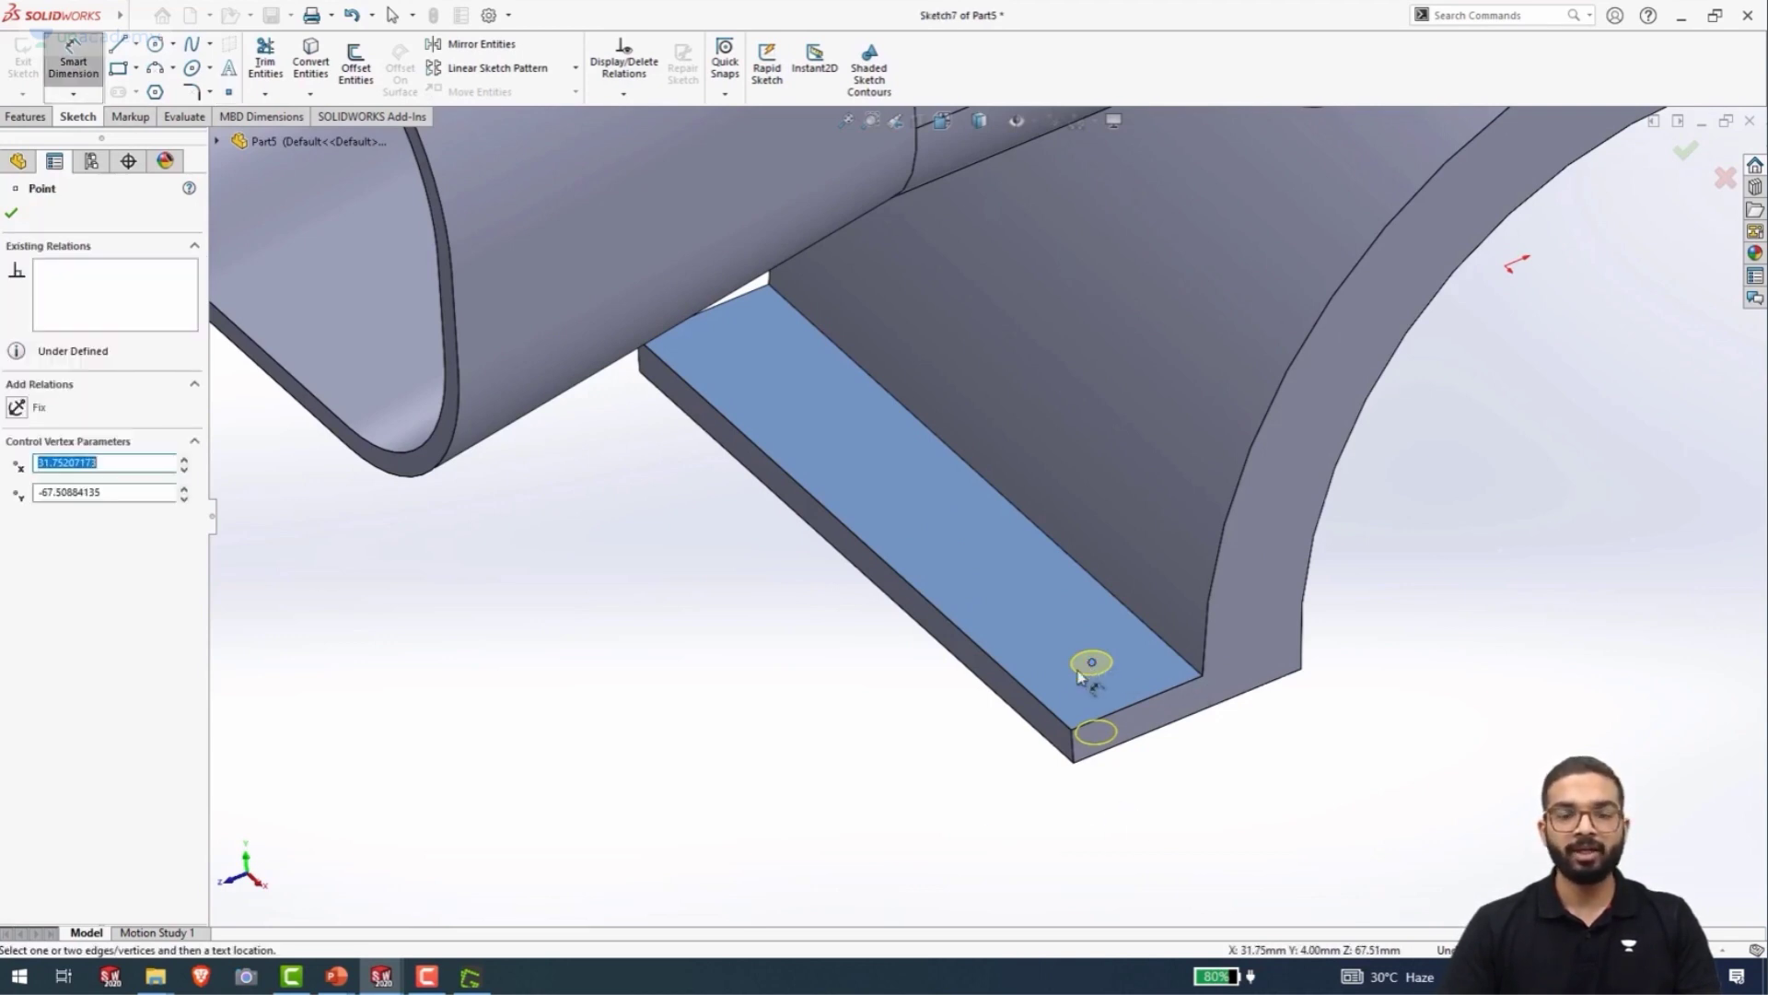
click(1042, 715)
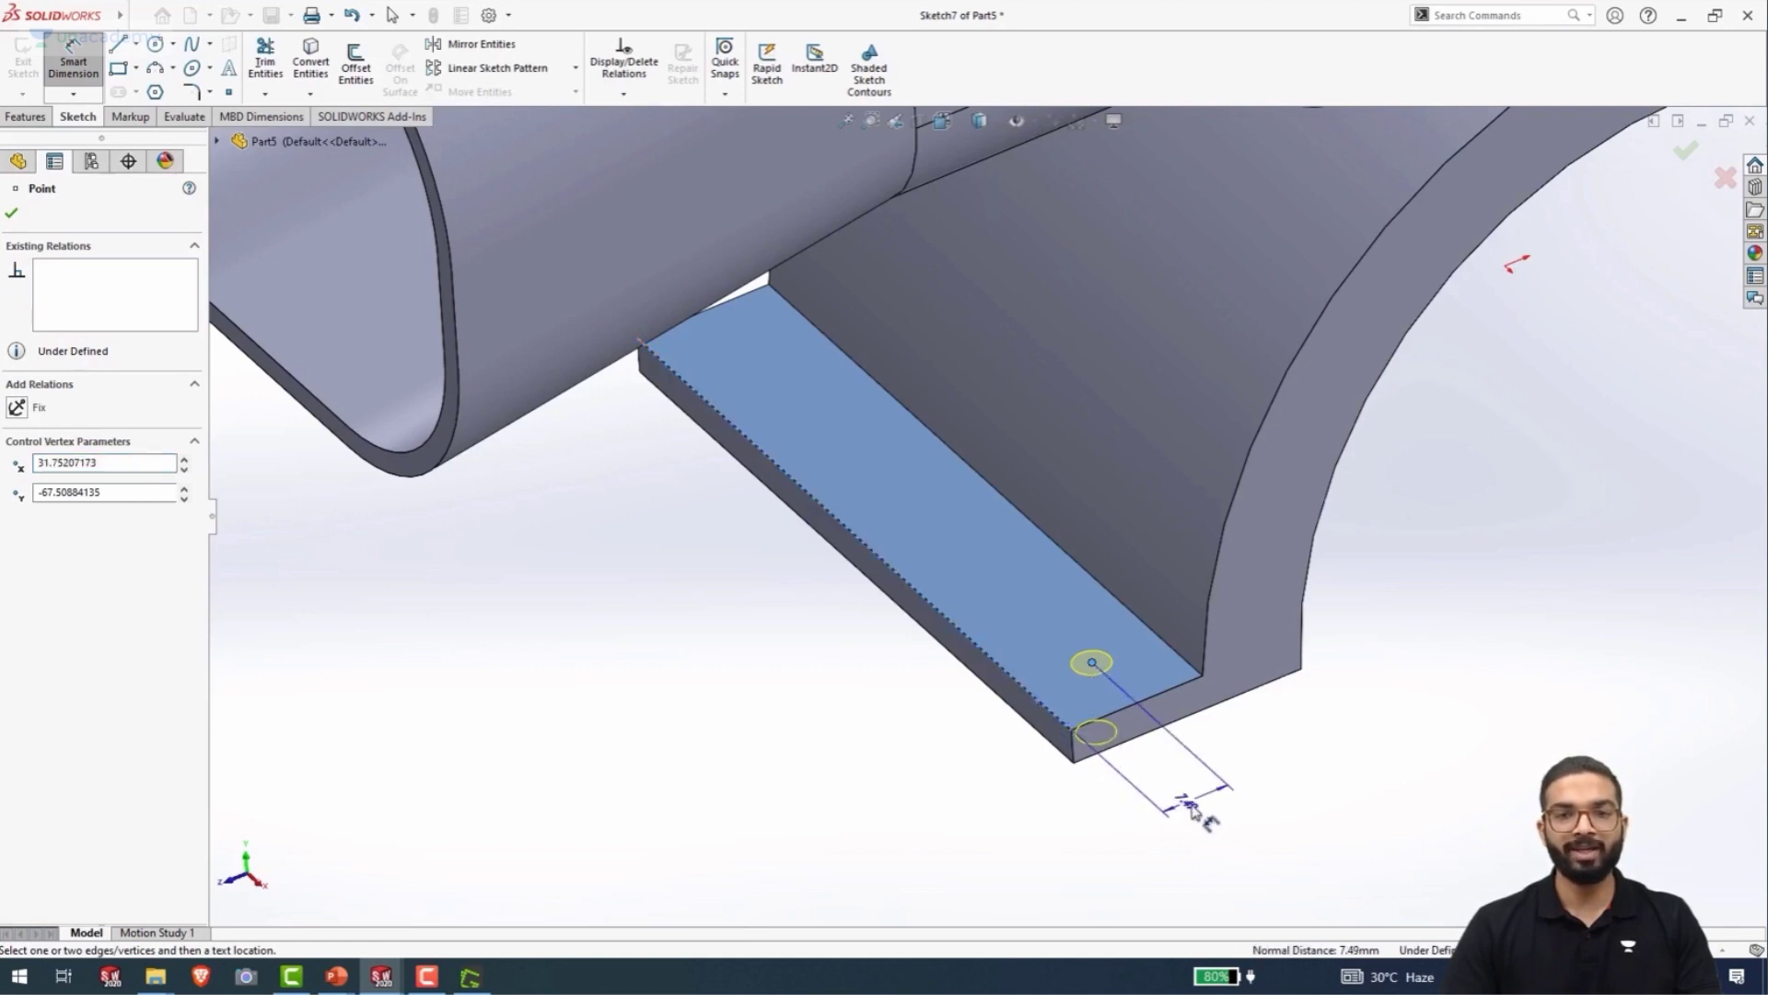
click(1197, 809)
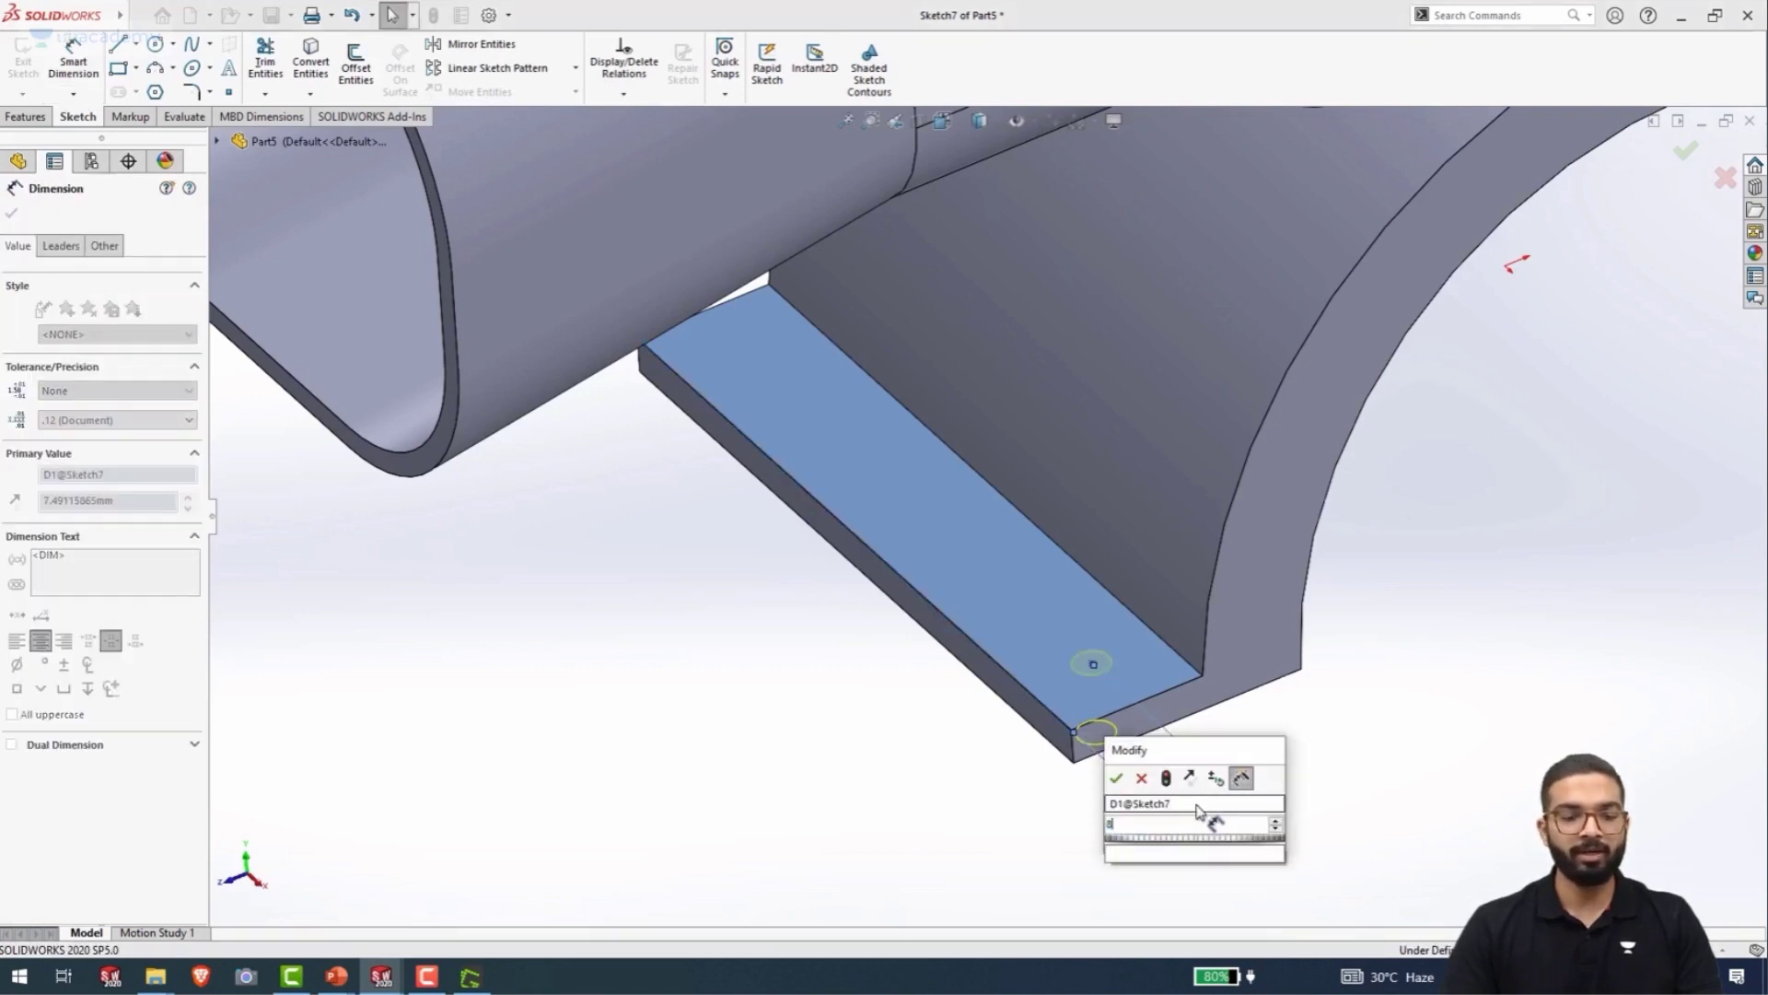
text(8)
key(Return)
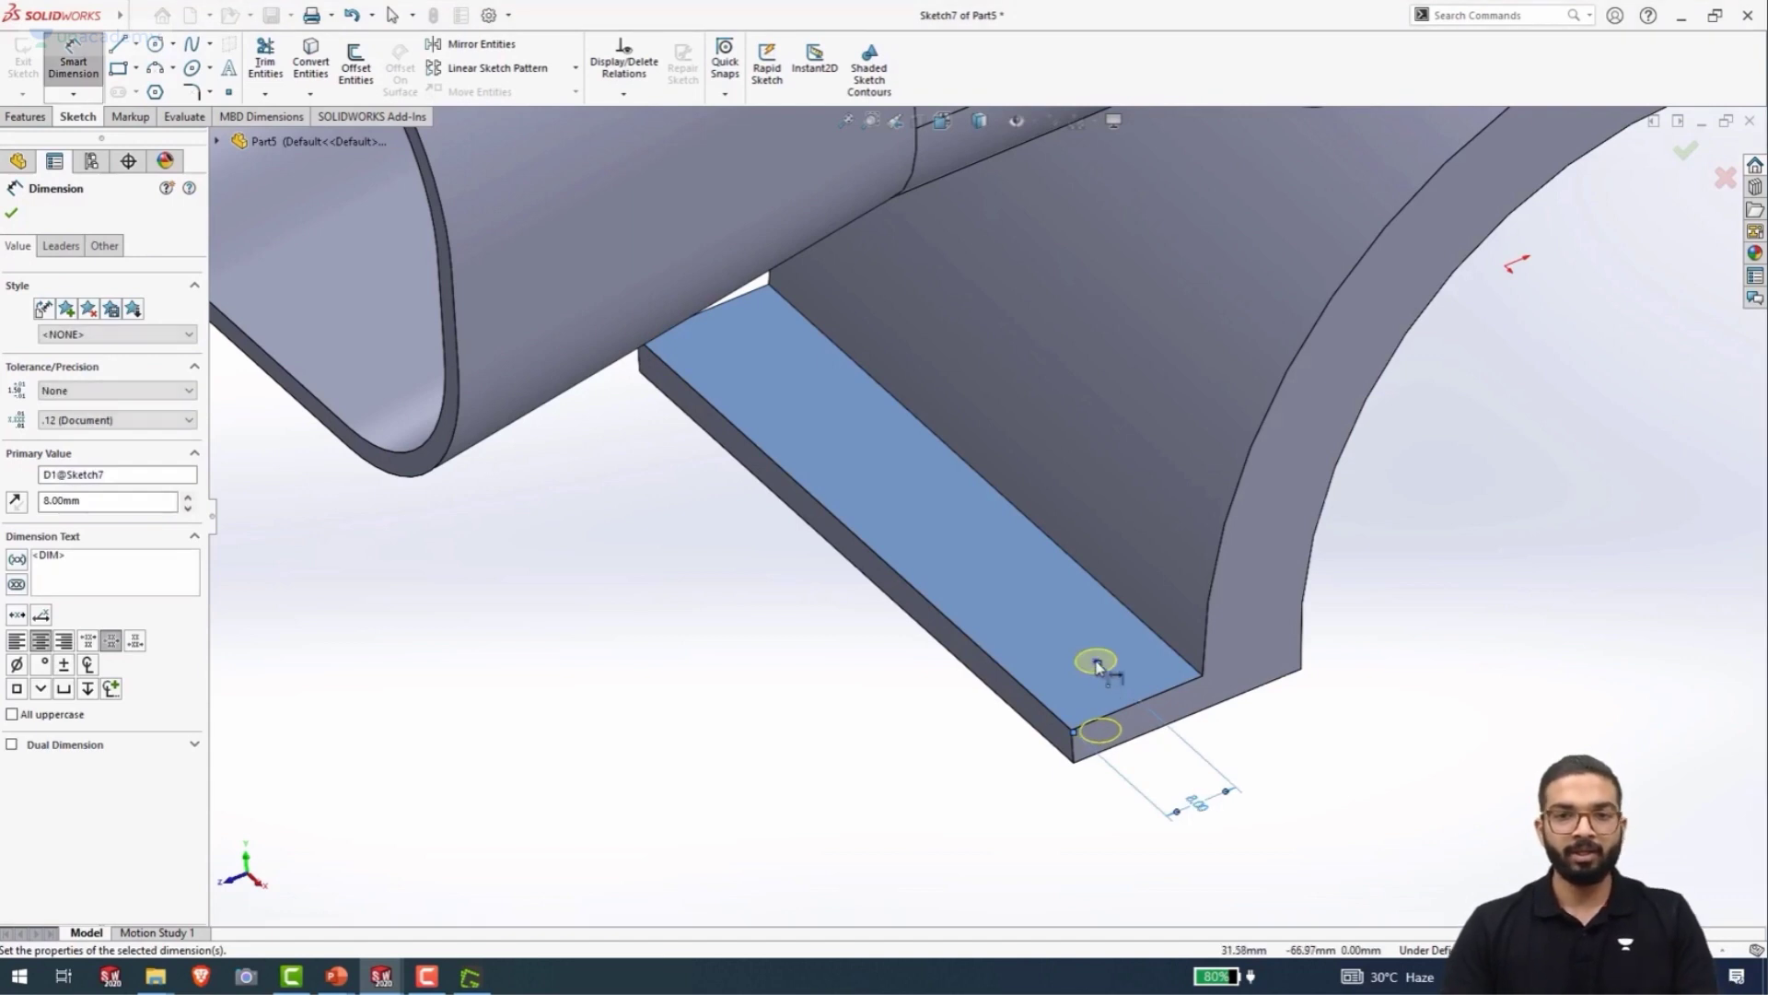
key(Escape)
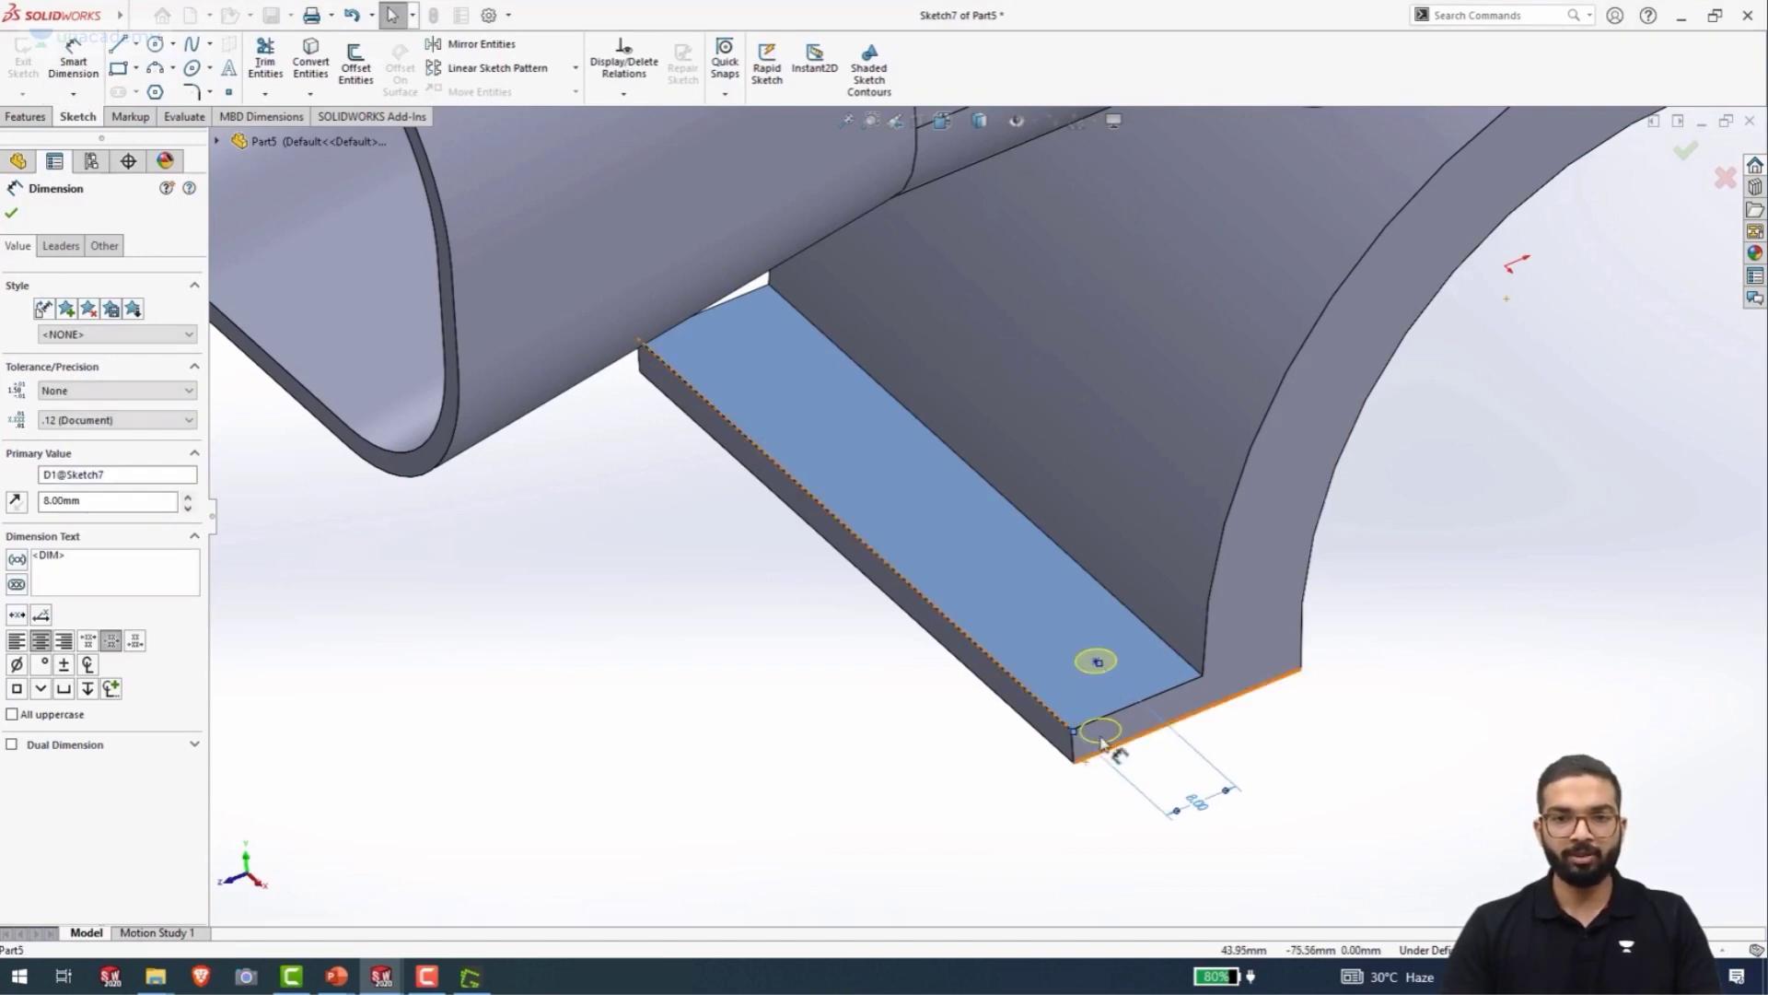
- Dimension the hole's center point 10 mm from the flange's short end edge and finish the hole
click(1096, 671)
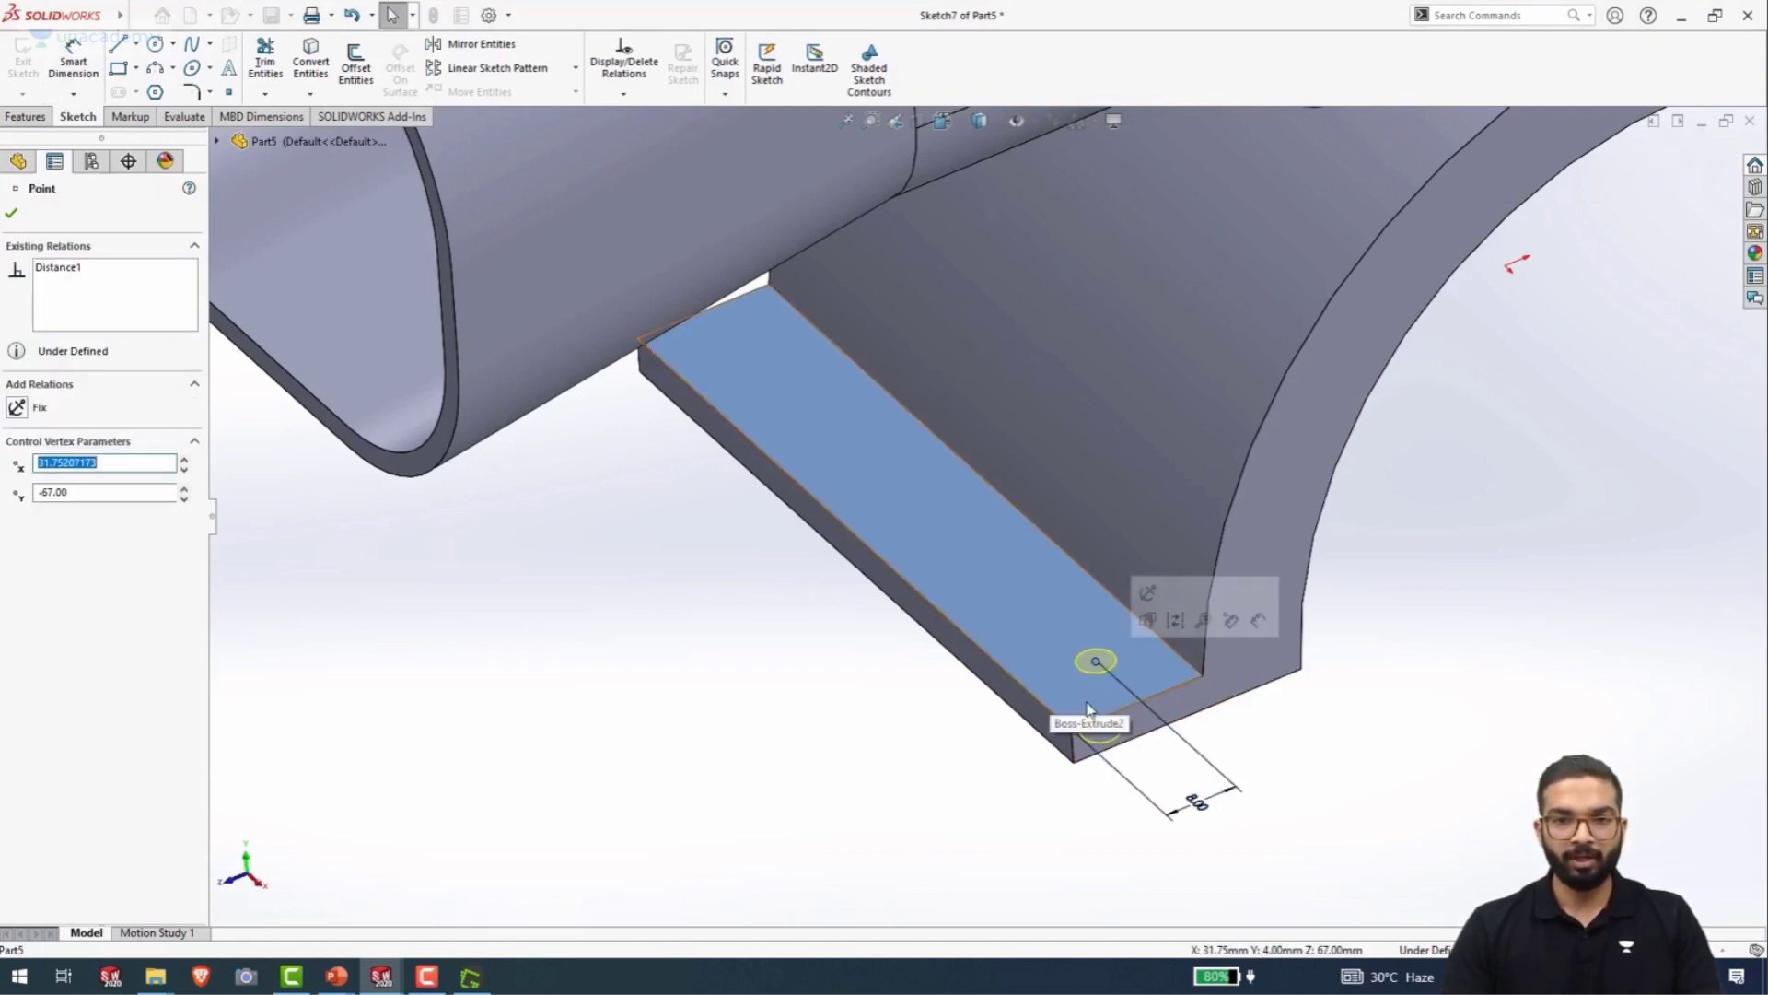
scroll(1092, 676, down, 5)
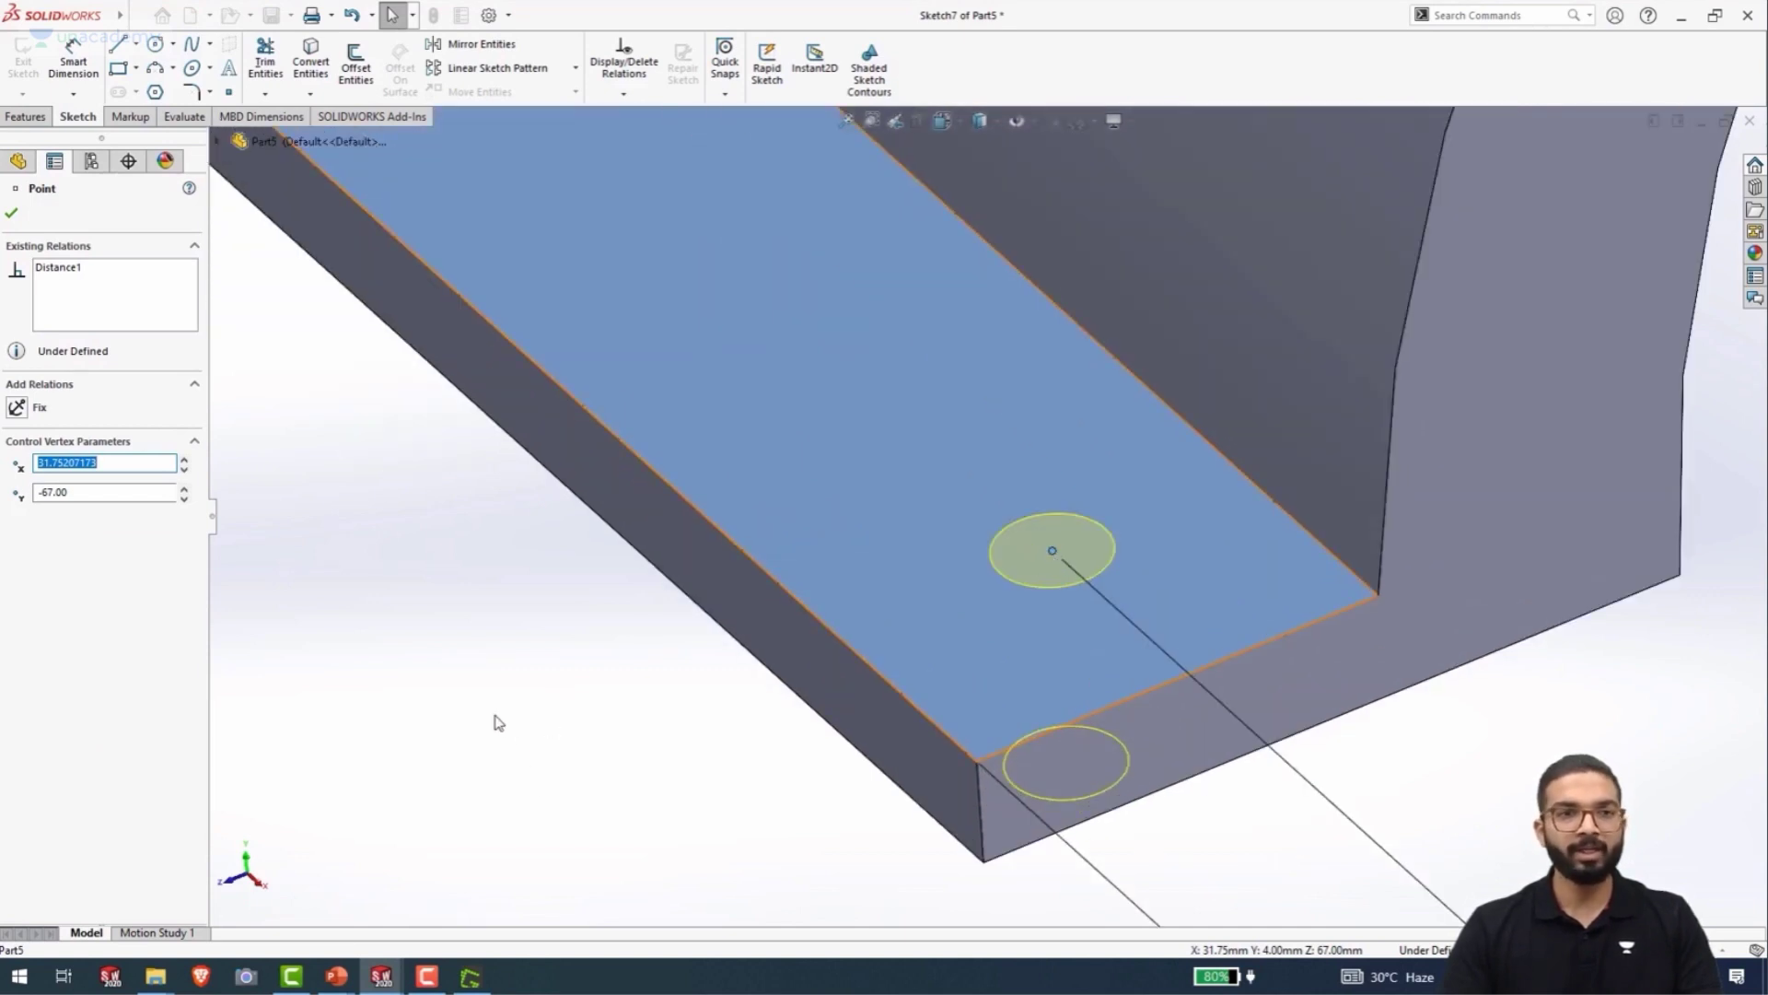
right_drag(578, 812, 547, 280)
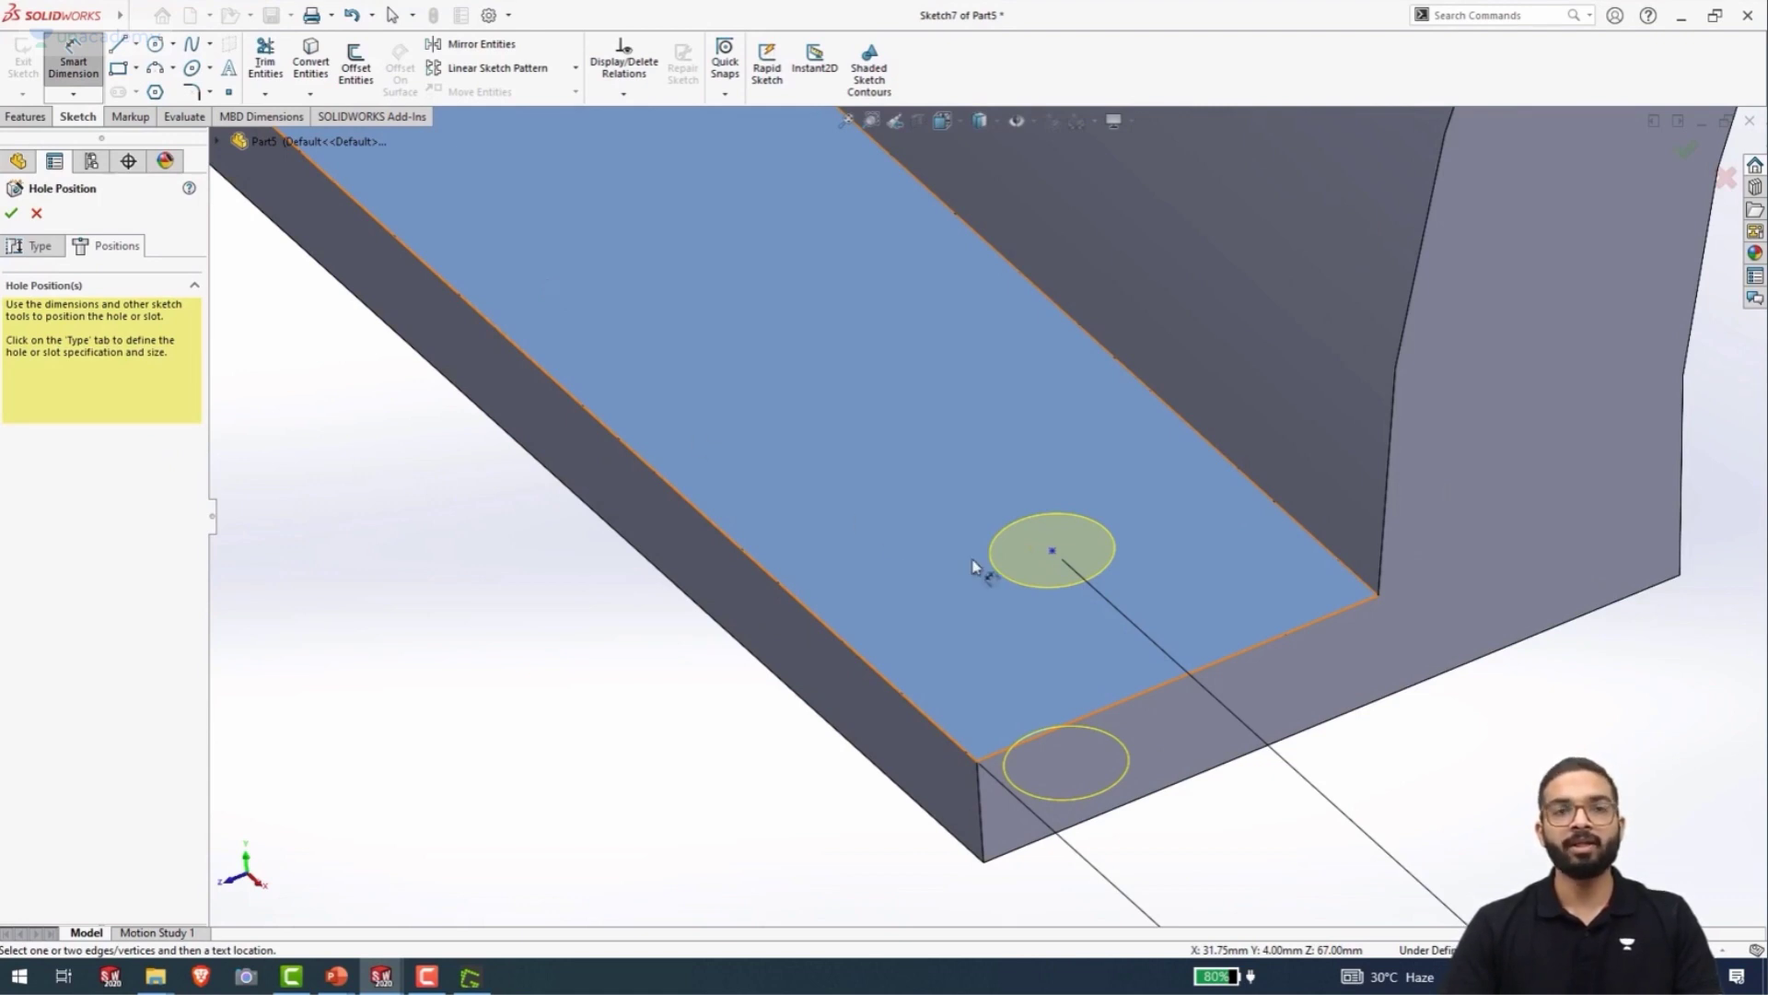
click(1052, 551)
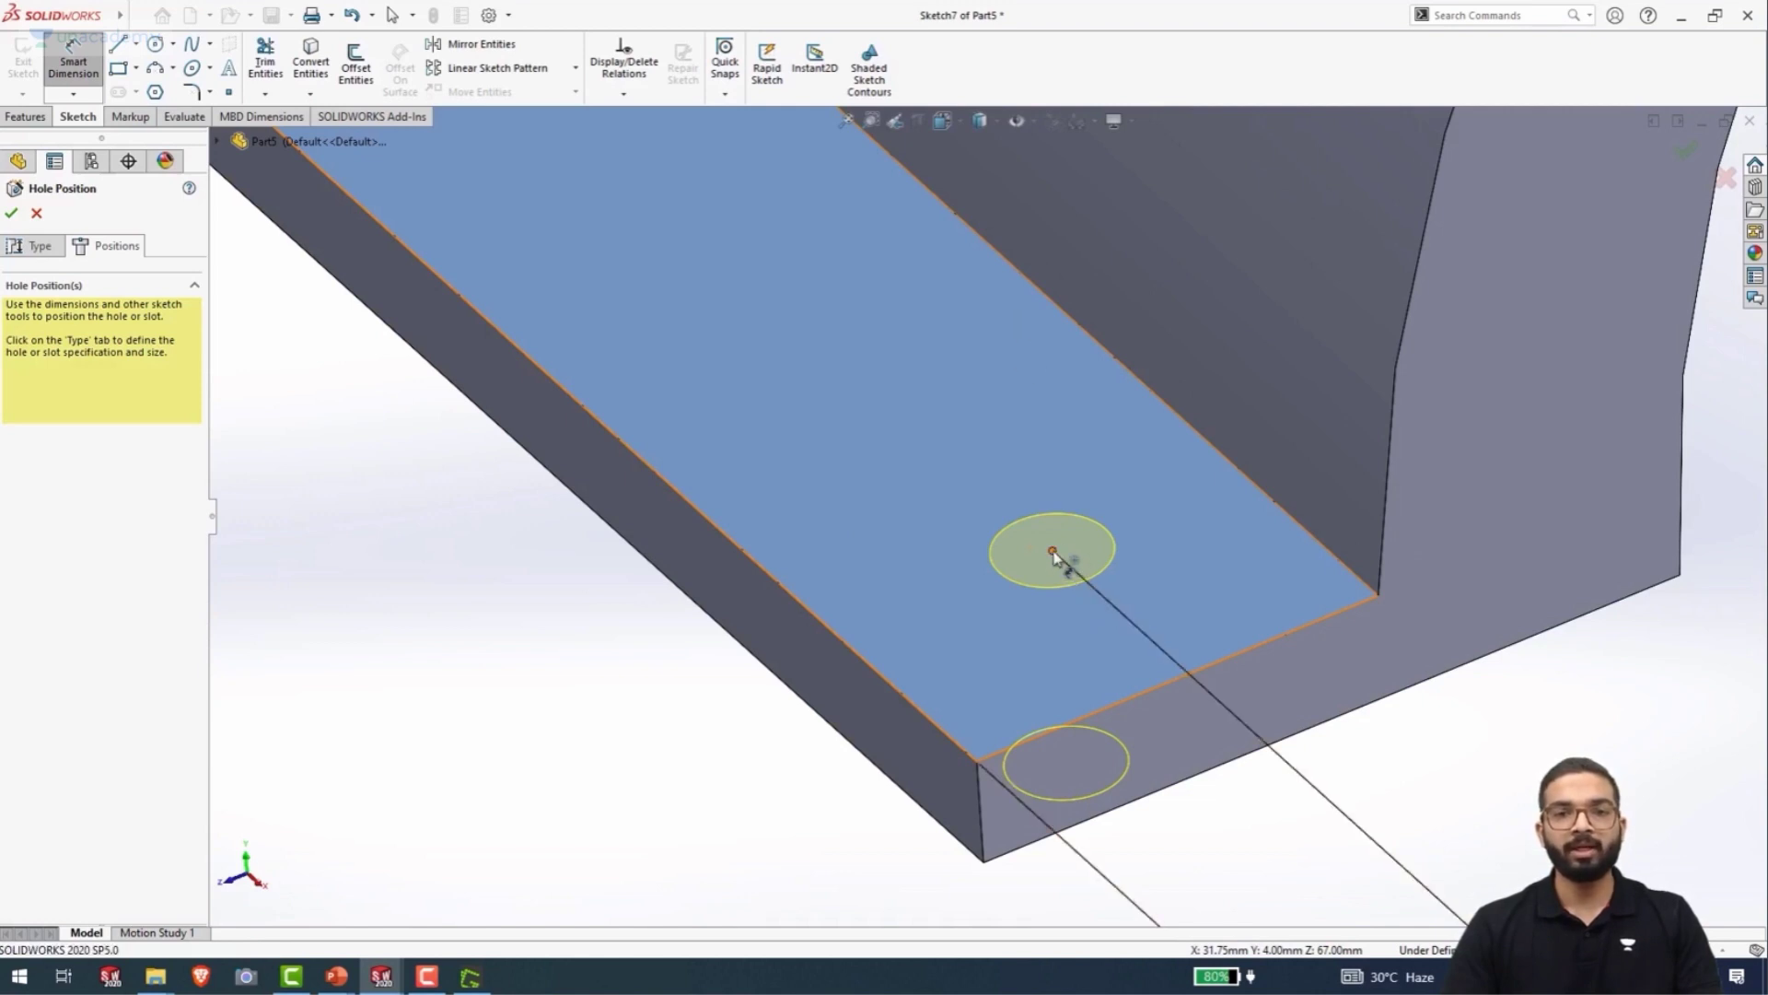
click(1117, 709)
click(713, 761)
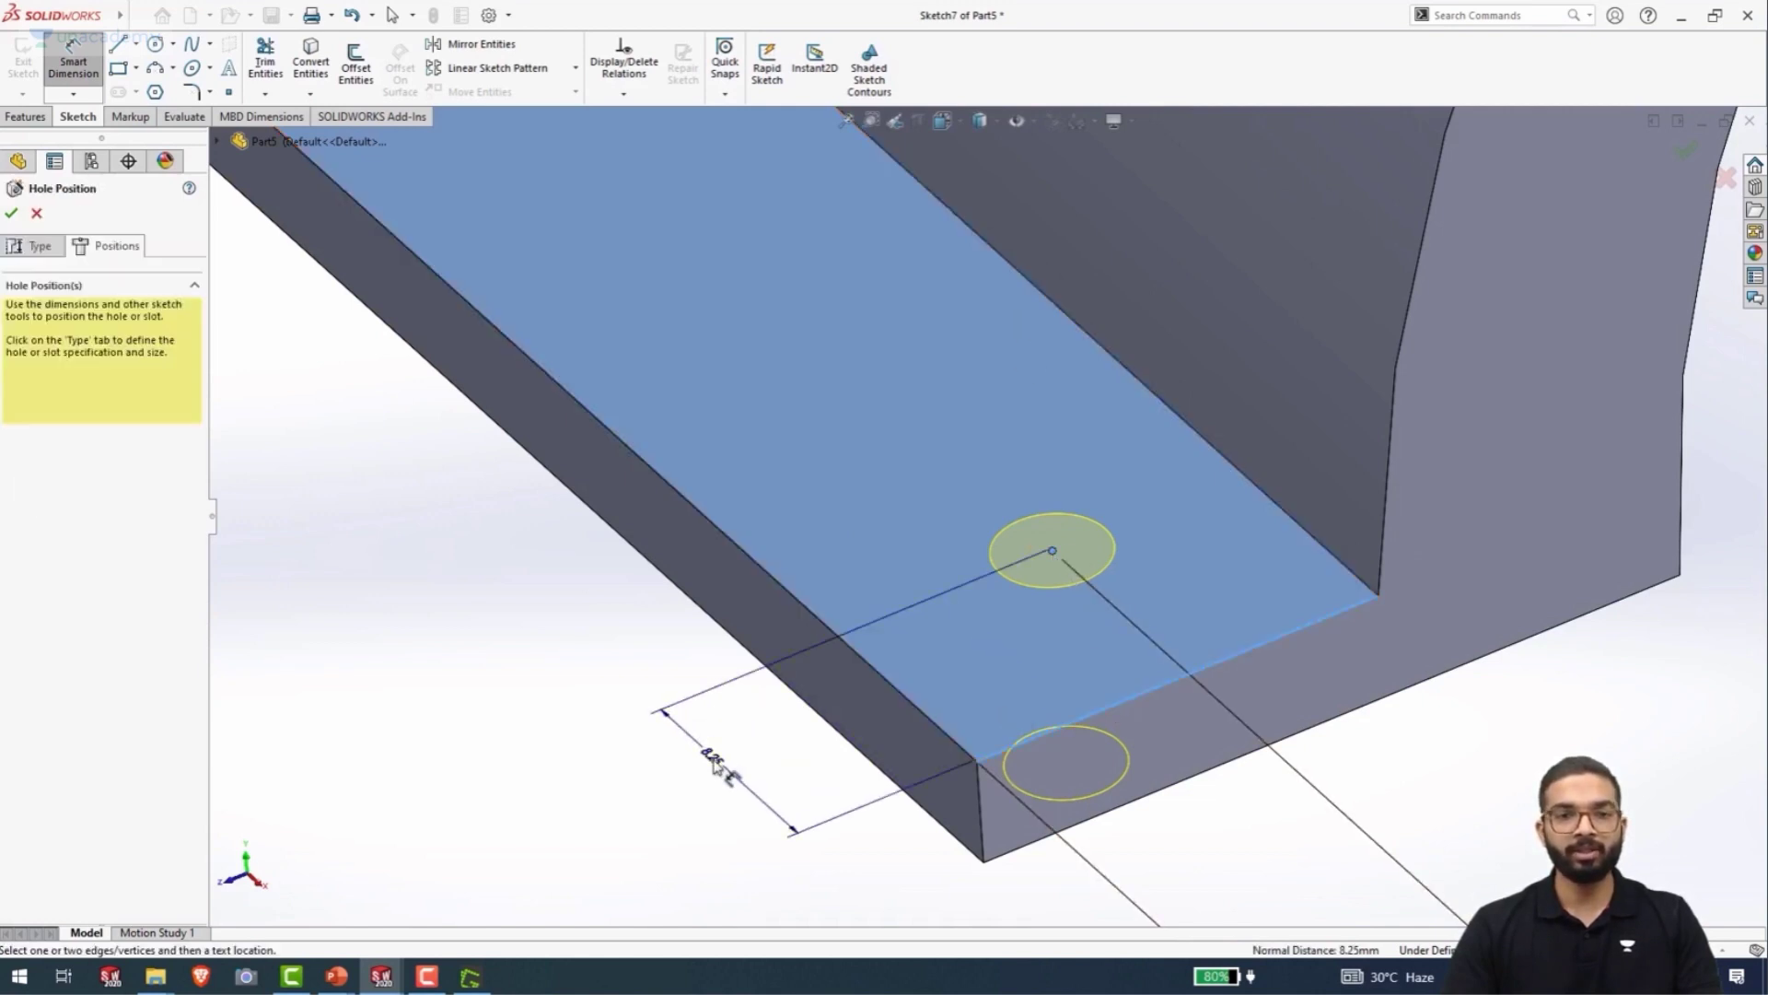
double_click(714, 760)
text(10)
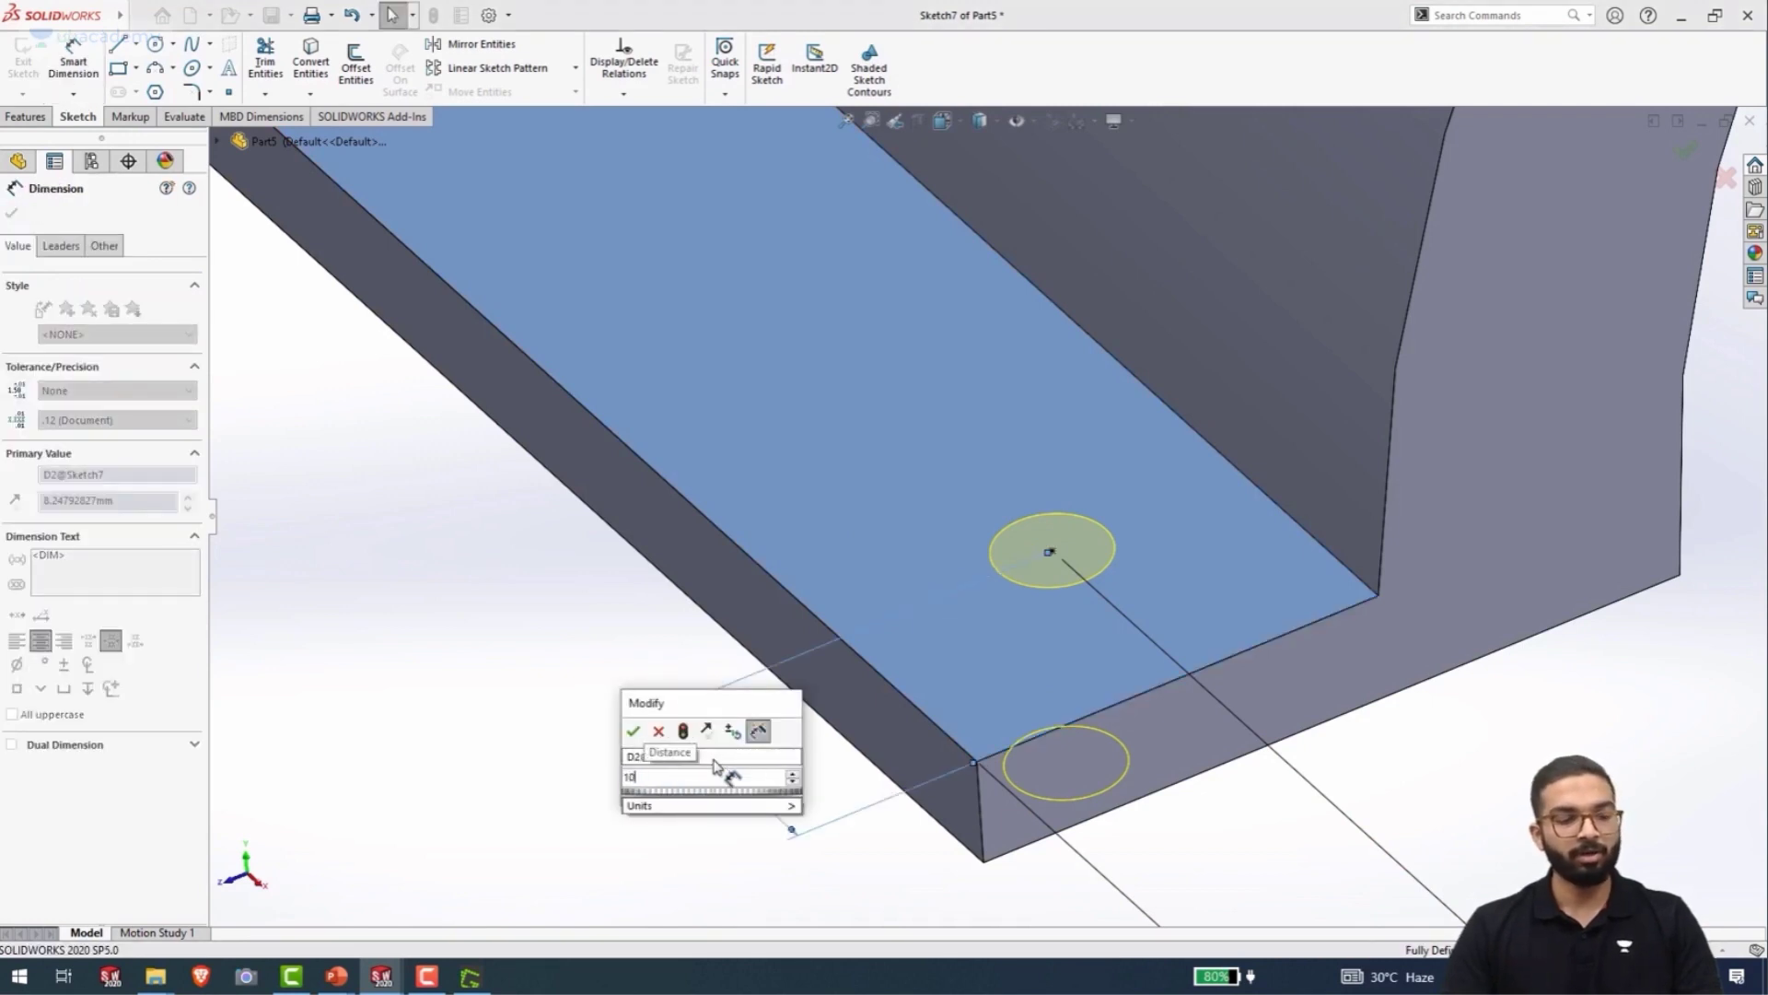
key(Return)
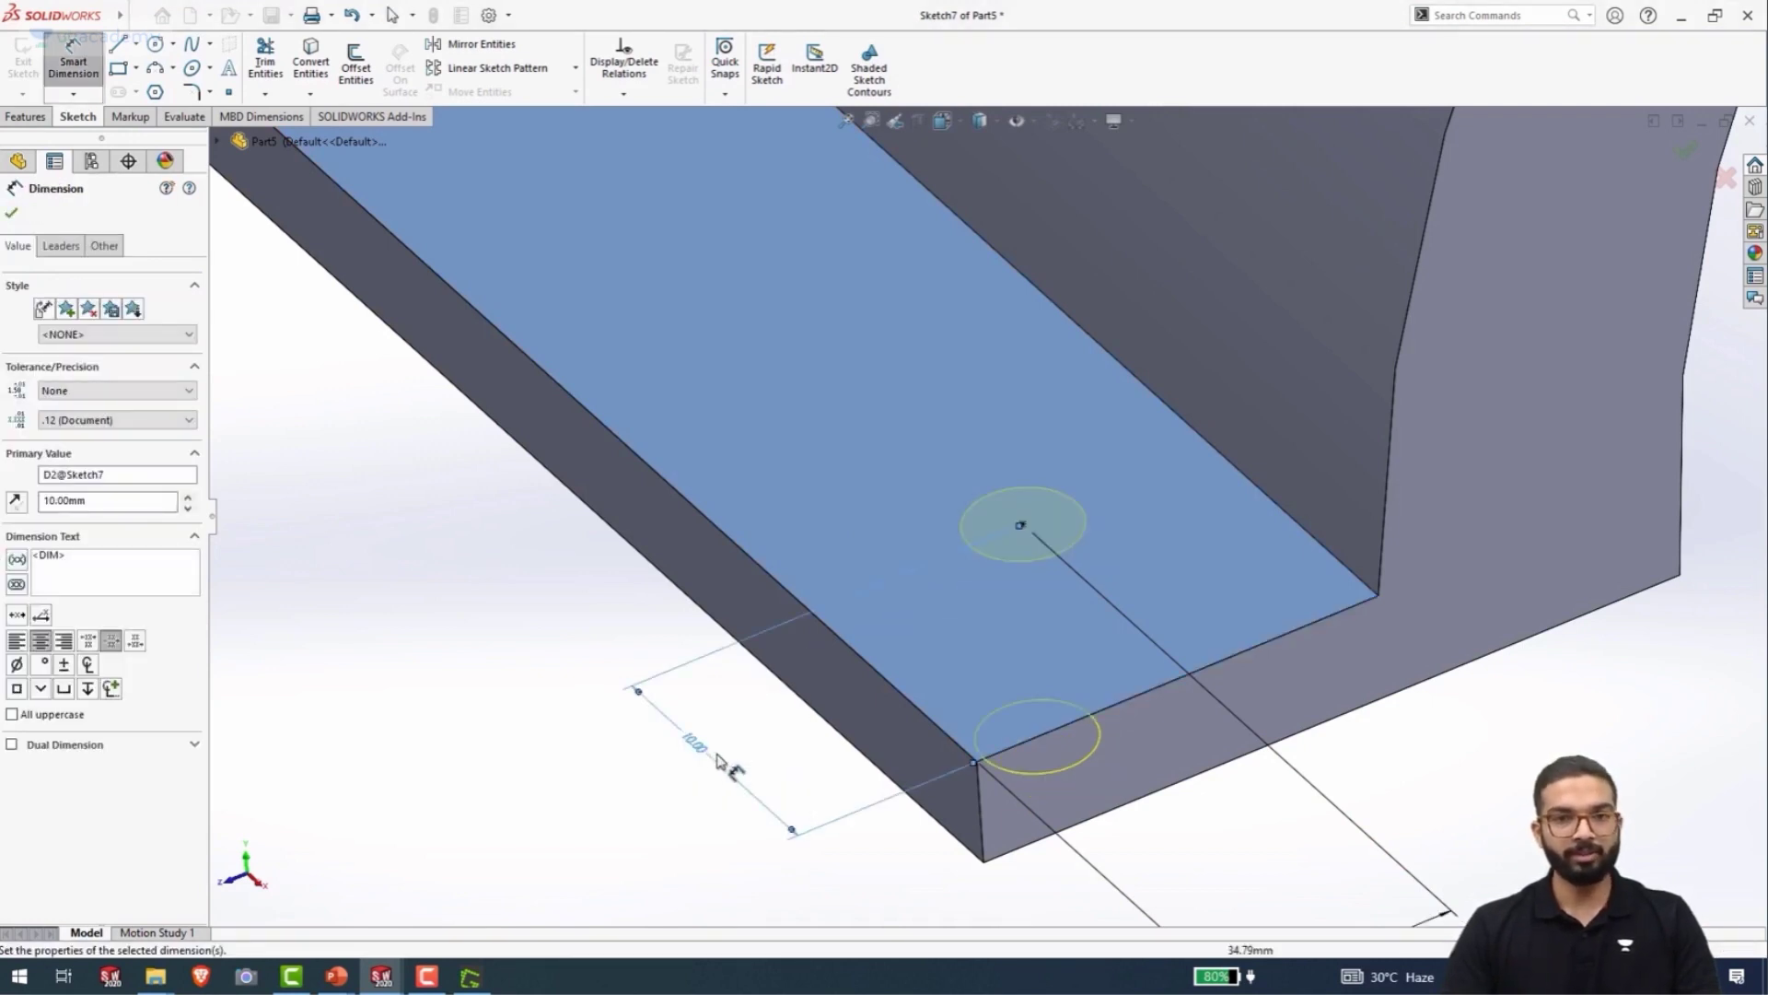
scroll(837, 672, up, 4)
scroll(840, 672, up, 1)
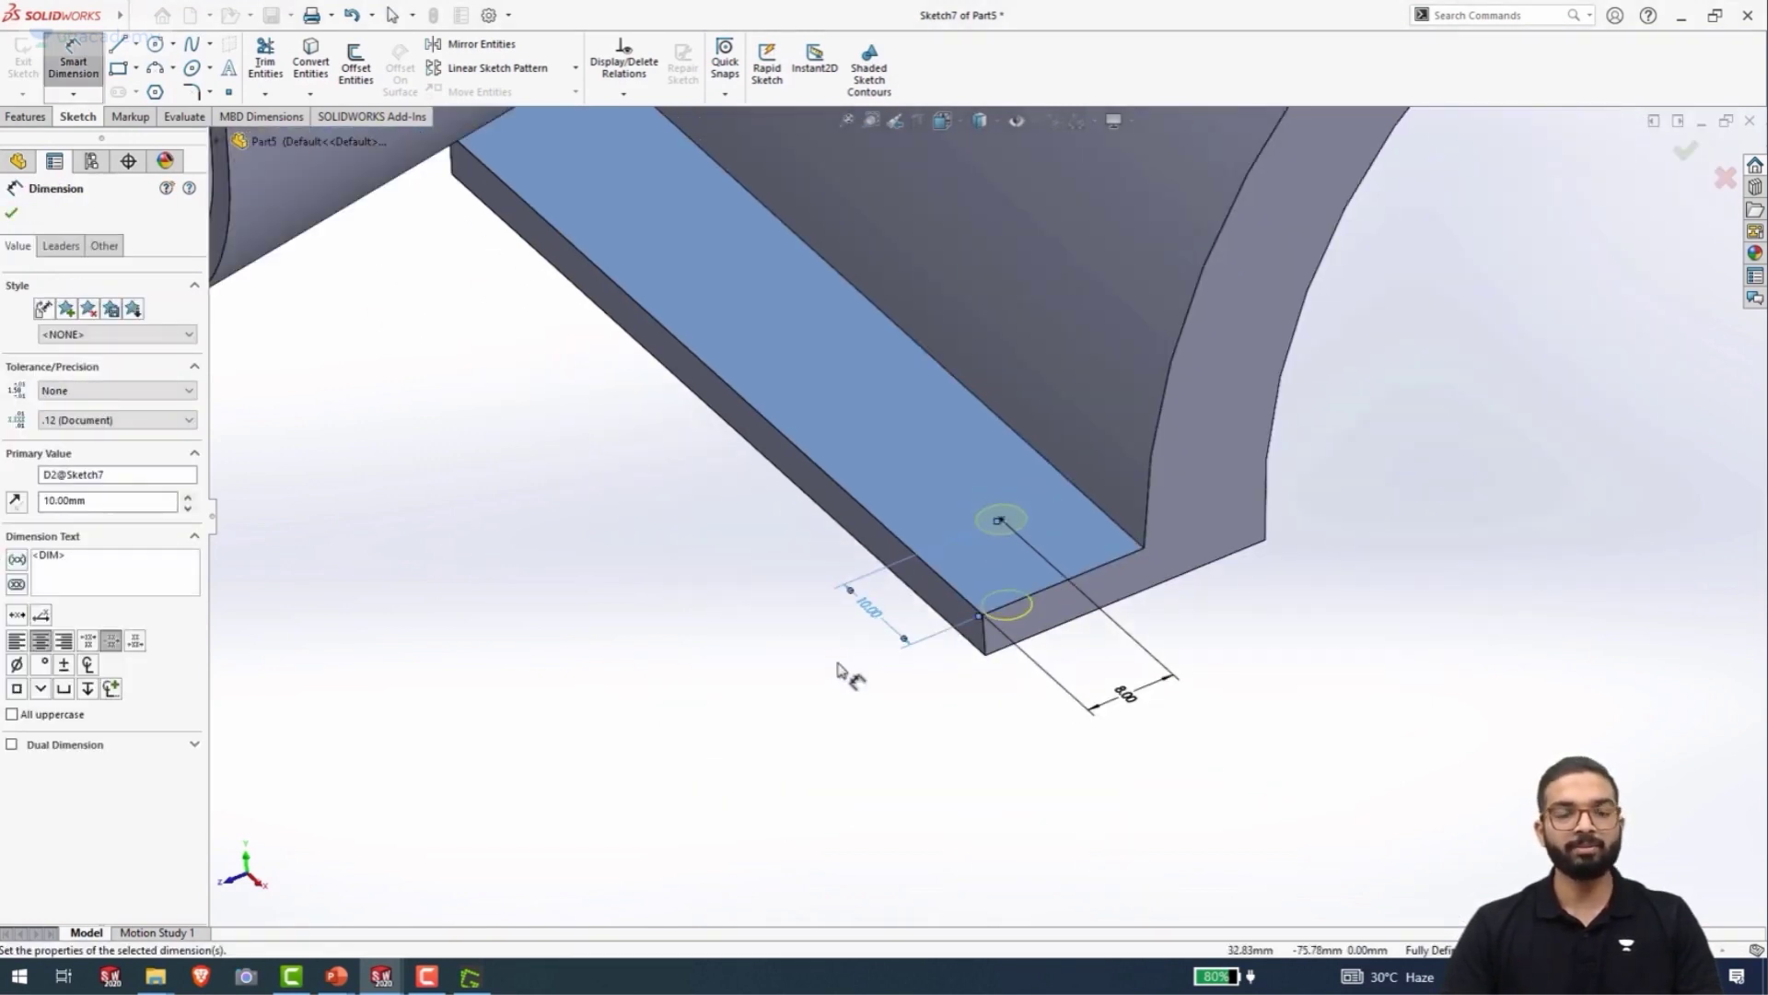
click(13, 218)
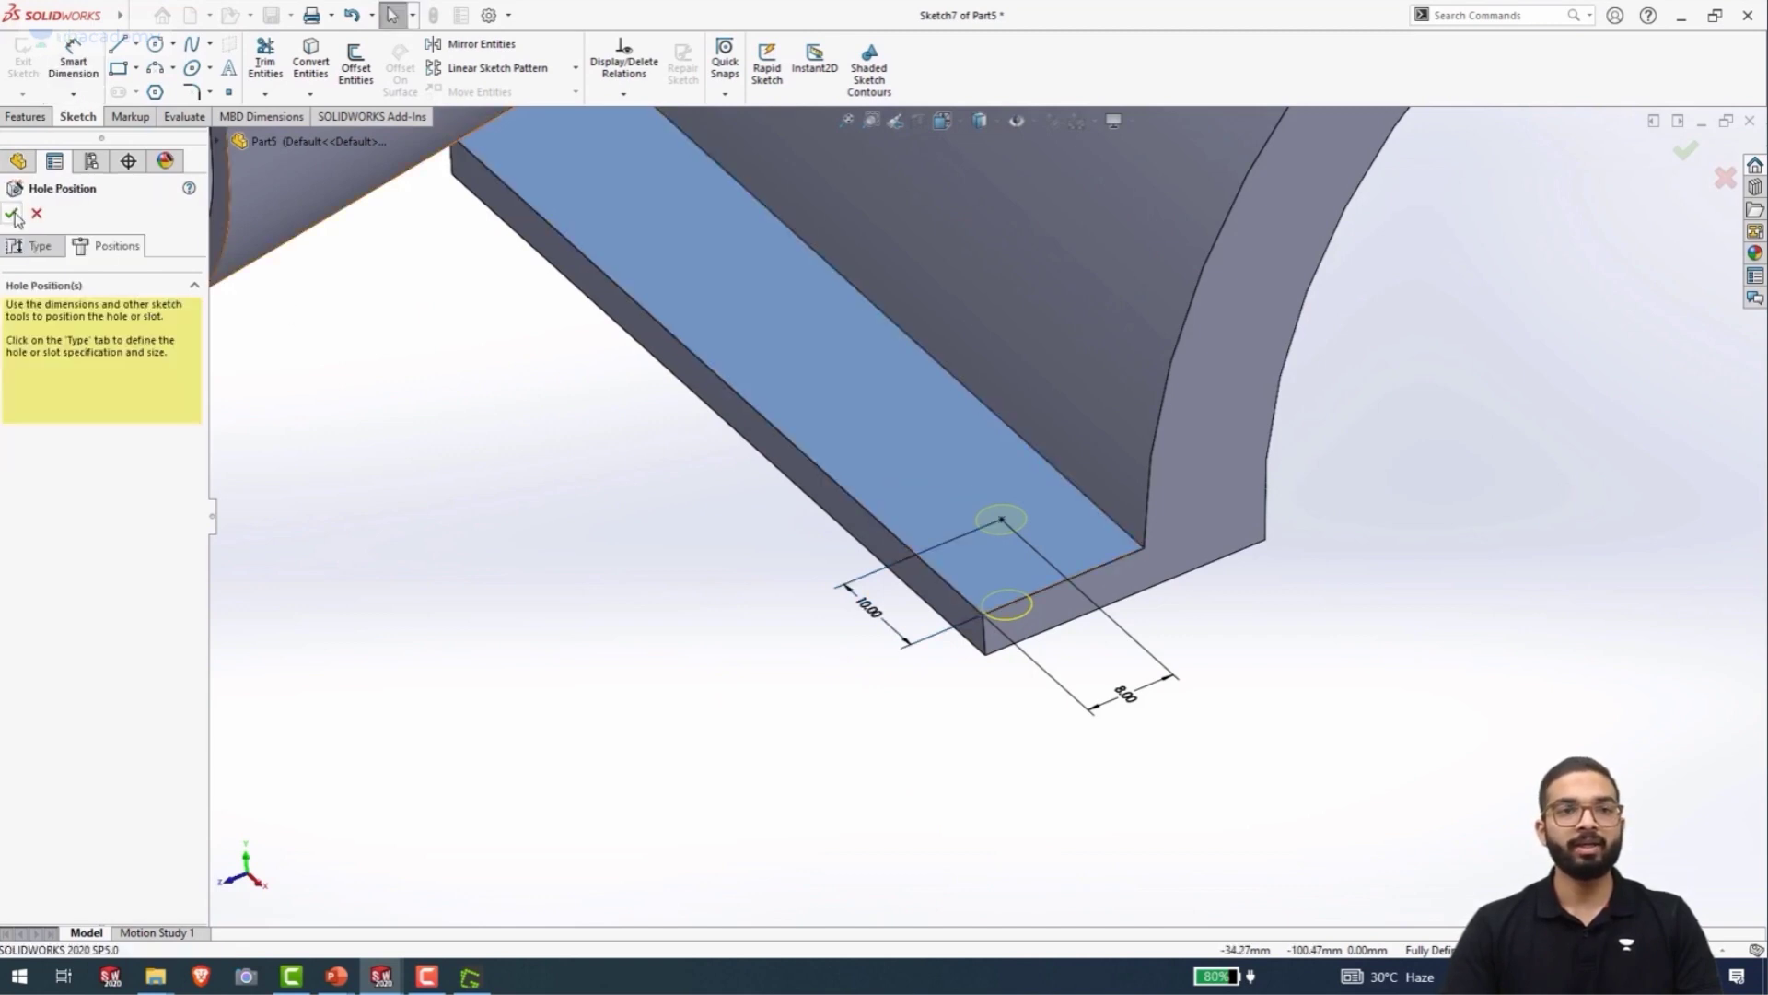
click(13, 215)
- Pattern the Ø4 hole linearly along the flange's long outer edge with 20 mm spacing and 4 instances
scroll(943, 468, up, 5)
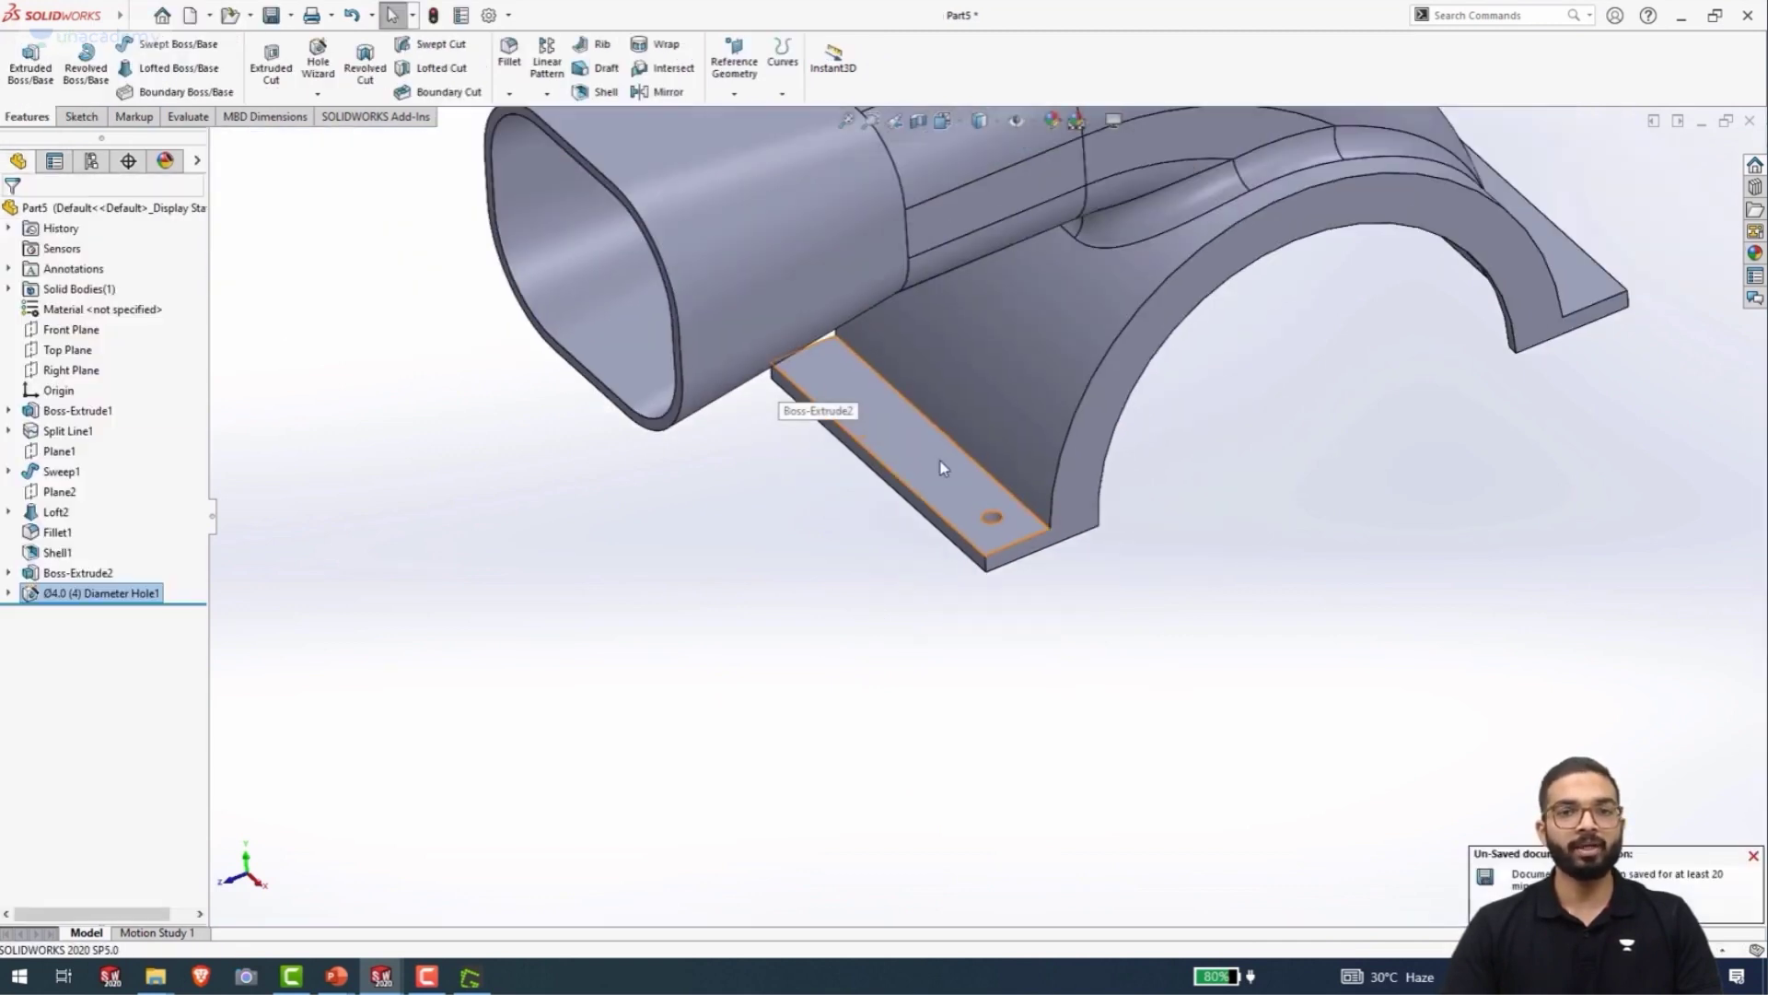
scroll(943, 468, up, 4)
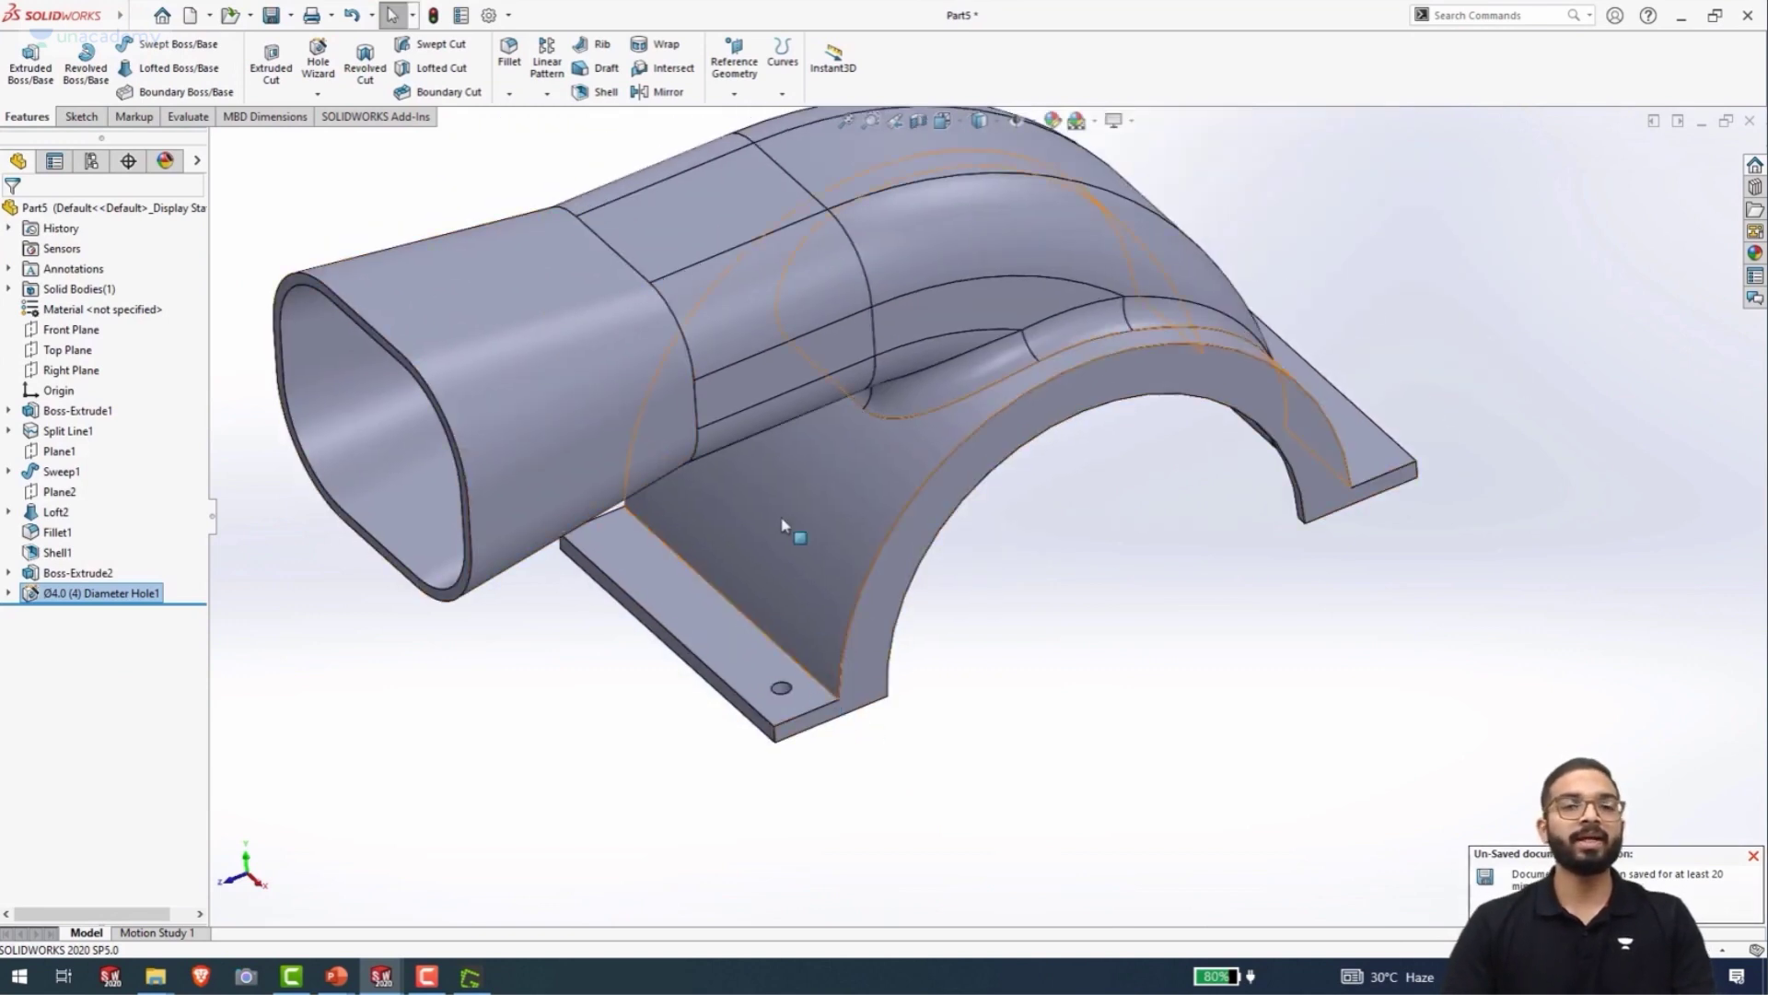
click(547, 93)
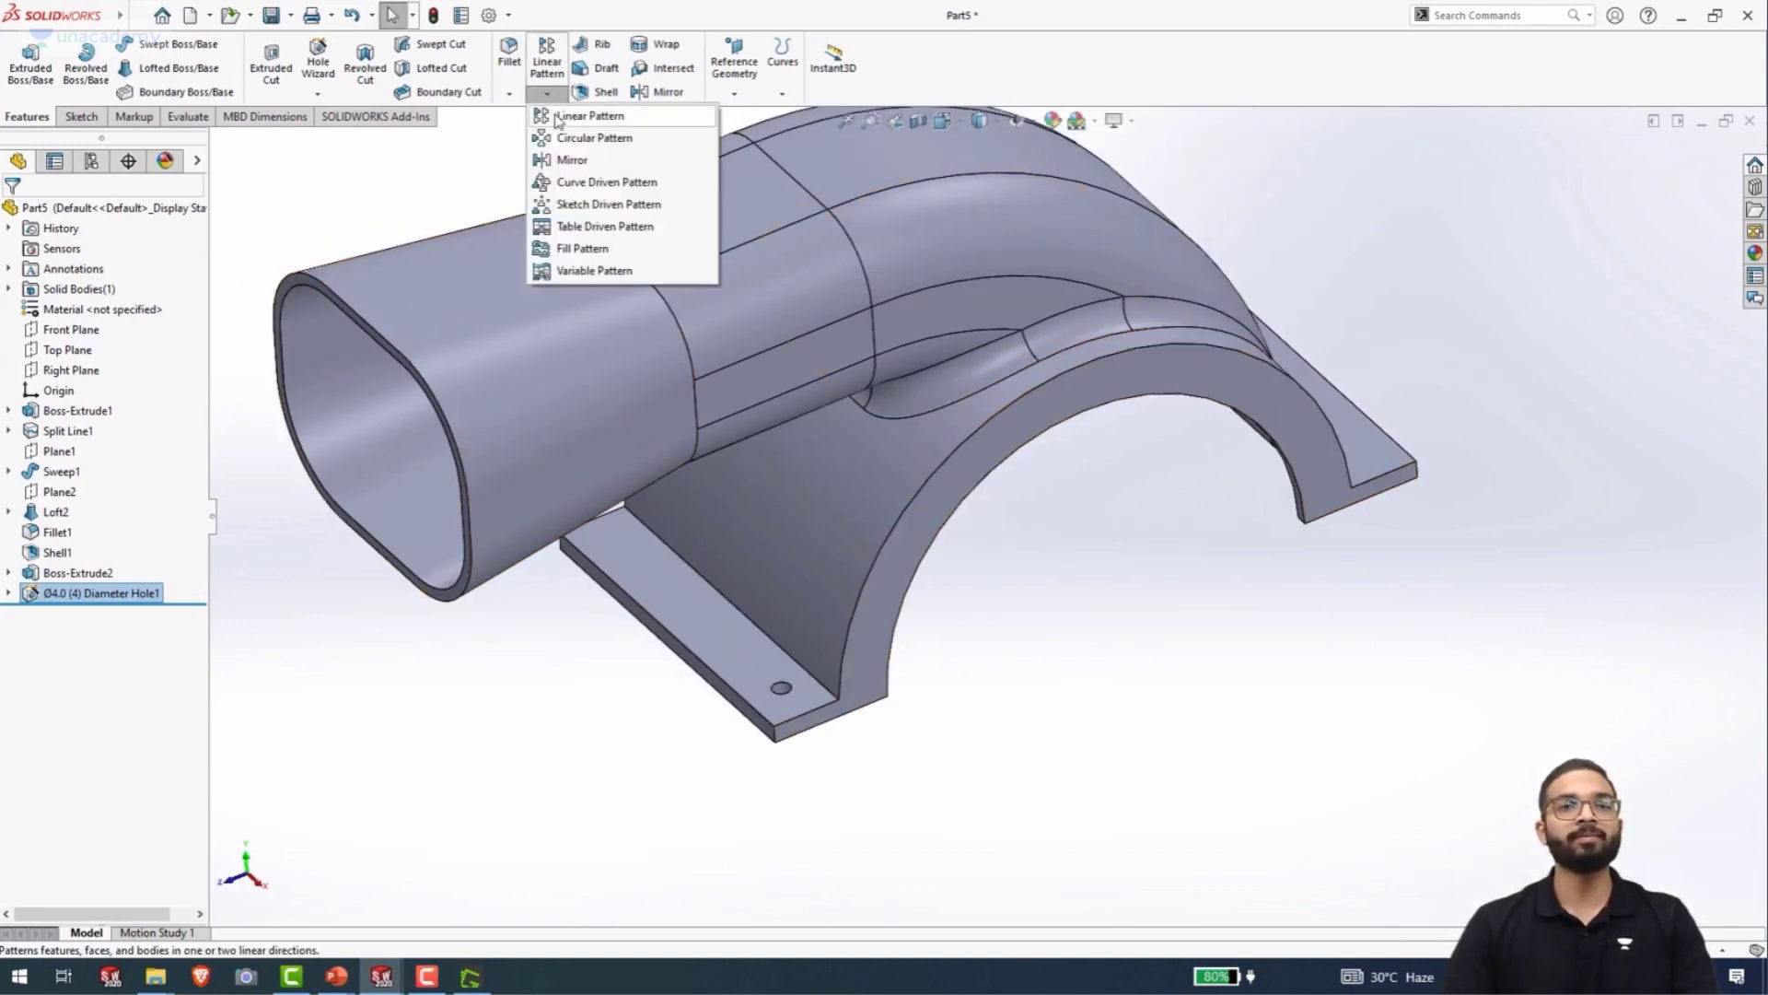
click(558, 118)
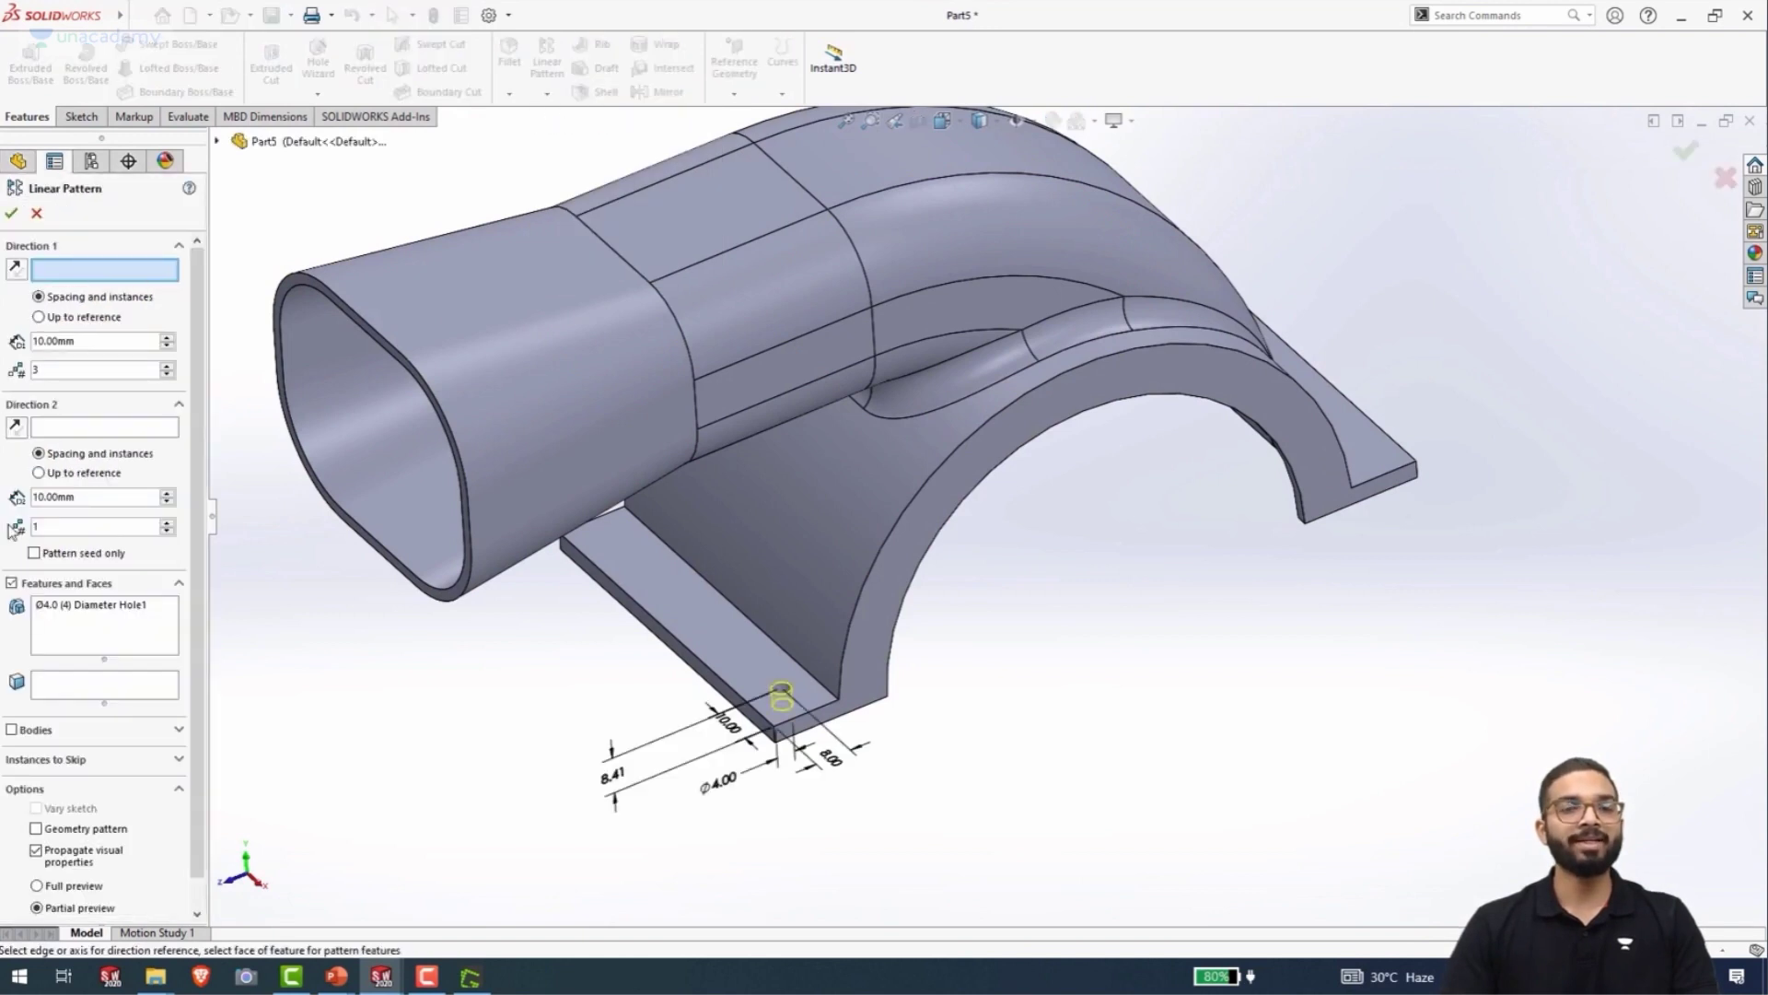
click(696, 661)
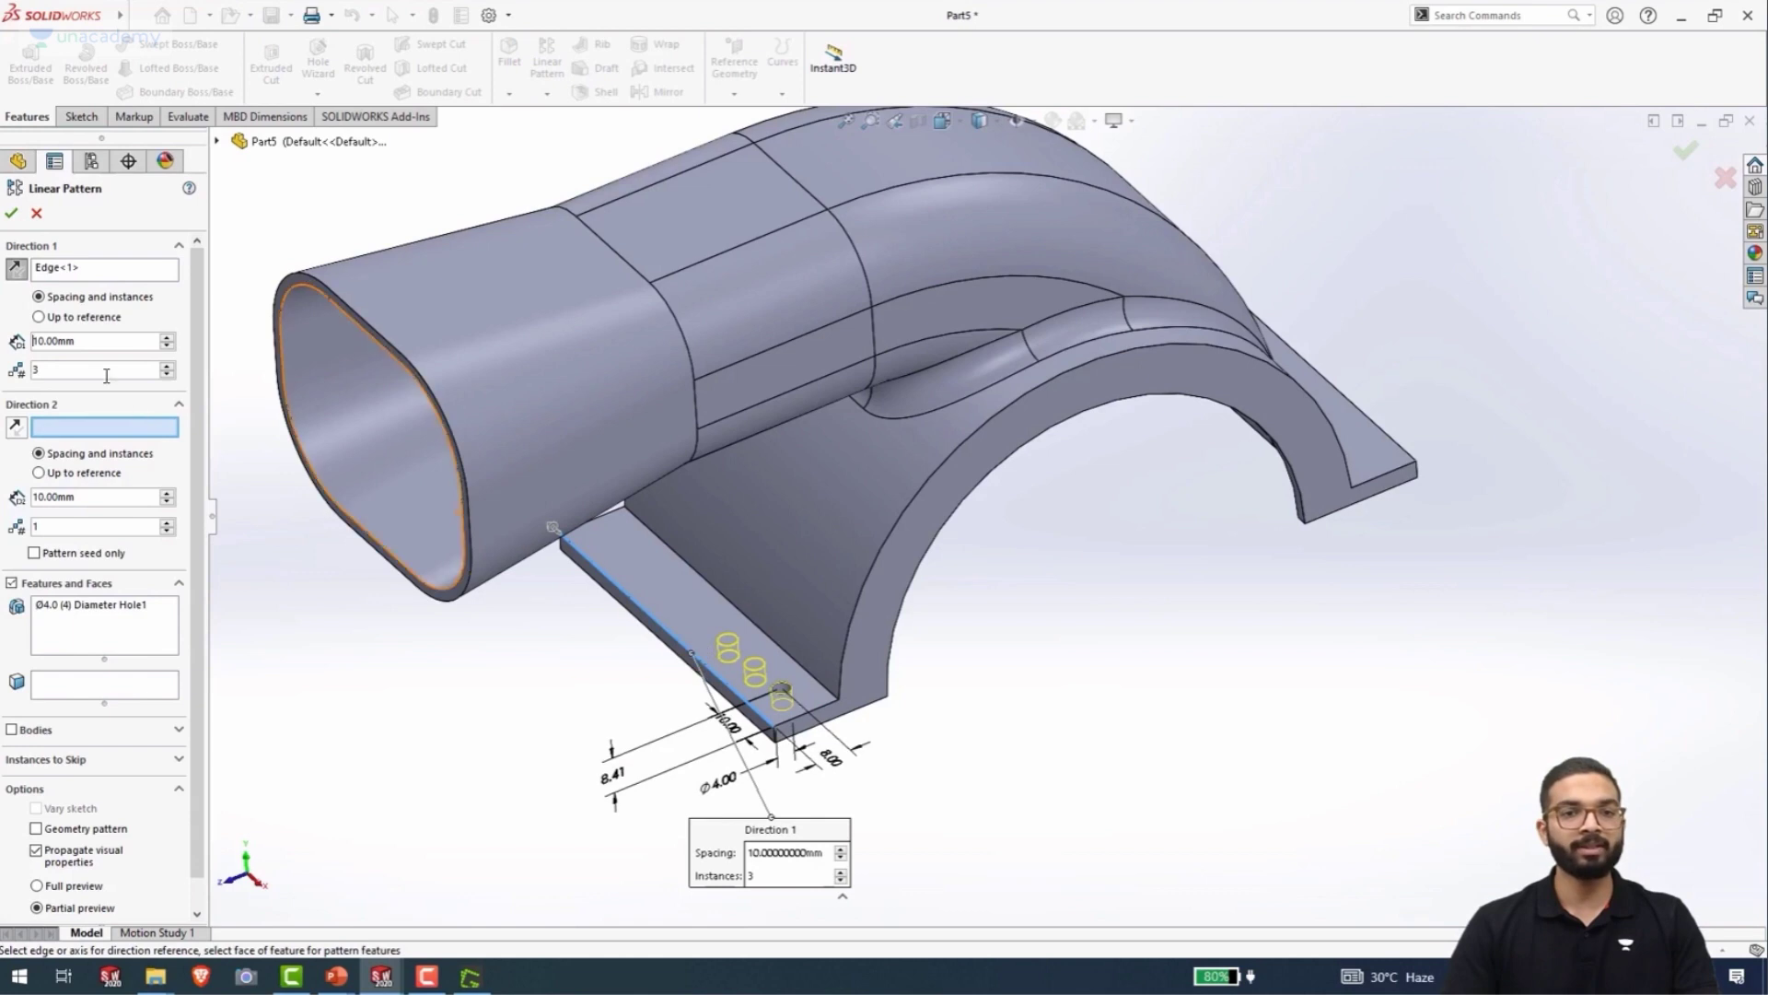
double_click(95, 348)
text(20)
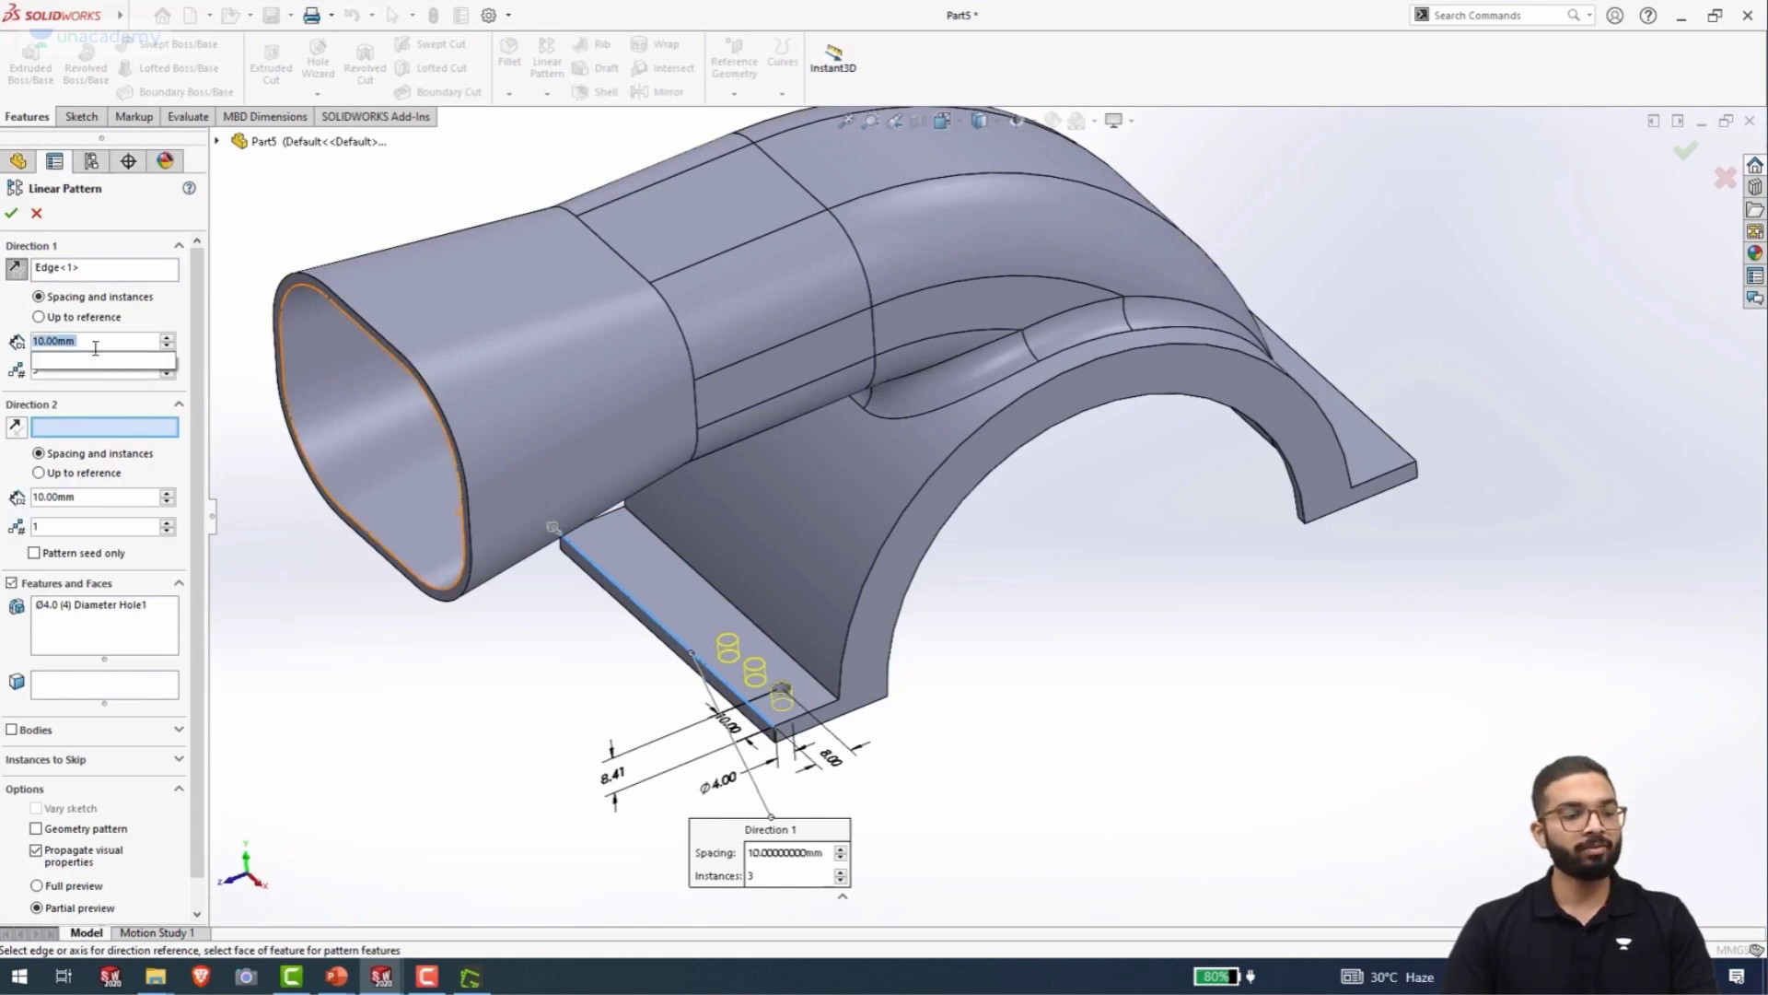
key(Return)
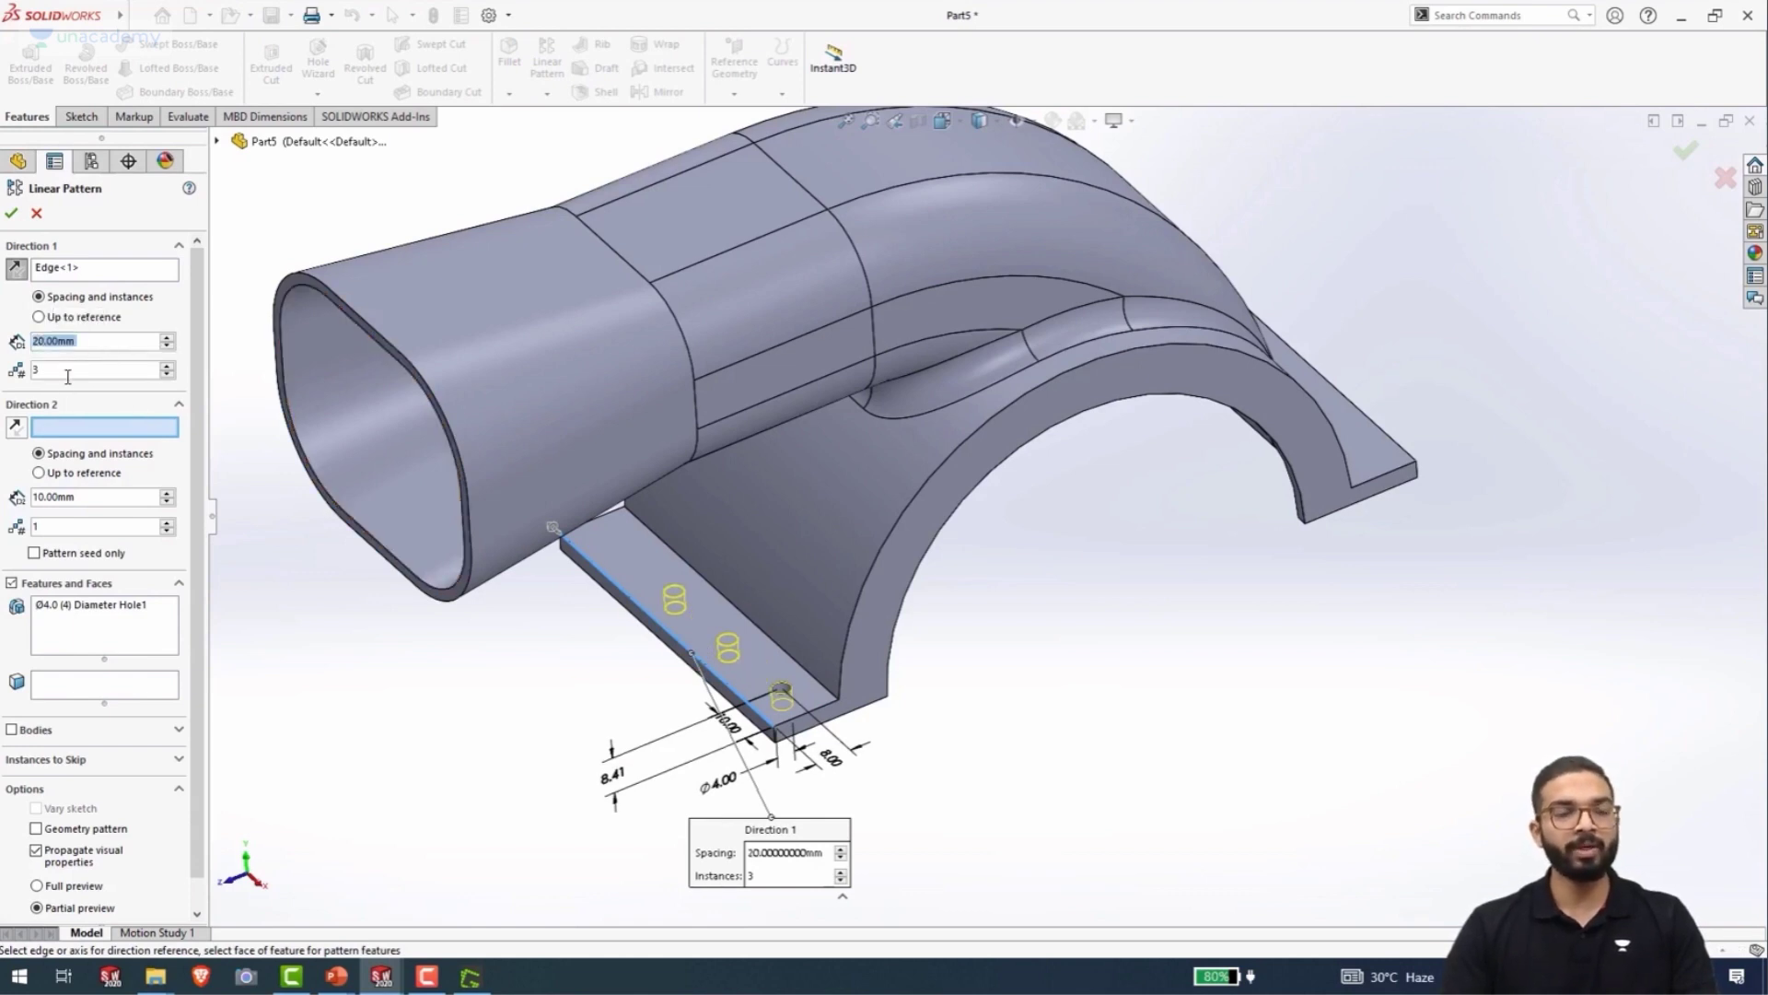
text(4)
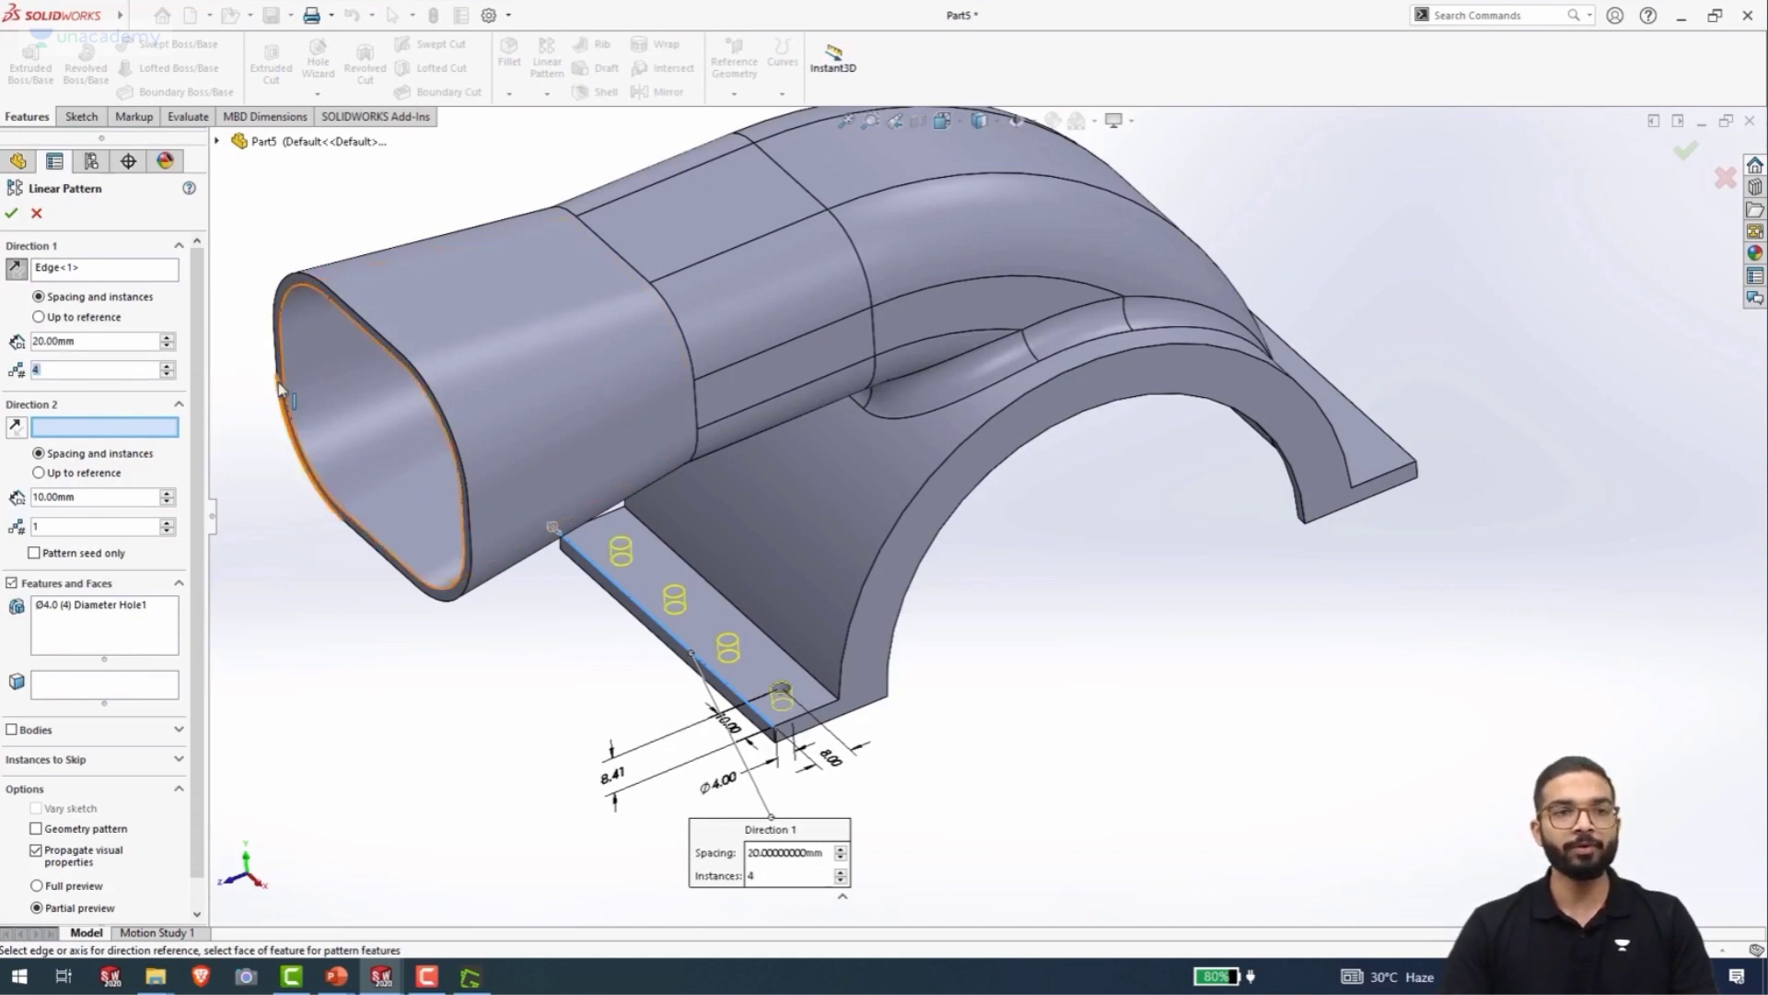
click(11, 215)
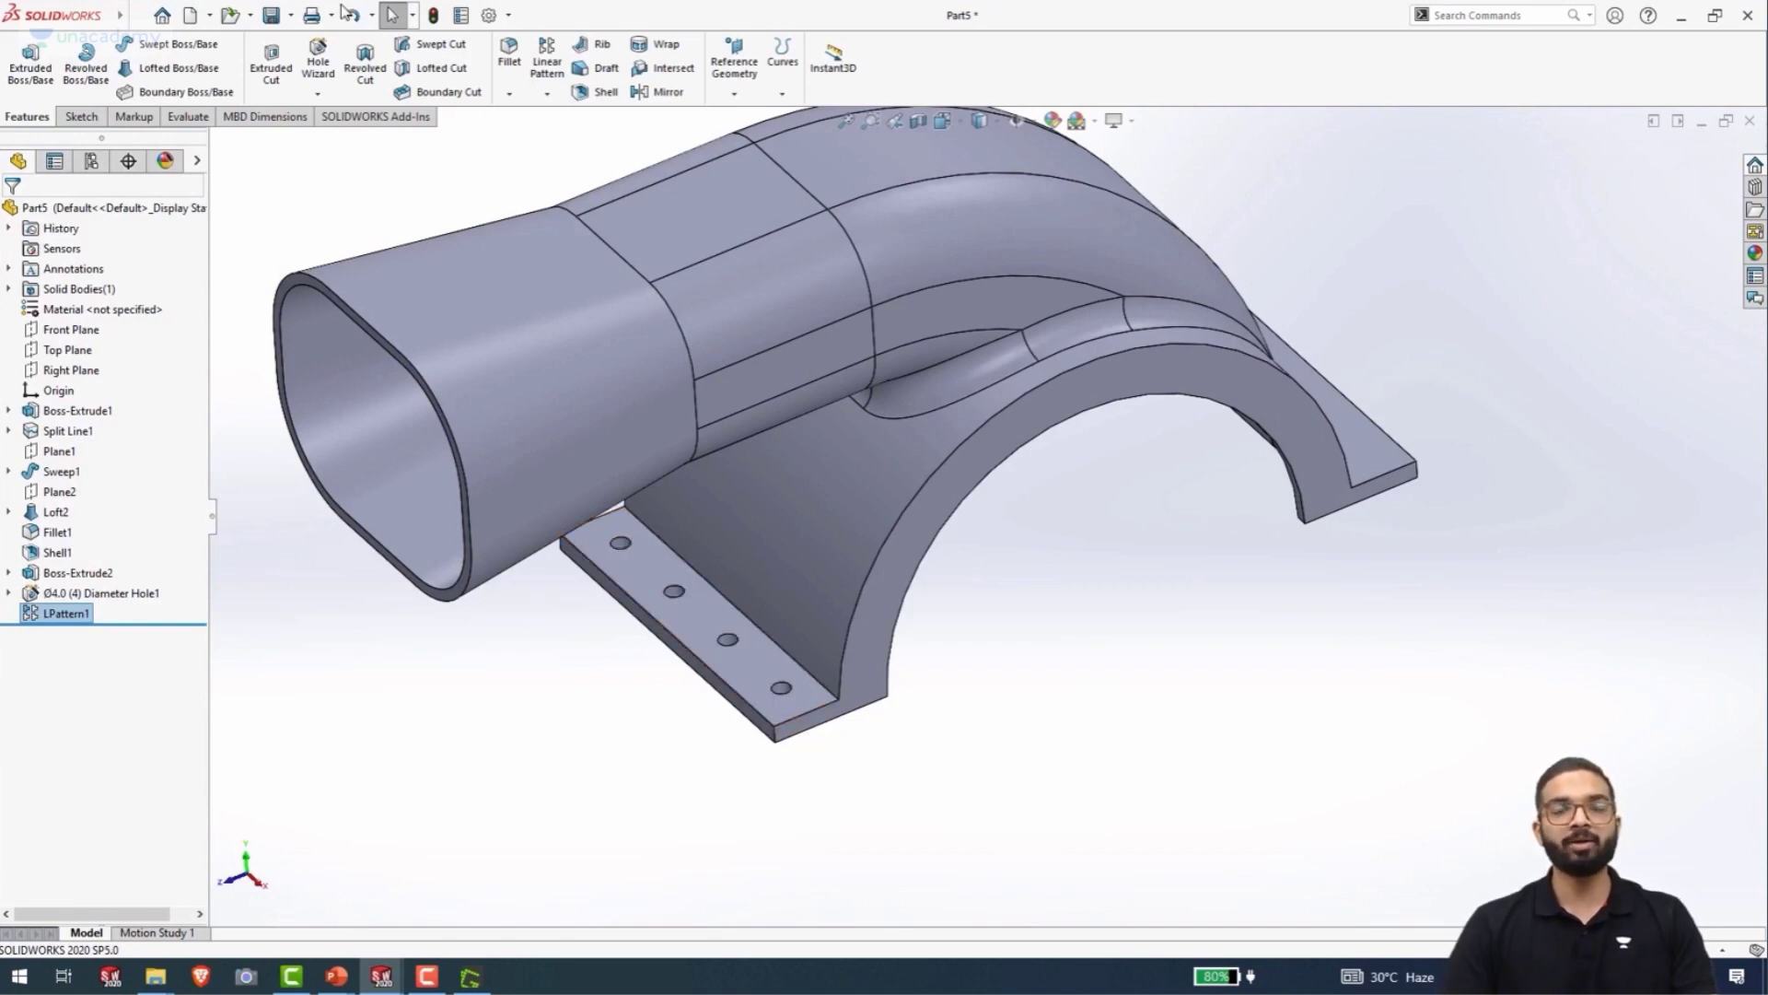
- Mirror the linear hole pattern about the Front Plane onto the opposite flange
click(542, 95)
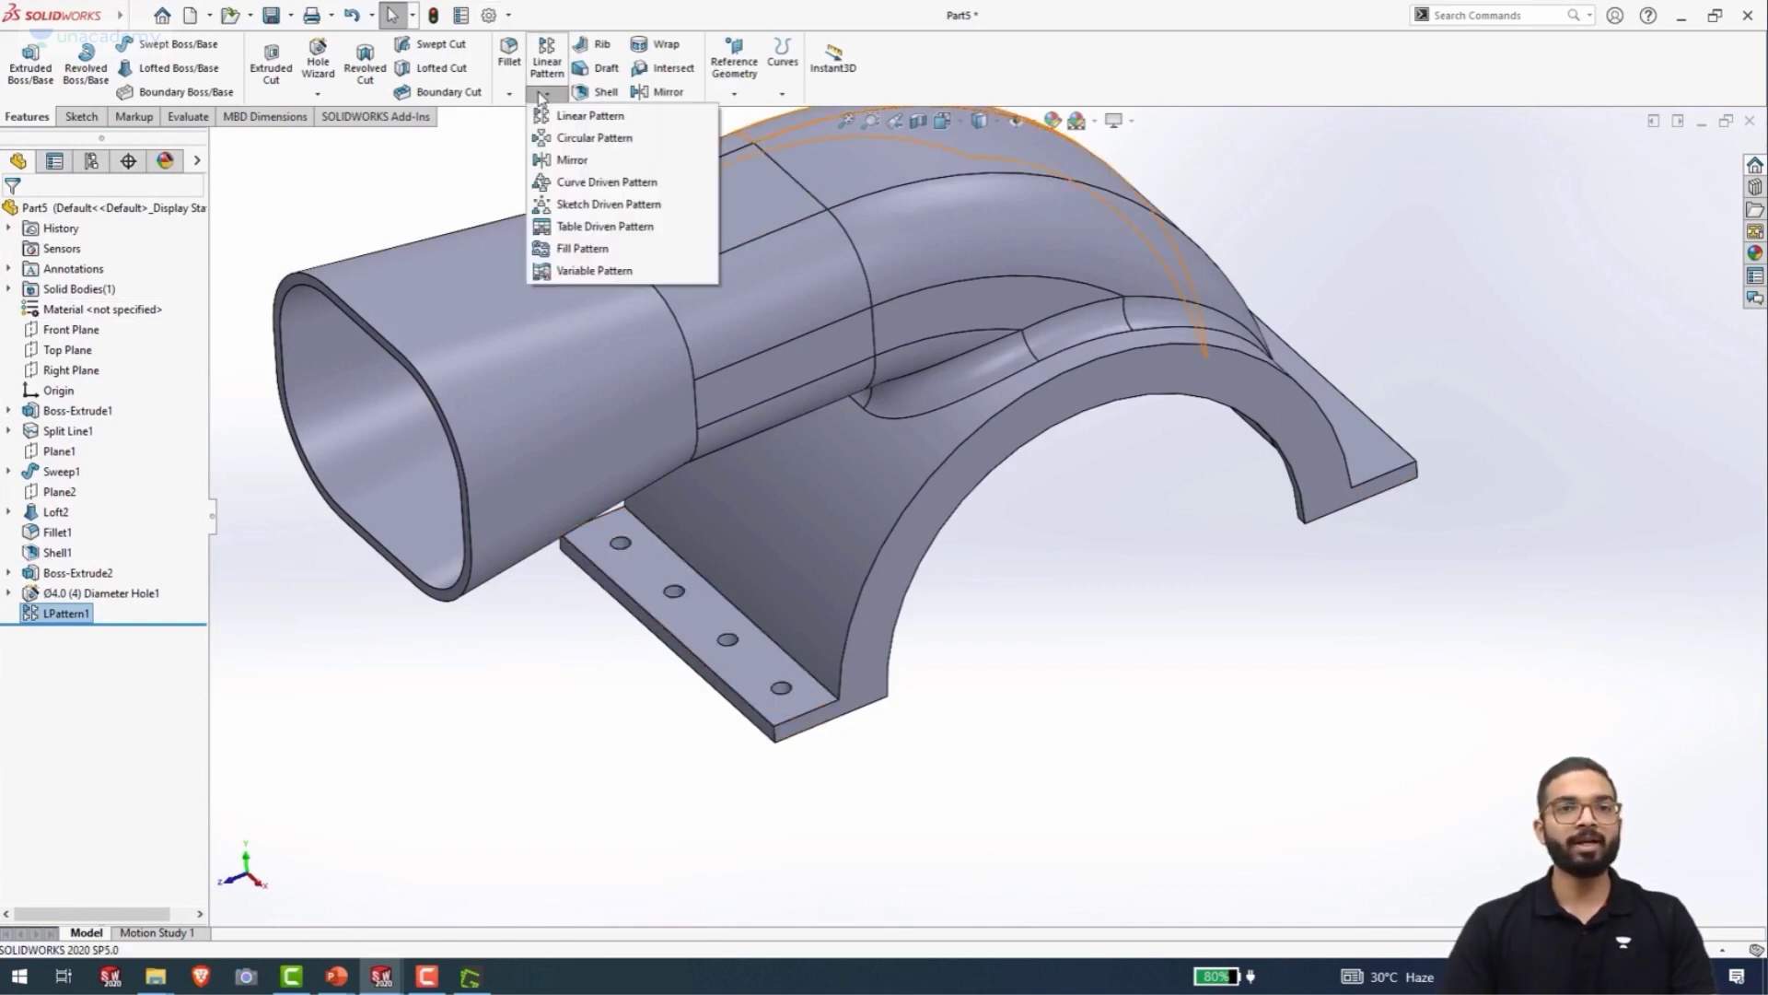
click(572, 160)
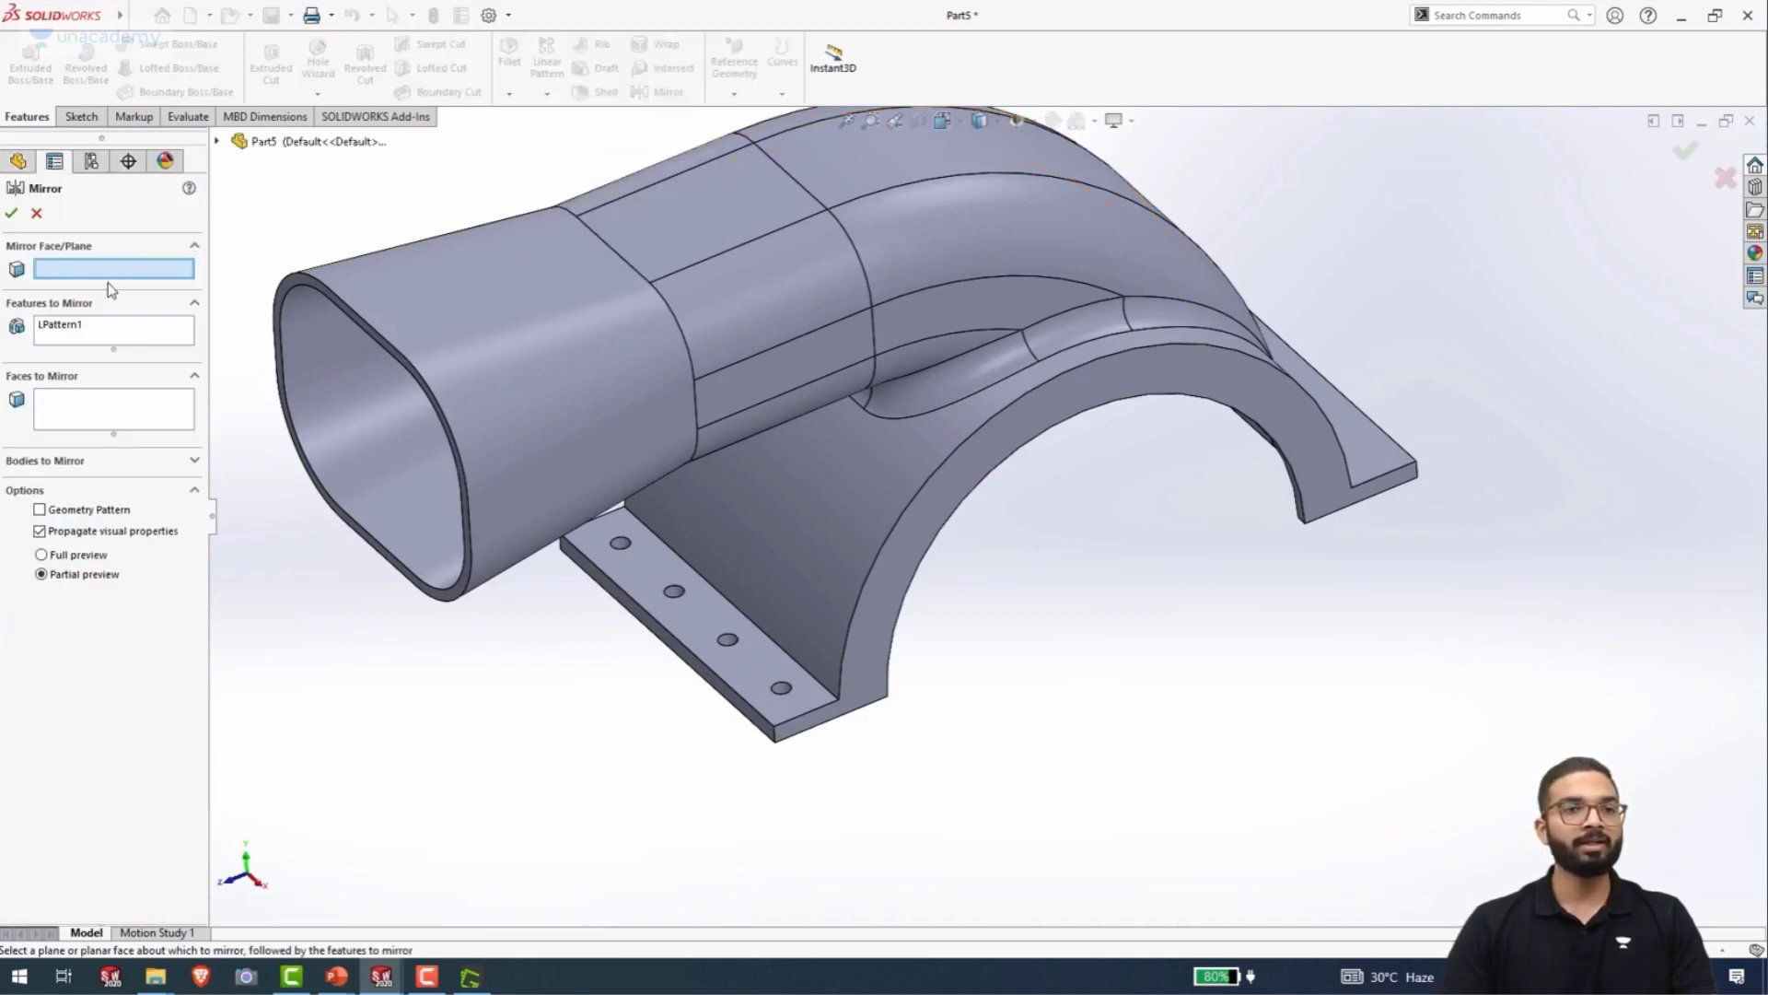
click(218, 144)
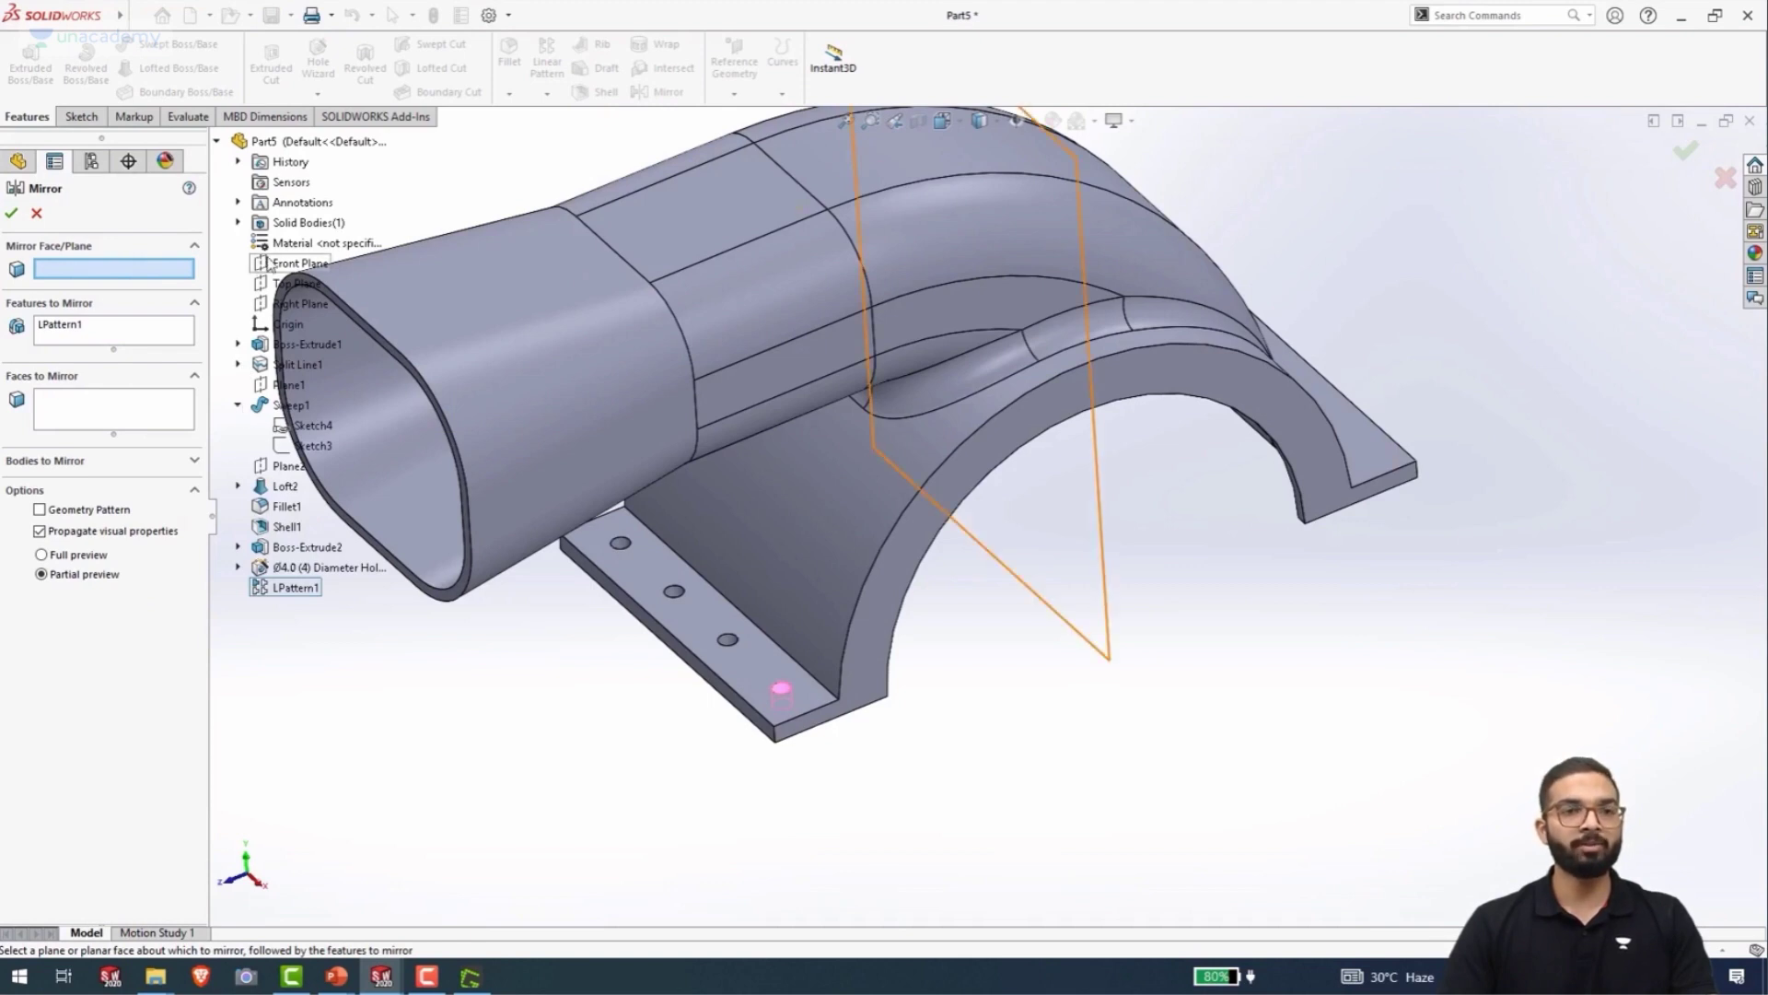
click(269, 263)
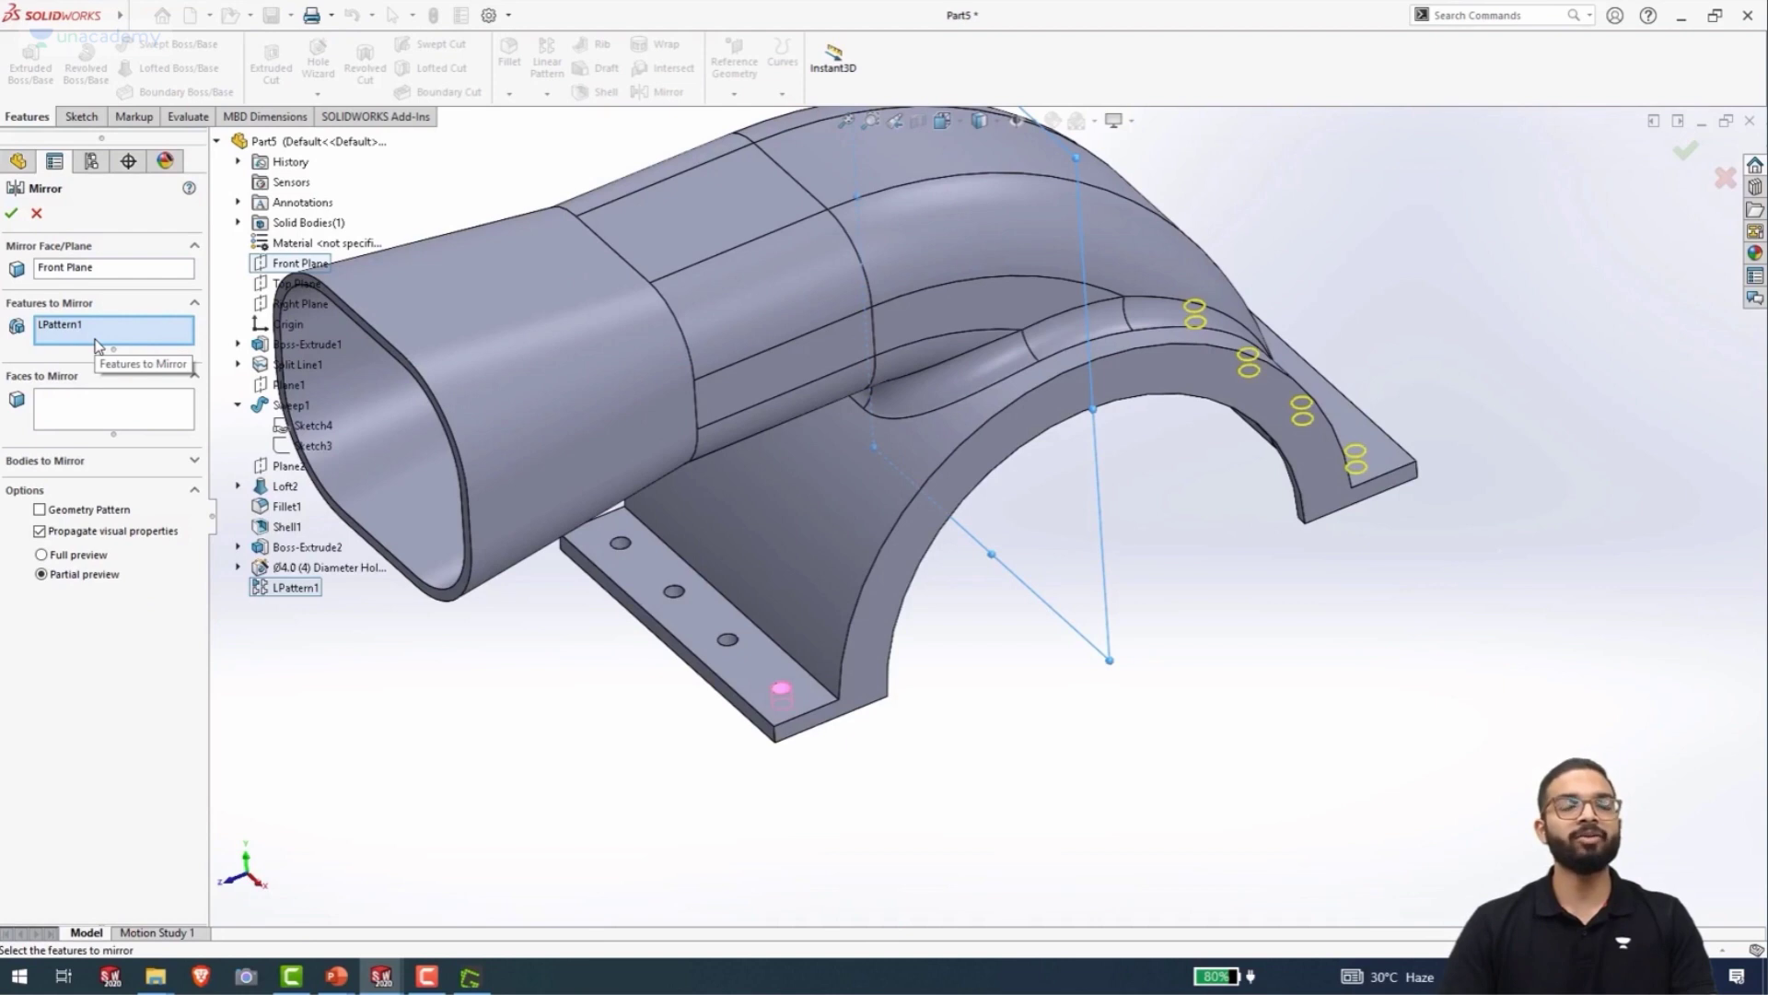
click(11, 213)
- Start a sketch on the Right Plane and draw a circle of about 48 mm diameter centred on the origin
middle_drag(1216, 544, 1166, 658)
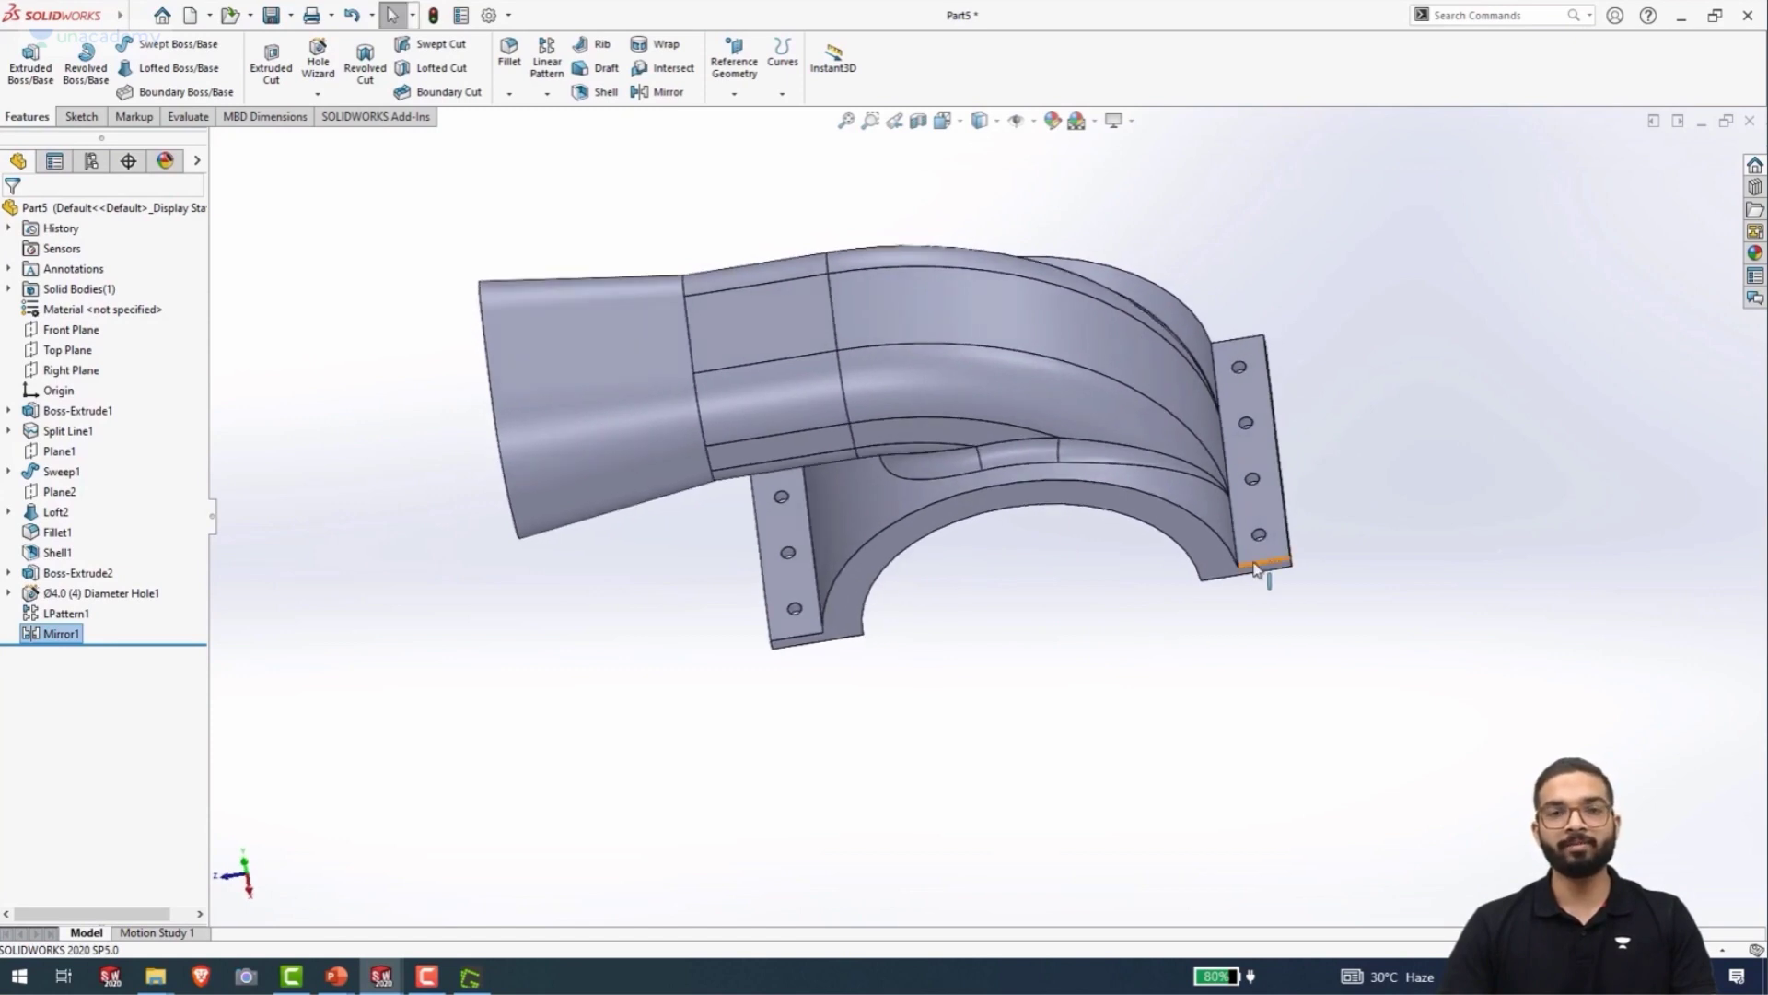
scroll(1271, 426, down, 5)
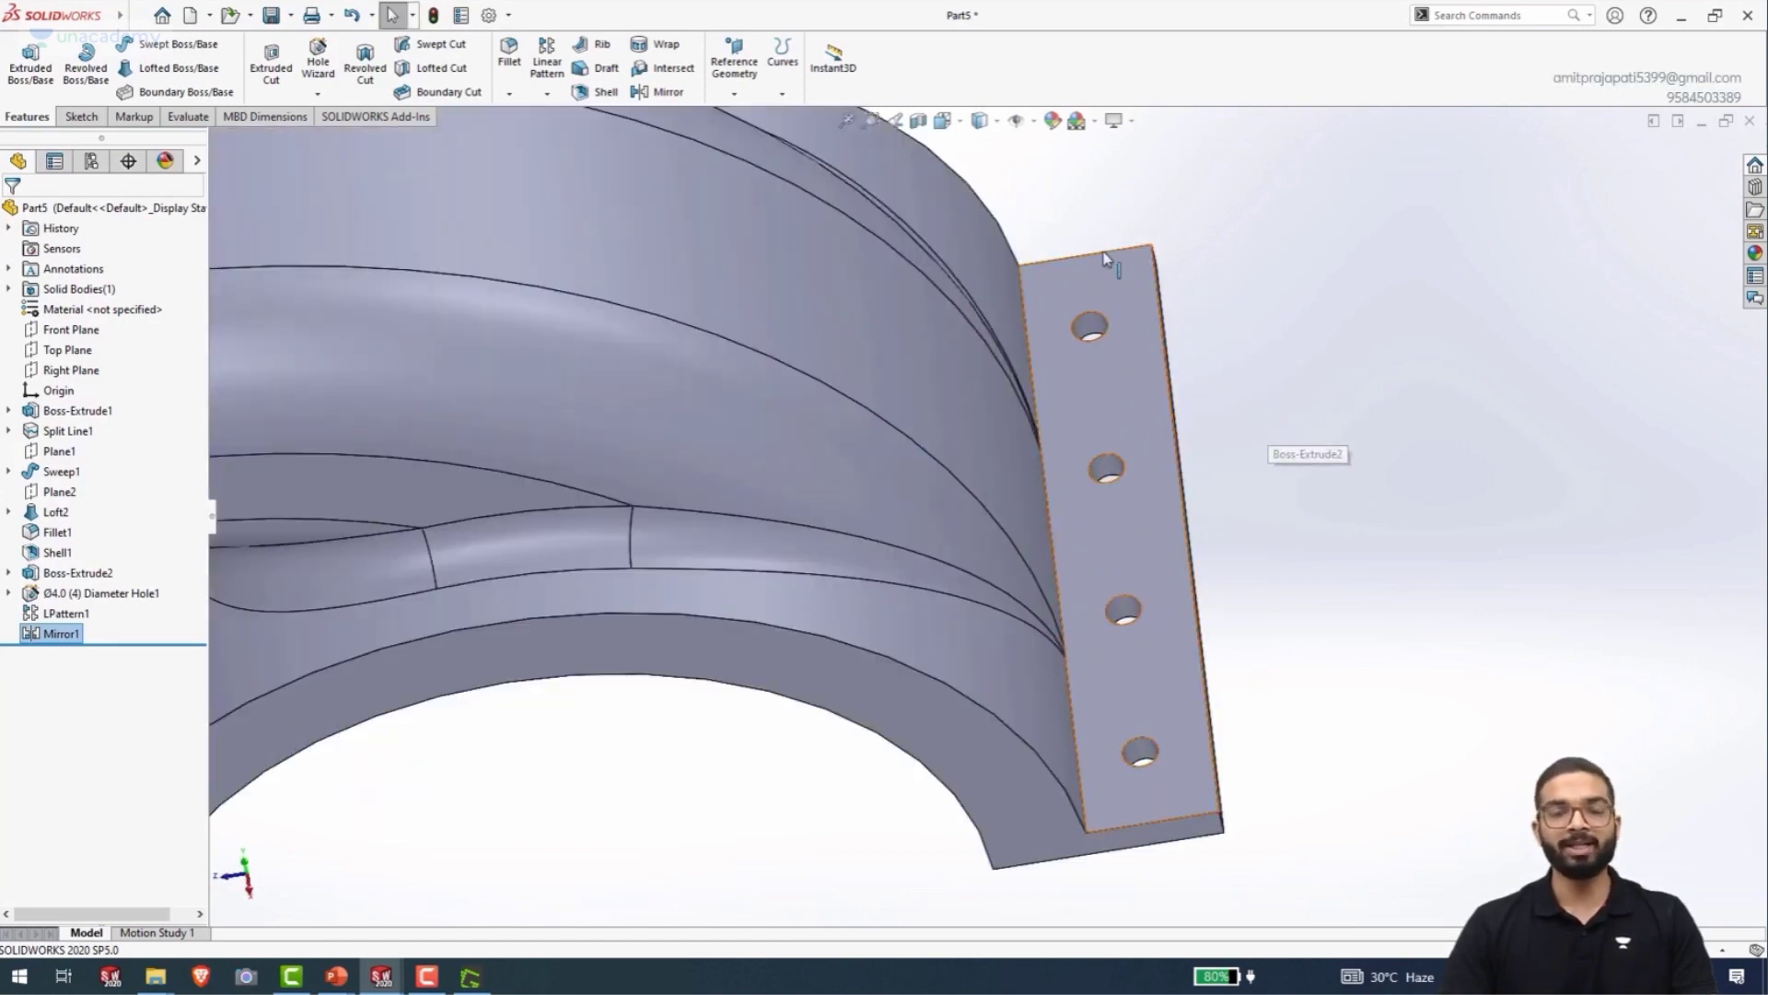
scroll(1167, 752, up, 5)
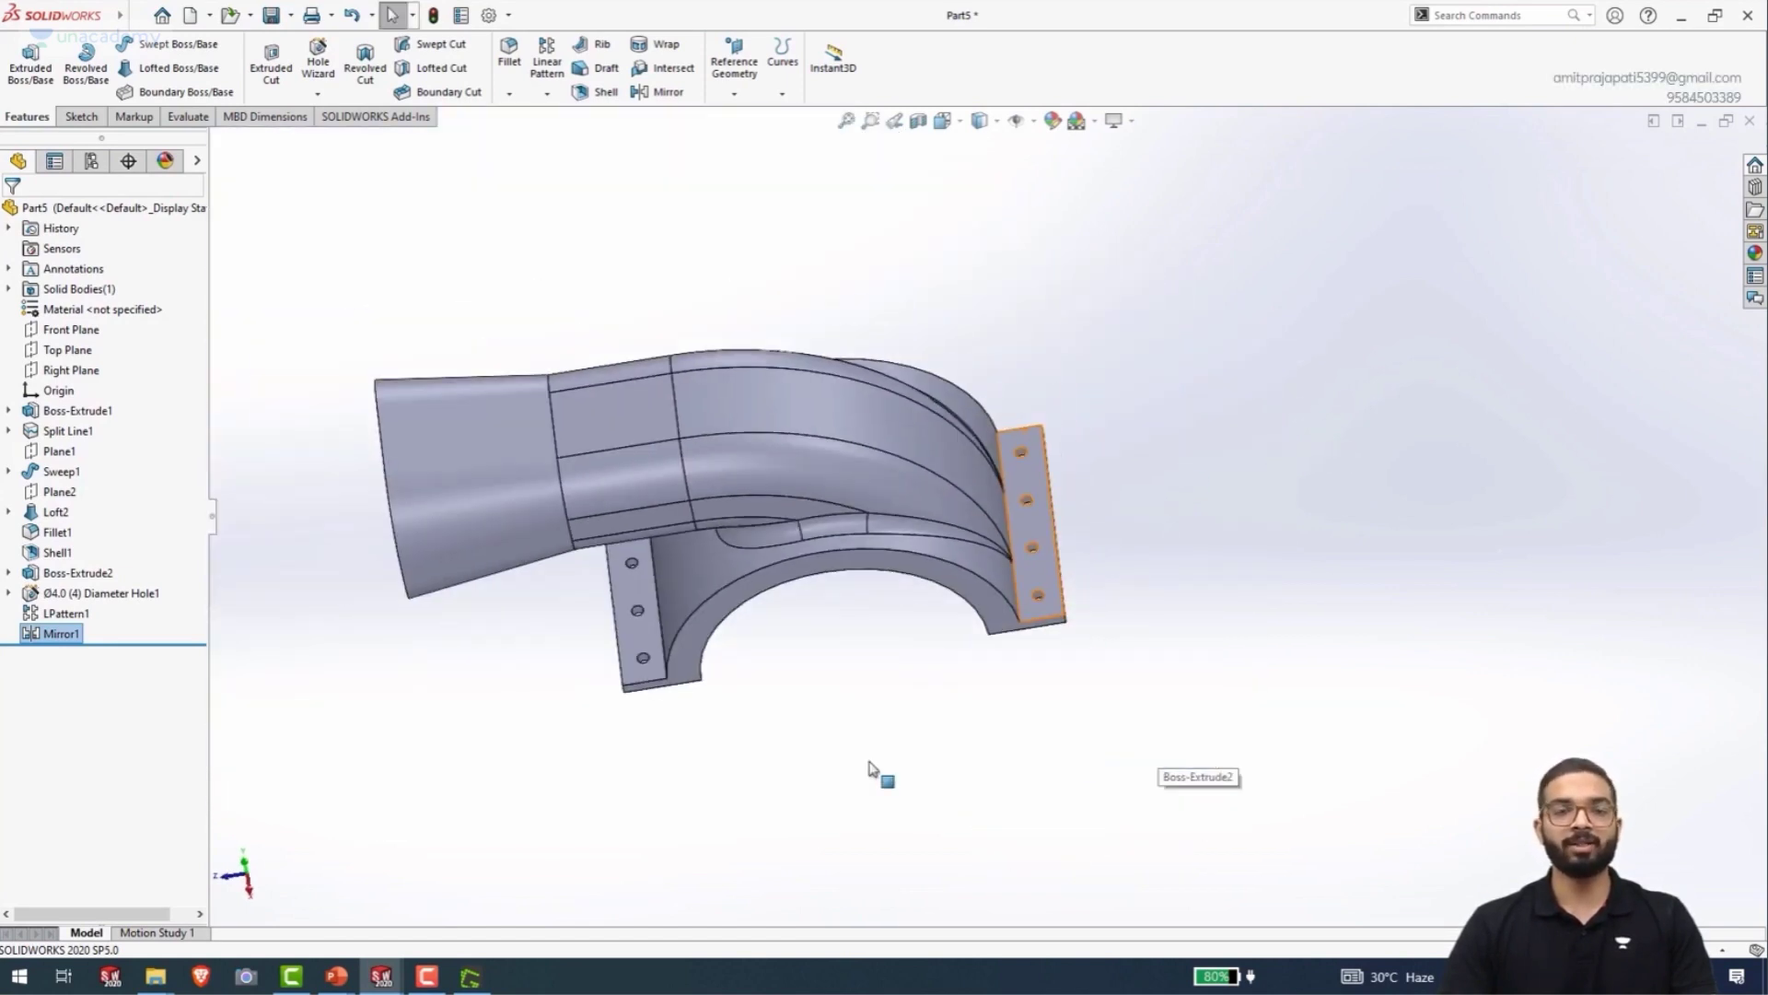
middle_drag(873, 769, 832, 619)
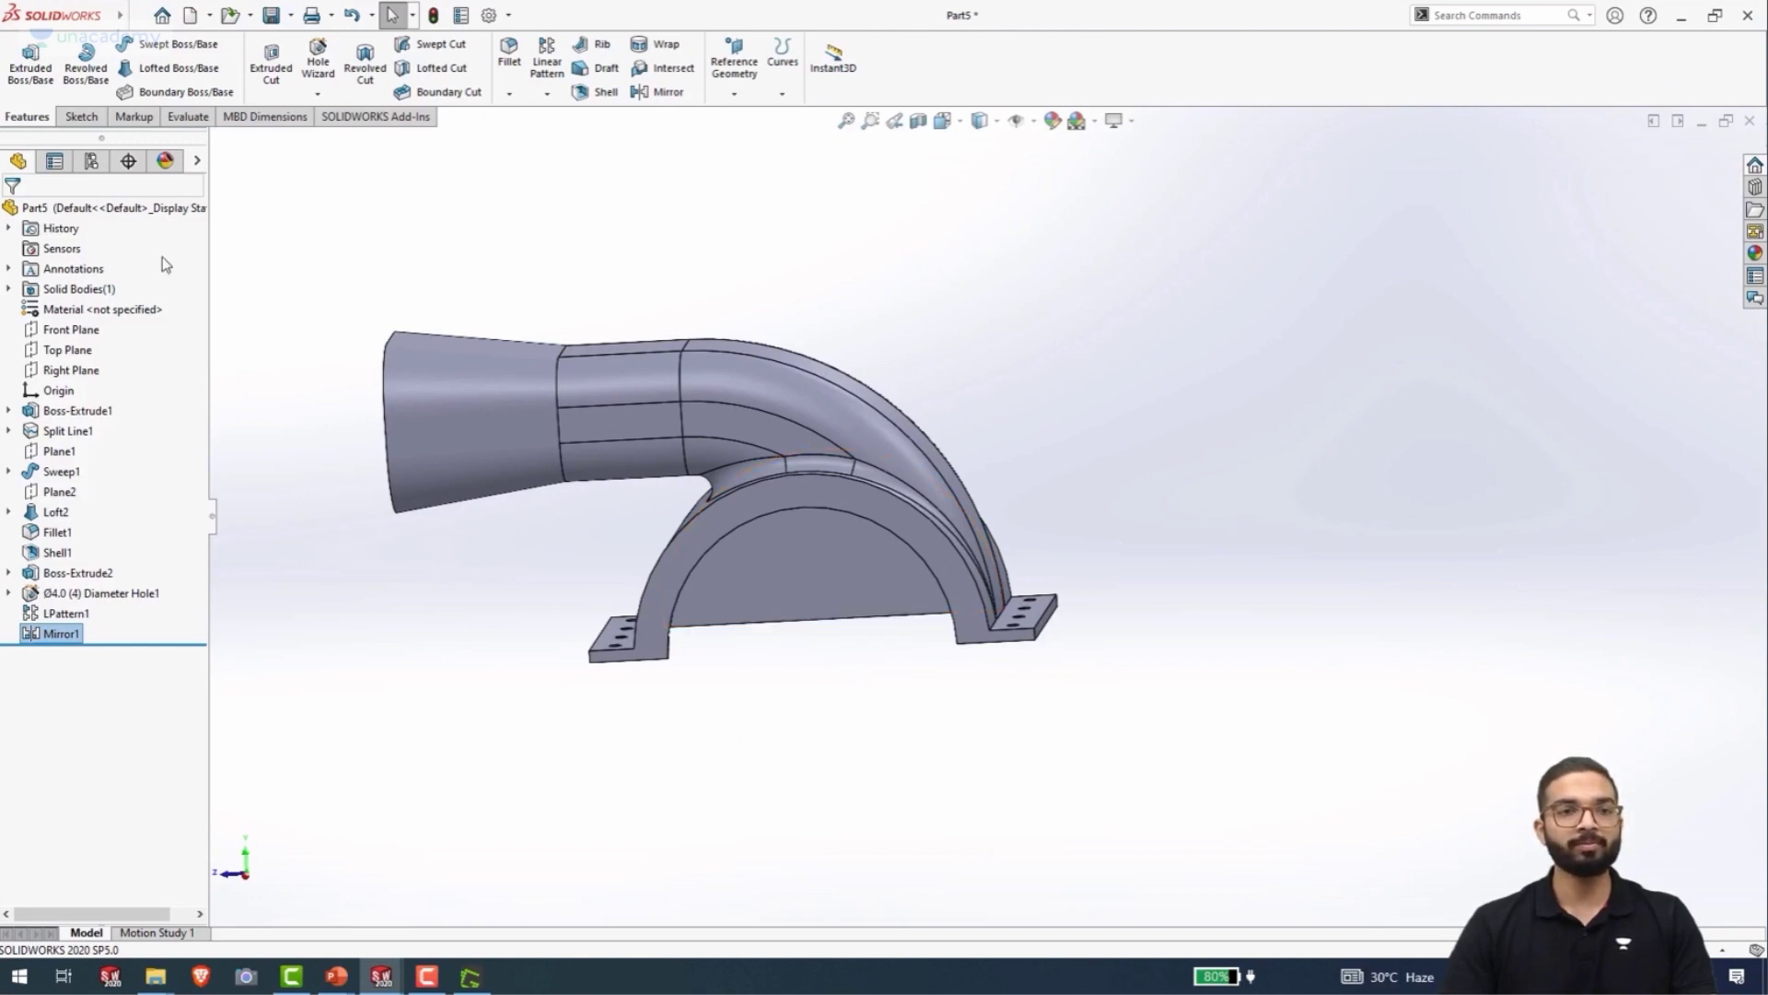
click(95, 380)
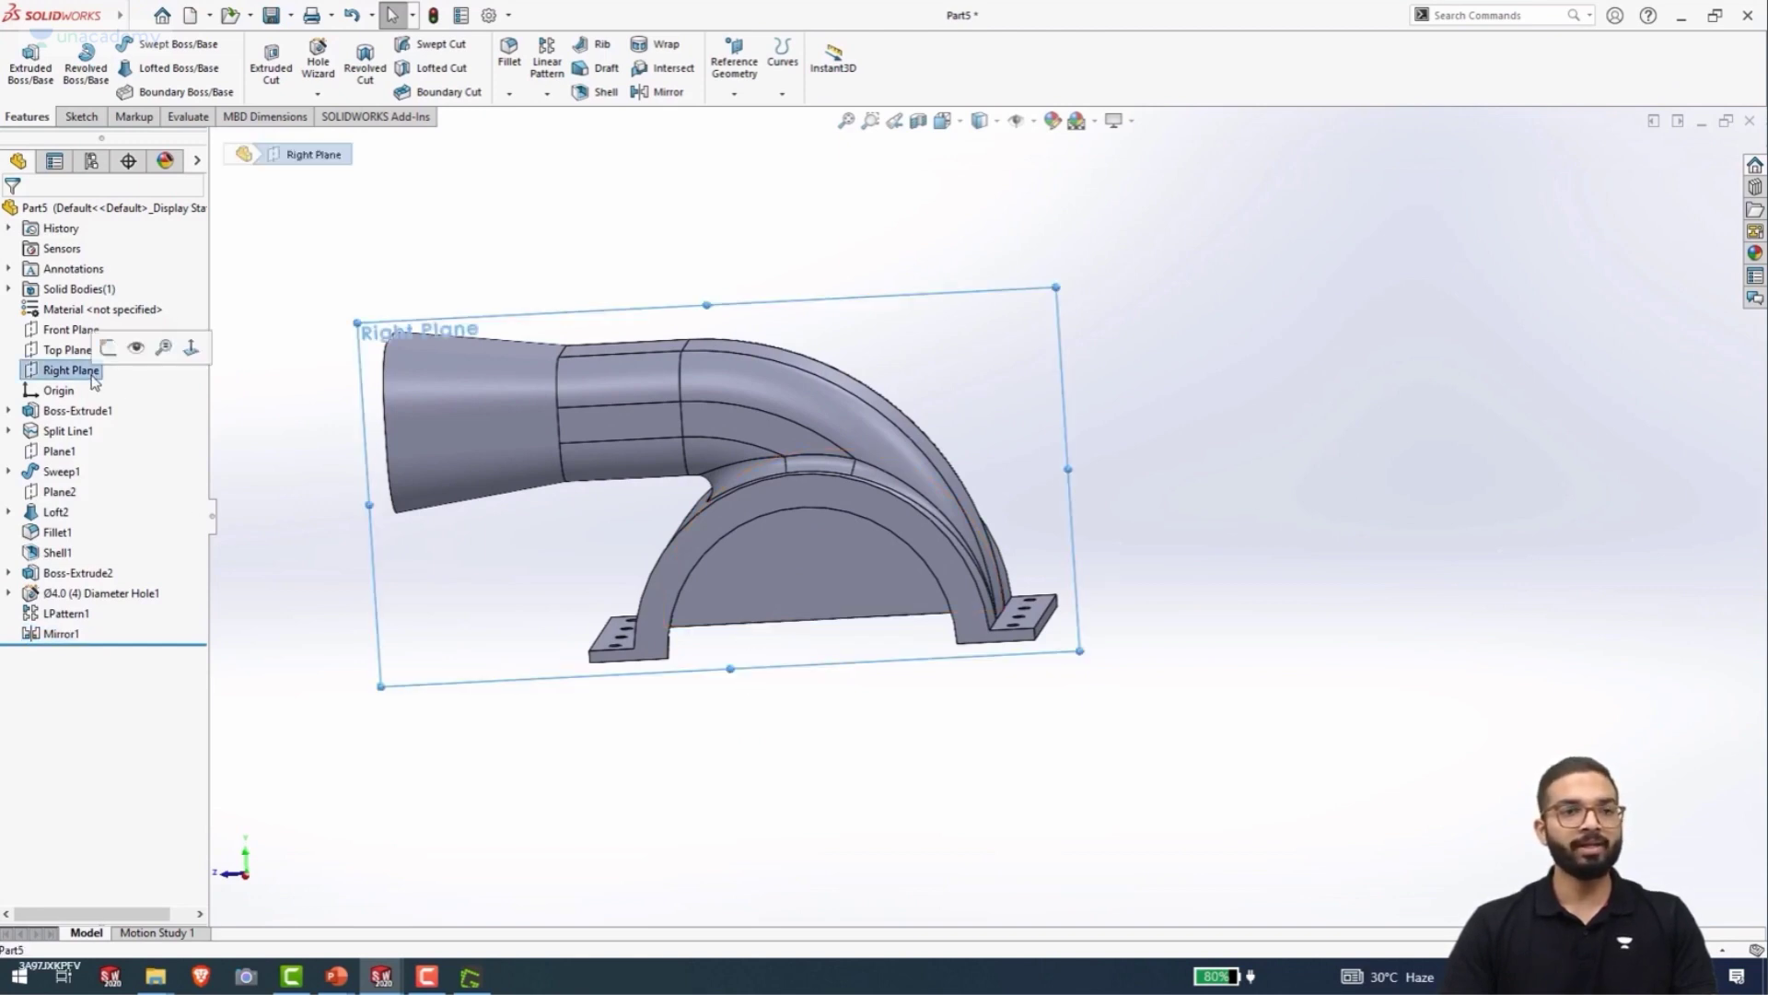
click(109, 349)
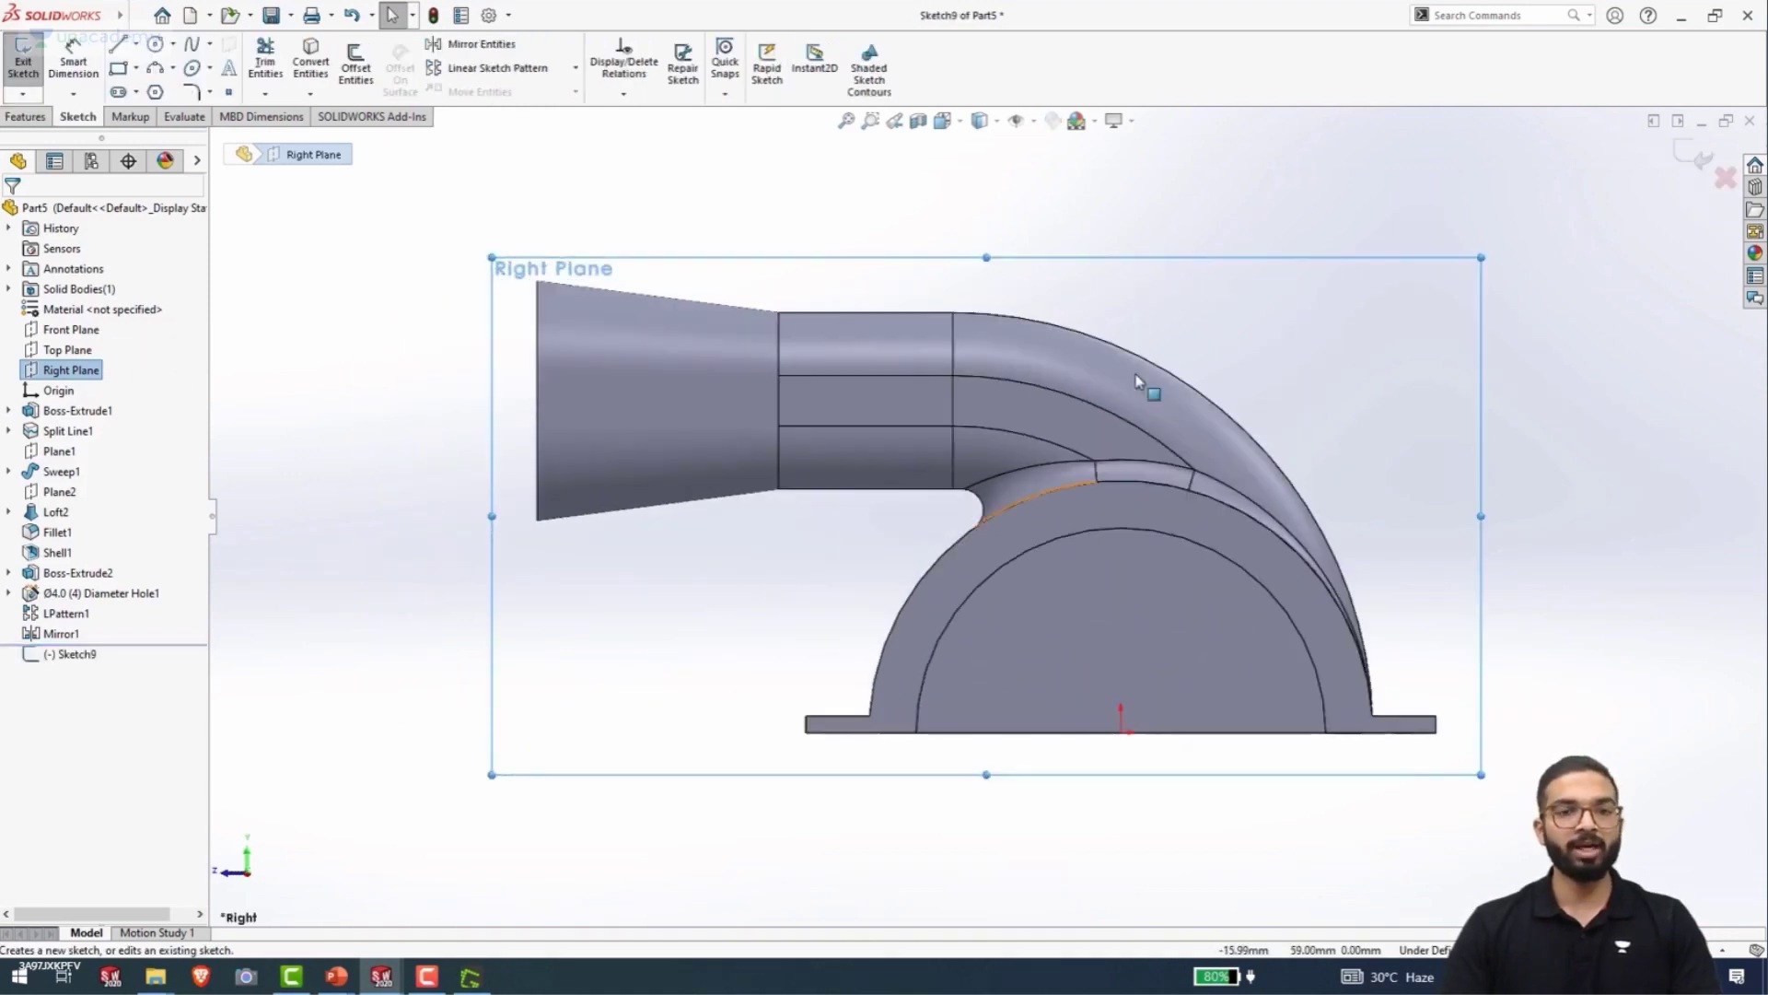
click(155, 43)
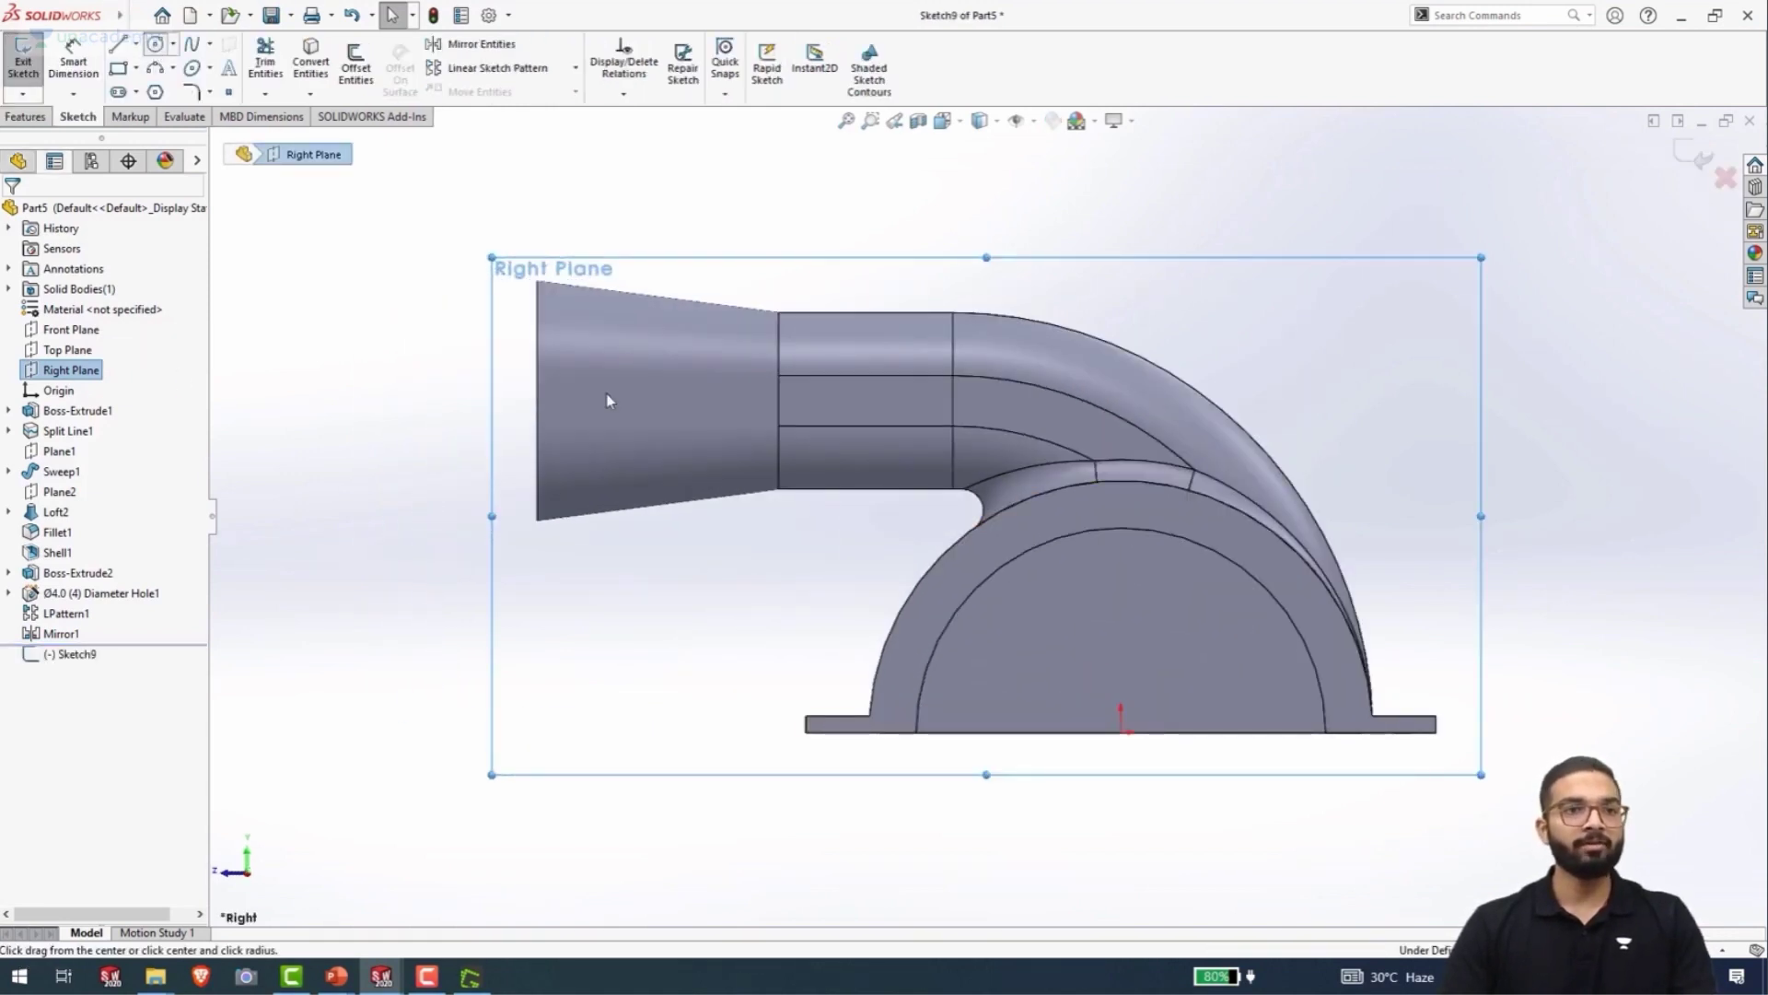
click(1121, 734)
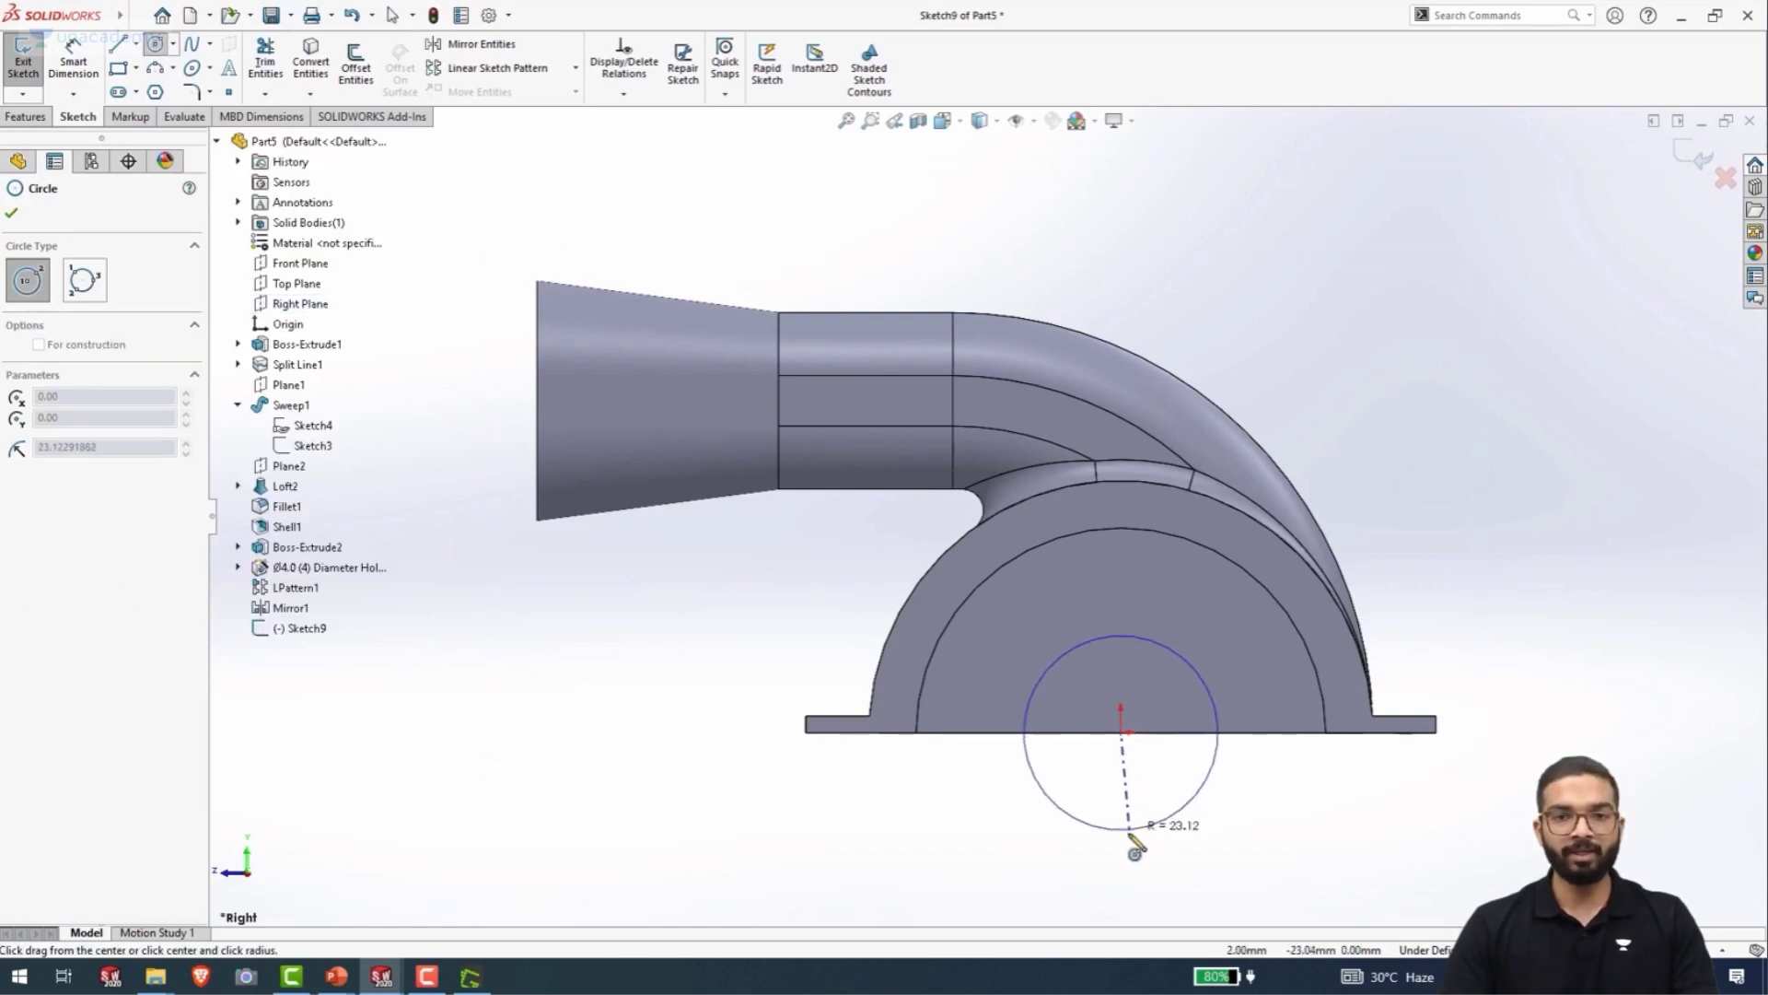
click(1145, 831)
- Dimension the circle's diameter as 30 mm
right_drag(1624, 826, 1591, 431)
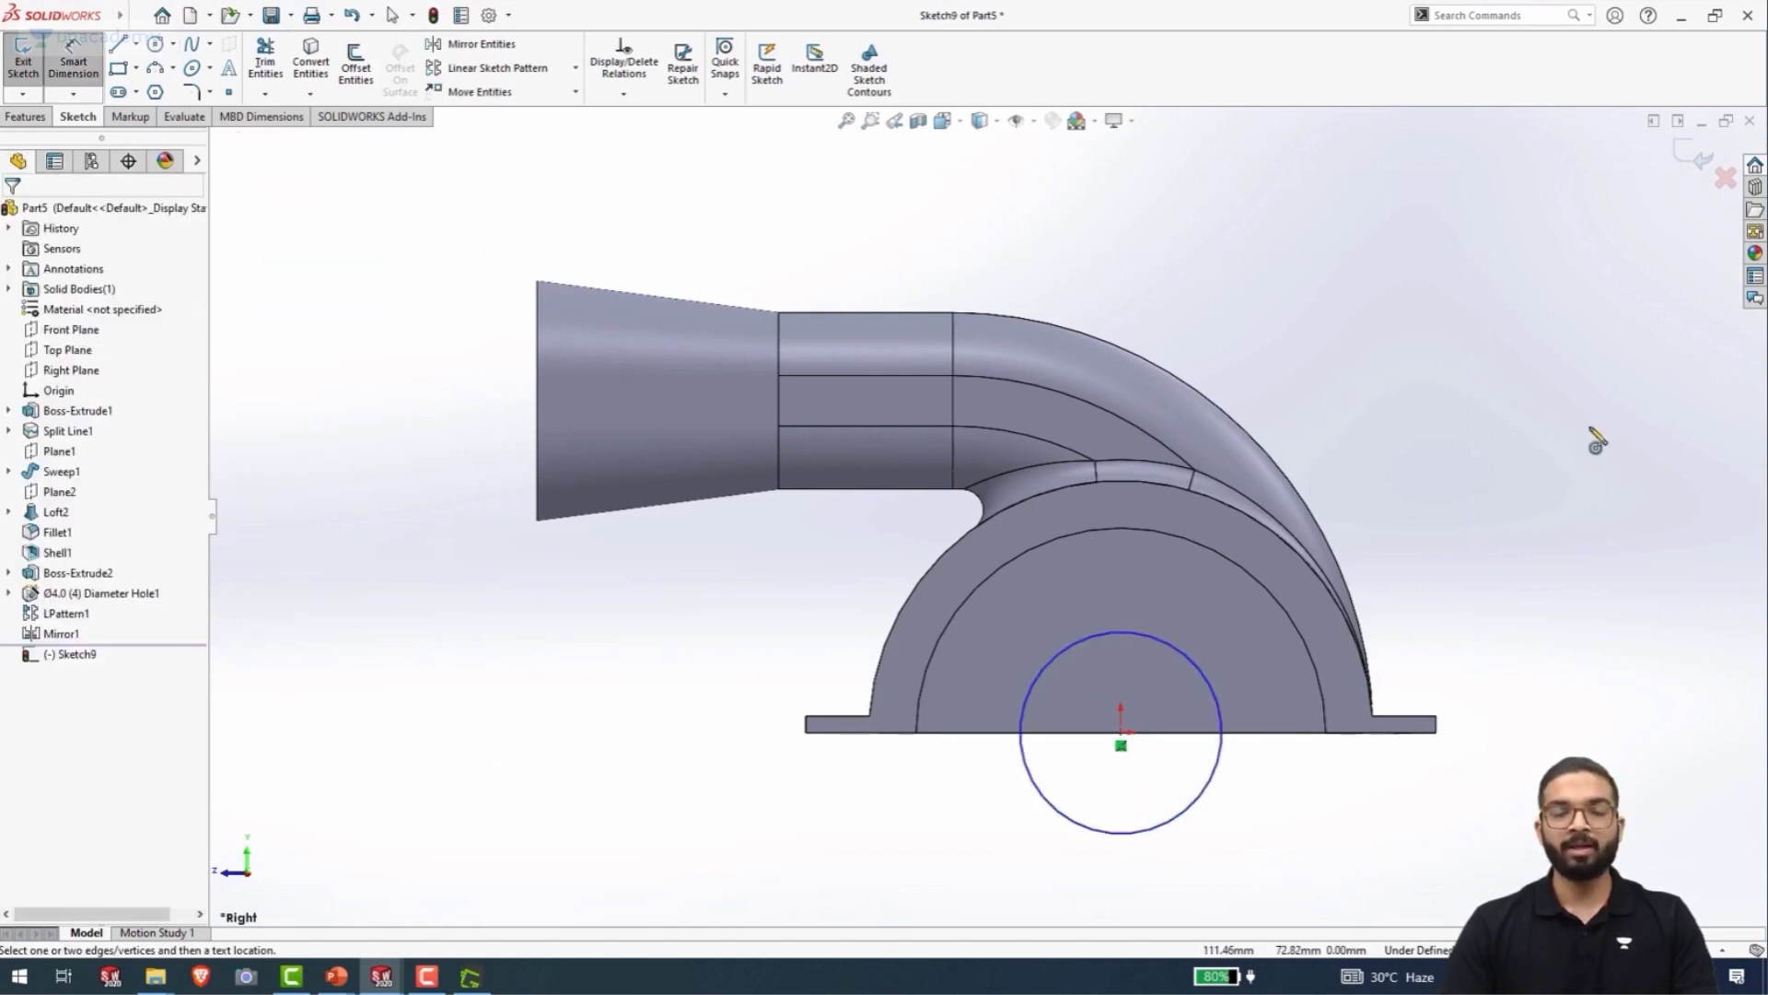
click(1179, 656)
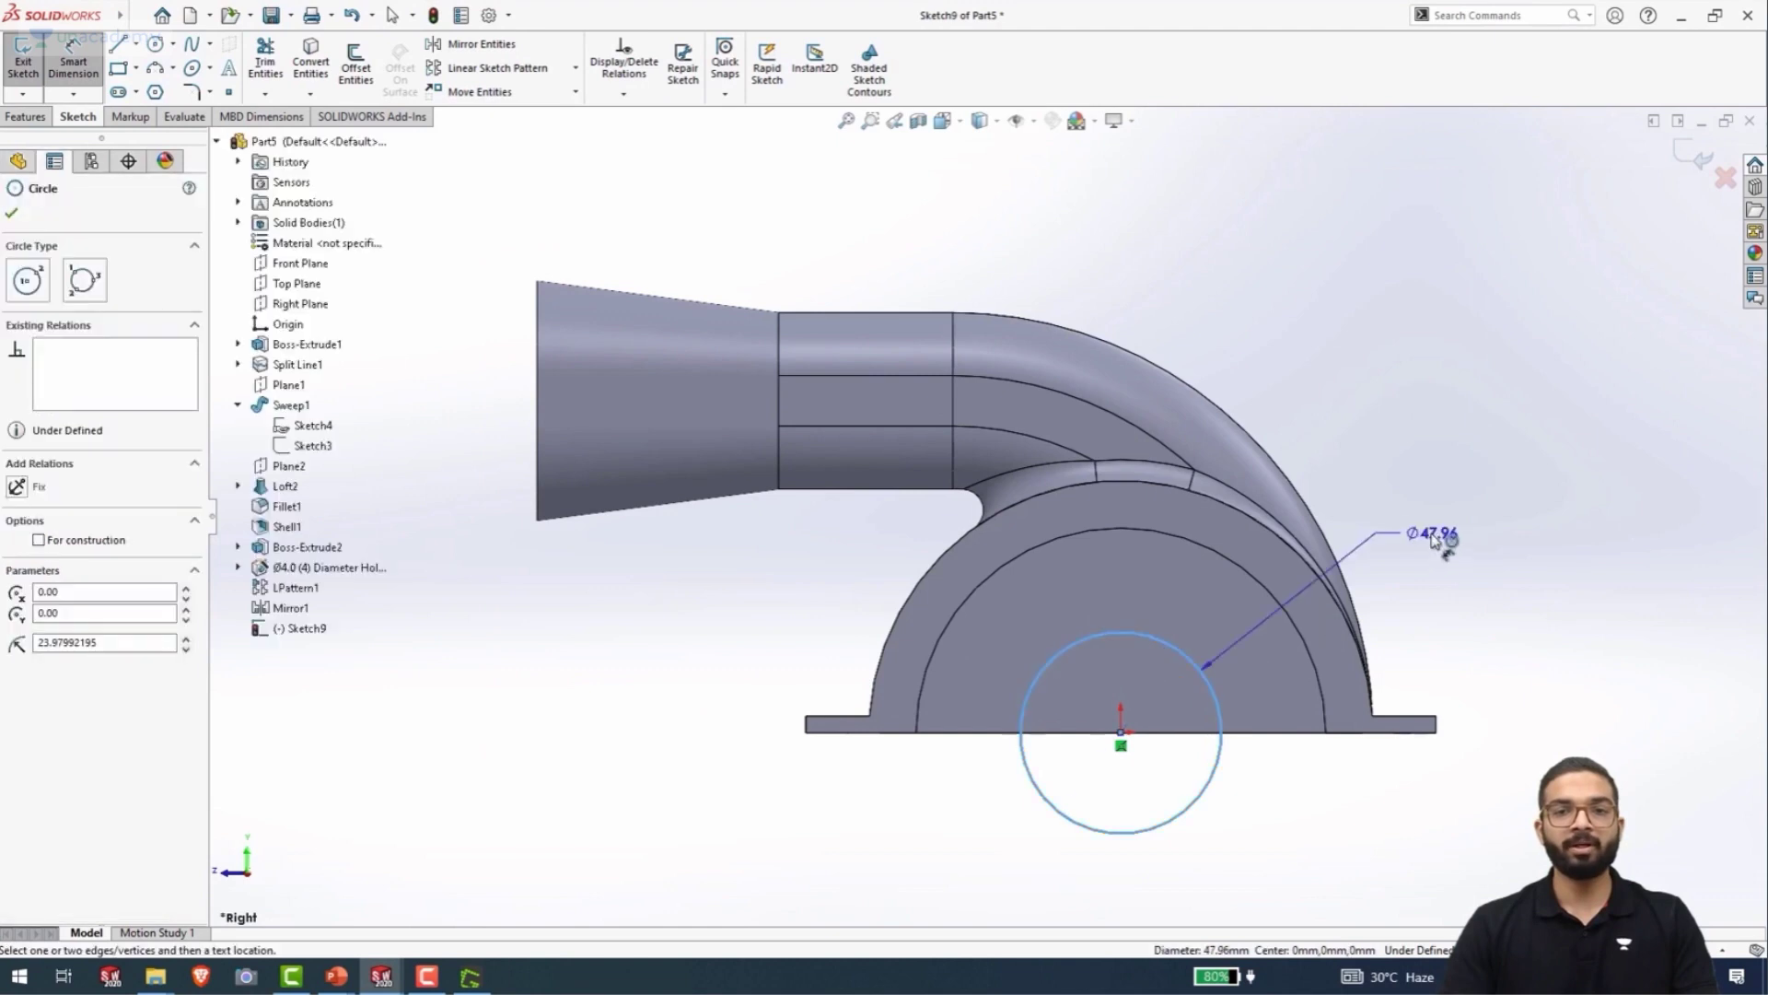
click(1442, 556)
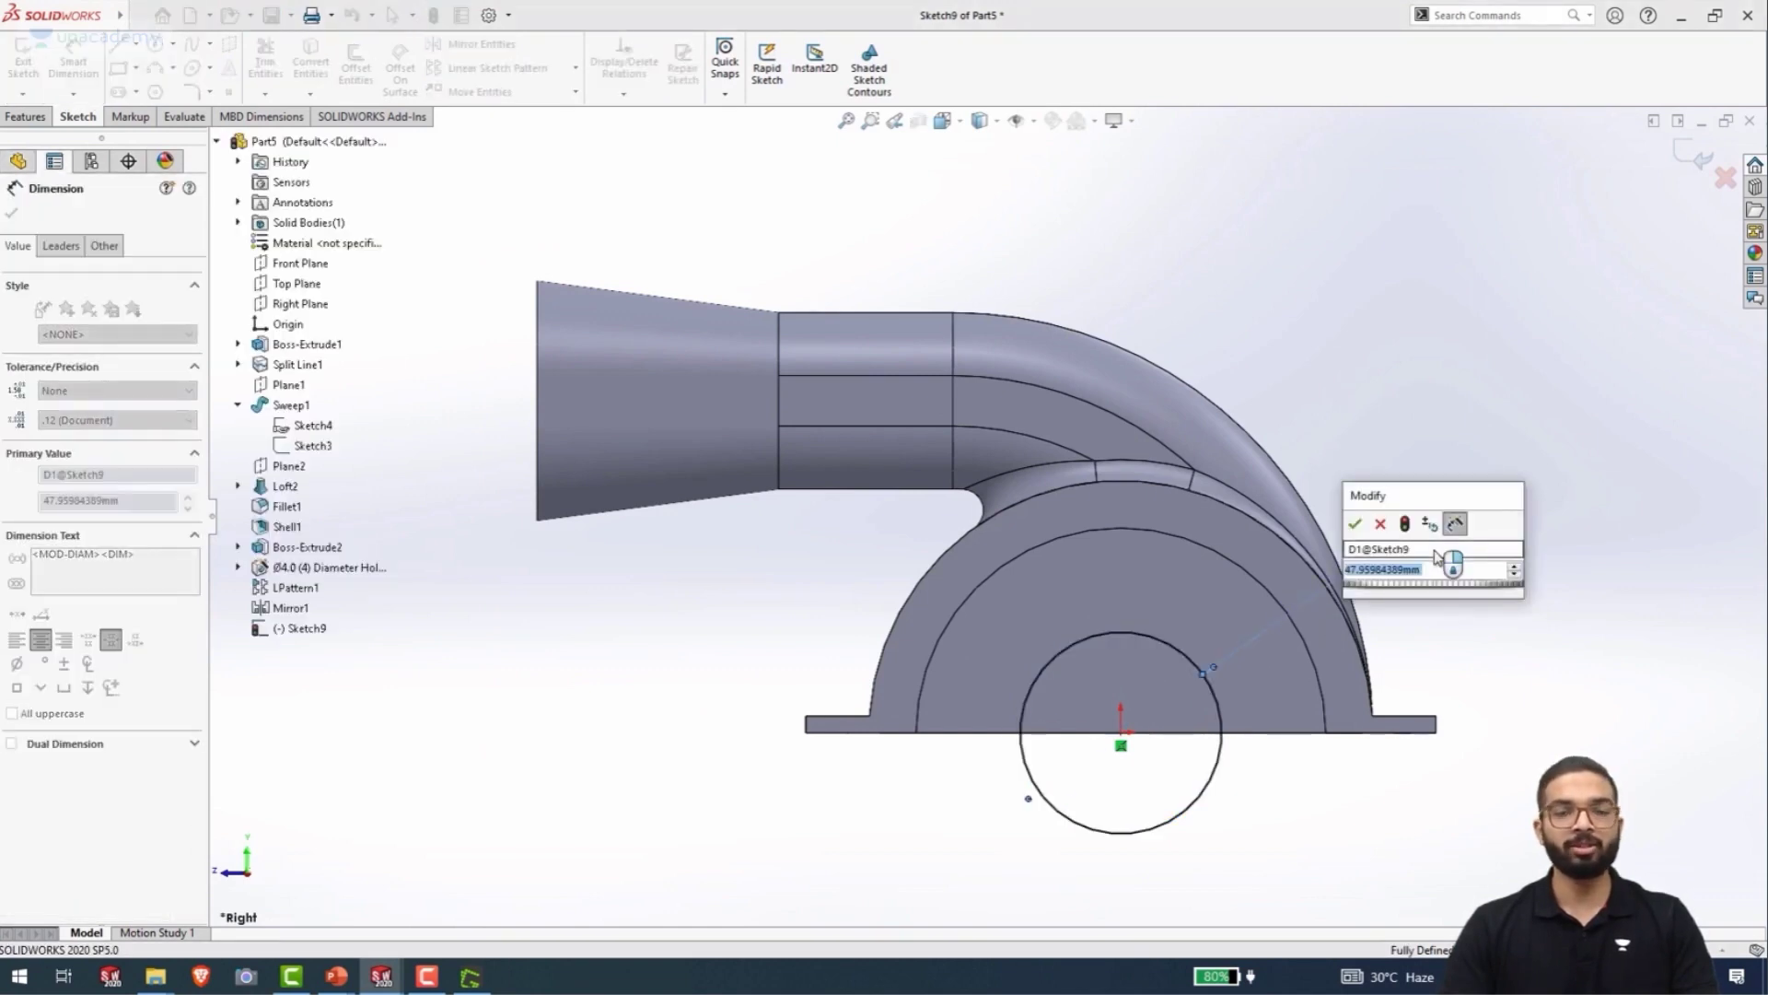
text(30)
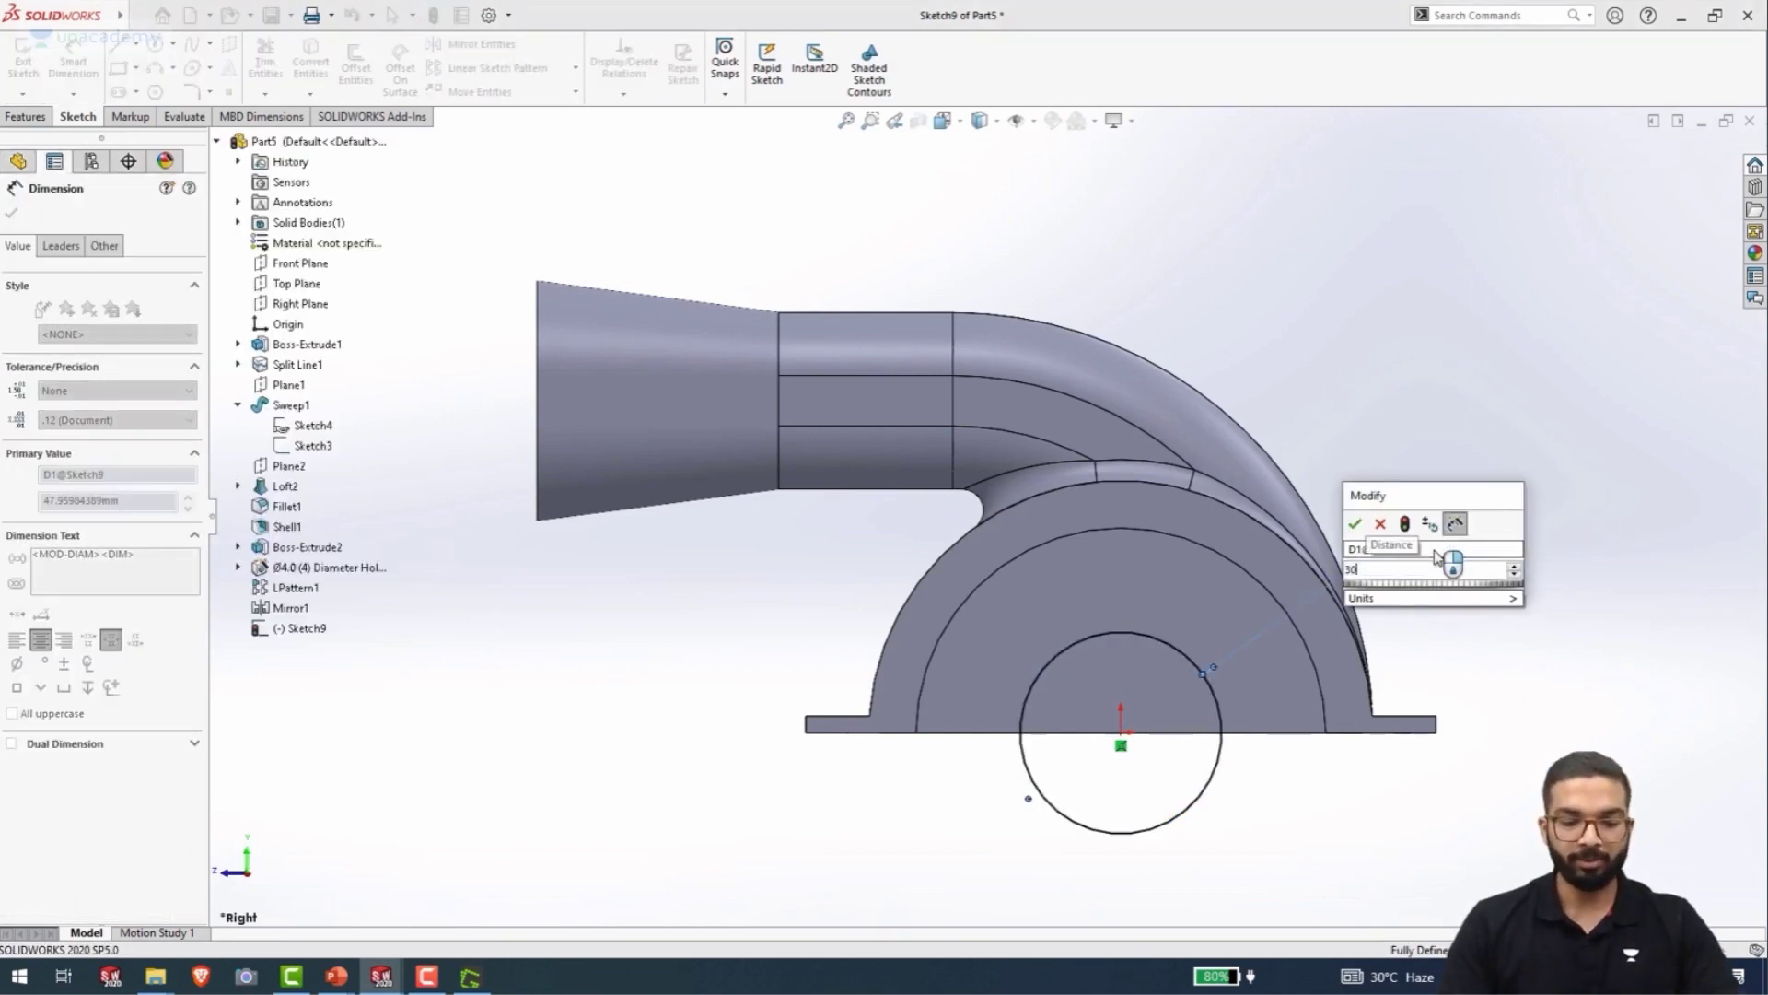
key(Return)
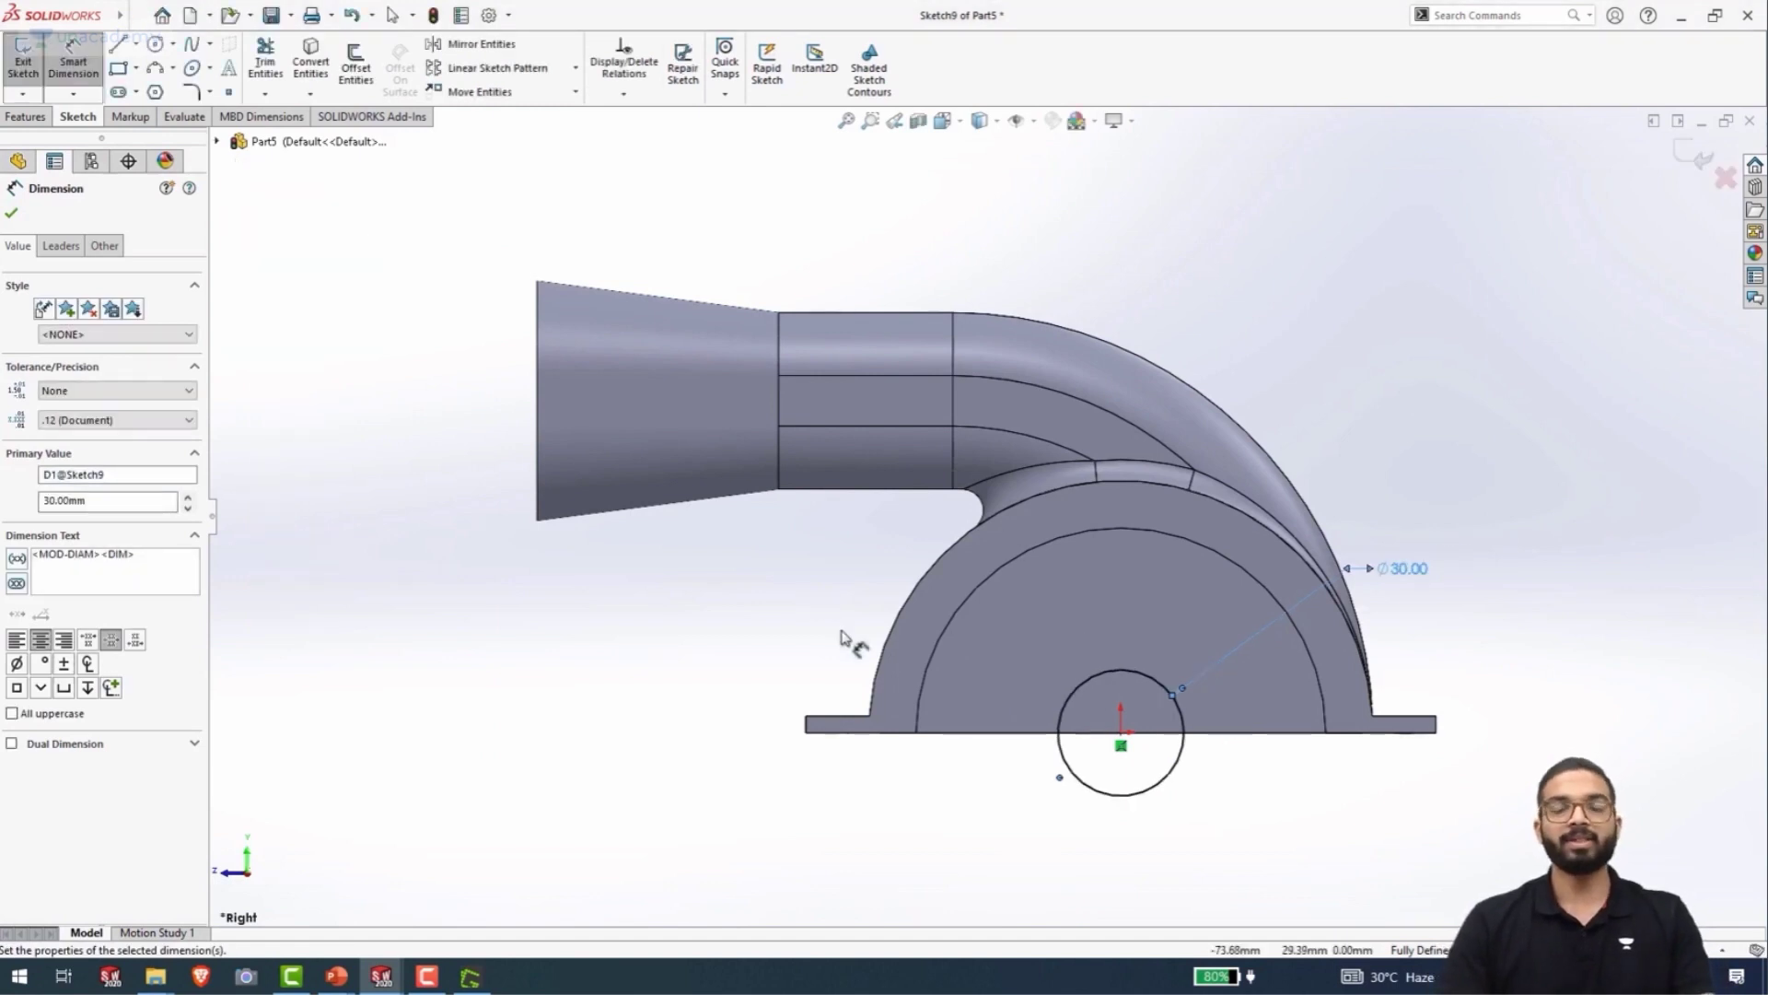
- Extrude-cut the circle through the half-cylinder's end wall with the Through All - Both end condition
click(11, 118)
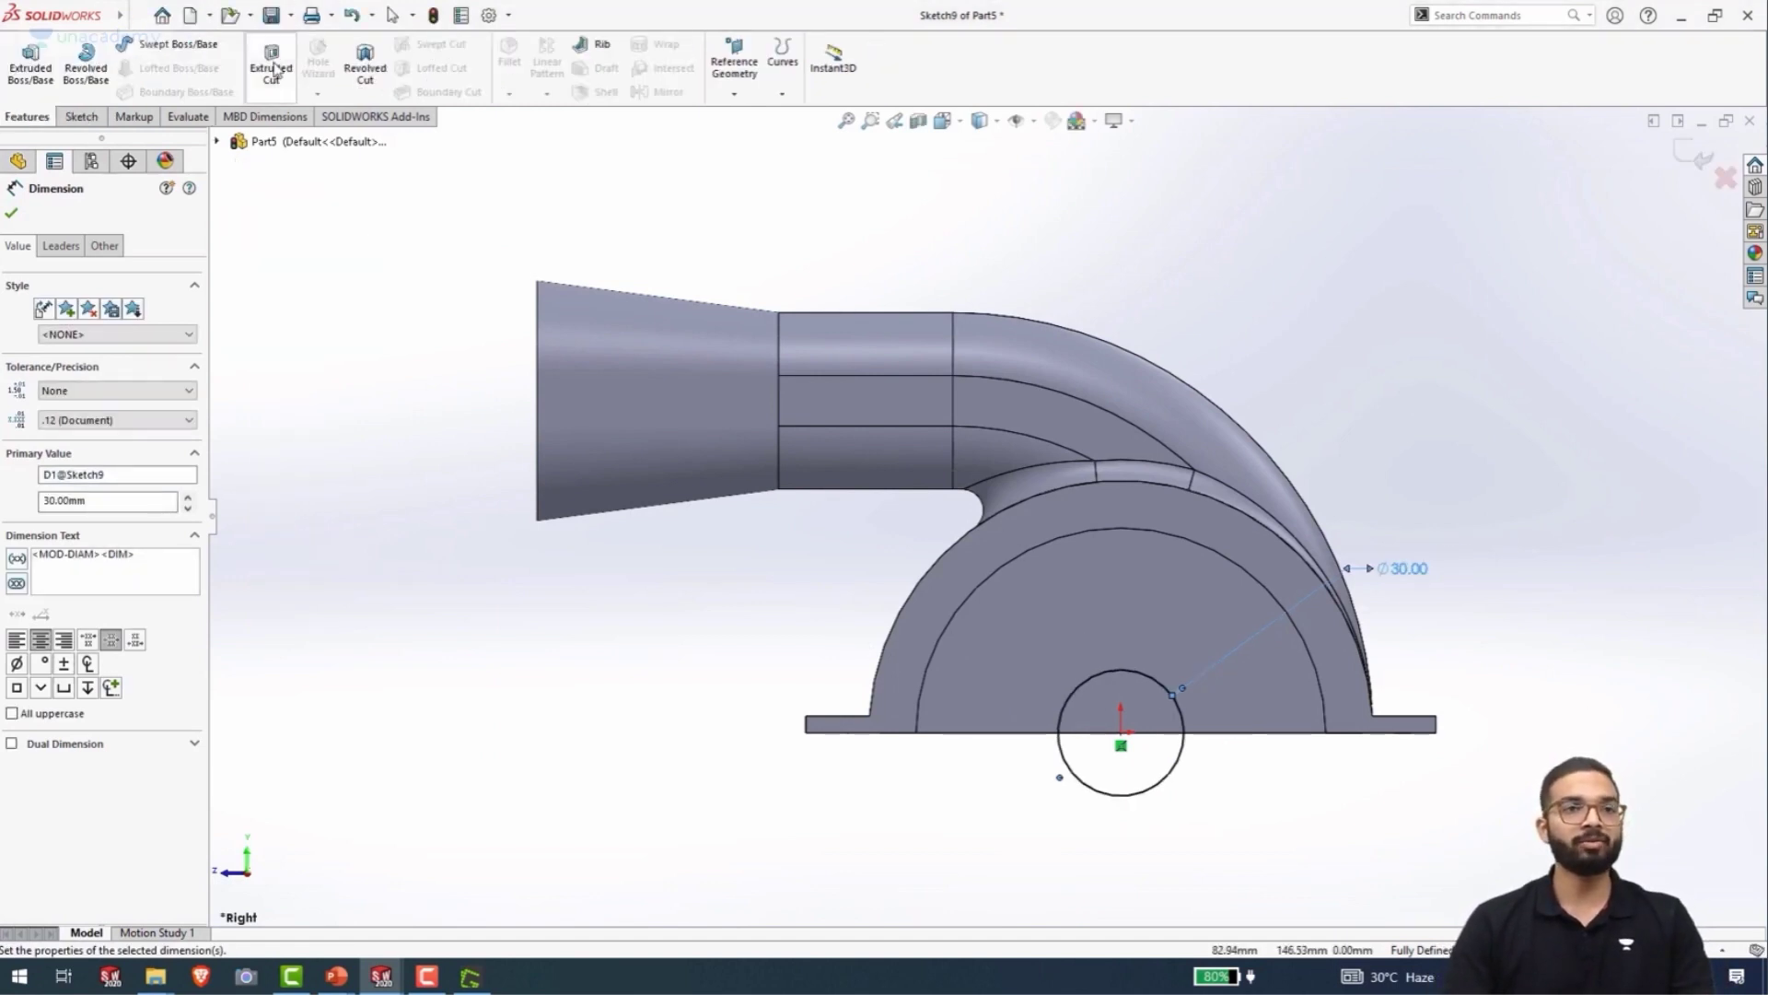
click(270, 67)
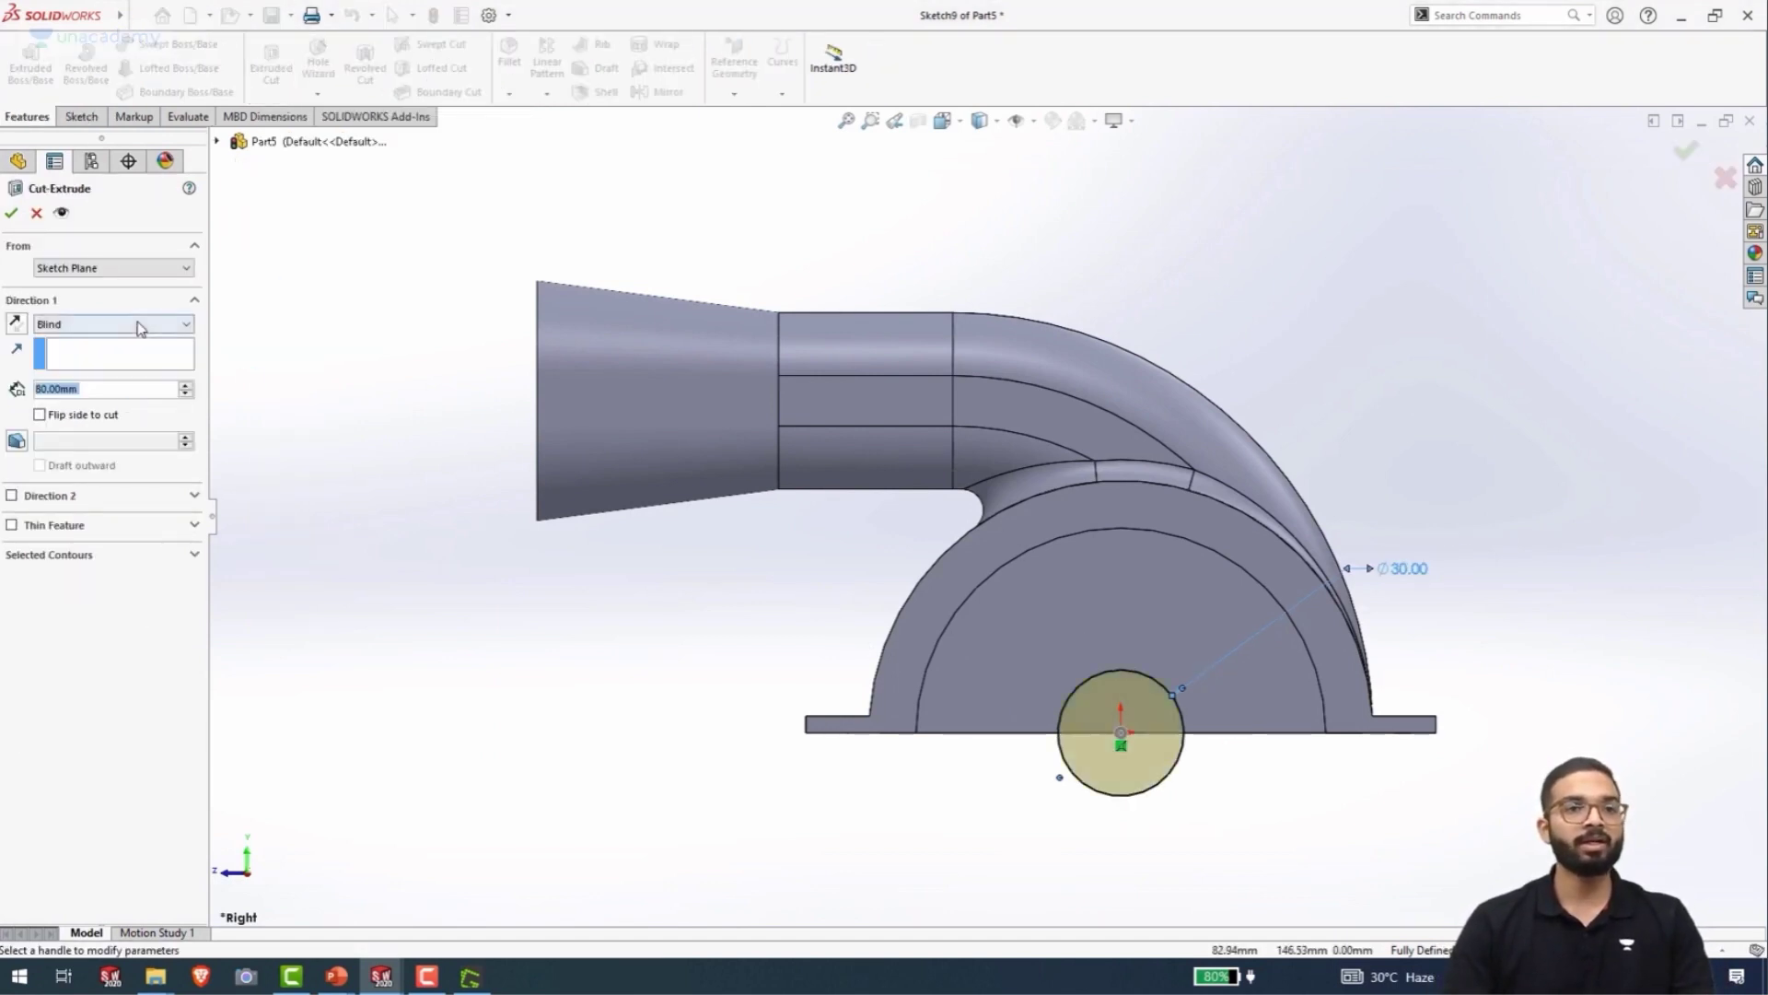
click(110, 324)
click(83, 366)
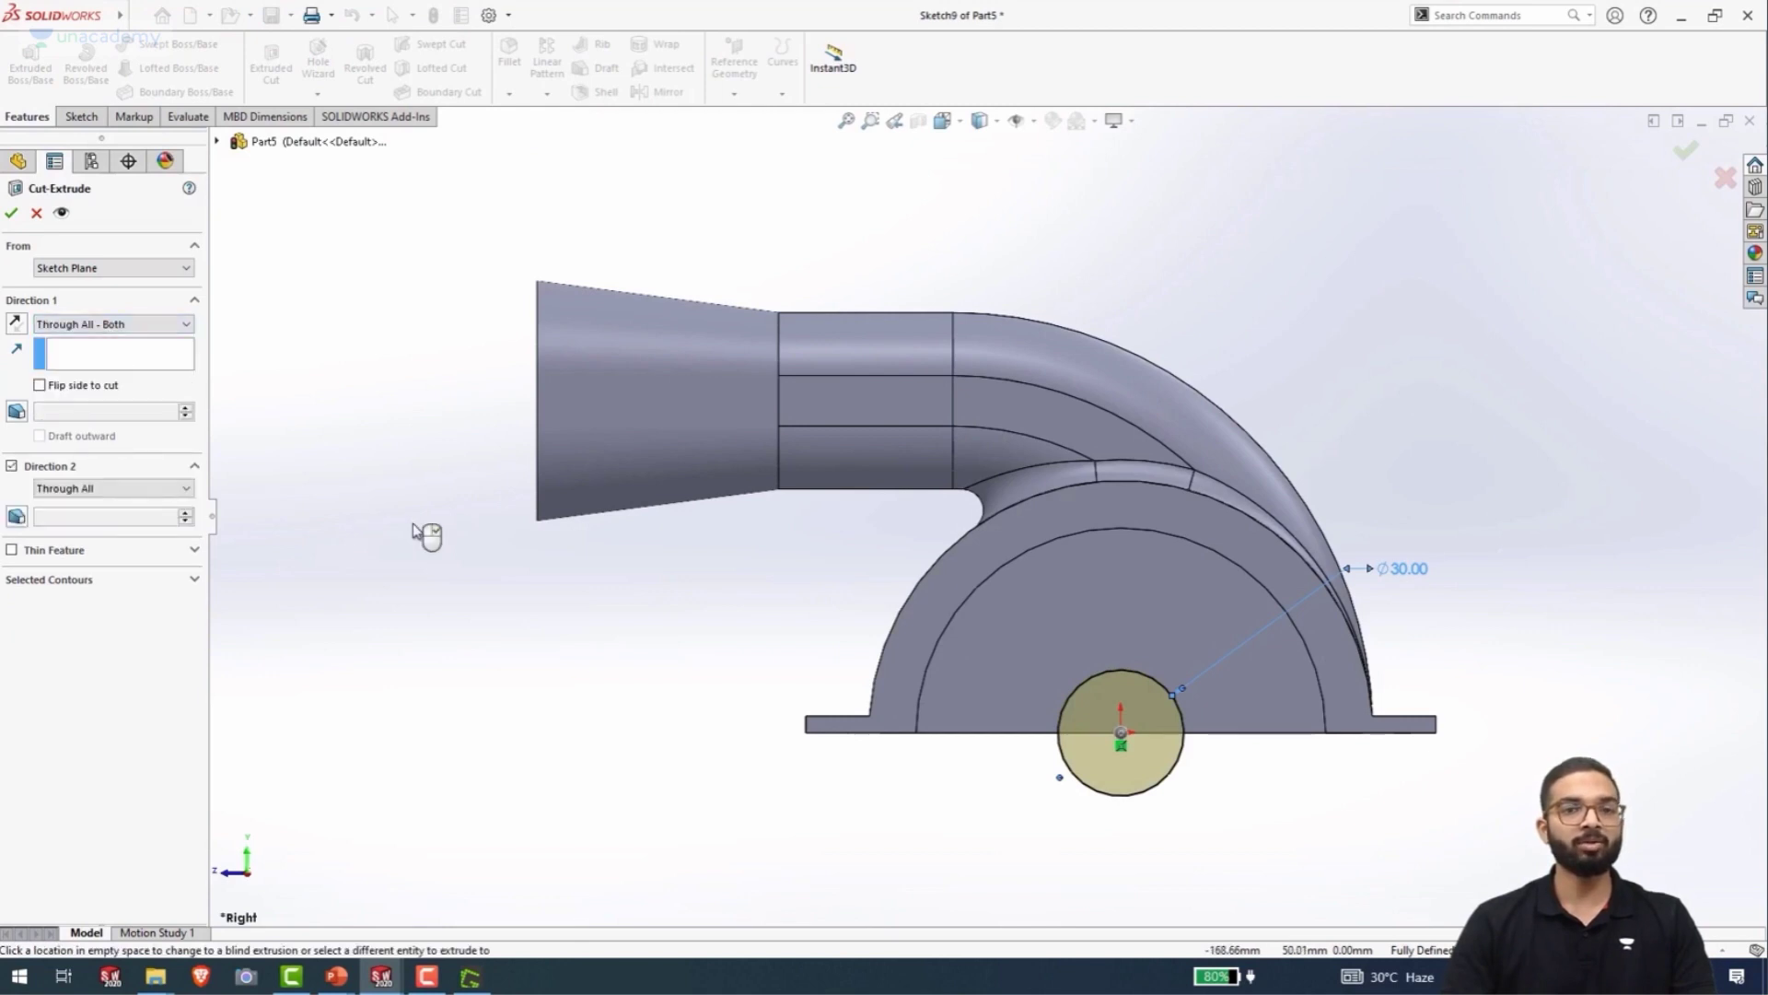
mouse_move(421, 533)
middle_down()
mouse_move(375, 549)
mouse_move(340, 612)
mouse_move(162, 682)
middle_up()
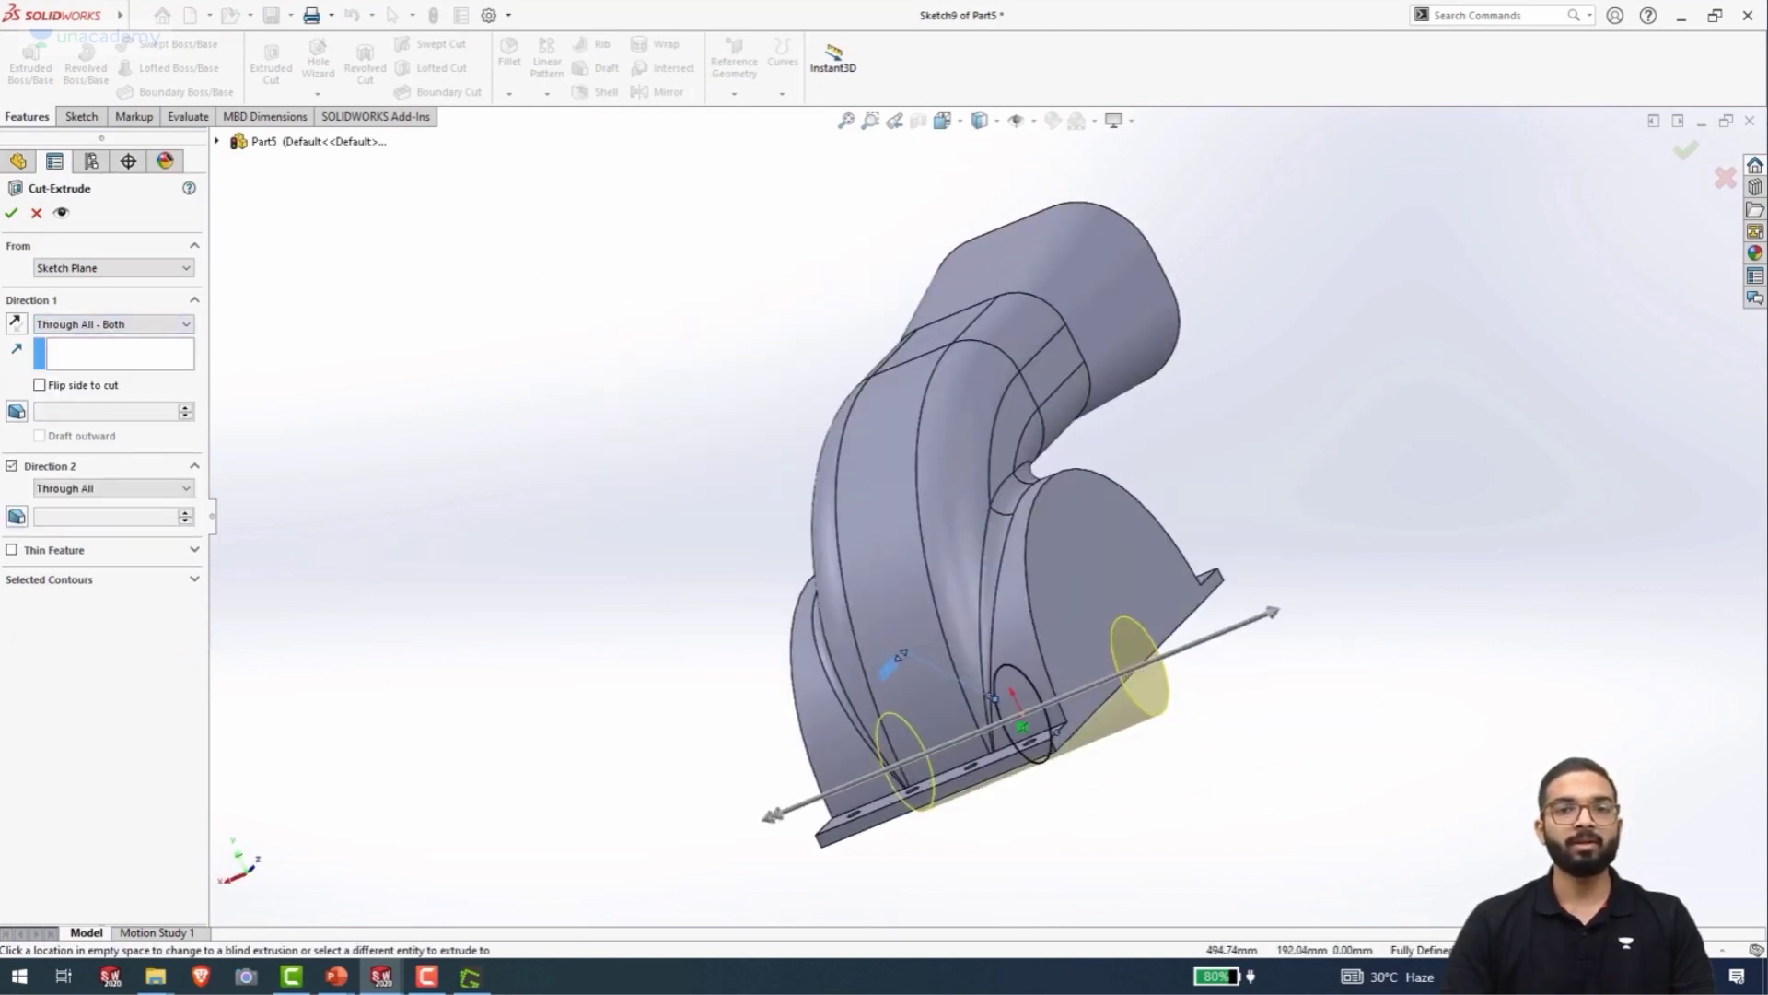
click(11, 215)
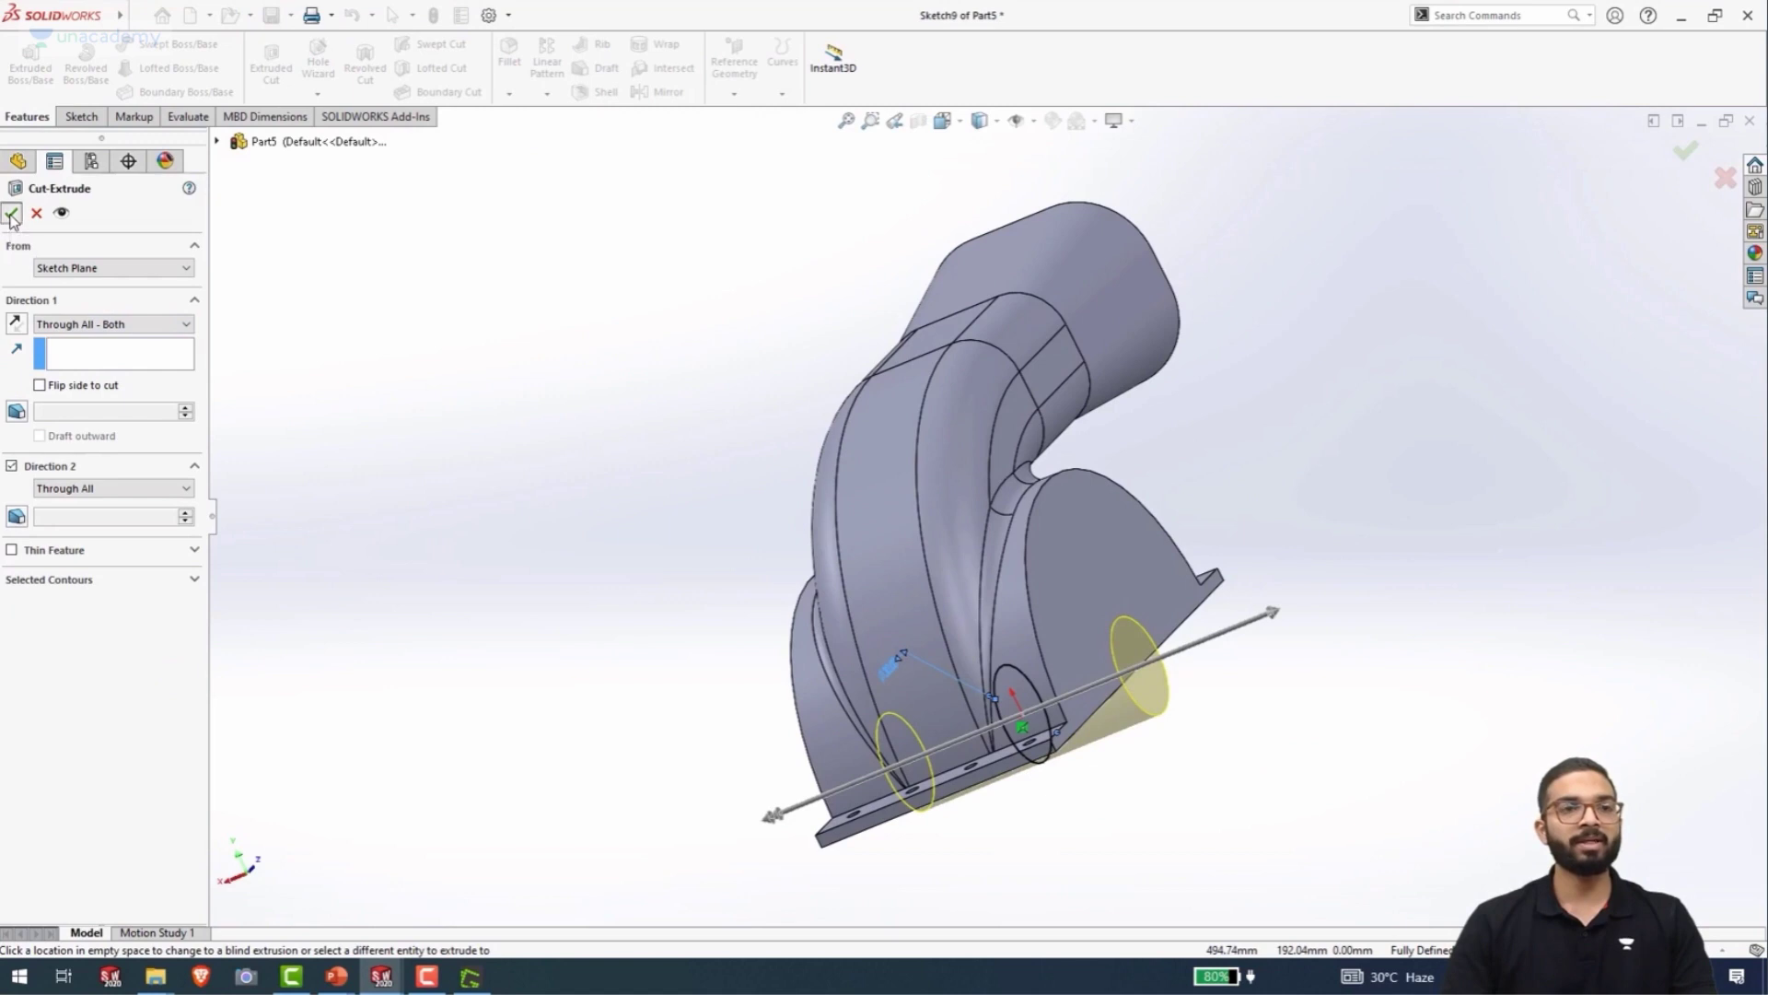
- Examine the finished part from outside and cut it open with a planar section view on the Right Plane
middle_drag(486, 570, 737, 498)
middle_drag(801, 665, 803, 613)
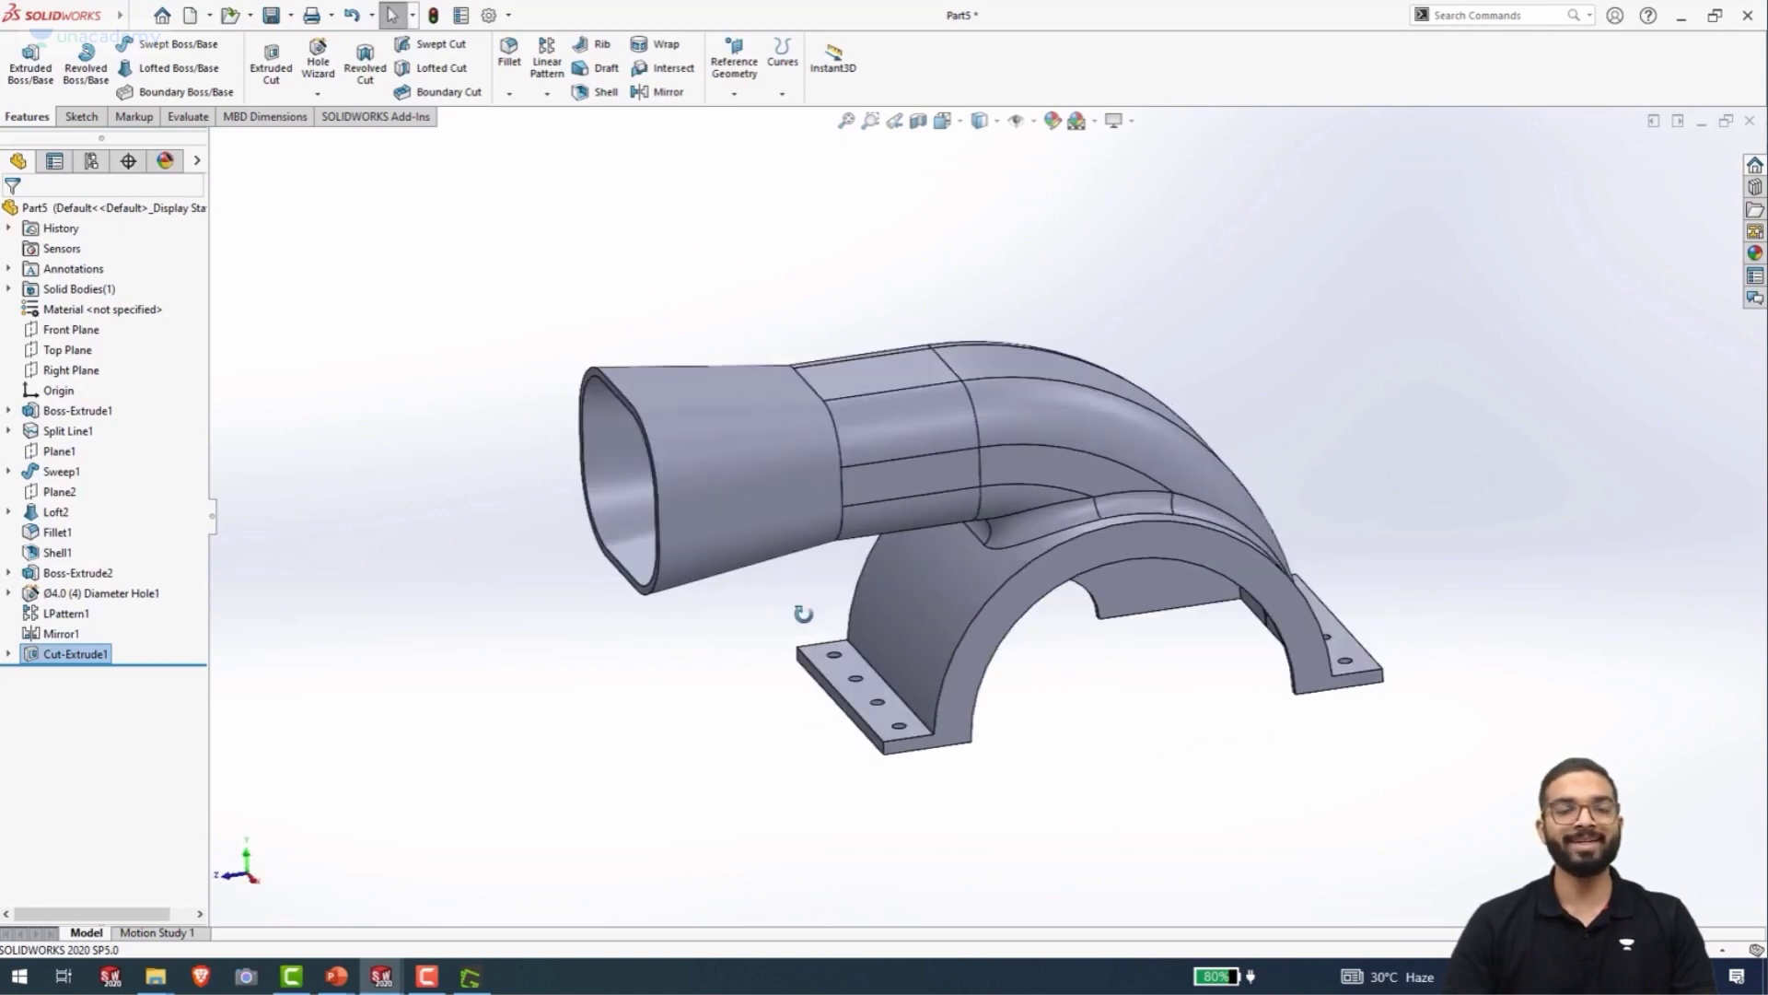
key(ctrl+7)
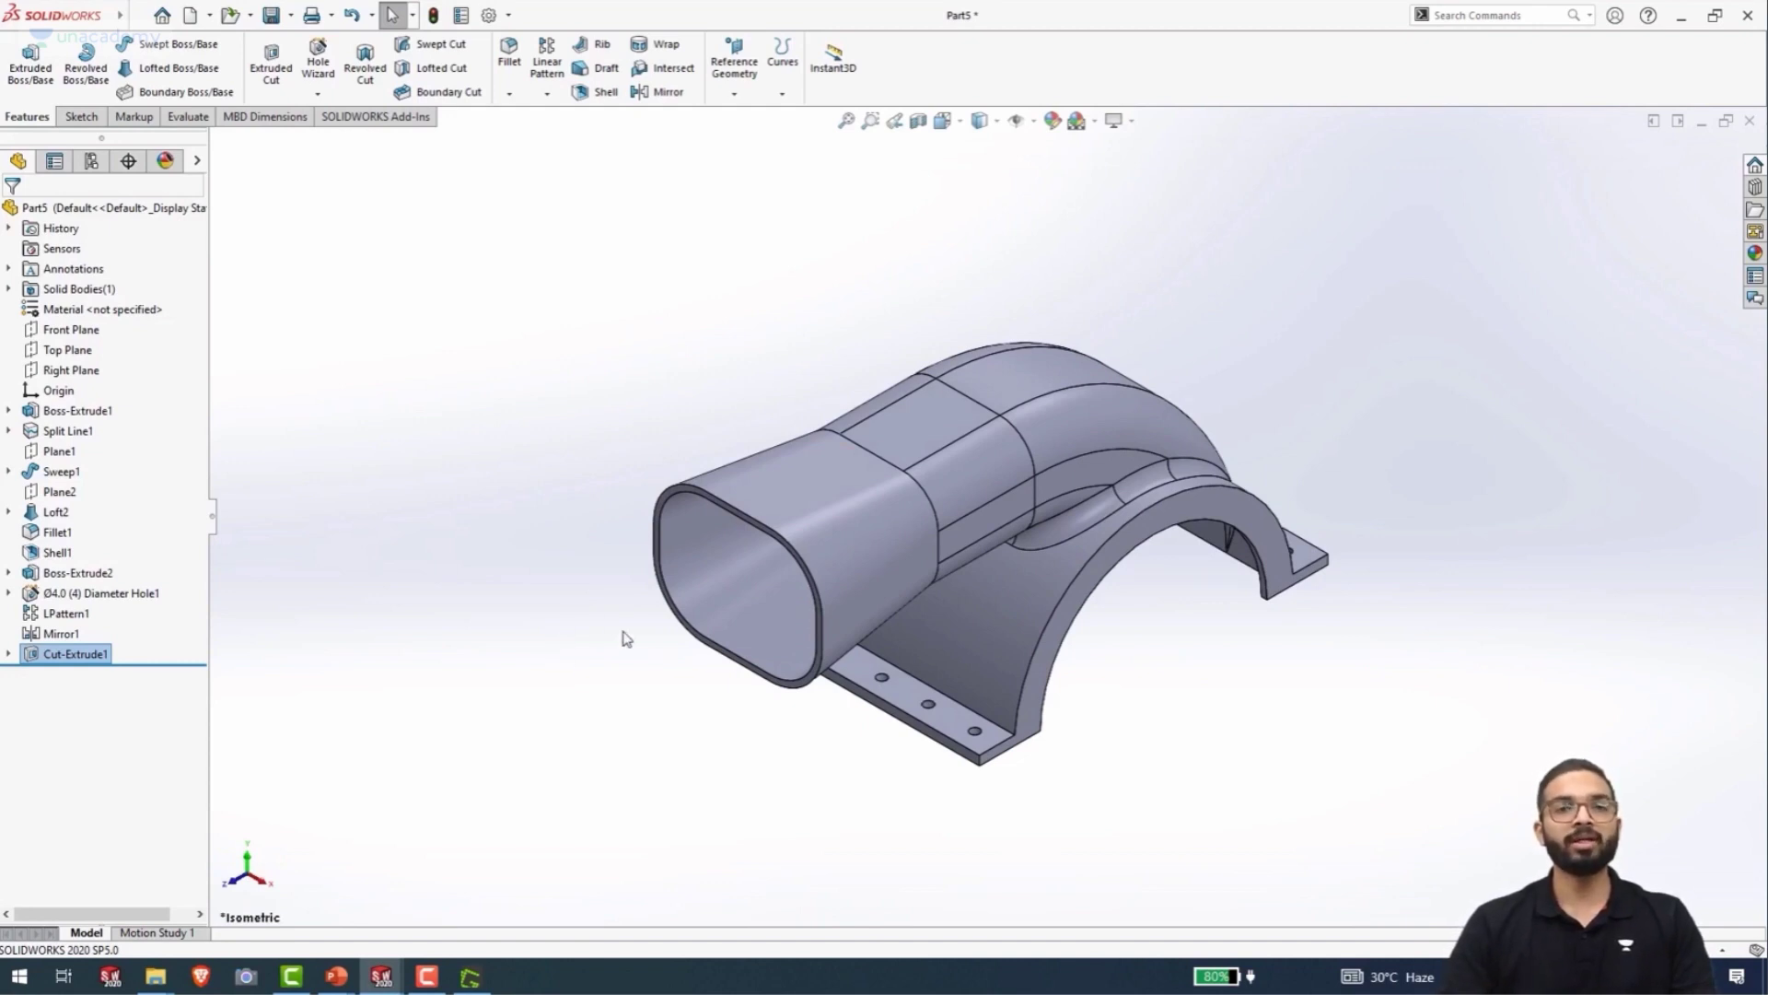
click(919, 123)
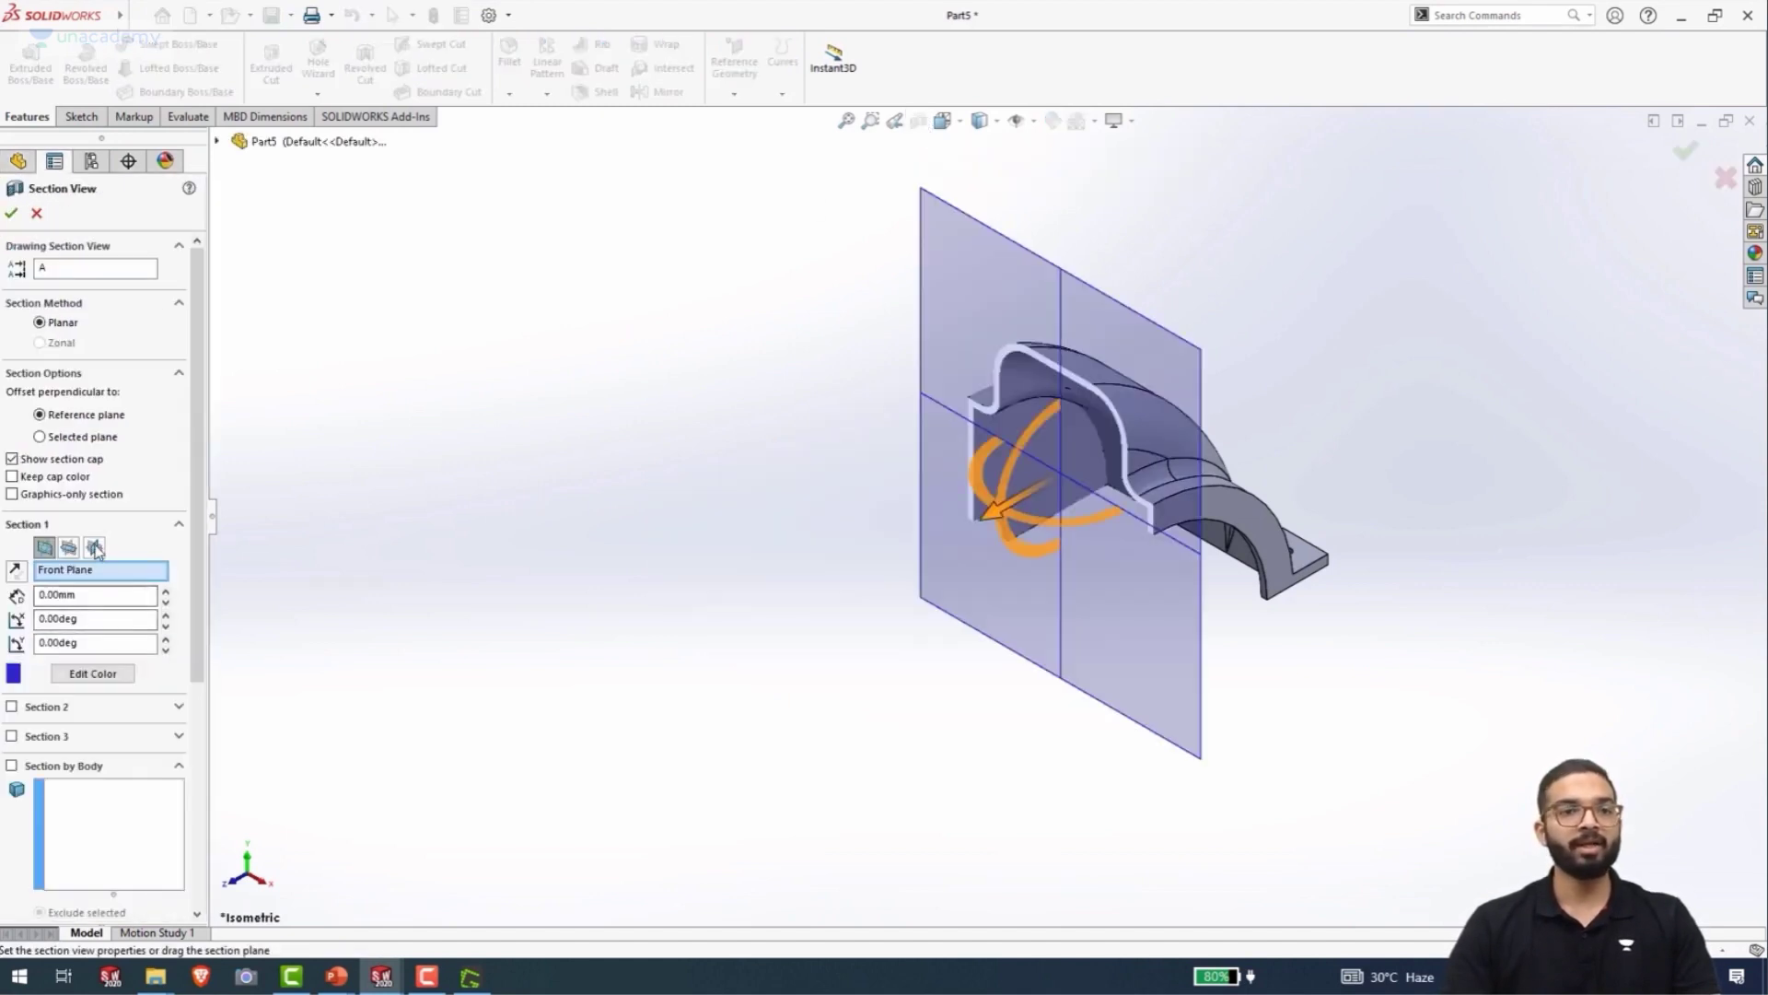
click(95, 548)
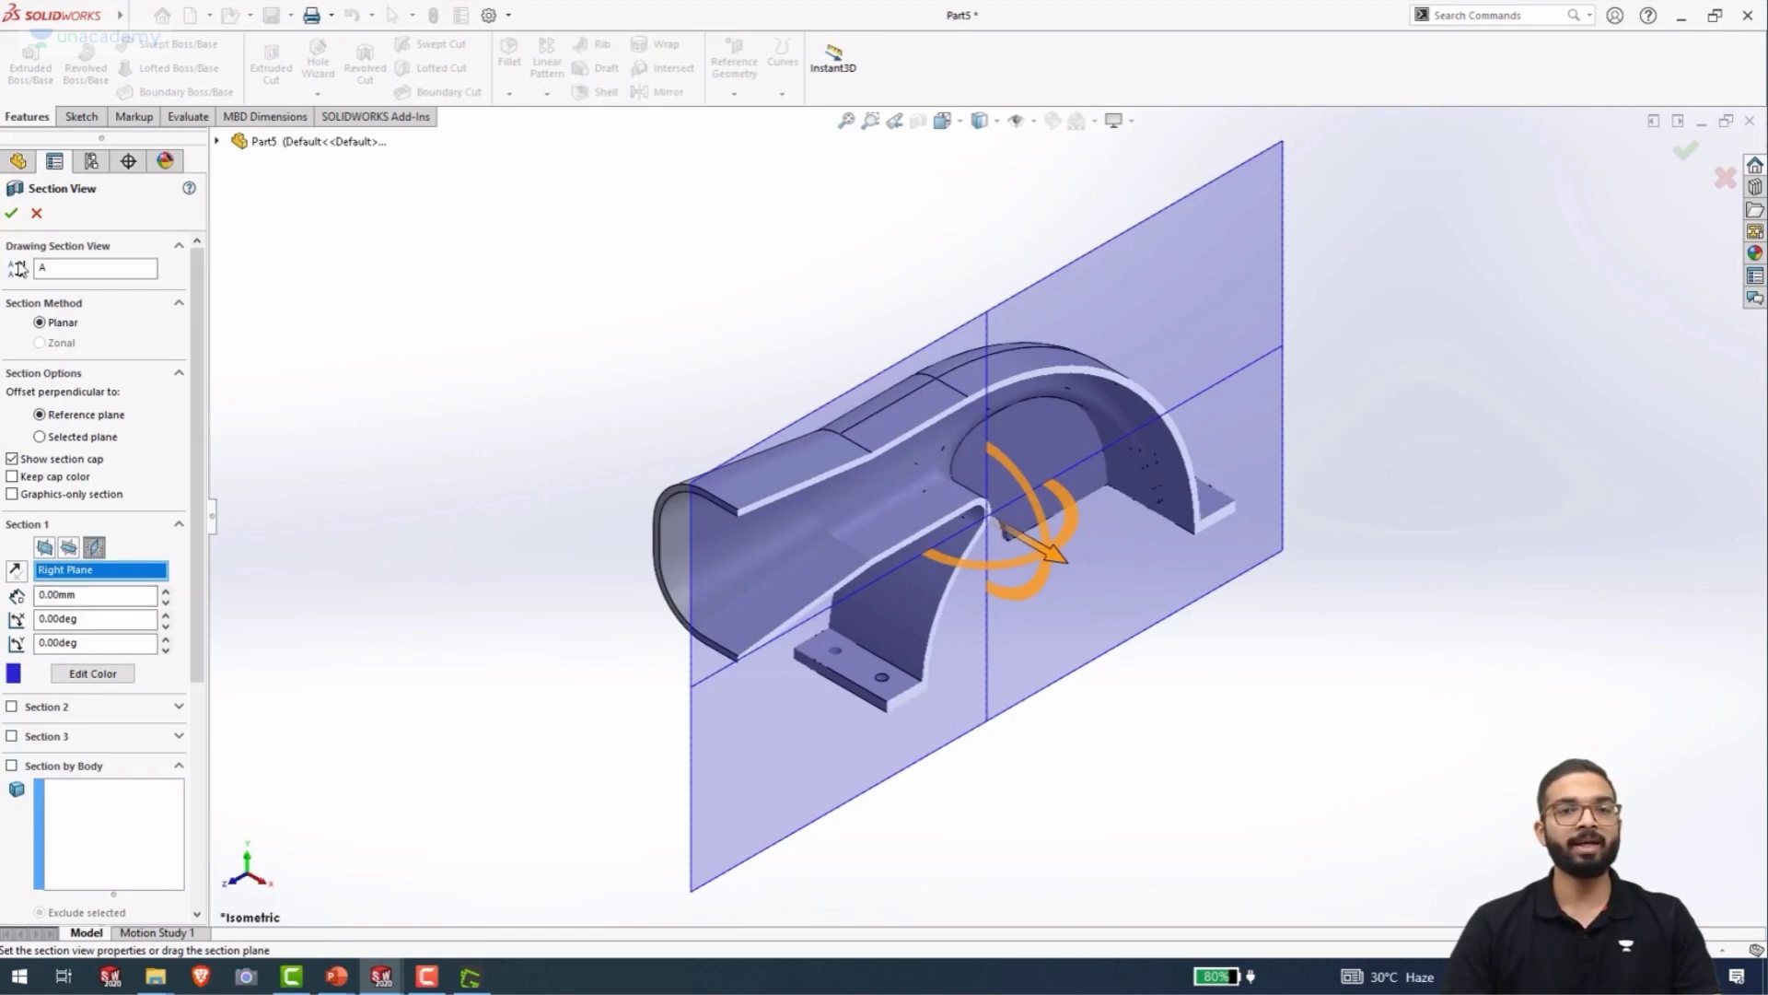
click(11, 214)
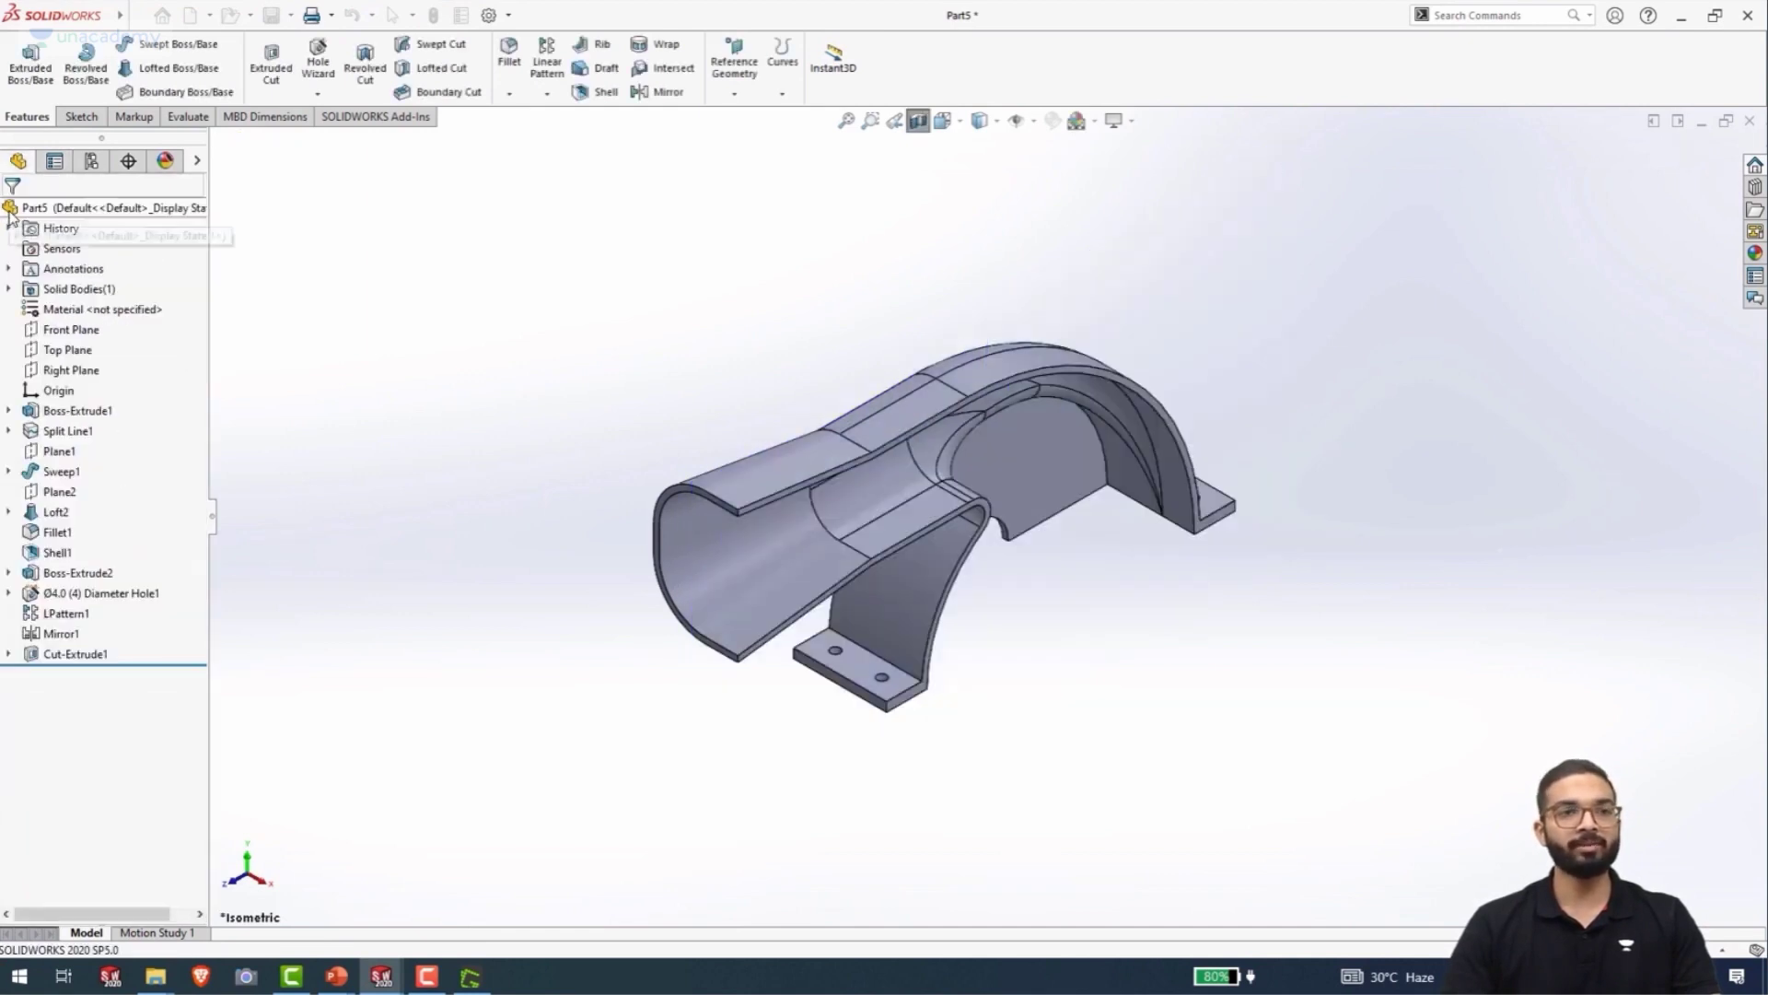
- Inspect the sectioned interior from the Right view and return to the unsectioned part in isometric orientation
key(space)
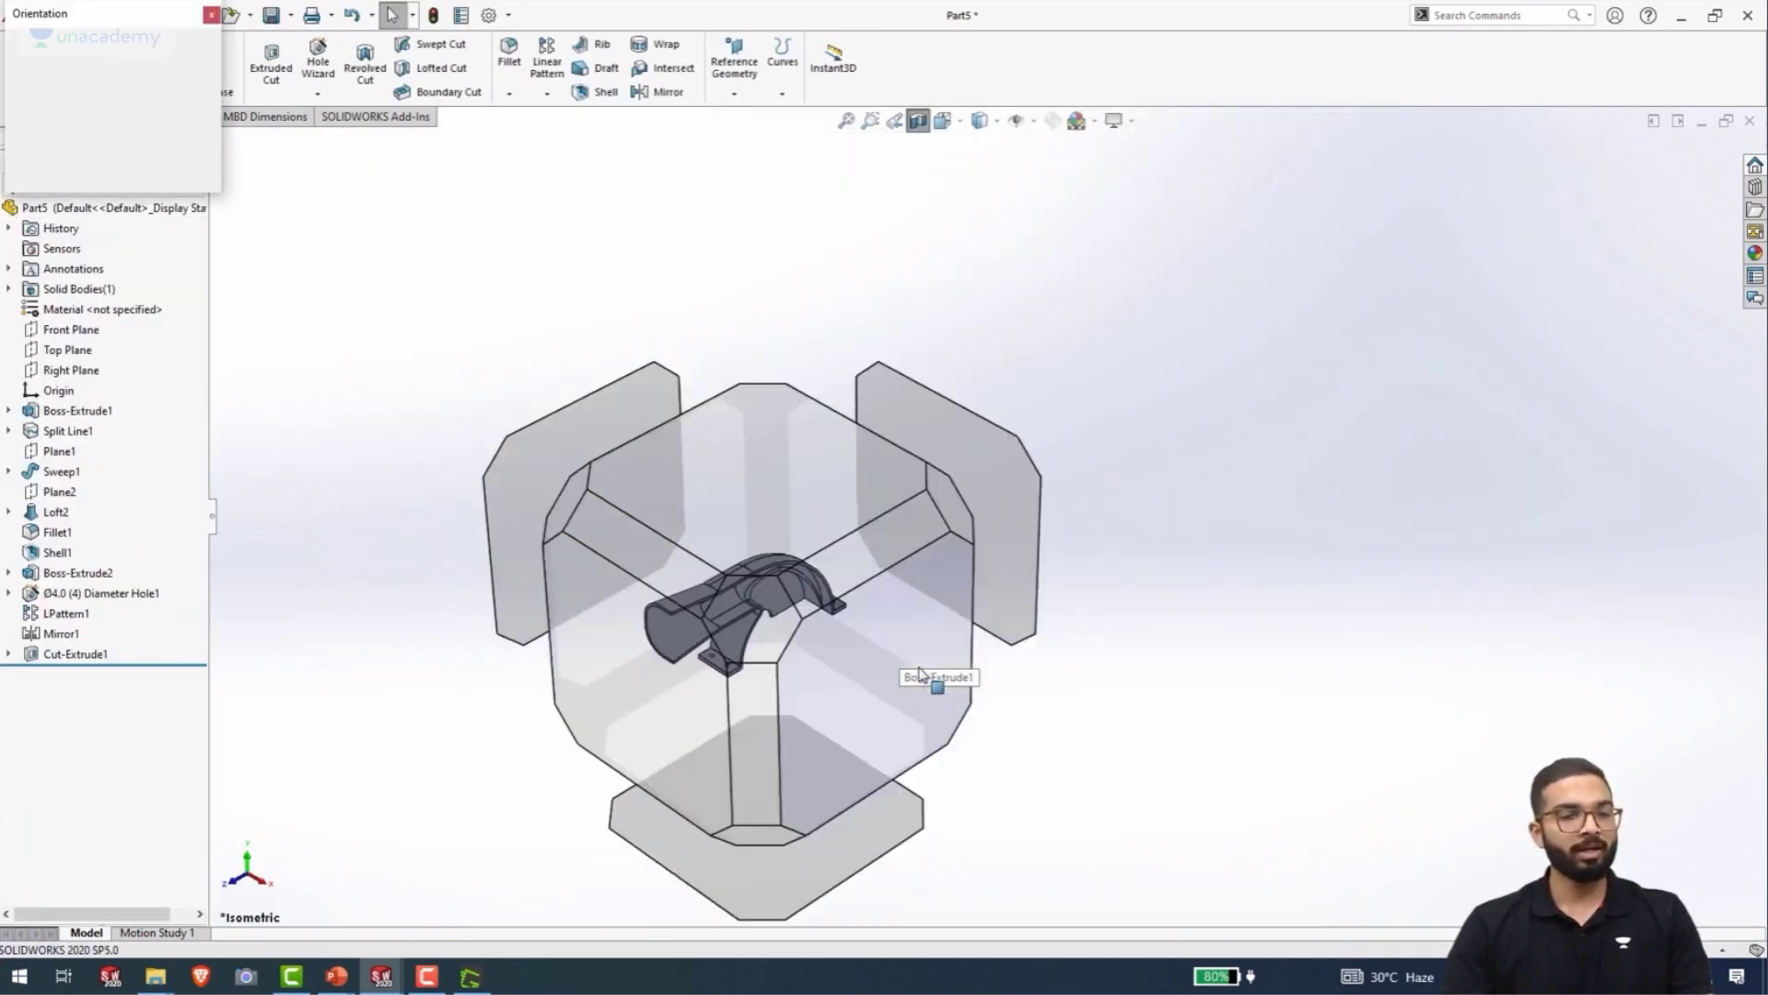
click(870, 686)
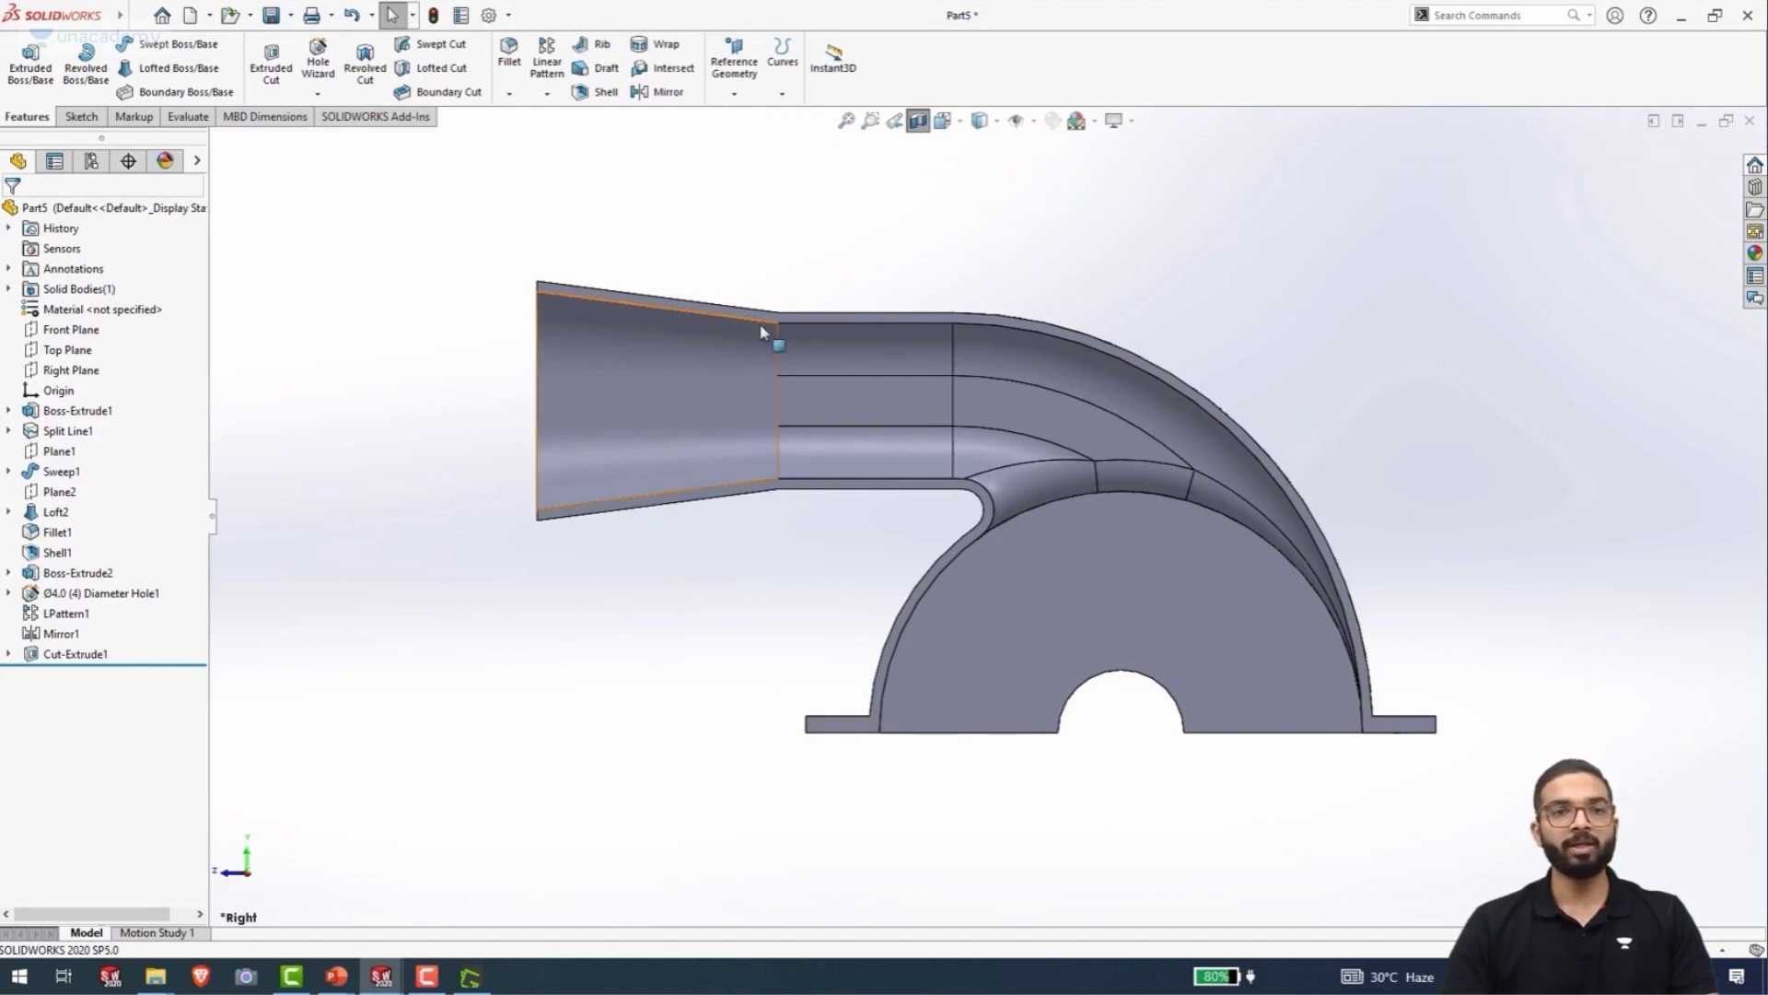
middle_drag(1068, 708, 1129, 757)
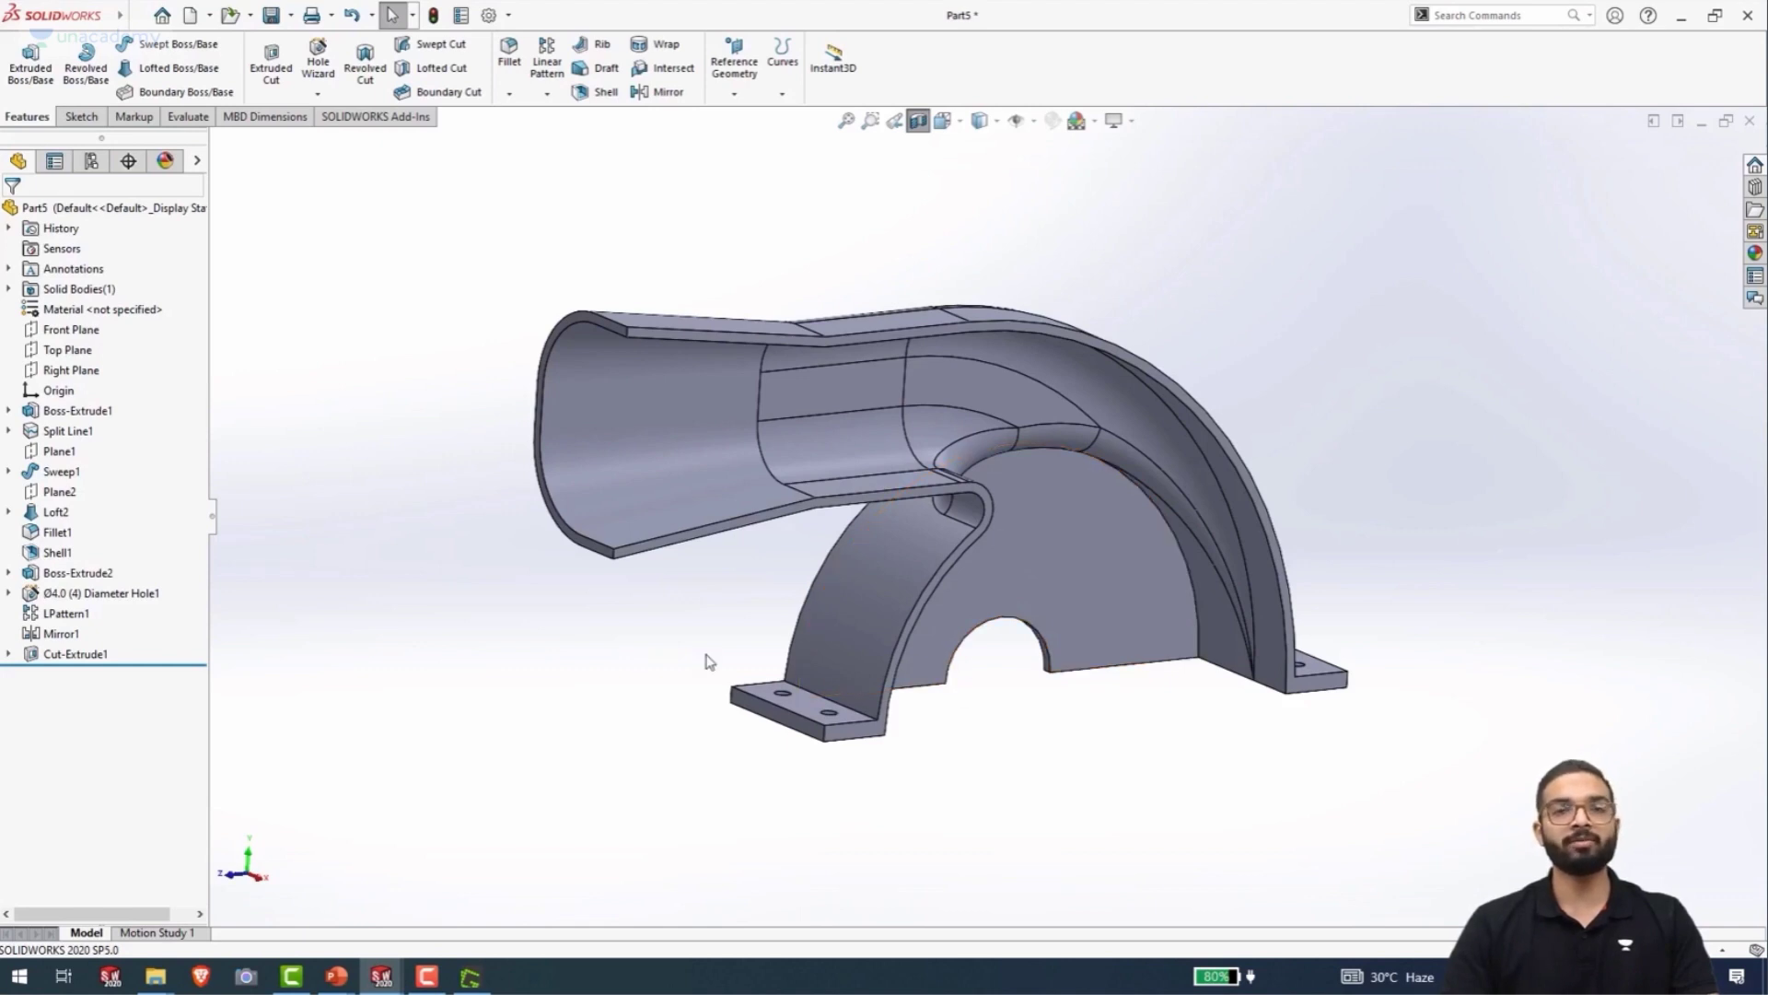
click(924, 127)
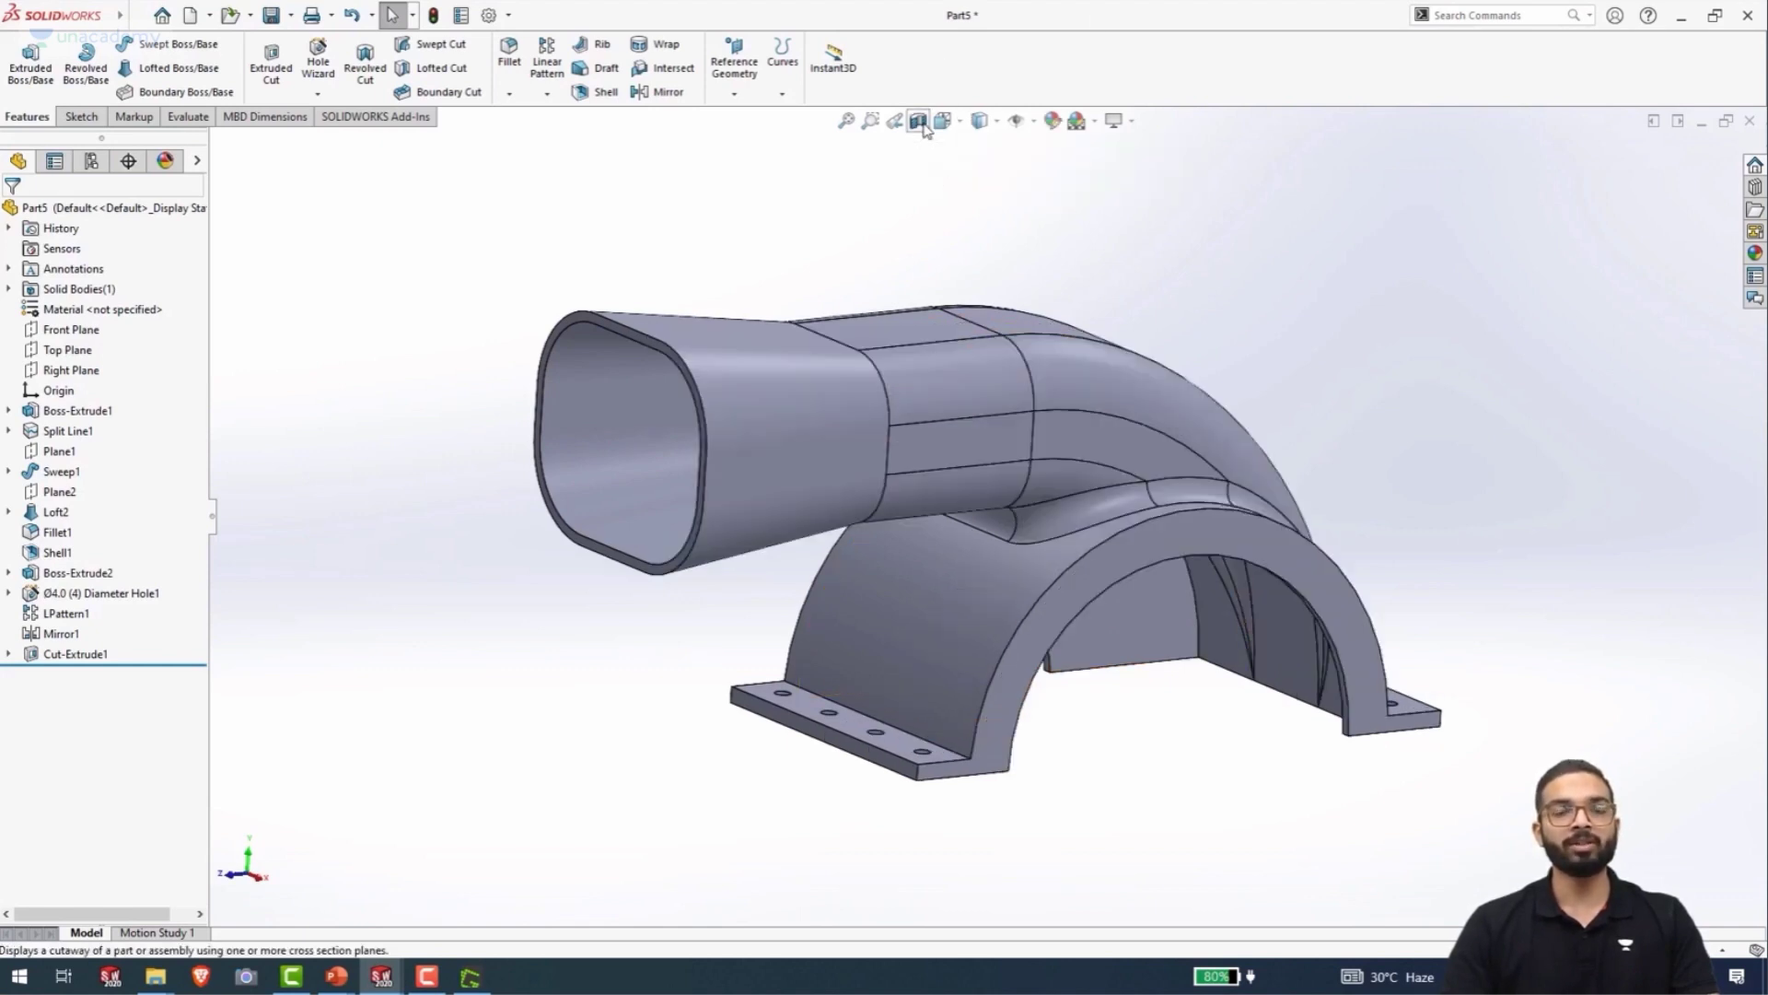
key(ctrl+7)
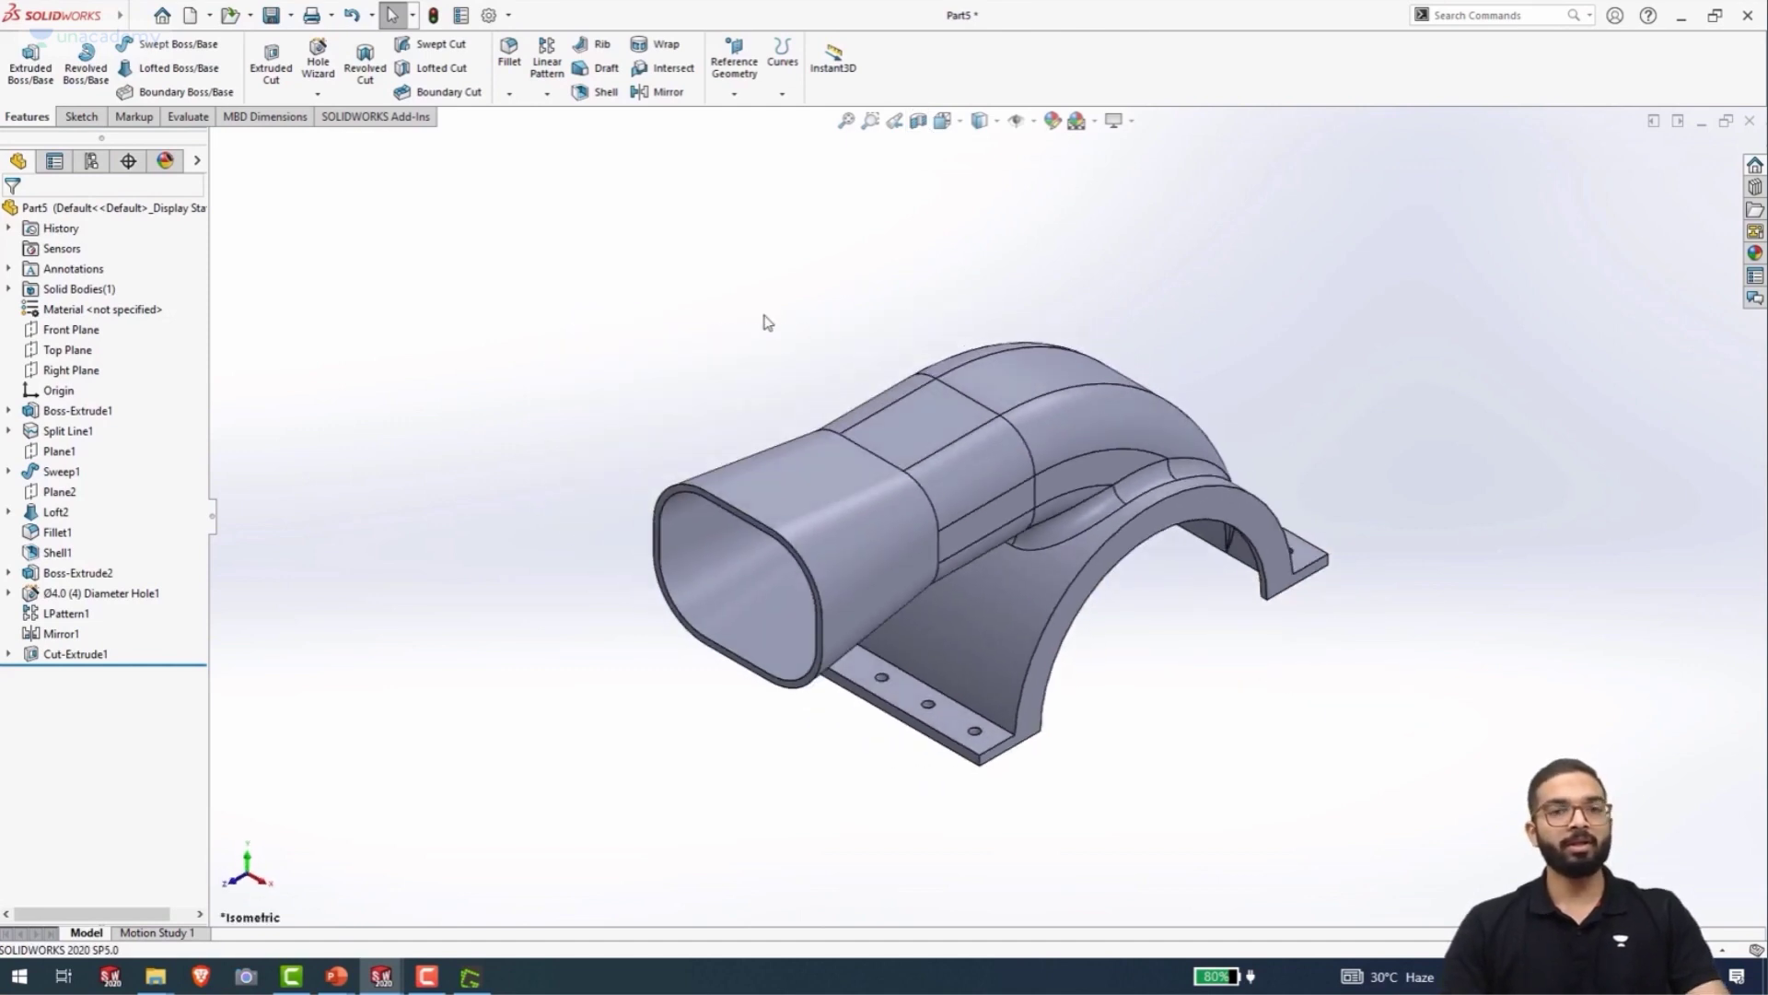